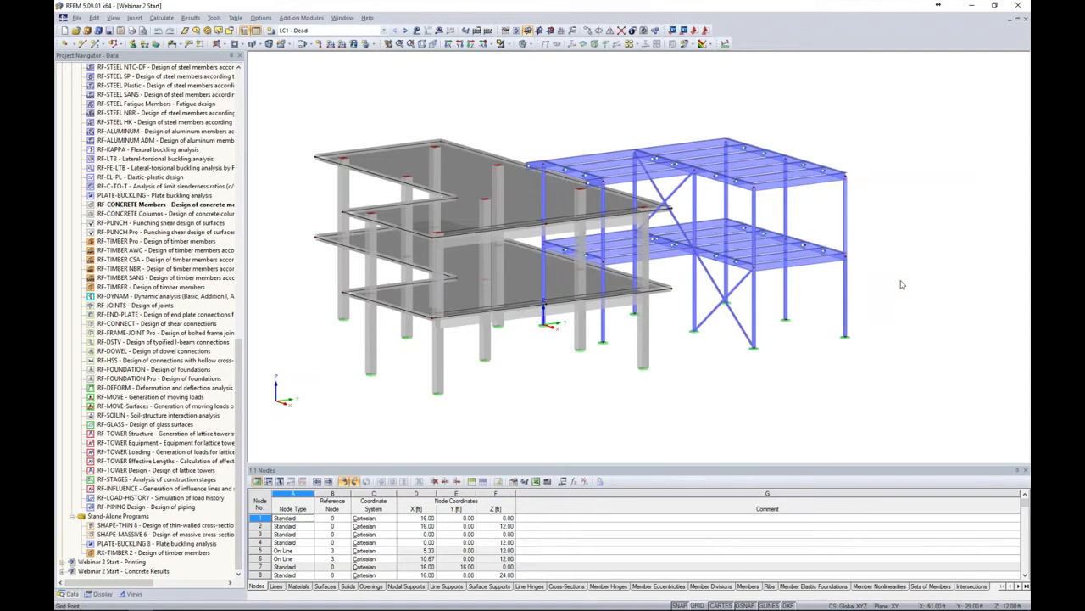
Toggle the load display on and off to inspect the loads of the model
{"action": "middle_click_drag", "start_coordinate": [912, 315], "coordinate": [891, 304], "text": "ctrl"}
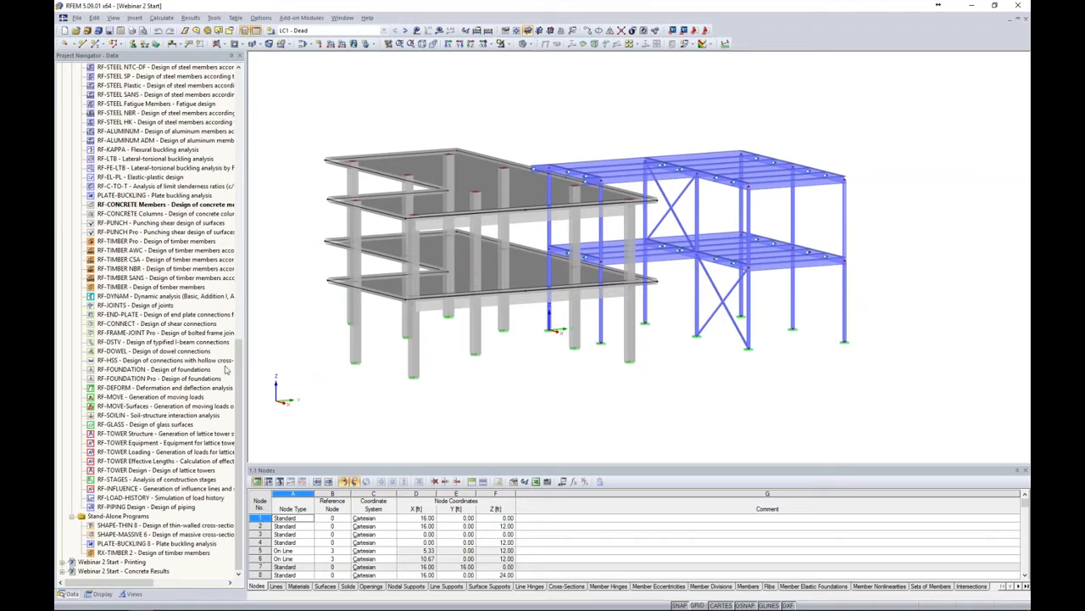
{"action": "left_click_drag", "start_coordinate": [240, 348], "coordinate": [254, 97]}
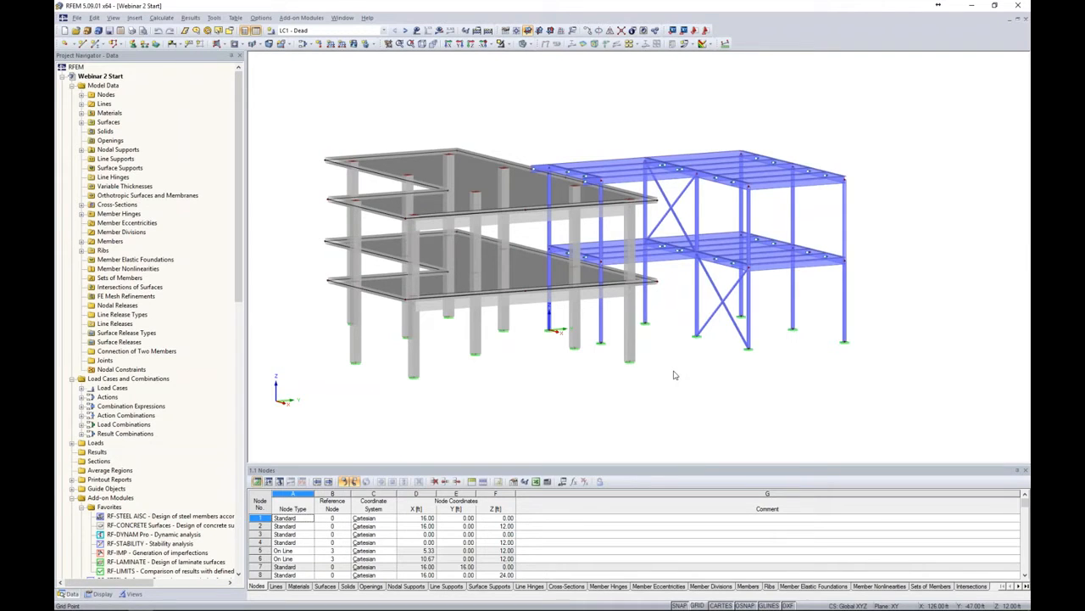
{"action": "left_click", "coordinate": [416, 30]}
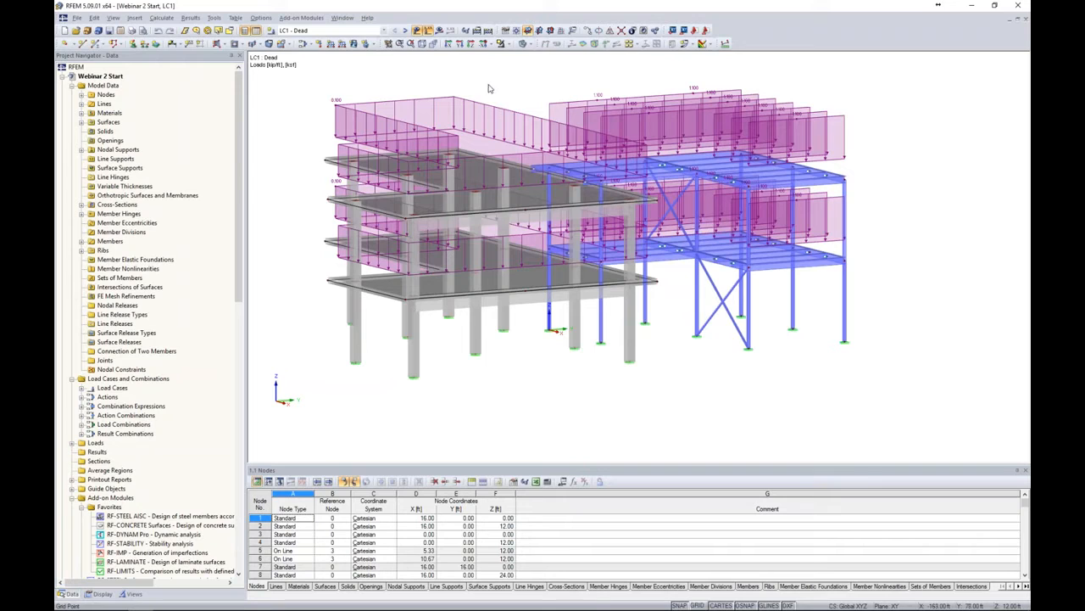
{"action": "left_click", "coordinate": [419, 31]}
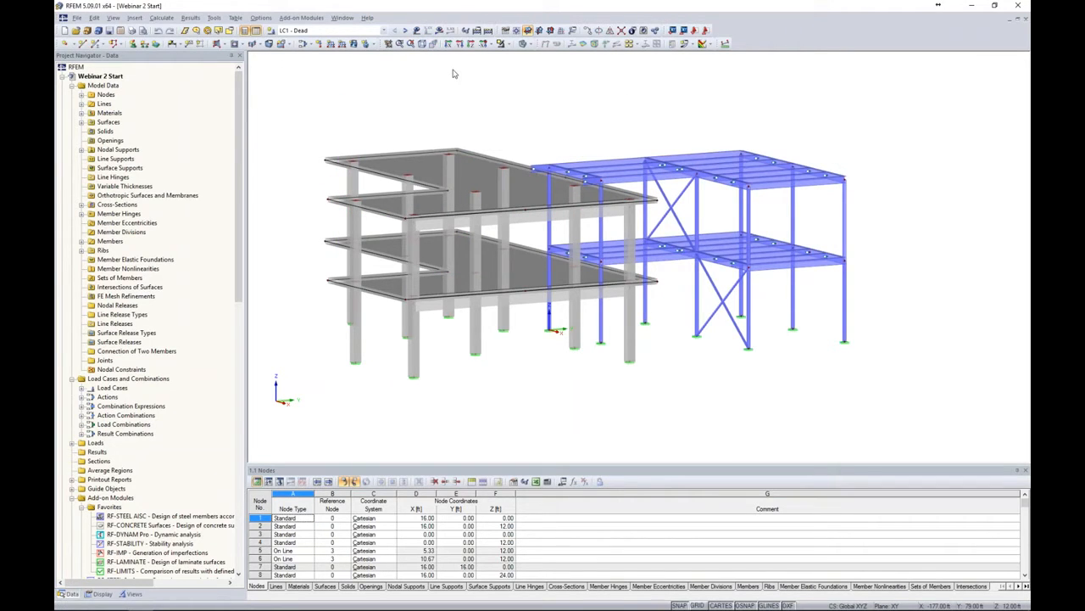
Run the calculation for load case LC1 and read the instability error description before closing it
{"action": "left_click", "coordinate": [439, 30]}
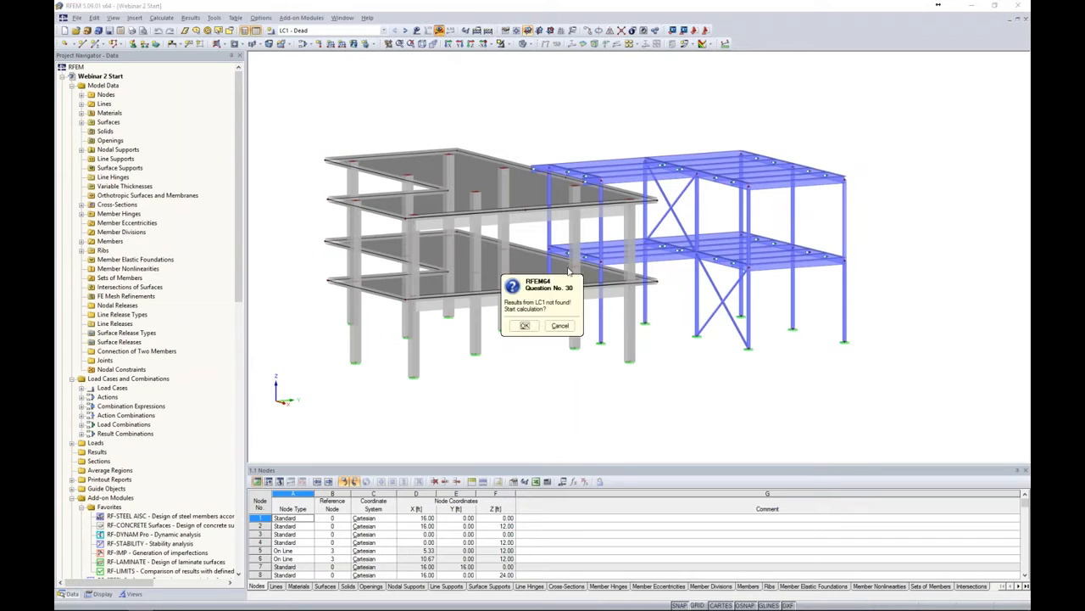
{"action": "left_click", "coordinate": [524, 325]}
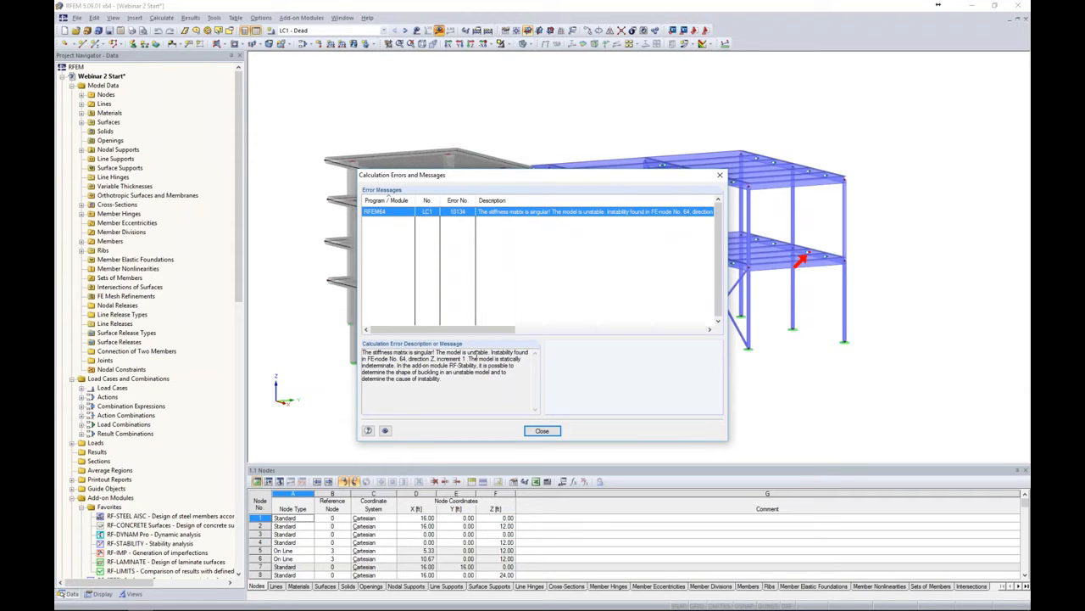
{"action": "left_click_drag", "start_coordinate": [490, 352], "coordinate": [434, 356]}
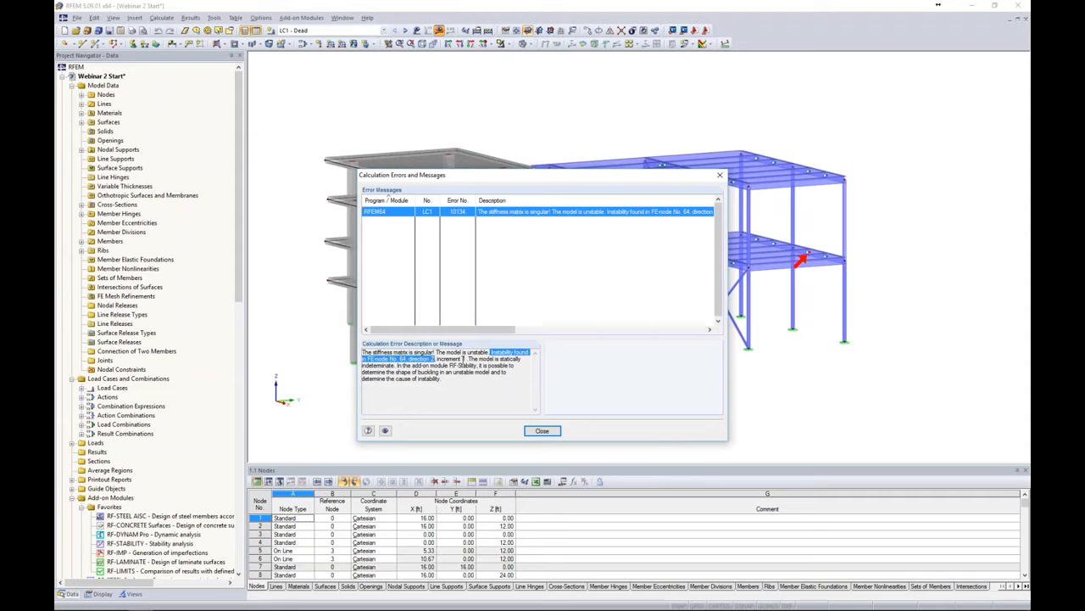
{"action": "left_click", "coordinate": [542, 431]}
Zoom in on the flagged node on the steel floor and switch the model to wireframe display
{"action": "middle_click_drag", "start_coordinate": [712, 391], "coordinate": [698, 393], "text": "ctrl"}
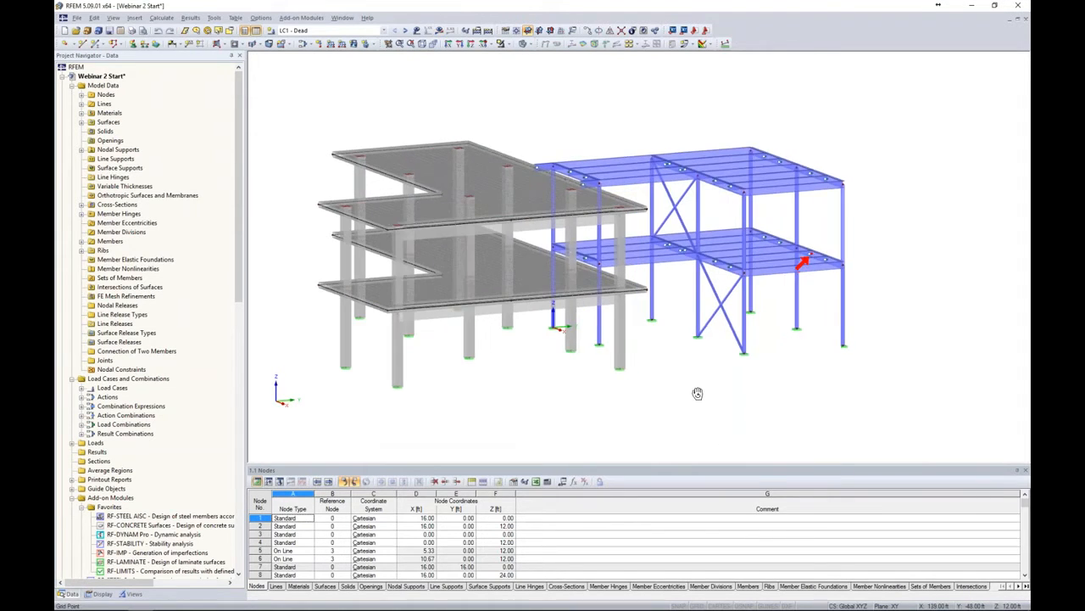
{"action": "middle_click_drag", "start_coordinate": [817, 299], "coordinate": [723, 298]}
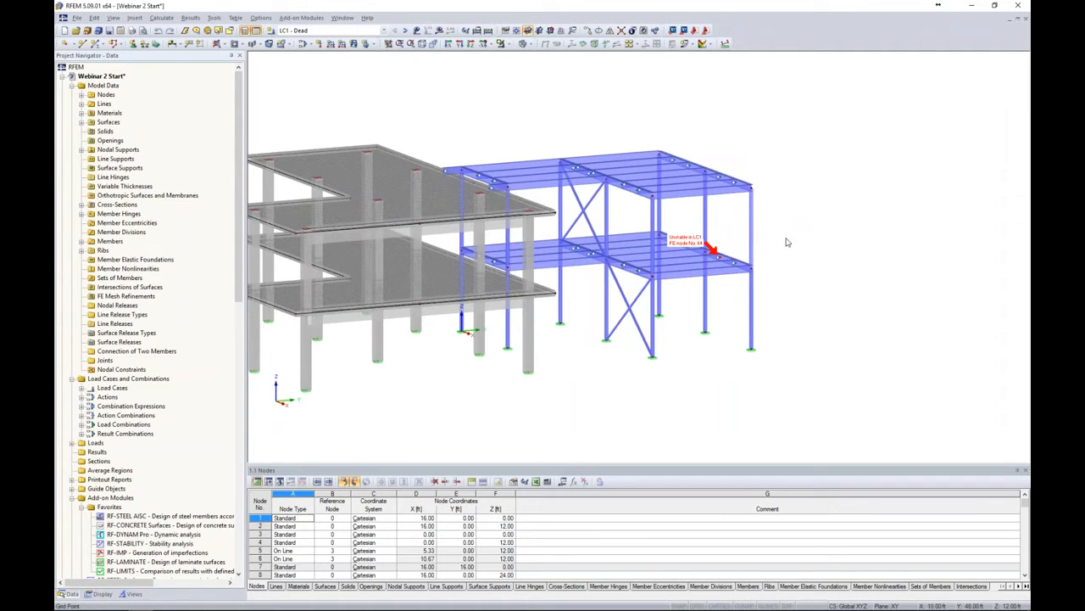
{"action": "scroll", "coordinate": [718, 254], "scroll_direction": "up", "scroll_amount": 5}
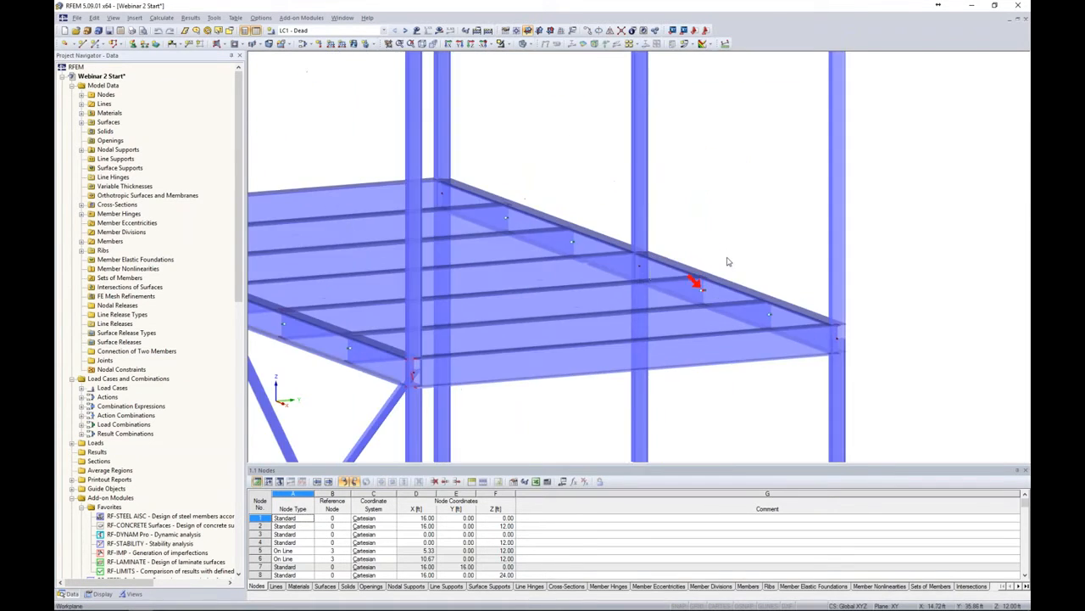
{"action": "middle_click_drag", "start_coordinate": [731, 251], "coordinate": [741, 203]}
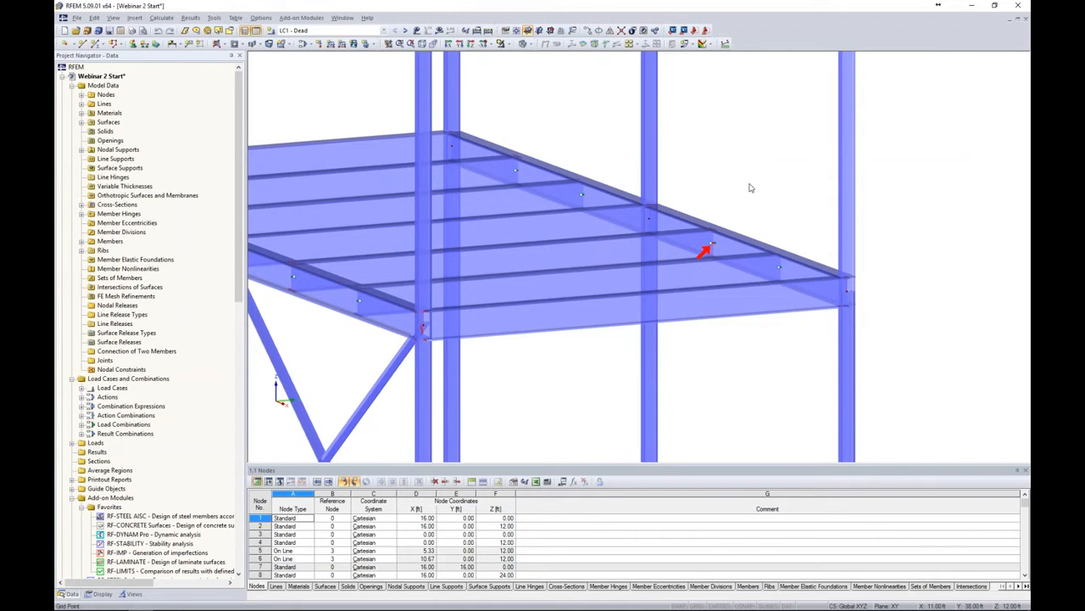
{"action": "scroll", "coordinate": [750, 188], "scroll_direction": "up", "scroll_amount": 3}
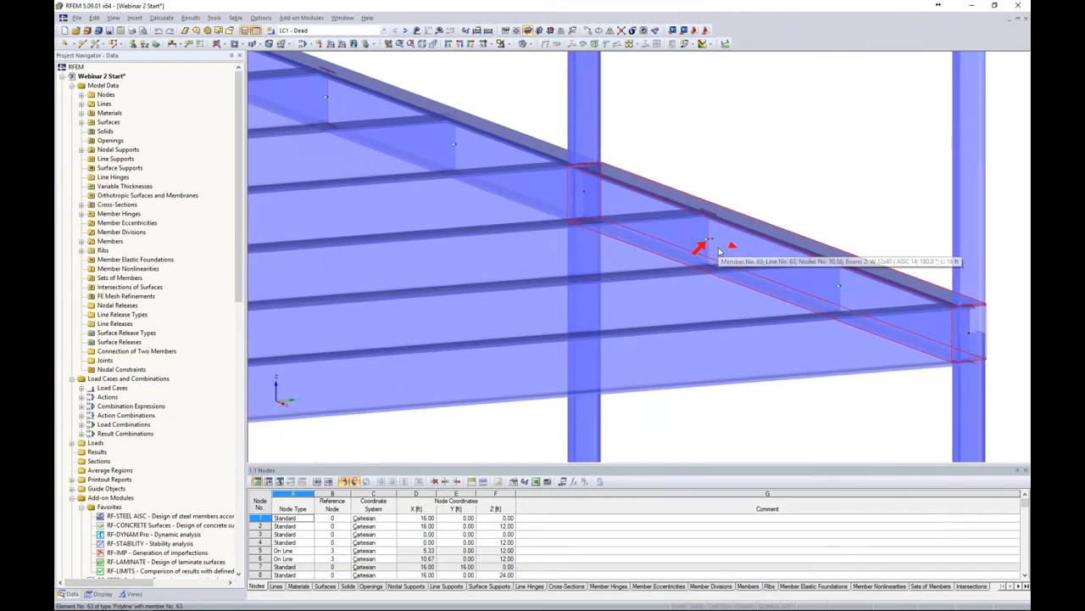
{"action": "scroll", "coordinate": [789, 173], "scroll_direction": "up", "scroll_amount": 3}
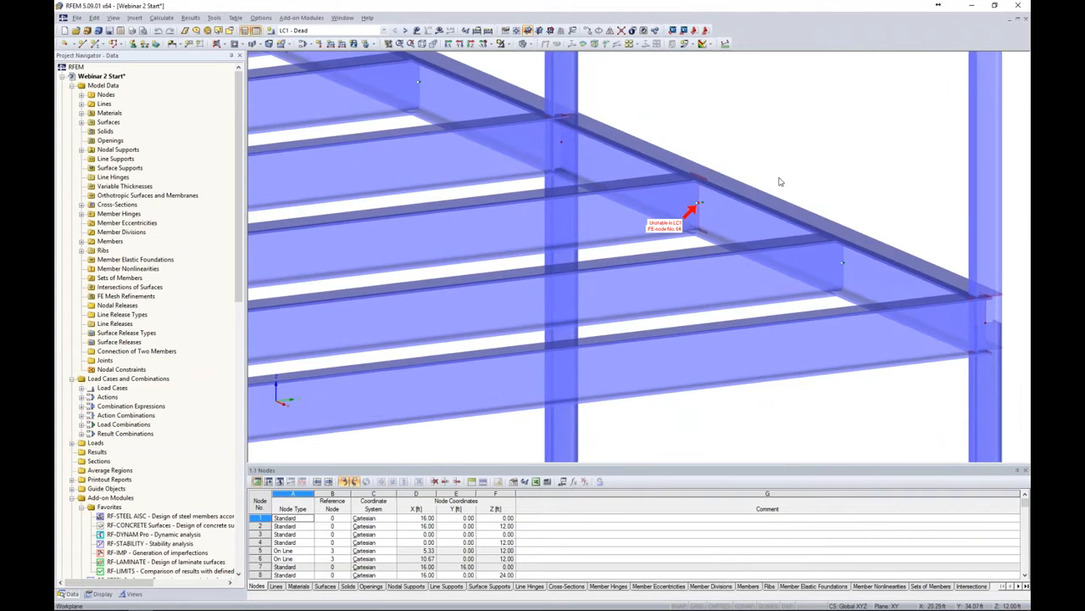
{"action": "left_click", "coordinate": [529, 44]}
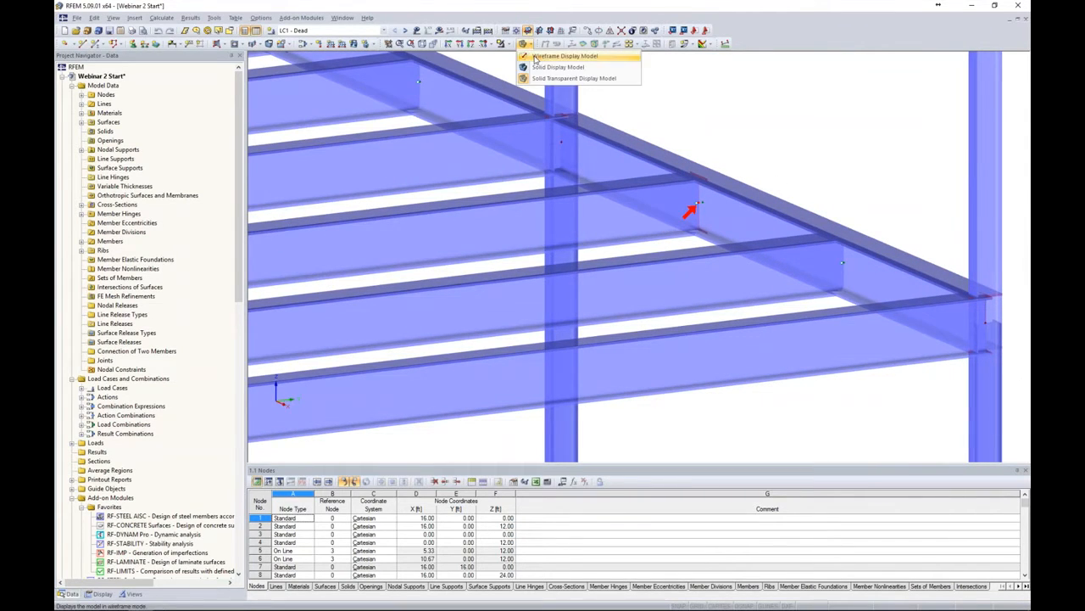
{"action": "left_click", "coordinate": [535, 58]}
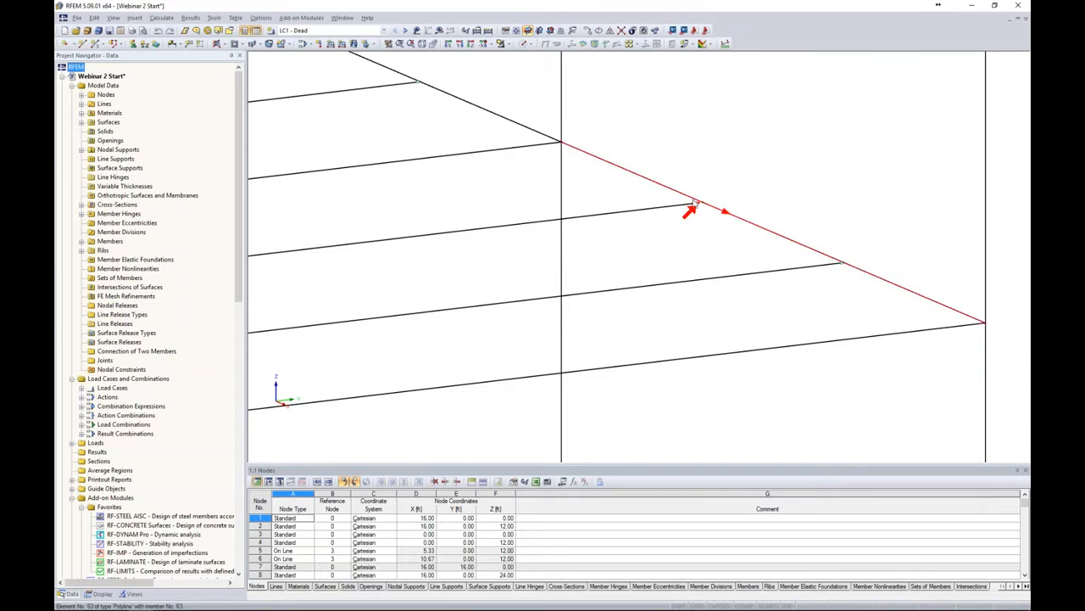
Delete FE node 64 at the end of the secondary beam on the lower steel floor
{"action": "scroll", "coordinate": [699, 207], "scroll_direction": "up", "scroll_amount": 2}
{"action": "scroll", "coordinate": [701, 208], "scroll_direction": "up", "scroll_amount": 1}
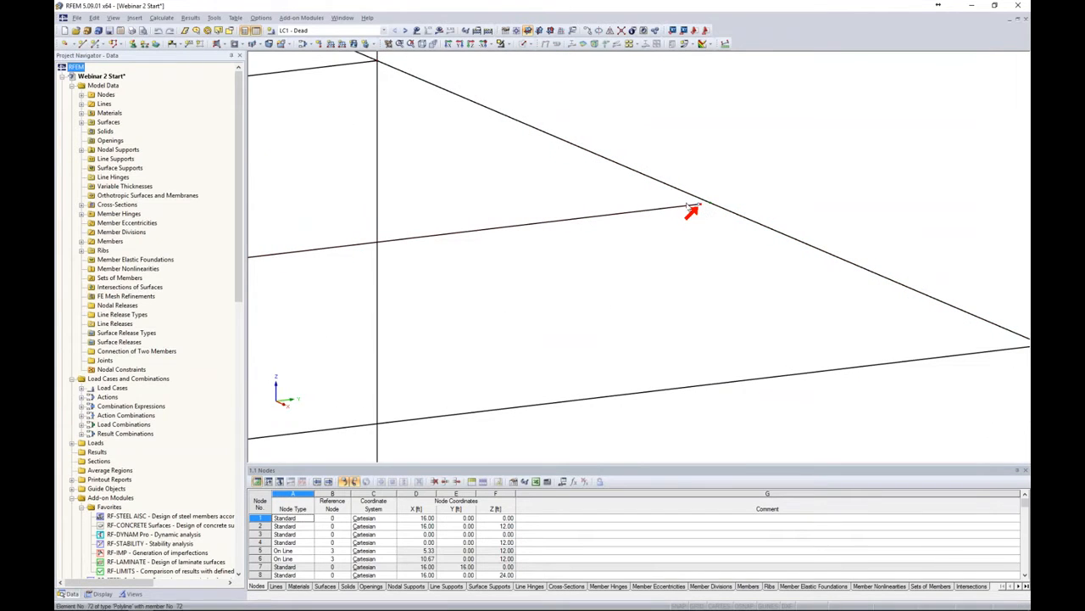
{"action": "mouse_move", "coordinate": [657, 214]}
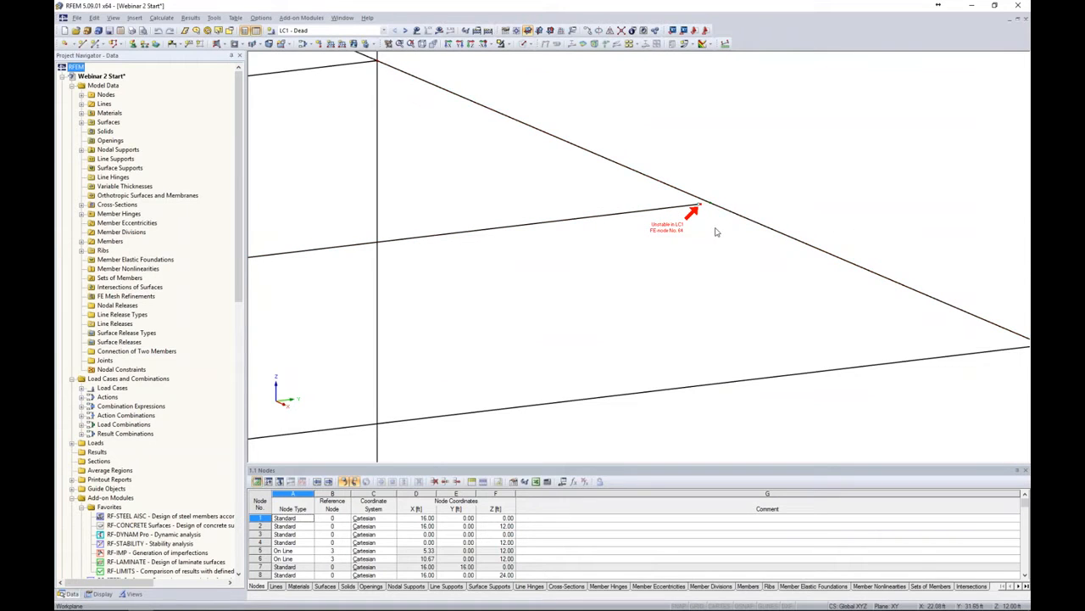
{"action": "scroll", "coordinate": [704, 212], "scroll_direction": "up", "scroll_amount": 2}
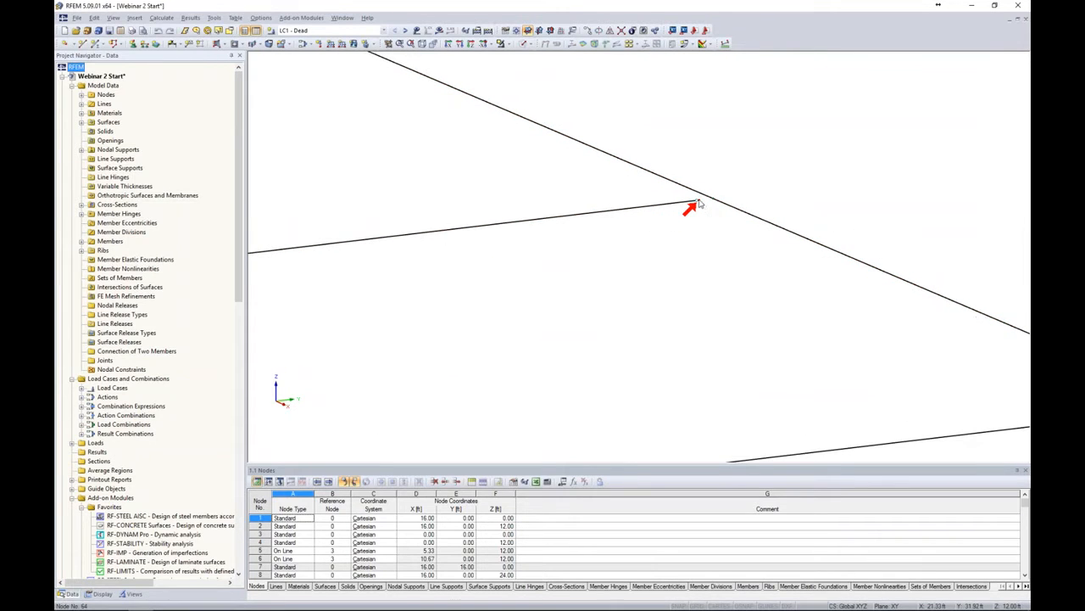
{"action": "left_click", "coordinate": [702, 204]}
{"action": "key", "text": "Delete"}
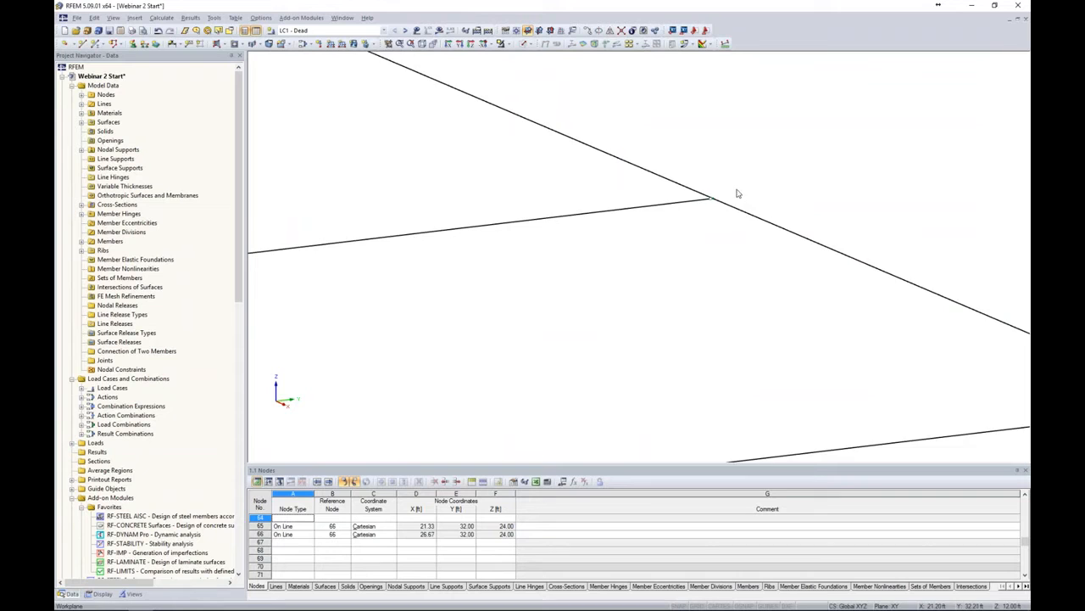
Recalculate load case LC1 after zooming out to the whole model
{"action": "scroll", "coordinate": [737, 196], "scroll_direction": "down", "scroll_amount": 5}
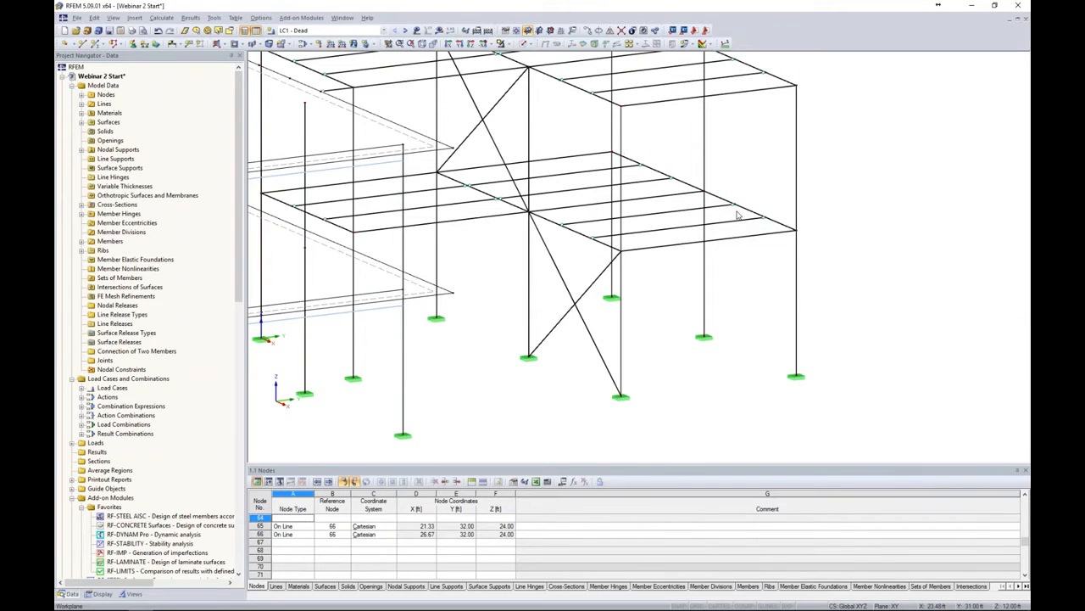
{"action": "middle_click_drag", "start_coordinate": [845, 218], "coordinate": [884, 223]}
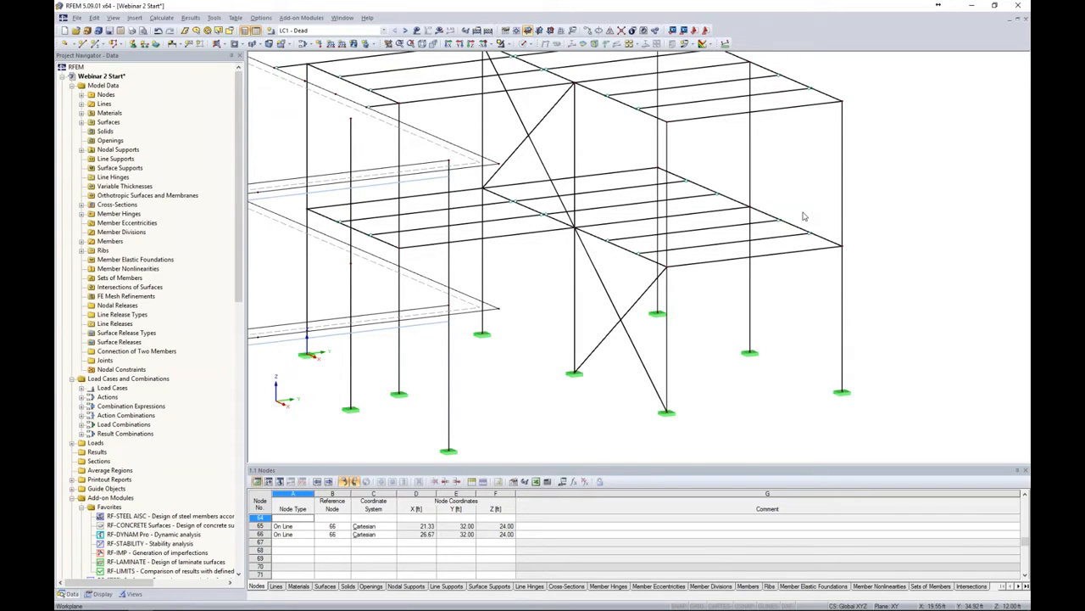
{"action": "scroll", "coordinate": [803, 212], "scroll_direction": "down", "scroll_amount": 3}
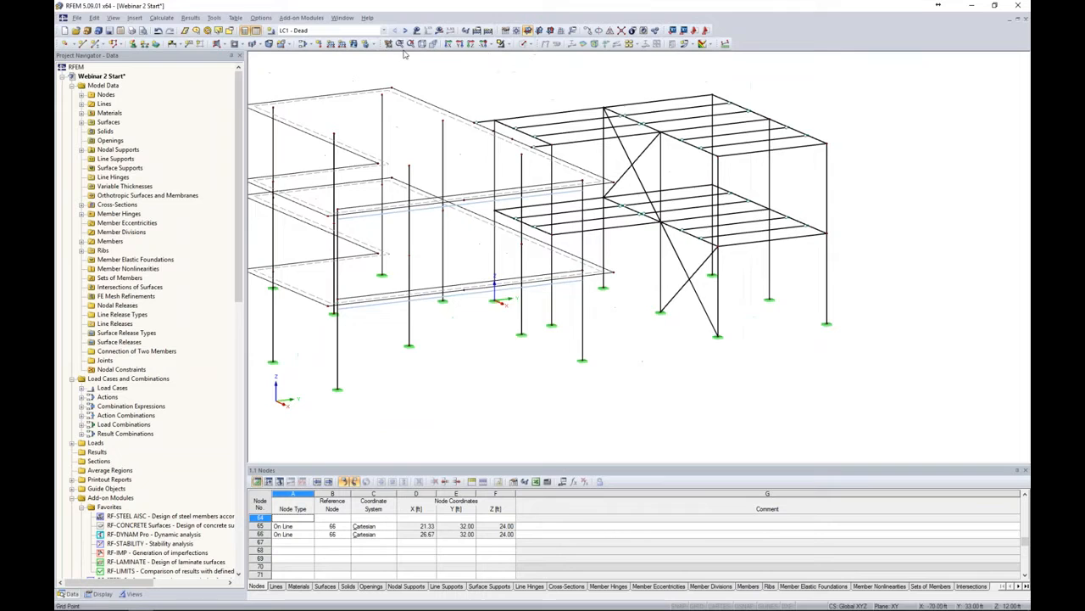
{"action": "left_click", "coordinate": [389, 44]}
{"action": "left_click", "coordinate": [438, 30]}
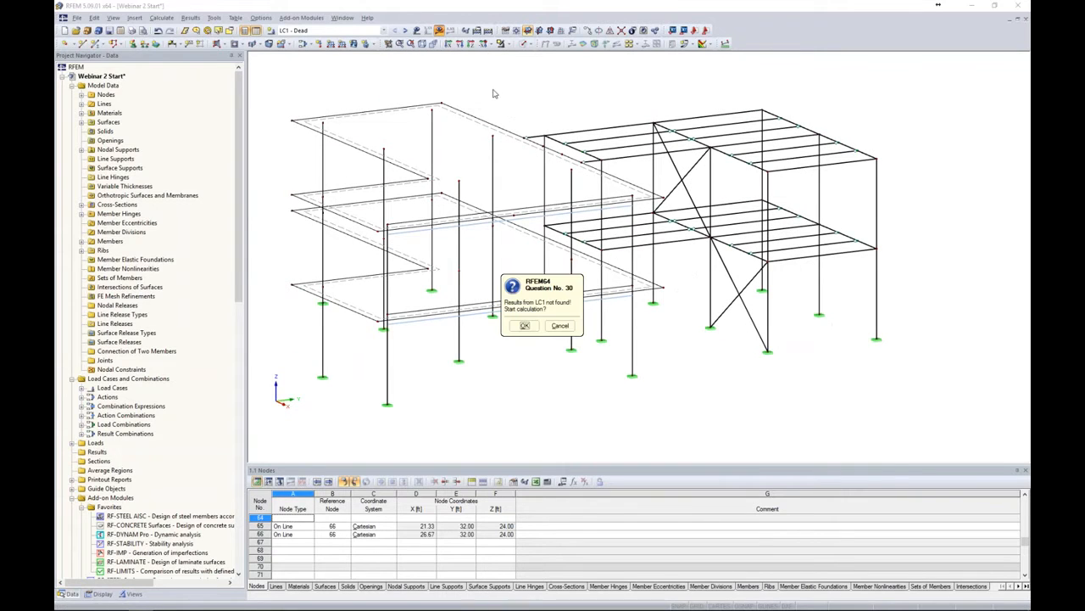
{"action": "left_click", "coordinate": [527, 330]}
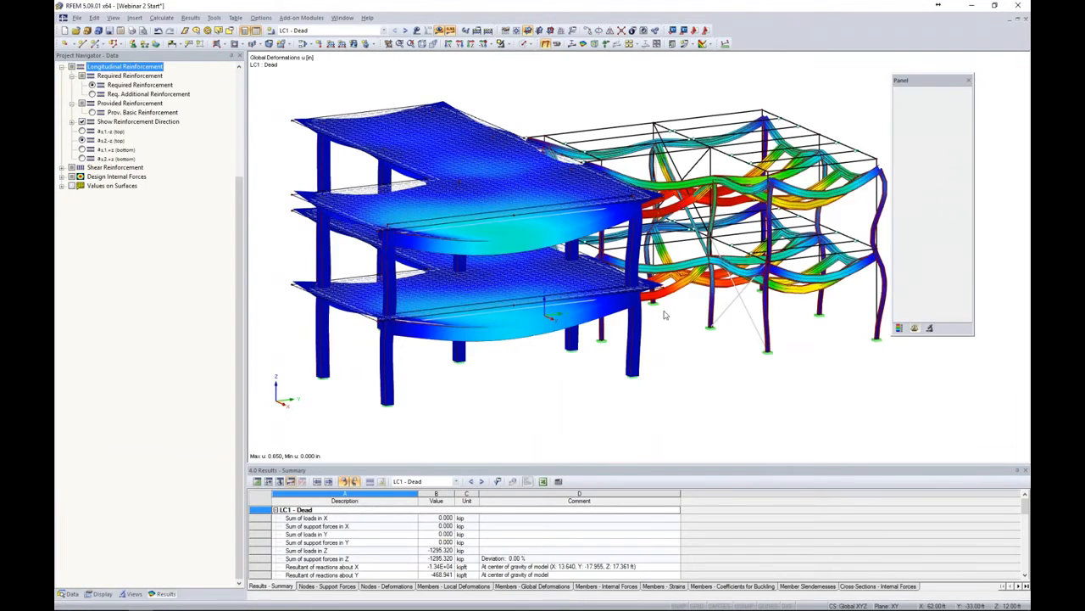
Set the deformation display factor to 21.25 in the results panel
{"action": "left_click", "coordinate": [927, 116]}
{"action": "left_click", "coordinate": [927, 117]}
{"action": "left_click", "coordinate": [927, 117]}
{"action": "left_click", "coordinate": [927, 117]}
{"action": "mouse_move", "coordinate": [873, 134]}
{"action": "middle_mouse_down"}
{"action": "mouse_move", "coordinate": [822, 125]}
{"action": "mouse_move", "coordinate": [813, 163]}
{"action": "middle_mouse_up"}
{"action": "scroll", "coordinate": [834, 188], "scroll_direction": "down", "scroll_amount": 1}
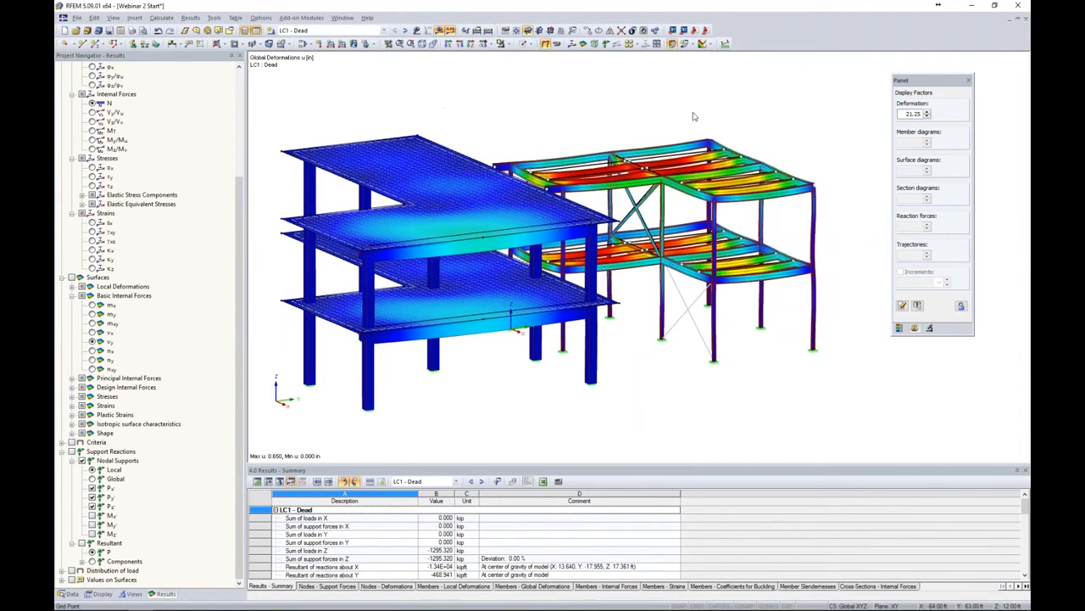
Switch to load combination CO1 - 1.4D and toggle its load display on and off
{"action": "left_click", "coordinate": [382, 31]}
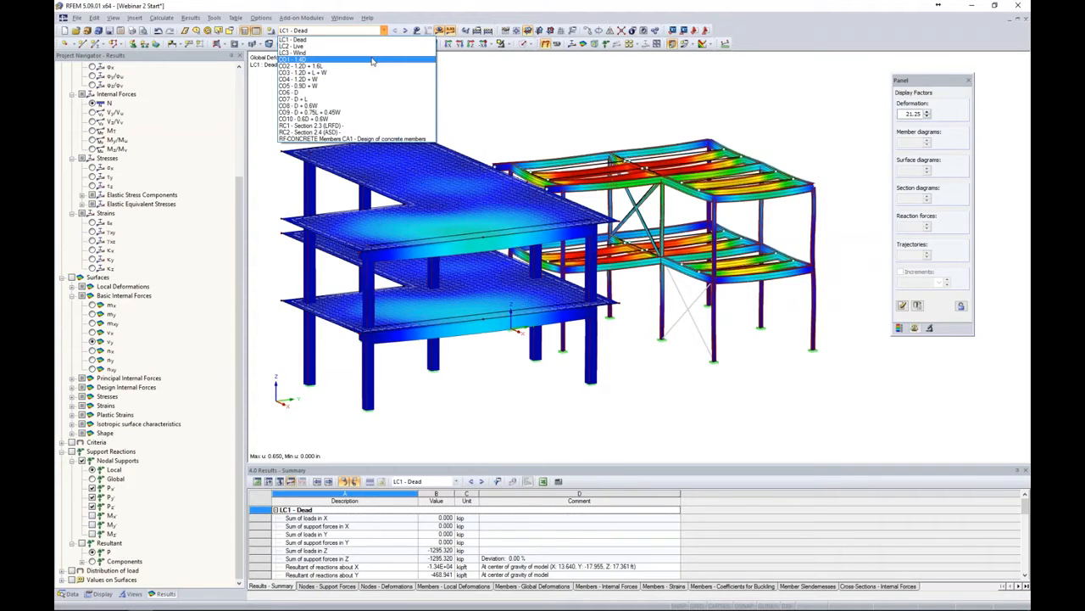
{"action": "left_click", "coordinate": [372, 61]}
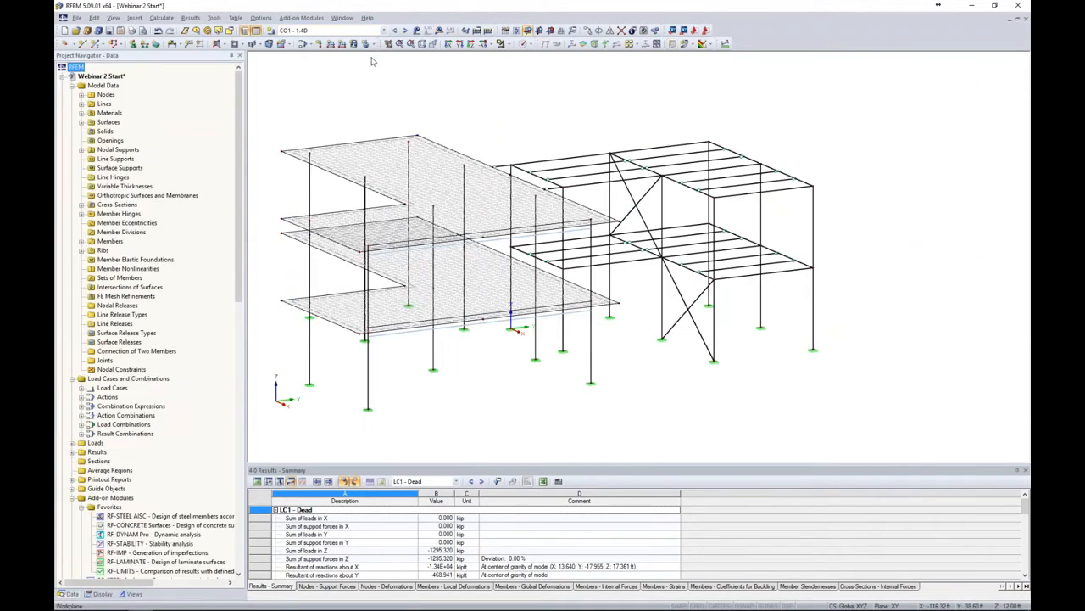
{"action": "left_click", "coordinate": [416, 30]}
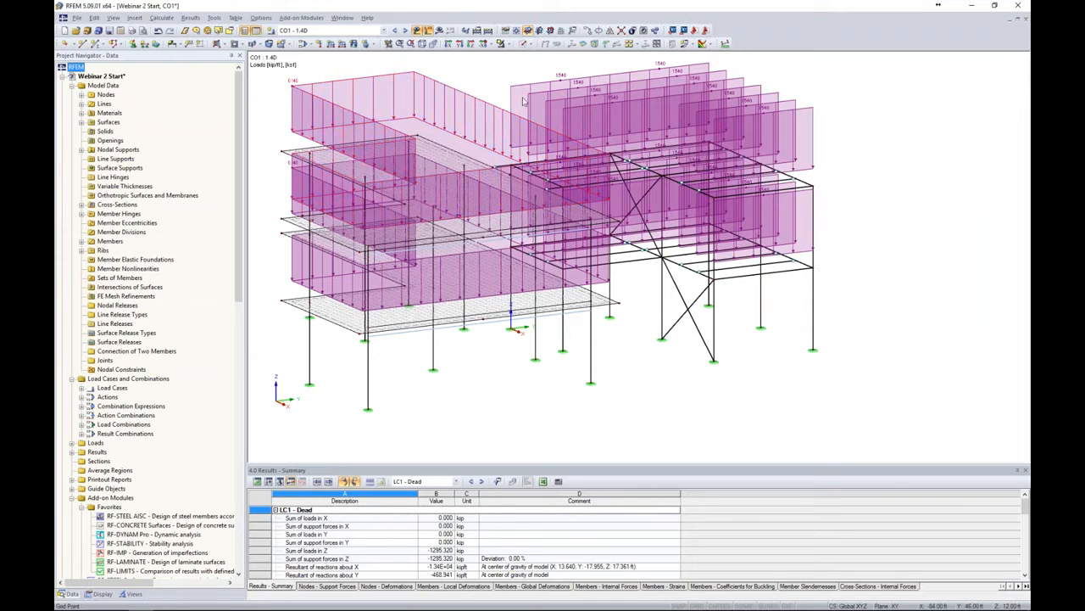
{"action": "left_click", "coordinate": [419, 34]}
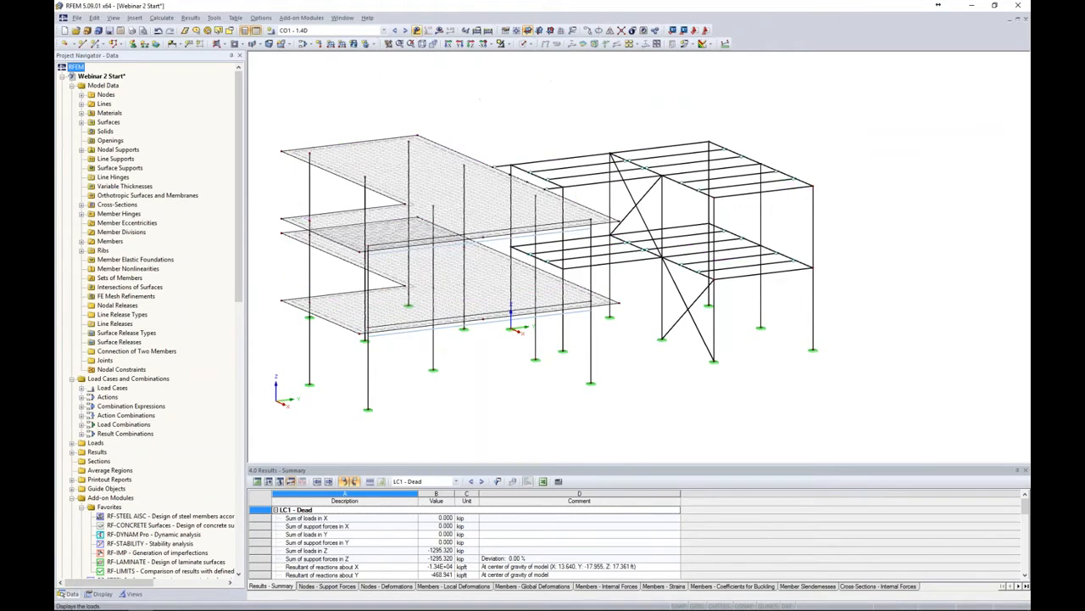
Switch the model display to the solid transparent model
{"action": "left_click", "coordinate": [527, 44]}
{"action": "left_click", "coordinate": [539, 77]}
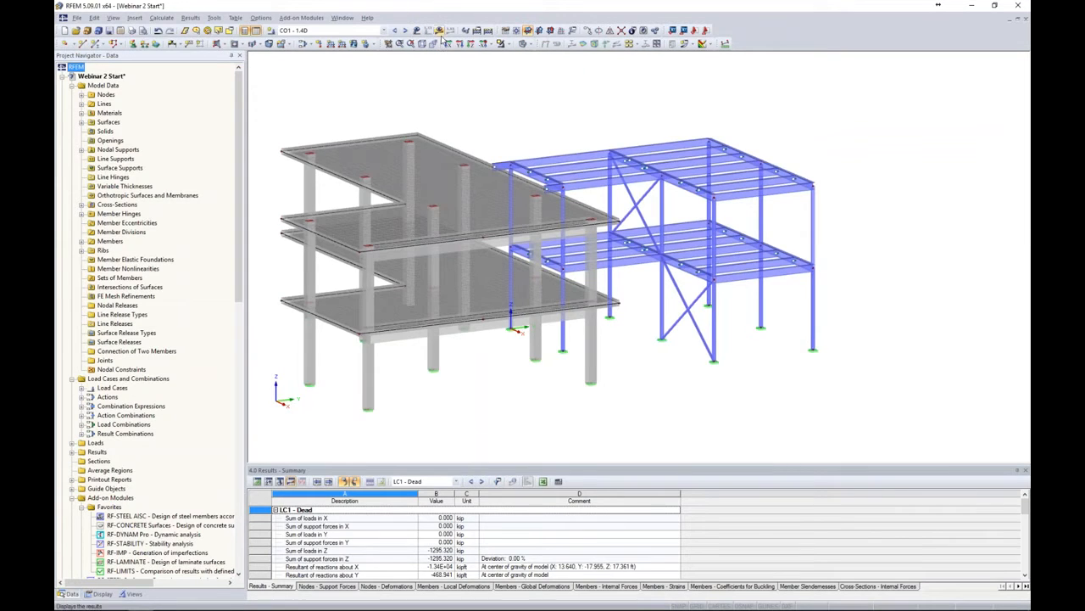
Calculate combination CO1, read the instability error description, and zoom in on the flagged node
{"action": "left_click", "coordinate": [440, 31]}
{"action": "left_click", "coordinate": [525, 326]}
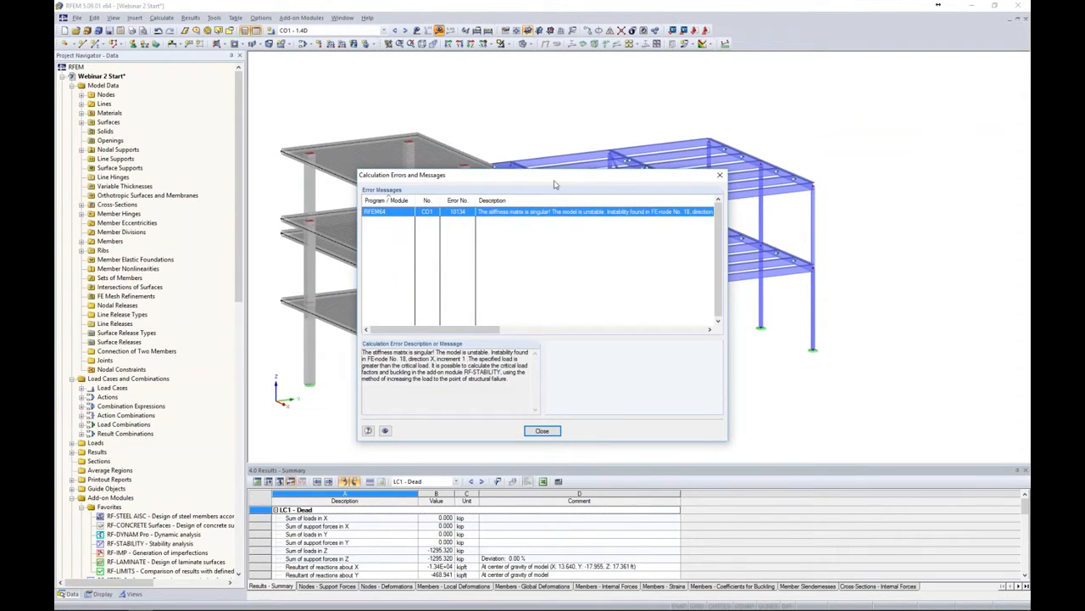
{"action": "left_click_drag", "start_coordinate": [556, 177], "coordinate": [561, 189]}
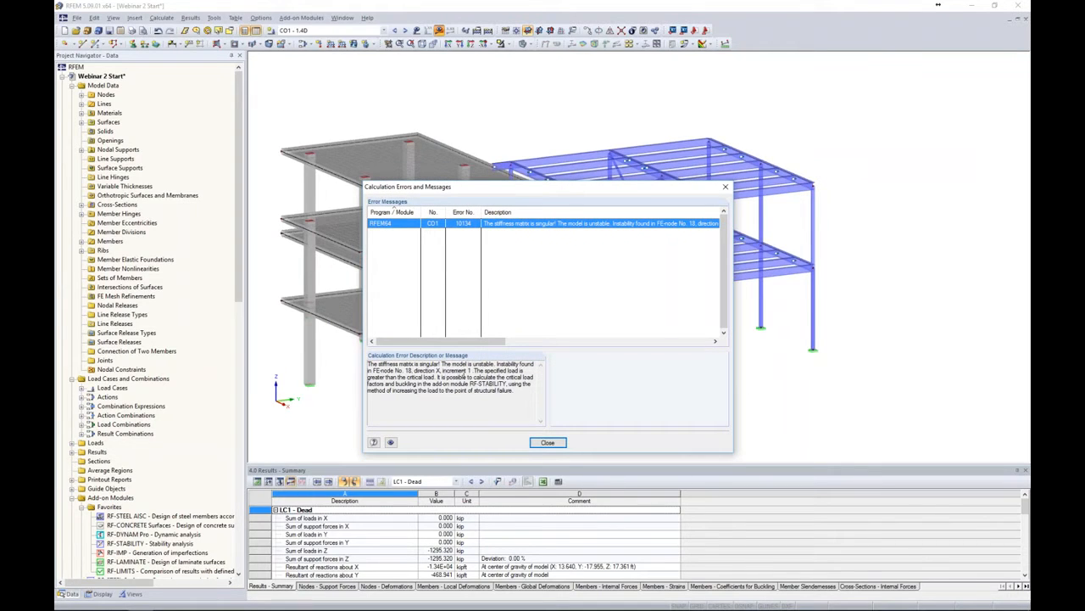
{"action": "left_click_drag", "start_coordinate": [387, 371], "coordinate": [442, 371]}
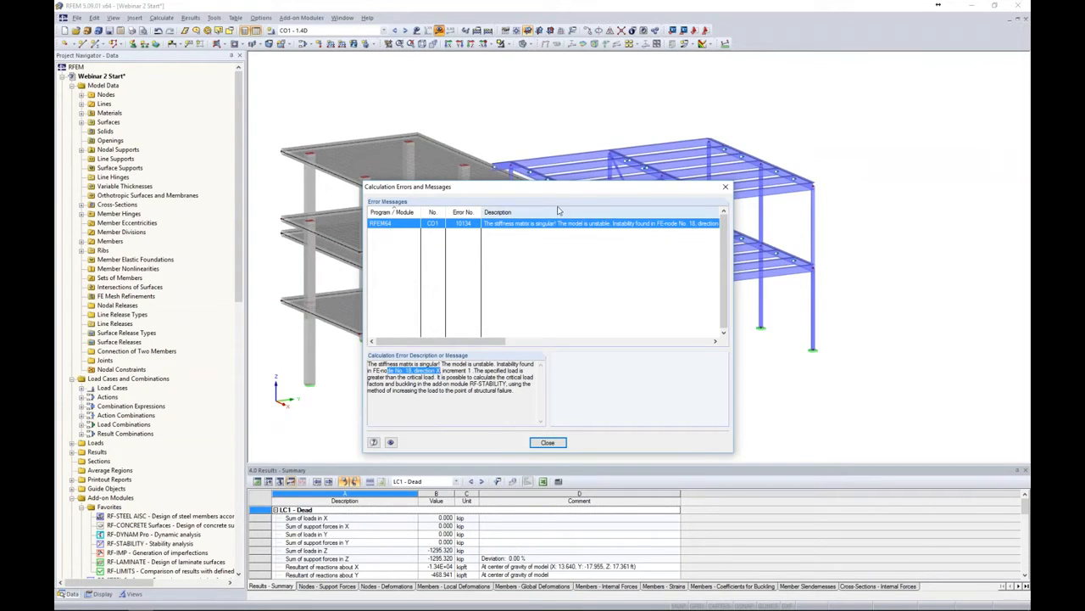
{"action": "left_click_drag", "start_coordinate": [556, 187], "coordinate": [851, 150]}
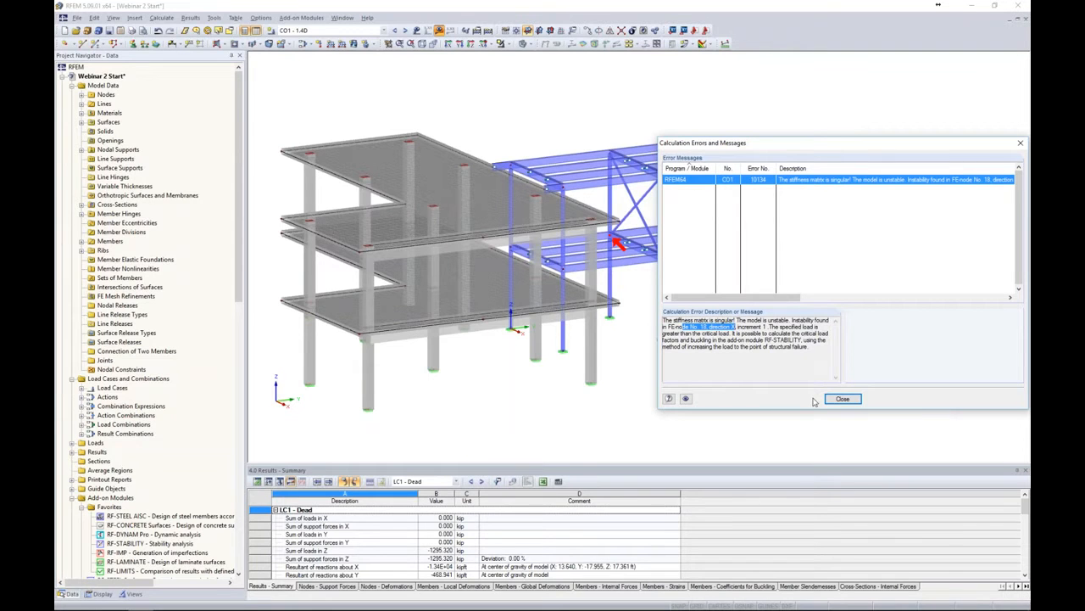
{"action": "left_click", "coordinate": [842, 399]}
{"action": "middle_click_drag", "start_coordinate": [683, 388], "coordinate": [643, 386], "text": "ctrl"}
{"action": "scroll", "coordinate": [630, 243], "scroll_direction": "up", "scroll_amount": 10}
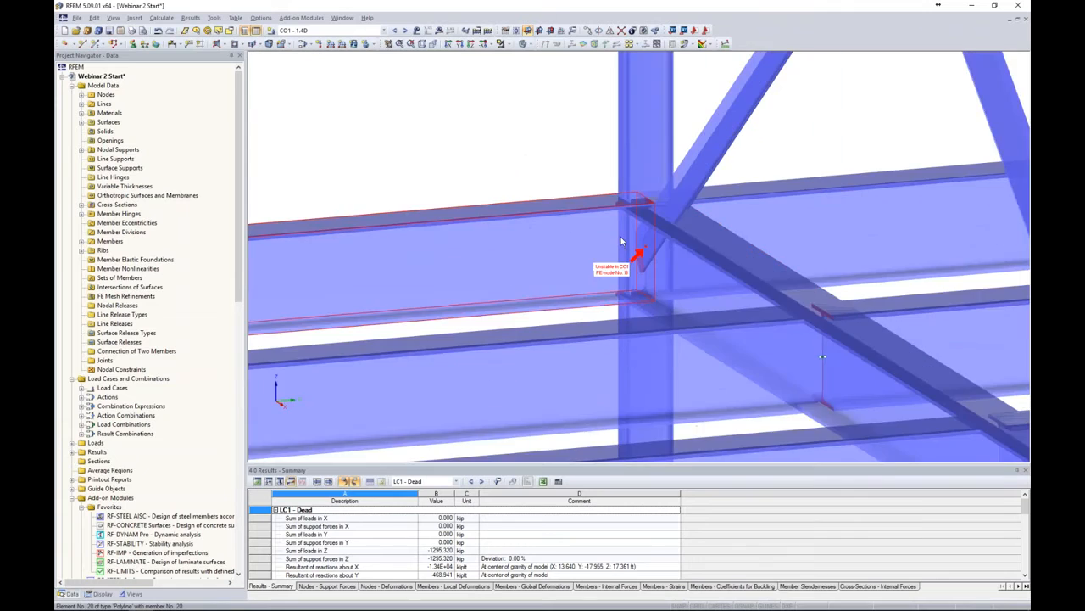
Inspect the flagged unstable node in the wireframe display, then restore the solid transparent model and full view
{"action": "scroll", "coordinate": [621, 241], "scroll_direction": "up", "scroll_amount": 2}
{"action": "left_click", "coordinate": [533, 49]}
{"action": "left_click", "coordinate": [537, 64]}
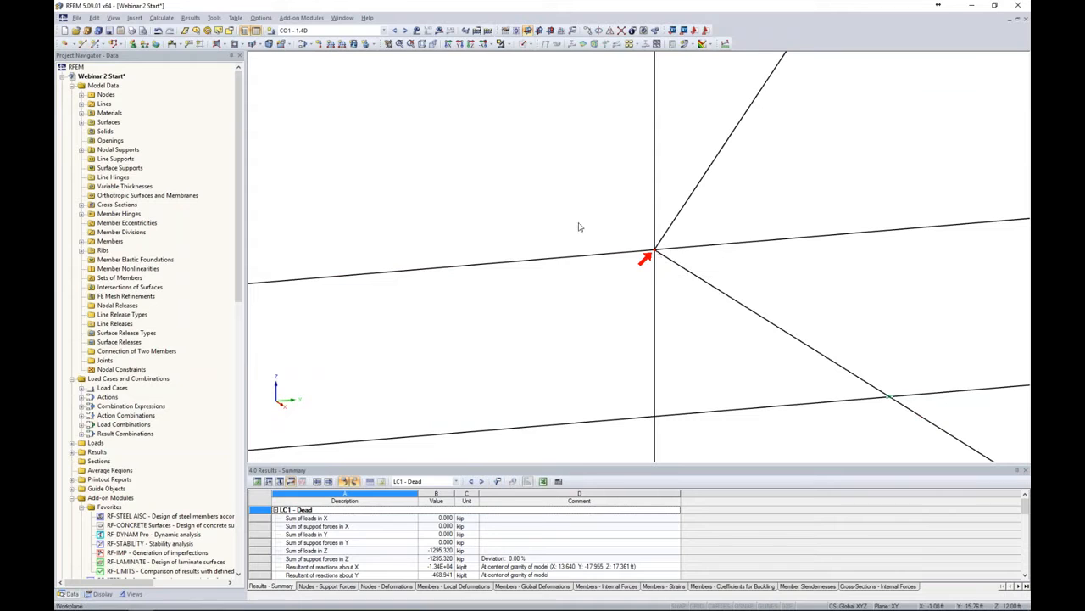
{"action": "left_click", "coordinate": [531, 44]}
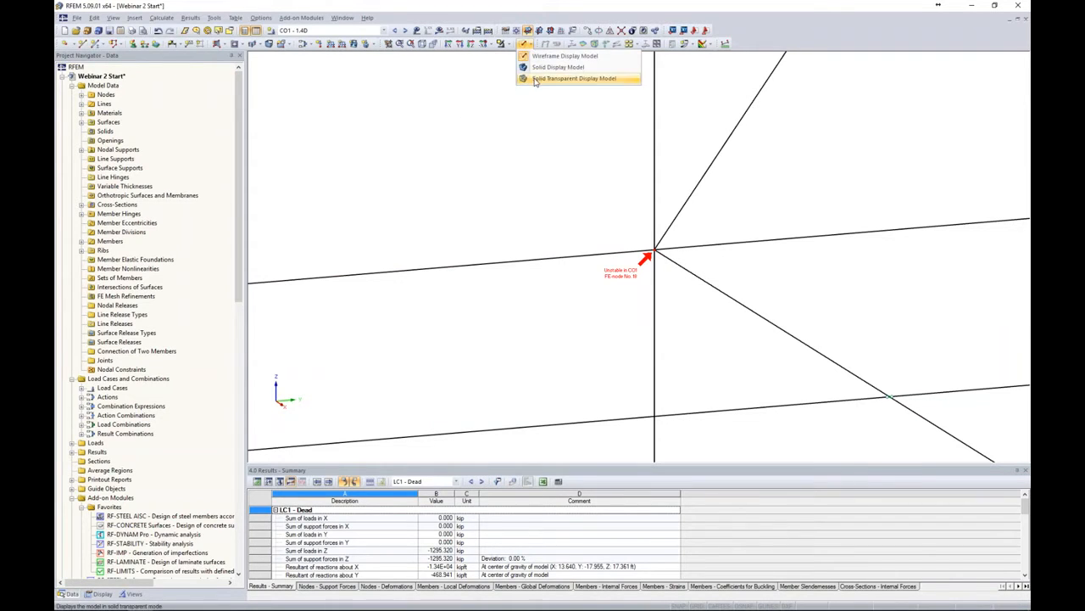
{"action": "left_click", "coordinate": [539, 80]}
{"action": "scroll", "coordinate": [551, 174], "scroll_direction": "down", "scroll_amount": 8}
{"action": "middle_click_drag", "start_coordinate": [573, 260], "coordinate": [645, 301]}
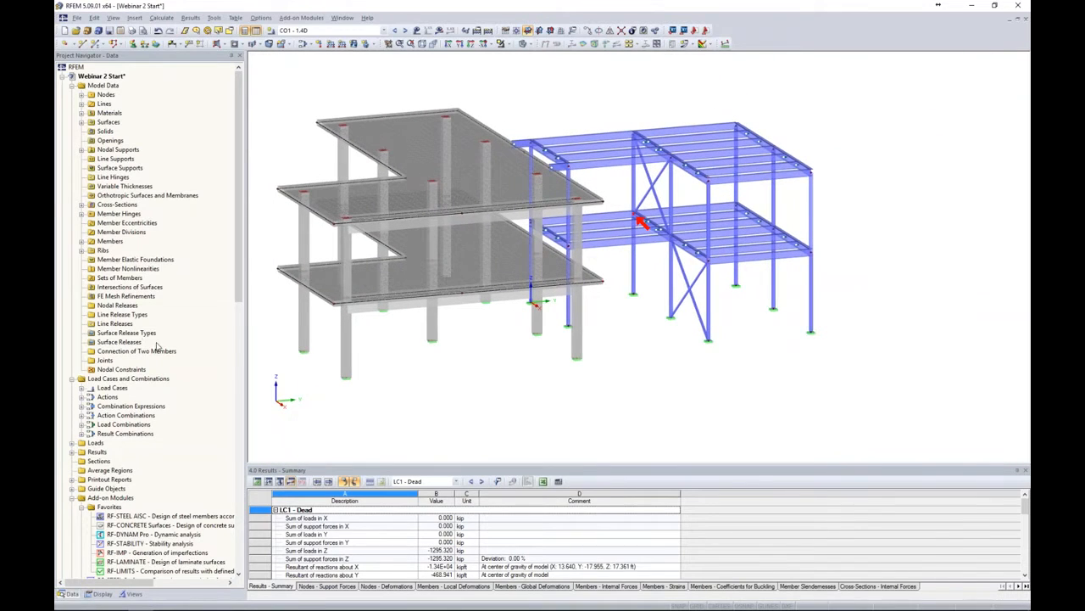
Open the RF-STABILITY add-on and set the load case for importing axial forces to LC1 - Dead
{"action": "scroll", "coordinate": [157, 346], "scroll_direction": "down", "scroll_amount": 2}
{"action": "scroll", "coordinate": [157, 346], "scroll_direction": "down", "scroll_amount": 2}
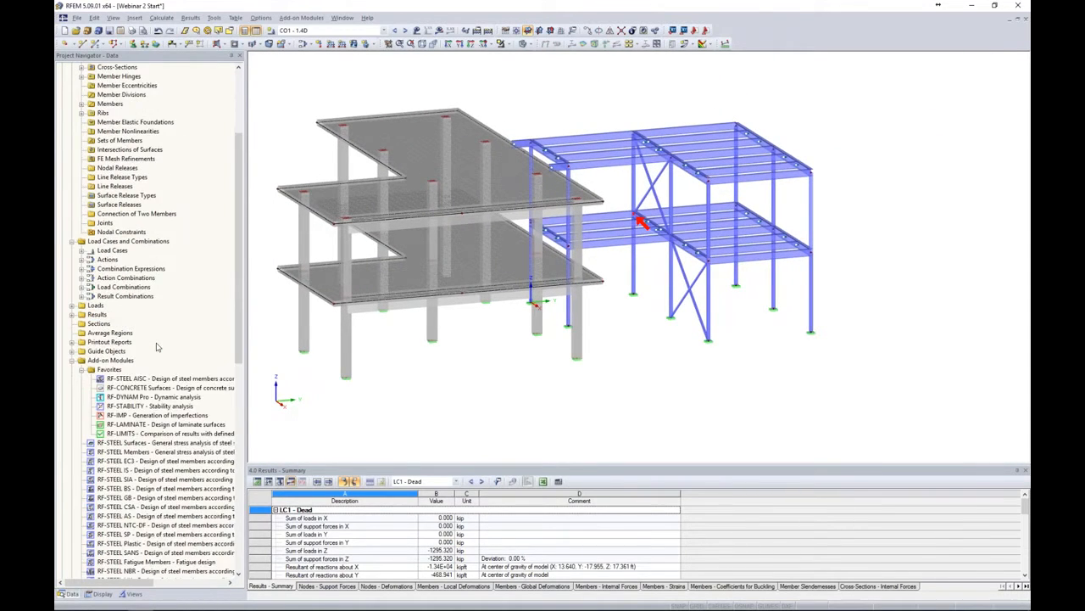
{"action": "scroll", "coordinate": [138, 424], "scroll_direction": "down", "scroll_amount": 3}
{"action": "scroll", "coordinate": [138, 424], "scroll_direction": "down", "scroll_amount": 1}
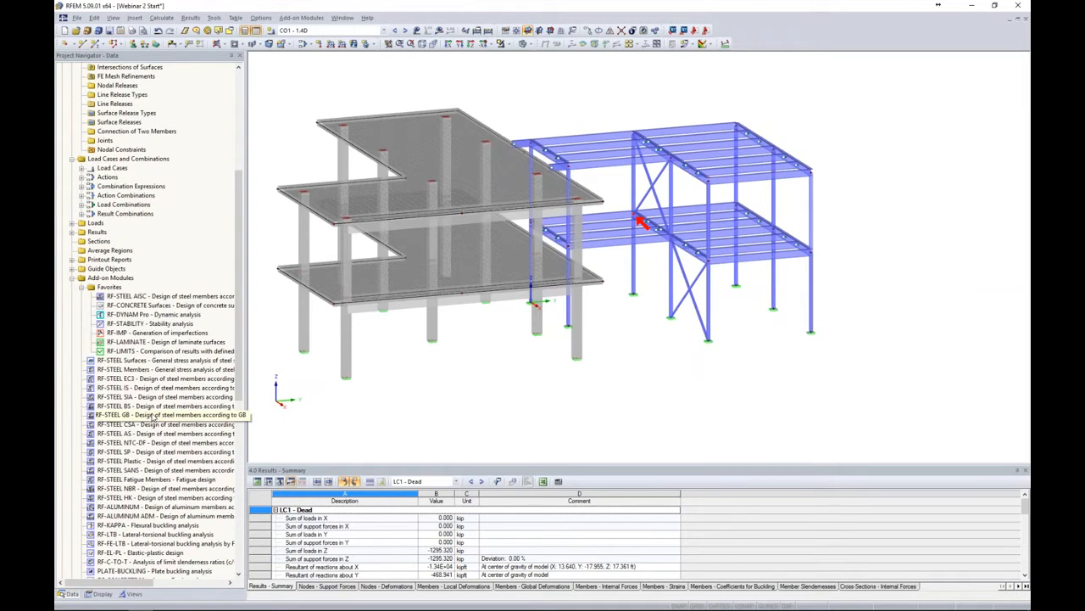
{"action": "double_click", "coordinate": [142, 325]}
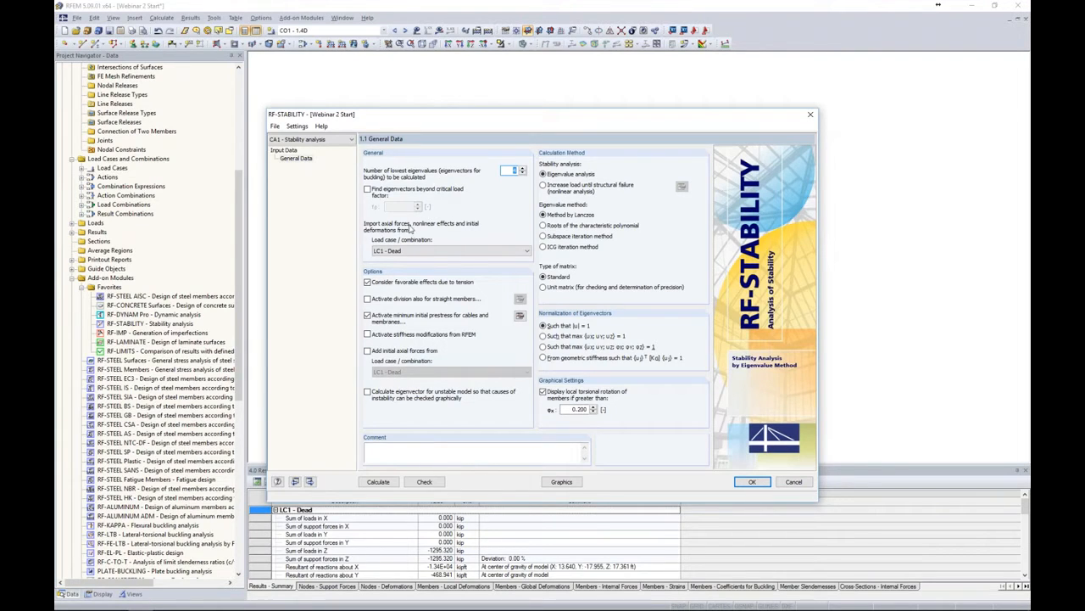
{"action": "left_click", "coordinate": [411, 251]}
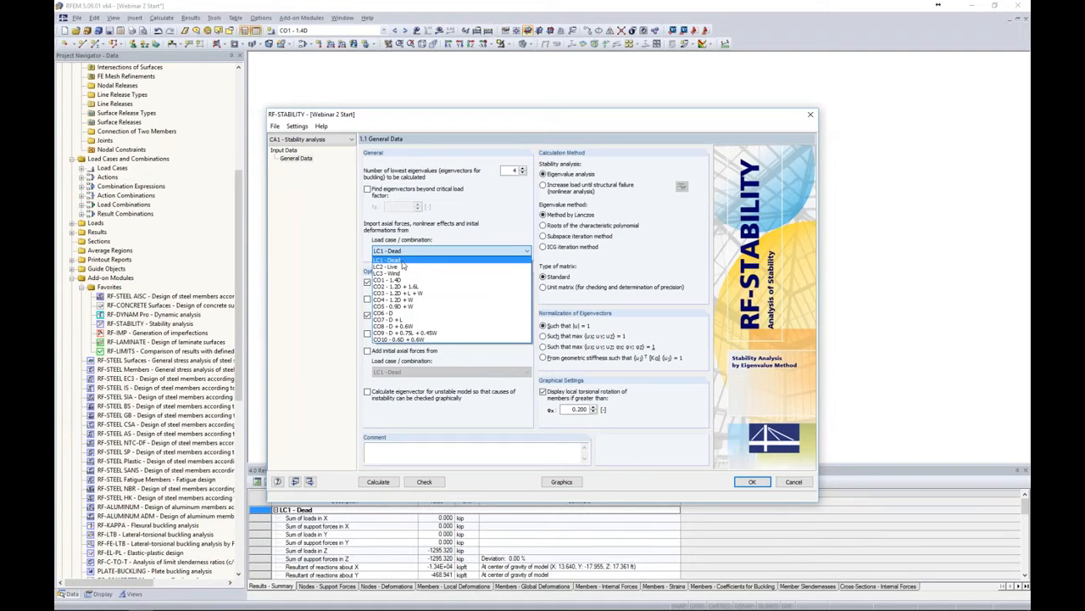
{"action": "left_click", "coordinate": [404, 263]}
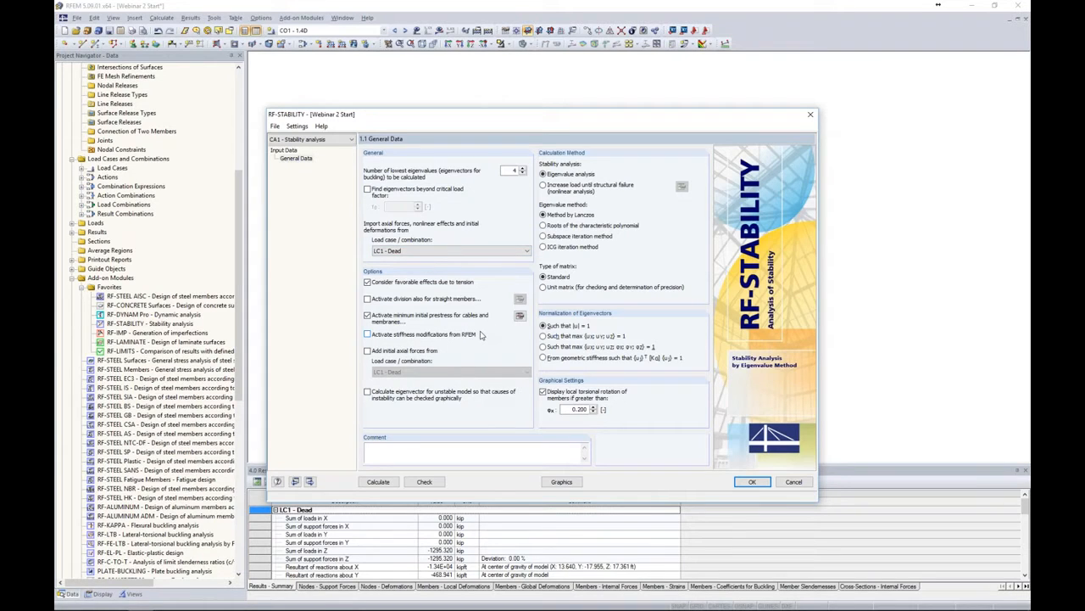
Calculate the RF-STABILITY analysis with the unstable-model eigenvector option left off
{"action": "left_click", "coordinate": [368, 393]}
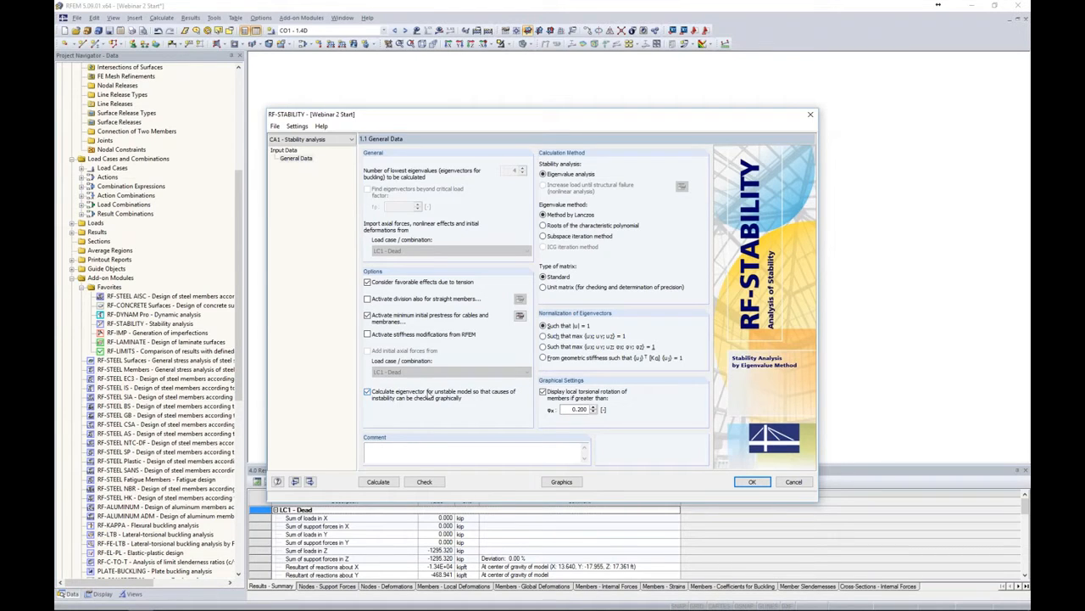
{"action": "left_click", "coordinate": [368, 392]}
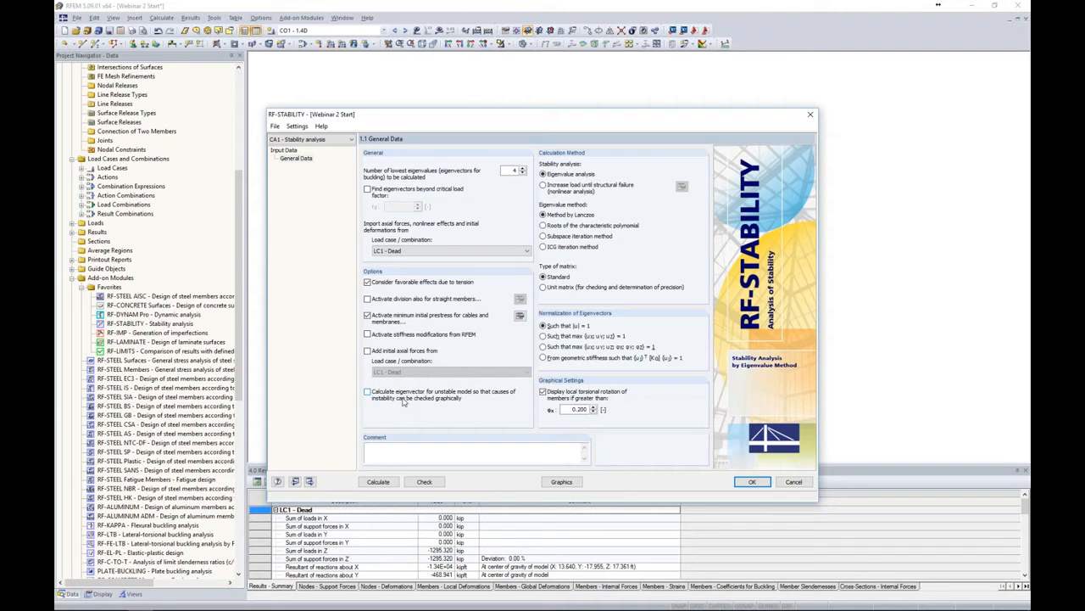
{"action": "left_click", "coordinate": [378, 481]}
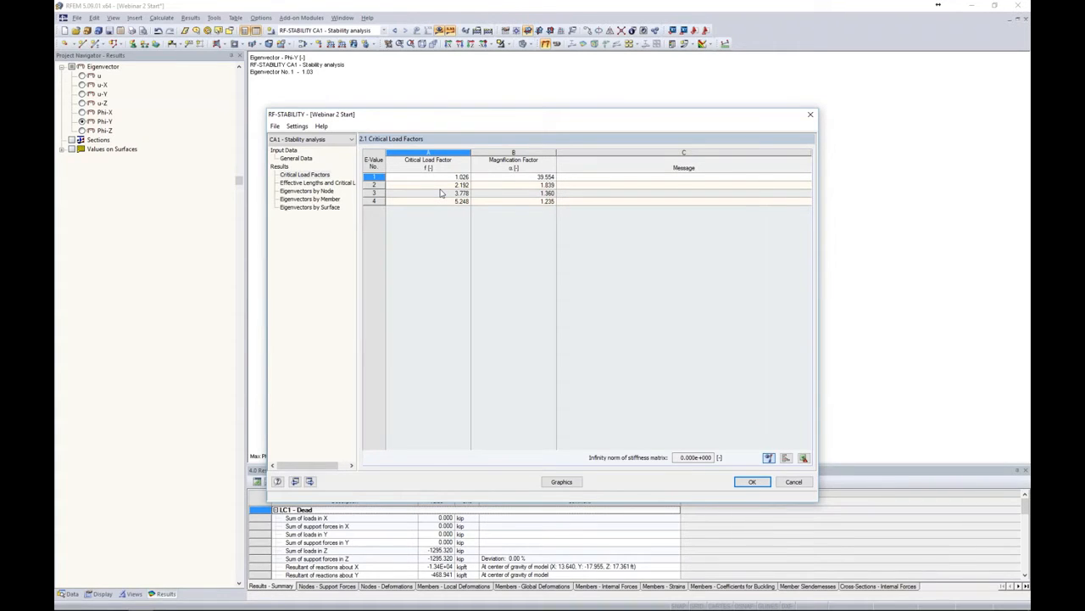
Review the critical load factors of the eigenvalues and open the graphical eigenvector display
{"action": "left_click", "coordinate": [417, 185]}
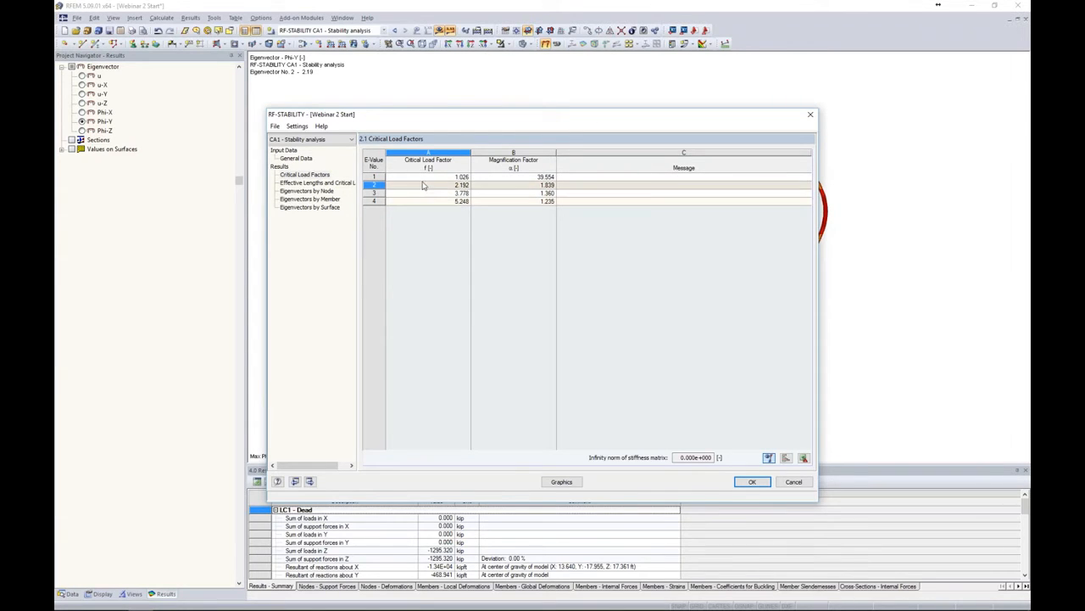
{"action": "left_click", "coordinate": [423, 179]}
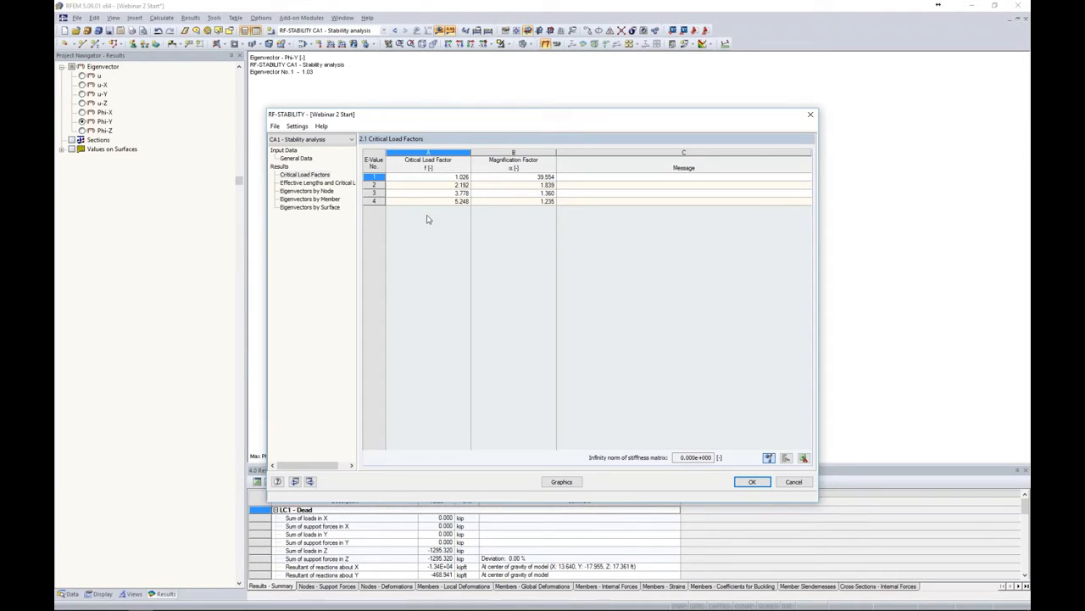
{"action": "left_click", "coordinate": [561, 481]}
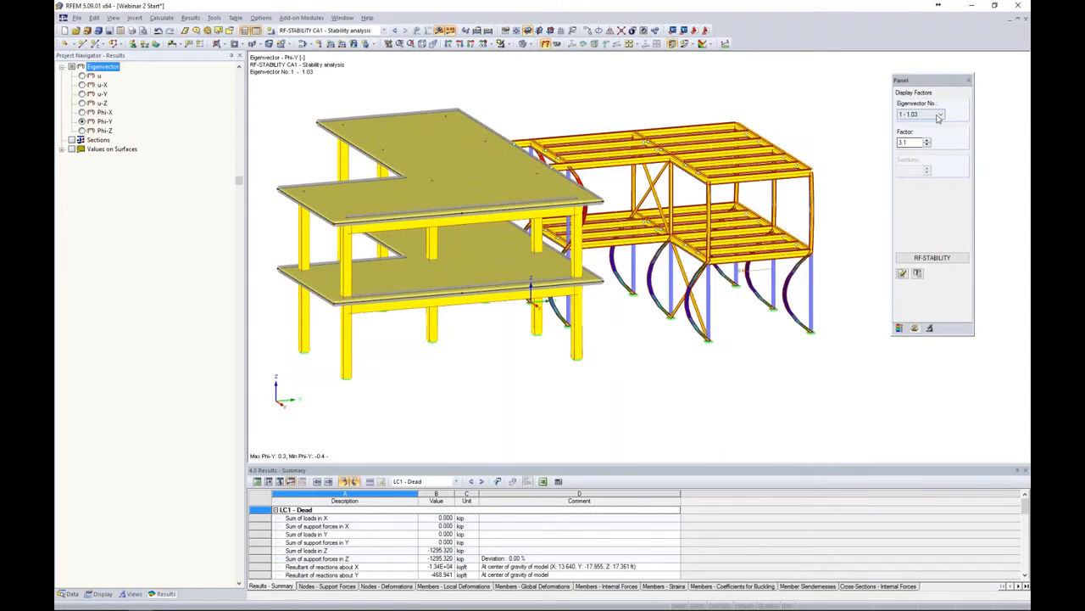
Examine the mode shapes of eigenvectors 1, 2 and 3 in the model view
{"action": "left_click", "coordinate": [939, 116]}
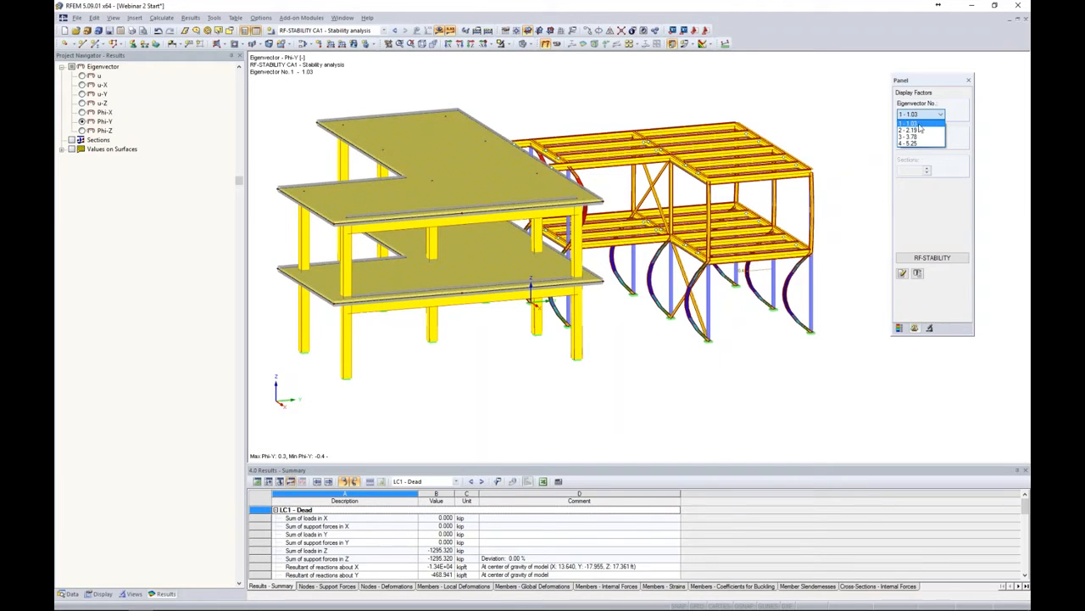
{"action": "left_click", "coordinate": [920, 125]}
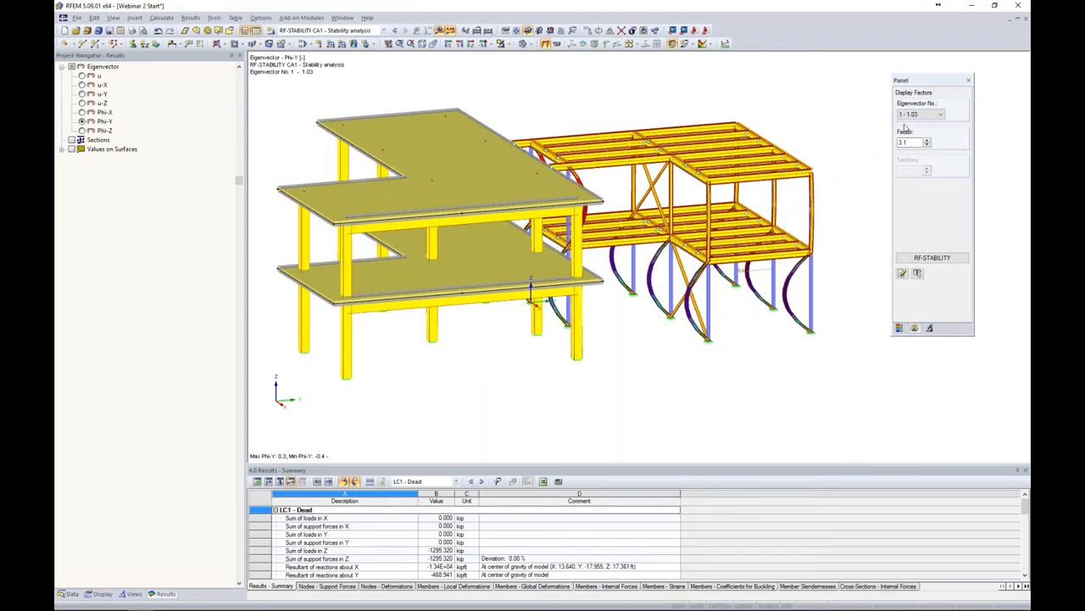
{"action": "middle_click_drag", "start_coordinate": [836, 216], "coordinate": [783, 212], "text": "ctrl"}
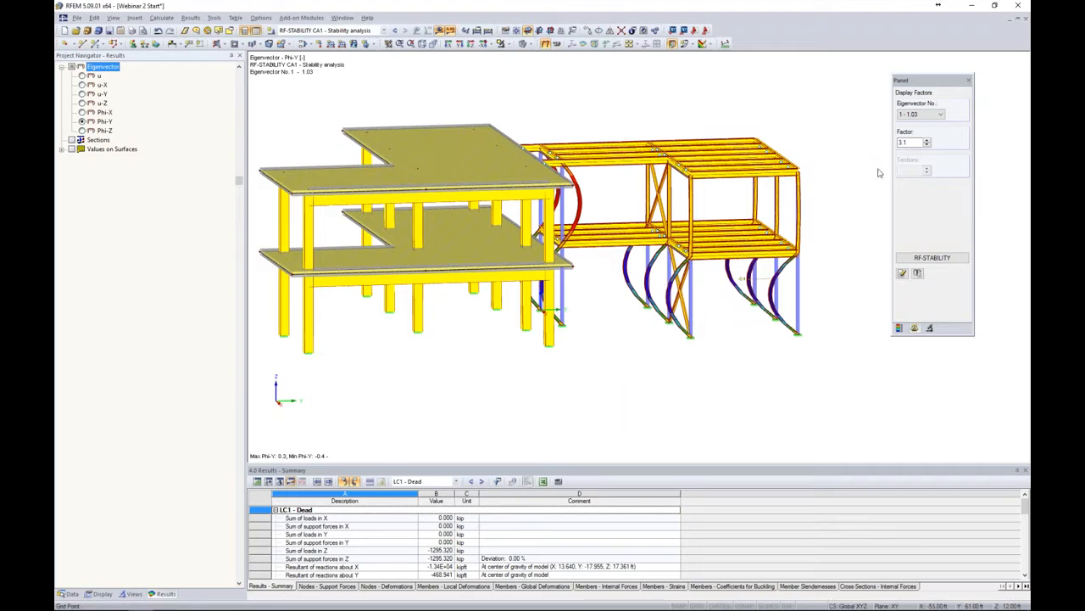
{"action": "left_click", "coordinate": [919, 117]}
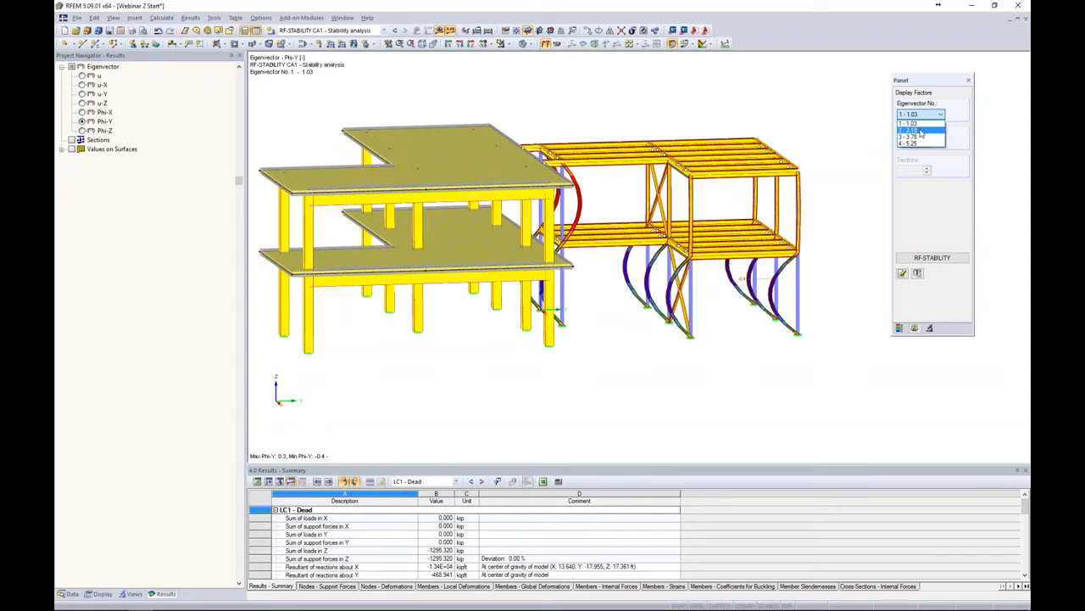
{"action": "left_click", "coordinate": [920, 130]}
{"action": "left_click", "coordinate": [922, 114]}
{"action": "left_click", "coordinate": [918, 139]}
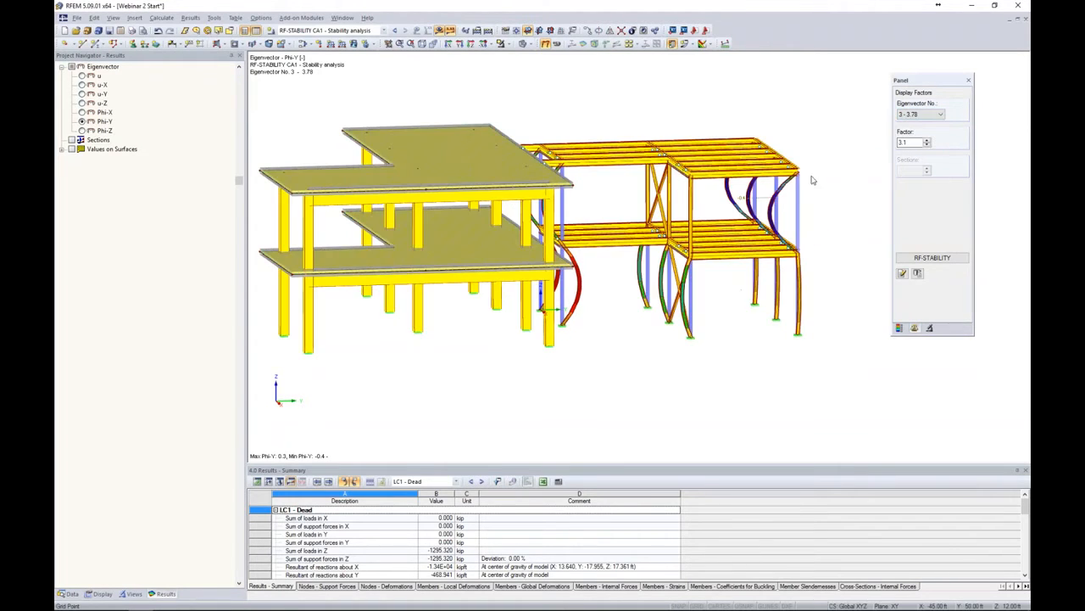
{"action": "left_click", "coordinate": [931, 115]}
{"action": "left_click", "coordinate": [930, 124]}
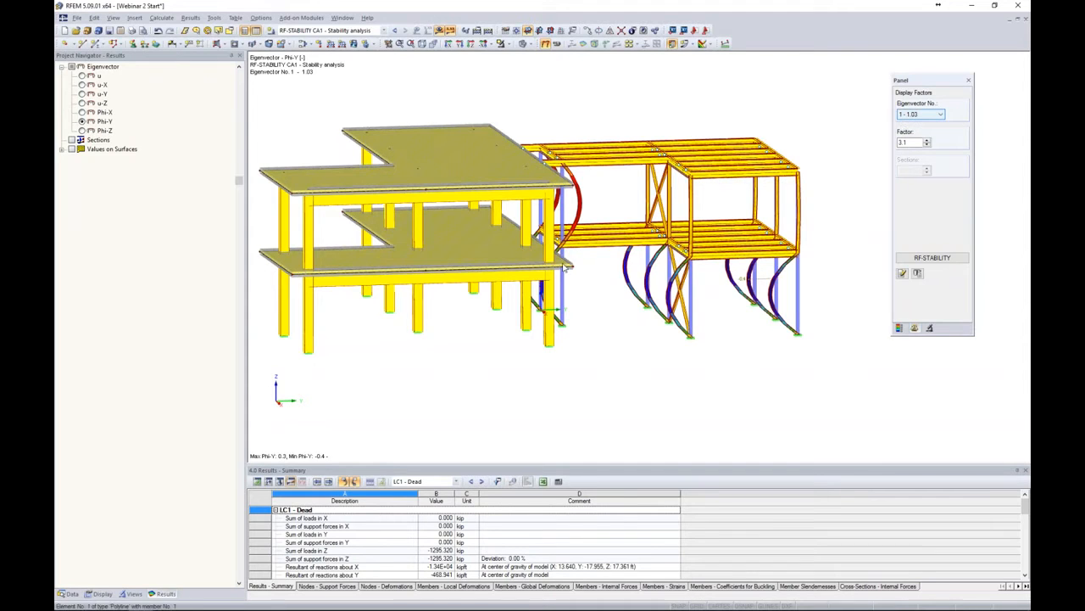
Return to the model data with results hidden and expand the cross-sections list
{"action": "left_click", "coordinate": [384, 31]}
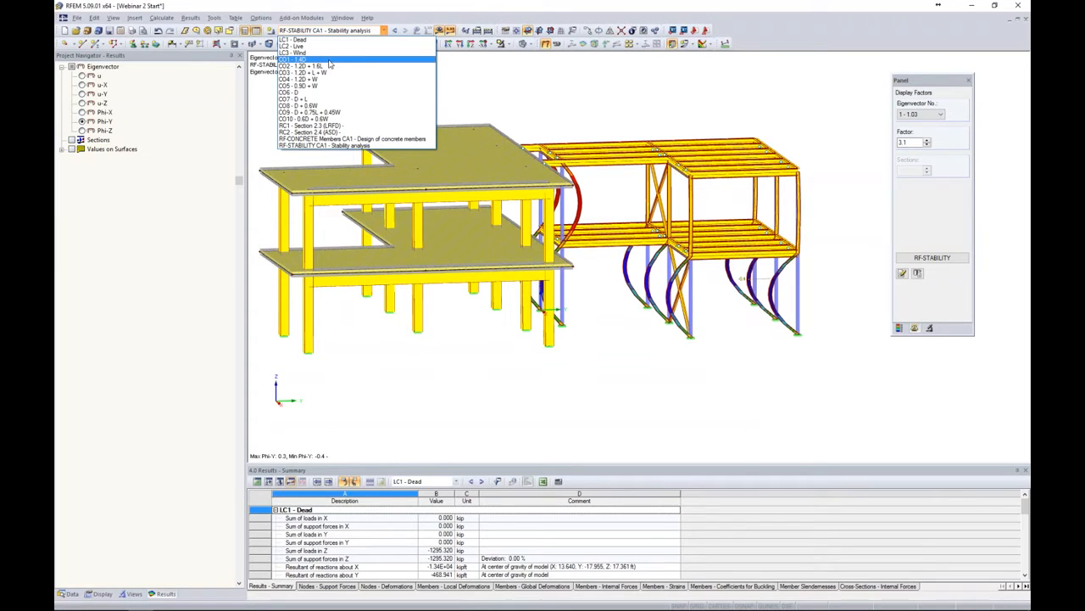
{"action": "left_click", "coordinate": [479, 82]}
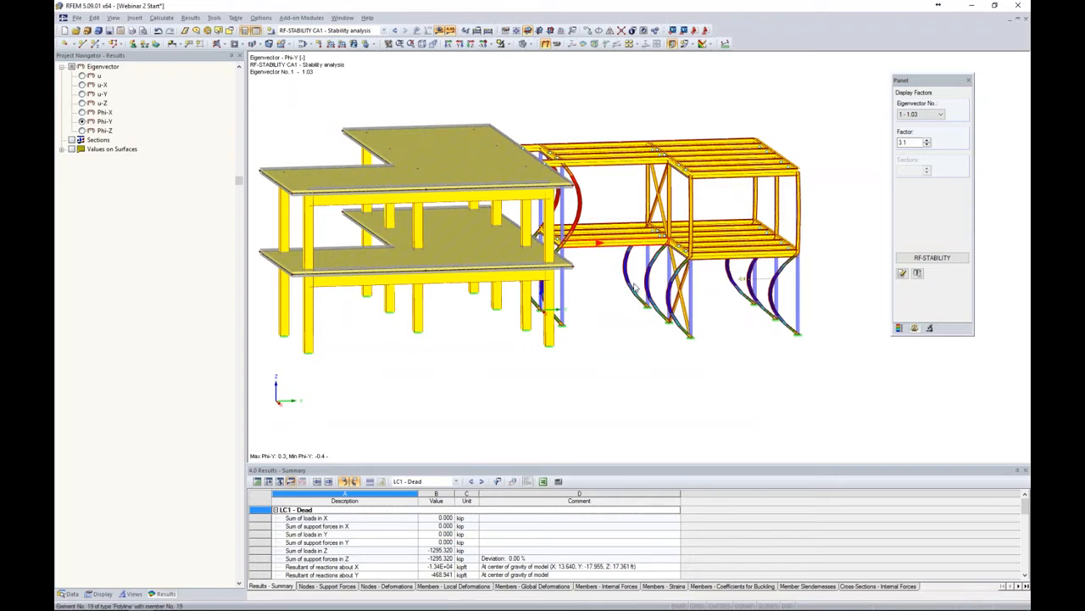
{"action": "left_click", "coordinate": [72, 593]}
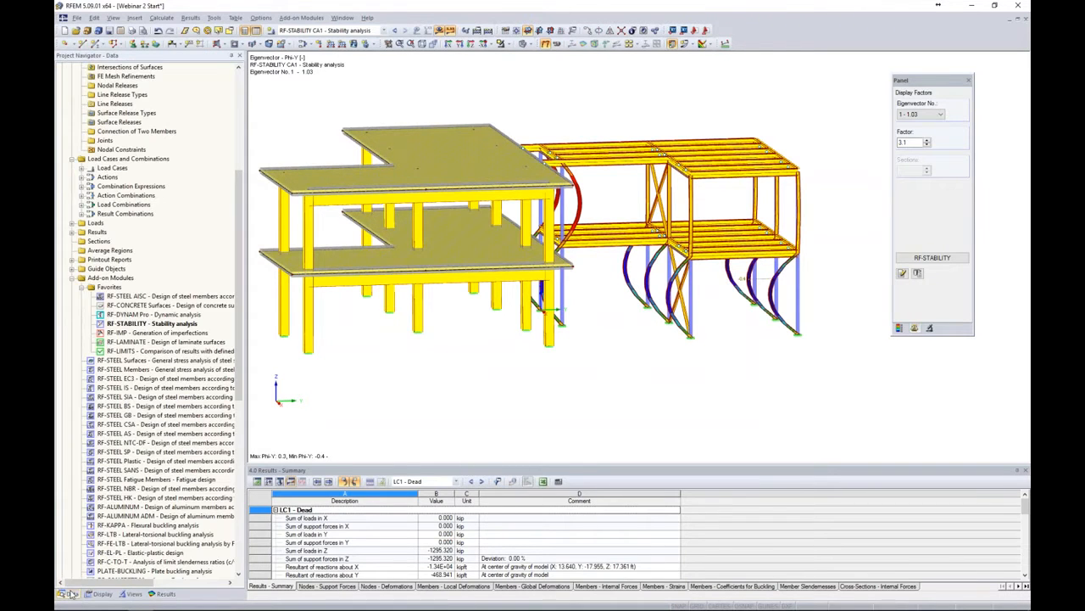
{"action": "scroll", "coordinate": [183, 293], "scroll_direction": "up", "scroll_amount": 8}
{"action": "scroll", "coordinate": [183, 293], "scroll_direction": "up", "scroll_amount": 1}
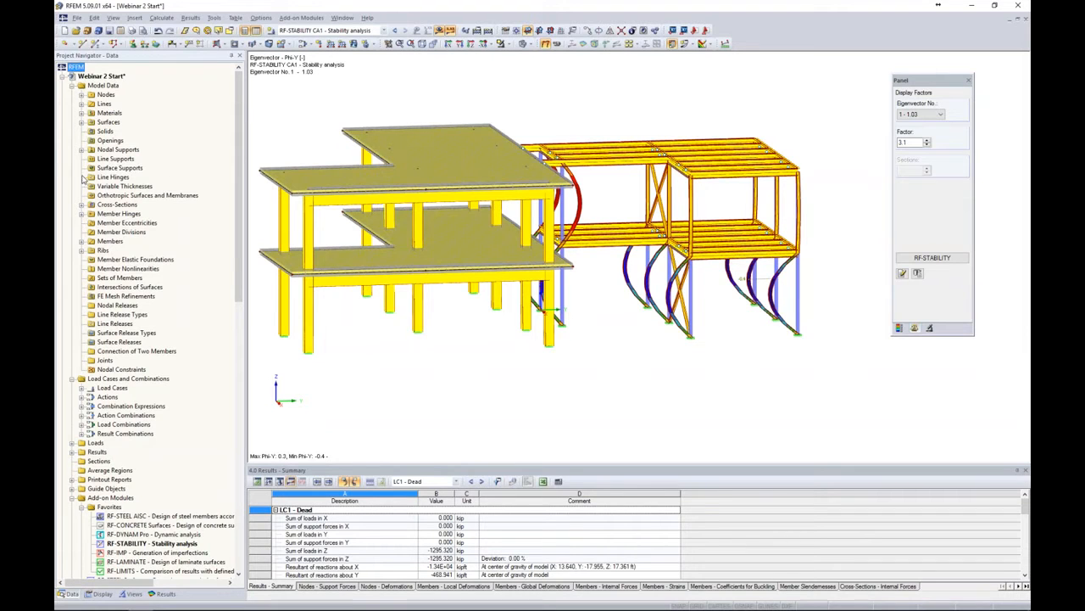
{"action": "left_click", "coordinate": [81, 206]}
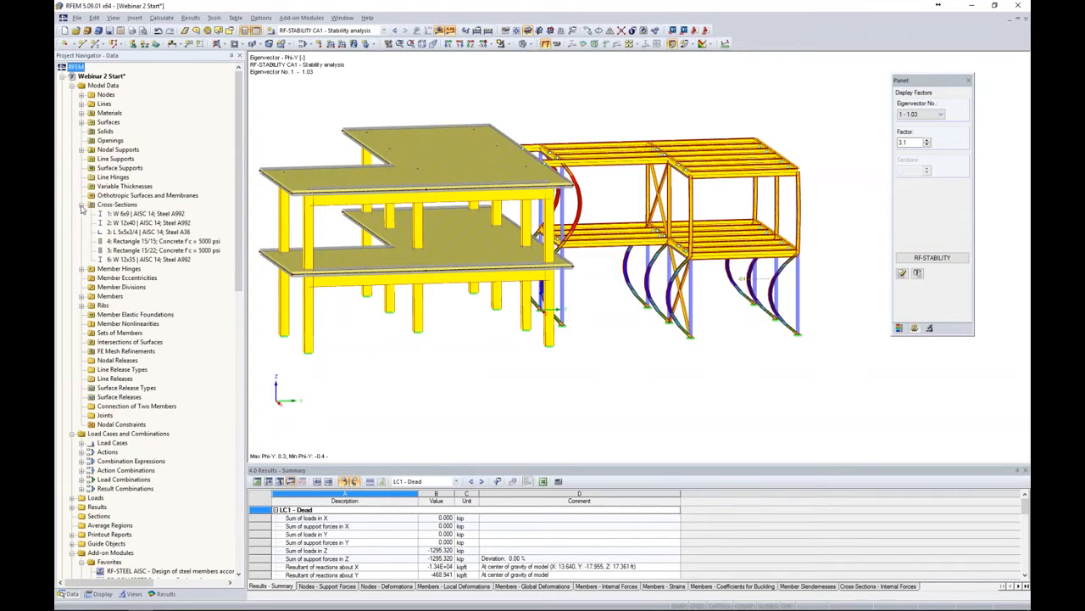
{"action": "left_click", "coordinate": [440, 31]}
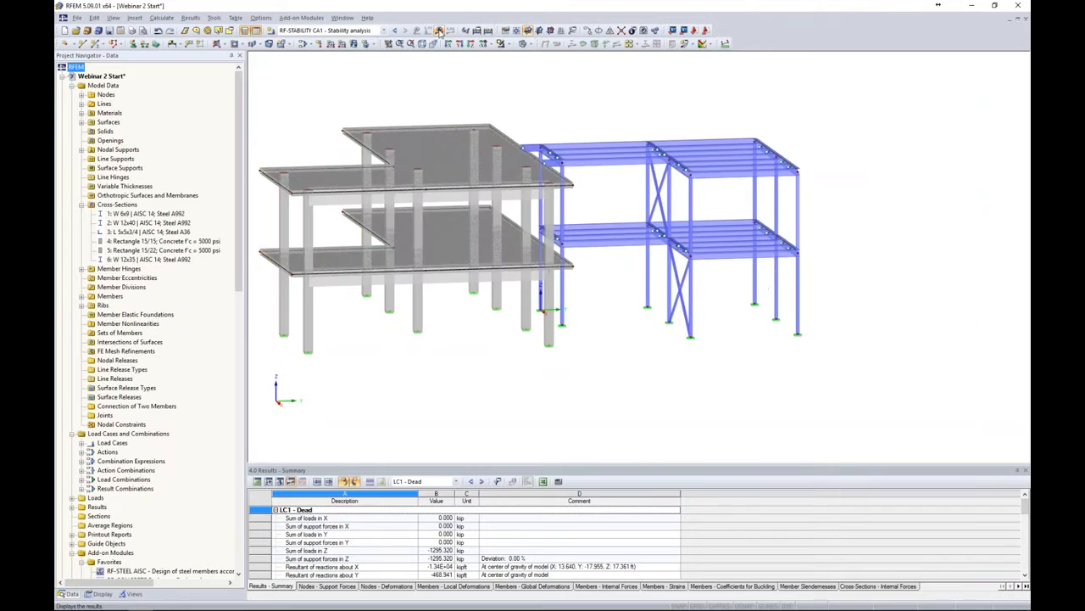
Replace cross-section 1, W 6x9, with the W 10x49 AISC 14 rolled I-section from the full section library
{"action": "left_click", "coordinate": [153, 214]}
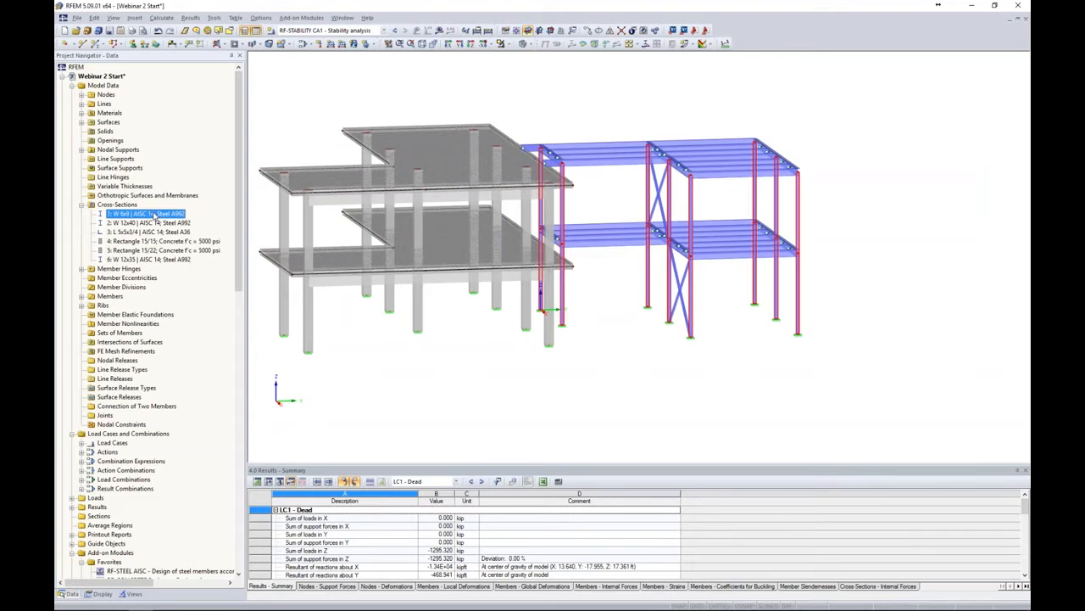
{"action": "right_click", "coordinate": [154, 219]}
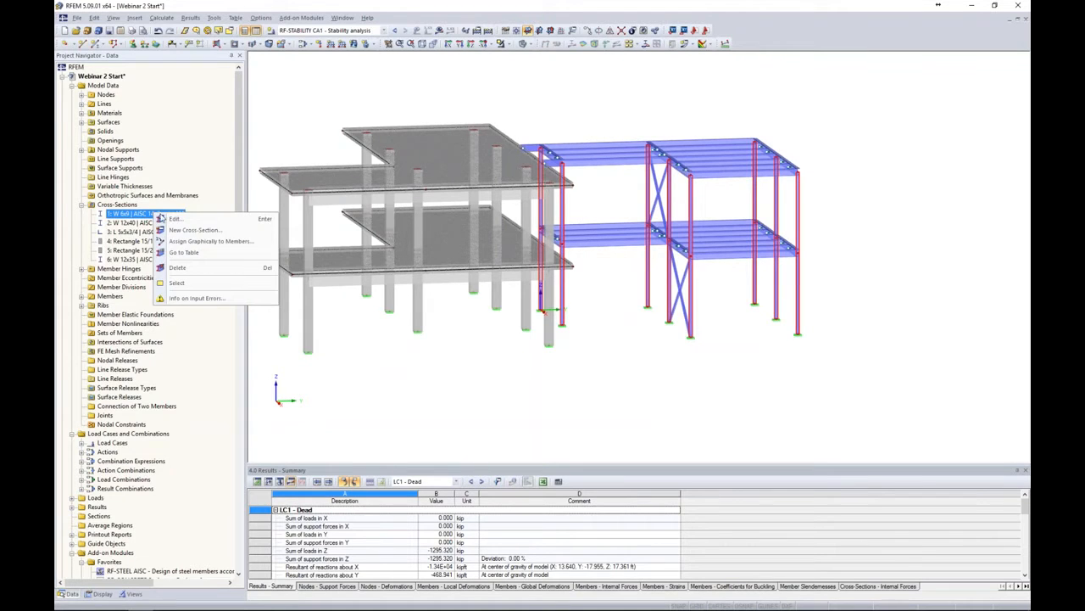
{"action": "left_click", "coordinate": [169, 221]}
{"action": "left_click_drag", "start_coordinate": [658, 164], "coordinate": [553, 115]}
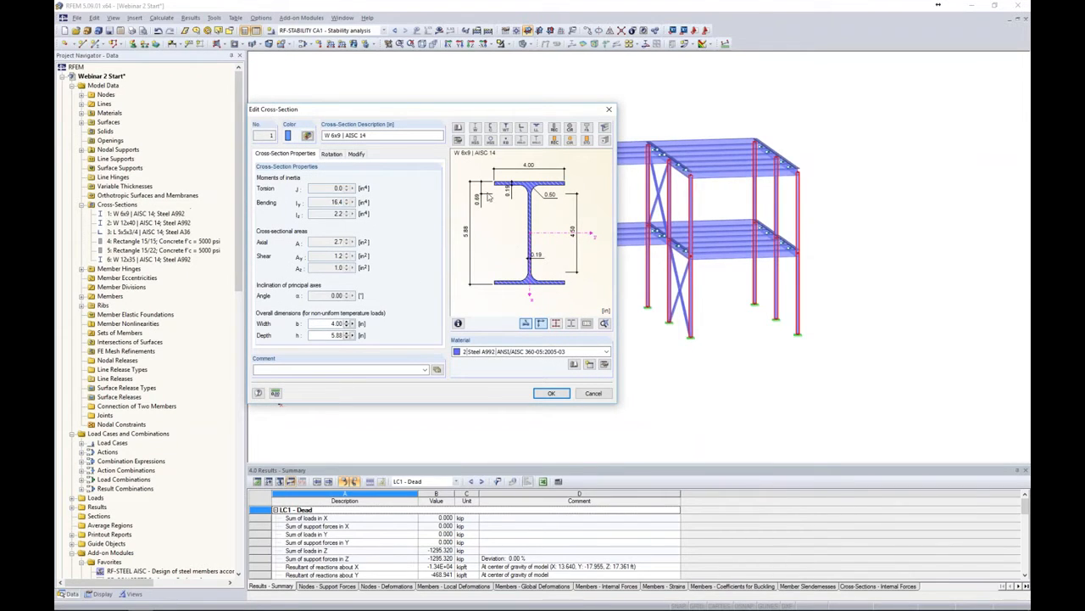
{"action": "left_click", "coordinate": [458, 140]}
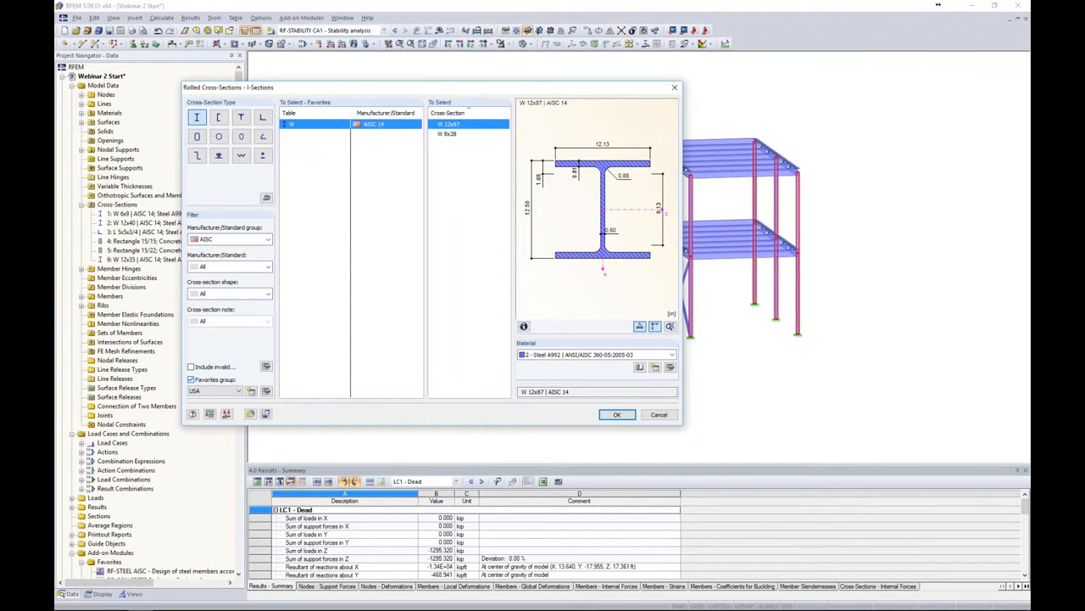
{"action": "left_click", "coordinate": [192, 380]}
{"action": "left_click_drag", "start_coordinate": [506, 321], "coordinate": [506, 353]}
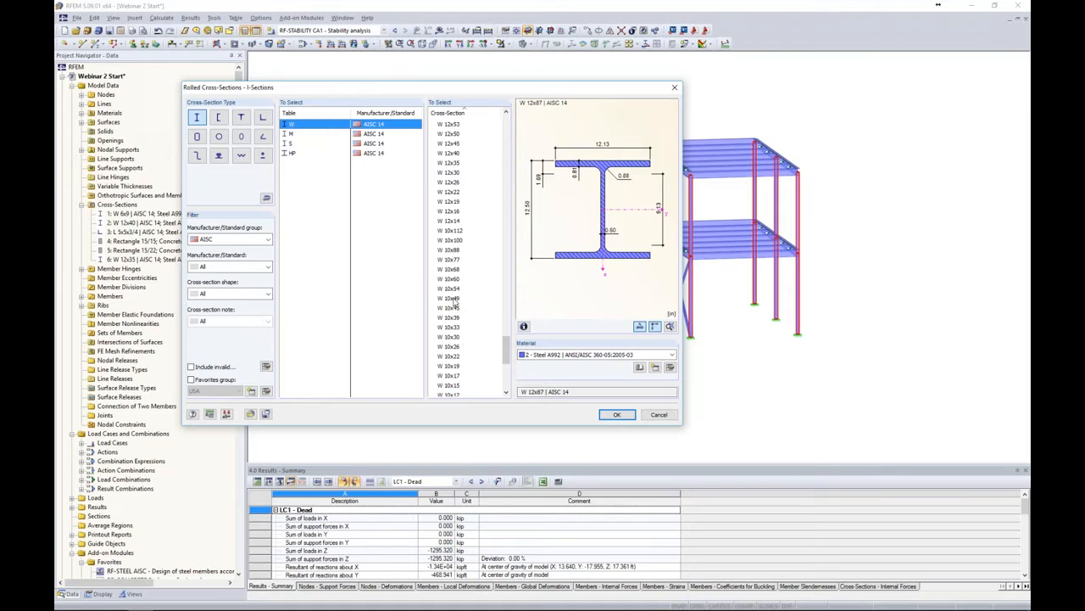
{"action": "left_click", "coordinate": [455, 300]}
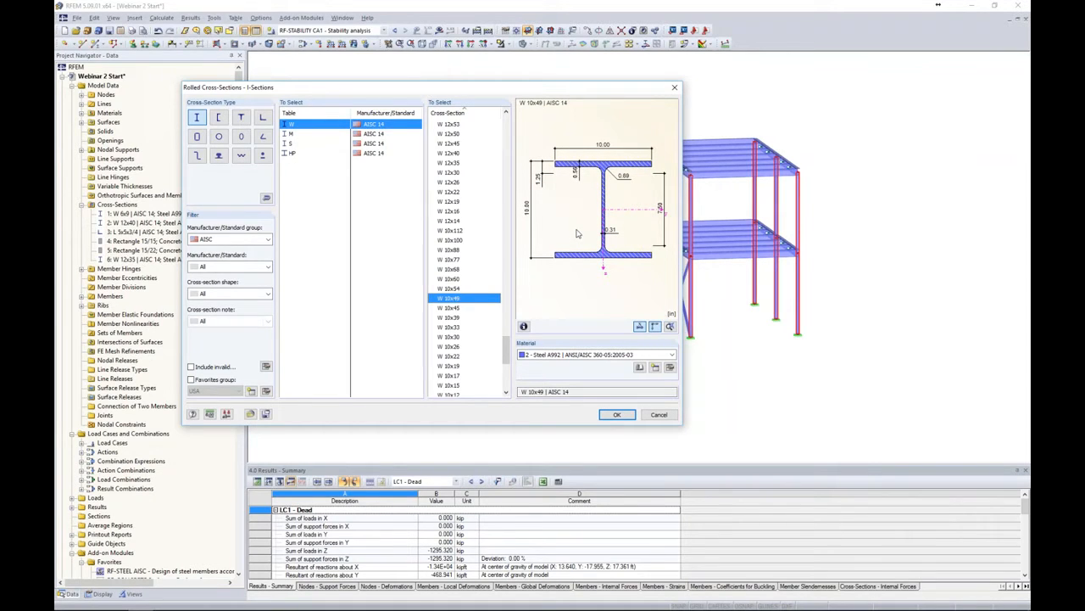
{"action": "left_click", "coordinate": [618, 414]}
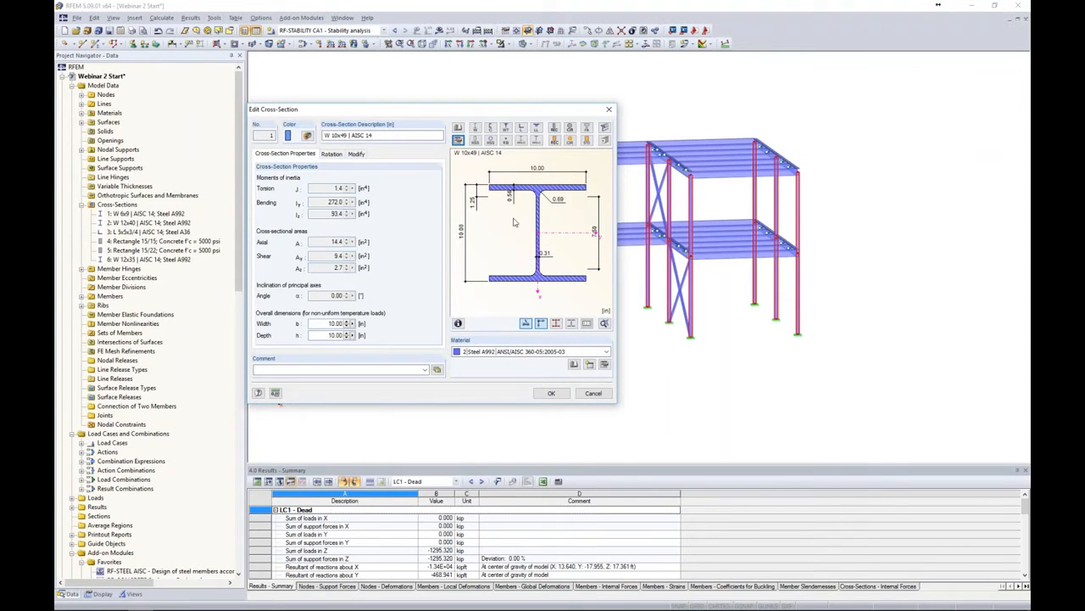
{"action": "left_click", "coordinate": [552, 395]}
{"action": "left_click", "coordinate": [413, 278]}
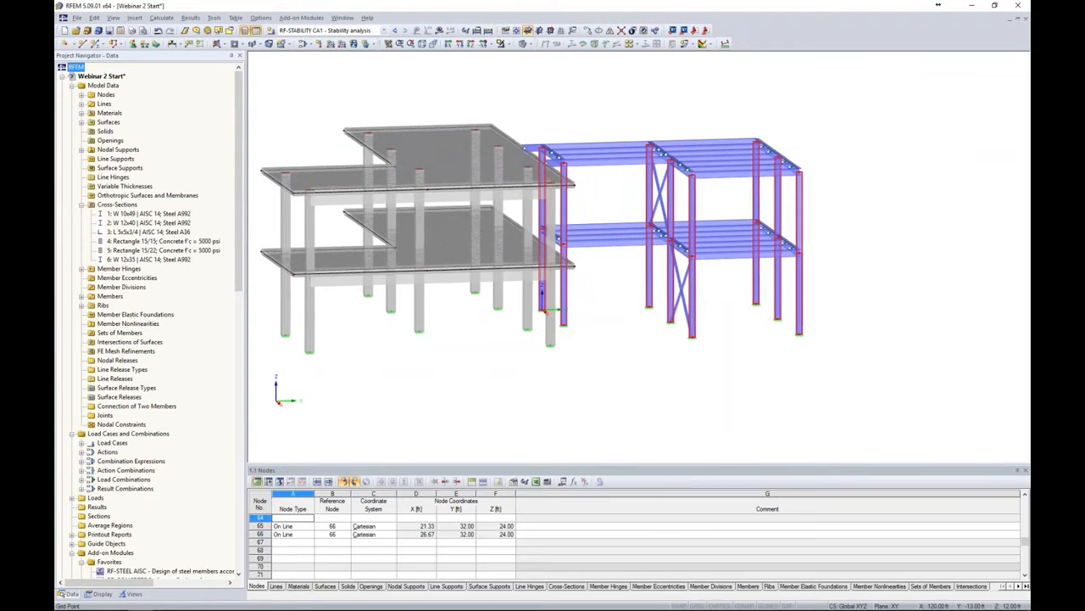
Switch to load combination CO1 - 1.4D and start its calculation
{"action": "left_click", "coordinate": [383, 30]}
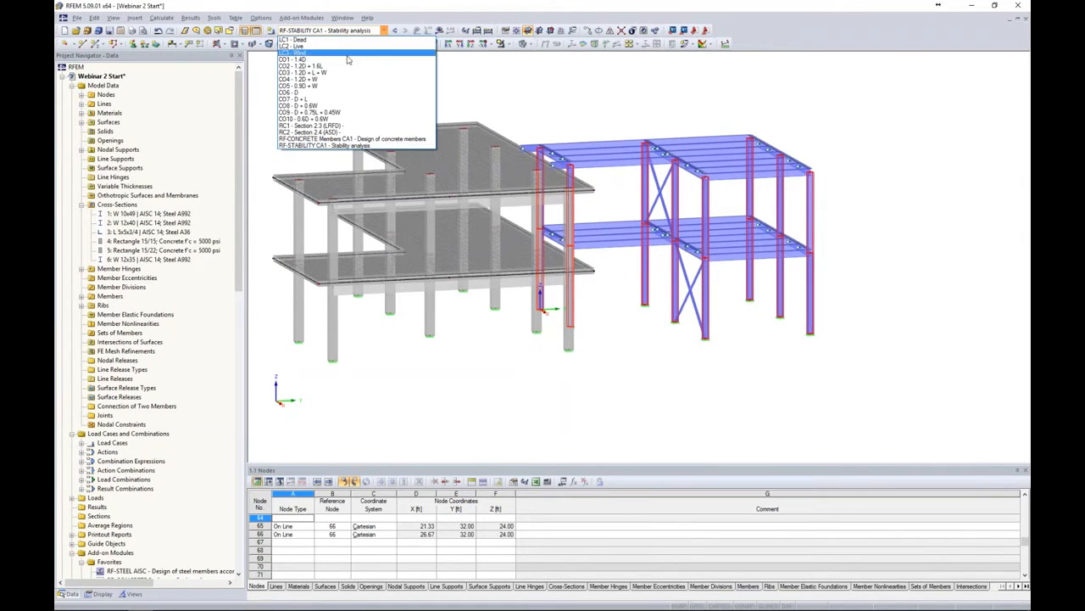
{"action": "left_click", "coordinate": [347, 60]}
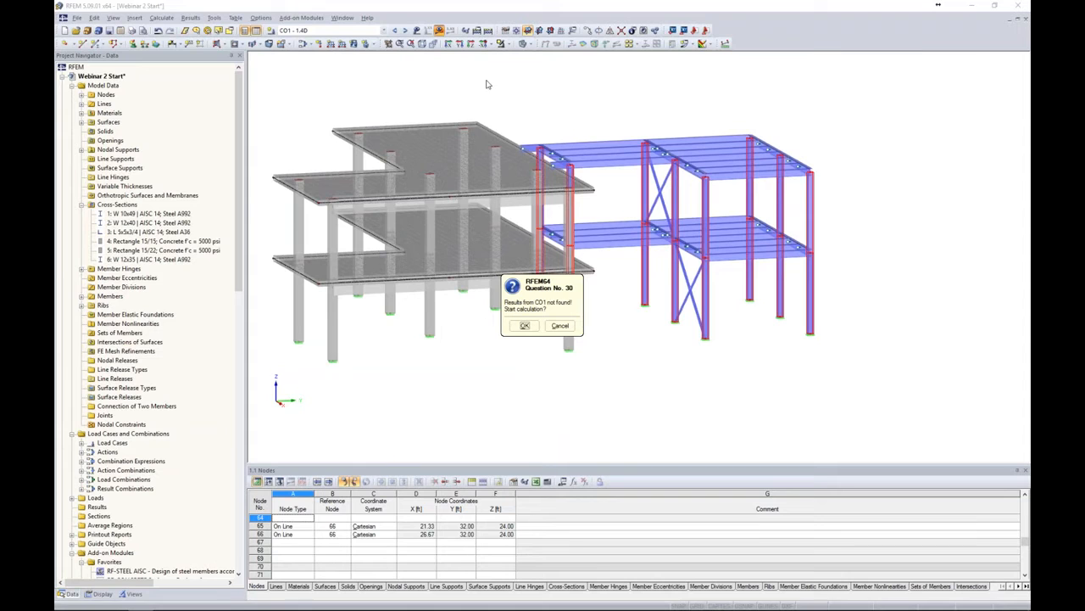
{"action": "left_click", "coordinate": [525, 325]}
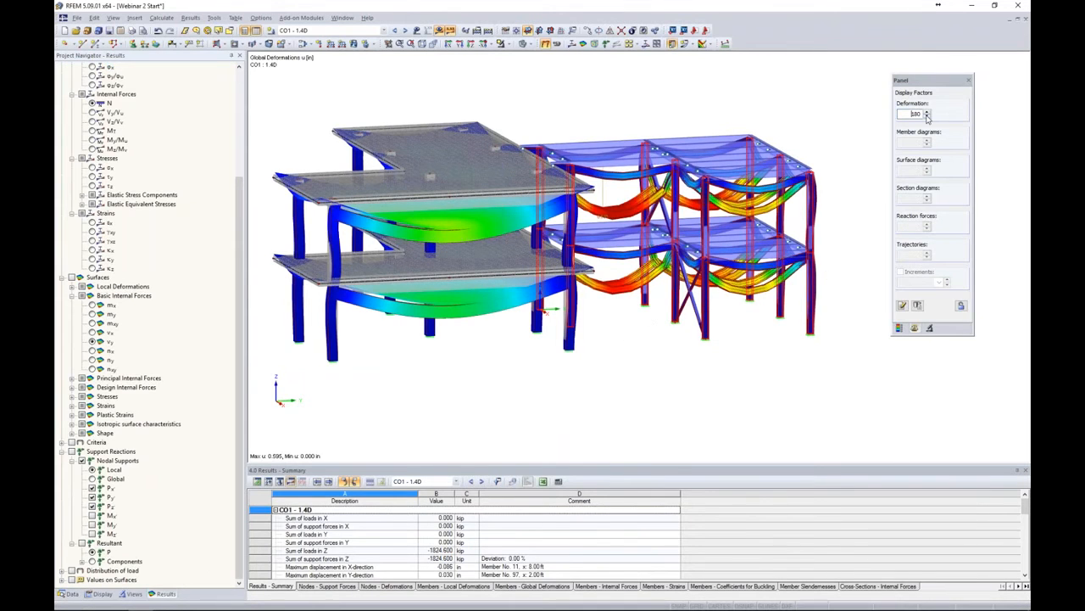
Set the deformation display factor to 45
{"action": "left_click", "coordinate": [927, 116]}
{"action": "left_click", "coordinate": [927, 116]}
{"action": "middle_click_drag", "start_coordinate": [828, 124], "coordinate": [839, 133], "text": "ctrl"}
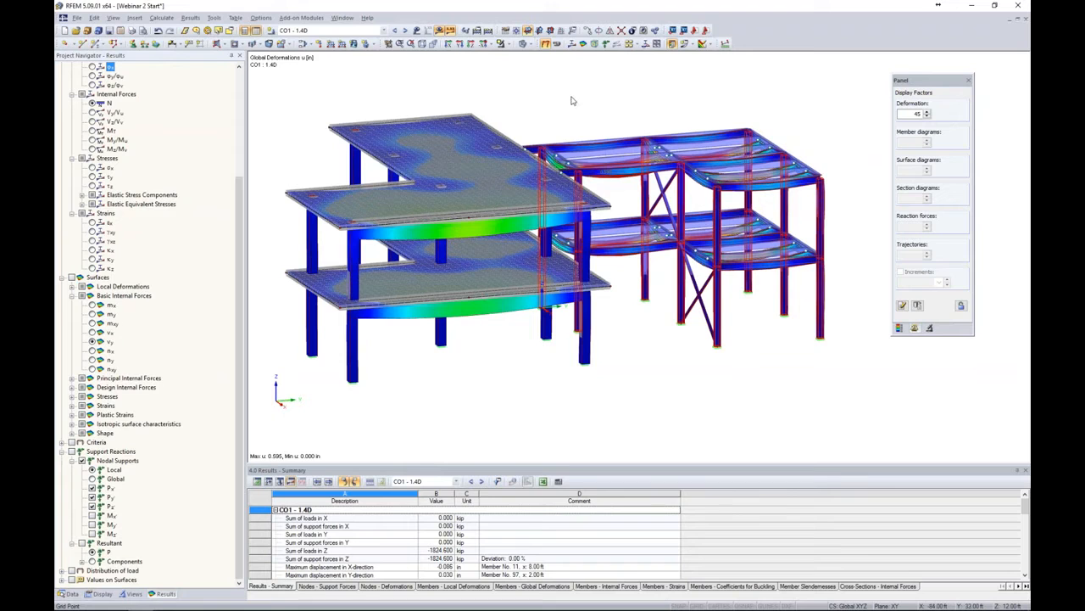
Hide the results, select the top concrete slab in an elevation view, and show only that slab
{"action": "left_click", "coordinate": [439, 30]}
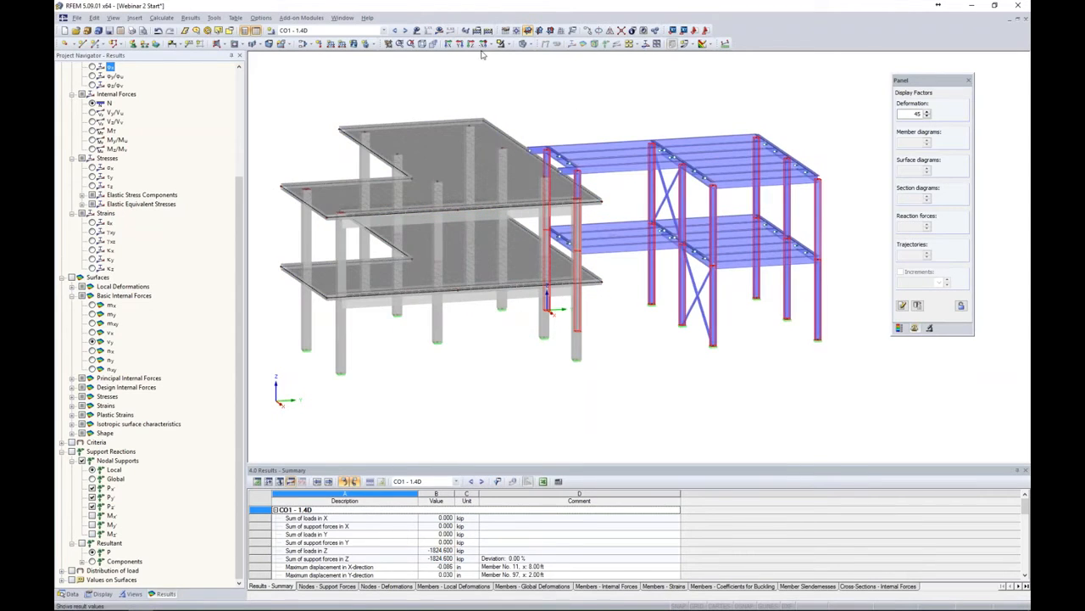
{"action": "middle_click_drag", "start_coordinate": [556, 119], "coordinate": [496, 77], "text": "ctrl"}
{"action": "middle_click_drag", "start_coordinate": [497, 117], "coordinate": [574, 126]}
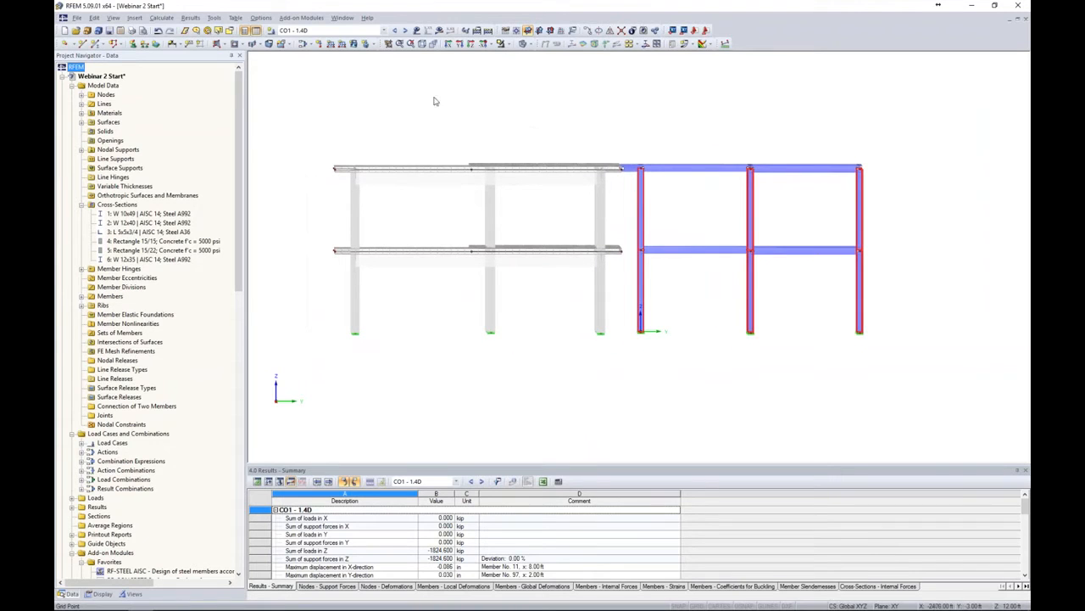
{"action": "left_click_drag", "start_coordinate": [316, 131], "coordinate": [628, 209]}
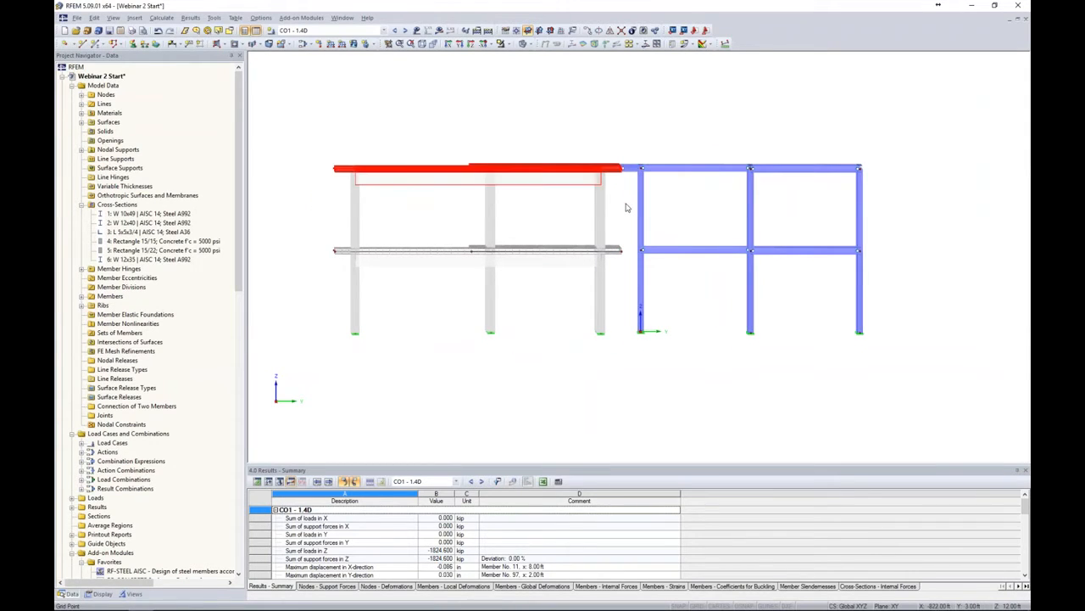
{"action": "middle_click_drag", "start_coordinate": [583, 326], "coordinate": [711, 366], "text": "ctrl"}
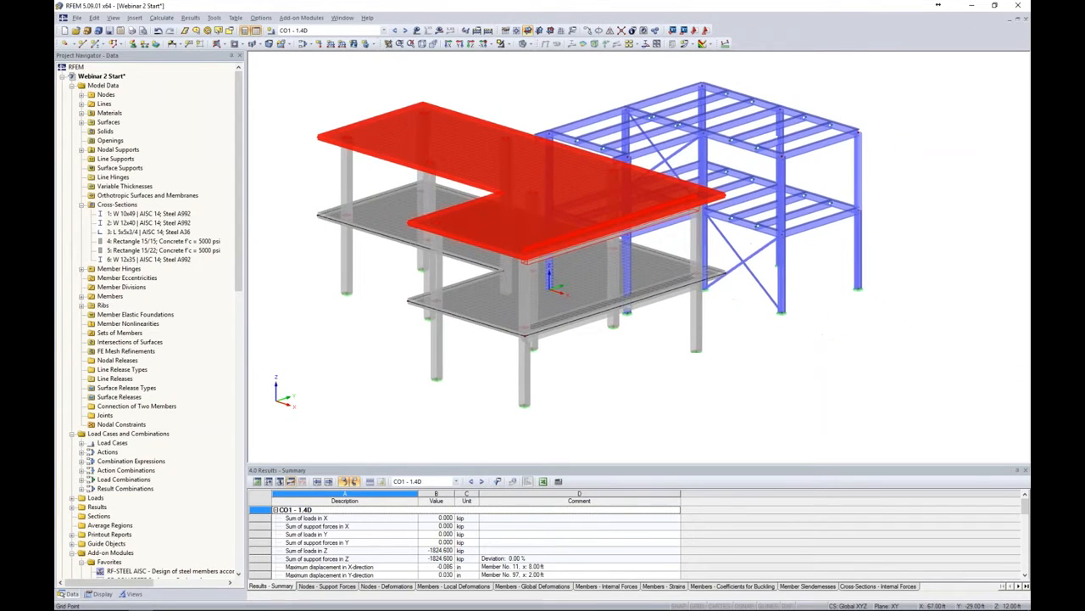
{"action": "left_click", "coordinate": [509, 45]}
{"action": "left_click", "coordinate": [519, 58]}
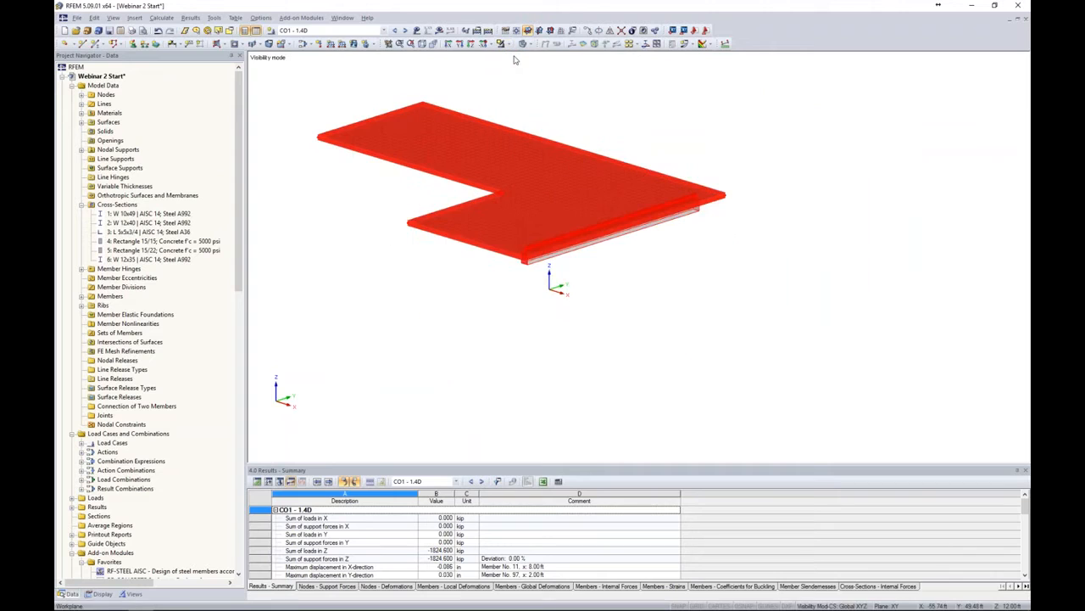
Toggle showing hidden objects in the background on and off again
{"action": "left_click", "coordinate": [649, 135]}
{"action": "middle_click_drag", "start_coordinate": [649, 135], "coordinate": [683, 198]}
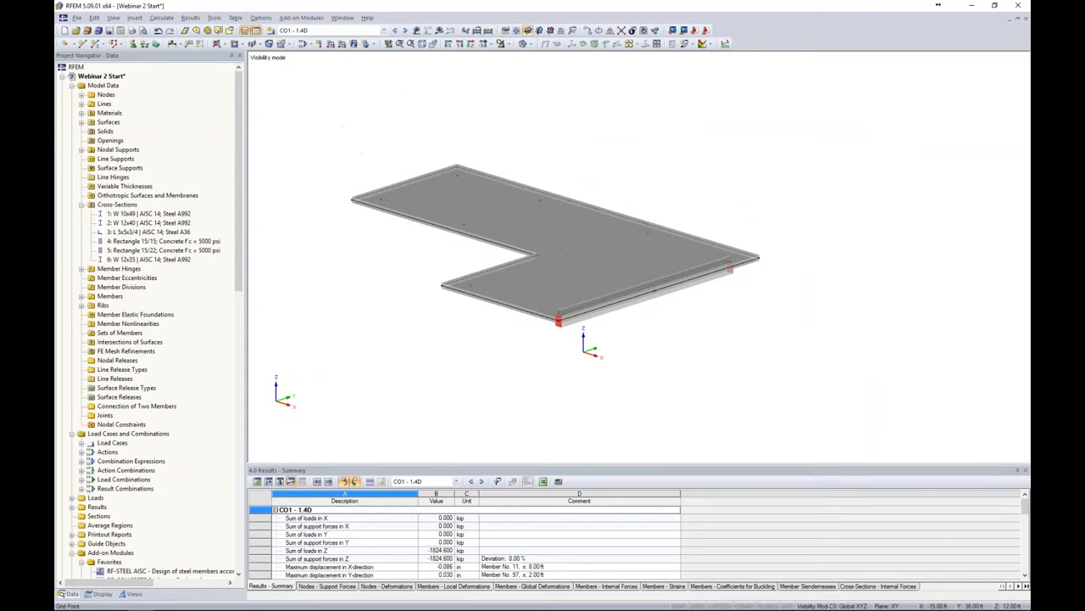
{"action": "right_click", "coordinate": [797, 163]}
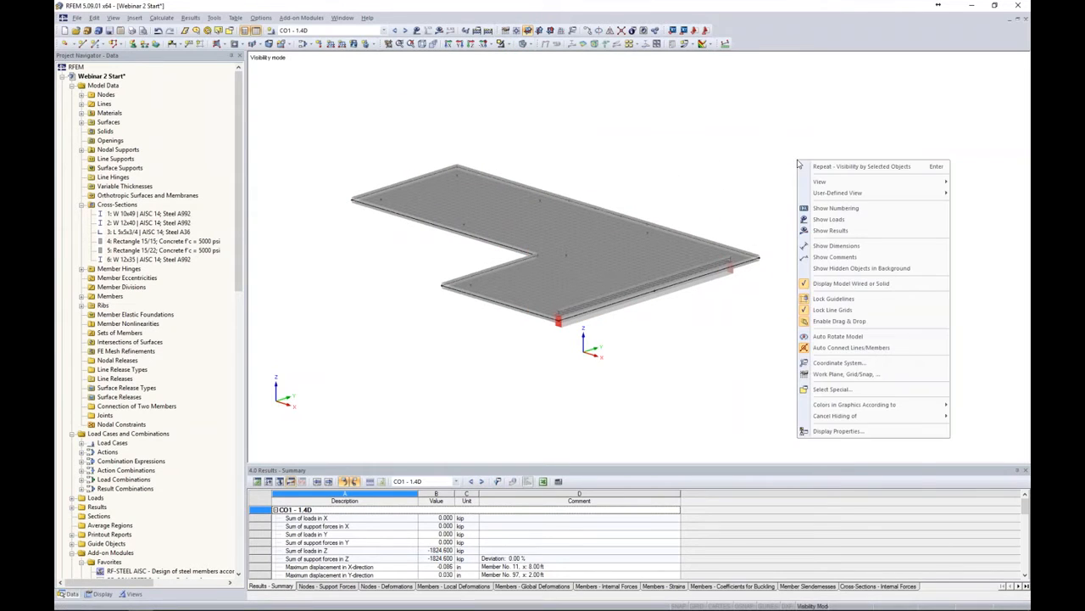
{"action": "left_click", "coordinate": [818, 270]}
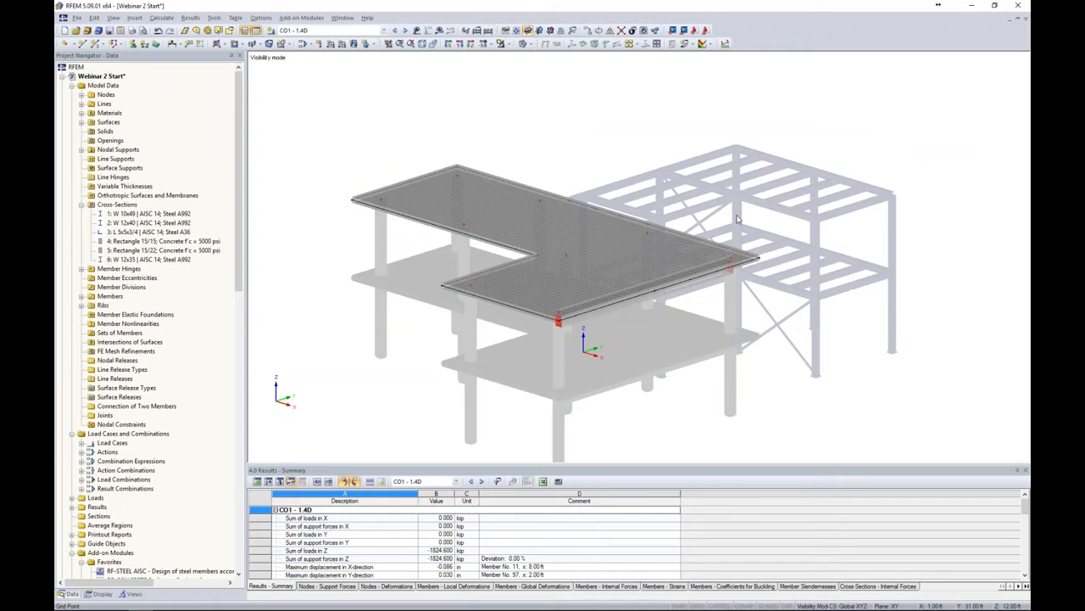
{"action": "right_click", "coordinate": [734, 137]}
{"action": "left_click", "coordinate": [806, 236]}
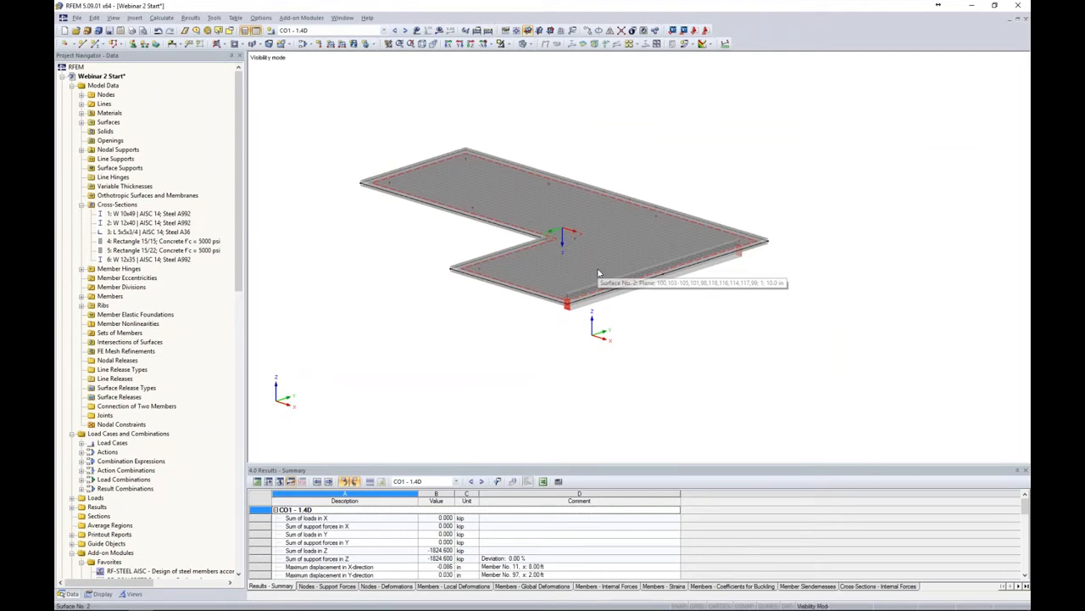
Save the current view as a new user-defined view named Top Slab
{"action": "left_click", "coordinate": [134, 593]}
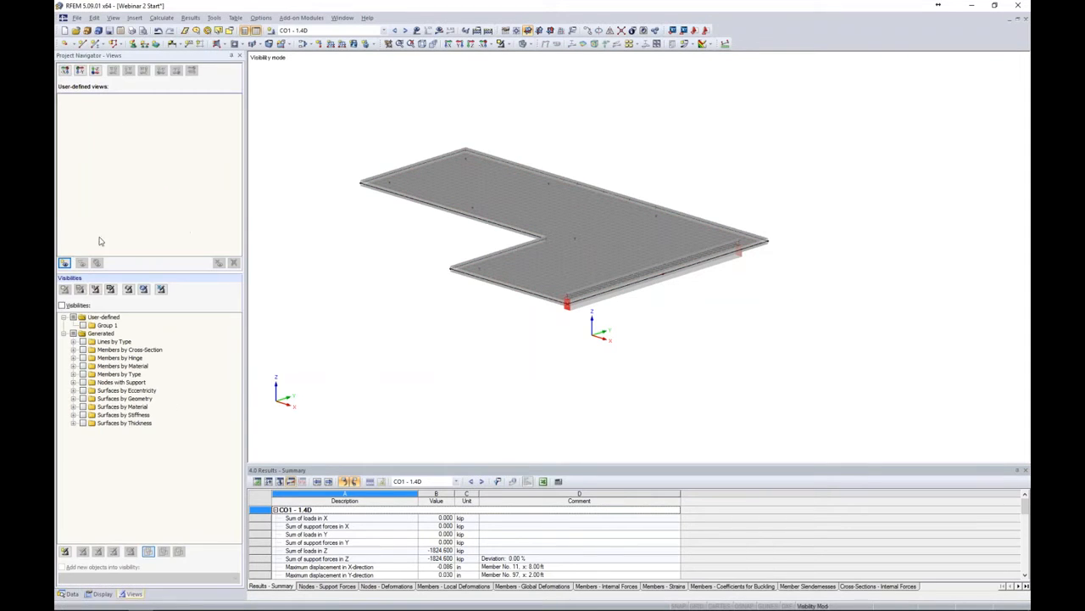
{"action": "left_click", "coordinate": [65, 263]}
{"action": "type", "text": "Top Slab"}
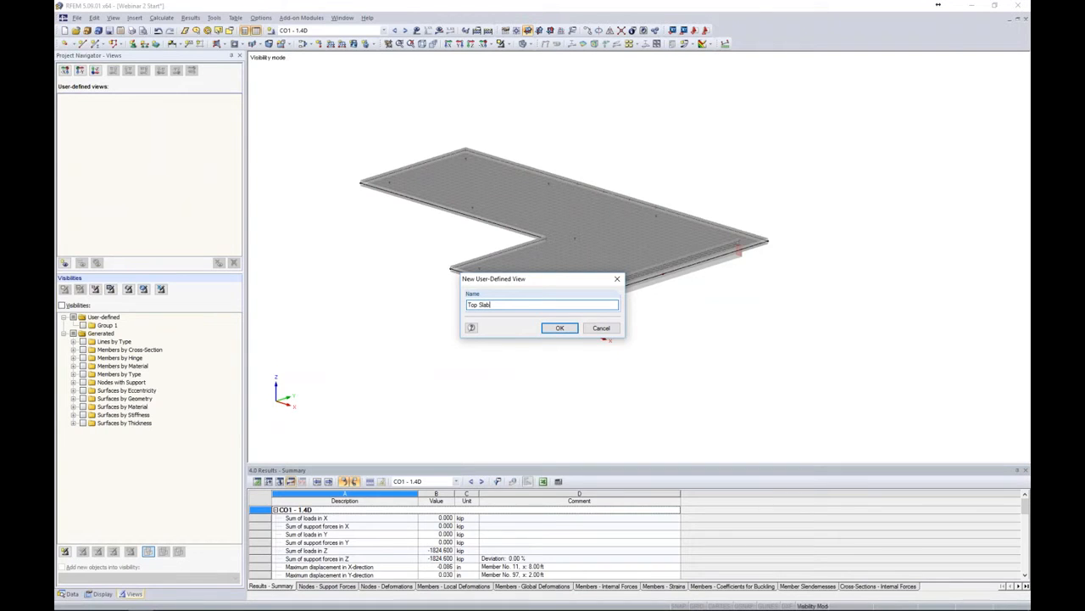
{"action": "left_click", "coordinate": [560, 327]}
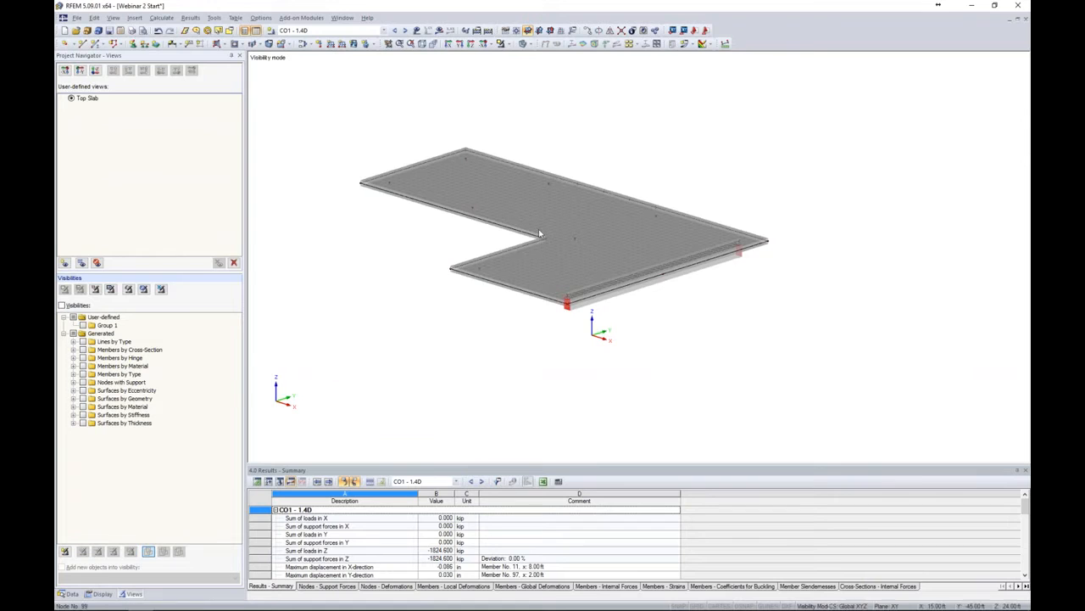
Show hidden objects in the background and switch the model to wireframe display
{"action": "right_click", "coordinate": [733, 144]}
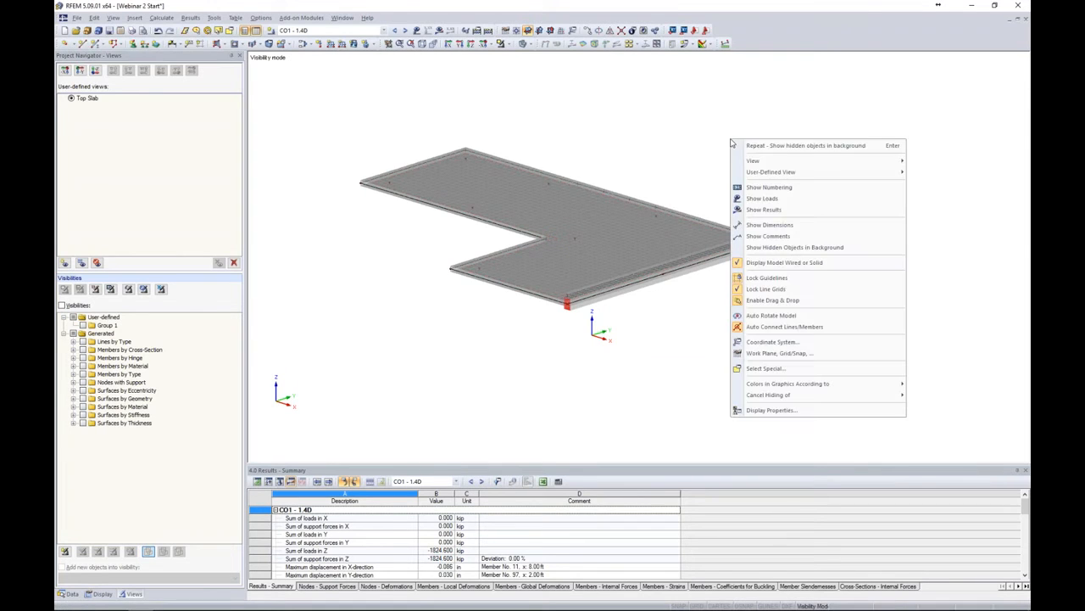
{"action": "left_click", "coordinate": [770, 246]}
{"action": "left_click", "coordinate": [531, 45]}
{"action": "left_click", "coordinate": [536, 55]}
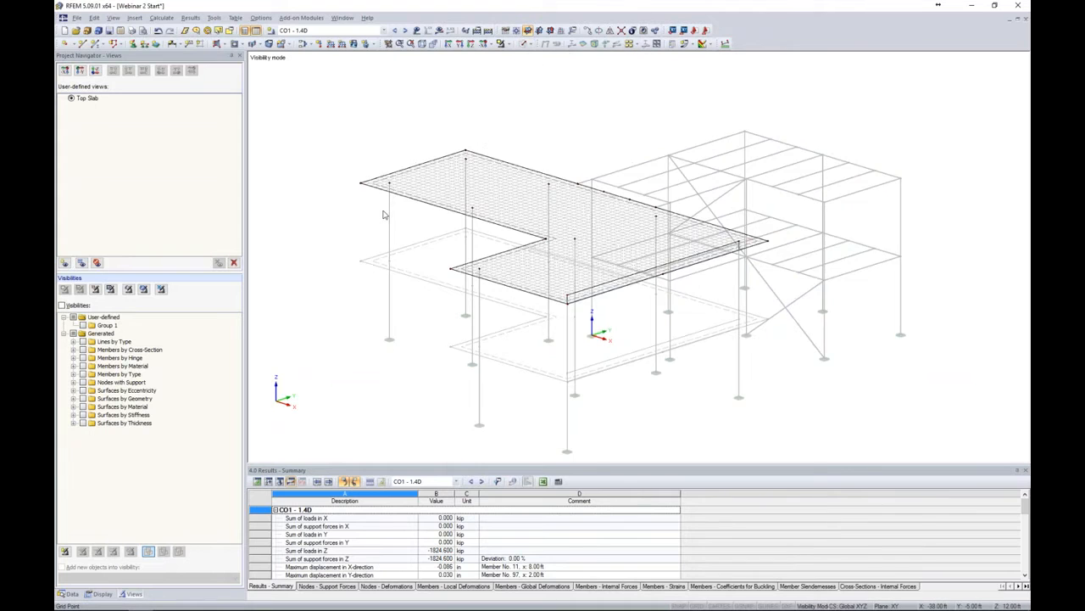
Switch back to solid model display and inspect the top slab up close from several angles
{"action": "scroll", "coordinate": [386, 215], "scroll_direction": "up", "scroll_amount": 4}
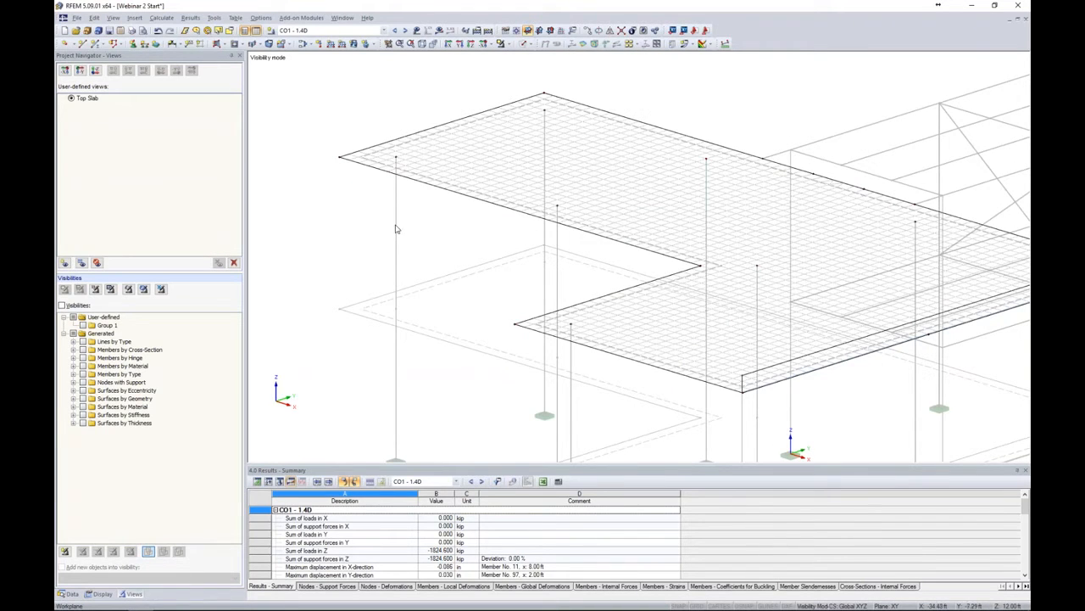
{"action": "left_click", "coordinate": [444, 185]}
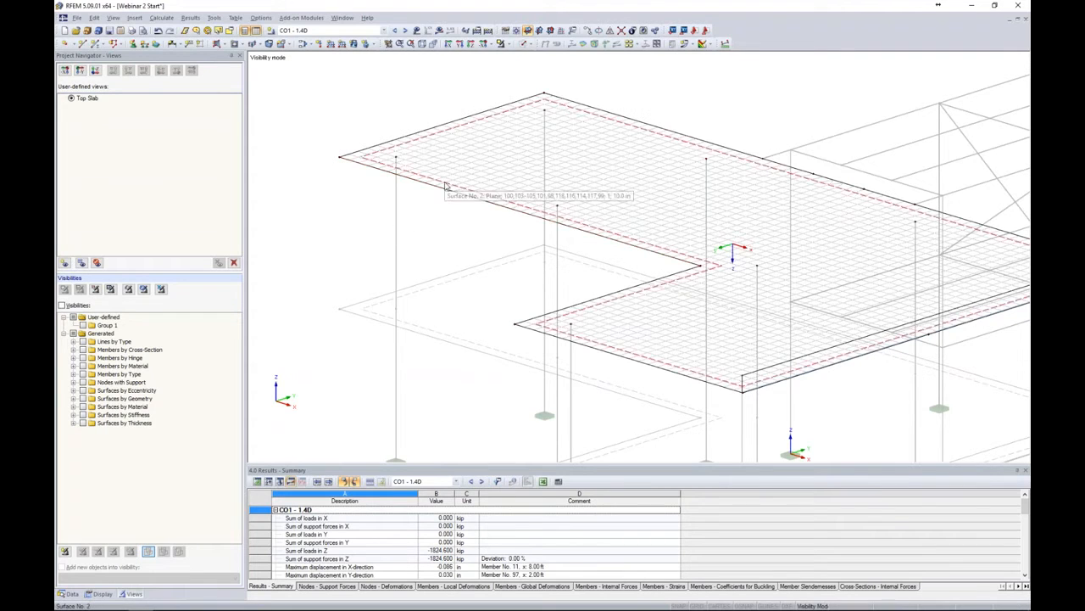
{"action": "key", "text": "Escape"}
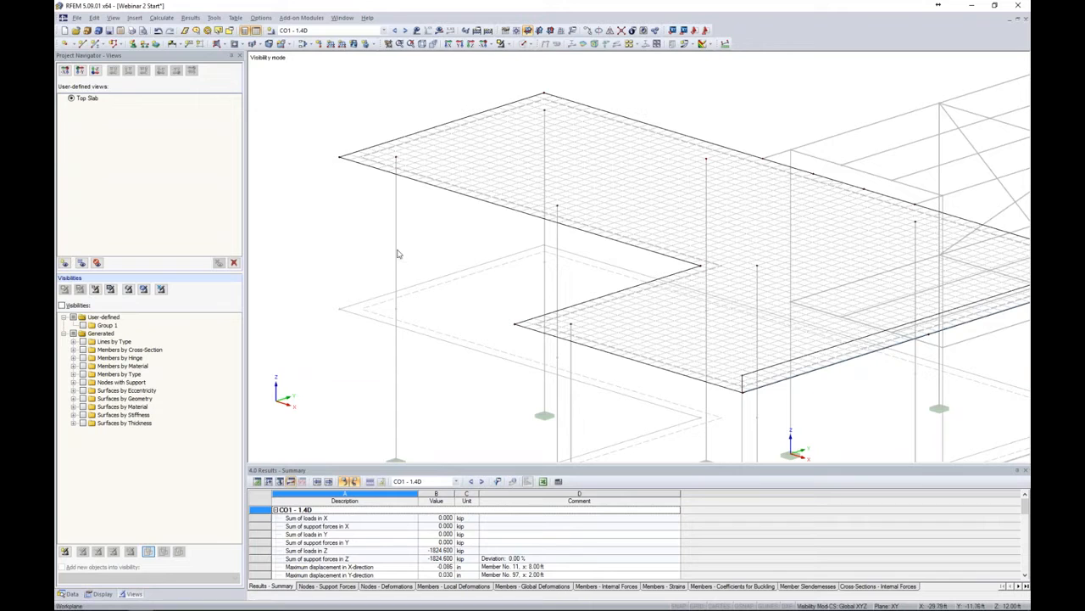
{"action": "scroll", "coordinate": [404, 154], "scroll_direction": "up", "scroll_amount": 4}
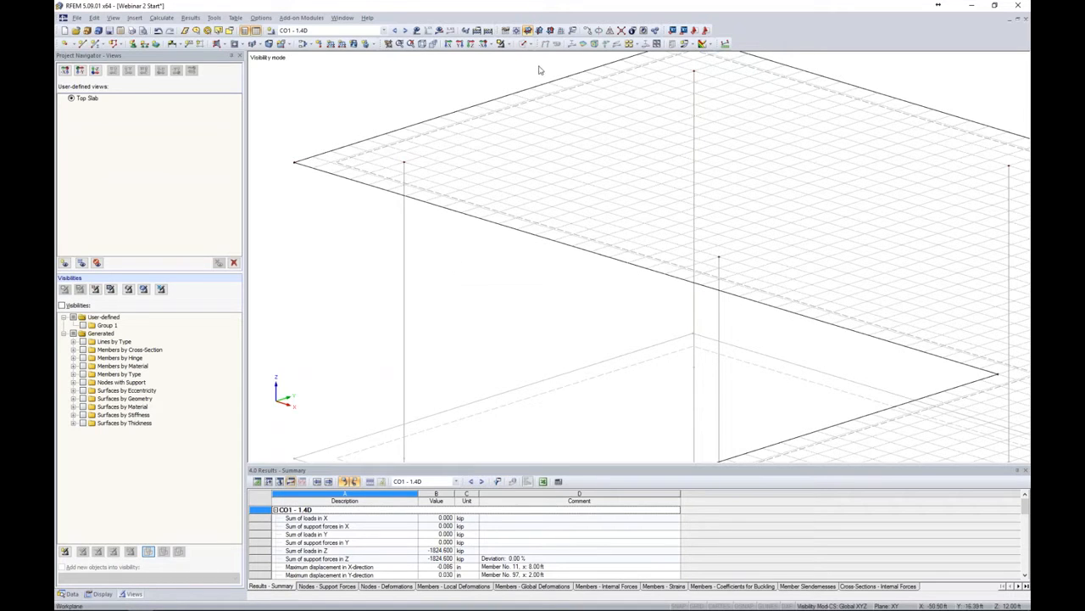
{"action": "left_click", "coordinate": [524, 43]}
{"action": "left_click", "coordinate": [560, 78]}
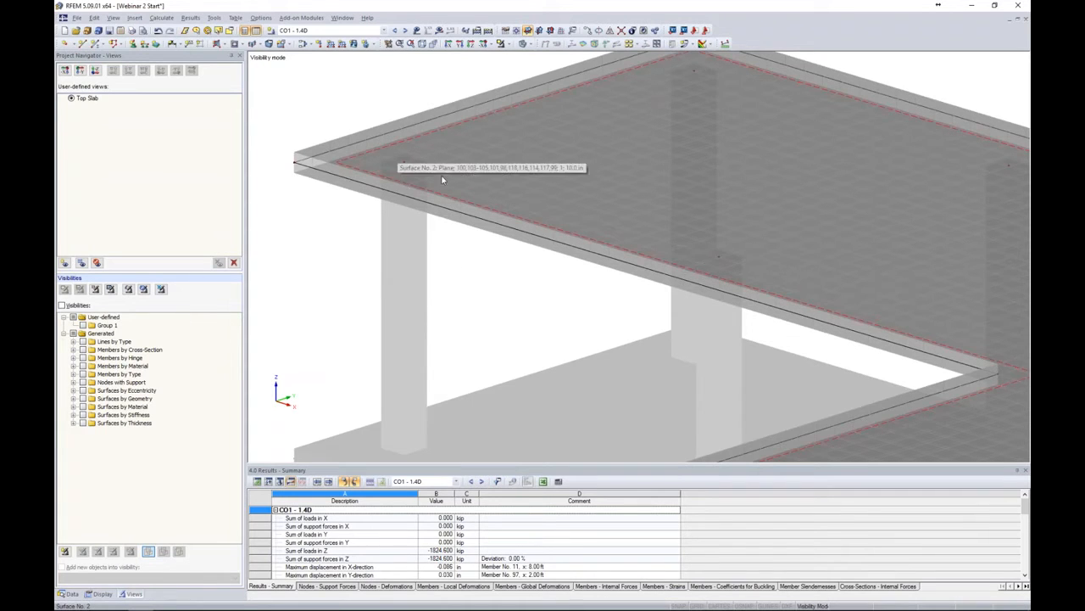
{"action": "scroll", "coordinate": [469, 297], "scroll_direction": "down", "scroll_amount": 2}
{"action": "scroll", "coordinate": [469, 297], "scroll_direction": "down", "scroll_amount": 3}
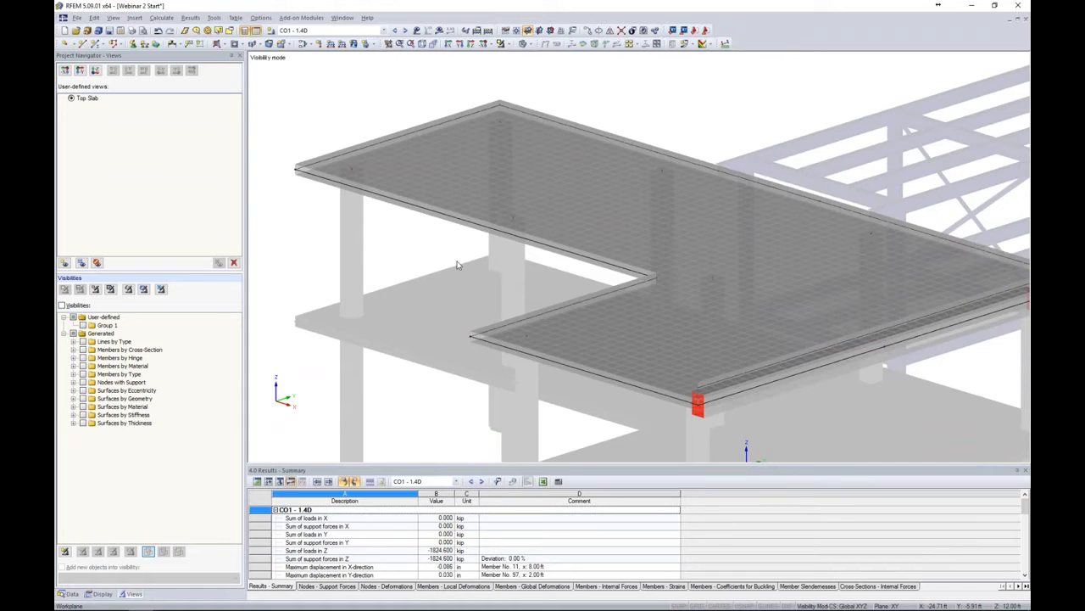
{"action": "scroll", "coordinate": [458, 264], "scroll_direction": "down", "scroll_amount": 2}
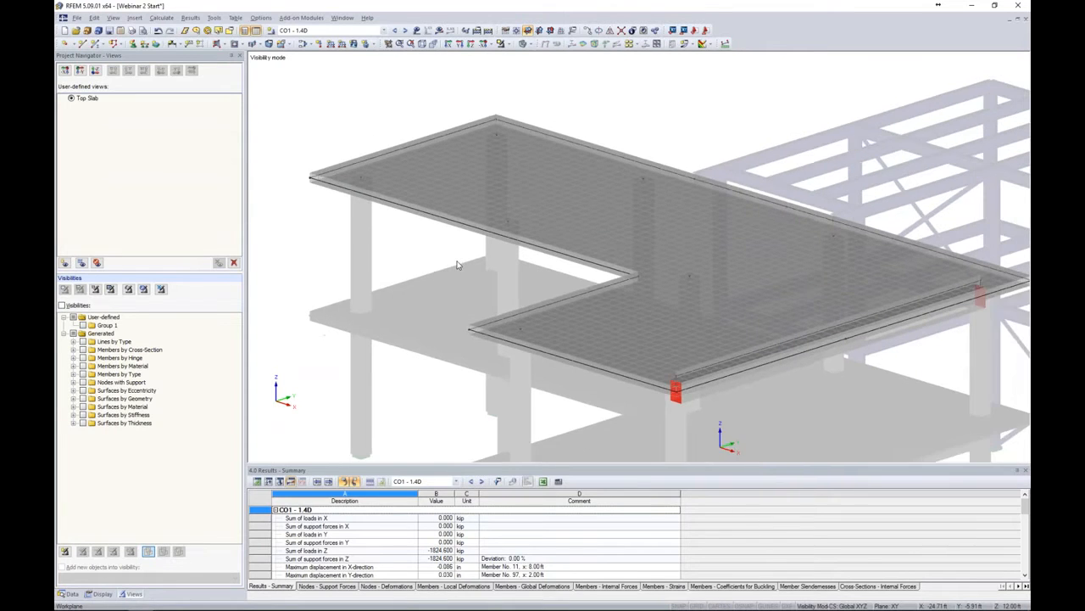
{"action": "middle_click_drag", "start_coordinate": [458, 264], "coordinate": [440, 243]}
{"action": "middle_click_drag", "start_coordinate": [445, 242], "coordinate": [415, 214]}
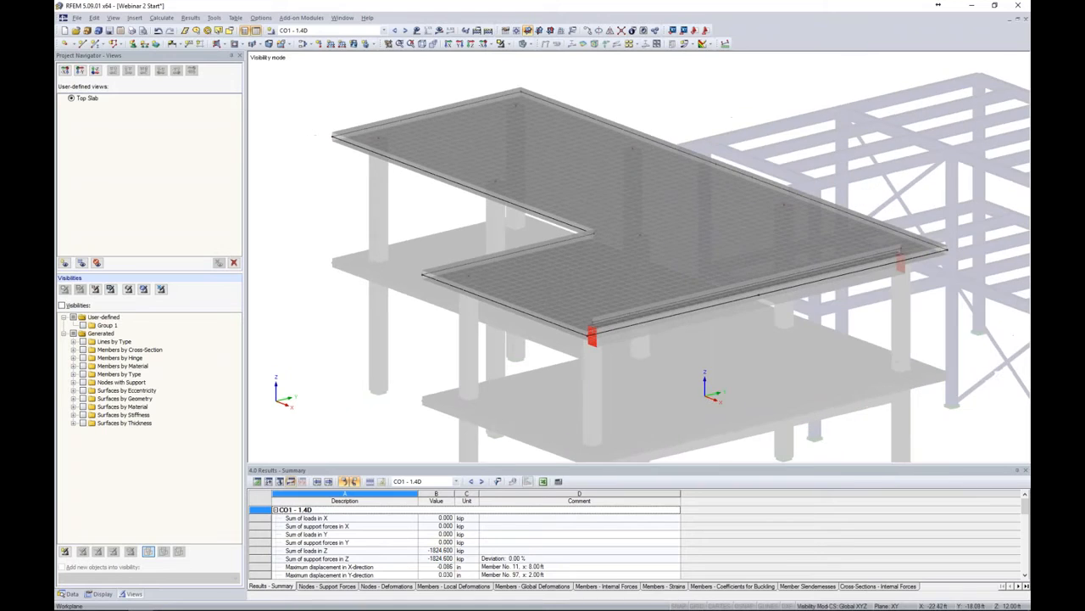
Switch to the Webinar 2 Start - Concrete Results window showing the slab's required reinforcement
{"action": "left_click", "coordinate": [342, 17]}
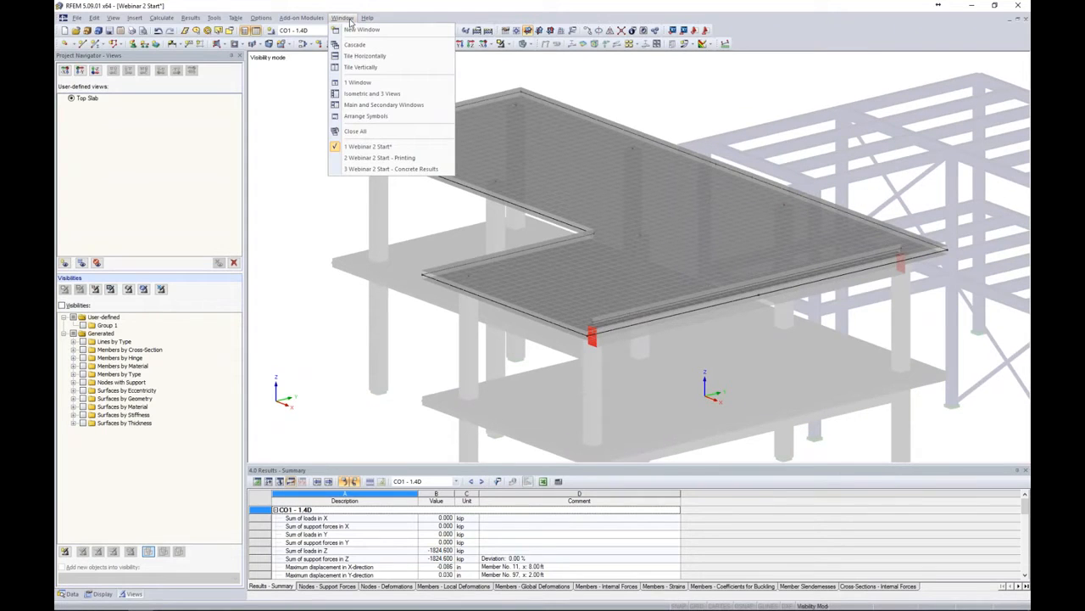
{"action": "left_click", "coordinate": [369, 169]}
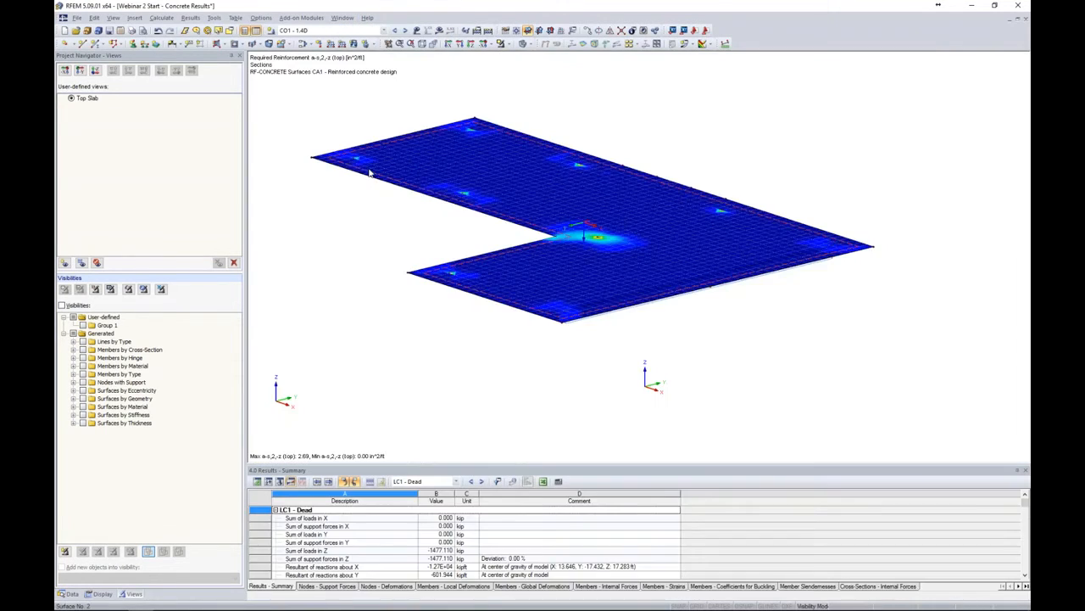
{"action": "middle_click_drag", "start_coordinate": [425, 240], "coordinate": [456, 254]}
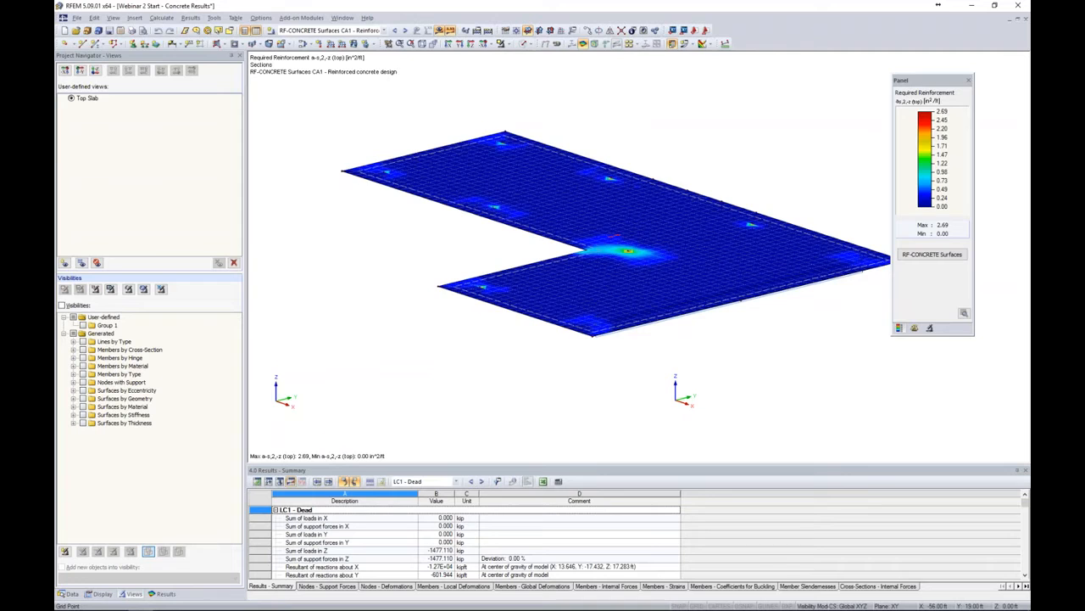
Compare the required top reinforcement a s,1,-z and a s,2,-z across the slab, zooming into the re-entrant corner
{"action": "left_click", "coordinate": [162, 592]}
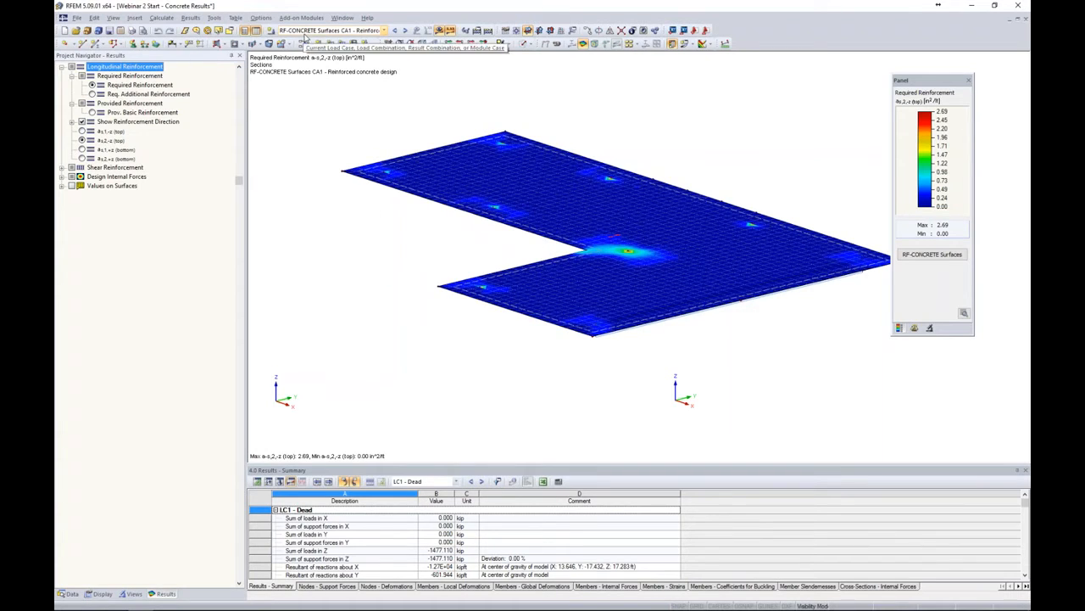
{"action": "left_click", "coordinate": [81, 132]}
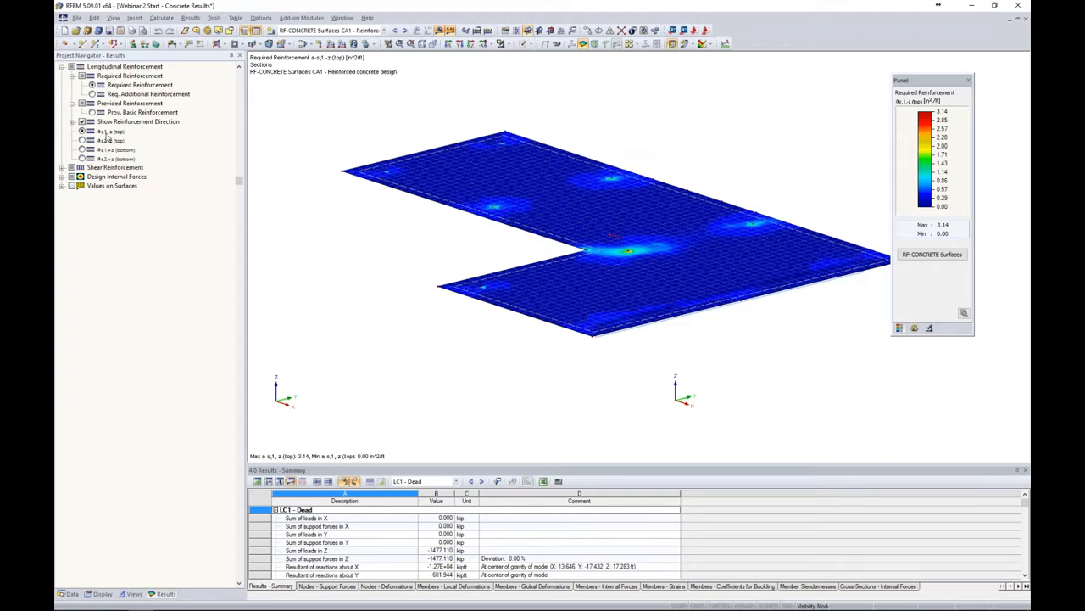
{"action": "middle_click_drag", "start_coordinate": [425, 267], "coordinate": [405, 276]}
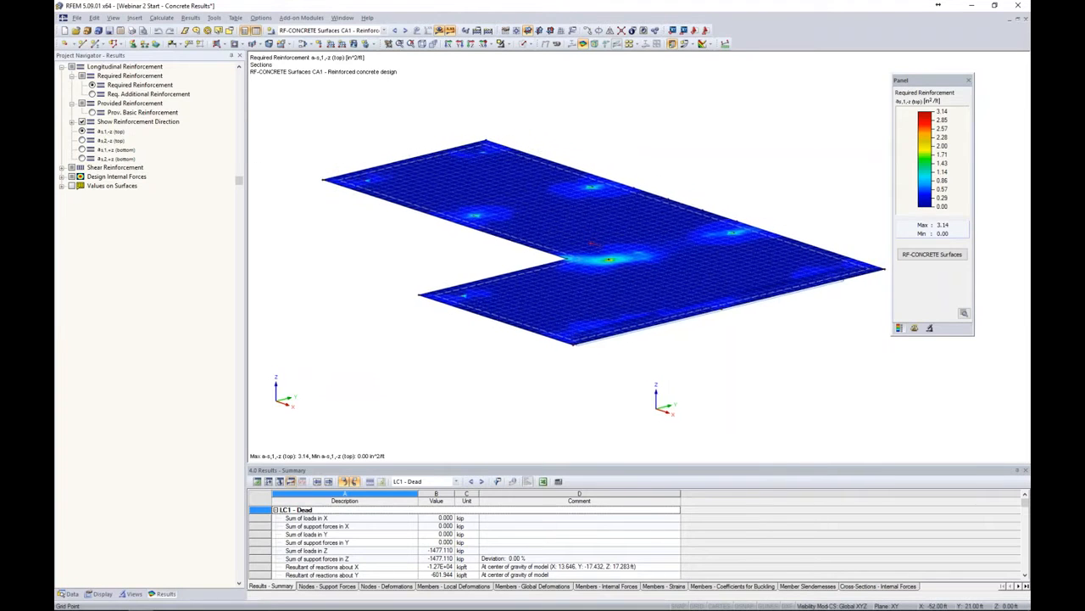
{"action": "scroll", "coordinate": [634, 181], "scroll_direction": "up", "scroll_amount": 5}
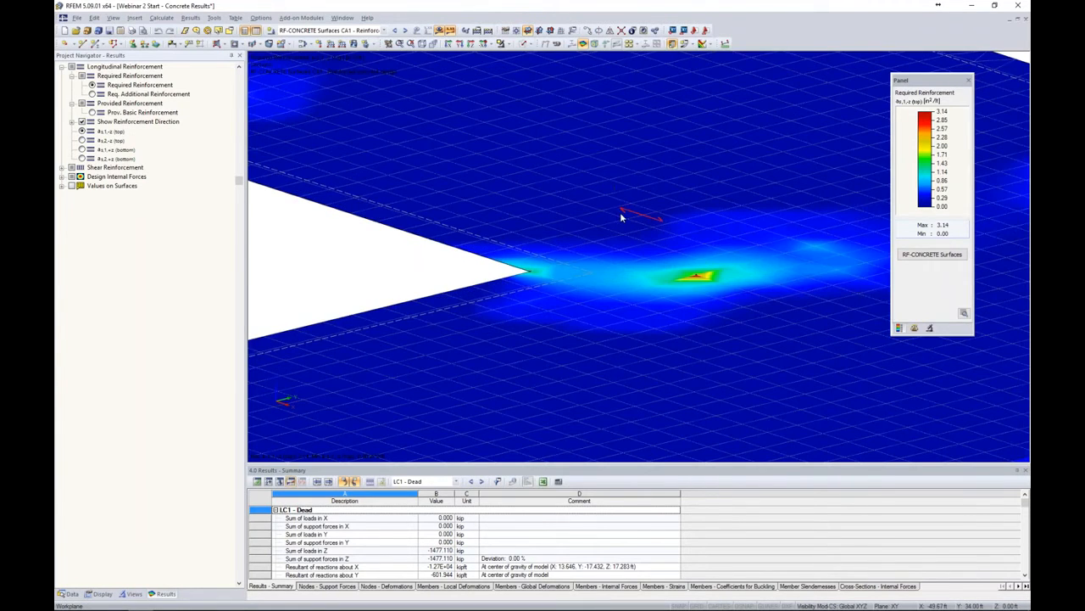
{"action": "scroll", "coordinate": [622, 212], "scroll_direction": "down", "scroll_amount": 5}
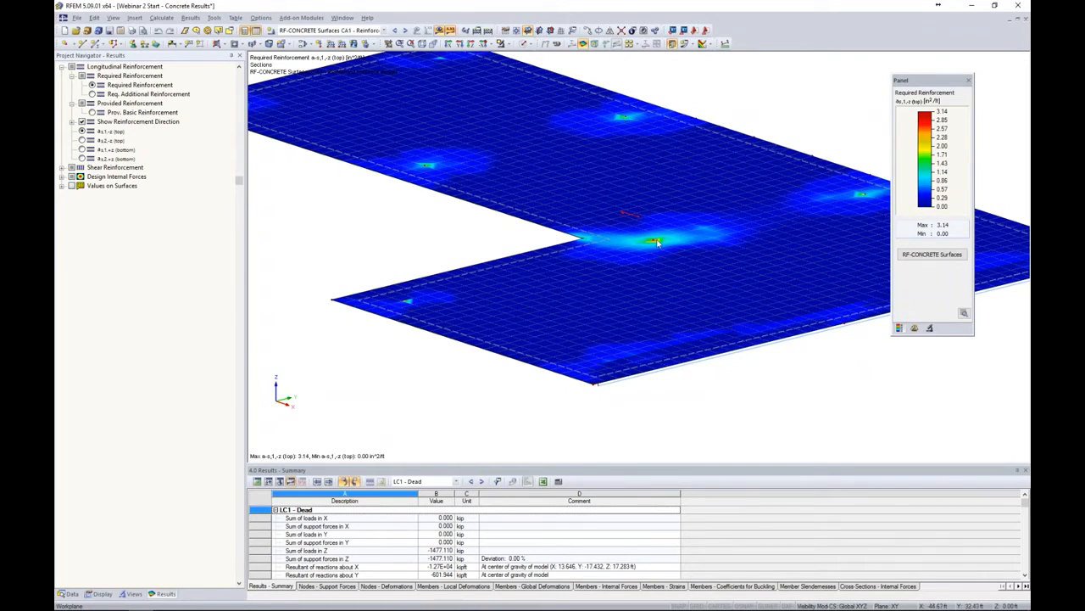
{"action": "left_click", "coordinate": [81, 139]}
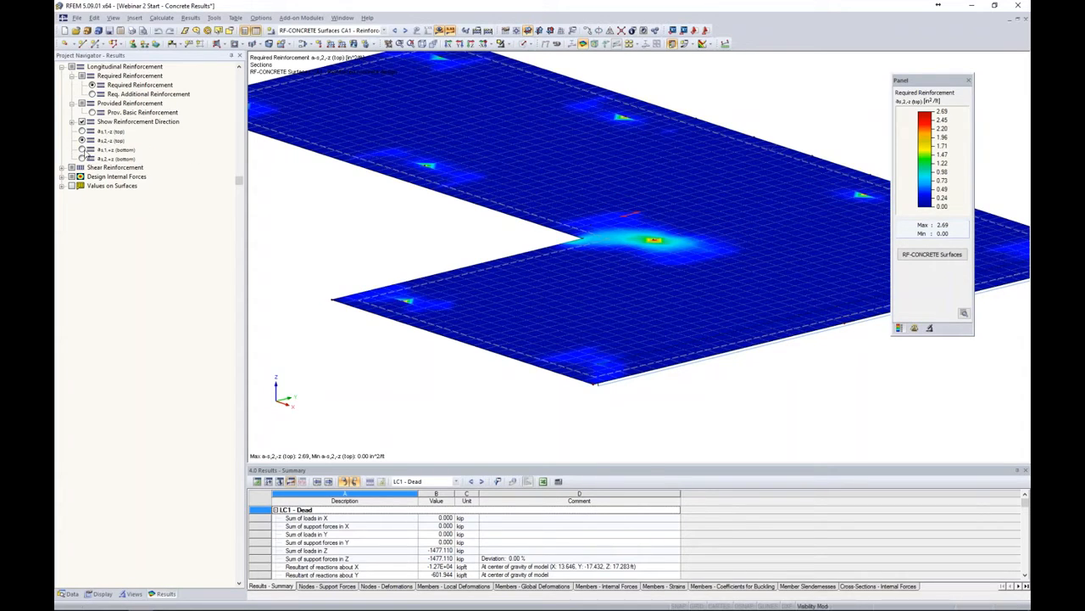
Display the required bottom reinforcement a s,1,+z and a s,2,+z, then return to a s,1,-z (top)
{"action": "left_click", "coordinate": [82, 149]}
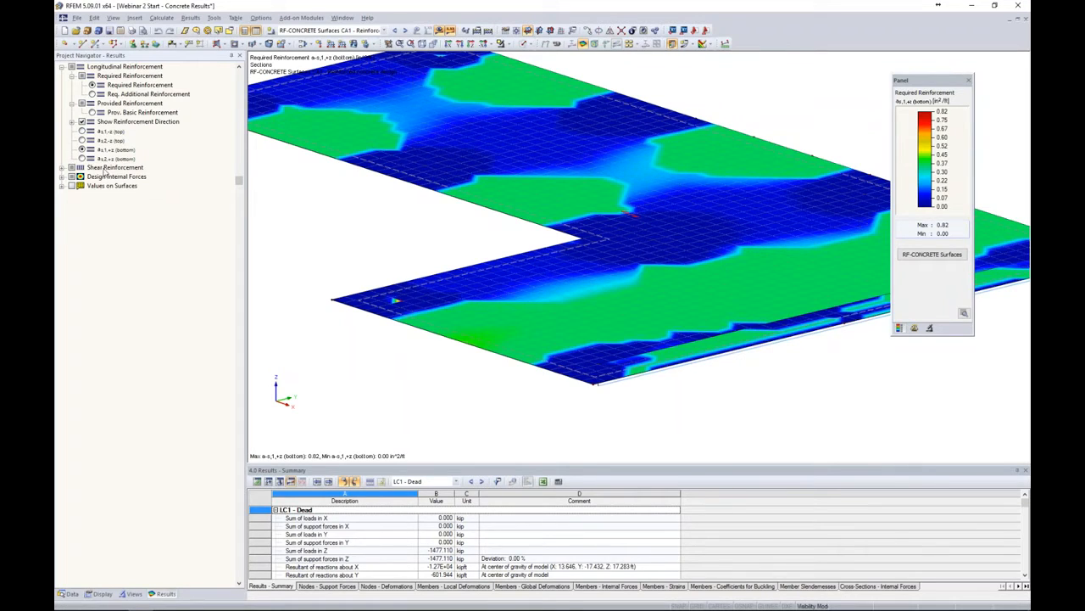
{"action": "left_click", "coordinate": [82, 158]}
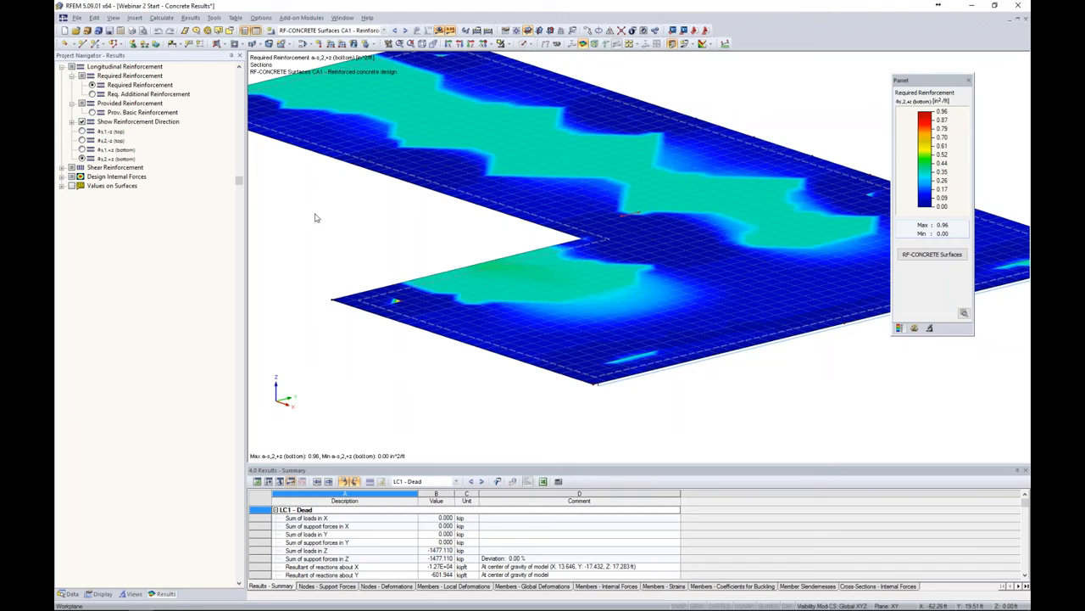
{"action": "left_click", "coordinate": [82, 131]}
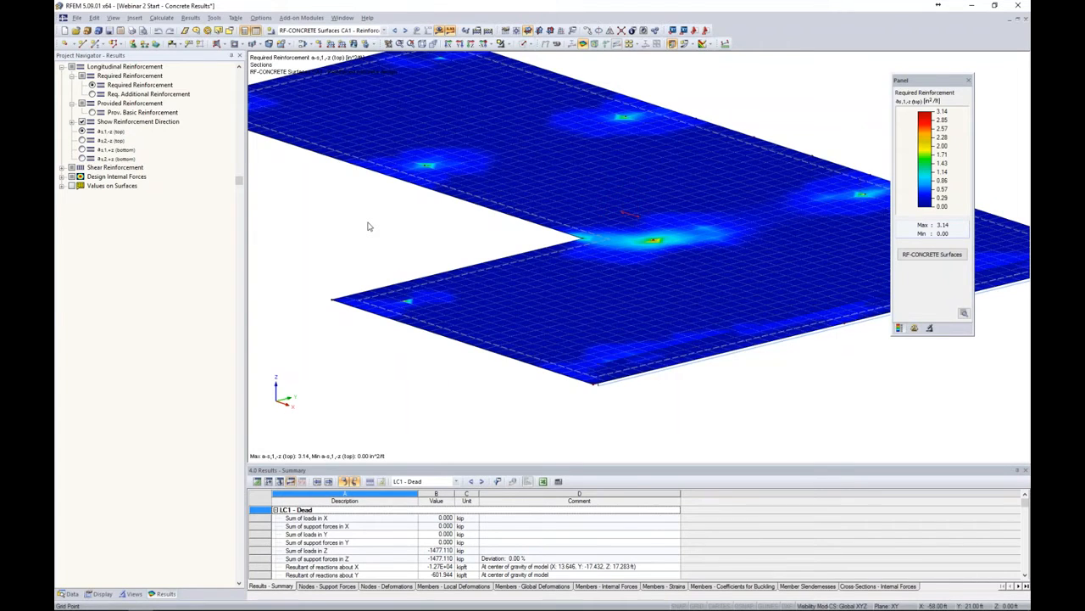
{"action": "middle_click_drag", "start_coordinate": [368, 227], "coordinate": [419, 233], "text": "ctrl"}
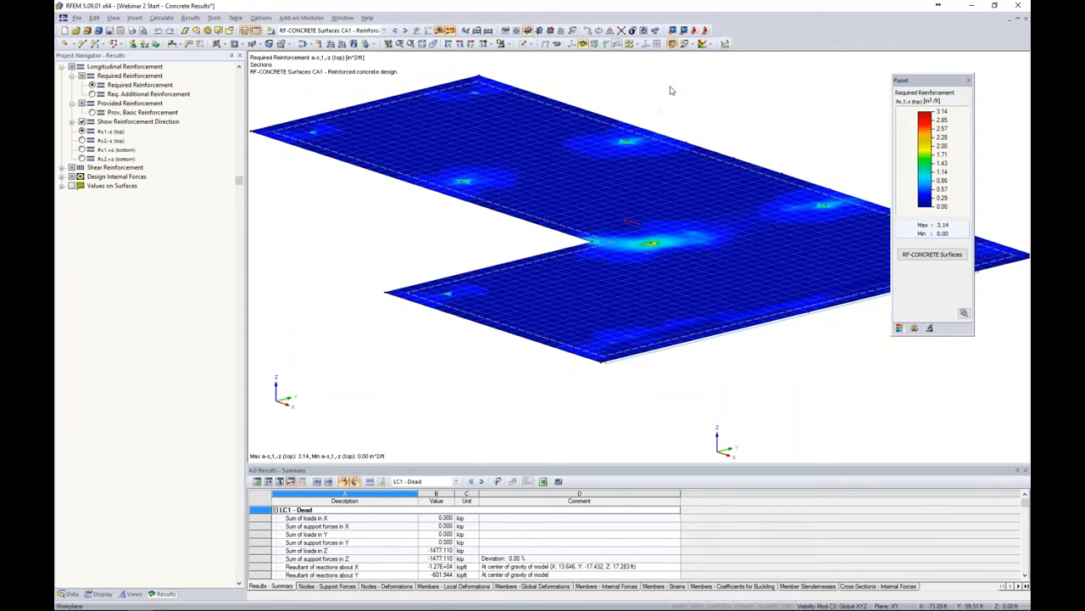
Switch off the surface result display so only the slab mesh is shown
{"action": "left_click", "coordinate": [693, 45]}
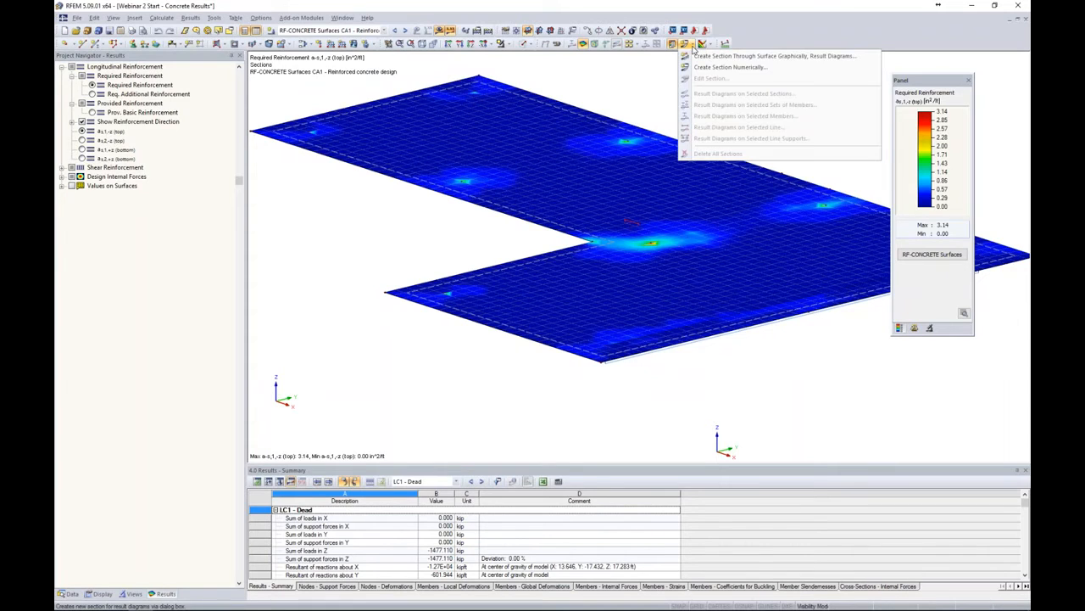
{"action": "left_click", "coordinate": [704, 68]}
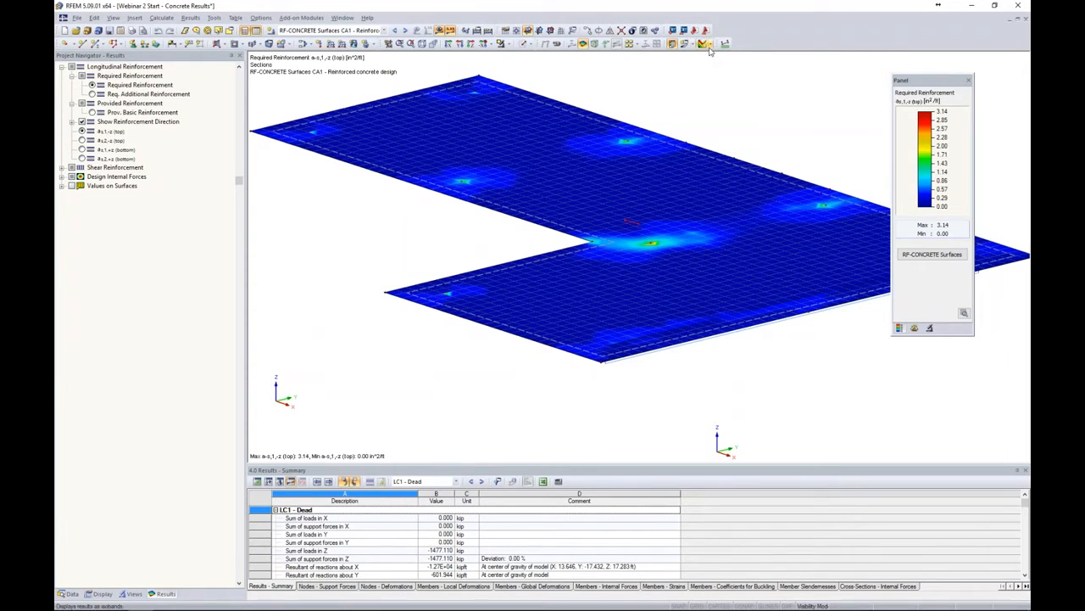
{"action": "left_click", "coordinate": [711, 46]}
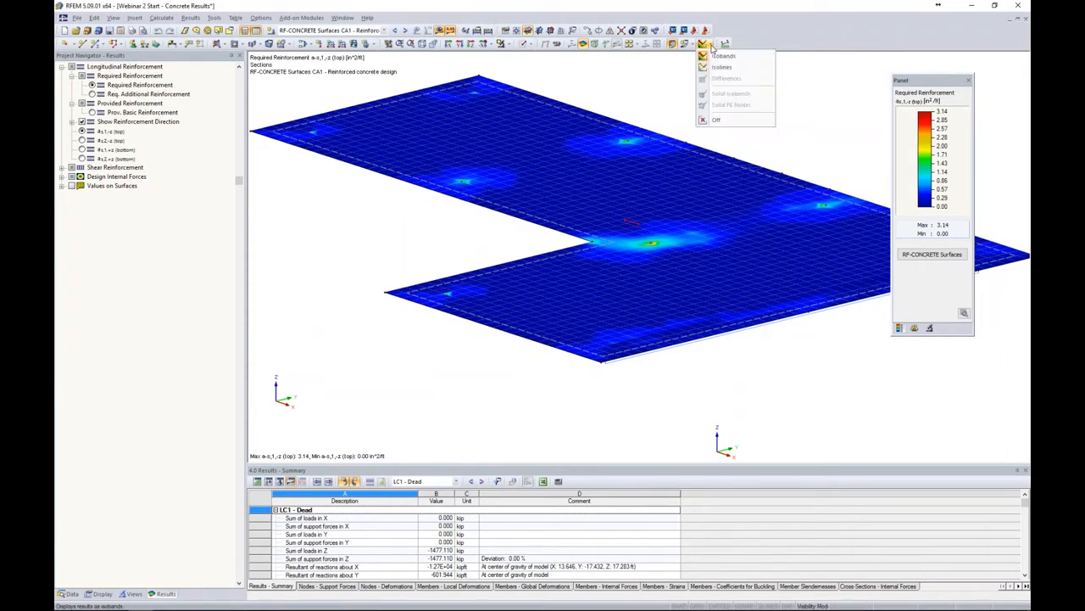
{"action": "left_click", "coordinate": [719, 121]}
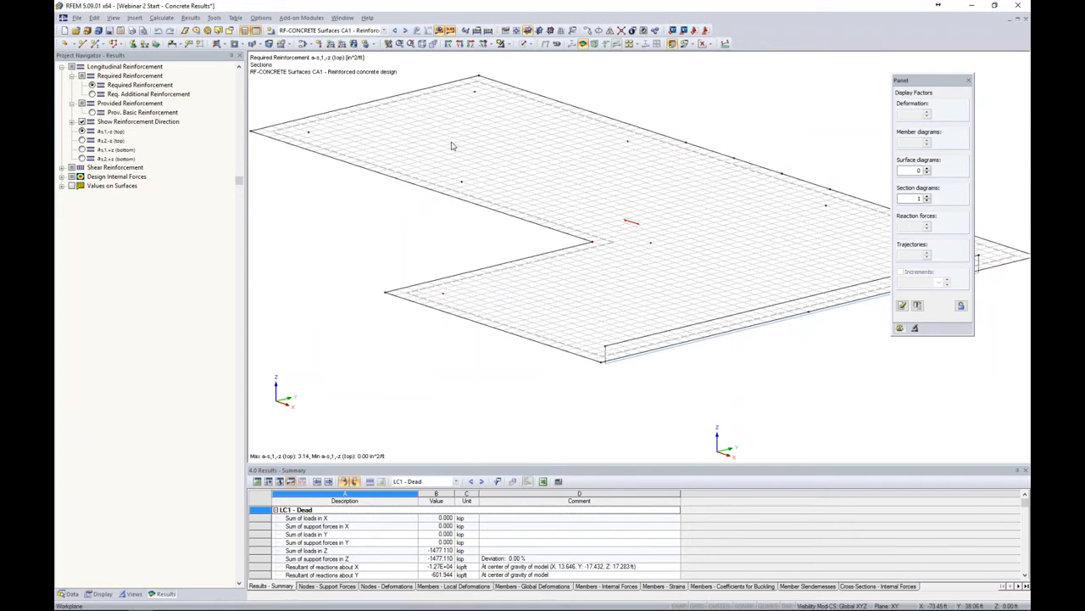
{"action": "middle_click_drag", "start_coordinate": [410, 235], "coordinate": [444, 235]}
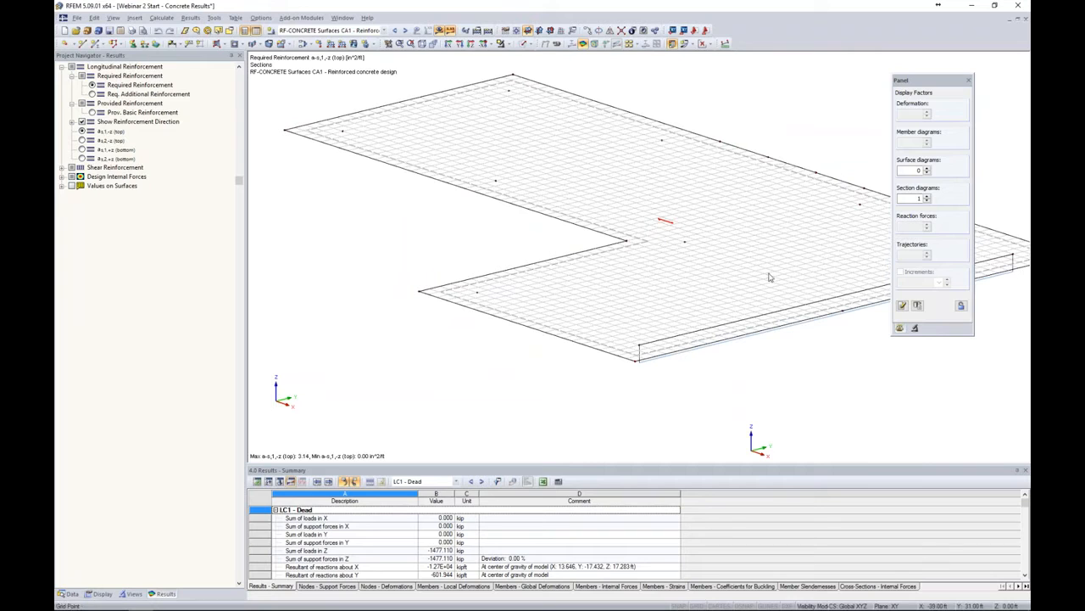
Start a new section numerically and restrict it to surface 2
{"action": "left_click", "coordinate": [703, 44]}
{"action": "left_click", "coordinate": [687, 44]}
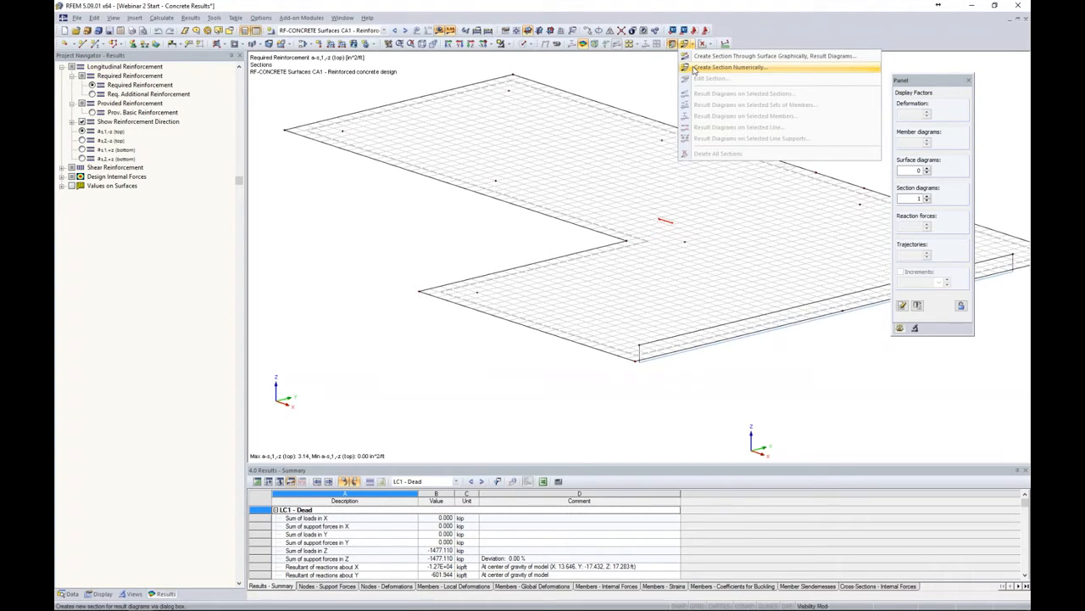
{"action": "left_click", "coordinate": [696, 68]}
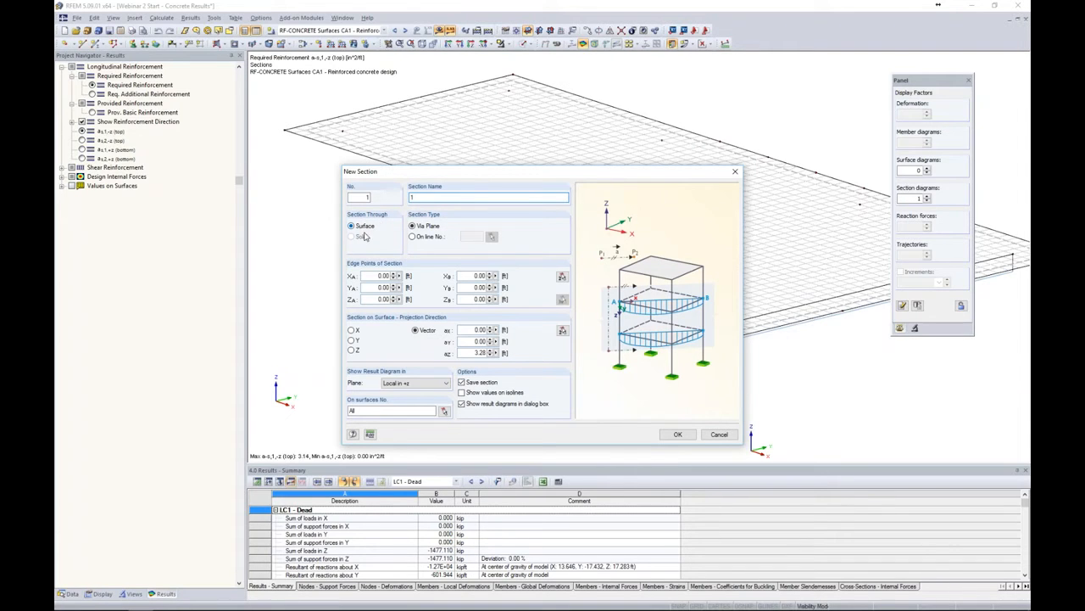
{"action": "left_click", "coordinate": [444, 410]}
{"action": "left_click", "coordinate": [541, 211]}
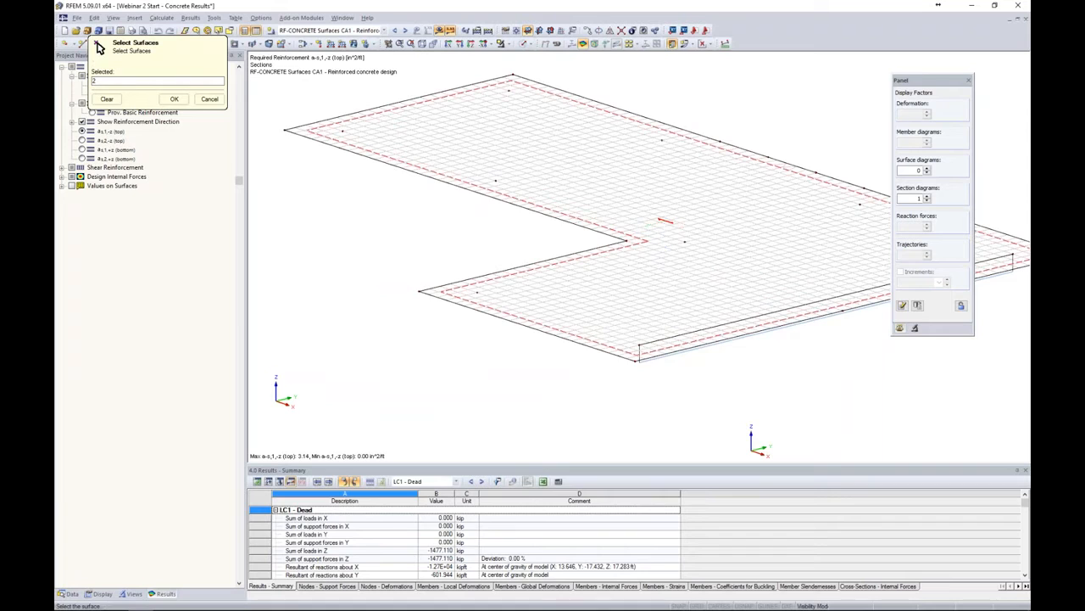
{"action": "left_click", "coordinate": [174, 99]}
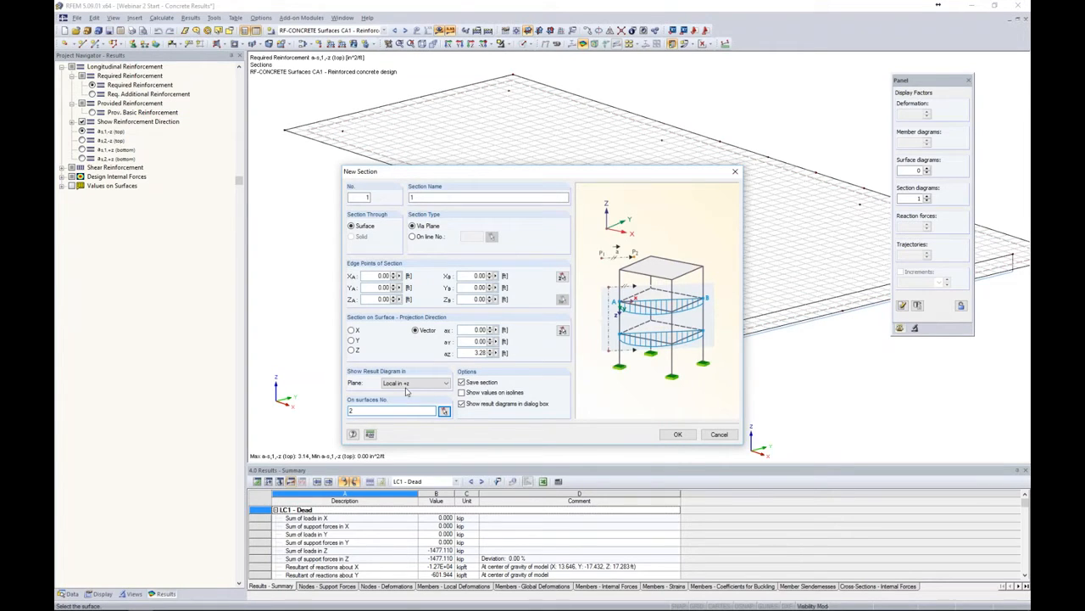
Set the work plane origin at the slab's corner and turn on grid snapping for picking section points
{"action": "left_click", "coordinate": [562, 278]}
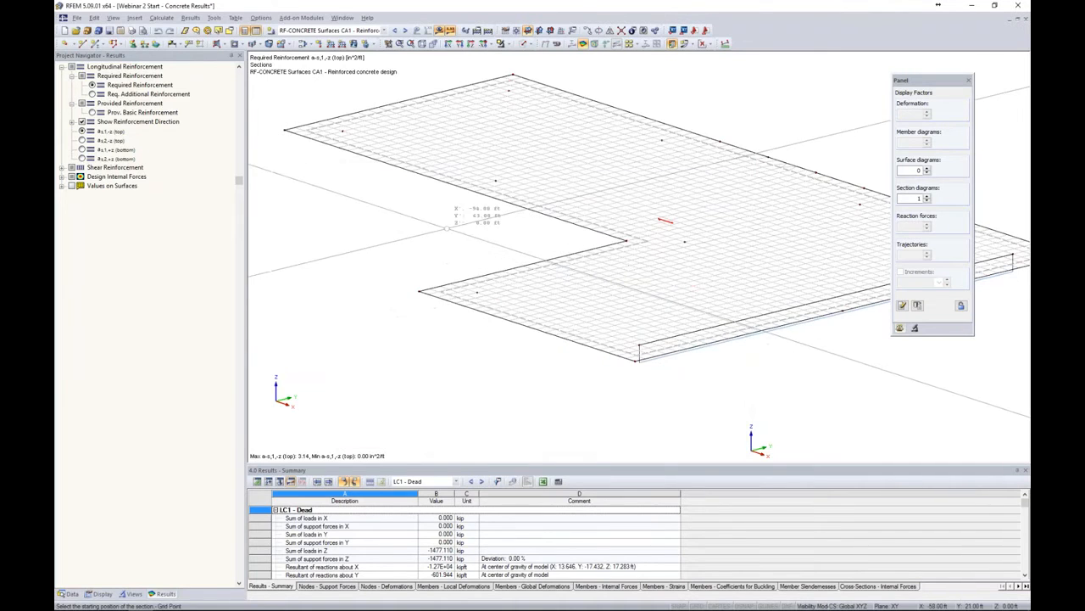
{"action": "middle_click_drag", "start_coordinate": [446, 227], "coordinate": [552, 283]}
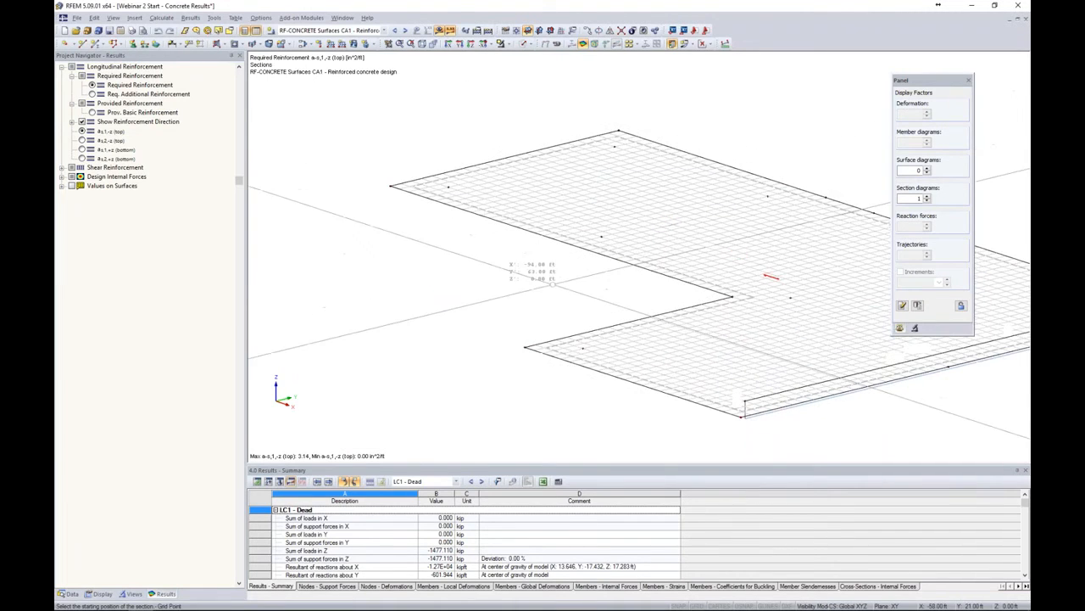
{"action": "left_click", "coordinate": [516, 32]}
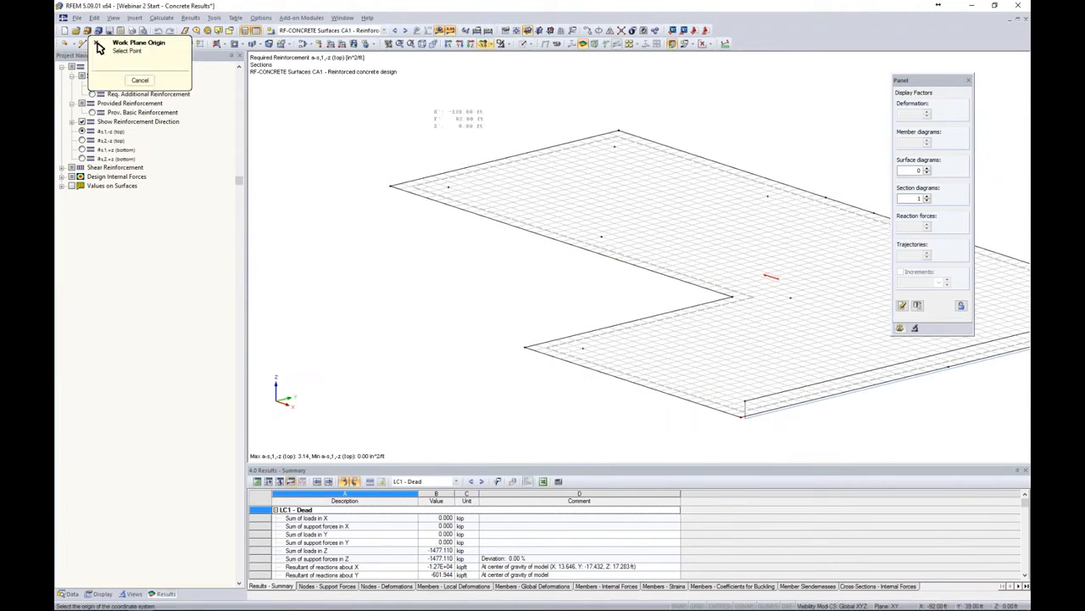
{"action": "left_click", "coordinate": [697, 605]}
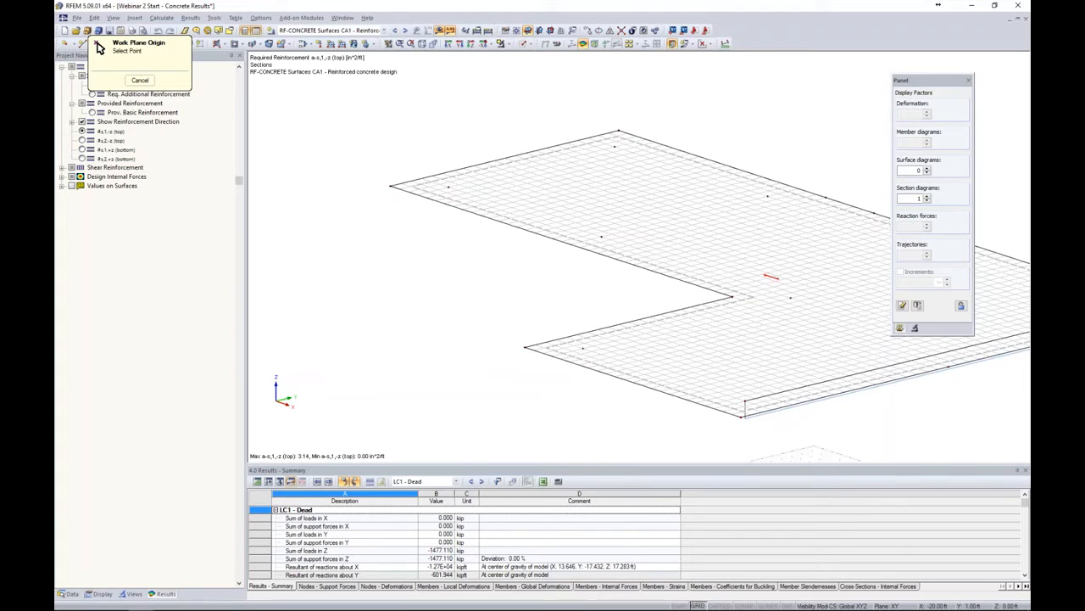
{"action": "left_click", "coordinate": [448, 187]}
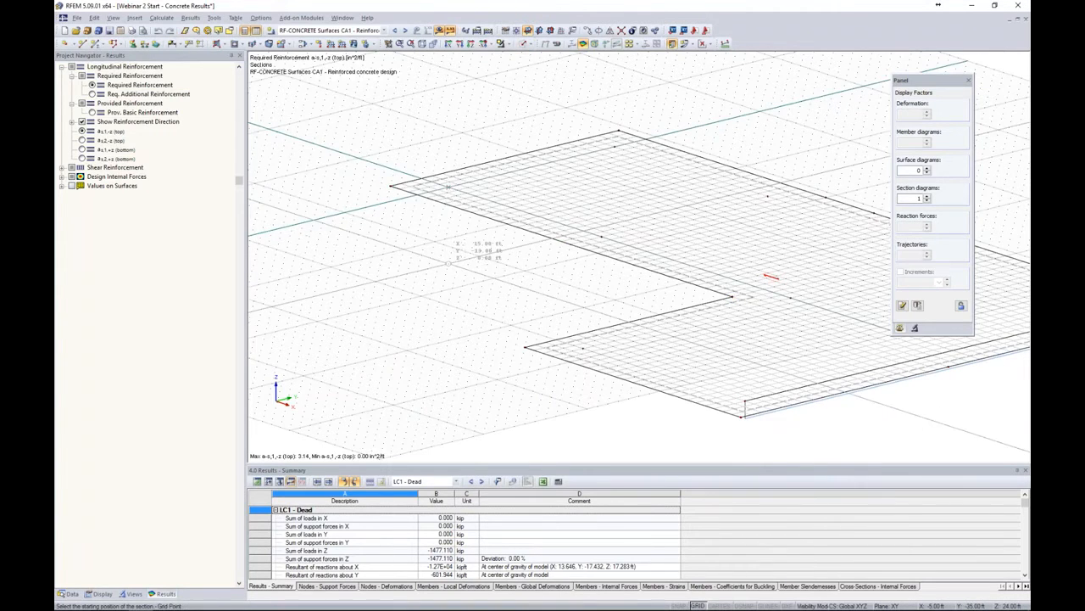
{"action": "middle_click_drag", "start_coordinate": [408, 259], "coordinate": [421, 290]}
{"action": "left_click", "coordinate": [479, 152]}
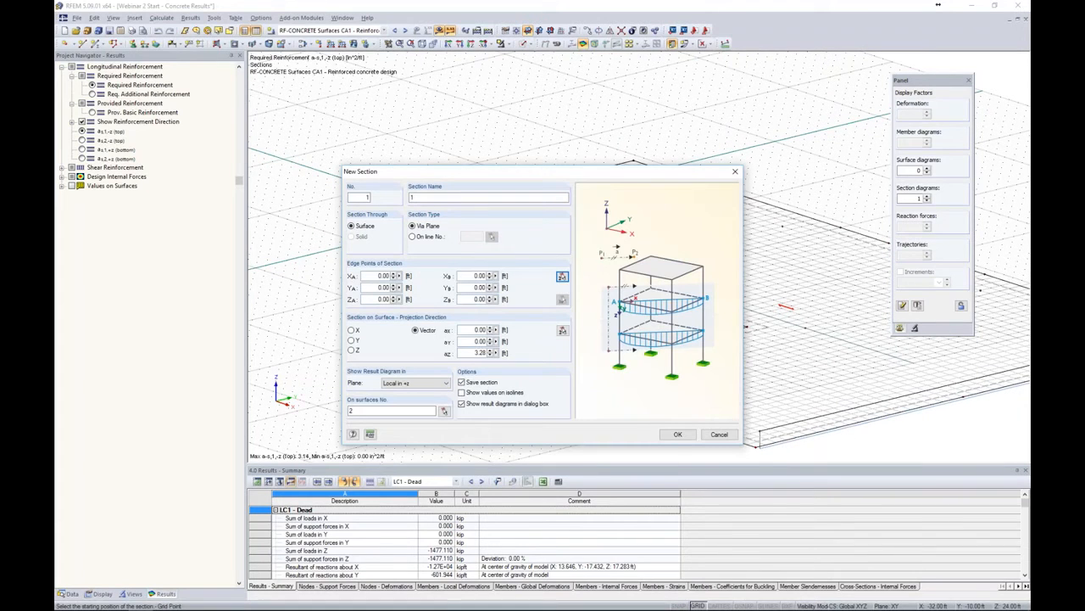
Pick section points from (-23, -22, 24) to (39, -22, 24) ft, set projection direction Z, and create the section
{"action": "left_click", "coordinate": [563, 278]}
{"action": "scroll", "coordinate": [462, 213], "scroll_direction": "up", "scroll_amount": 5}
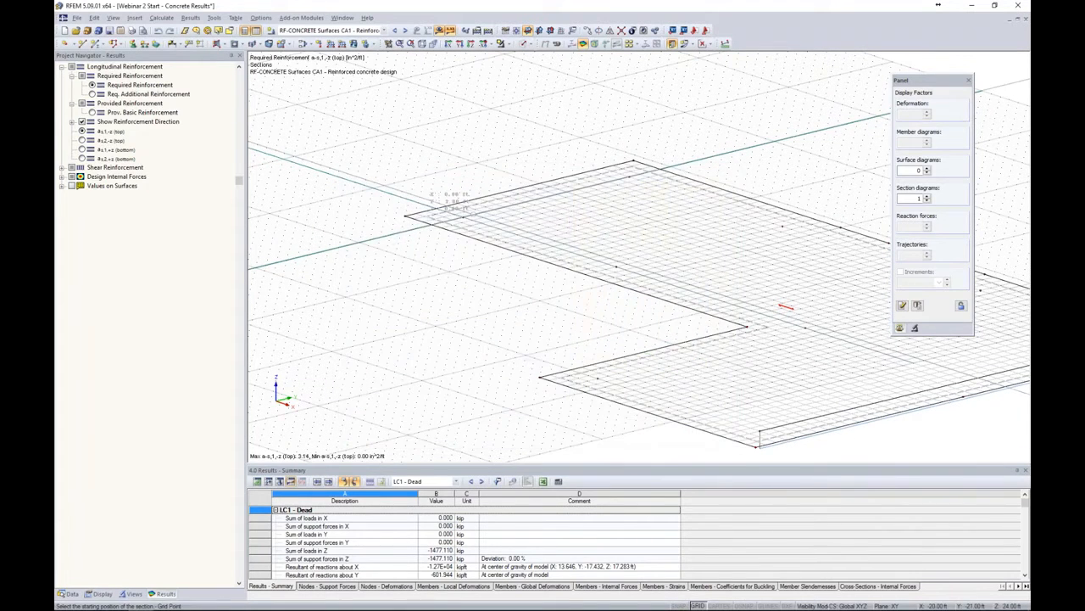
{"action": "left_click", "coordinate": [407, 198]}
{"action": "middle_click_drag", "start_coordinate": [702, 278], "coordinate": [419, 158]}
{"action": "middle_click_drag", "start_coordinate": [892, 377], "coordinate": [515, 264]}
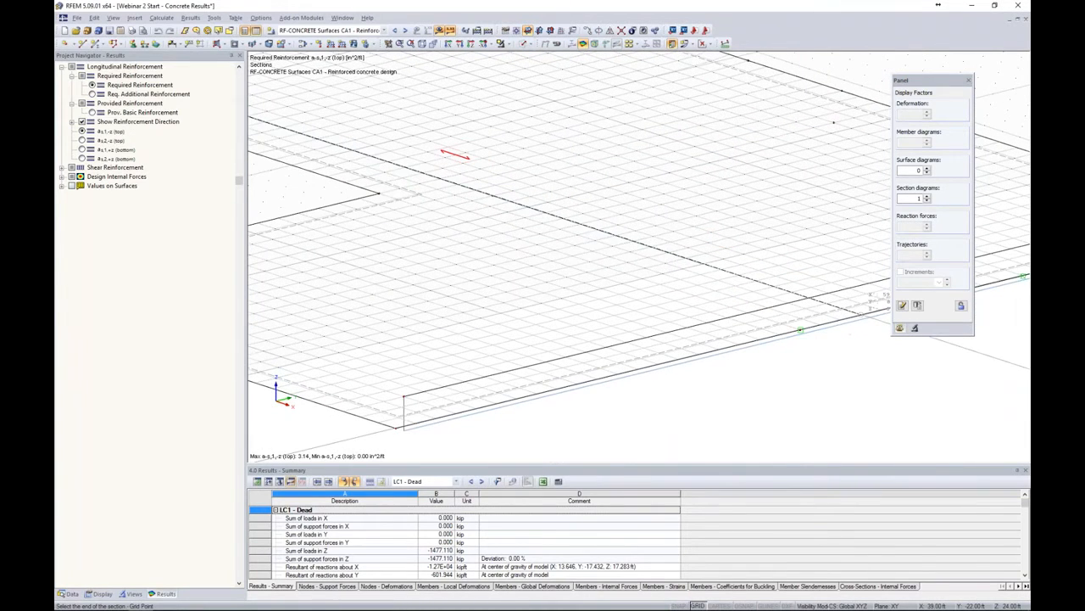
{"action": "left_click", "coordinate": [800, 329]}
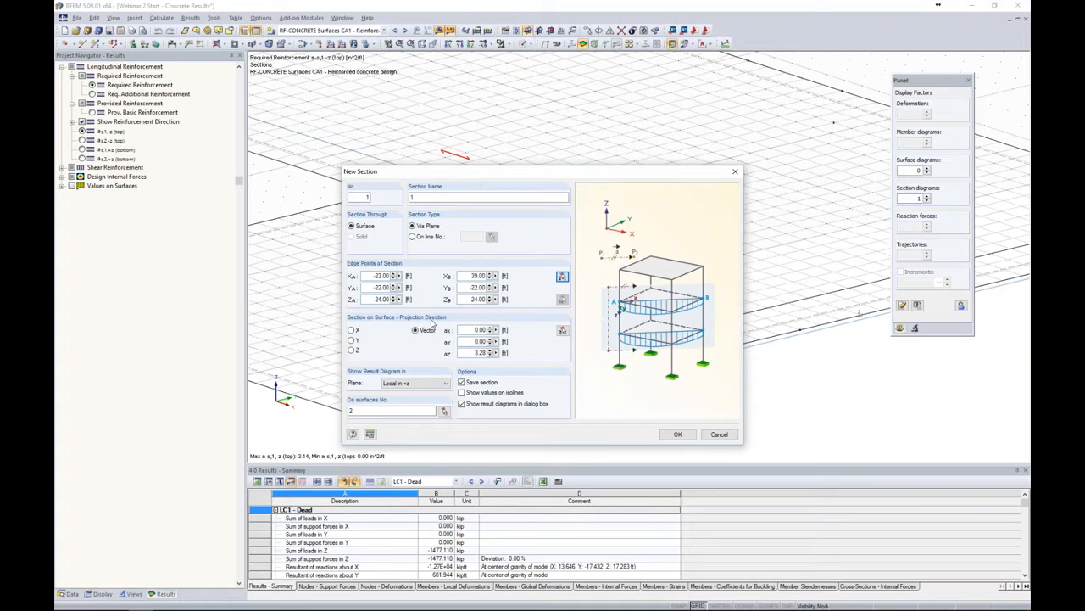
{"action": "left_click", "coordinate": [352, 330]}
{"action": "left_click", "coordinate": [352, 350]}
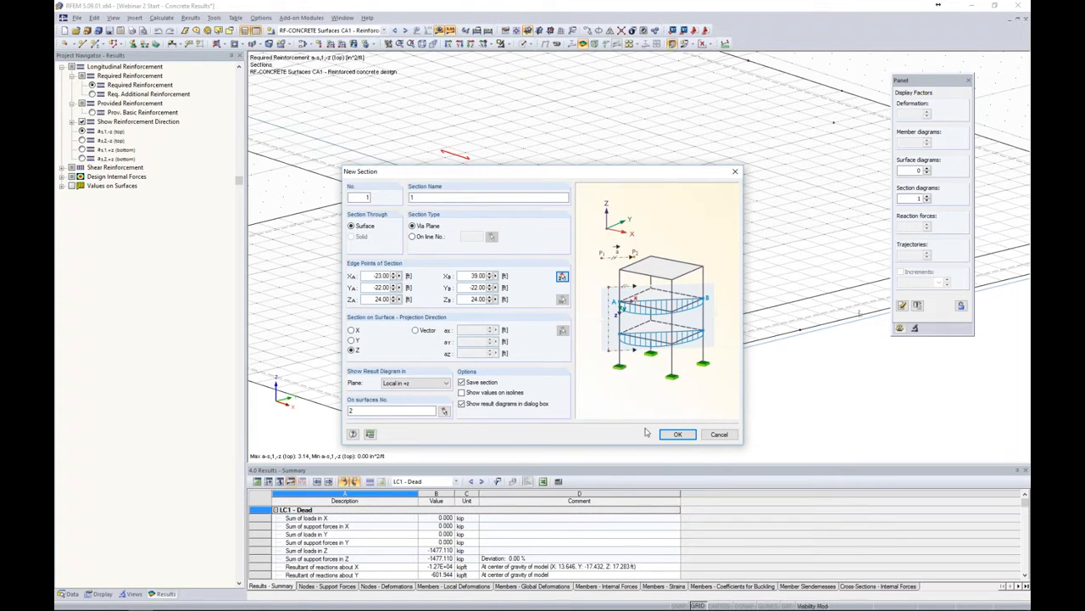
{"action": "left_click", "coordinate": [678, 434]}
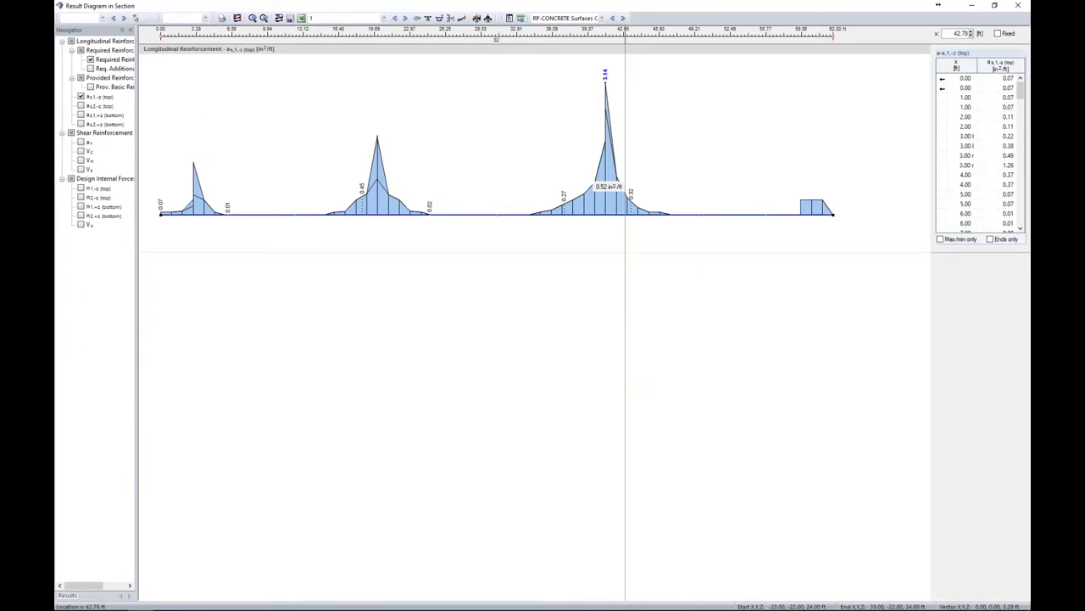
Add a s,2,-z (top) to the section's result diagram and close the diagram window
{"action": "left_click", "coordinate": [81, 105]}
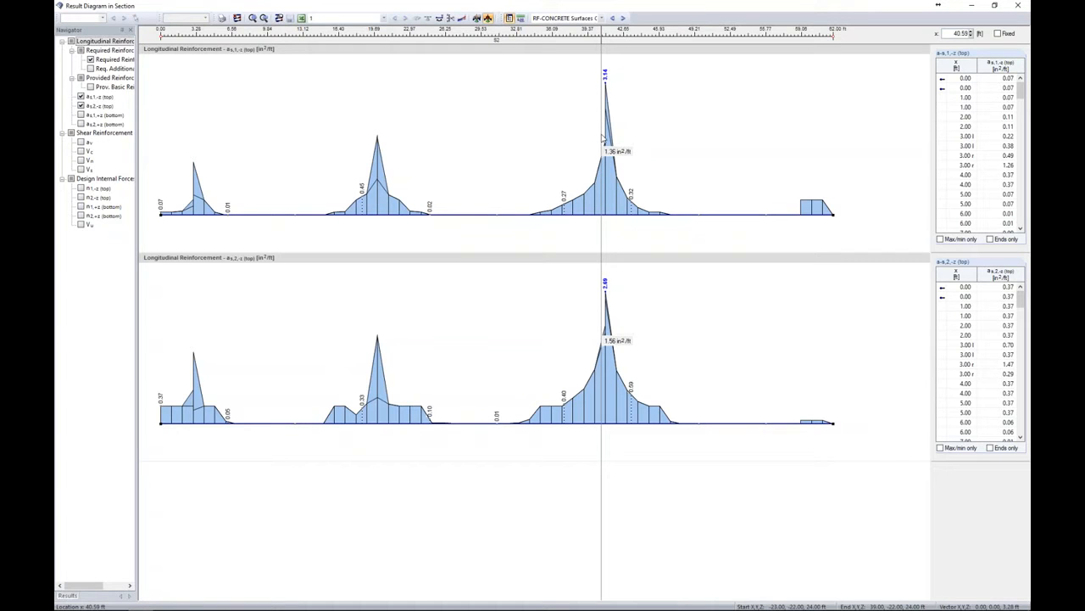
{"action": "left_click", "coordinate": [1020, 8]}
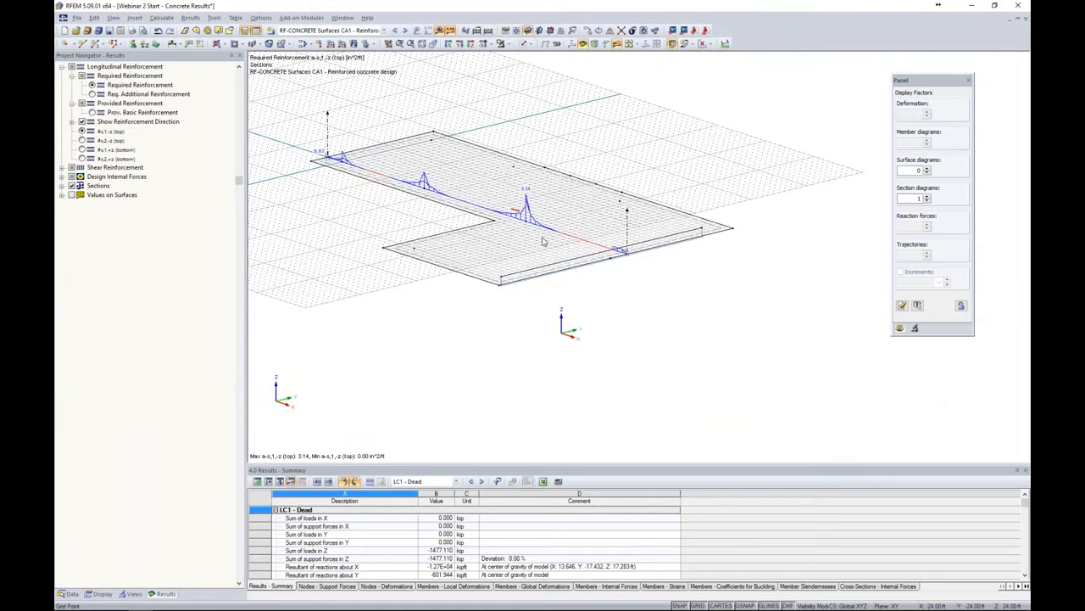
Turn off grid snapping and reopen the section's result diagrams from the slab view
{"action": "middle_click_drag", "start_coordinate": [543, 242], "coordinate": [614, 297]}
{"action": "left_click", "coordinate": [699, 605]}
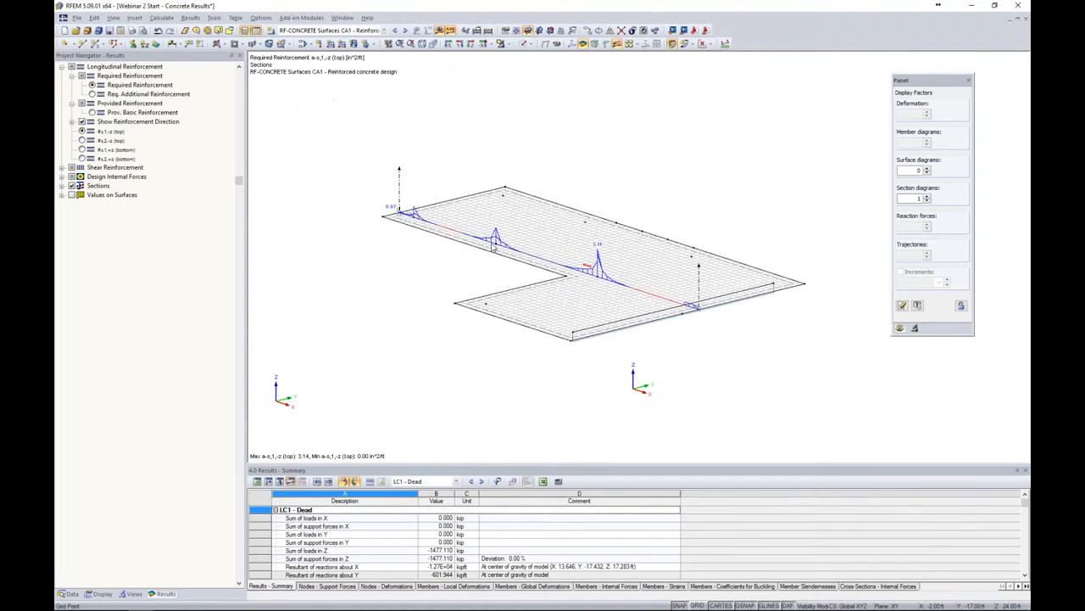
{"action": "scroll", "coordinate": [495, 247], "scroll_direction": "up", "scroll_amount": 1}
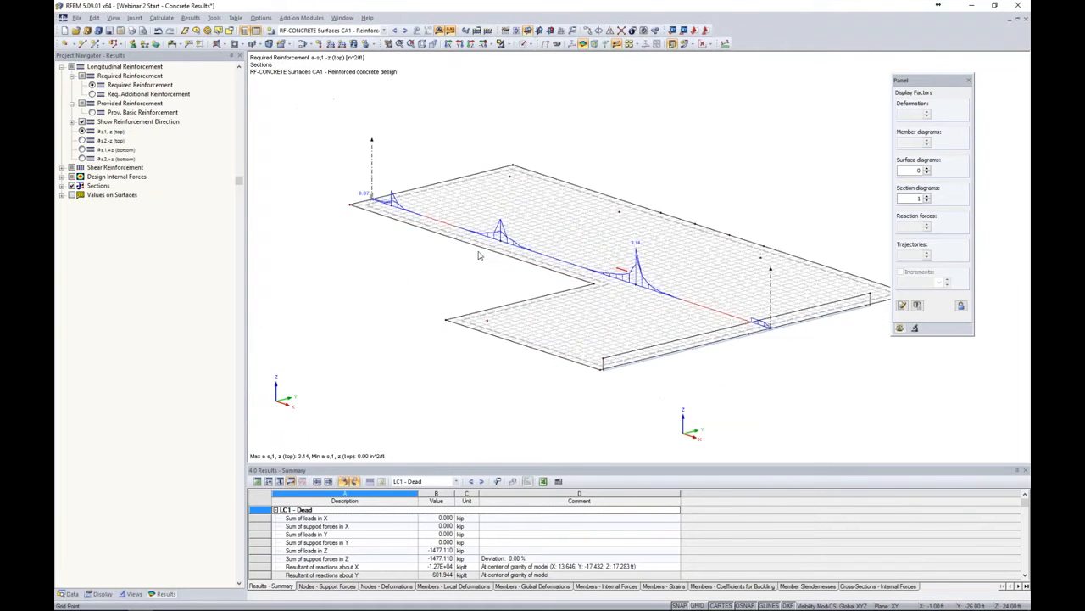
{"action": "right_click", "coordinate": [373, 166]}
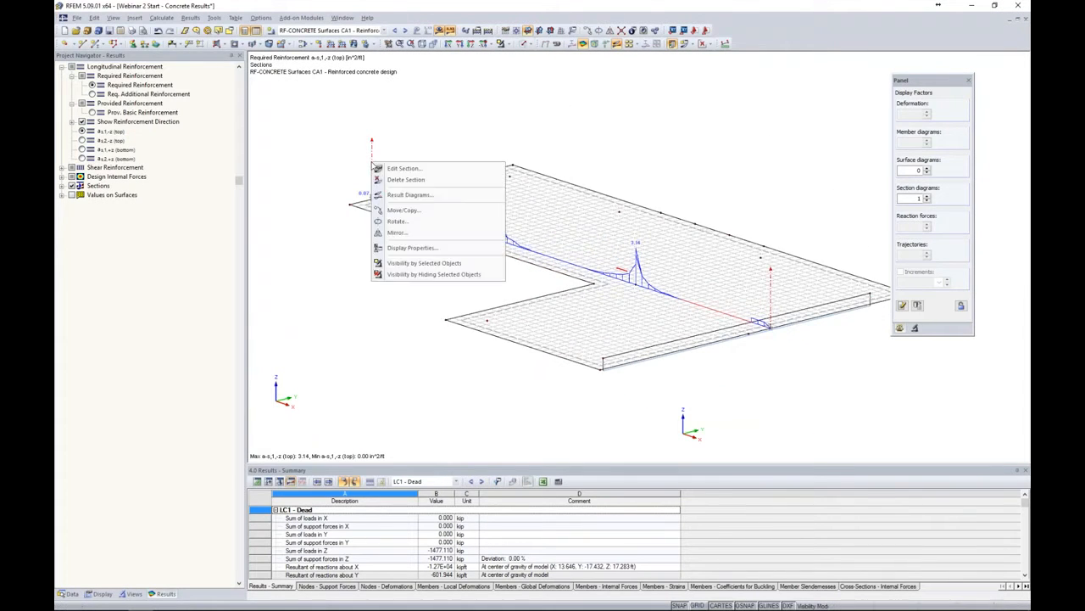
{"action": "left_click", "coordinate": [407, 195]}
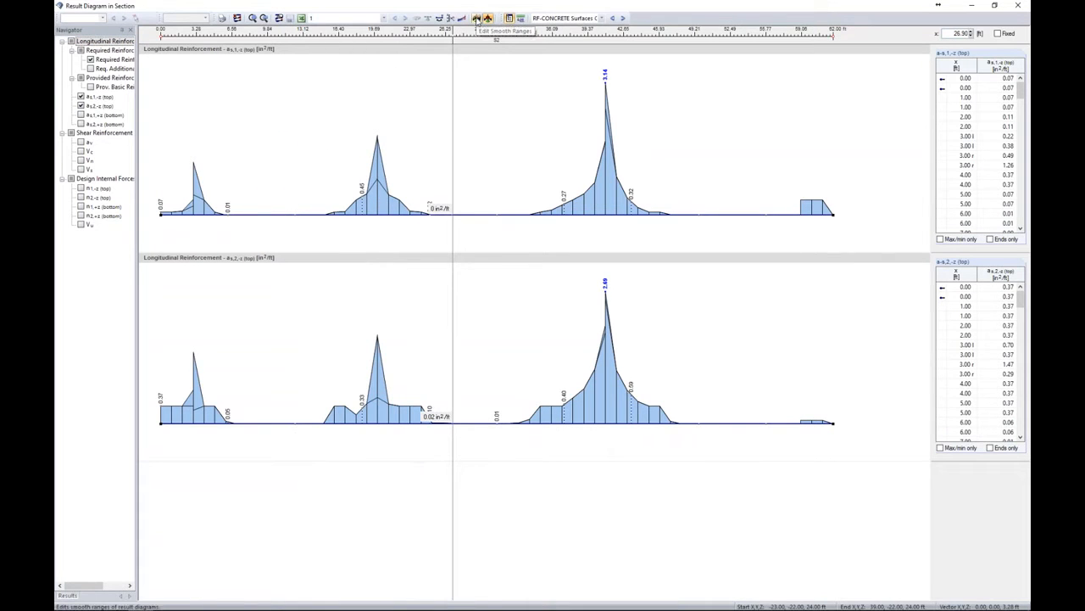
Open the smooth ranges editor and add a first smooth range from 2 to 4 ft
{"action": "left_click", "coordinate": [478, 18]}
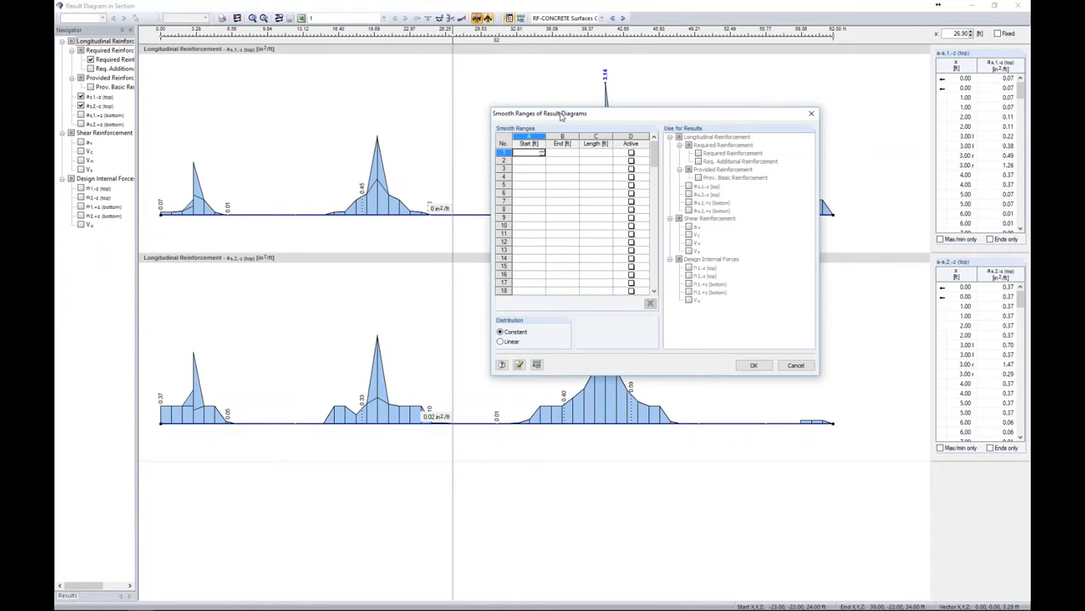
{"action": "left_click_drag", "start_coordinate": [563, 114], "coordinate": [618, 219]}
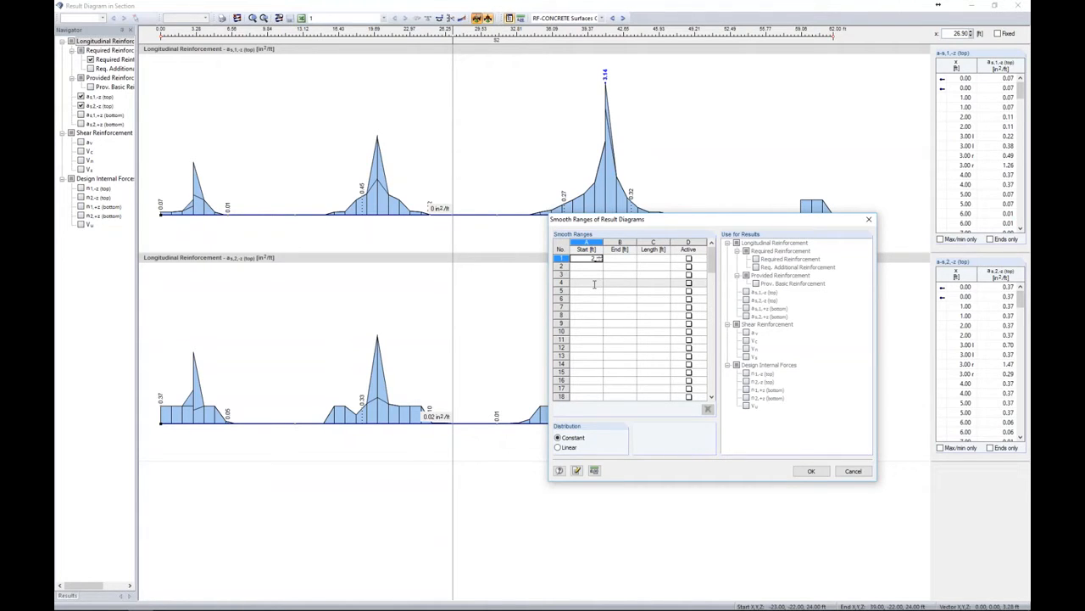
{"action": "key", "text": "Tab"}
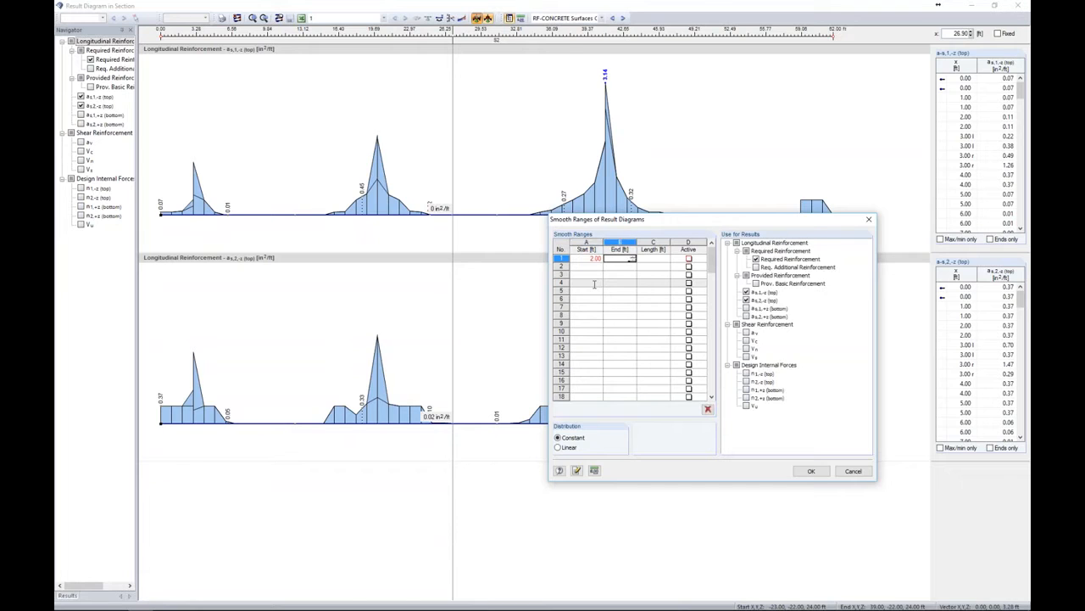
{"action": "type", "text": "4"}
{"action": "key", "text": "Tab"}
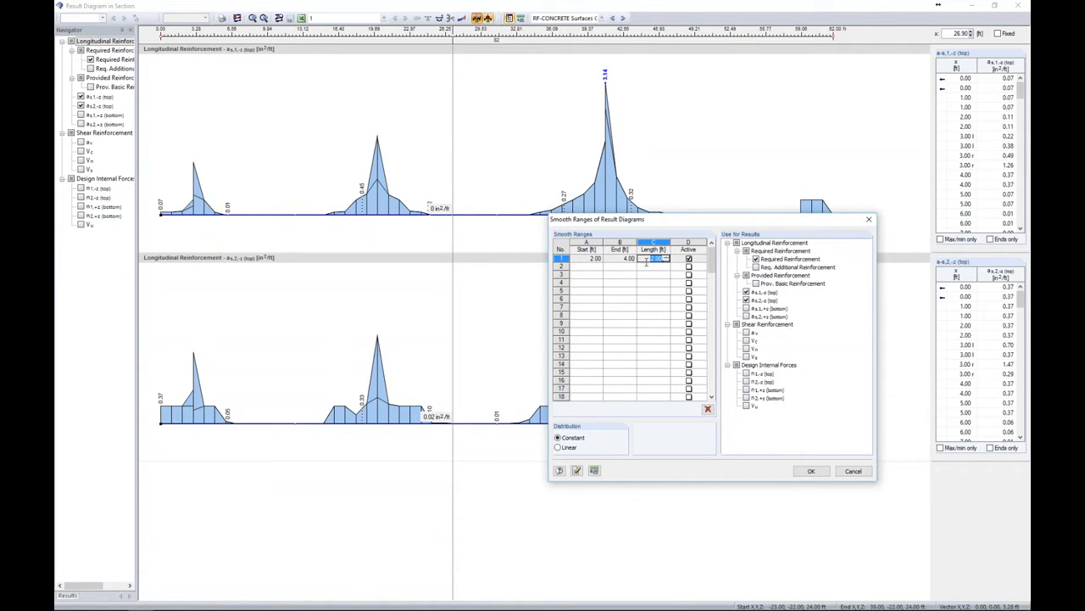
Add smooth ranges from 19 to 21 ft and from 40 to 42 ft and apply them
{"action": "left_click", "coordinate": [599, 267]}
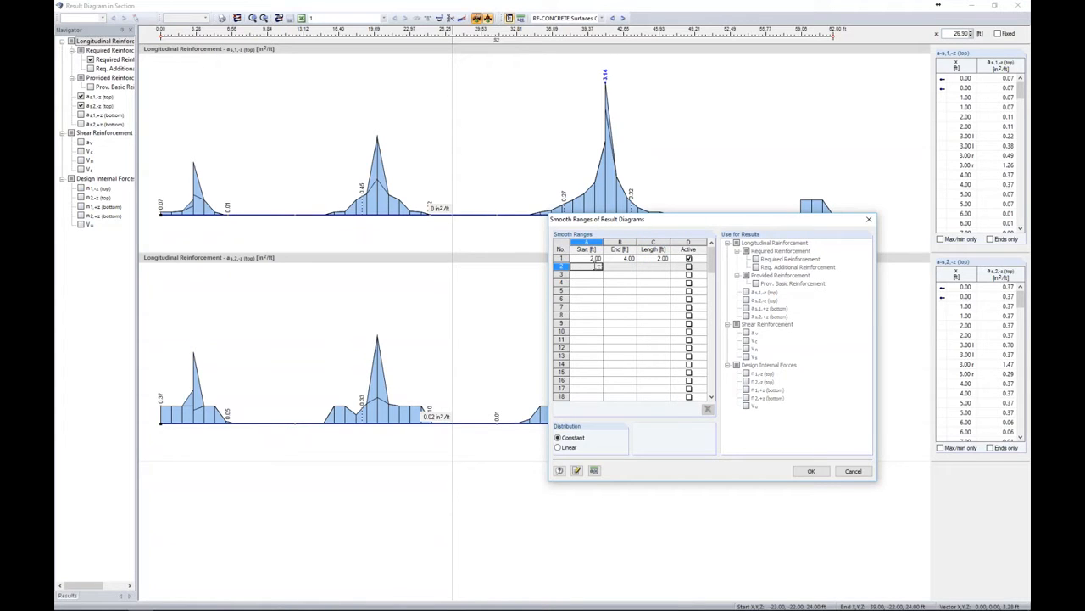
{"action": "key", "text": "Tab"}
{"action": "type", "text": "21"}
{"action": "key", "text": "Return"}
{"action": "key", "text": "shift+Tab"}
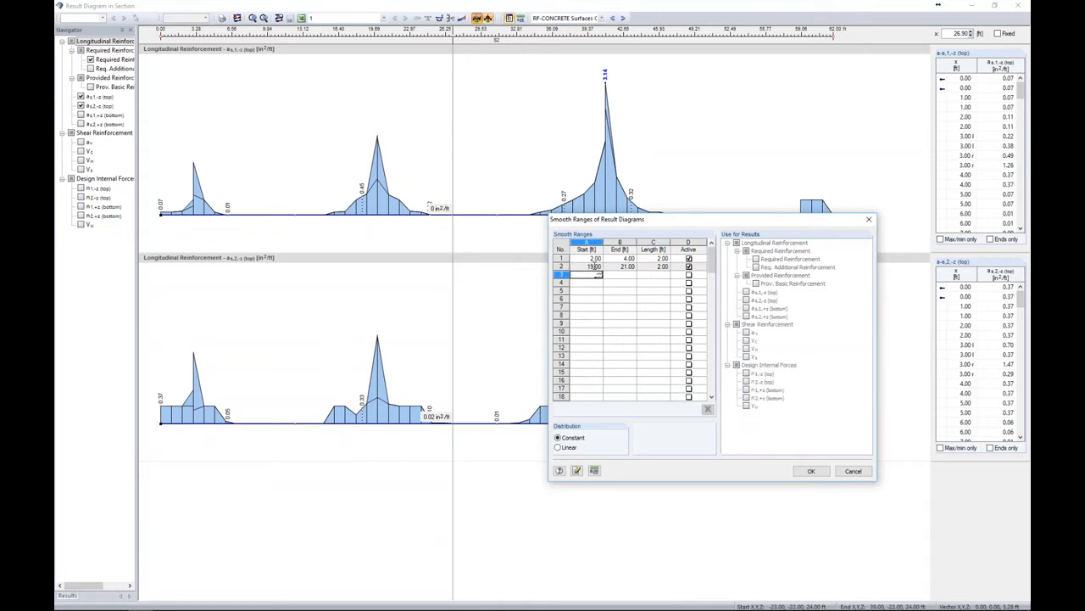
{"action": "key", "text": "Tab"}
{"action": "key", "text": "Tab"}
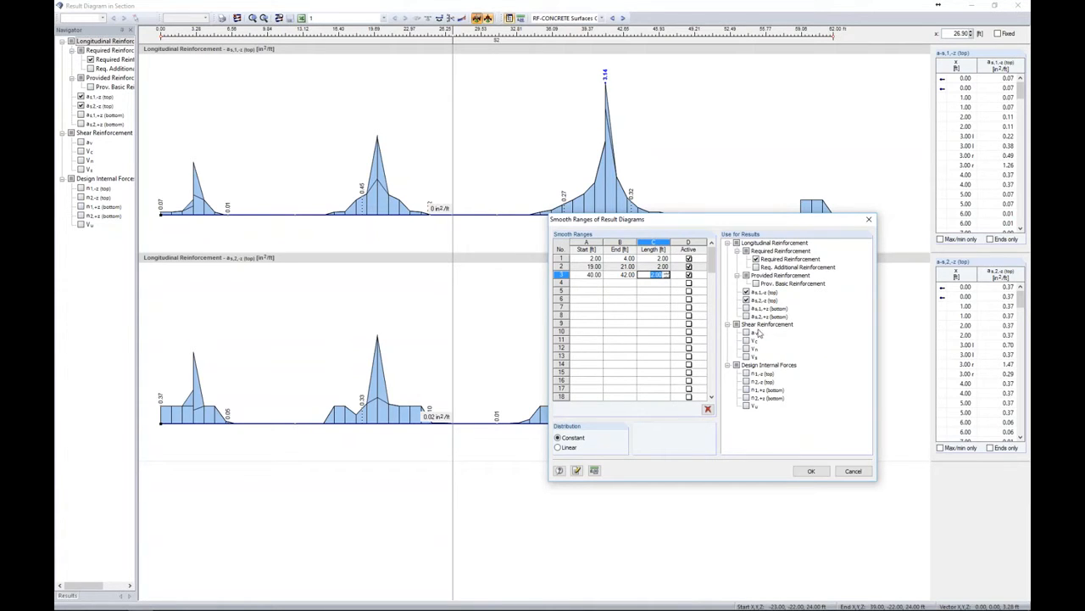
{"action": "left_click", "coordinate": [813, 471]}
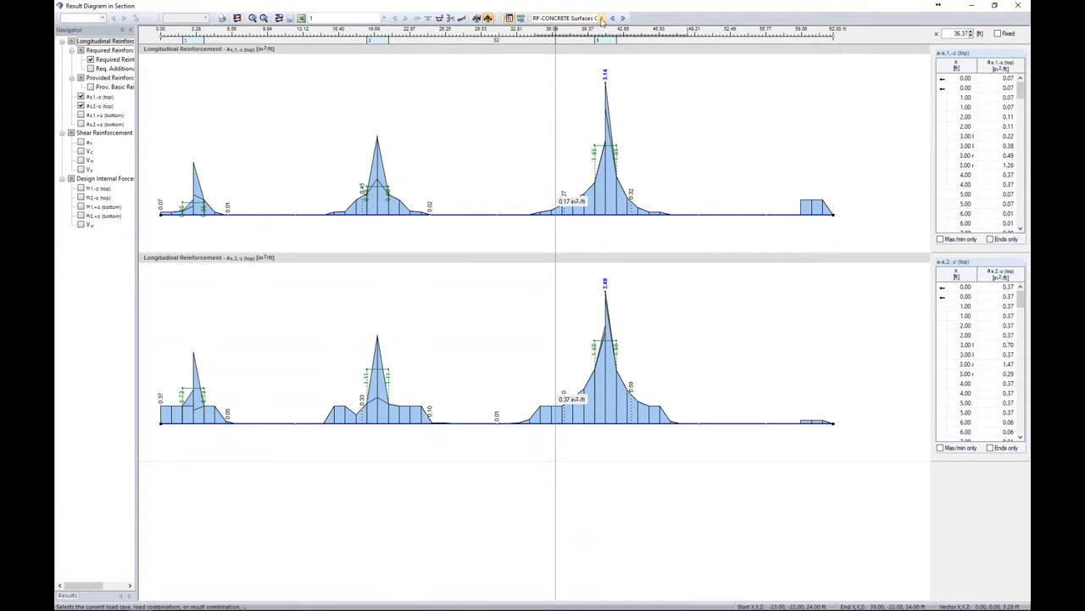
Switch to CO2: 1.2D + 1.6L, clear all diagrams and display the basic internal forces mx and my
{"action": "left_click", "coordinate": [601, 18]}
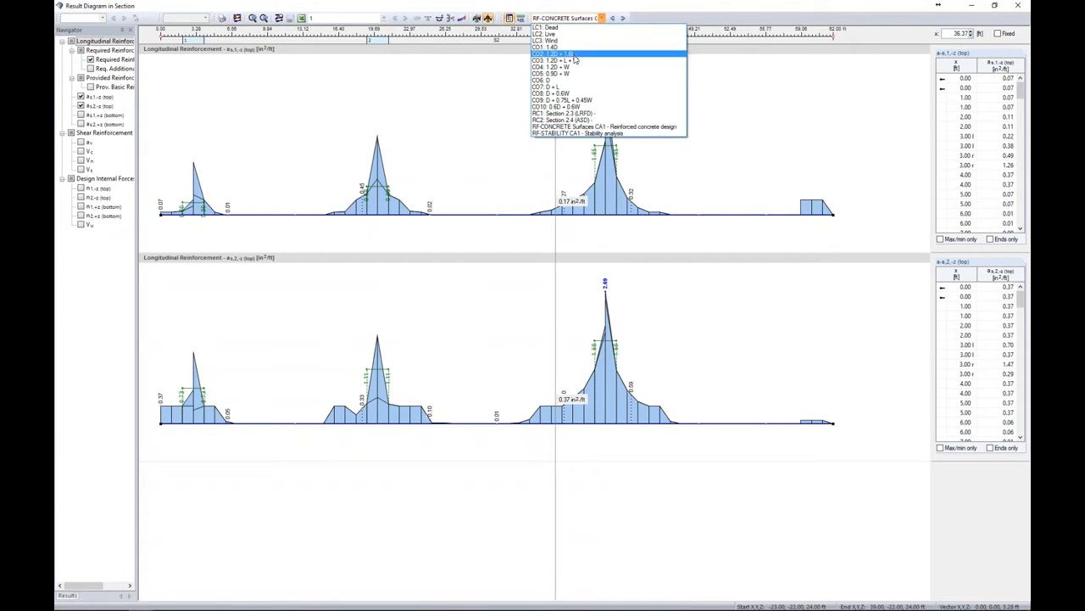
{"action": "left_click", "coordinate": [574, 54]}
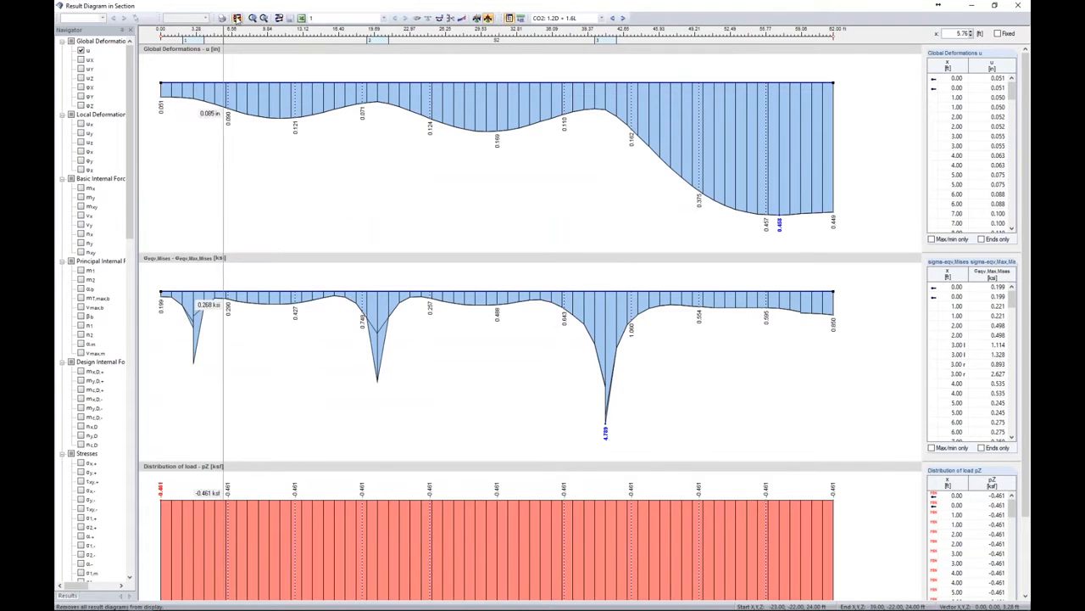
{"action": "left_click", "coordinate": [238, 18]}
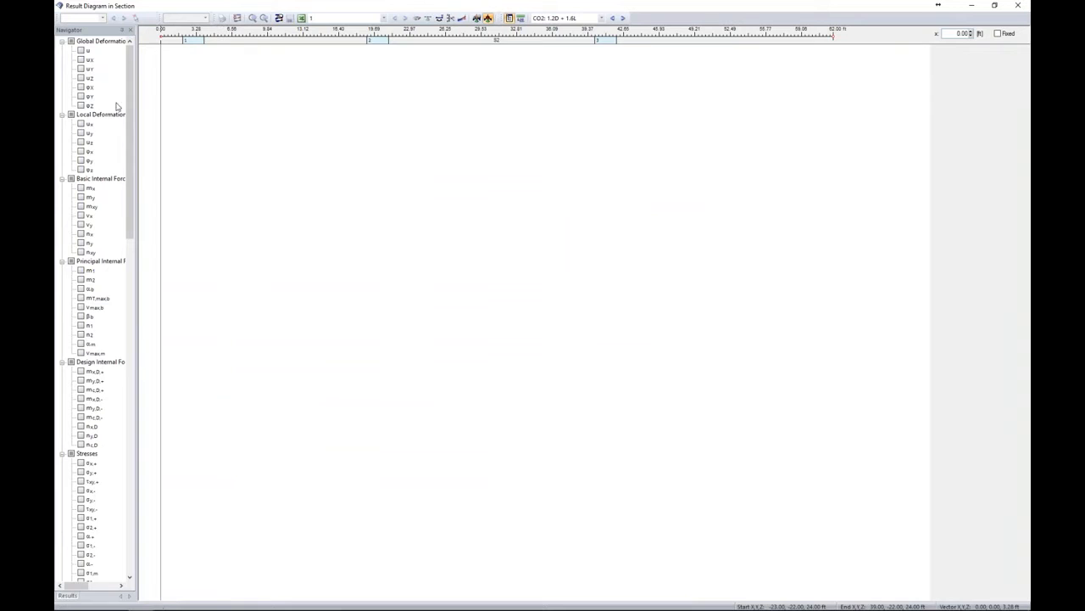
{"action": "left_click", "coordinate": [81, 188]}
{"action": "left_click", "coordinate": [81, 198]}
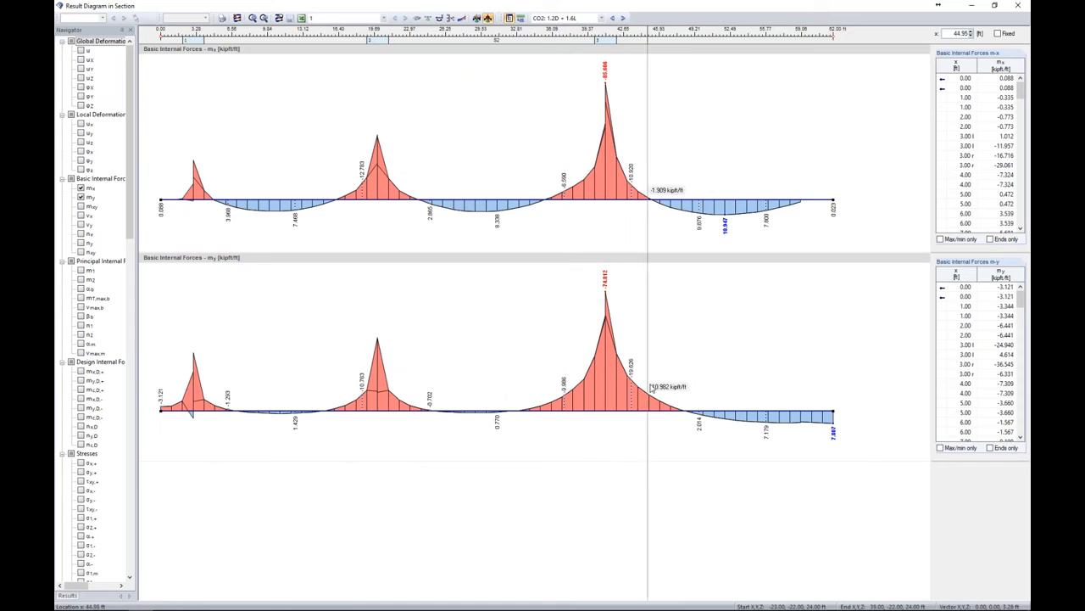
Reopen the smooth ranges and apply all three ranges to the mx and my diagrams as well
{"action": "left_click", "coordinate": [478, 18]}
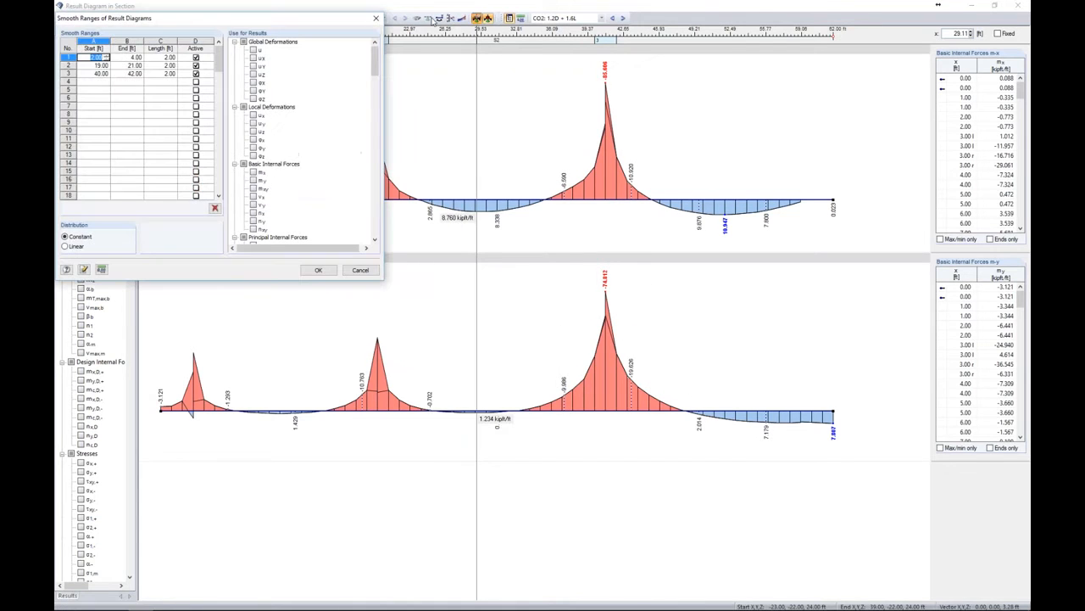
{"action": "left_click", "coordinate": [253, 172]}
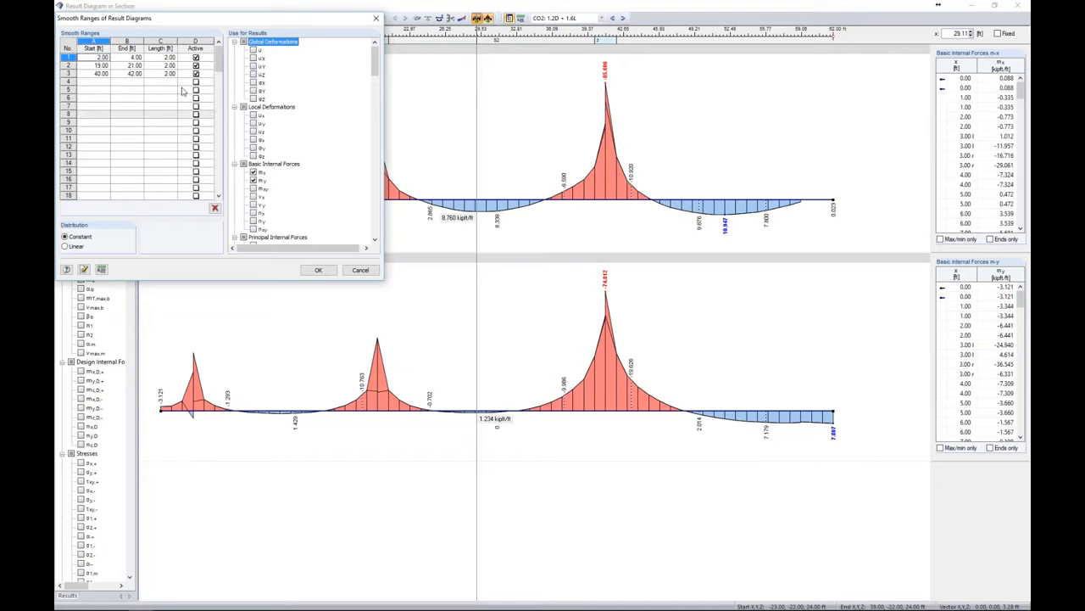
{"action": "left_click", "coordinate": [130, 67]}
{"action": "left_click", "coordinate": [253, 172]}
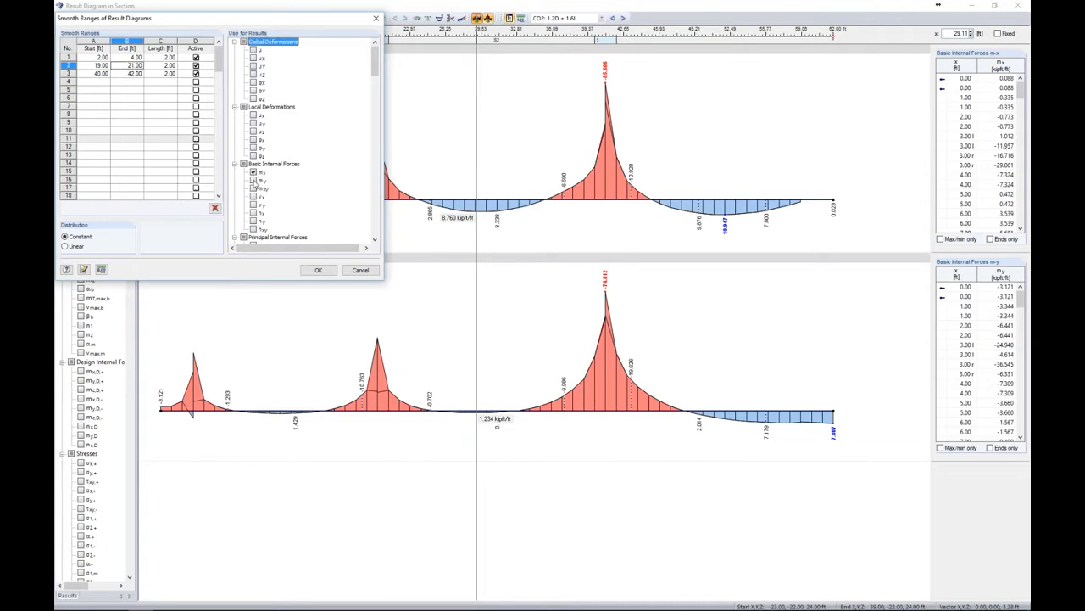
{"action": "left_click", "coordinate": [137, 74]}
{"action": "left_click", "coordinate": [253, 172]}
{"action": "left_click", "coordinate": [252, 180]}
{"action": "left_click", "coordinate": [318, 270]}
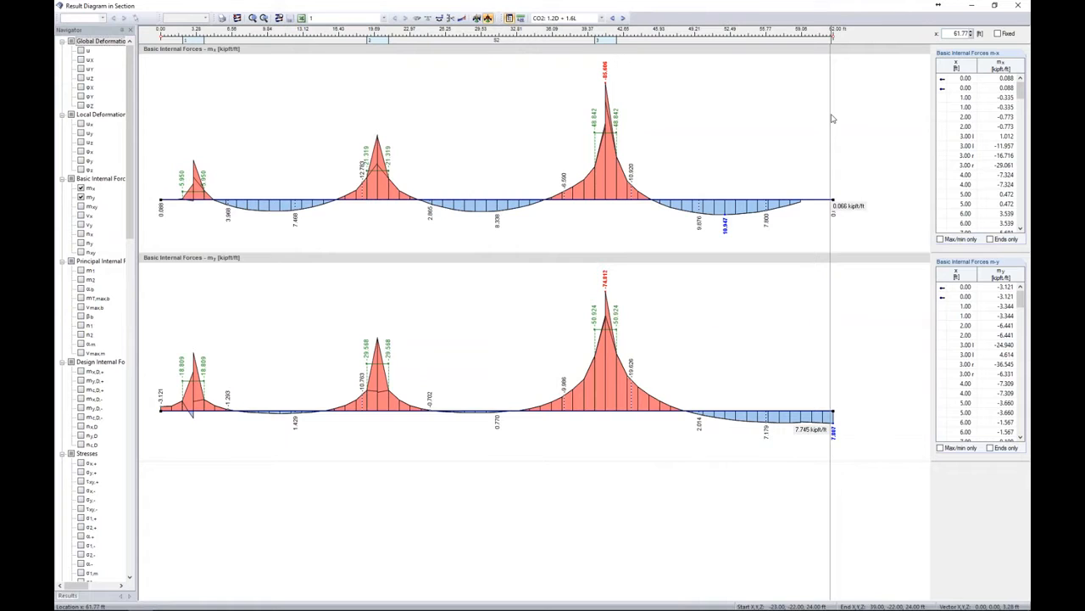
Return to RF-CONCRETE Surfaces CA1, show as,2,-z (top) again and close the result diagram window
{"action": "left_click", "coordinate": [600, 18]}
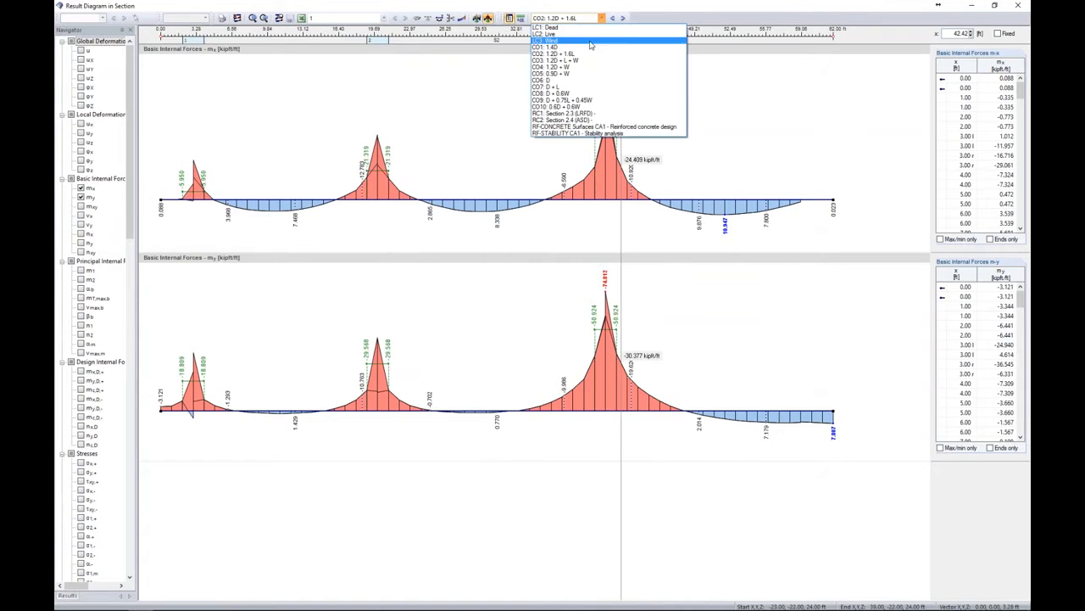
{"action": "left_click", "coordinate": [589, 129]}
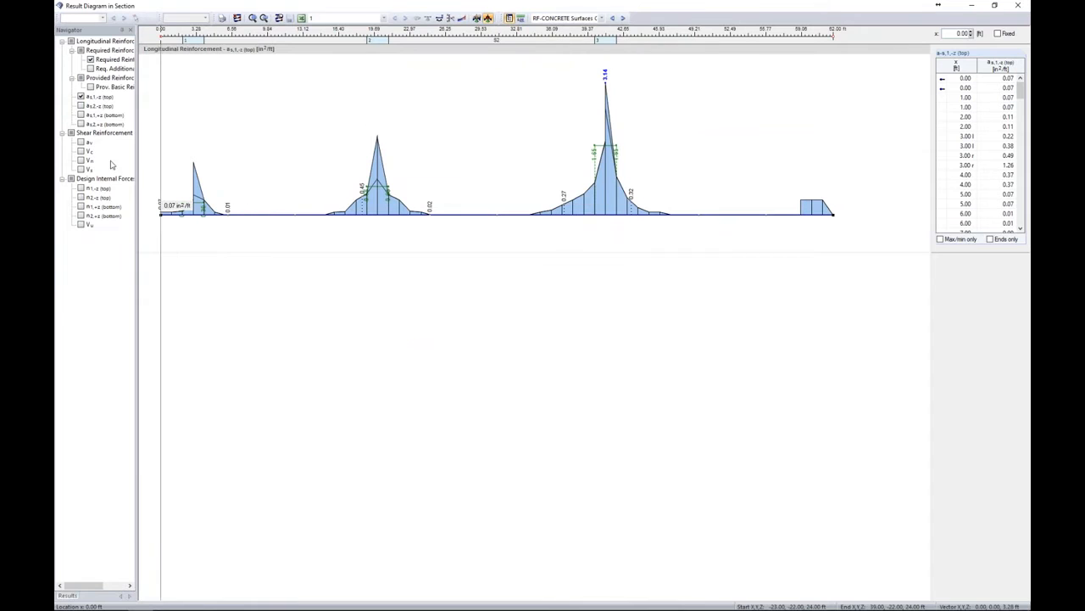
{"action": "left_click", "coordinate": [81, 105]}
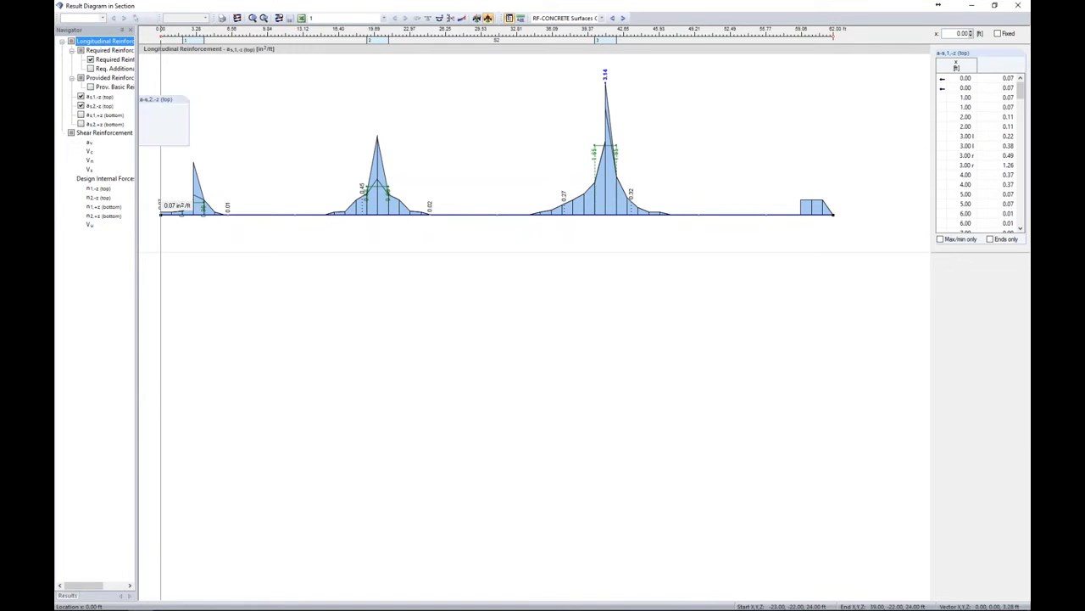
{"action": "left_click", "coordinate": [1017, 5]}
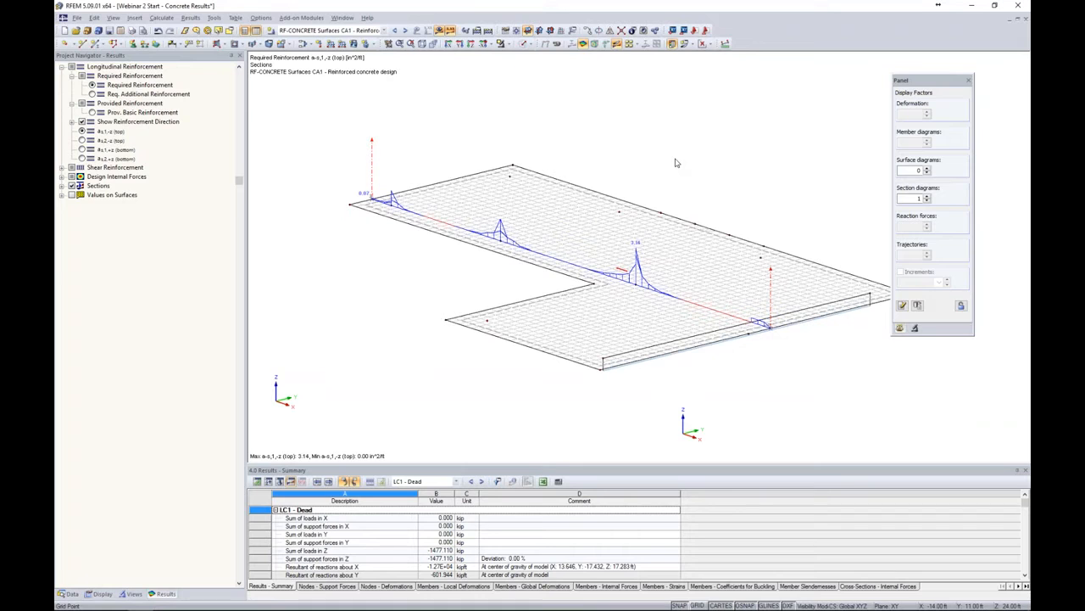
Examine the section's reinforcement diagrams along the slab in the 3D view
{"action": "middle_click_drag", "start_coordinate": [480, 107], "coordinate": [528, 127]}
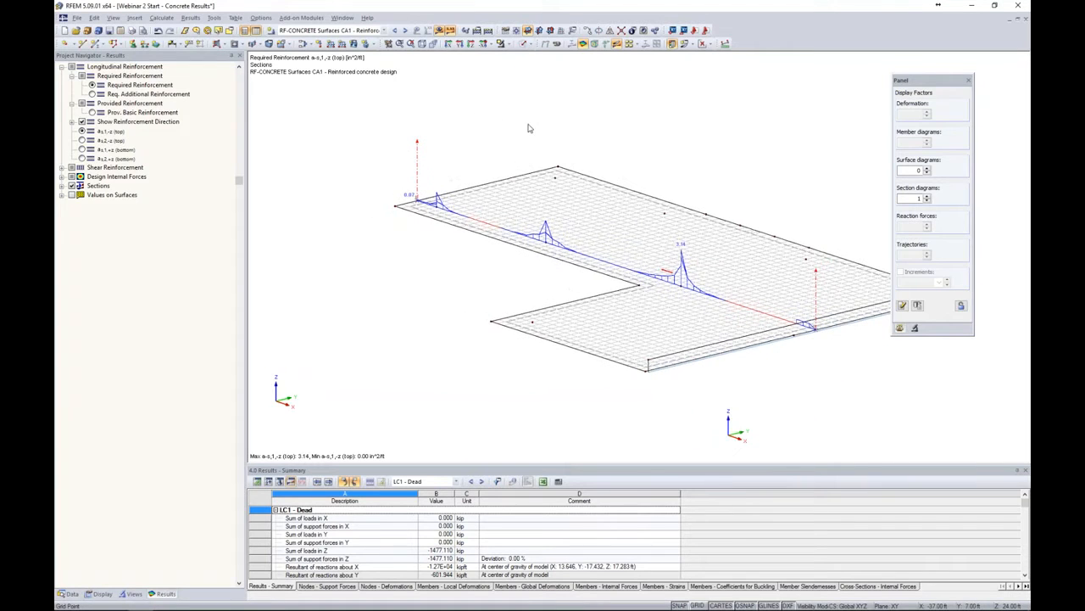
{"action": "middle_click_drag", "start_coordinate": [582, 151], "coordinate": [553, 148]}
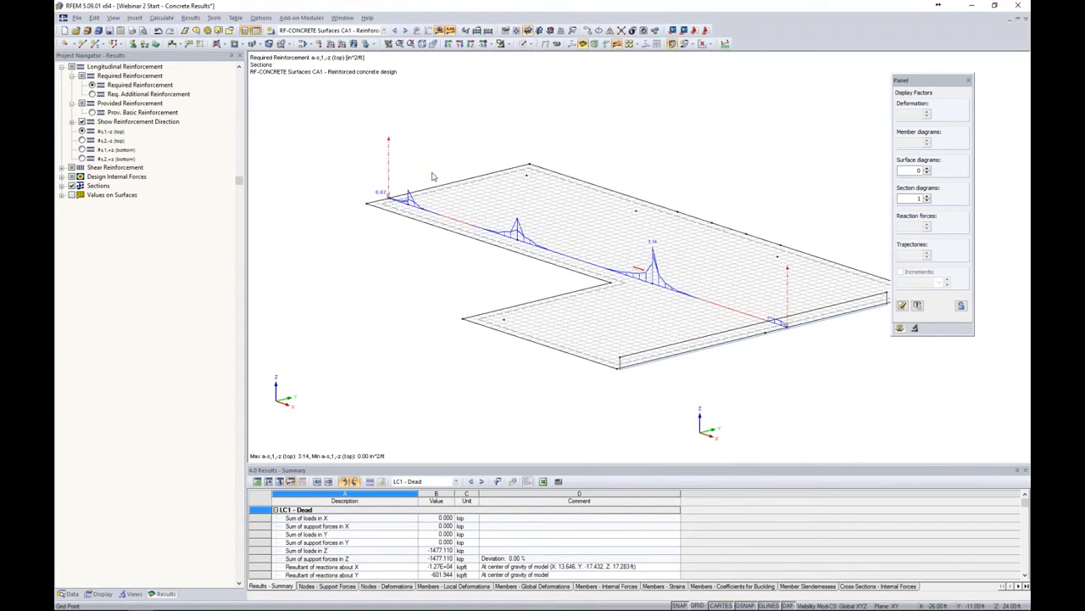
{"action": "scroll", "coordinate": [431, 176], "scroll_direction": "up", "scroll_amount": 3}
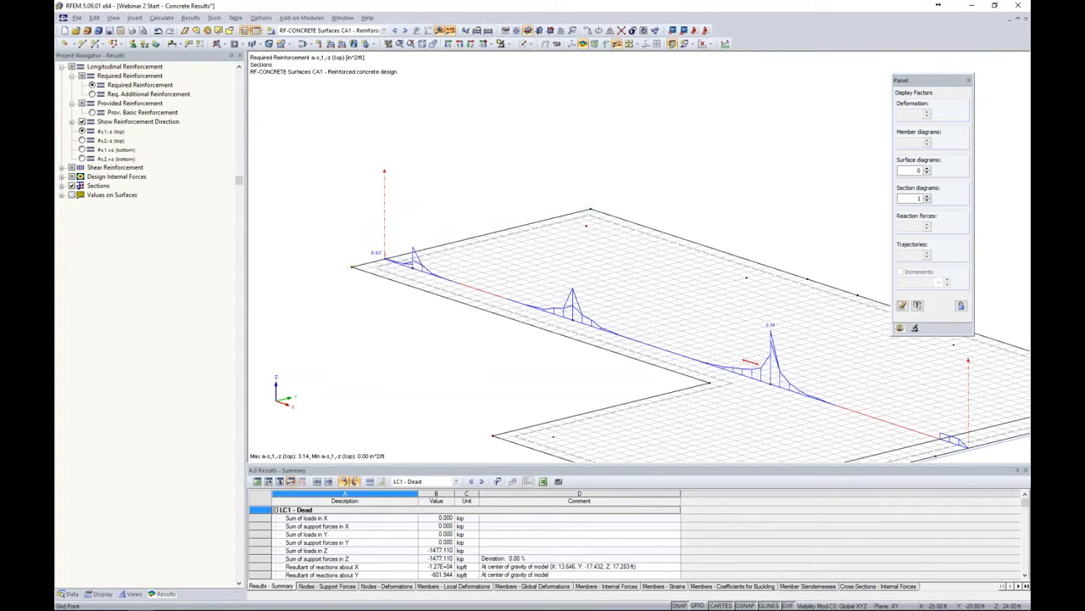
{"action": "left_click", "coordinate": [586, 225]}
{"action": "middle_click_drag", "start_coordinate": [705, 407], "coordinate": [582, 341]}
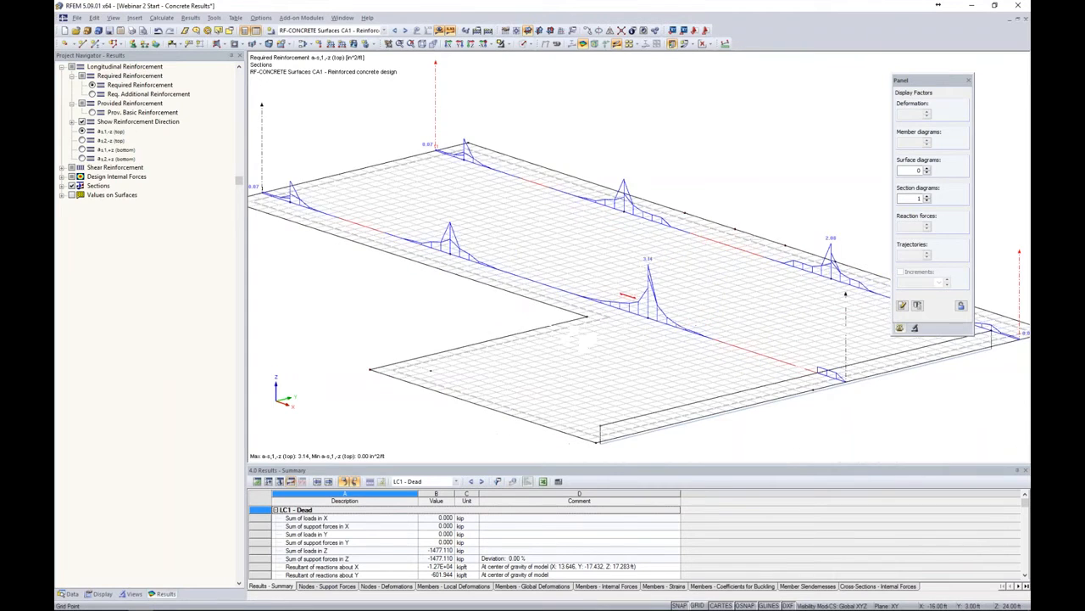
{"action": "scroll", "coordinate": [602, 159], "scroll_direction": "down", "scroll_amount": 3}
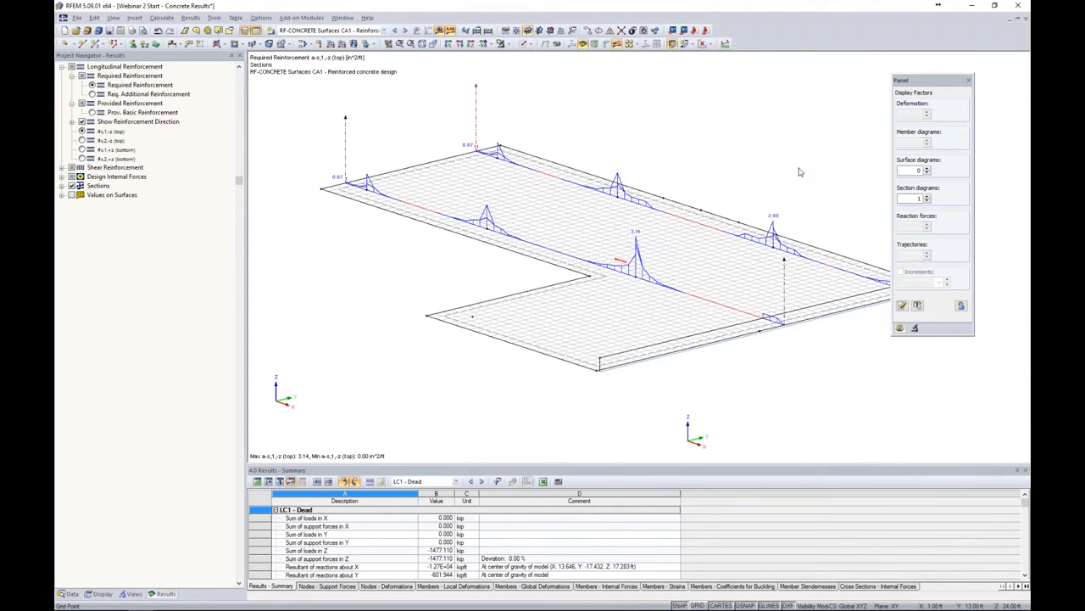
{"action": "mouse_move", "coordinate": [702, 136]}
{"action": "middle_mouse_down"}
{"action": "mouse_move", "coordinate": [740, 147]}
{"action": "mouse_move", "coordinate": [705, 134]}
{"action": "middle_mouse_up"}
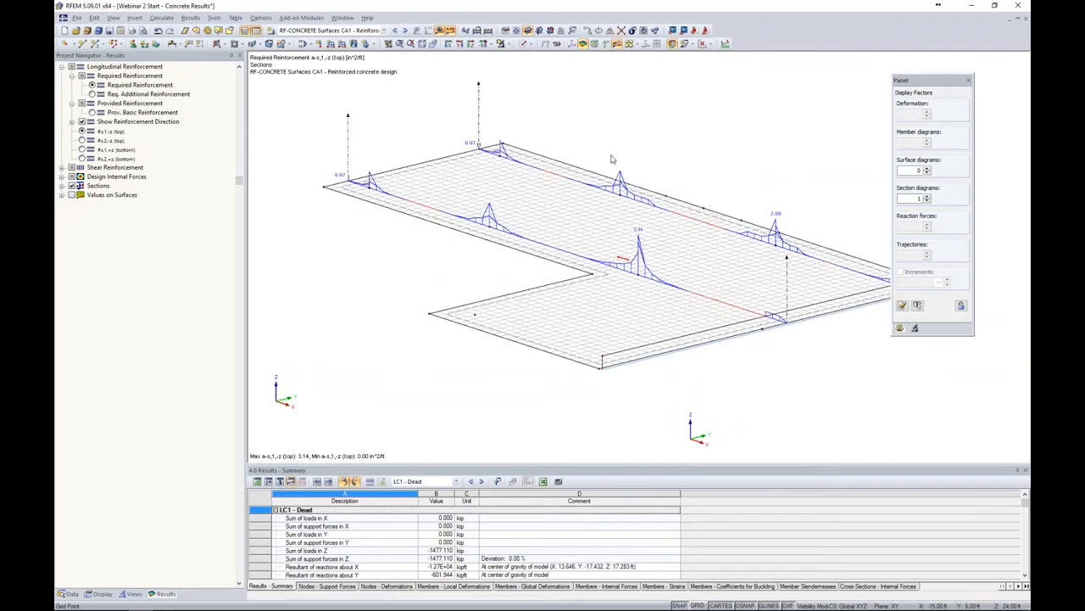
Browse the defined sections in the data navigator
{"action": "left_click", "coordinate": [68, 593]}
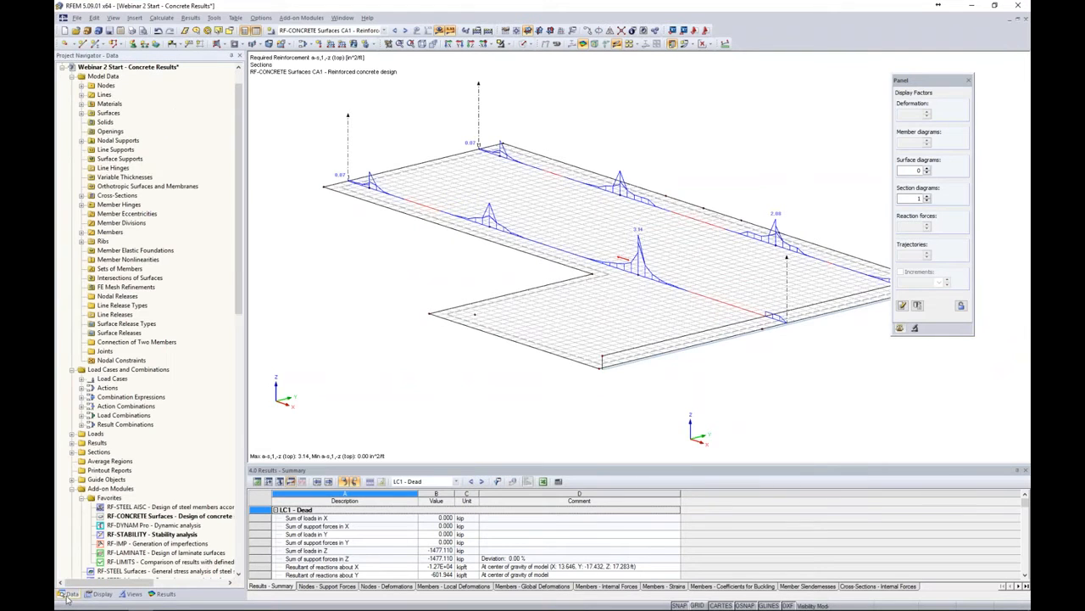
{"action": "scroll", "coordinate": [136, 449], "scroll_direction": "down", "scroll_amount": 4}
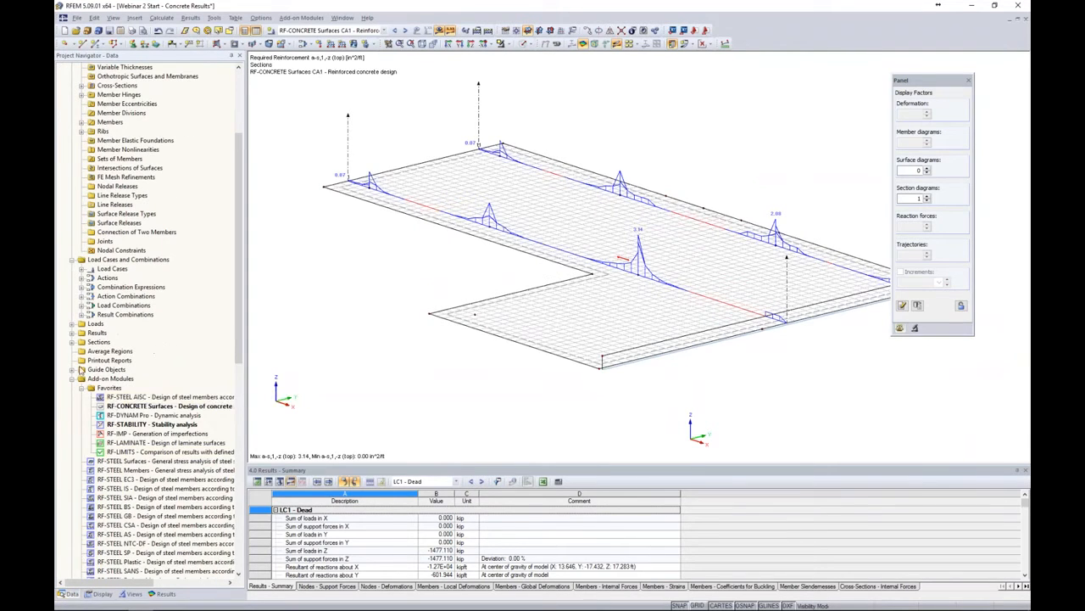
{"action": "left_click", "coordinate": [72, 343]}
{"action": "left_click", "coordinate": [101, 351]}
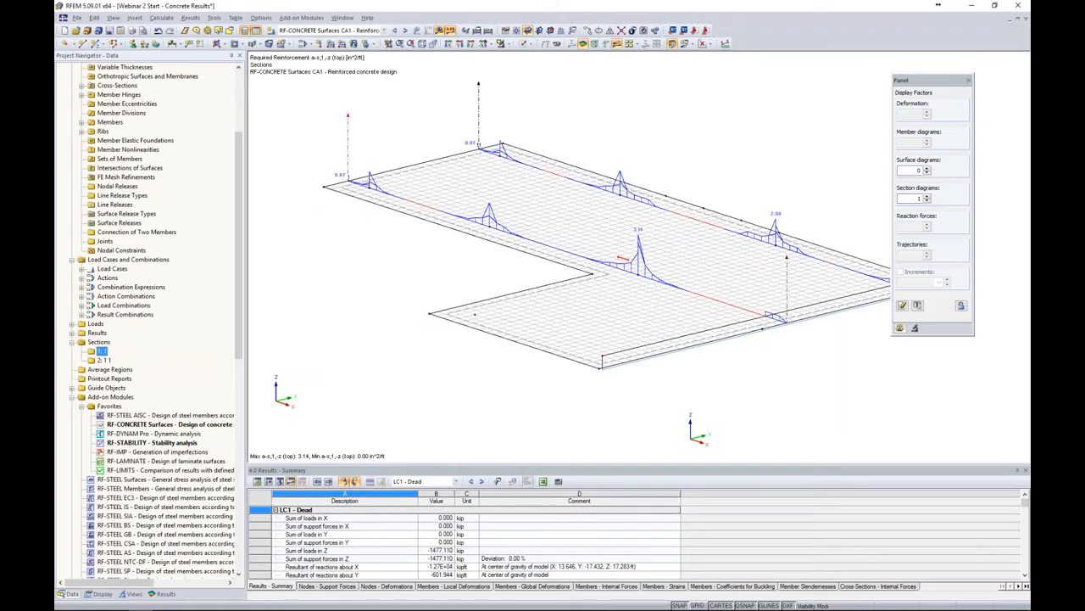
{"action": "left_click", "coordinate": [103, 362]}
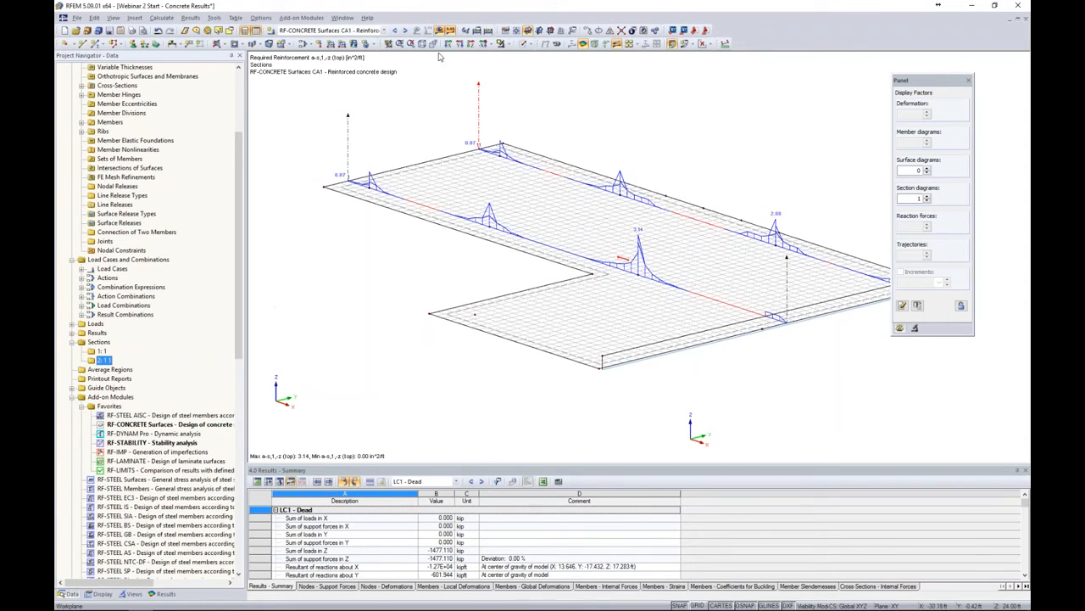
Start a new average region and assign it to surface 2
{"action": "left_click", "coordinate": [110, 369]}
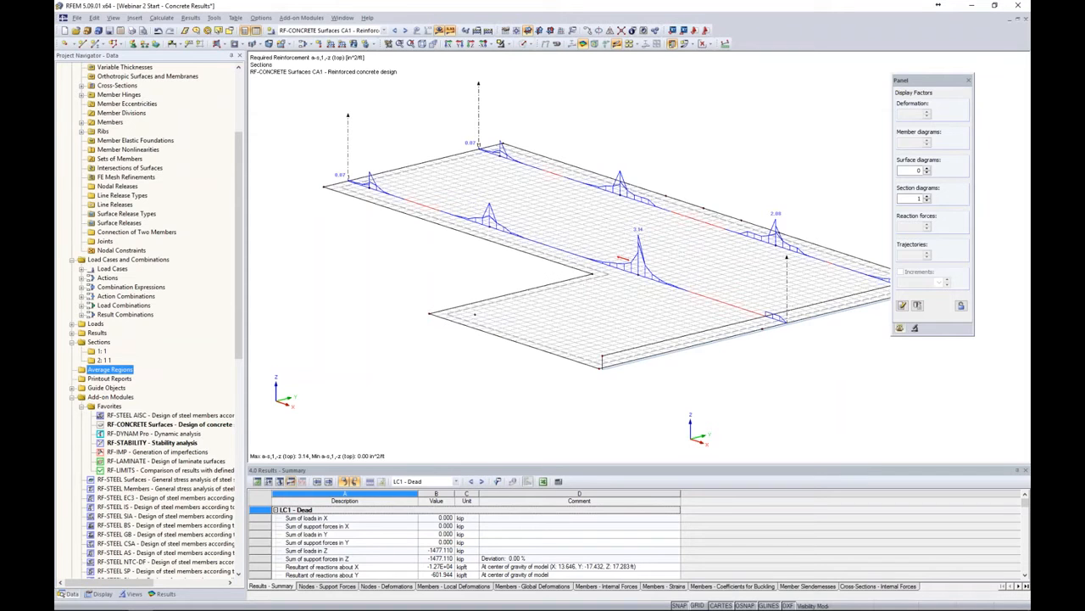
{"action": "right_click", "coordinate": [114, 370]}
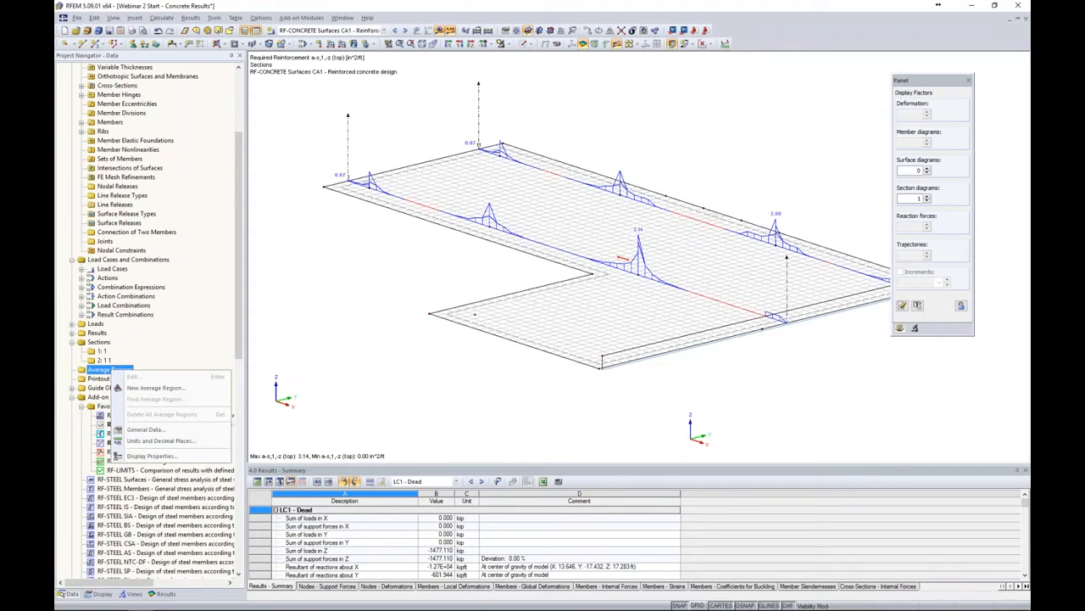
{"action": "left_click", "coordinate": [148, 387]}
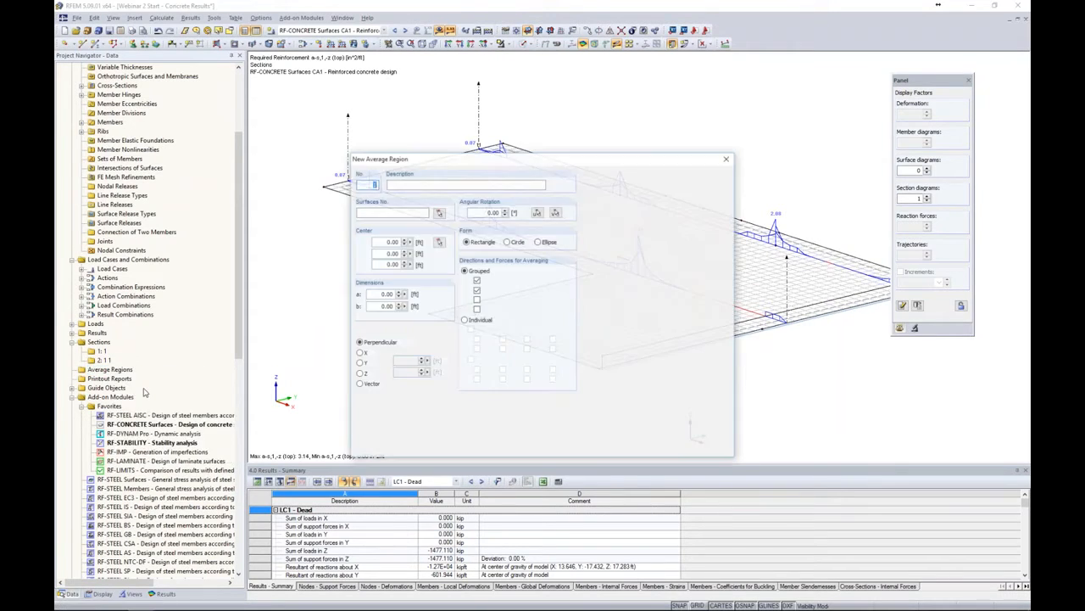
{"action": "left_click_drag", "start_coordinate": [545, 143], "coordinate": [571, 139]}
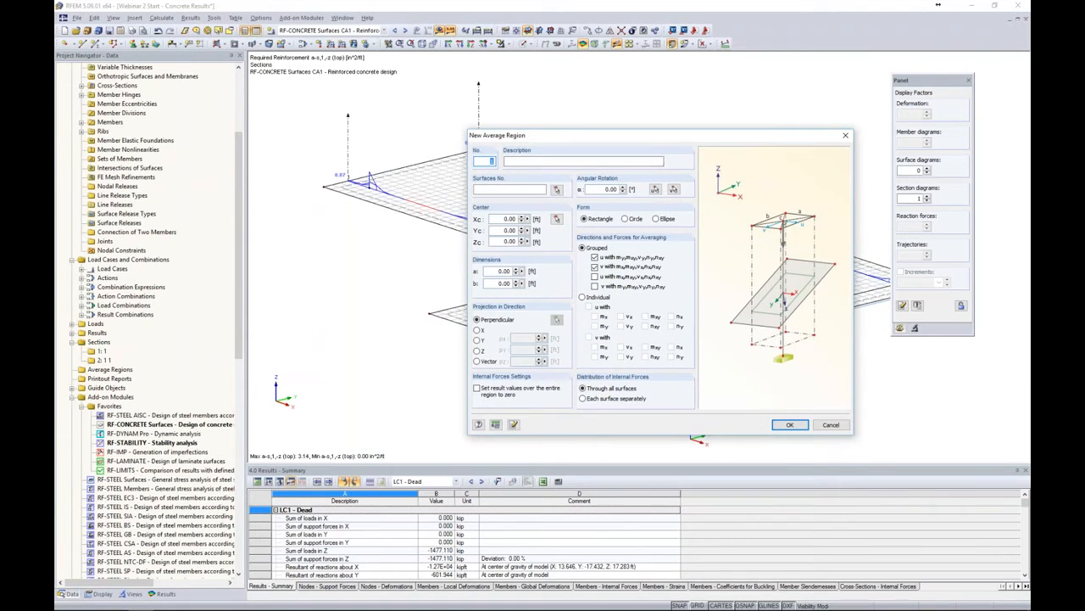
{"action": "left_click", "coordinate": [556, 189]}
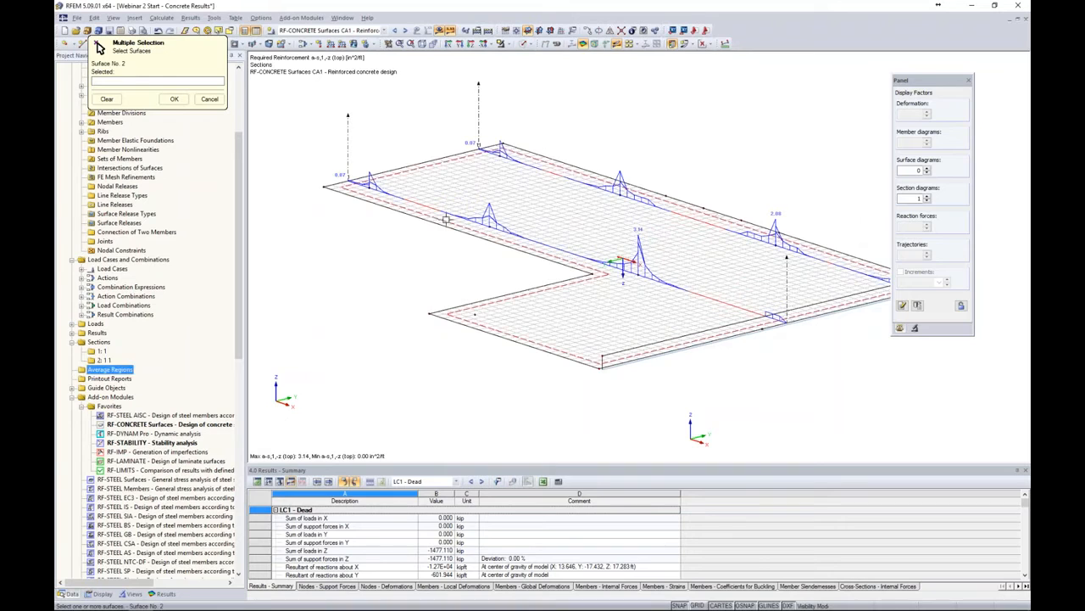
{"action": "left_click", "coordinate": [174, 98]}
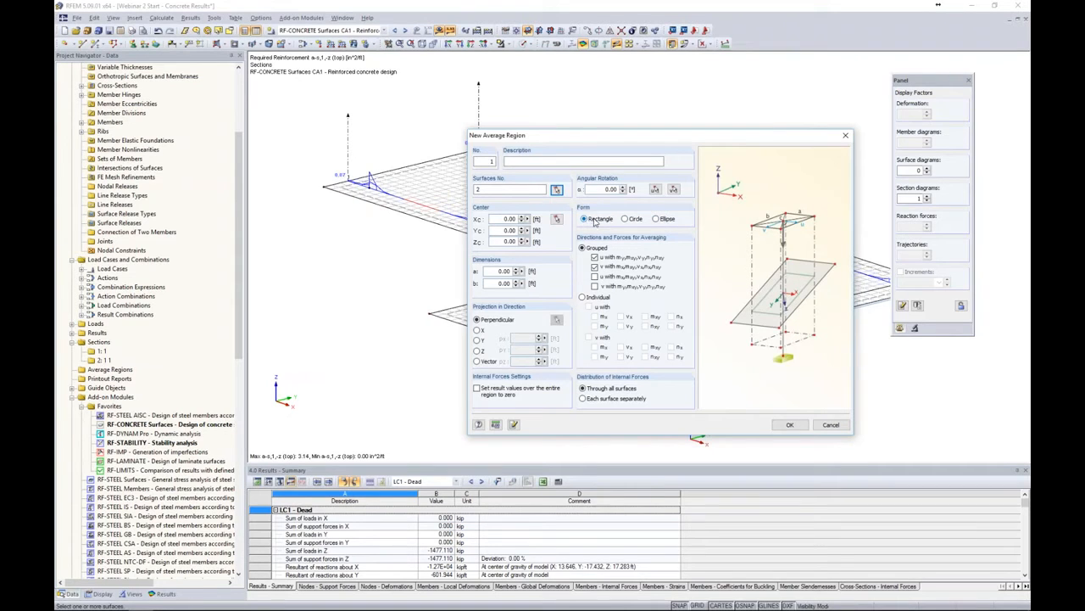
Compare the rectangle, circle and ellipse form options for the average region, keeping rectangle
{"action": "left_click", "coordinate": [626, 219]}
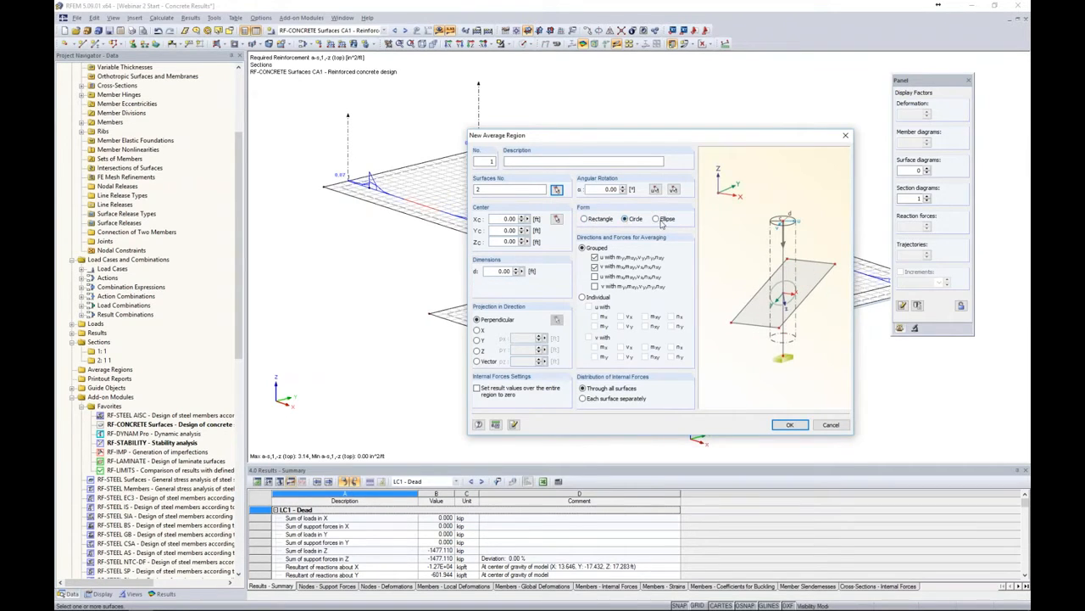
{"action": "left_click", "coordinate": [658, 220]}
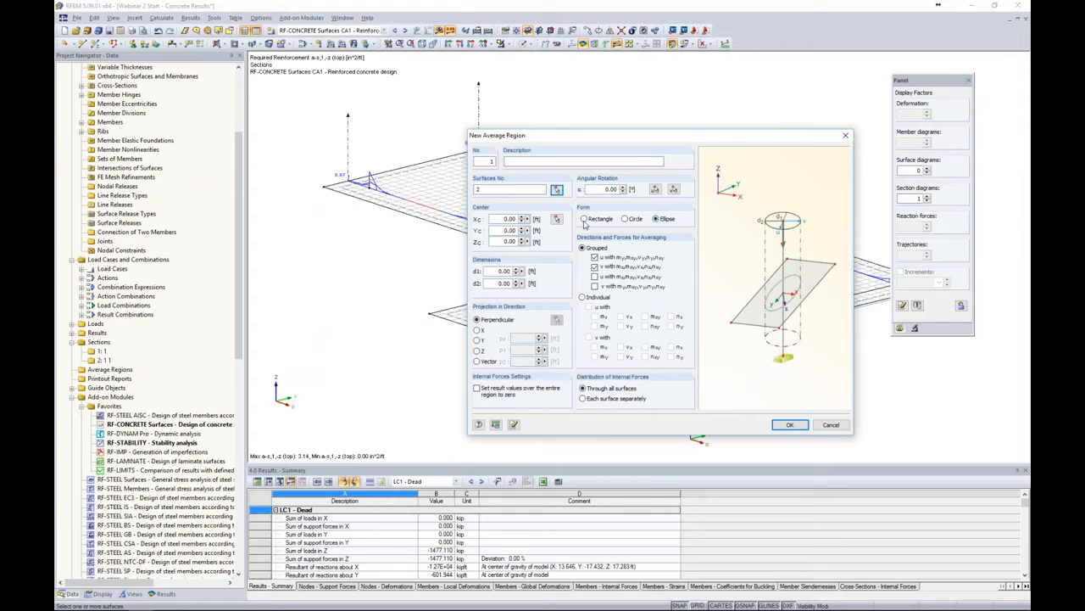
{"action": "left_click", "coordinate": [585, 220]}
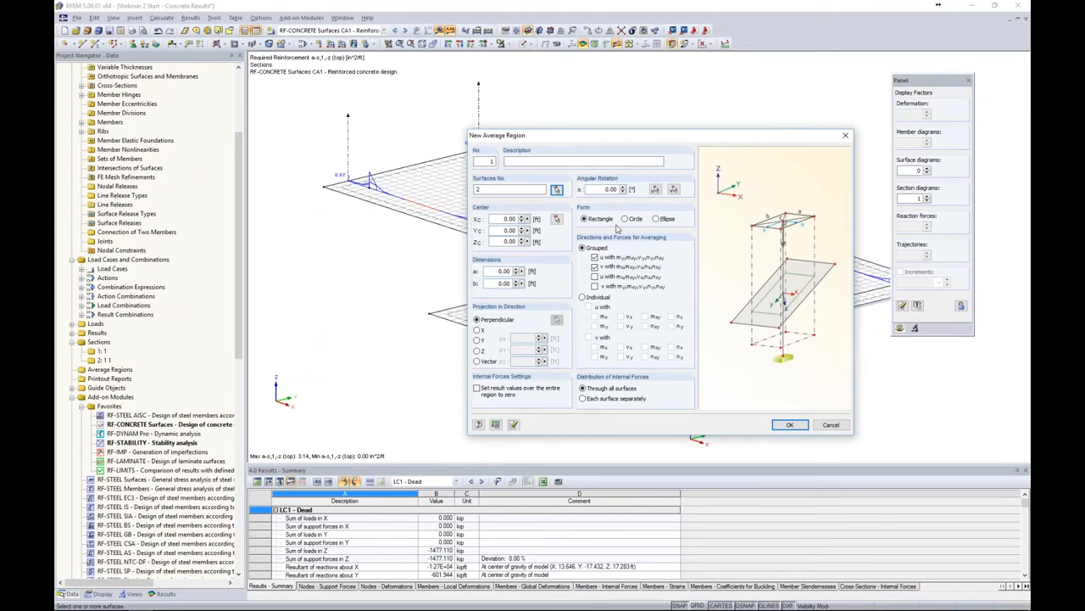
{"action": "left_click", "coordinate": [625, 220]}
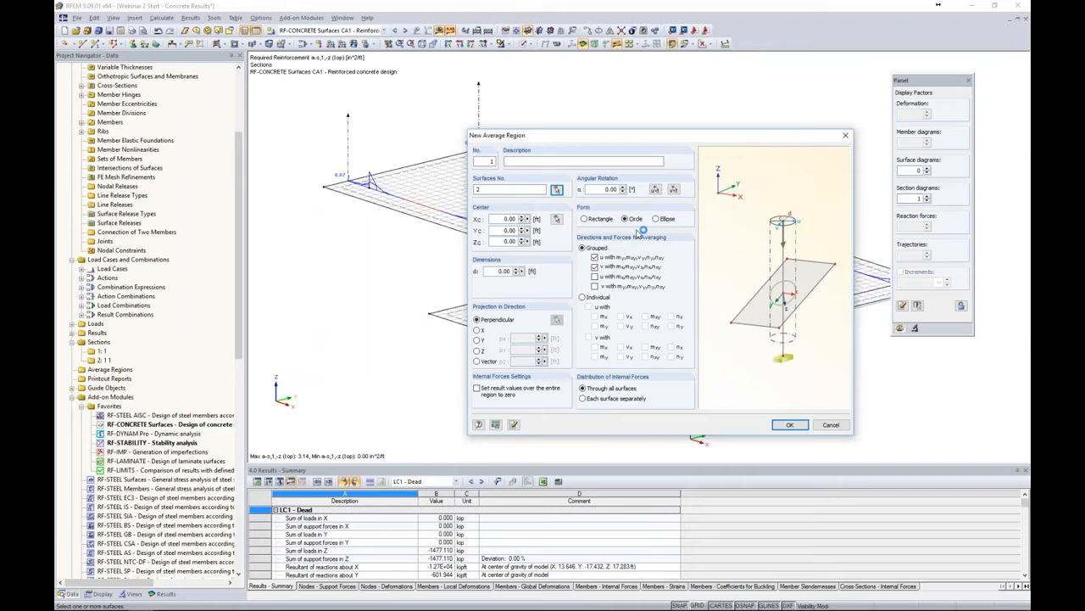
{"action": "left_click", "coordinate": [585, 220]}
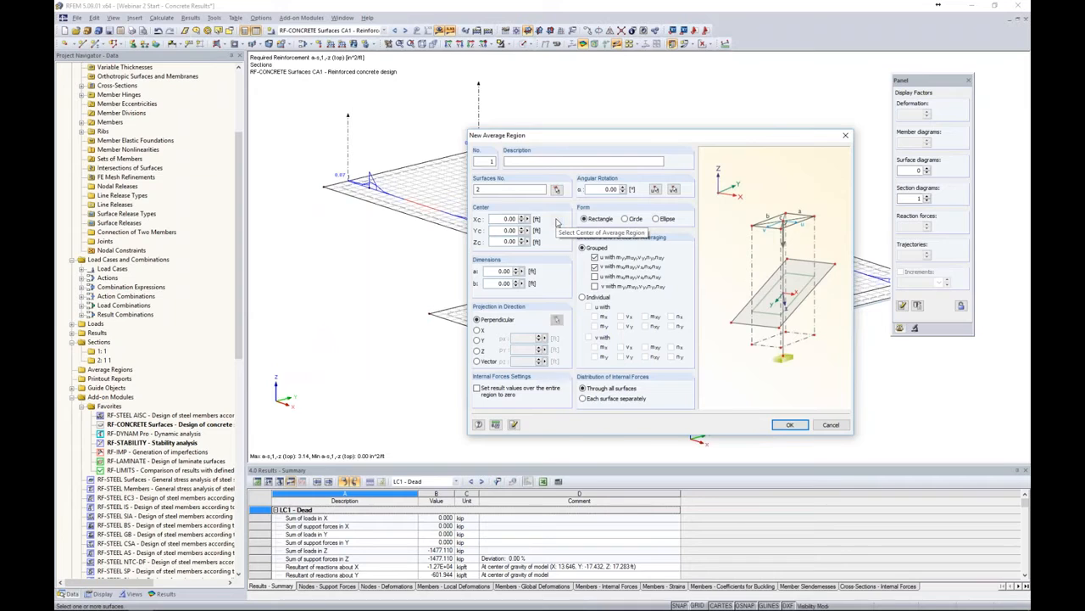
Center the region on the slab node at X -20, Y -22 ft and set both dimensions a and b to 2 ft
{"action": "left_click", "coordinate": [557, 219]}
{"action": "left_click", "coordinate": [370, 186]}
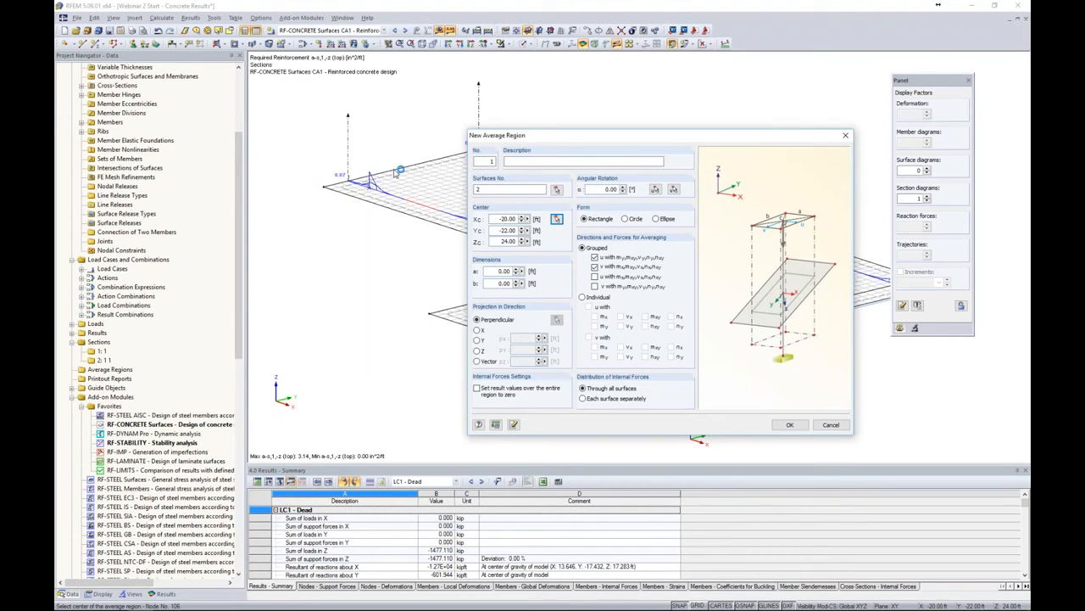
{"action": "left_click", "coordinate": [505, 270]}
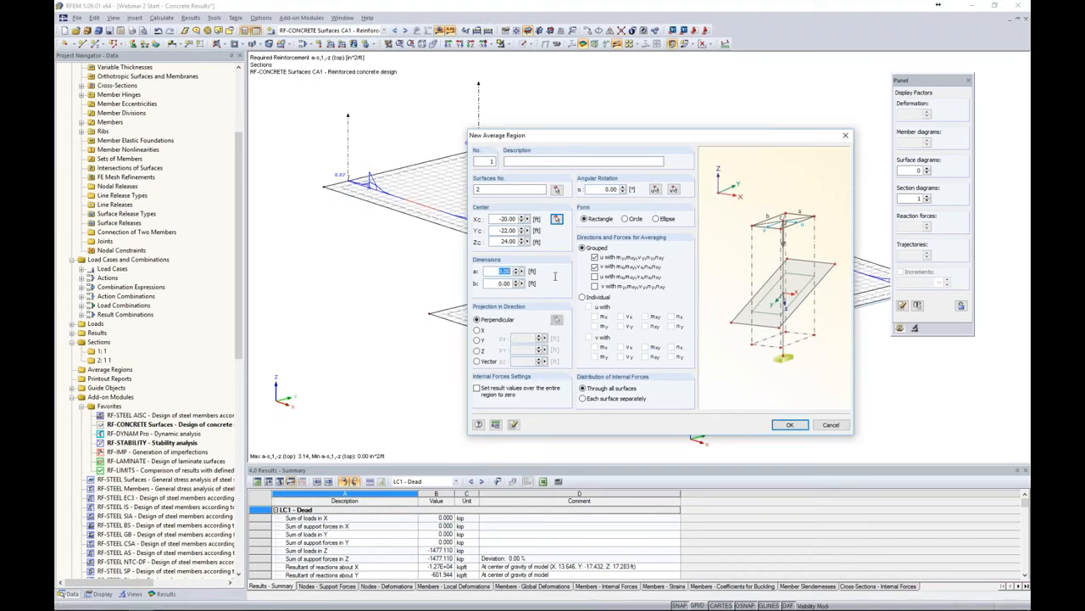
{"action": "type", "text": "2"}
{"action": "key", "text": "Tab"}
{"action": "type", "text": "2"}
Include the remaining grouped averaging directions, distribute internal forces to each surface separately, and create the region
{"action": "left_click", "coordinate": [595, 286]}
{"action": "left_click", "coordinate": [595, 277]}
{"action": "left_click", "coordinate": [582, 297]}
{"action": "left_click", "coordinate": [583, 248]}
{"action": "left_click", "coordinate": [583, 399]}
{"action": "left_click", "coordinate": [789, 425]}
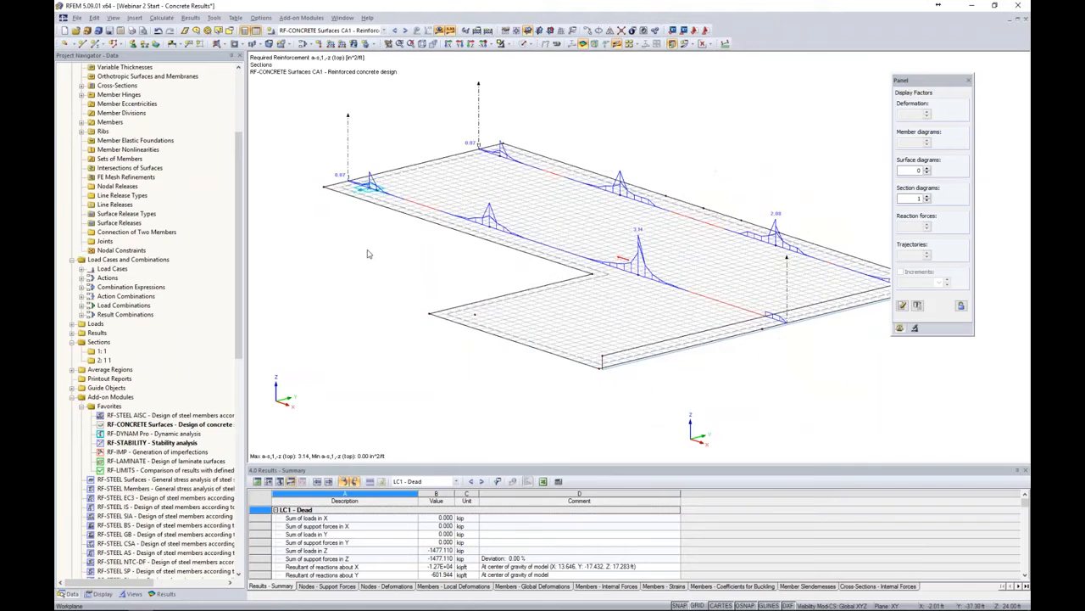
Switch the displayed results to load combination CO2 - 1.2D + 1.6L
{"action": "middle_click_drag", "start_coordinate": [371, 244], "coordinate": [416, 281]}
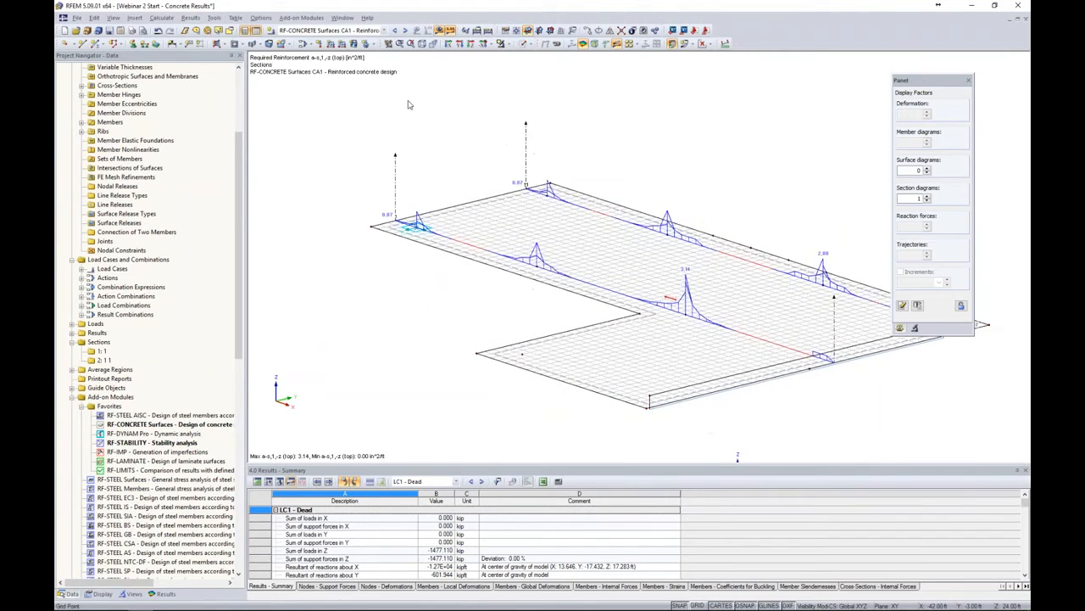
{"action": "left_click", "coordinate": [383, 30]}
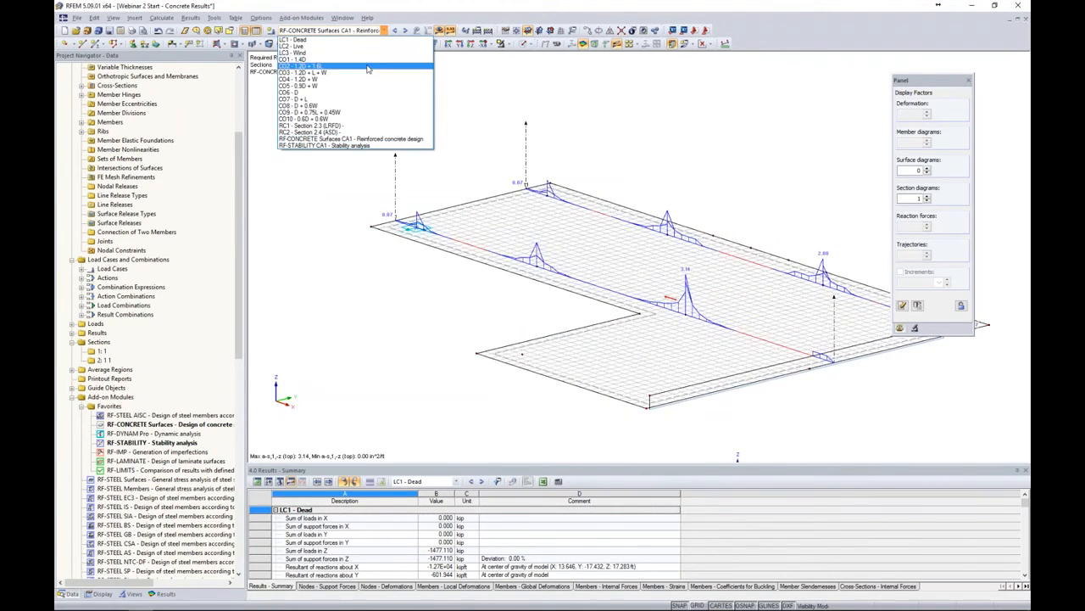
{"action": "left_click", "coordinate": [367, 67]}
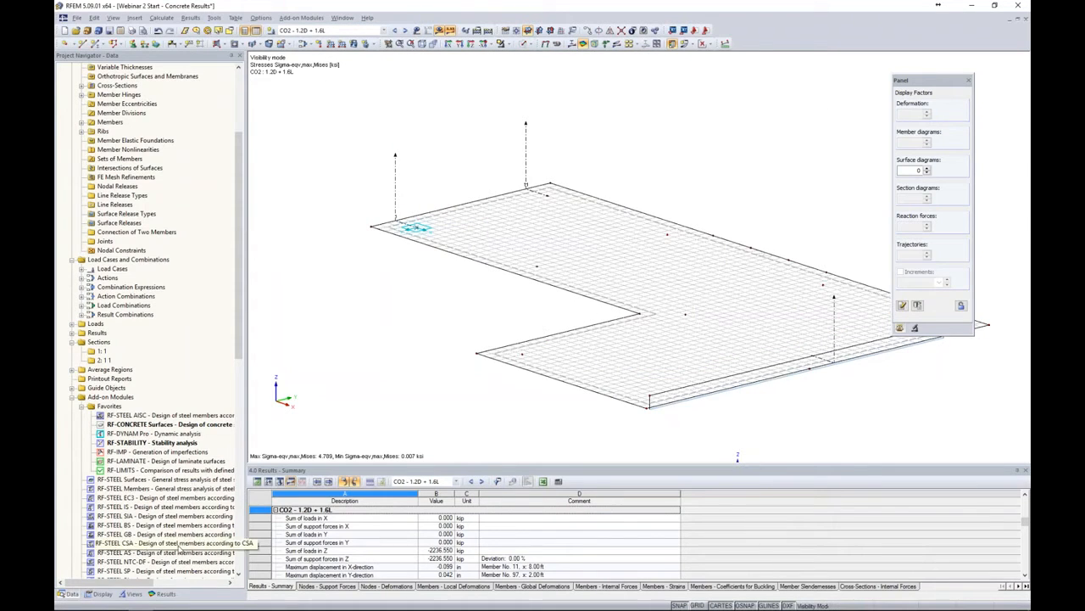
Display the section diagrams and show the basic internal force mx on the slab
{"action": "left_click", "coordinate": [160, 593]}
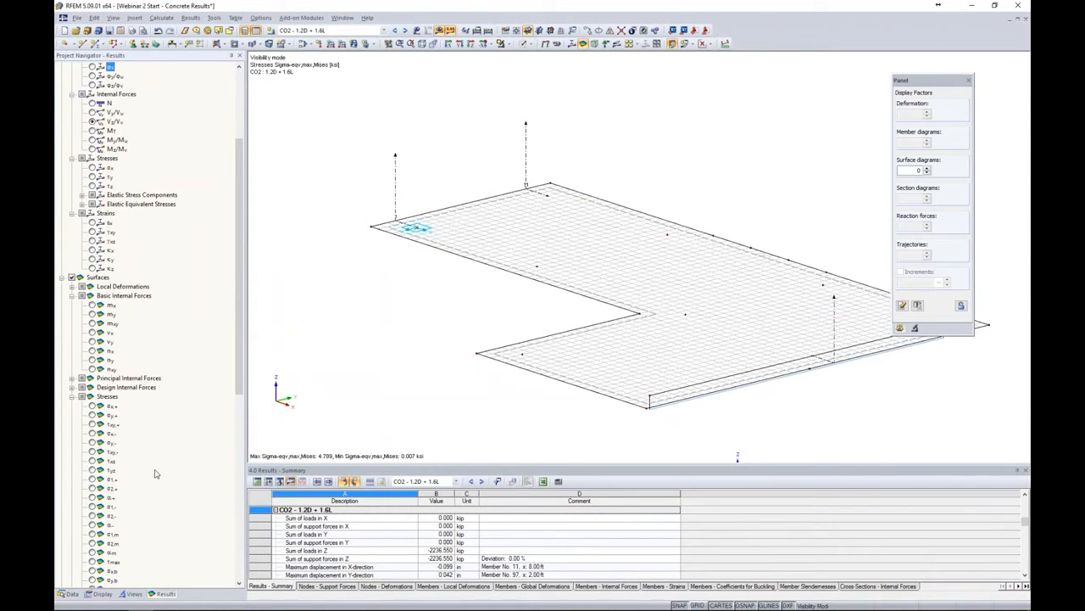
{"action": "scroll", "coordinate": [155, 473], "scroll_direction": "down", "scroll_amount": 14}
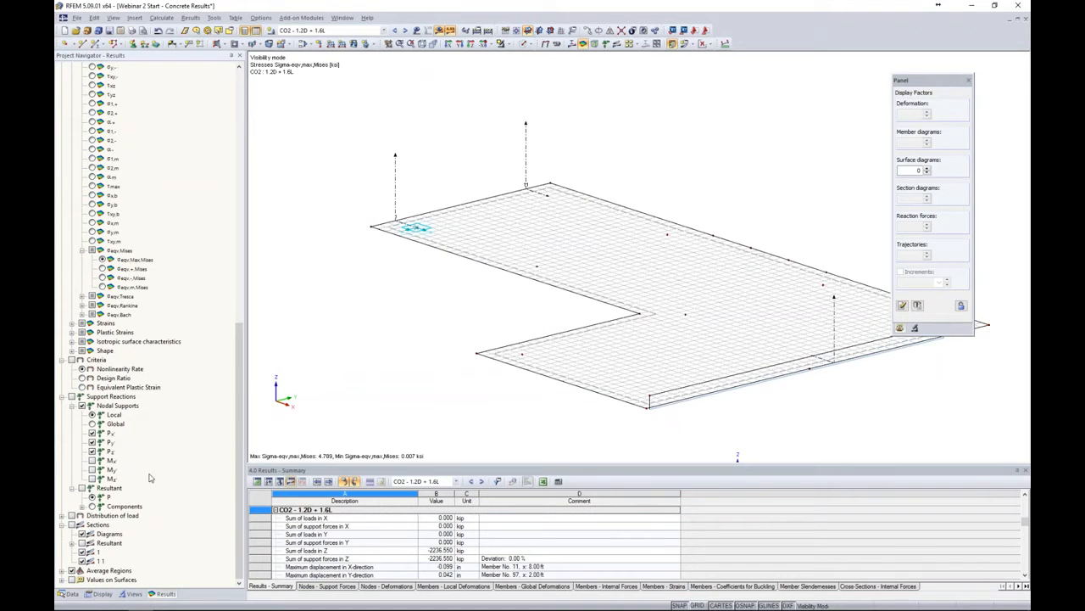
{"action": "left_click", "coordinate": [72, 525]}
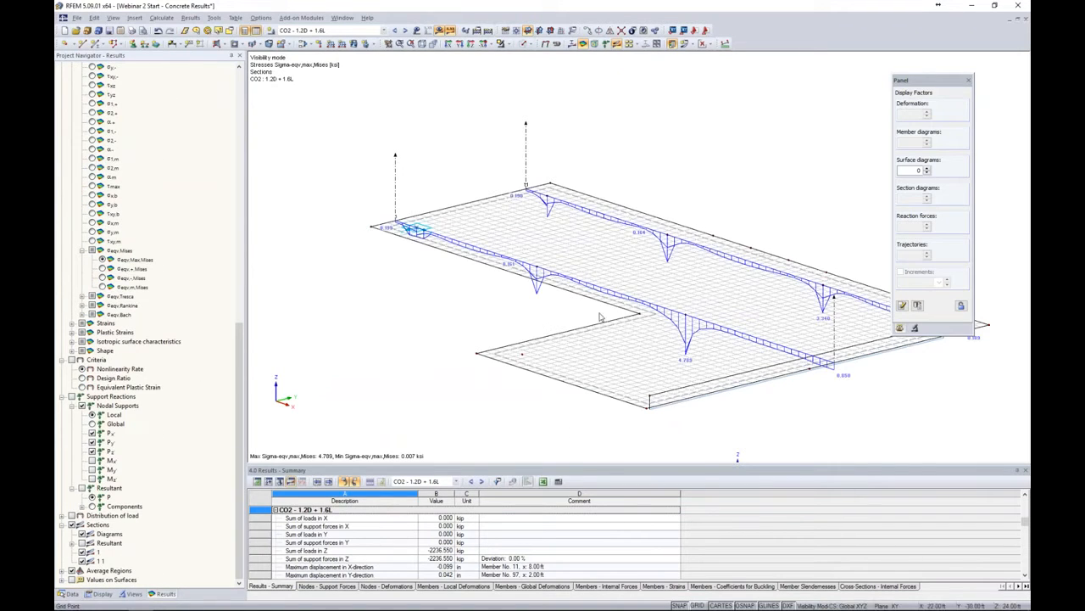
{"action": "scroll", "coordinate": [92, 218], "scroll_direction": "up", "scroll_amount": 10}
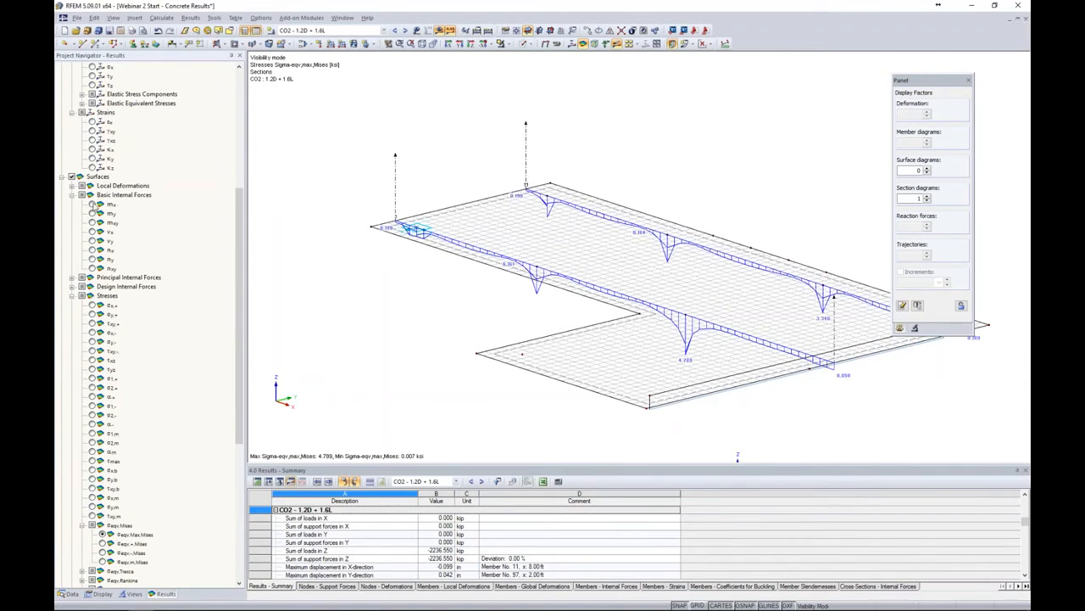
{"action": "left_click", "coordinate": [92, 205]}
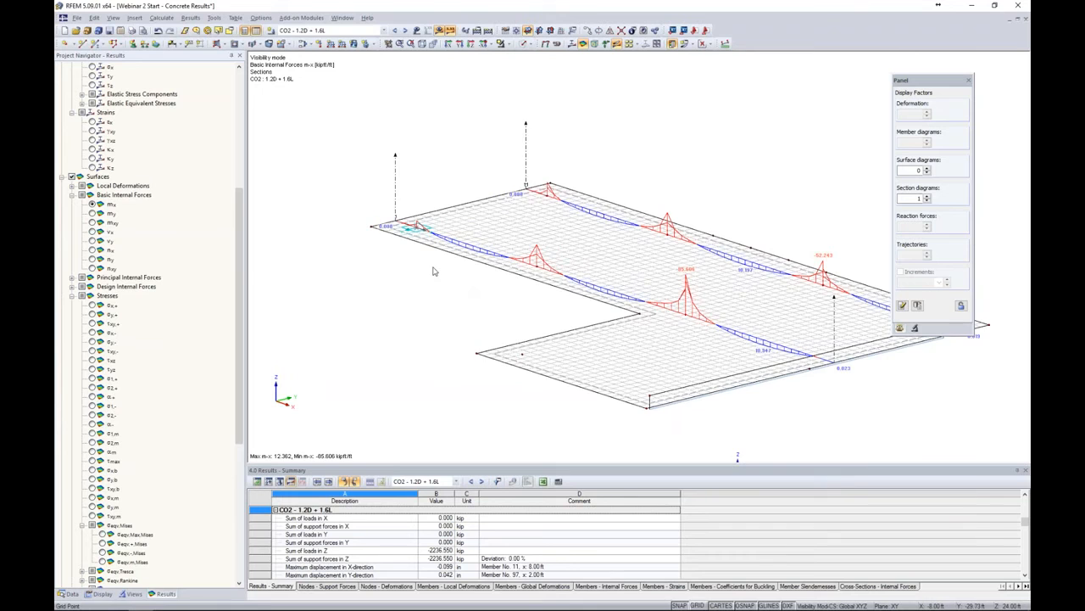
Copy the average region into the slab interior, accepting deletion of the existing results
{"action": "scroll", "coordinate": [432, 266], "scroll_direction": "up", "scroll_amount": 3}
{"action": "left_click", "coordinate": [412, 244]}
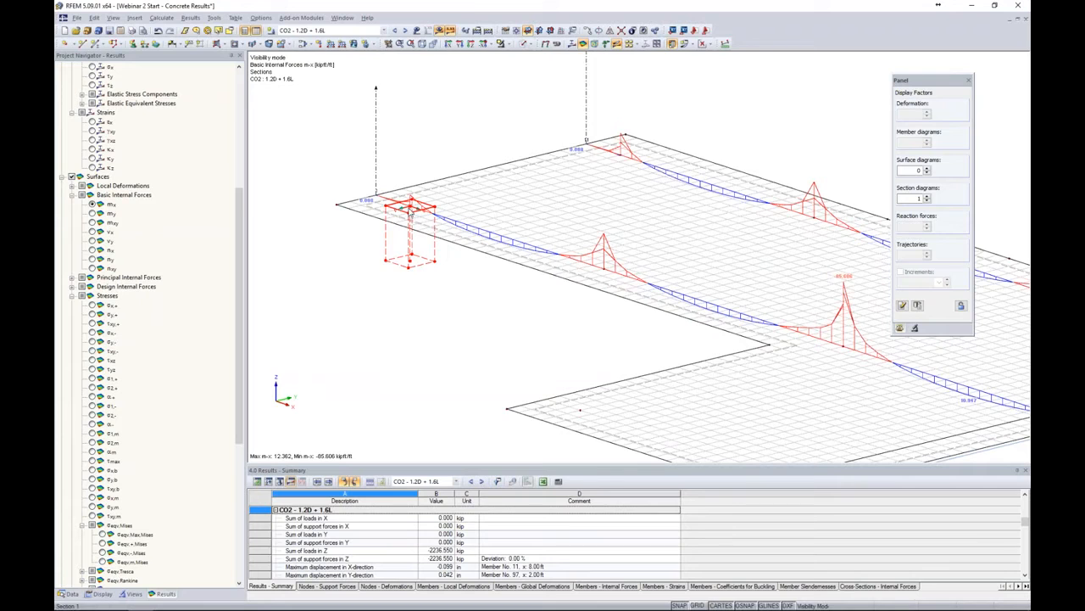
{"action": "left_click_drag", "start_coordinate": [410, 217], "coordinate": [606, 276]}
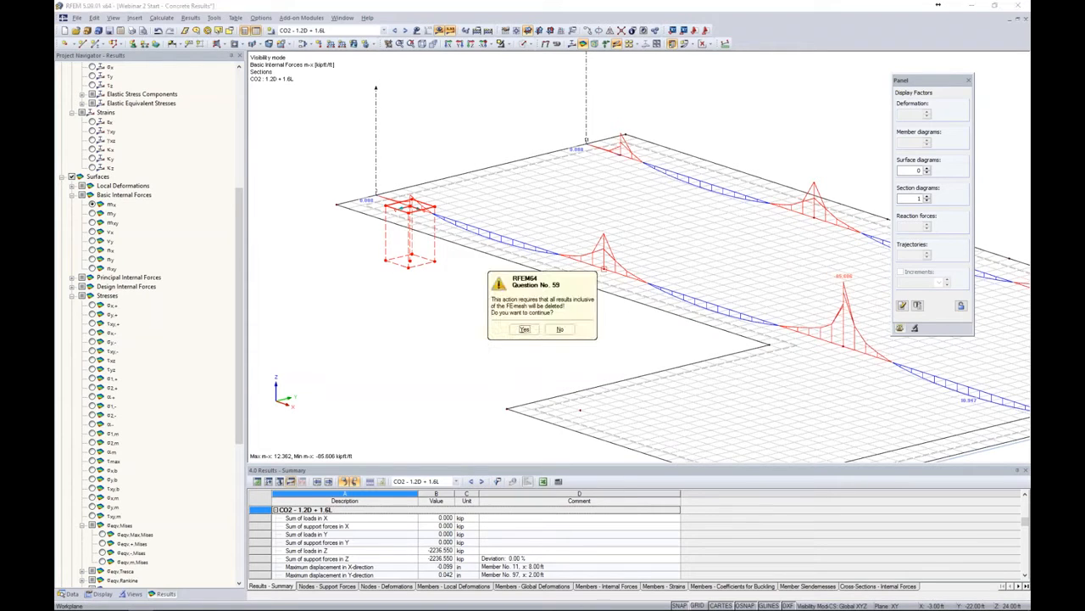
{"action": "left_click", "coordinate": [523, 332]}
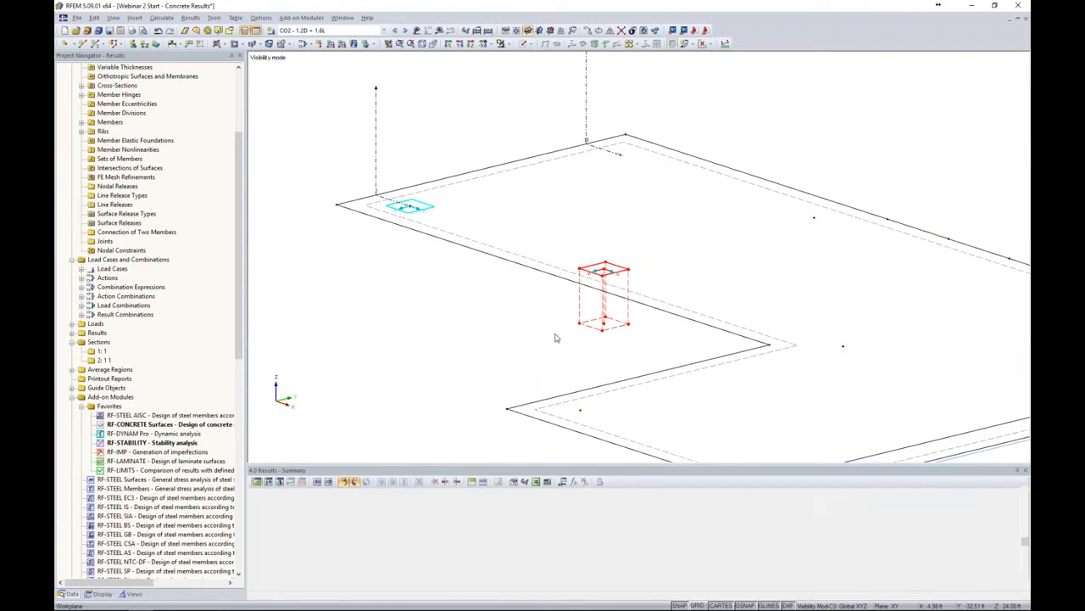
Paste another copy of the average region and place it near the slab's inner corner
{"action": "middle_click_drag", "start_coordinate": [492, 324], "coordinate": [329, 266]}
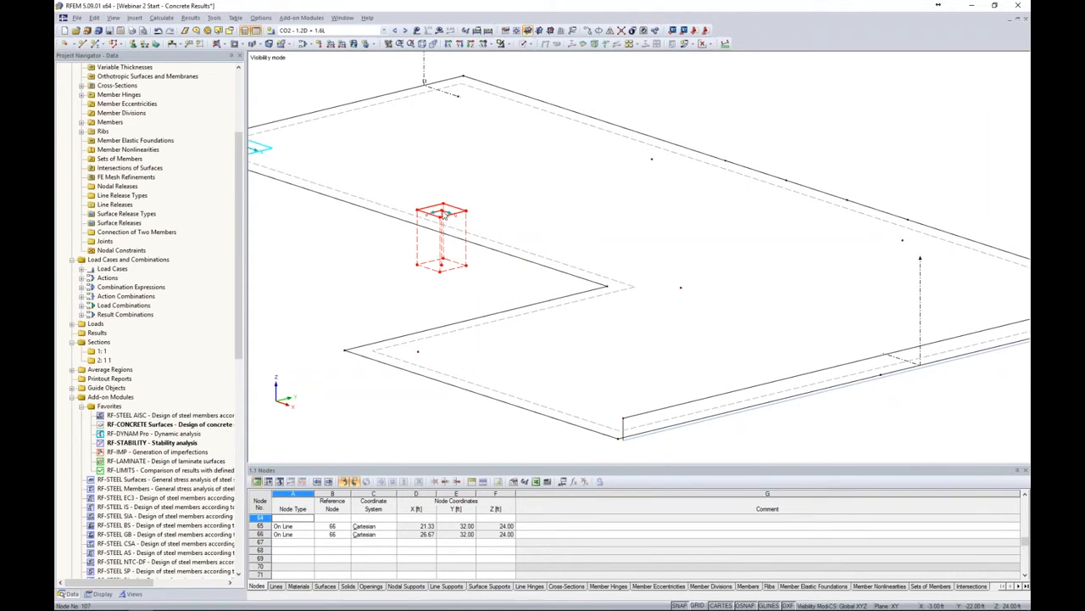
{"action": "key", "text": "ctrl+v"}
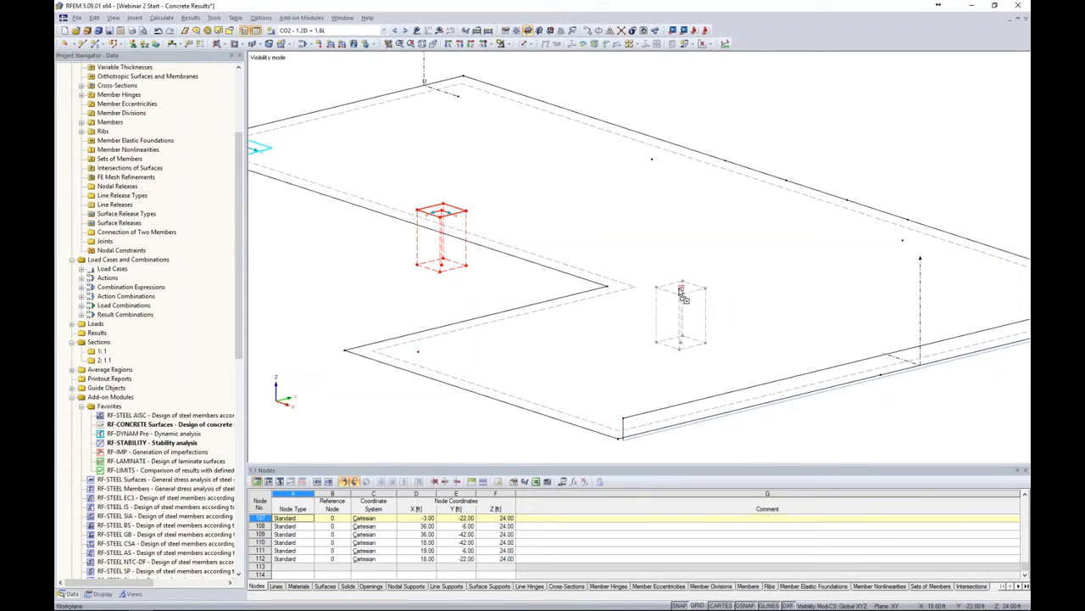
{"action": "left_click", "coordinate": [679, 298]}
Recalculate and display the mx results for CO2 with the new average regions
{"action": "left_click", "coordinate": [438, 30]}
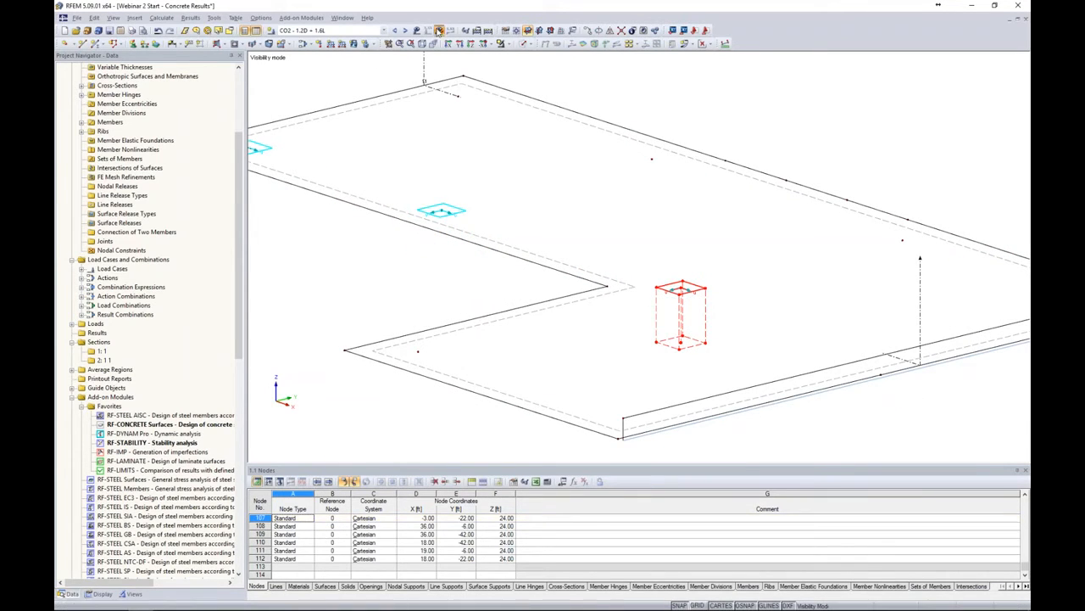
{"action": "left_click", "coordinate": [519, 331]}
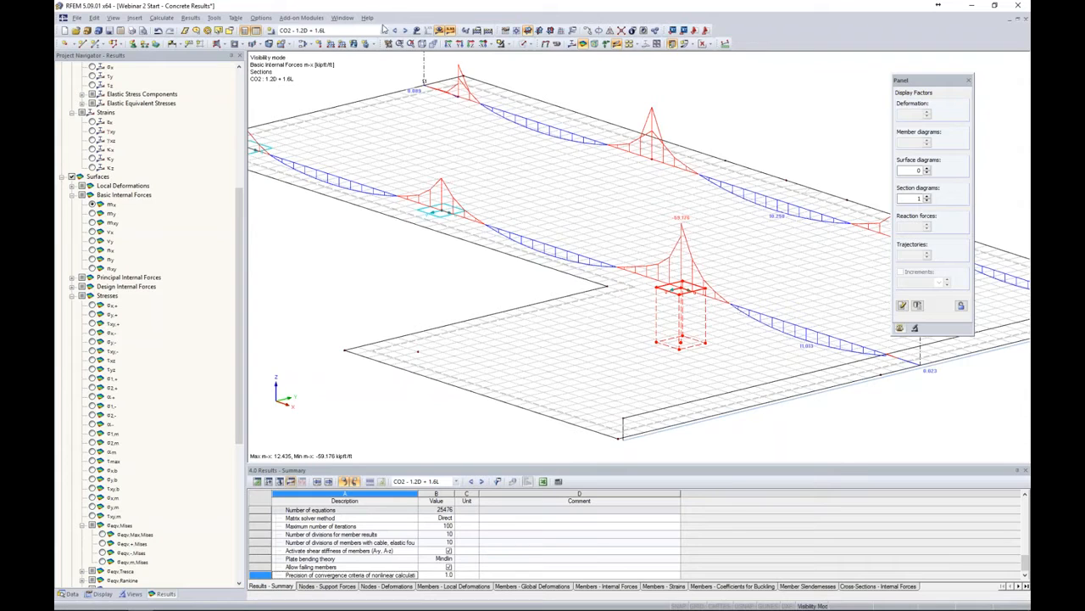
Switch to RF-CONCRETE Surfaces CA1 results and start its calculation
{"action": "left_click", "coordinate": [383, 30]}
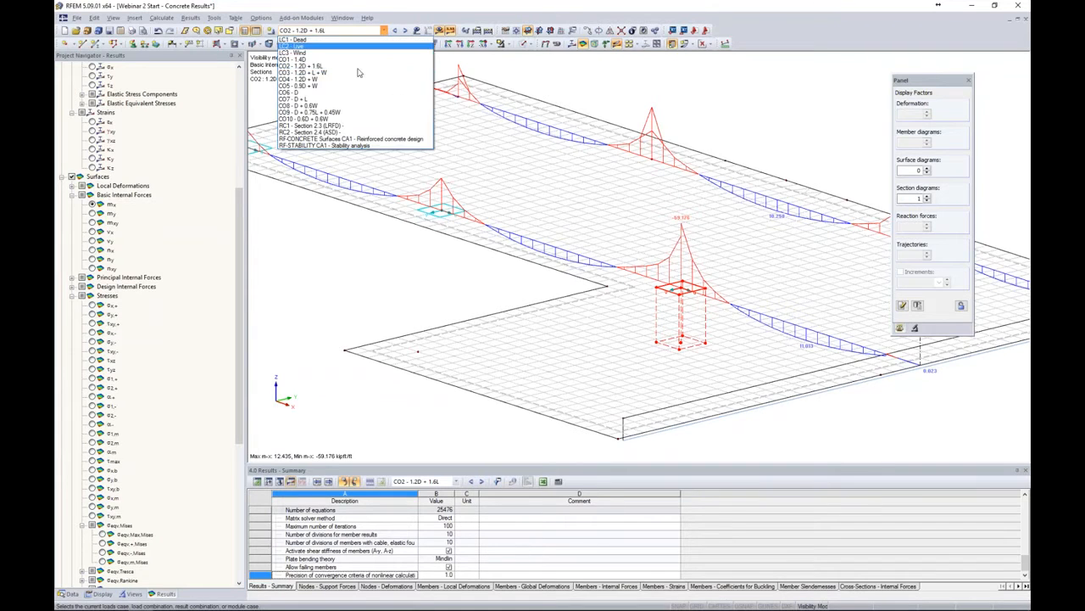
{"action": "left_click", "coordinate": [347, 139]}
{"action": "left_click", "coordinate": [440, 30]}
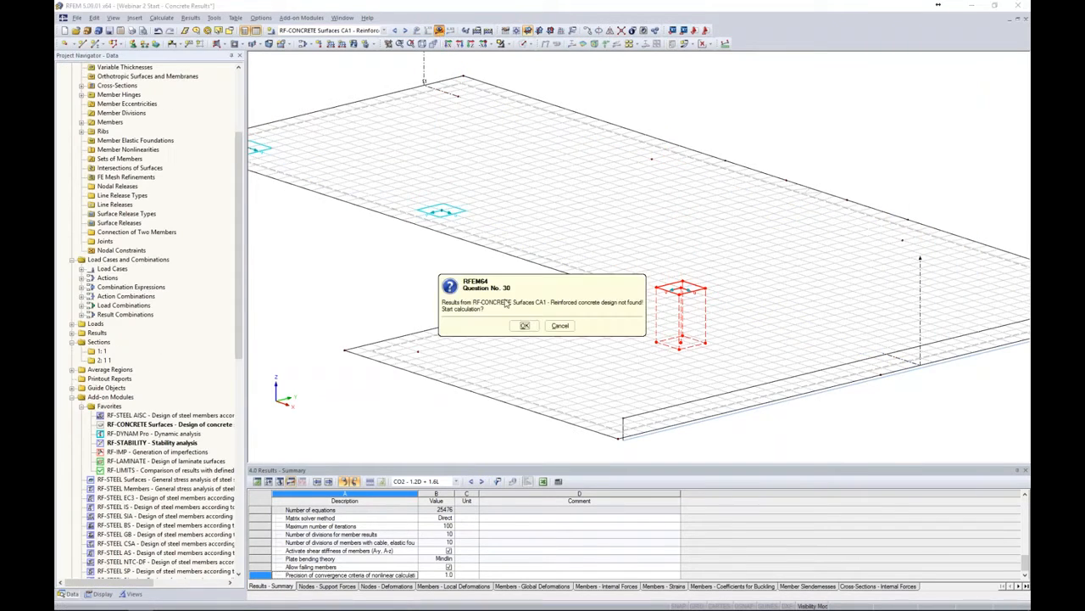
{"action": "left_click", "coordinate": [524, 324]}
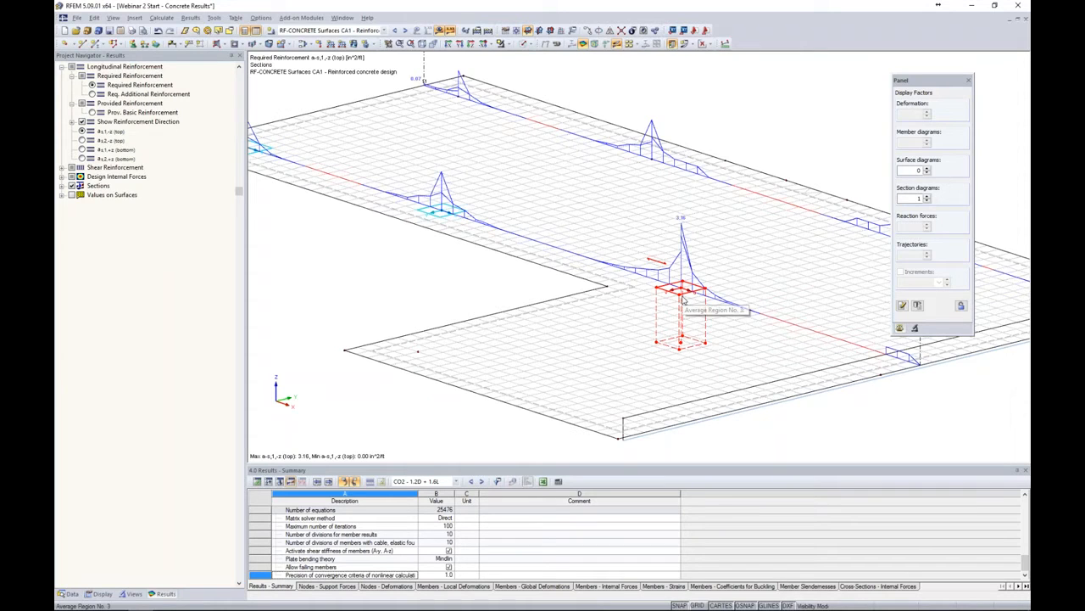
Open the RF-CONCRETE Surfaces module and its calculation details settings
{"action": "left_click", "coordinate": [69, 593]}
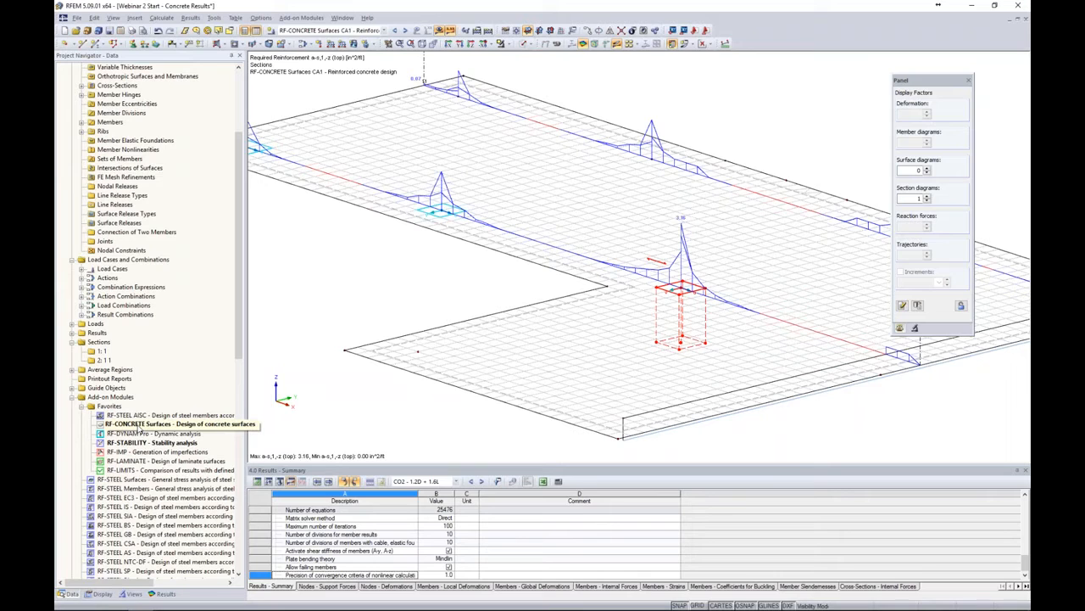
{"action": "double_click", "coordinate": [135, 424]}
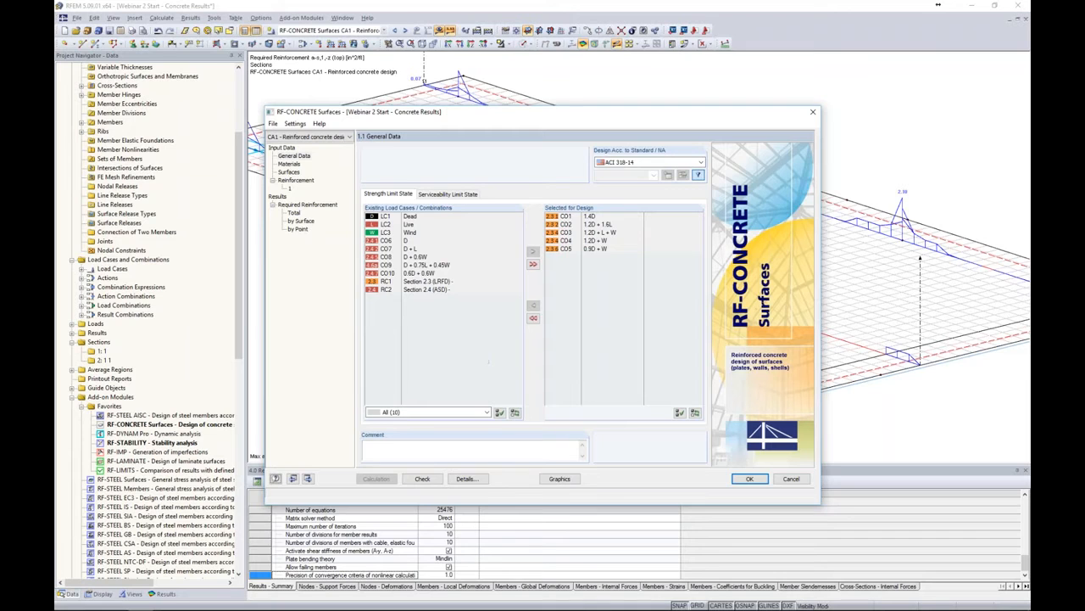
{"action": "left_click", "coordinate": [468, 478]}
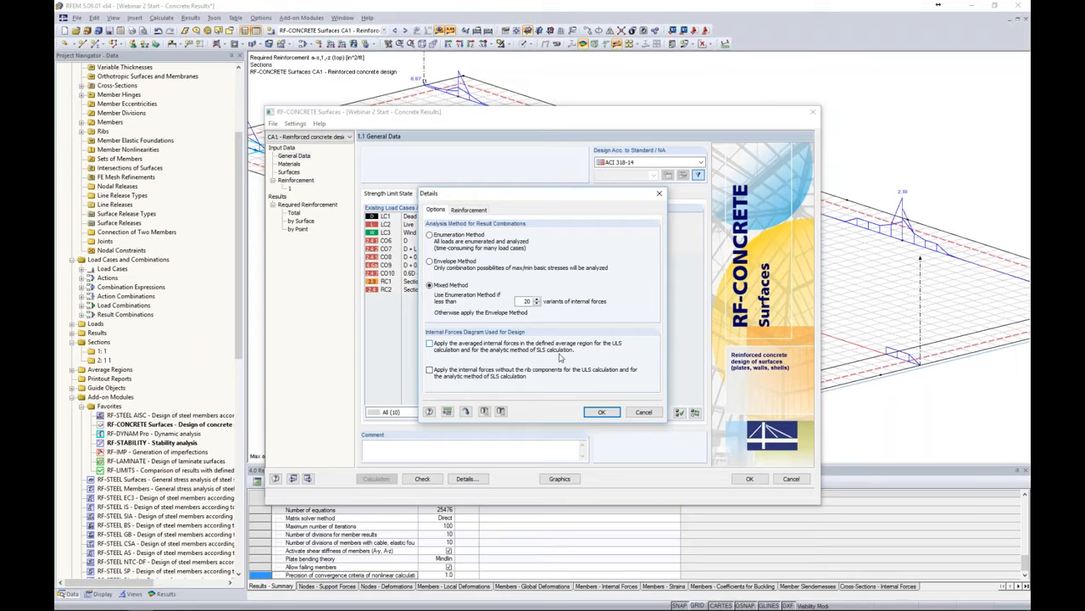
Enable applying the averaged internal forces in the defined average regions for the ULS calculation and close the module
{"action": "left_click", "coordinate": [429, 345]}
{"action": "left_click", "coordinate": [604, 412]}
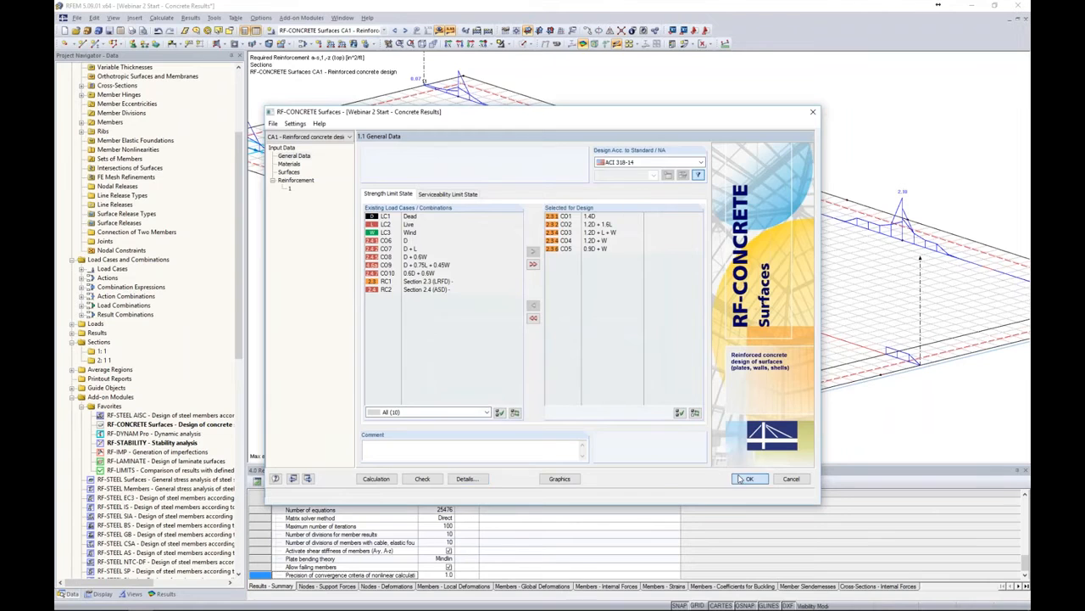
{"action": "left_click", "coordinate": [749, 478]}
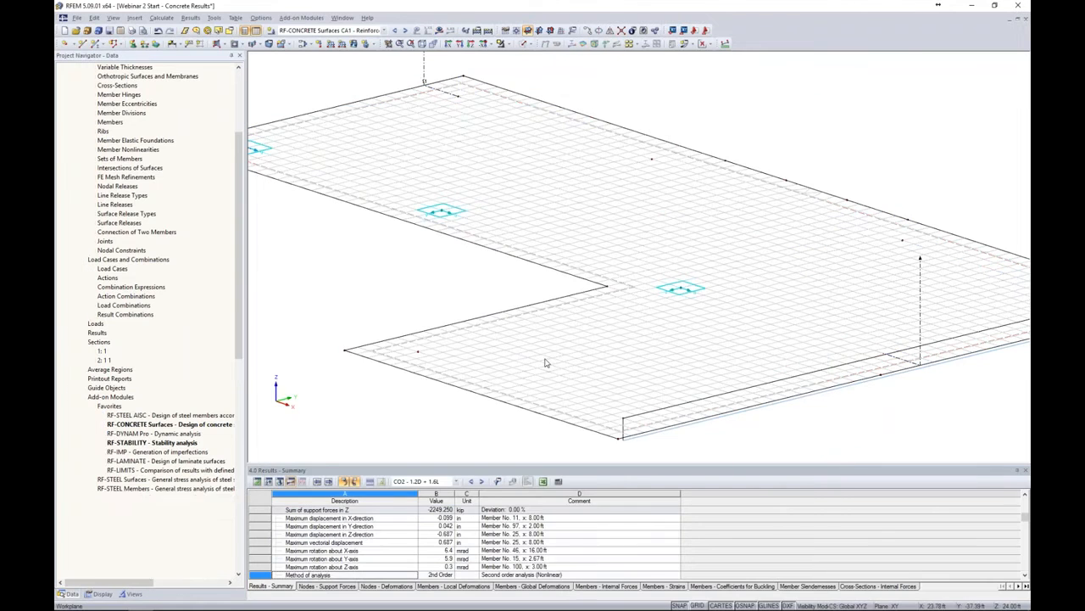
Display the required top reinforcement results for the slab with the new average regions and examine them
{"action": "left_click", "coordinate": [440, 32]}
{"action": "left_click", "coordinate": [524, 325]}
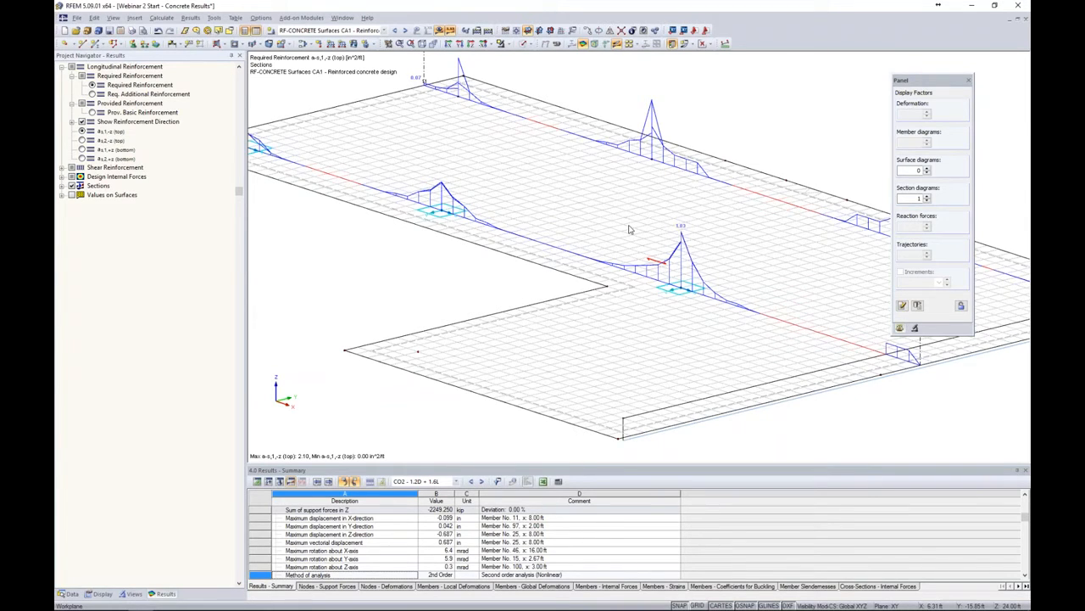
{"action": "scroll", "coordinate": [630, 229], "scroll_direction": "down", "scroll_amount": 5}
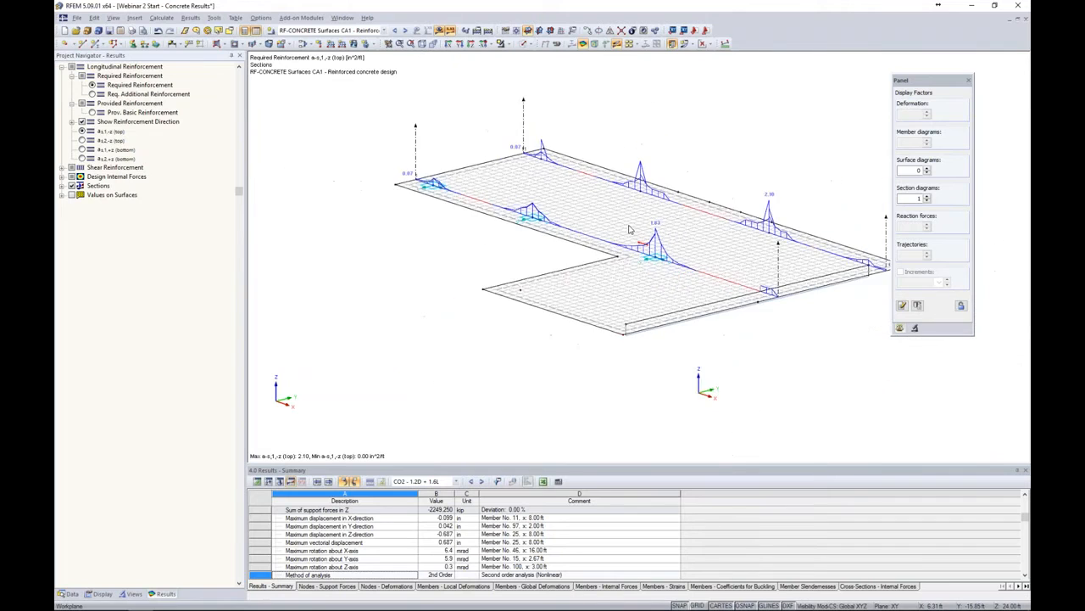
{"action": "middle_click_drag", "start_coordinate": [749, 314], "coordinate": [689, 306]}
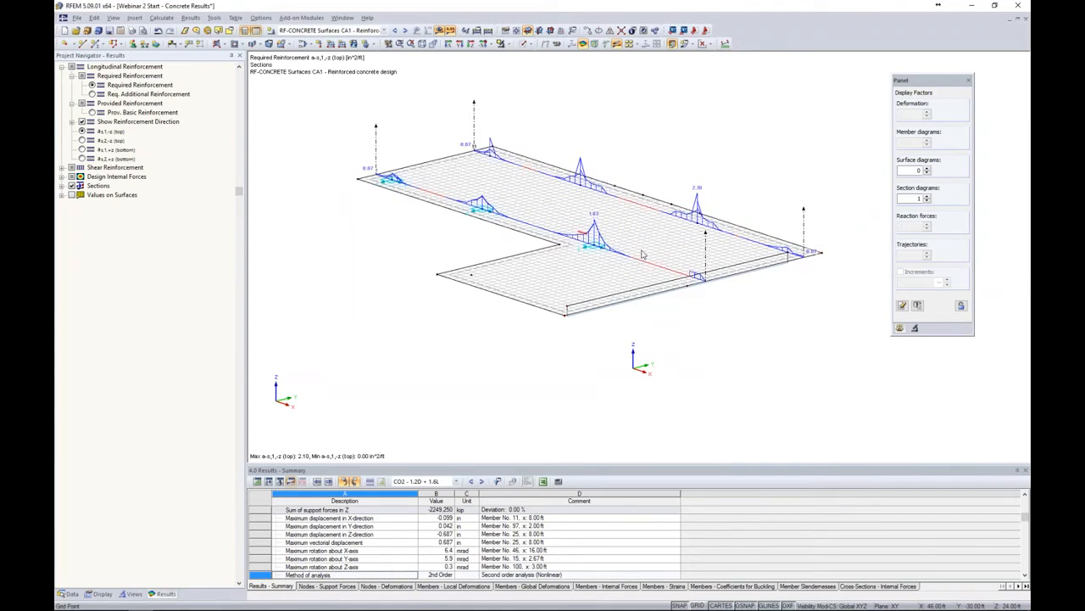
{"action": "left_click", "coordinate": [440, 31]}
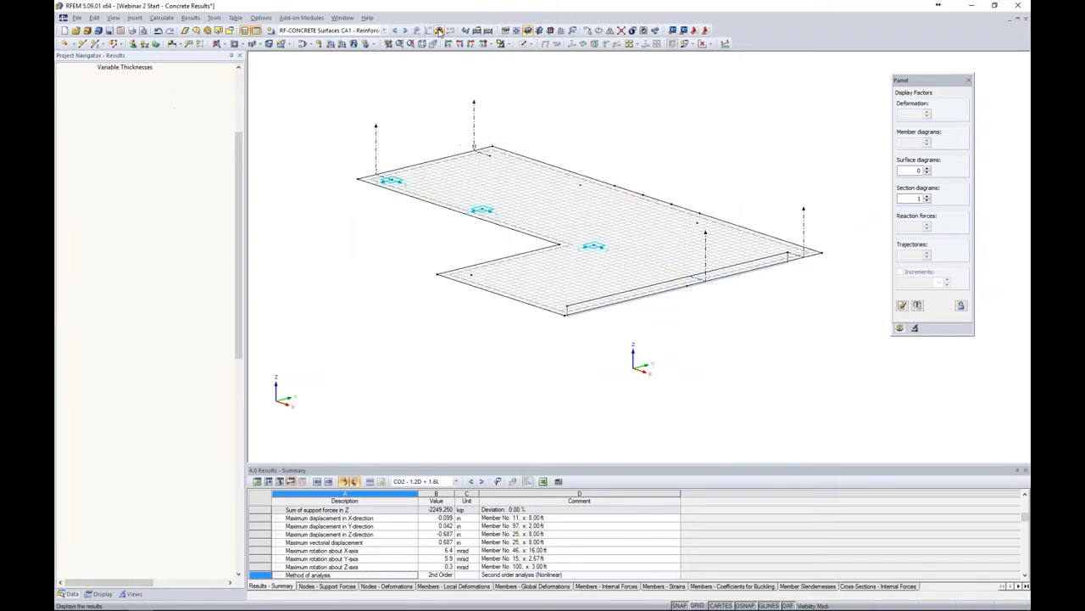
Show the whole model again and inspect the rib settings of the edge member 97 on the top slab
{"action": "left_click", "coordinate": [507, 44]}
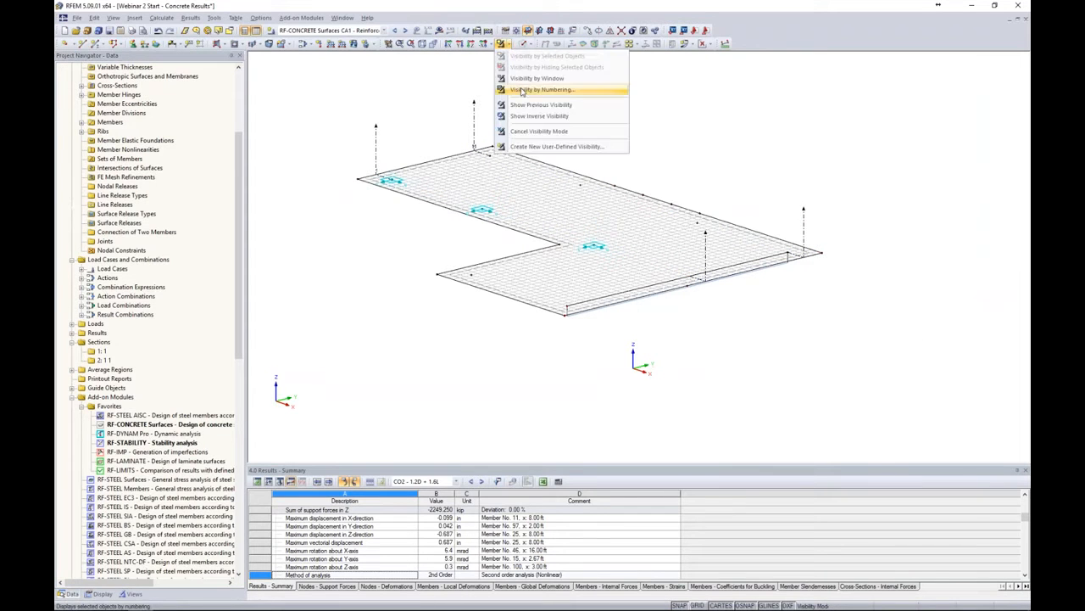
{"action": "left_click", "coordinate": [625, 132]}
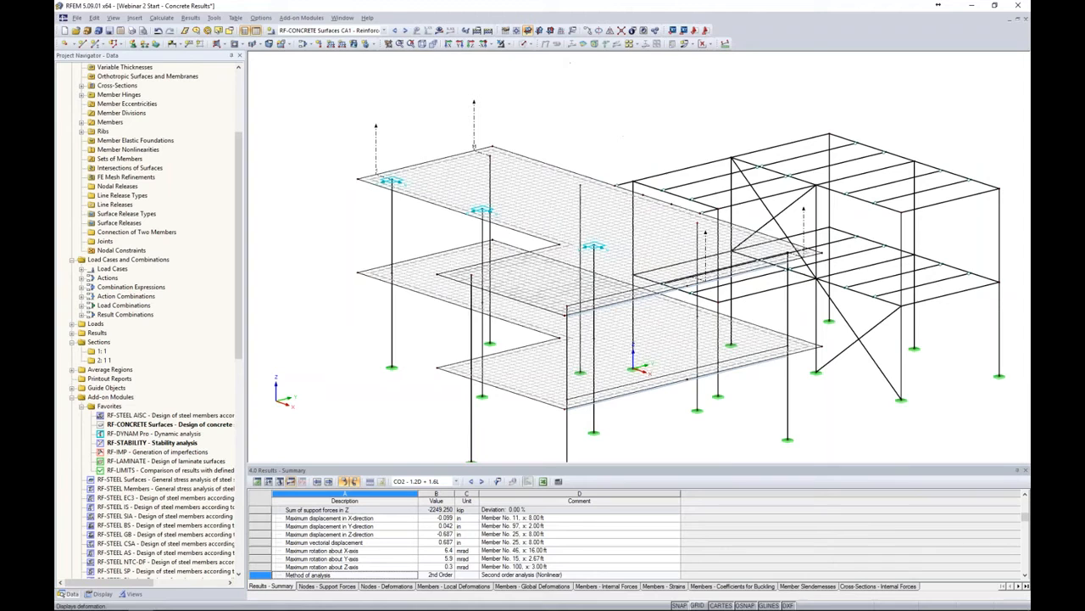
{"action": "left_click", "coordinate": [532, 44]}
{"action": "left_click", "coordinate": [541, 82]}
{"action": "middle_click_drag", "start_coordinate": [660, 136], "coordinate": [873, 71]}
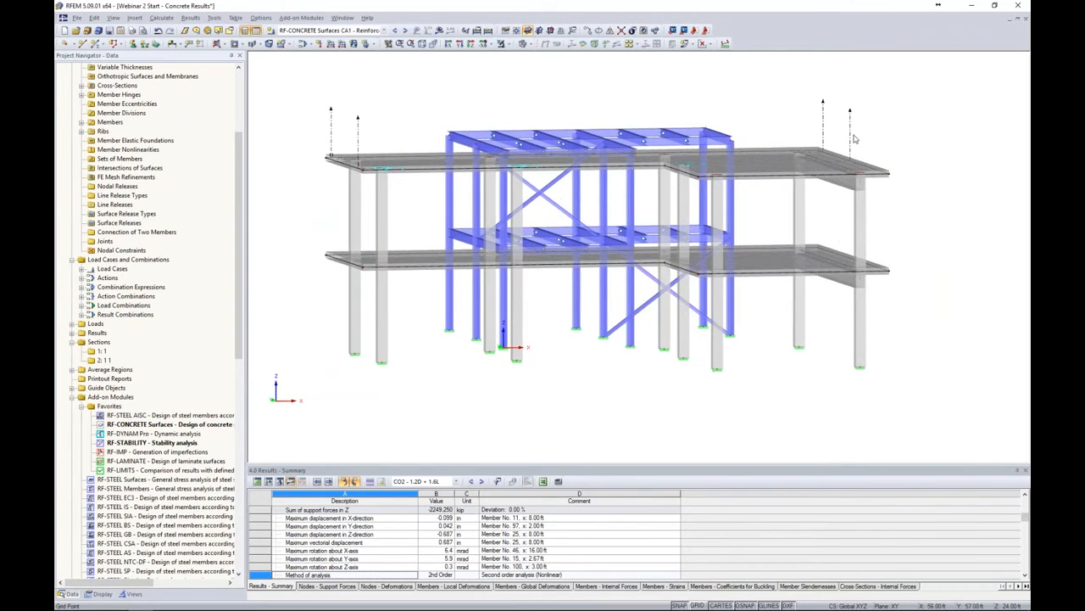
{"action": "middle_click_drag", "start_coordinate": [836, 204], "coordinate": [718, 207], "text": "ctrl"}
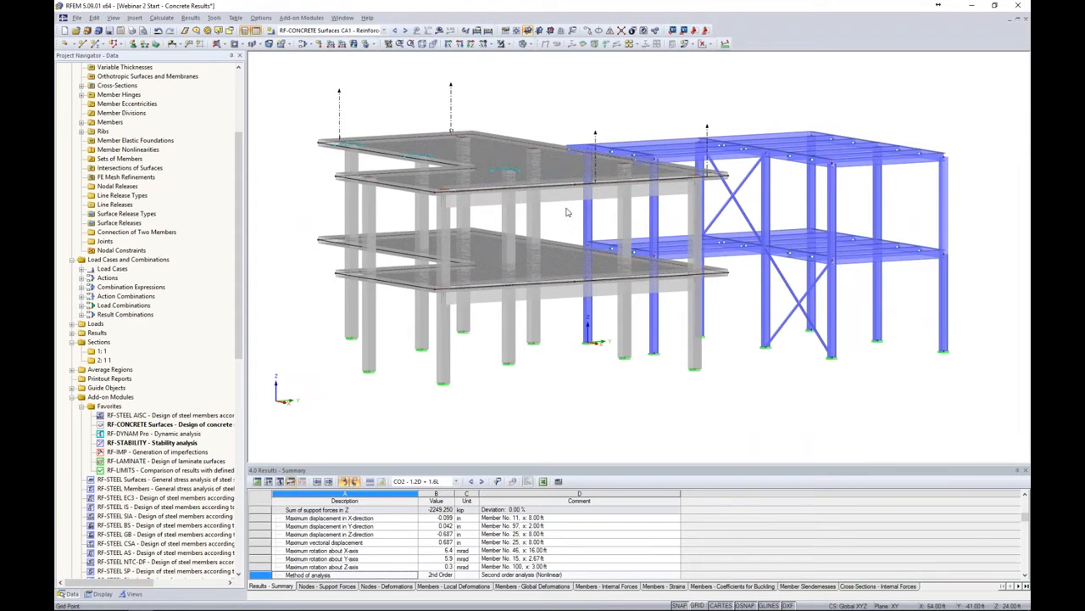
{"action": "middle_click_drag", "start_coordinate": [581, 234], "coordinate": [623, 266], "text": "ctrl"}
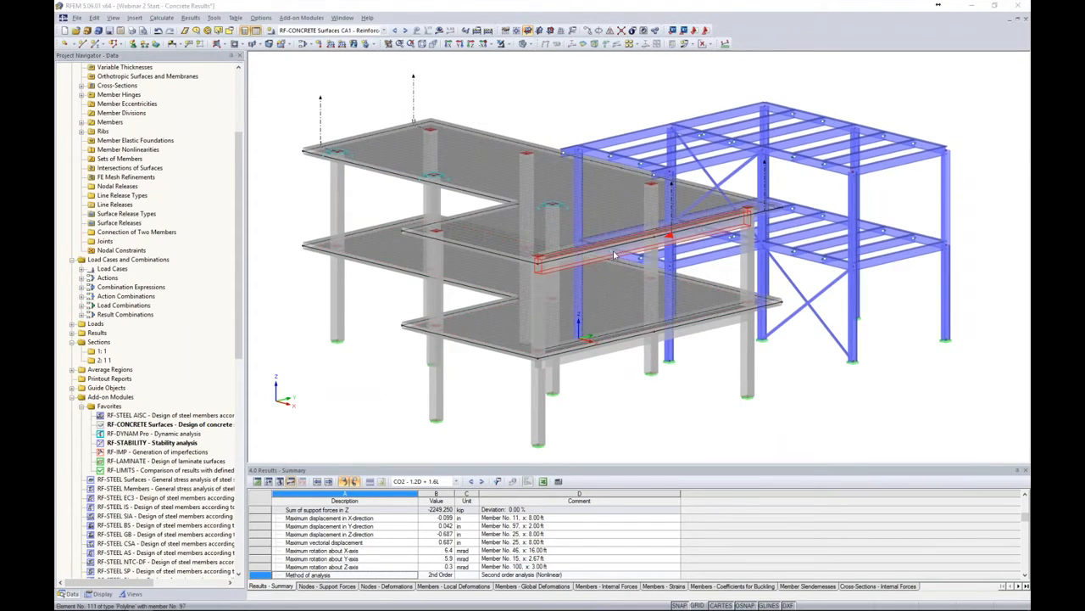
{"action": "double_click", "coordinate": [615, 254]}
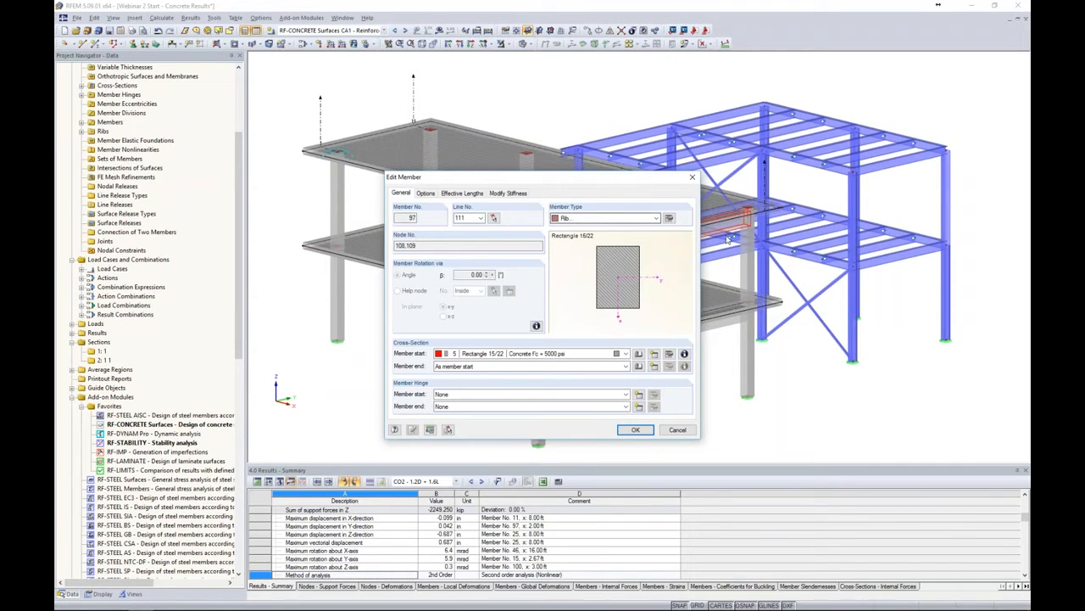
{"action": "left_click", "coordinate": [670, 218]}
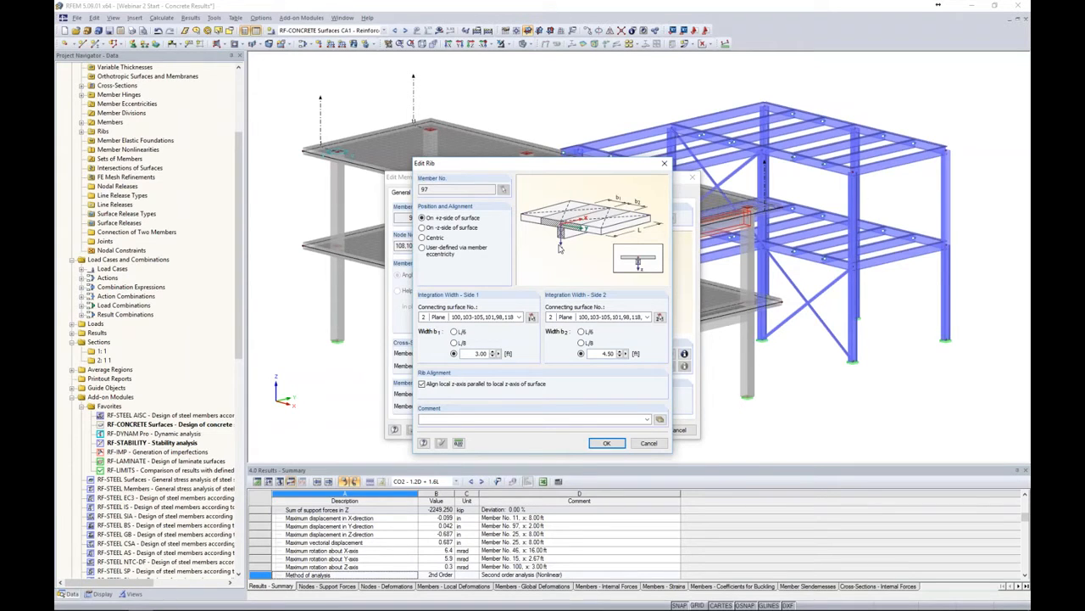
{"action": "left_click", "coordinate": [648, 444]}
Change member 97's type from Rib to Beam and confirm deleting the existing results
{"action": "left_click", "coordinate": [570, 217]}
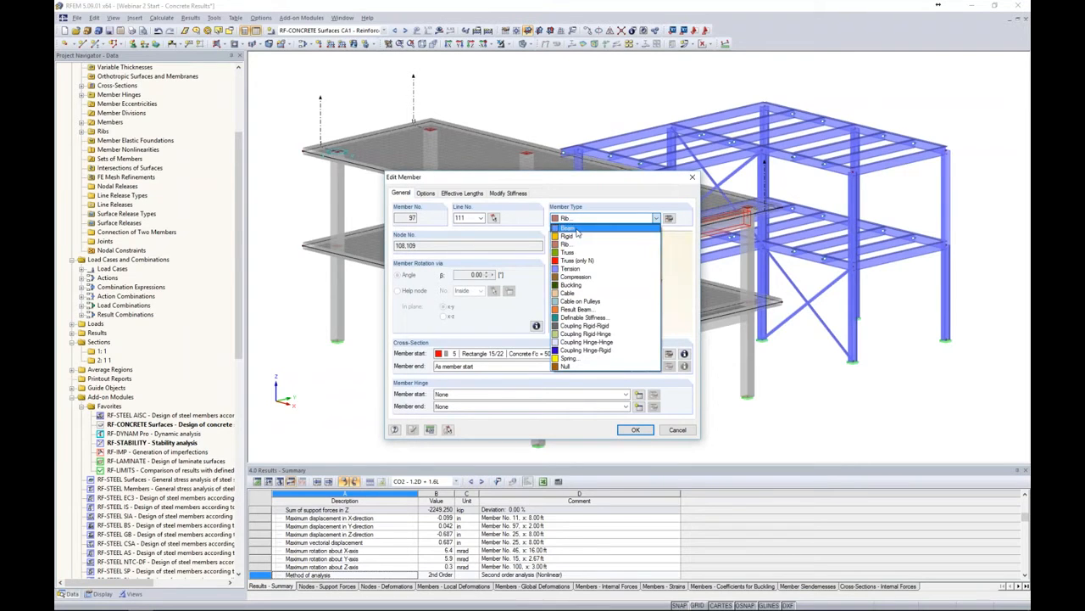
{"action": "left_click", "coordinate": [581, 228]}
{"action": "left_click_drag", "start_coordinate": [574, 187], "coordinate": [373, 157]}
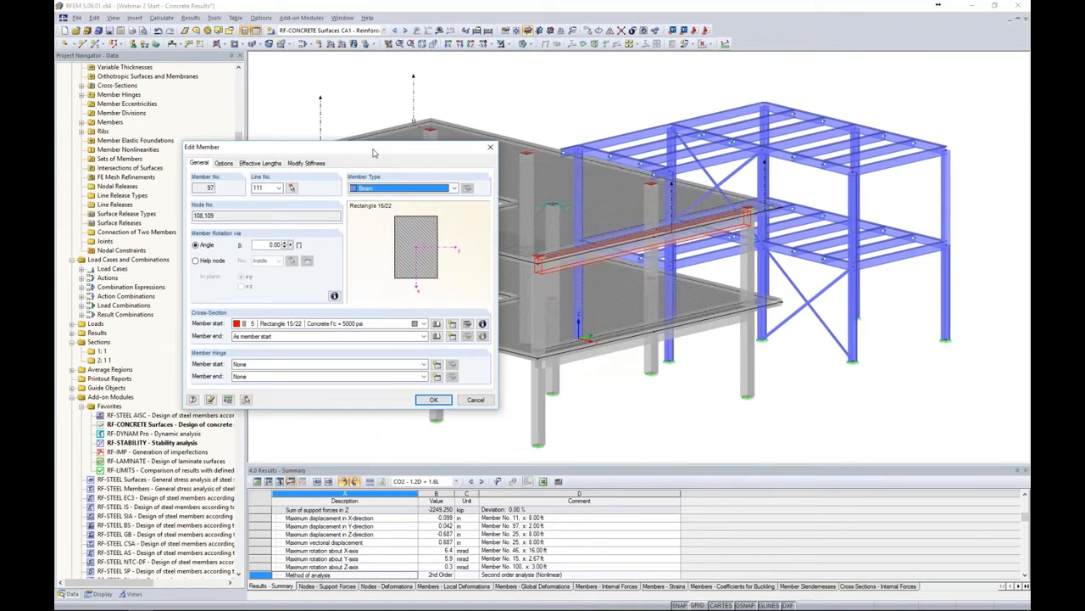
{"action": "left_click", "coordinate": [432, 401]}
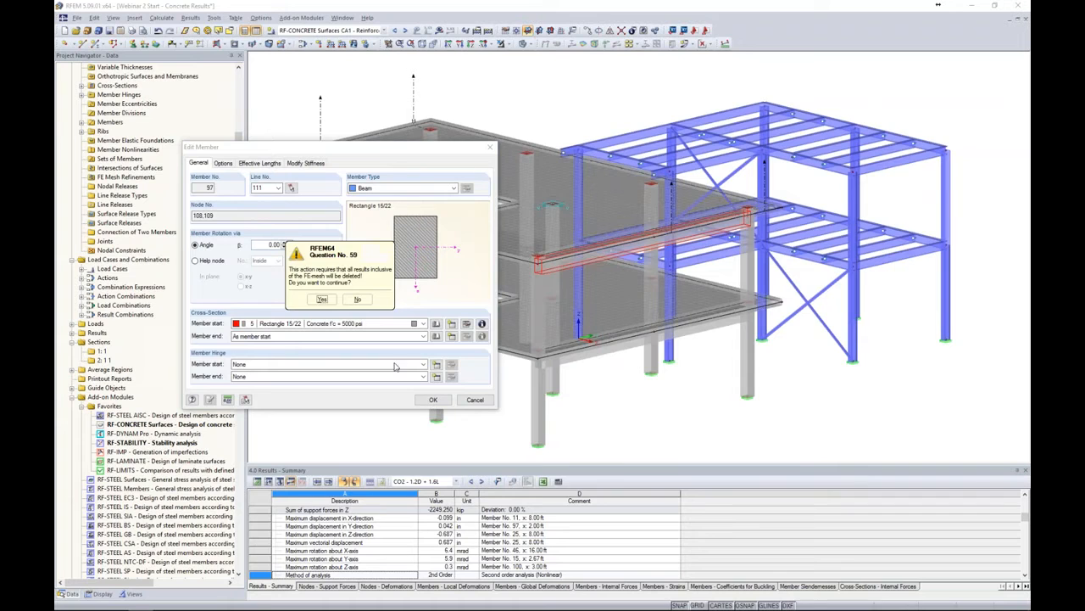
{"action": "middle_click_drag", "start_coordinate": [555, 363], "coordinate": [719, 322], "text": "ctrl"}
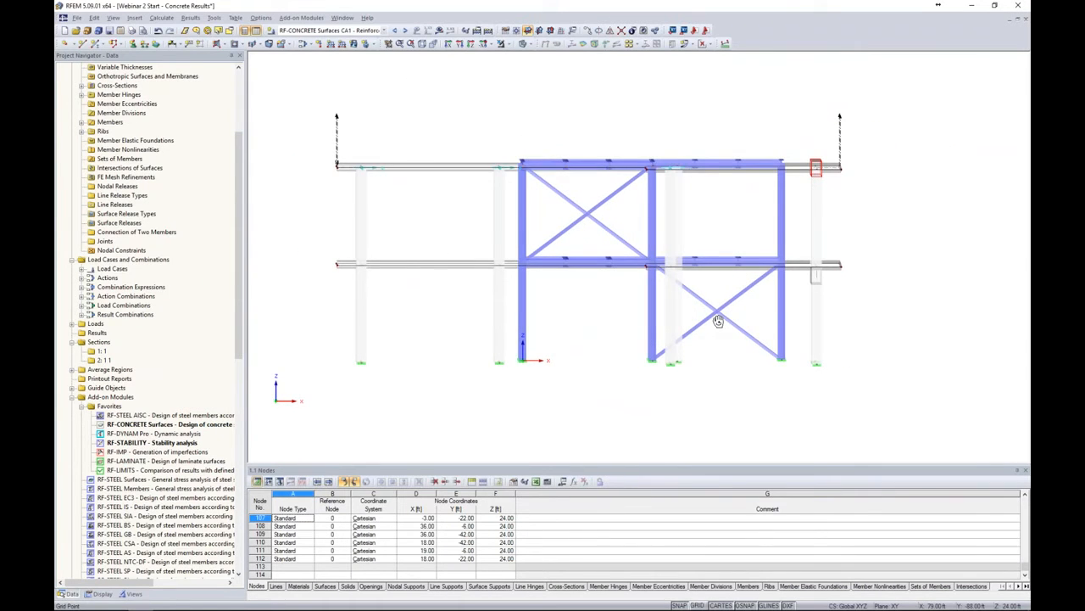
Start a new member eccentricity for beam 97 with top-center cross-section alignment
{"action": "scroll", "coordinate": [816, 168], "scroll_direction": "up", "scroll_amount": 5}
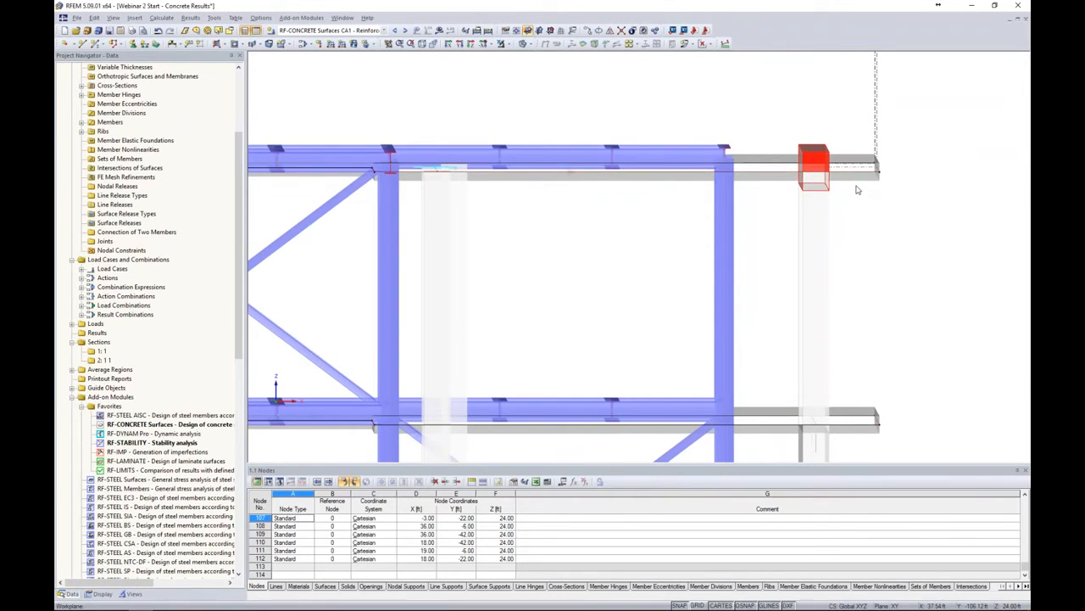
{"action": "scroll", "coordinate": [858, 175], "scroll_direction": "down", "scroll_amount": 5}
{"action": "middle_click_drag", "start_coordinate": [891, 227], "coordinate": [545, 236], "text": "ctrl"}
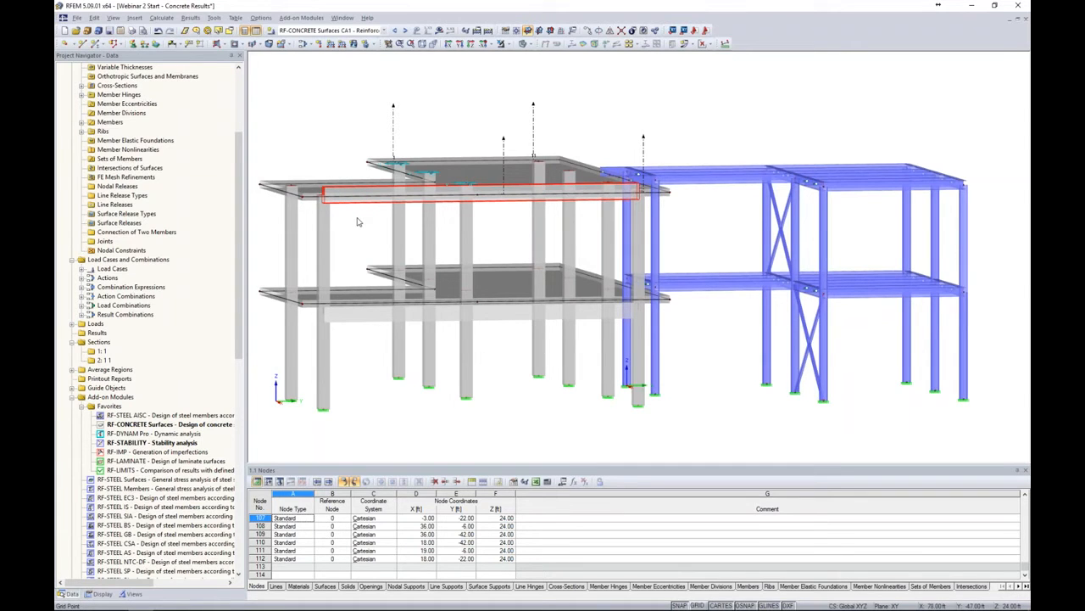
{"action": "middle_click_drag", "start_coordinate": [366, 225], "coordinate": [370, 236], "text": "ctrl"}
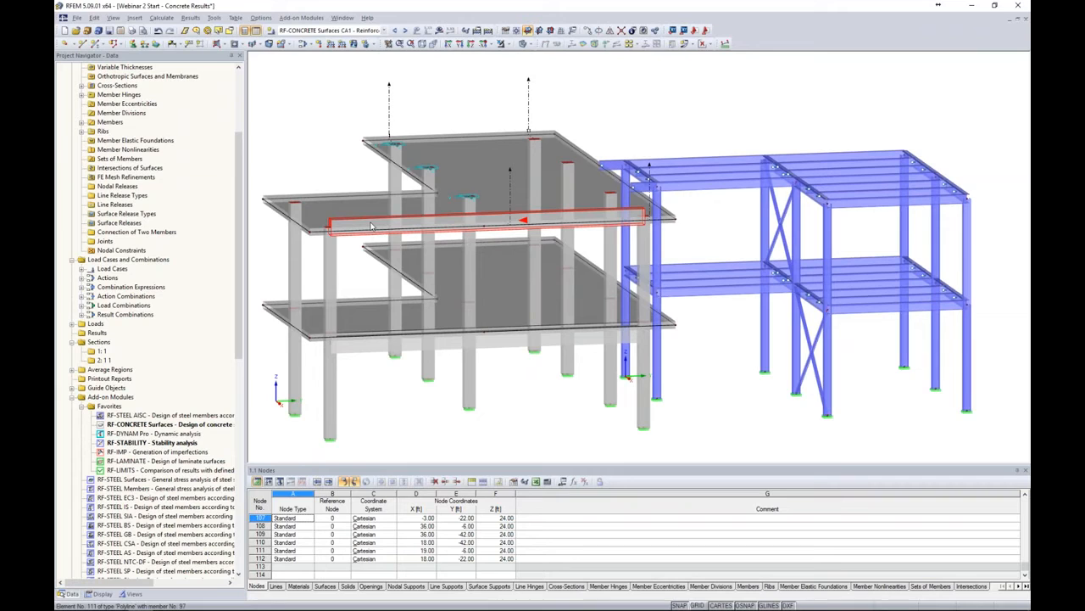
{"action": "double_click", "coordinate": [371, 226]}
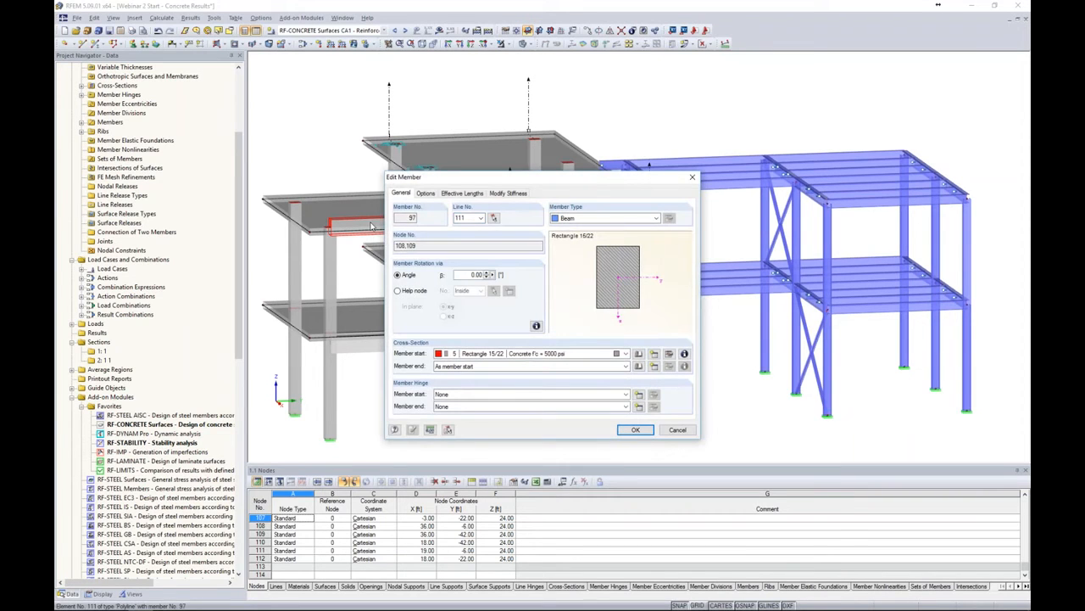
{"action": "left_click", "coordinate": [426, 194]}
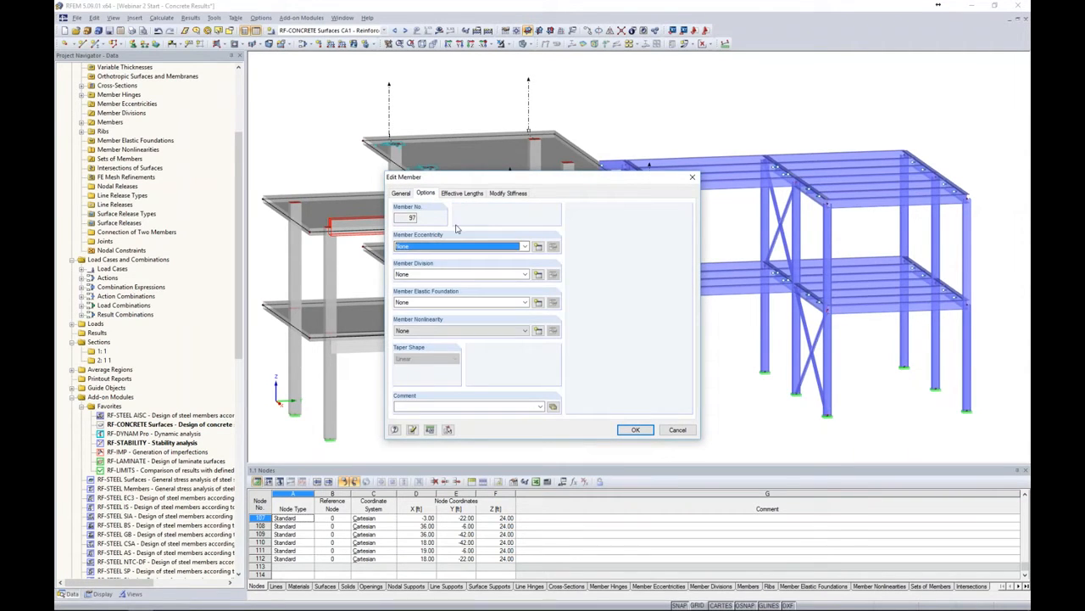
{"action": "left_click", "coordinate": [539, 247]}
{"action": "left_click_drag", "start_coordinate": [552, 174], "coordinate": [573, 146]}
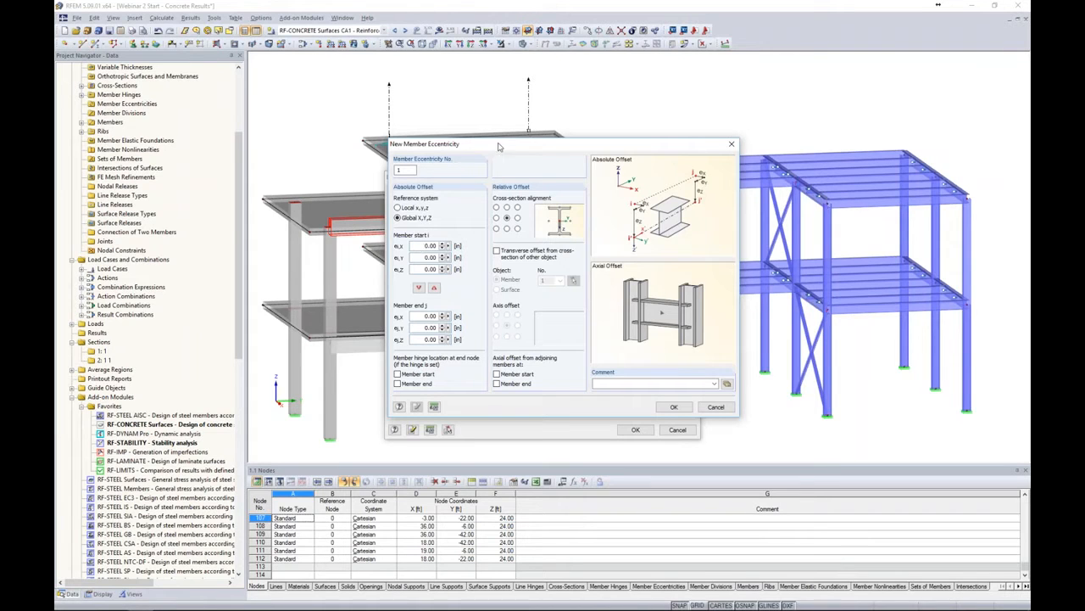
{"action": "left_click_drag", "start_coordinate": [497, 146], "coordinate": [569, 145]}
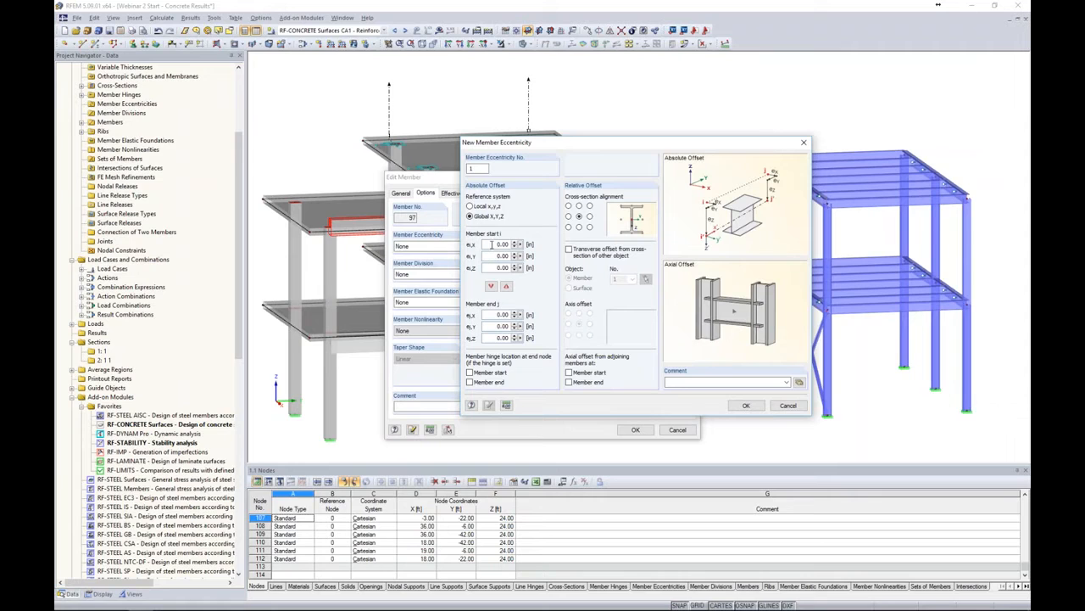
{"action": "left_click_drag", "start_coordinate": [560, 145], "coordinate": [479, 150]}
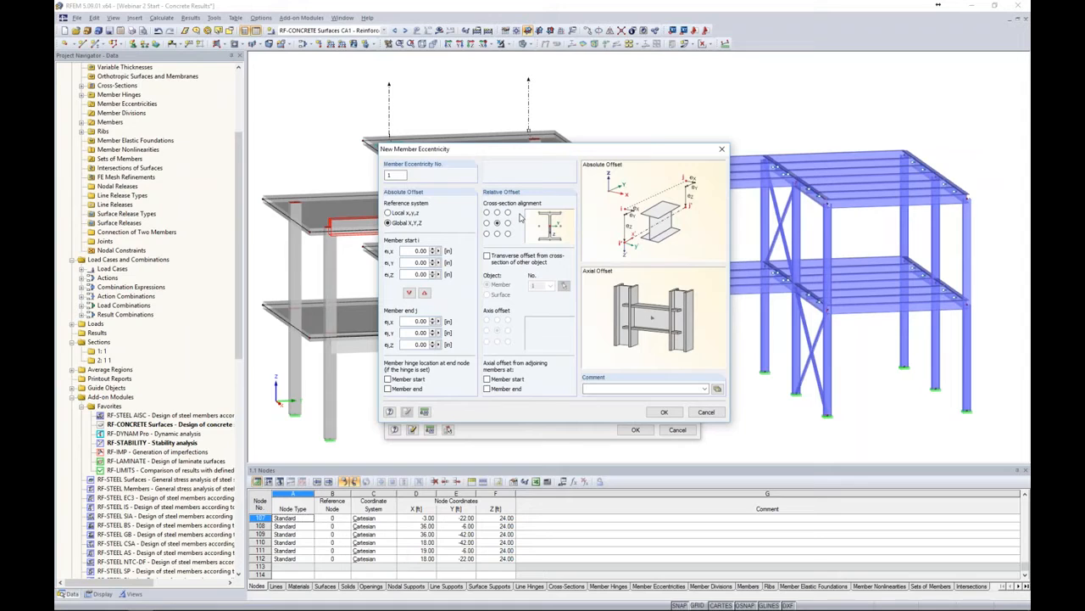
{"action": "left_click", "coordinate": [488, 212]}
{"action": "left_click", "coordinate": [508, 212]}
{"action": "left_click", "coordinate": [497, 212]}
Add a transverse offset from surface 2 with bottom-center axis offset and assign the eccentricity to the beam
{"action": "left_click", "coordinate": [488, 257]}
{"action": "left_click", "coordinate": [487, 295]}
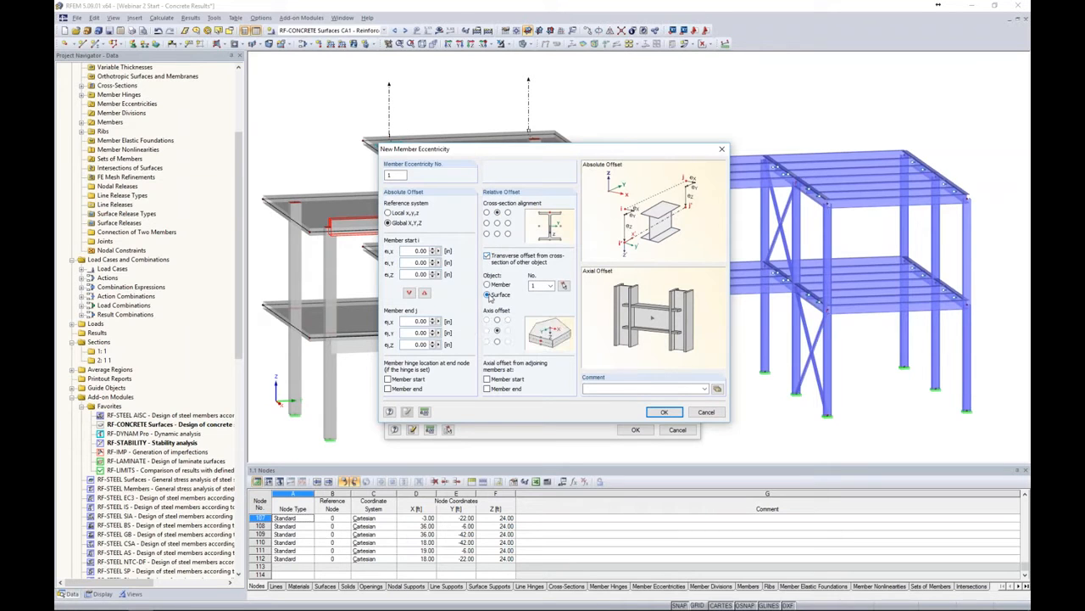
{"action": "left_click", "coordinate": [564, 288]}
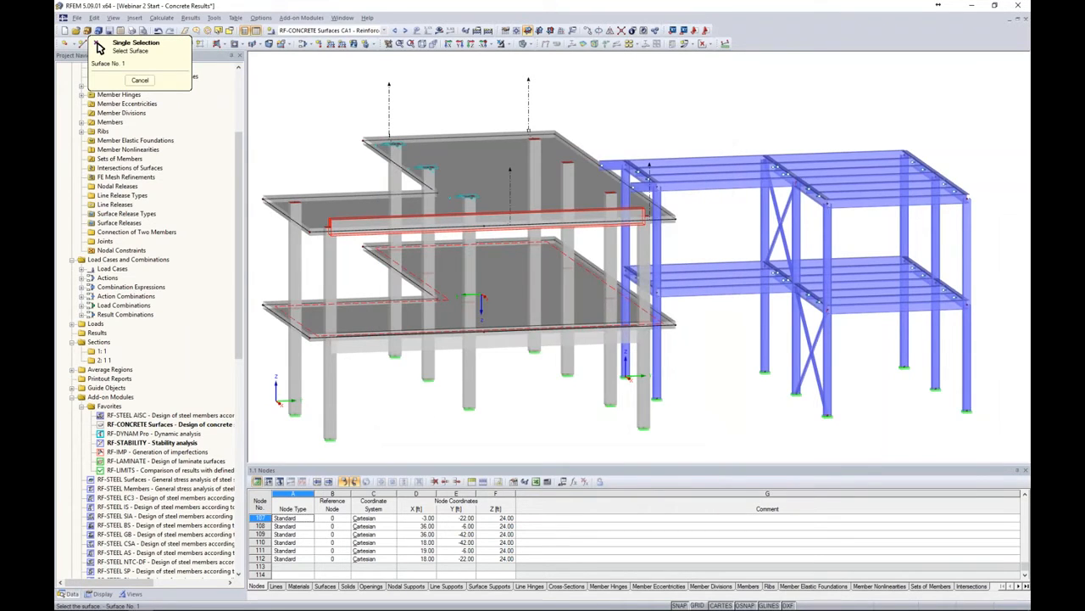
{"action": "left_click", "coordinate": [555, 199]}
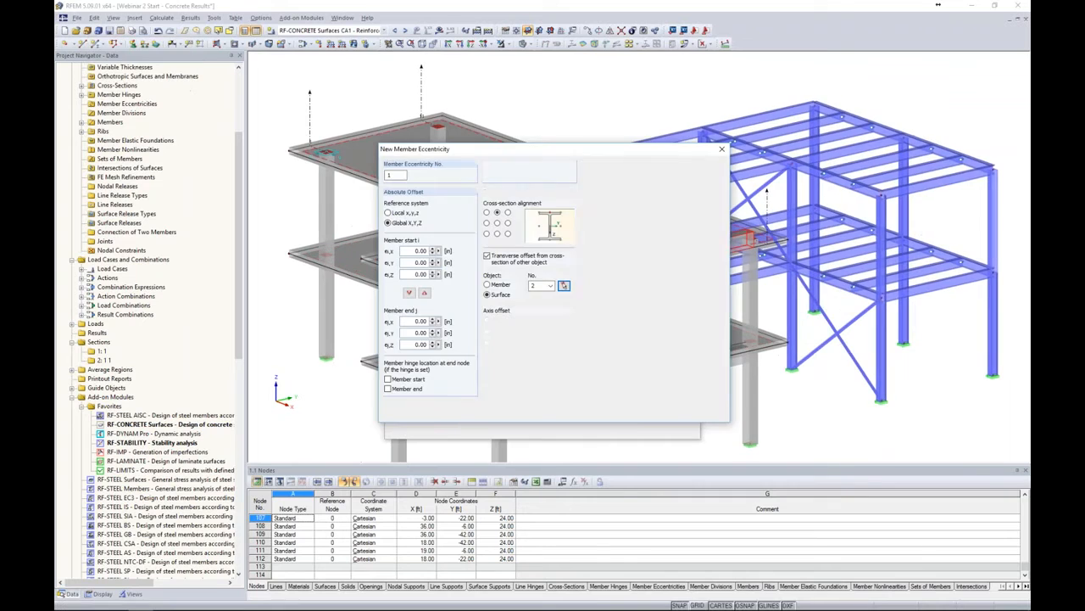
{"action": "left_click", "coordinate": [497, 341]}
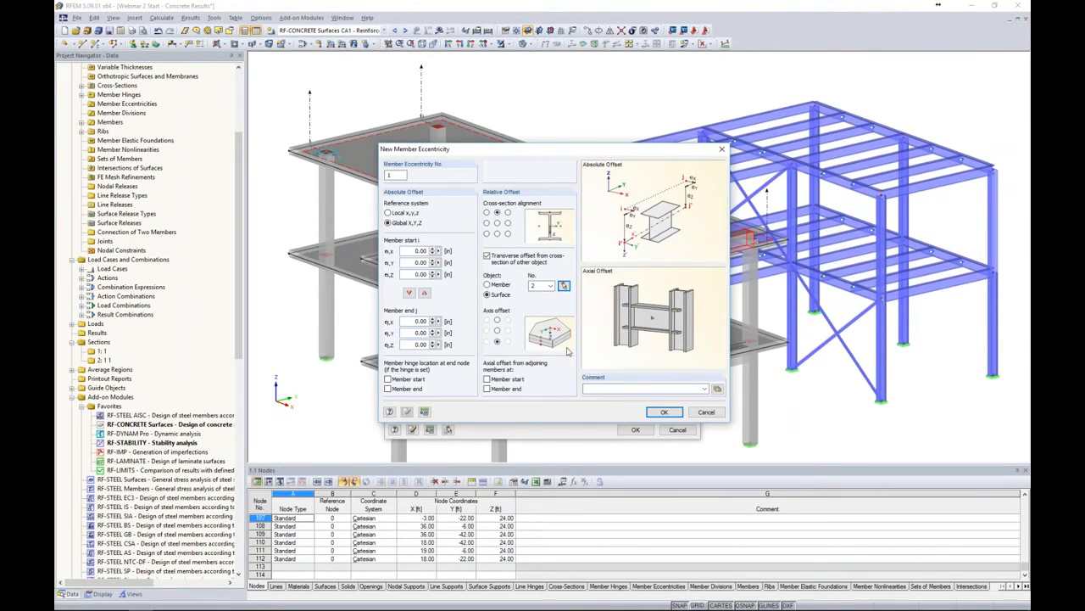
{"action": "left_click", "coordinate": [655, 411]}
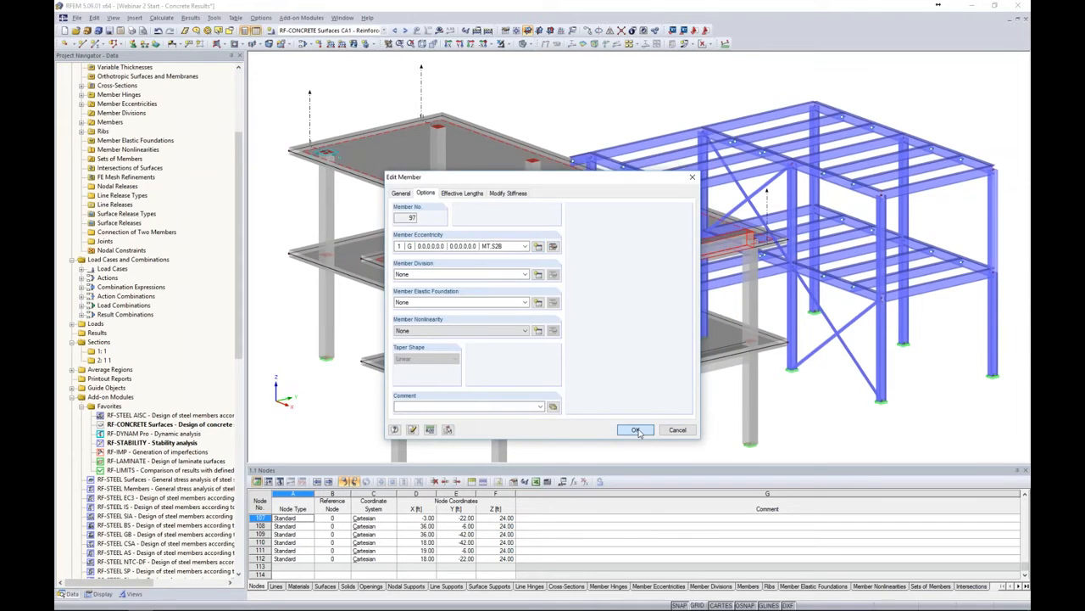
{"action": "left_click", "coordinate": [635, 429]}
Switch to the Top Slab user-defined view and show the model in solid rendering
{"action": "middle_click_drag", "start_coordinate": [633, 425], "coordinate": [628, 367], "text": "ctrl"}
{"action": "mouse_move", "coordinate": [601, 219]}
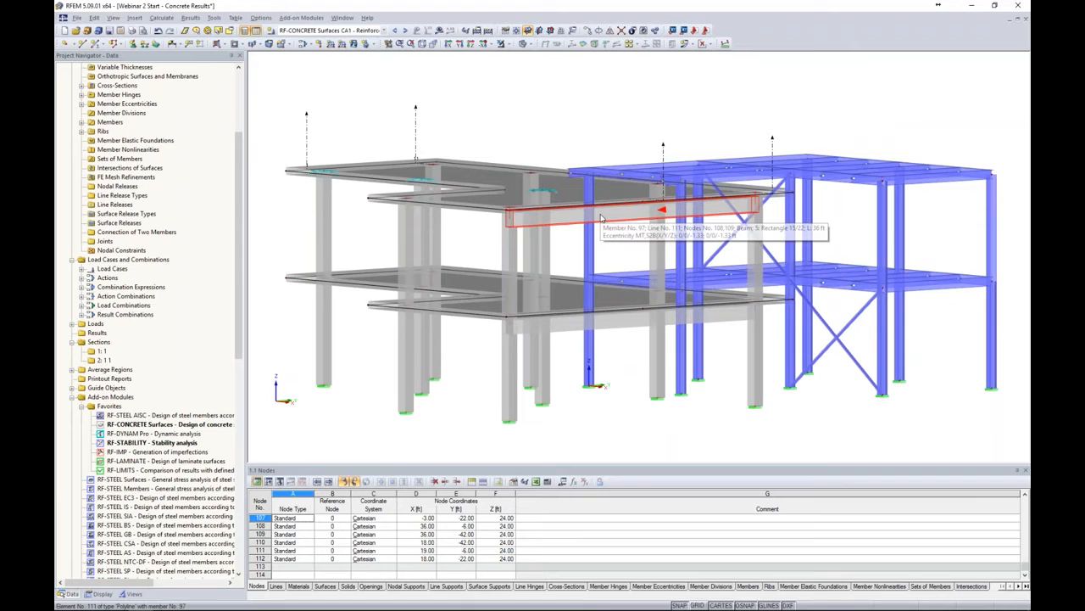
{"action": "middle_click_drag", "start_coordinate": [602, 218], "coordinate": [445, 231], "text": "ctrl"}
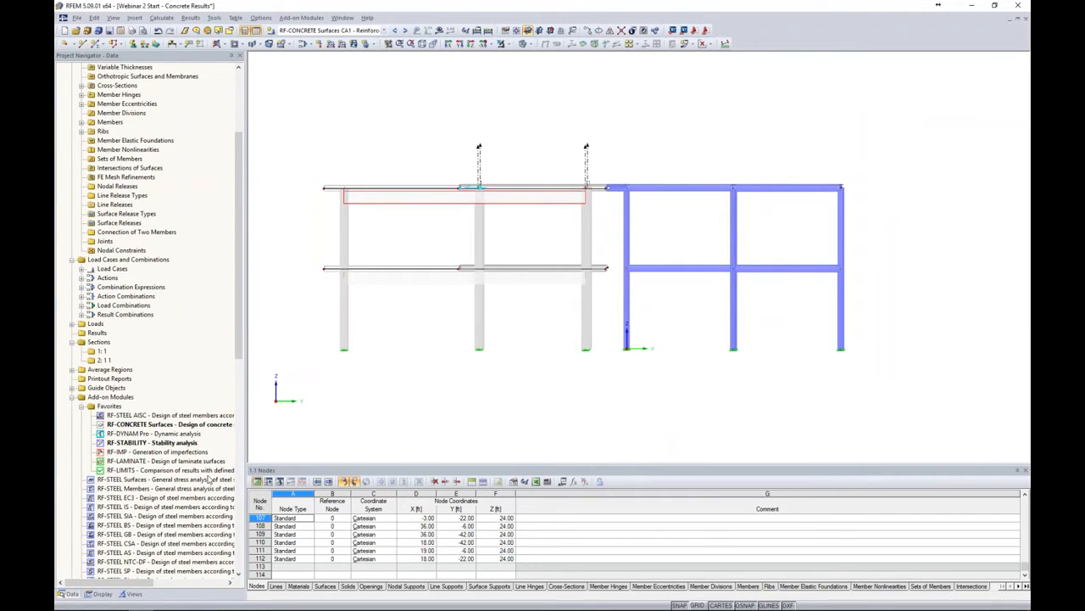
{"action": "left_click", "coordinate": [133, 593]}
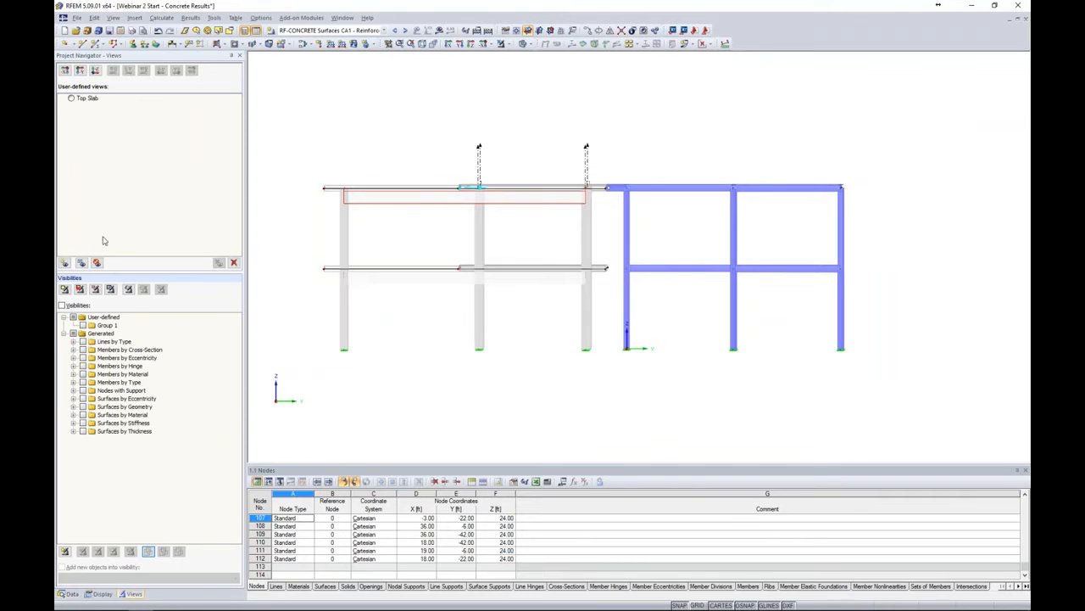
{"action": "double_click", "coordinate": [85, 97]}
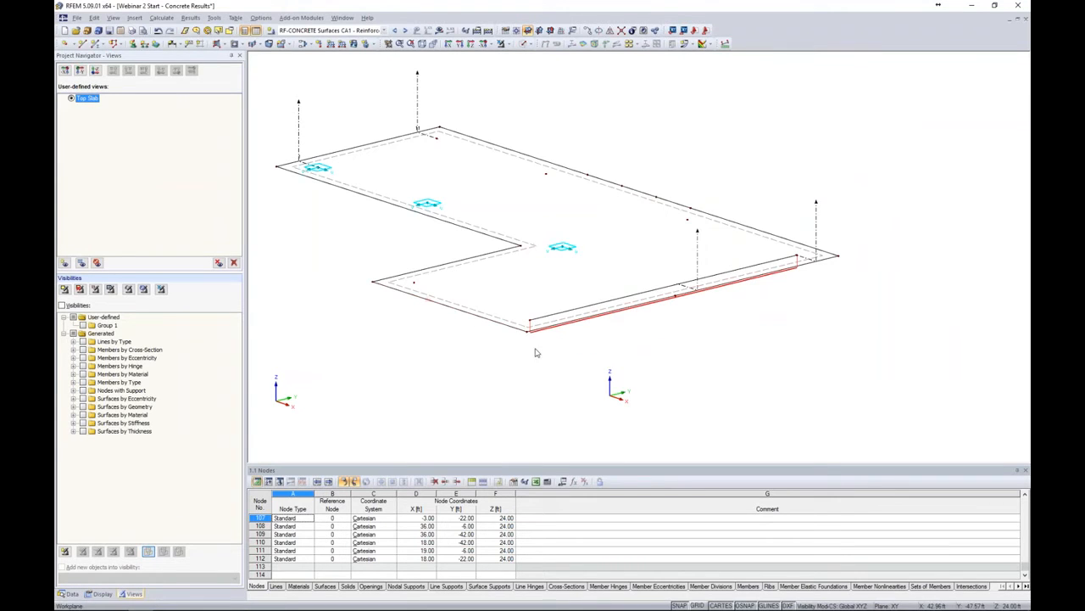
{"action": "left_click", "coordinate": [525, 44]}
{"action": "left_click", "coordinate": [542, 78]}
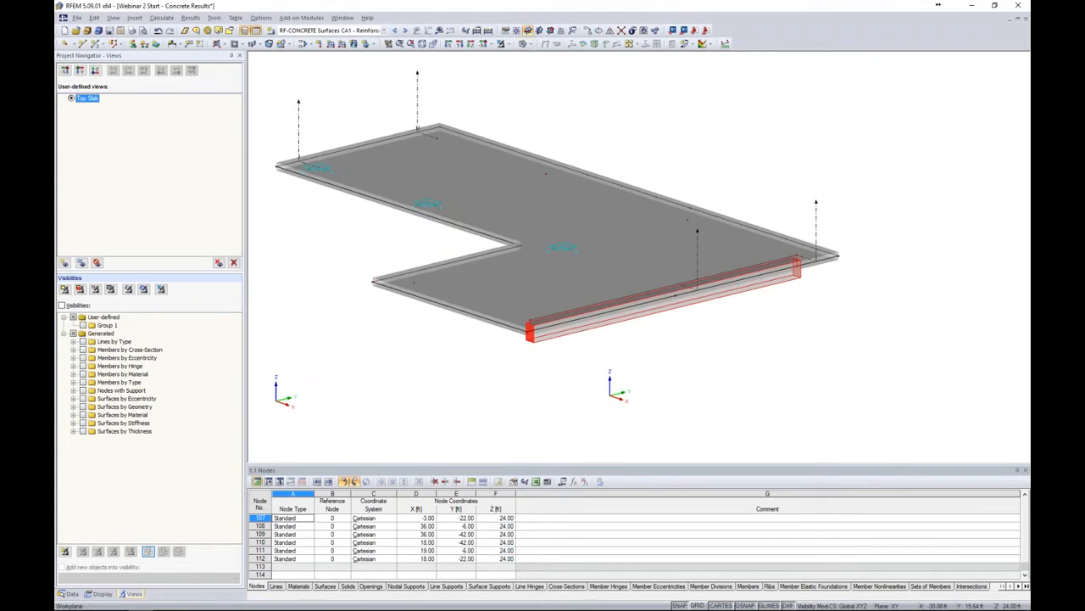
Switch the model display to wireframe
{"action": "middle_click_drag", "start_coordinate": [725, 161], "coordinate": [727, 131], "text": "ctrl"}
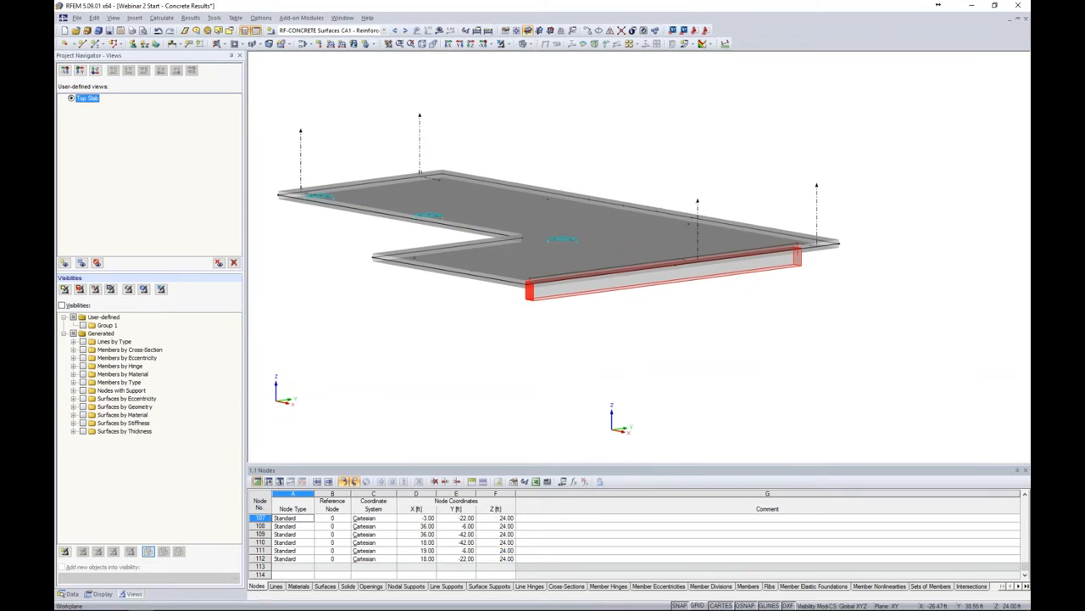
{"action": "left_click", "coordinate": [525, 43]}
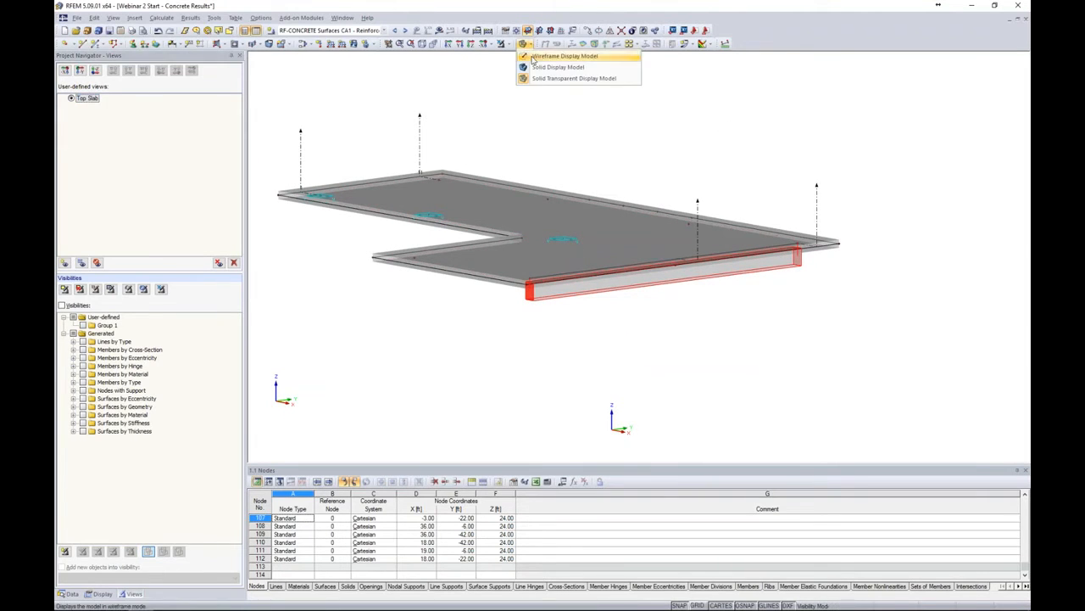
{"action": "left_click", "coordinate": [547, 54]}
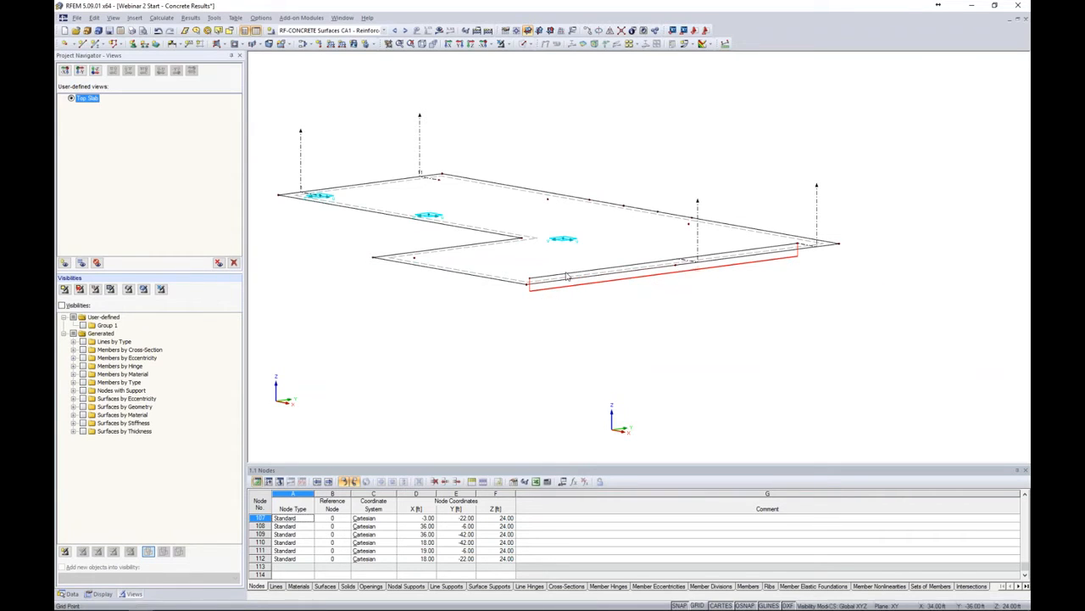
Start a new line release on line 111 along the beam's slab edge and create a new line release type for it
{"action": "scroll", "coordinate": [547, 287], "scroll_direction": "up", "scroll_amount": 3}
{"action": "scroll", "coordinate": [605, 280], "scroll_direction": "up", "scroll_amount": 1}
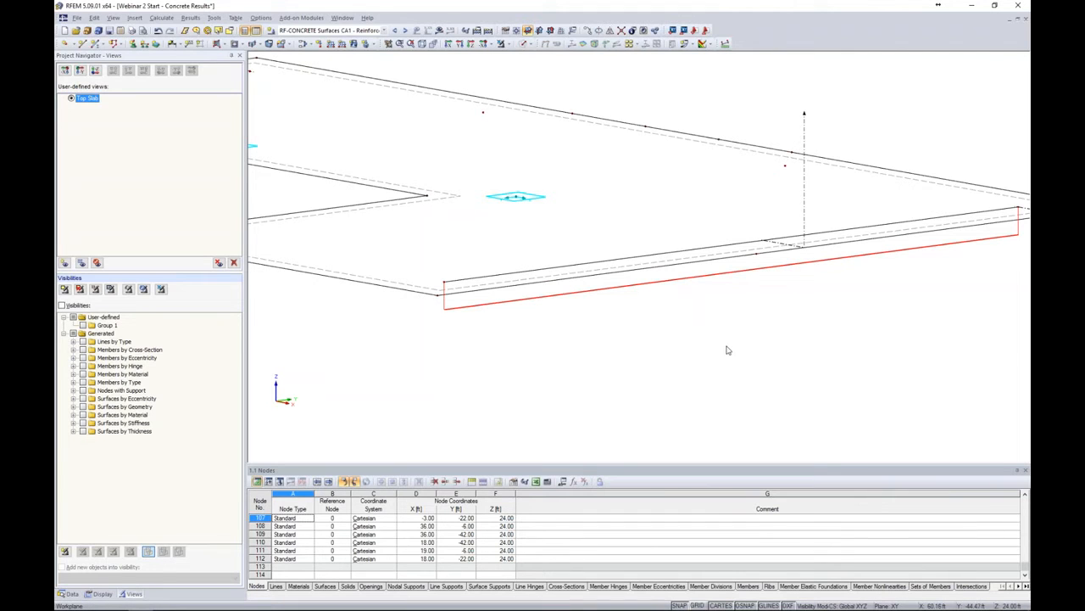
{"action": "scroll", "coordinate": [664, 328], "scroll_direction": "down", "scroll_amount": 2}
{"action": "scroll", "coordinate": [660, 326], "scroll_direction": "down", "scroll_amount": 2}
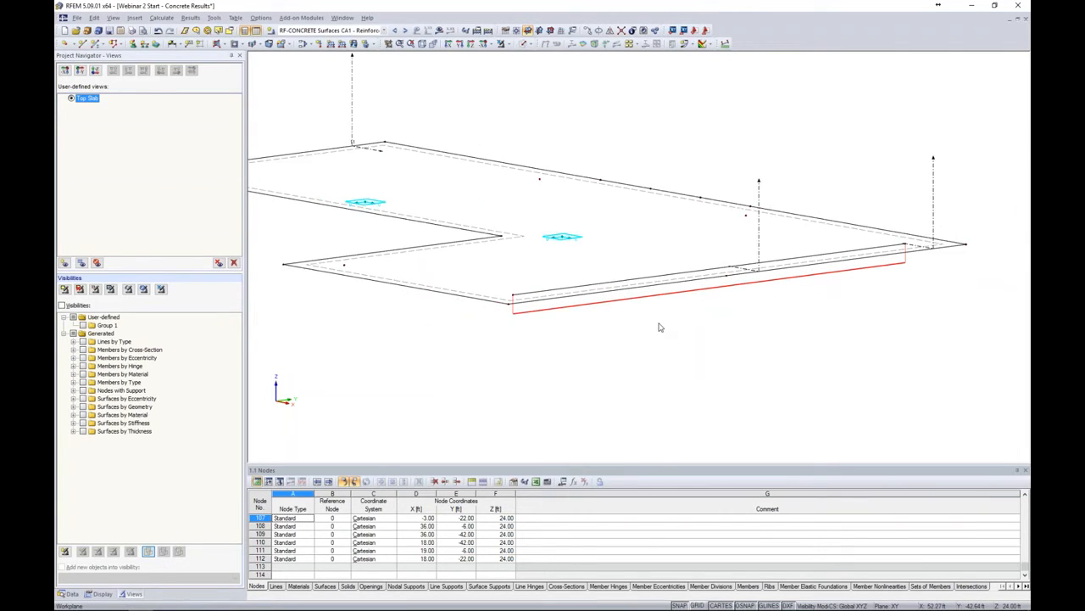
{"action": "mouse_move", "coordinate": [659, 326]}
{"action": "middle_mouse_down", "text": "ctrl"}
{"action": "mouse_move", "coordinate": [658, 361]}
{"action": "mouse_move", "coordinate": [669, 325]}
{"action": "middle_mouse_up", "text": "ctrl"}
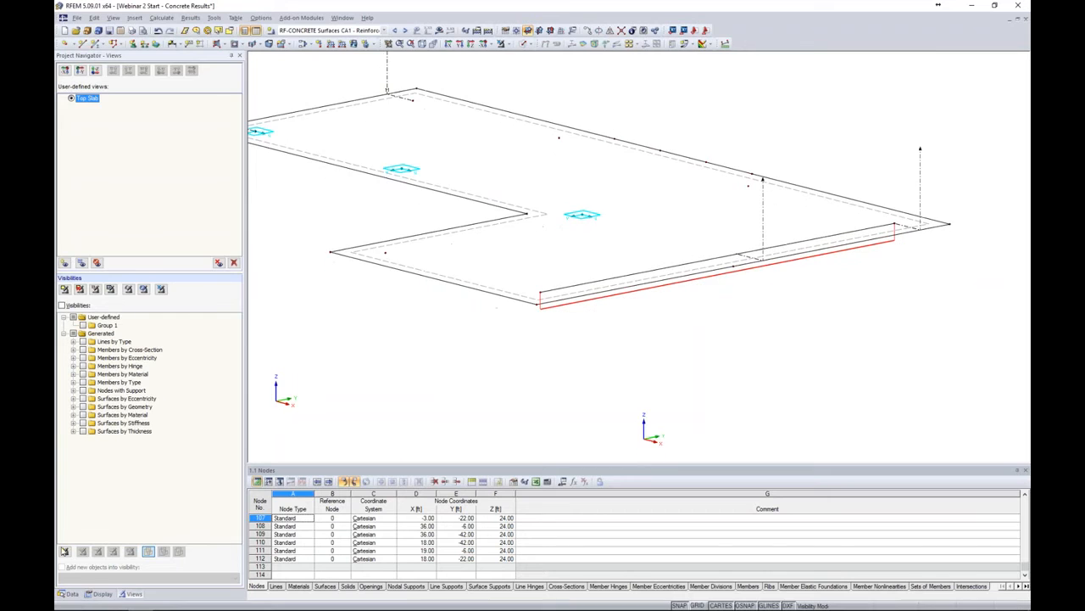
{"action": "left_click", "coordinate": [72, 594]}
{"action": "scroll", "coordinate": [148, 327], "scroll_direction": "up", "scroll_amount": 5}
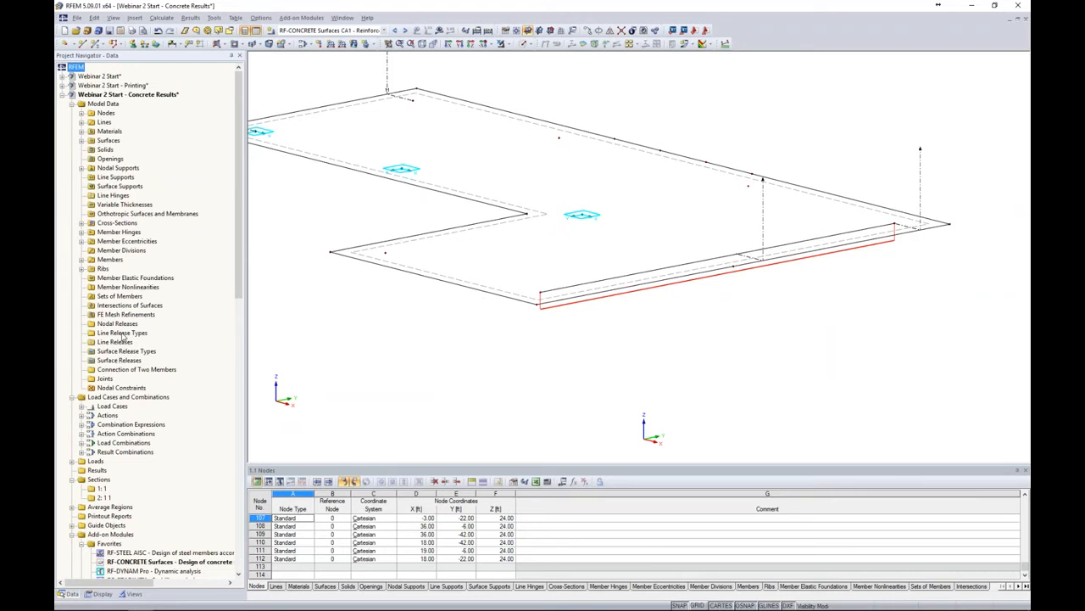
{"action": "right_click", "coordinate": [114, 341]}
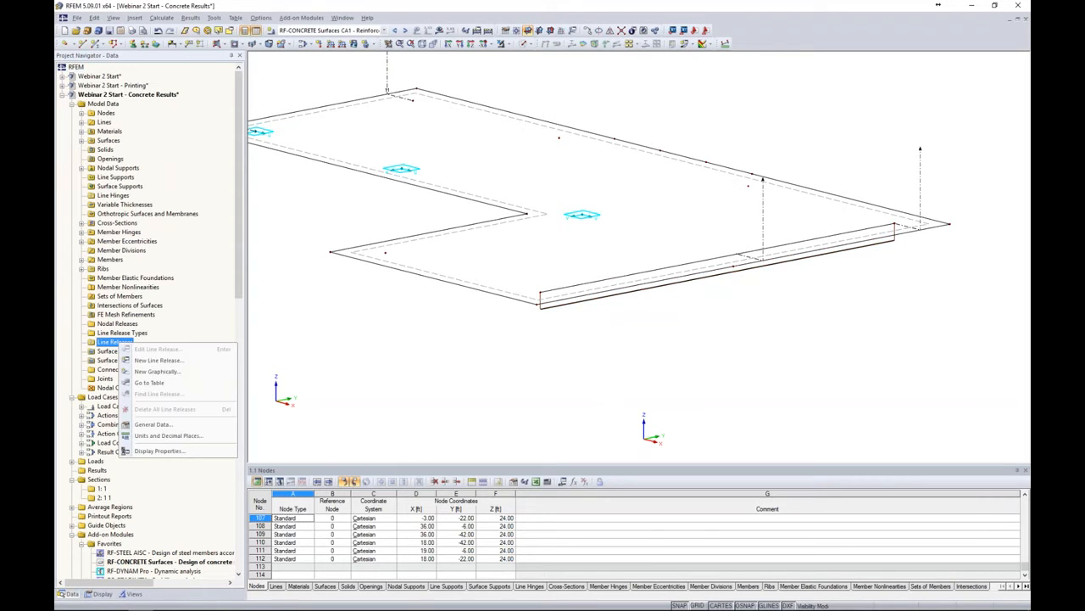
{"action": "left_click", "coordinate": [152, 361]}
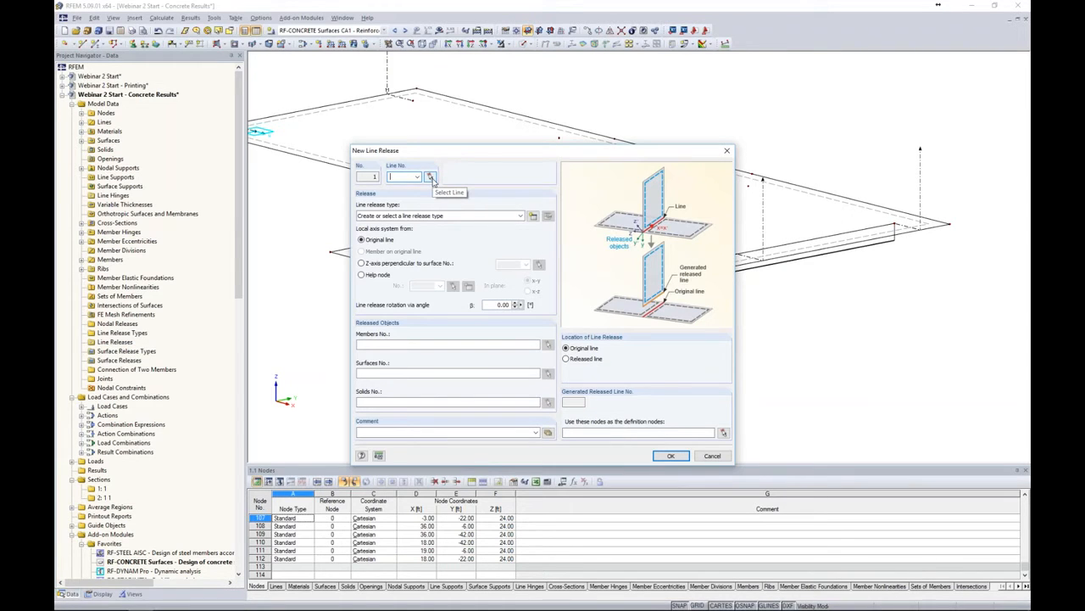
{"action": "left_click", "coordinate": [431, 179]}
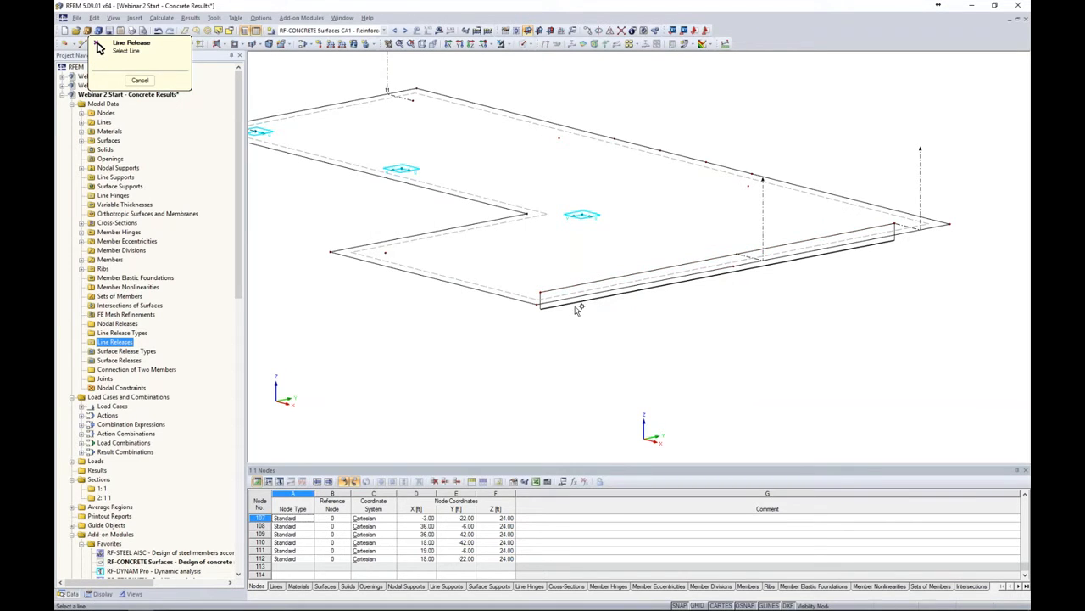
{"action": "scroll", "coordinate": [572, 307], "scroll_direction": "up", "scroll_amount": 3}
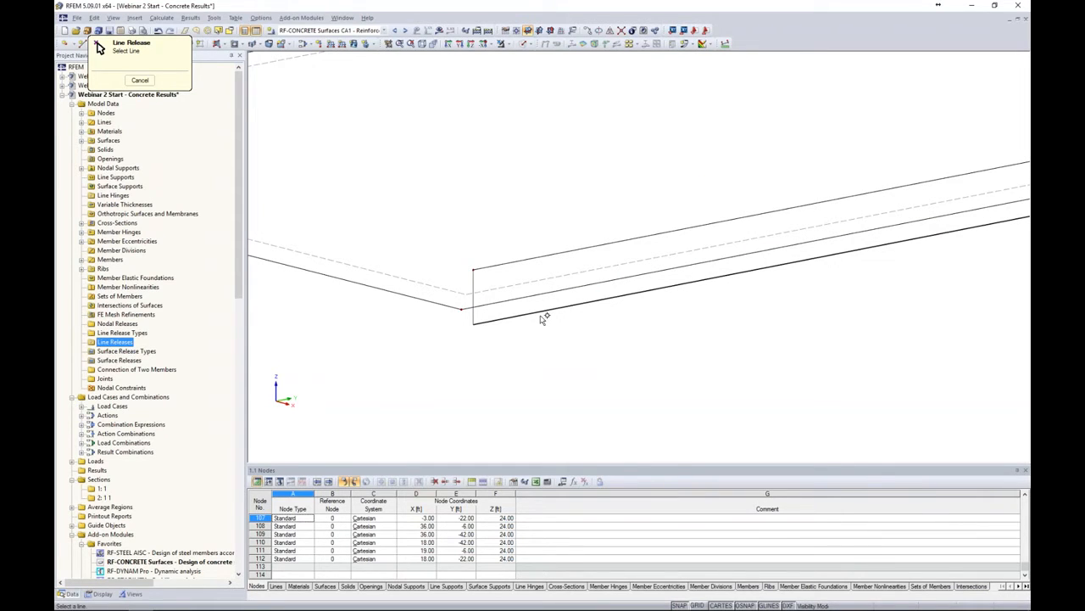
{"action": "left_click", "coordinate": [542, 261]}
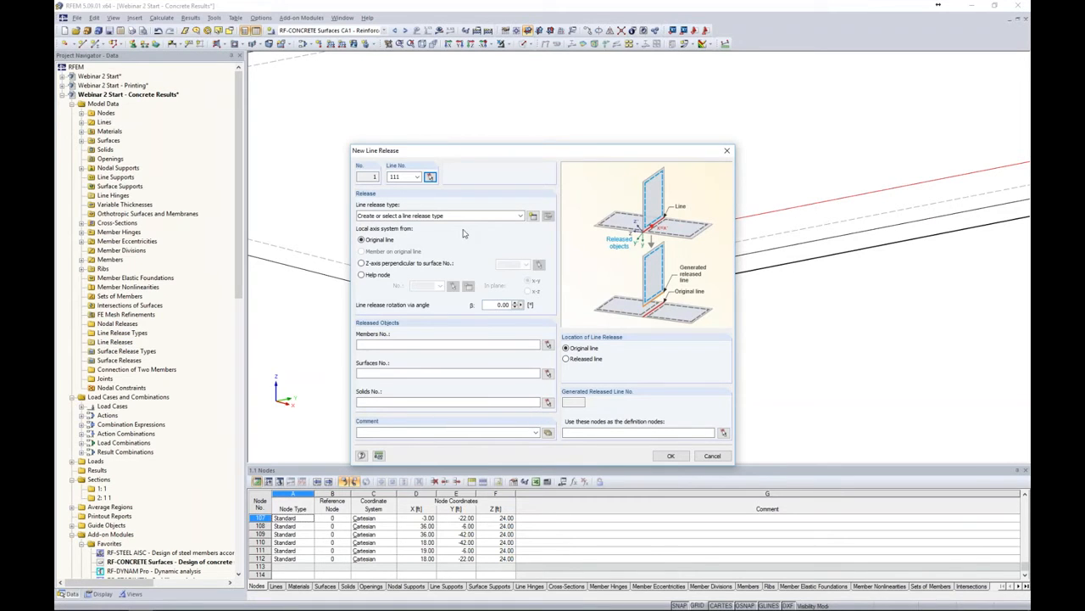
{"action": "left_click", "coordinate": [534, 217]}
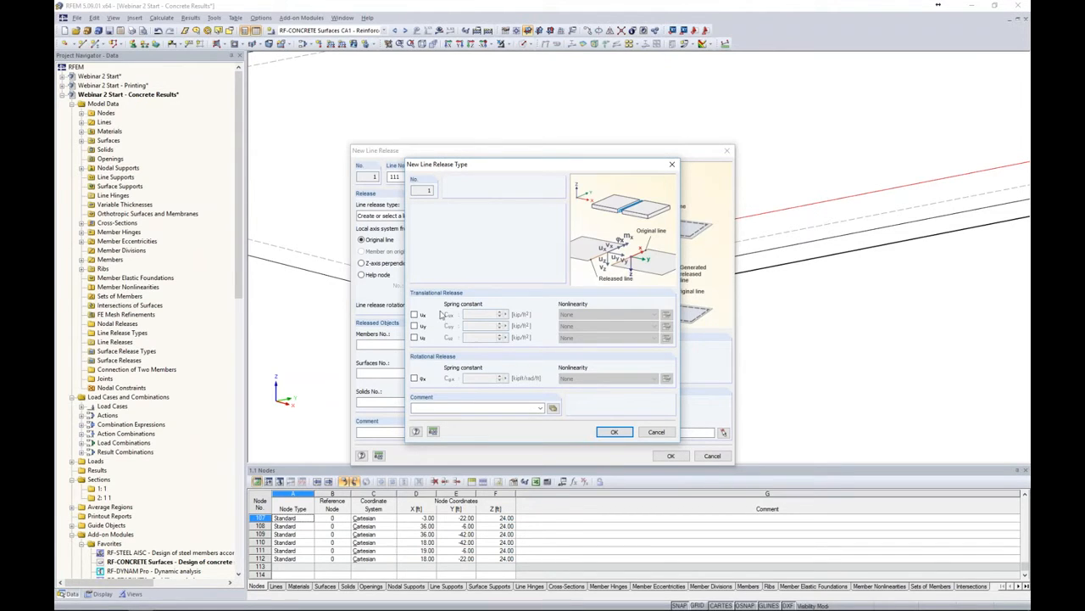
{"action": "left_click", "coordinate": [414, 315]}
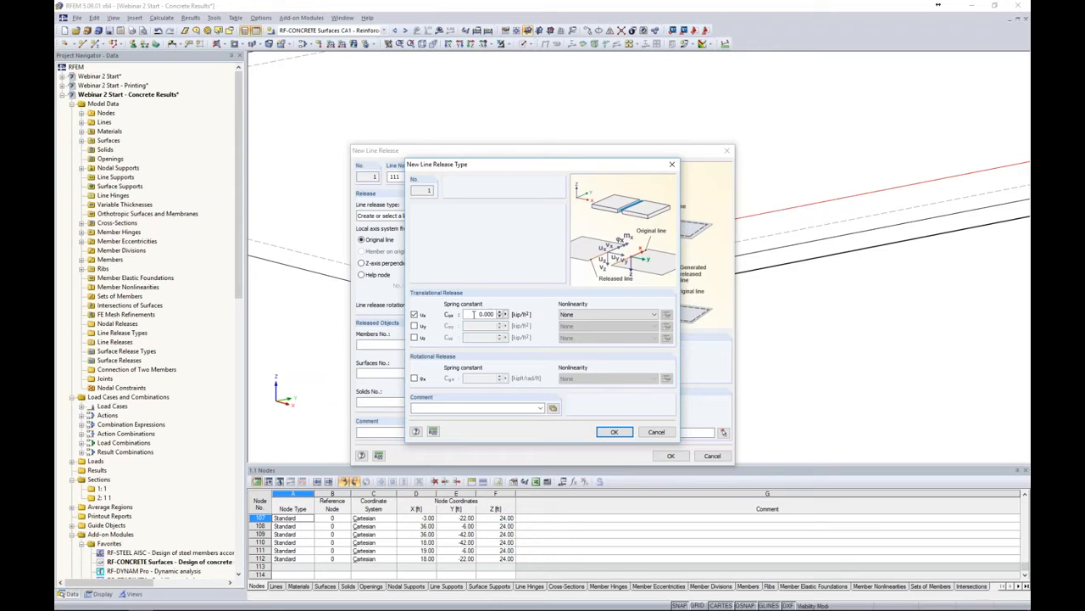
{"action": "left_click", "coordinate": [603, 315]}
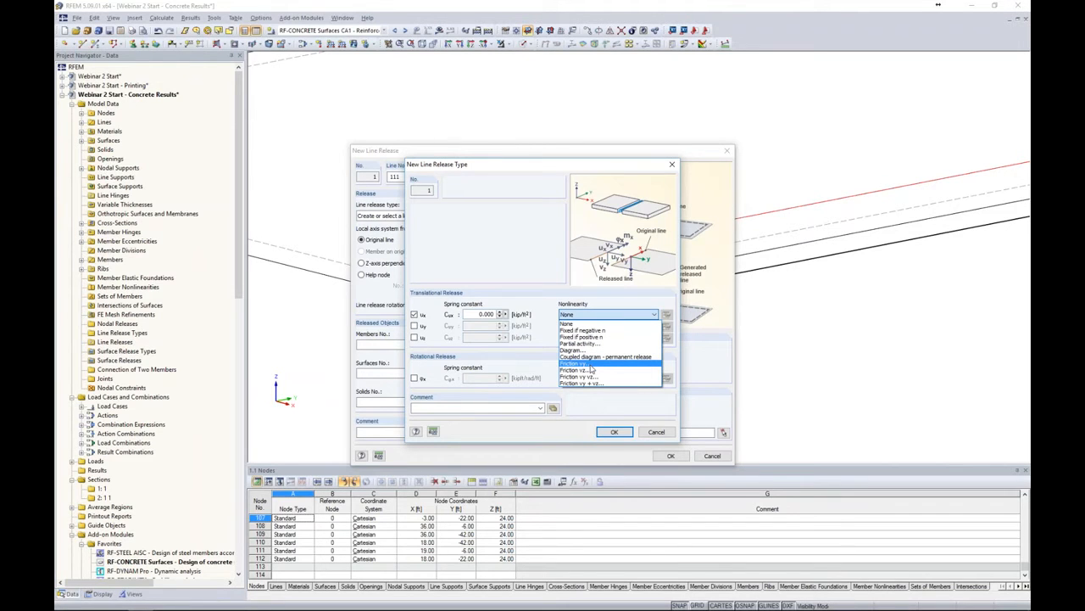
{"action": "left_click", "coordinate": [591, 365]}
{"action": "left_click", "coordinate": [668, 314]}
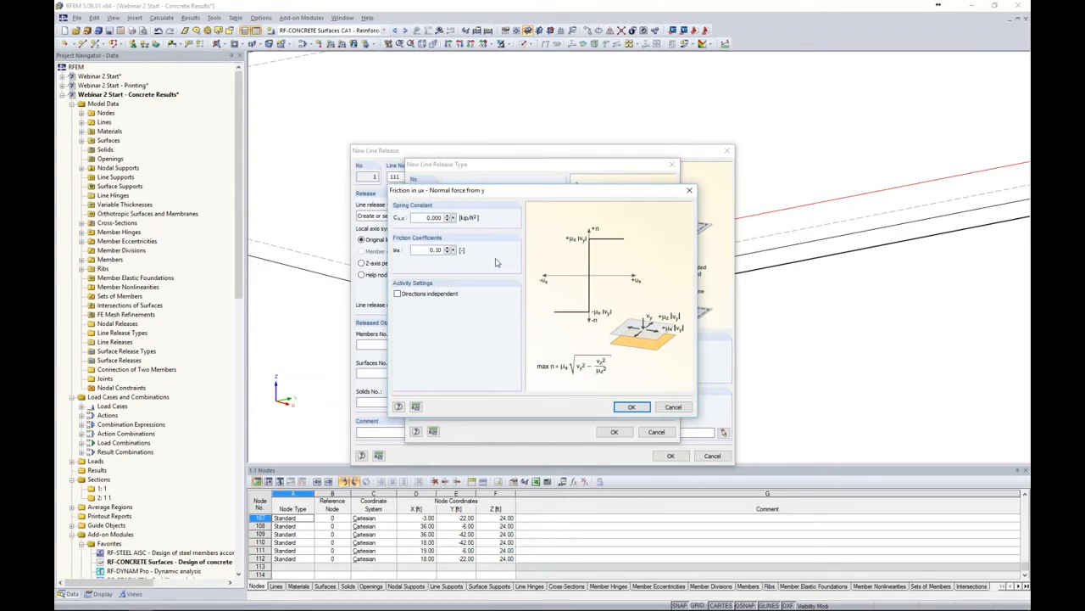
{"action": "left_click", "coordinate": [673, 409]}
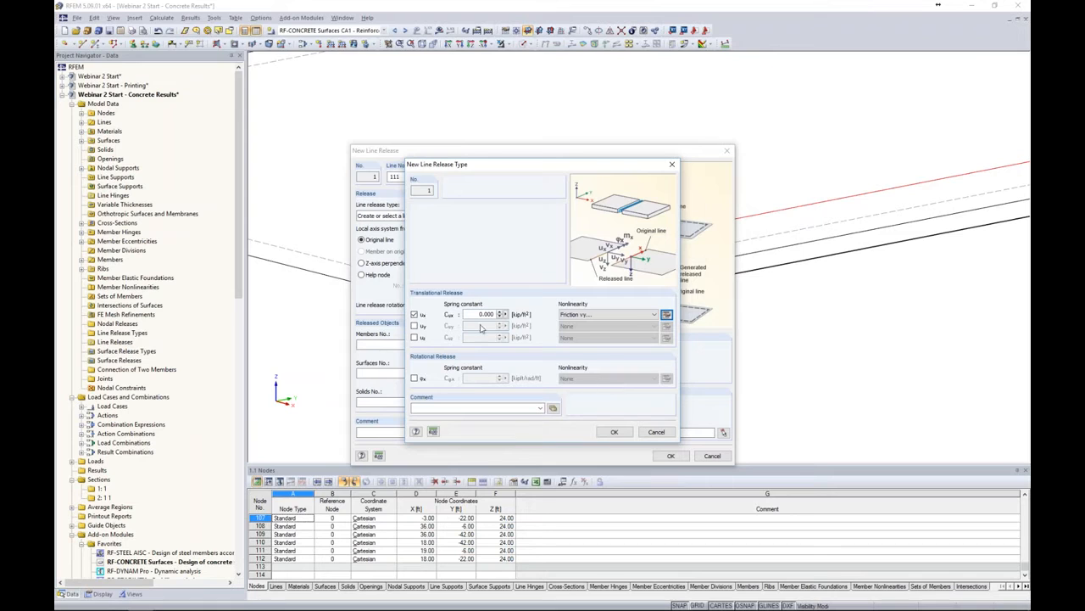
{"action": "left_click", "coordinate": [423, 316]}
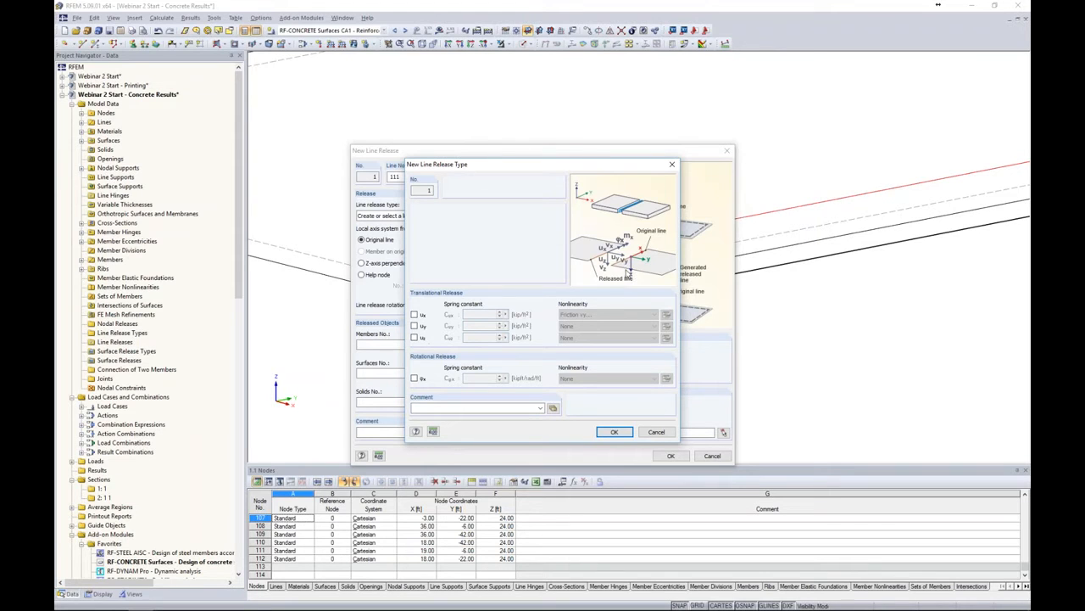
Give the line release type a rotational φx release and apply the line release to surface 2
{"action": "left_click", "coordinate": [414, 378]}
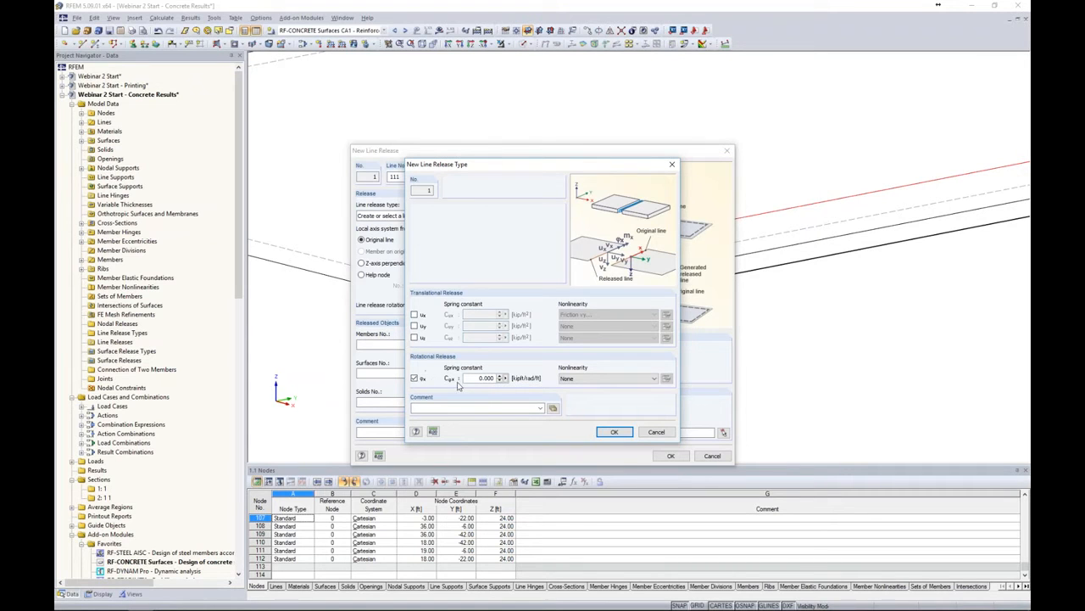
{"action": "left_click", "coordinate": [614, 431]}
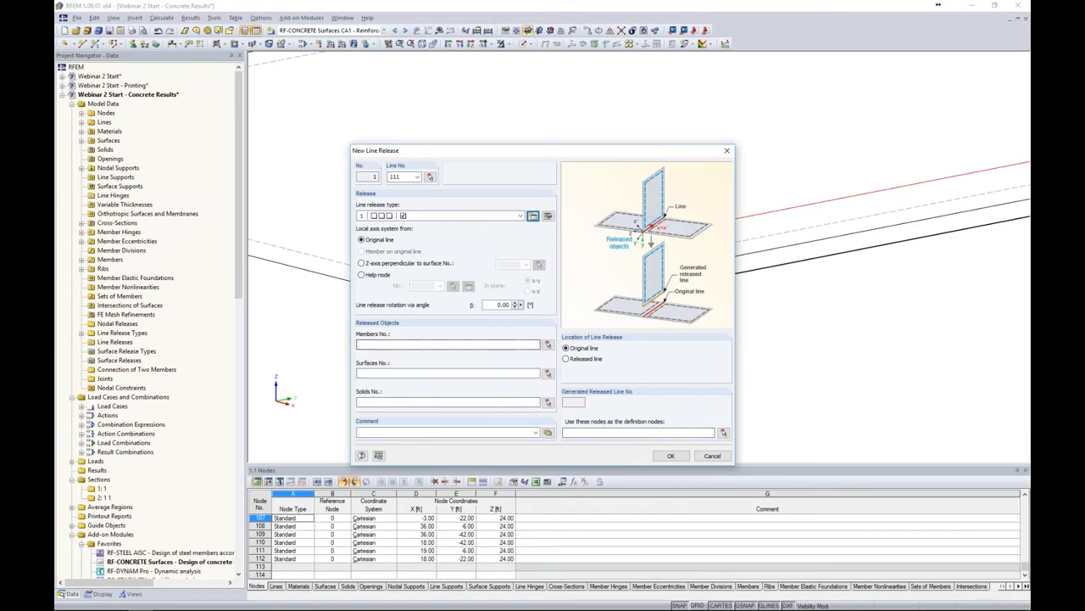
{"action": "left_click", "coordinate": [548, 373]}
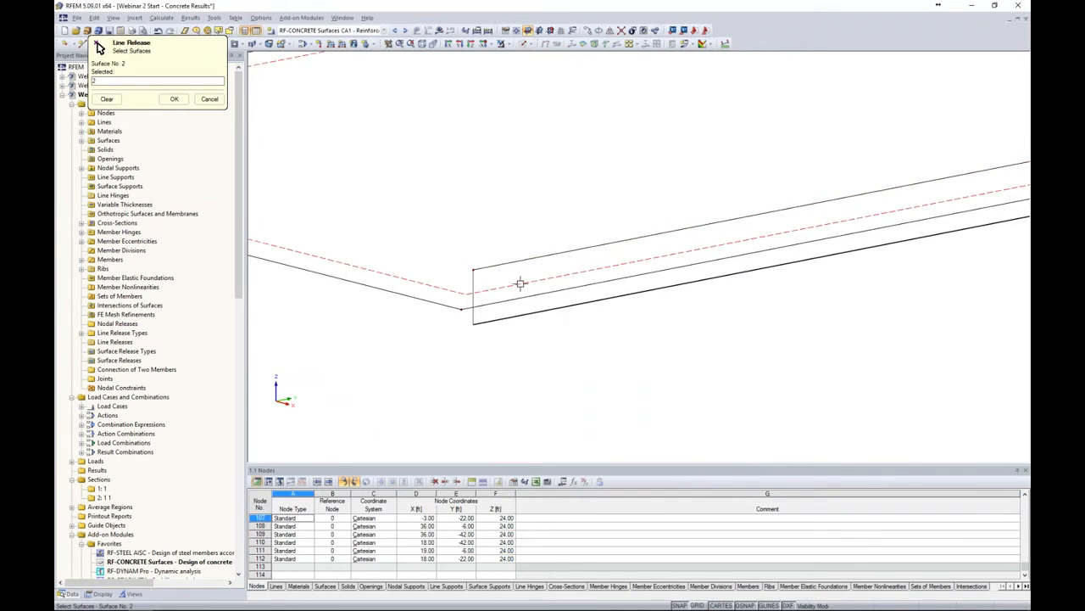
{"action": "left_click", "coordinate": [174, 98]}
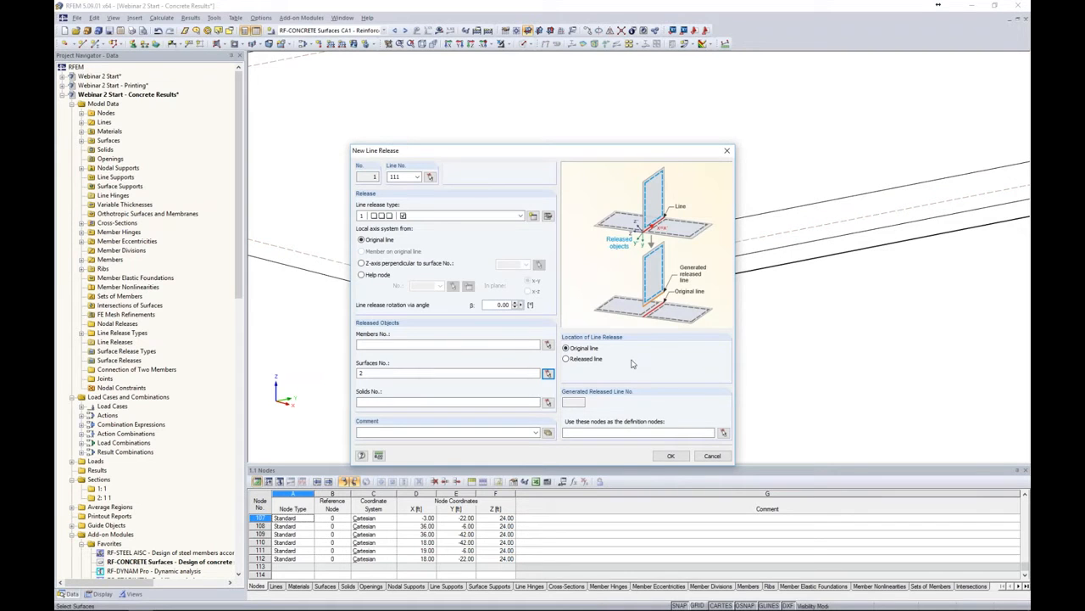
{"action": "left_click", "coordinate": [677, 458]}
Switch to load combination CO2 - 1.2D + 1.6L and start its calculation
{"action": "scroll", "coordinate": [684, 347], "scroll_direction": "down", "scroll_amount": 2}
{"action": "scroll", "coordinate": [685, 347], "scroll_direction": "down", "scroll_amount": 5}
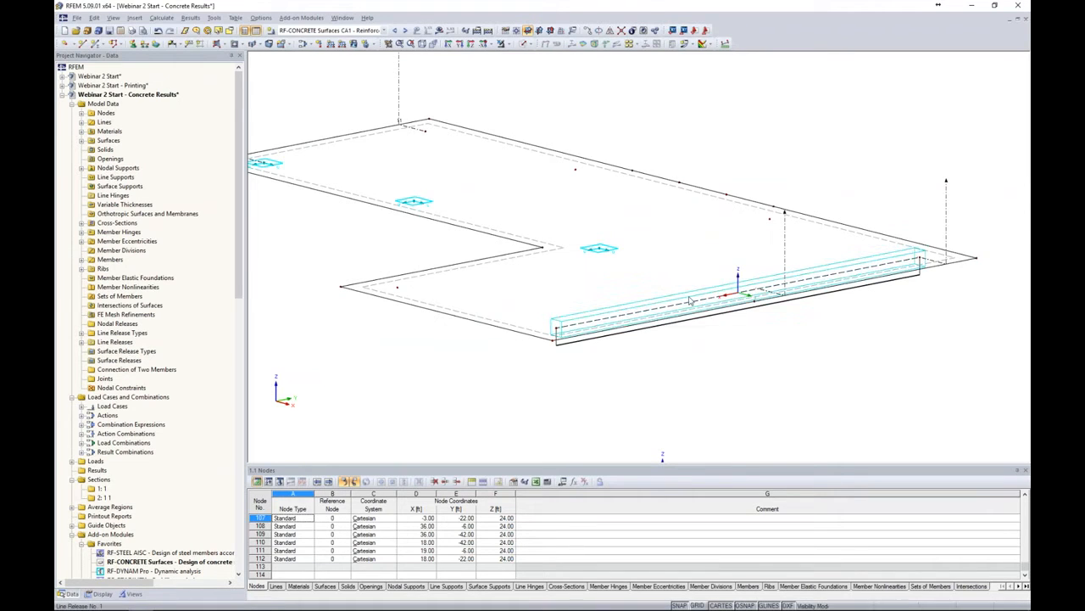
{"action": "left_click", "coordinate": [611, 315]}
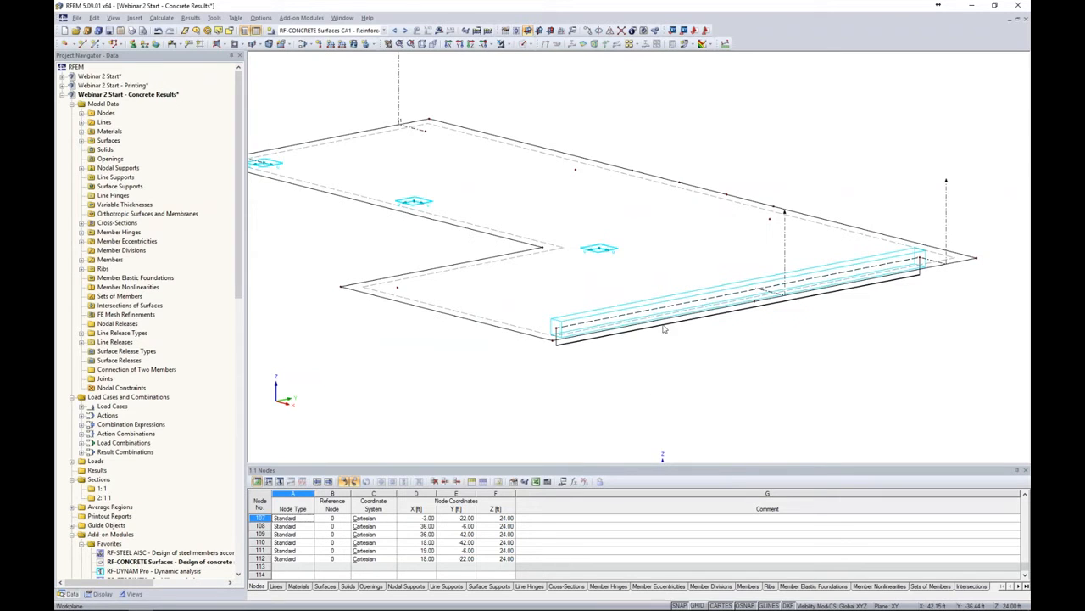
{"action": "left_click", "coordinate": [384, 31]}
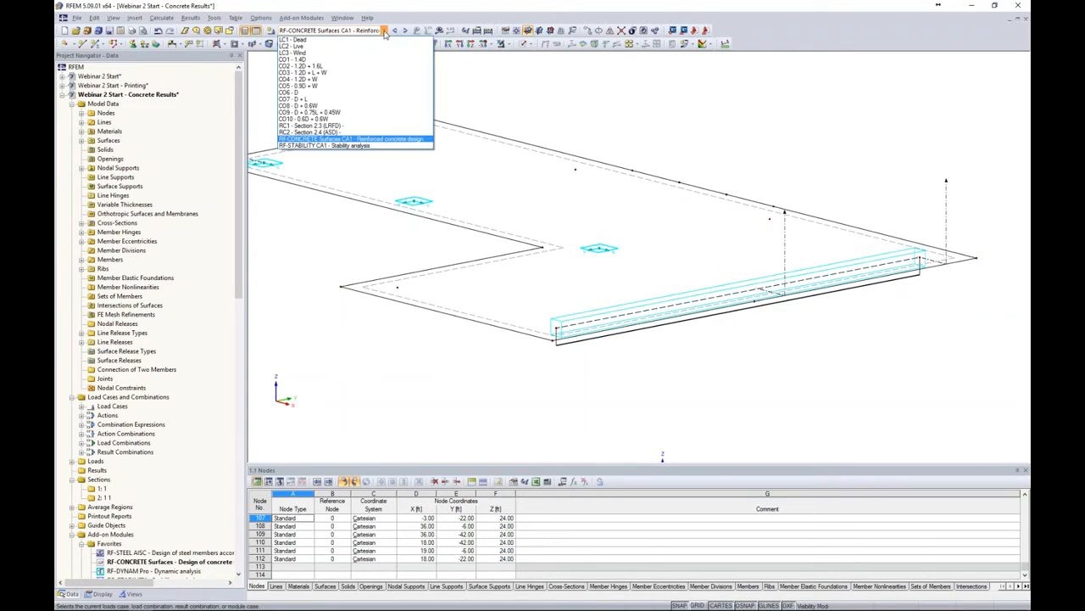
{"action": "left_click", "coordinate": [352, 66]}
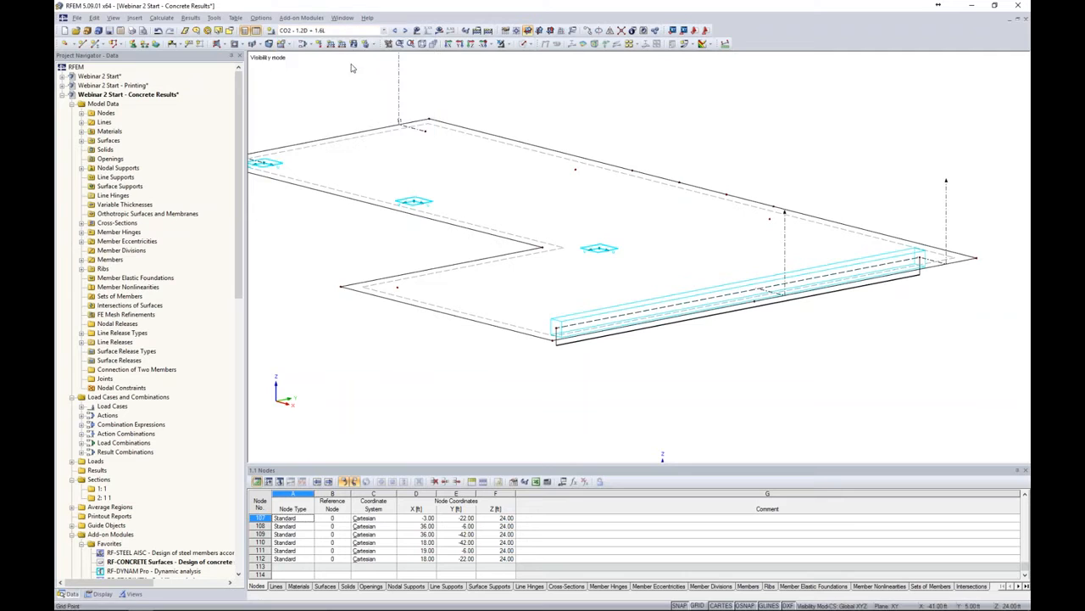
{"action": "left_click", "coordinate": [438, 29]}
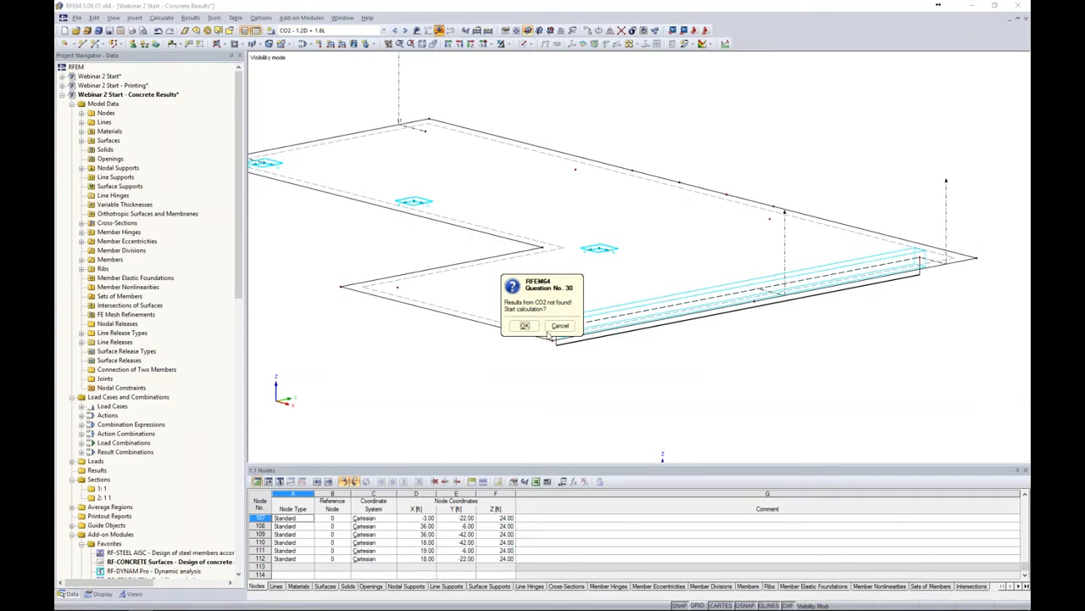
{"action": "left_click", "coordinate": [524, 326]}
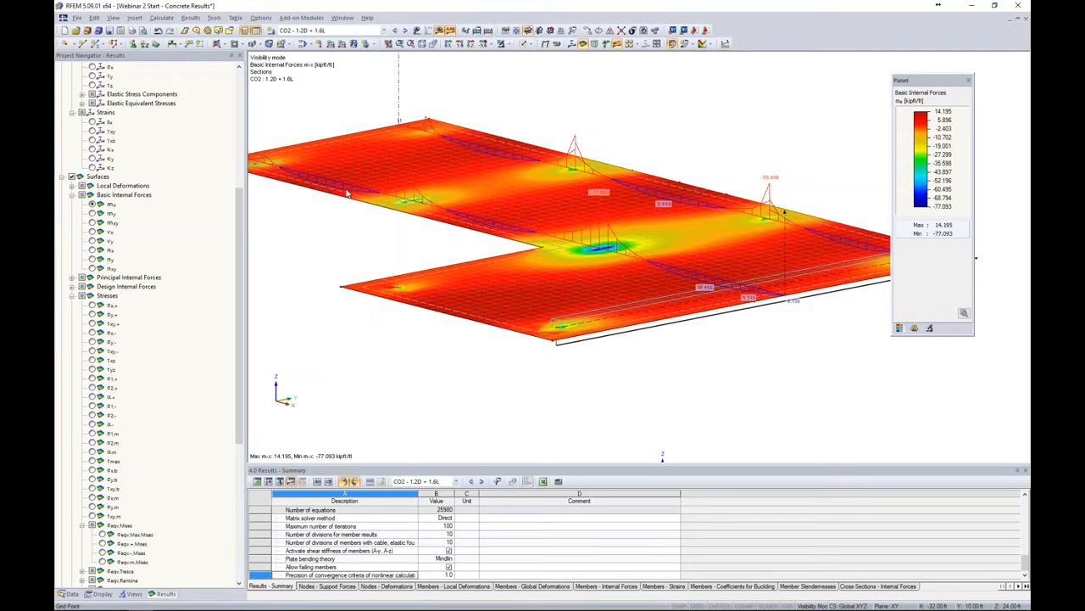
Hide the surface results and the section diagrams in the results view
{"action": "left_click", "coordinate": [80, 177]}
{"action": "middle_click_drag", "start_coordinate": [729, 327], "coordinate": [663, 286]}
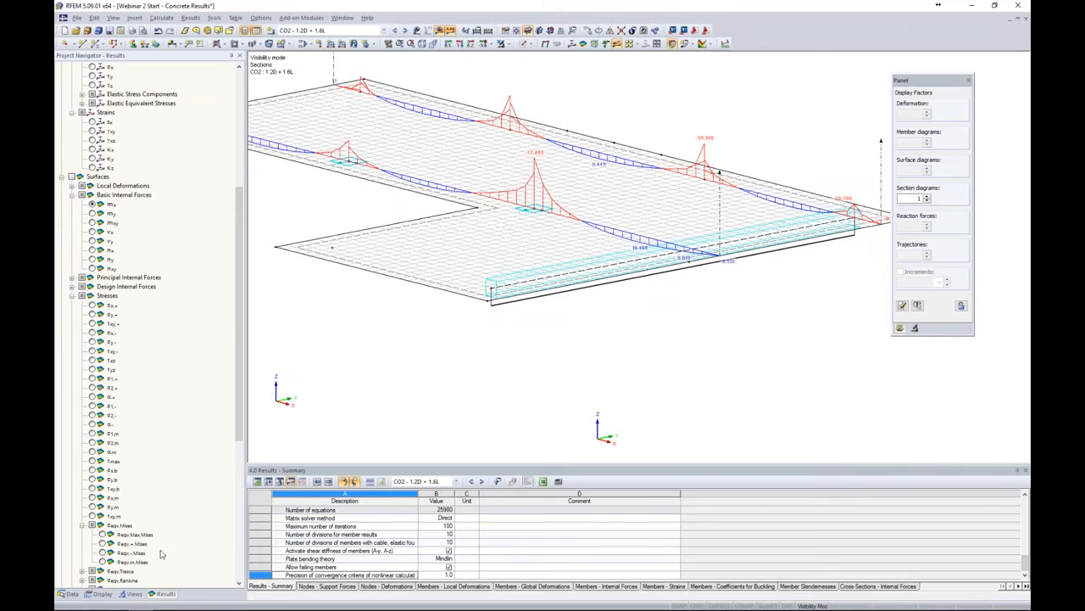
{"action": "scroll", "coordinate": [163, 571], "scroll_direction": "down", "scroll_amount": 10}
{"action": "left_click", "coordinate": [71, 515]}
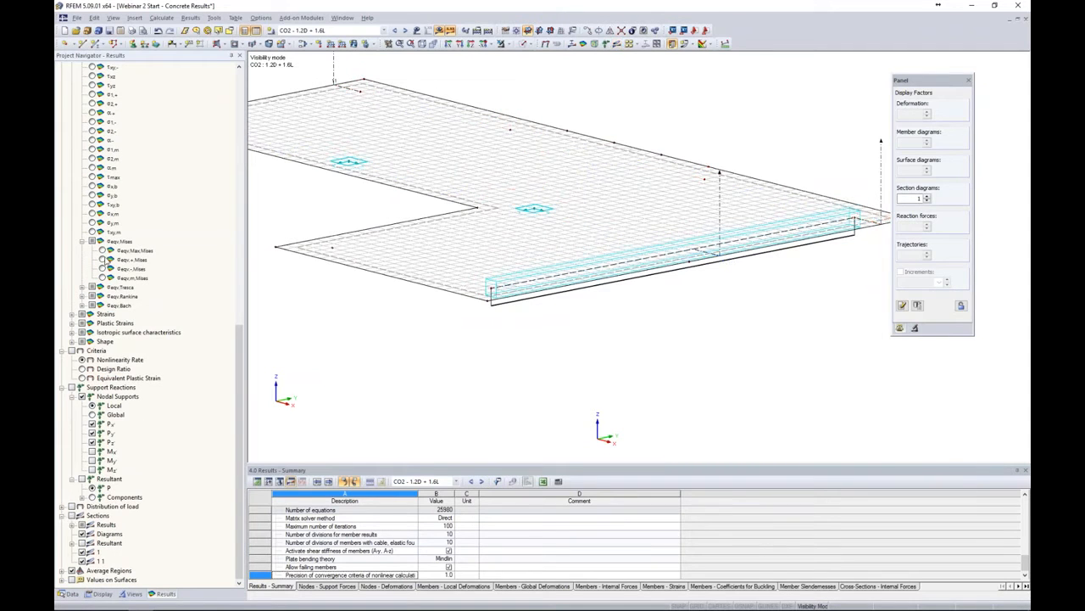
Display the beam's torsional moment MT diagram and switch to the PowerPoint slide show
{"action": "scroll", "coordinate": [106, 260], "scroll_direction": "up", "scroll_amount": 15}
{"action": "scroll", "coordinate": [106, 260], "scroll_direction": "up", "scroll_amount": 2}
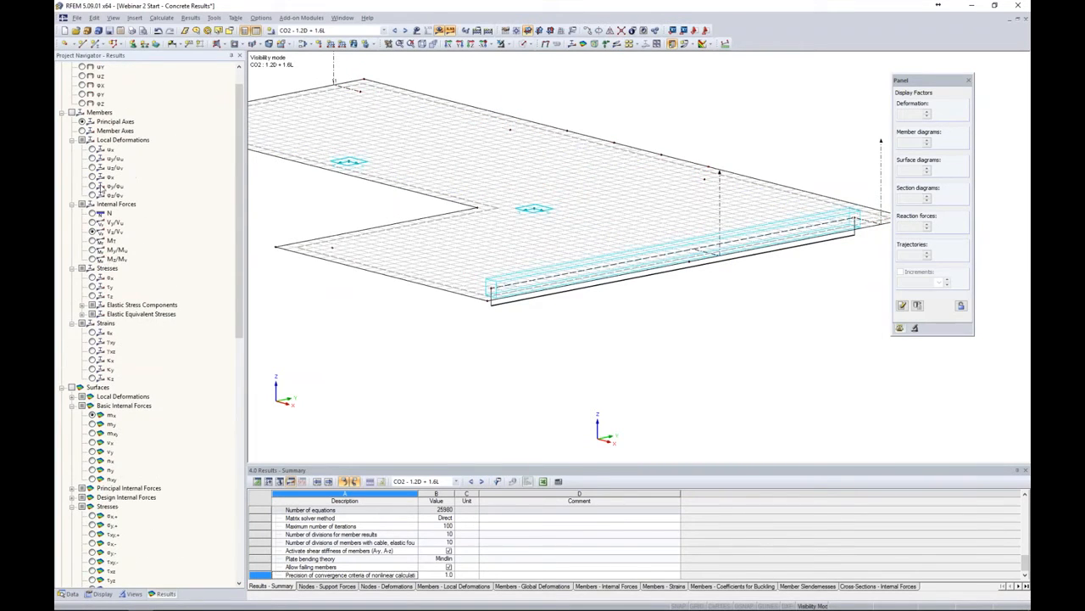
{"action": "left_click", "coordinate": [72, 112]}
{"action": "left_click", "coordinate": [92, 240]}
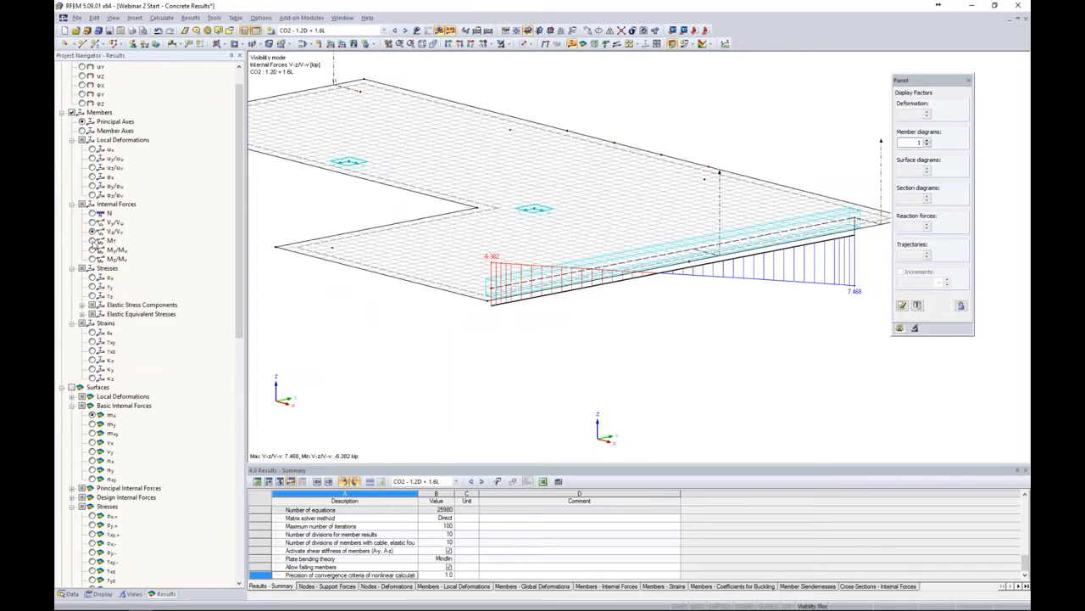
{"action": "middle_click_drag", "start_coordinate": [625, 314], "coordinate": [543, 236], "text": "ctrl"}
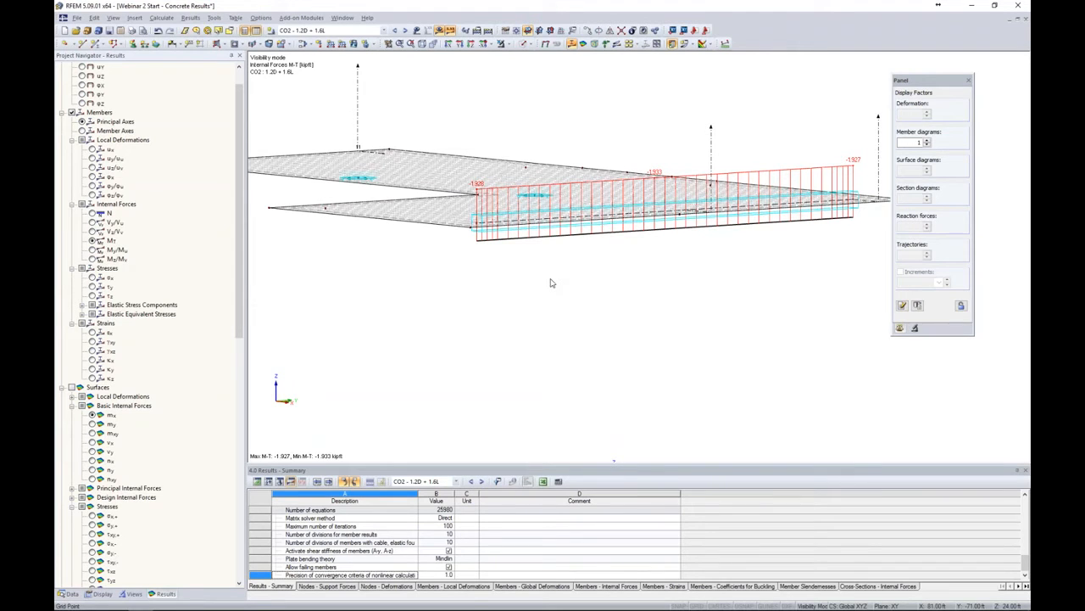
{"action": "key", "text": "alt+Tab"}
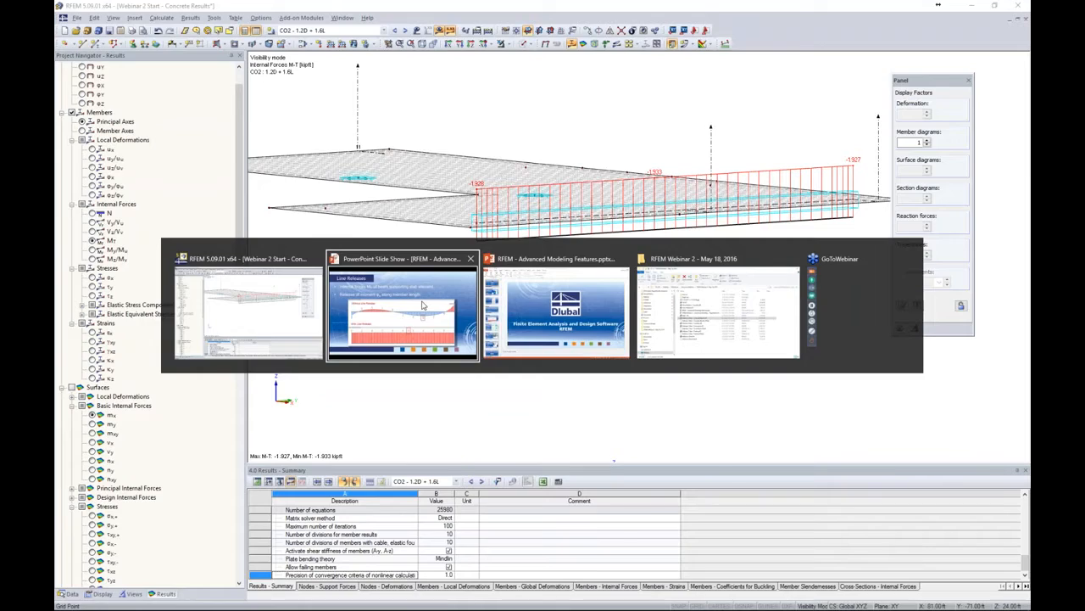
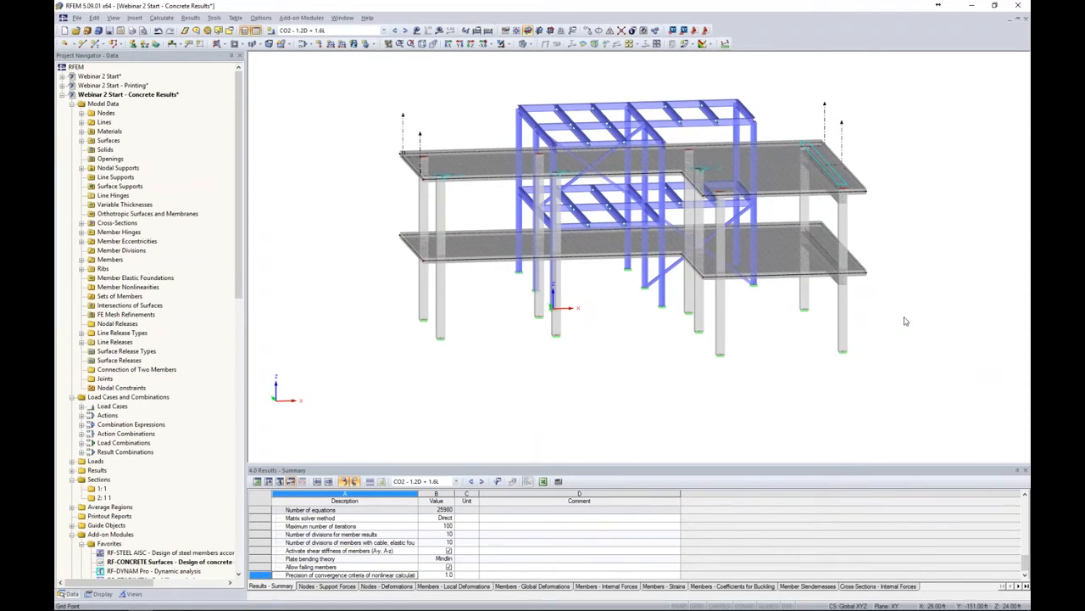
Select the concrete slabs and columns and show only the selected objects
{"action": "middle_click_drag", "start_coordinate": [917, 269], "coordinate": [852, 299]}
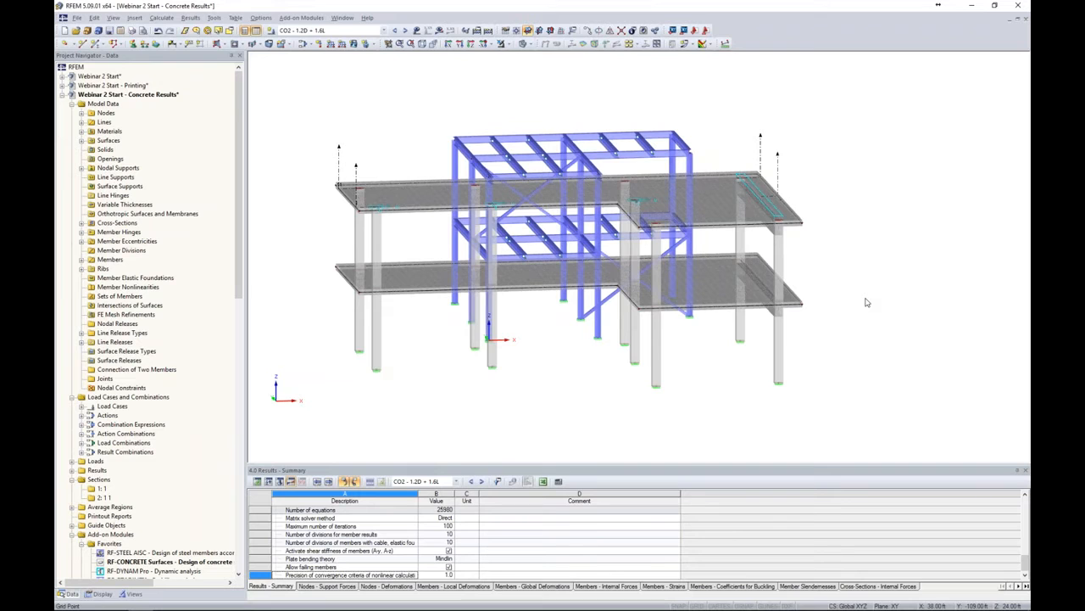
{"action": "scroll", "coordinate": [821, 297], "scroll_direction": "down", "scroll_amount": 3}
{"action": "middle_click_drag", "start_coordinate": [860, 312], "coordinate": [473, 279], "text": "ctrl"}
{"action": "left_click_drag", "start_coordinate": [431, 158], "coordinate": [660, 351]}
{"action": "middle_click_drag", "start_coordinate": [543, 350], "coordinate": [755, 431], "text": "ctrl"}
{"action": "left_click", "coordinate": [509, 44]}
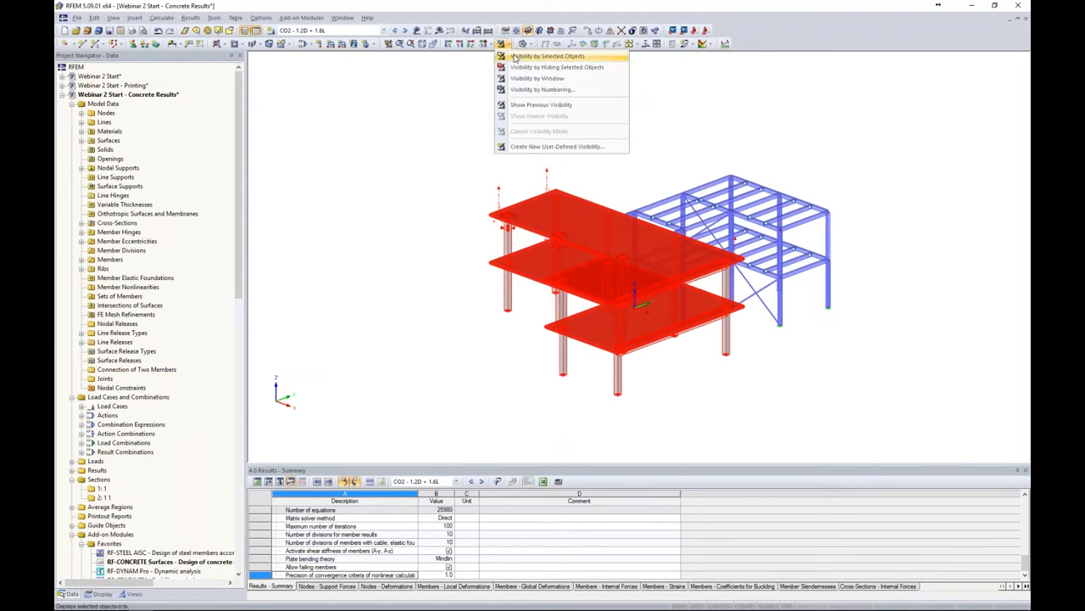
{"action": "left_click", "coordinate": [514, 60]}
Turn on display of hidden objects in the background
{"action": "left_click", "coordinate": [717, 180]}
{"action": "middle_click_drag", "start_coordinate": [721, 182], "coordinate": [688, 157]}
{"action": "scroll", "coordinate": [671, 212], "scroll_direction": "up", "scroll_amount": 2}
{"action": "right_click", "coordinate": [743, 156]}
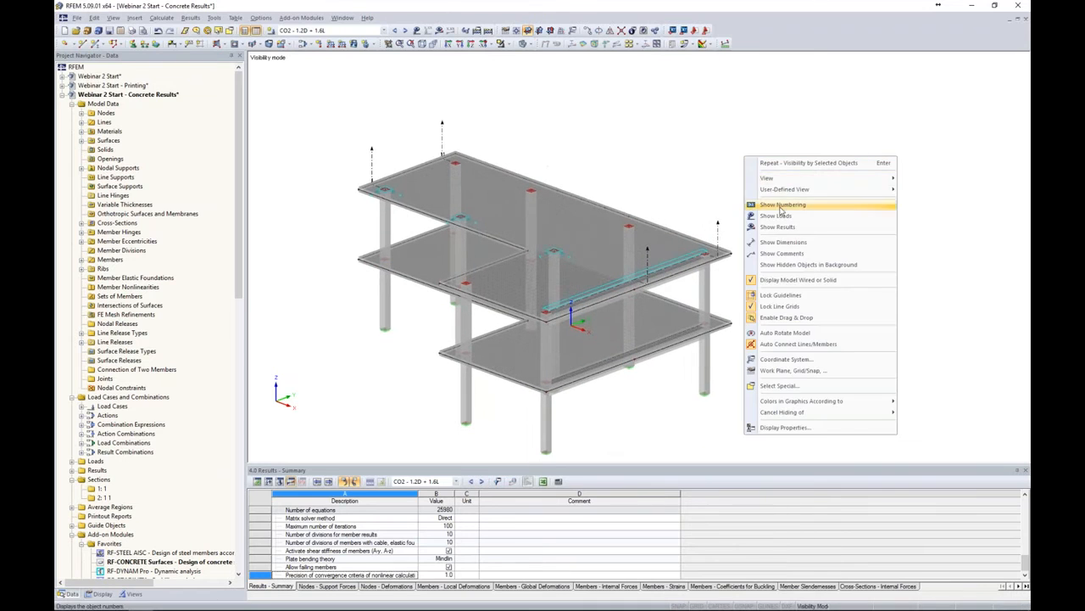
{"action": "left_click", "coordinate": [788, 265]}
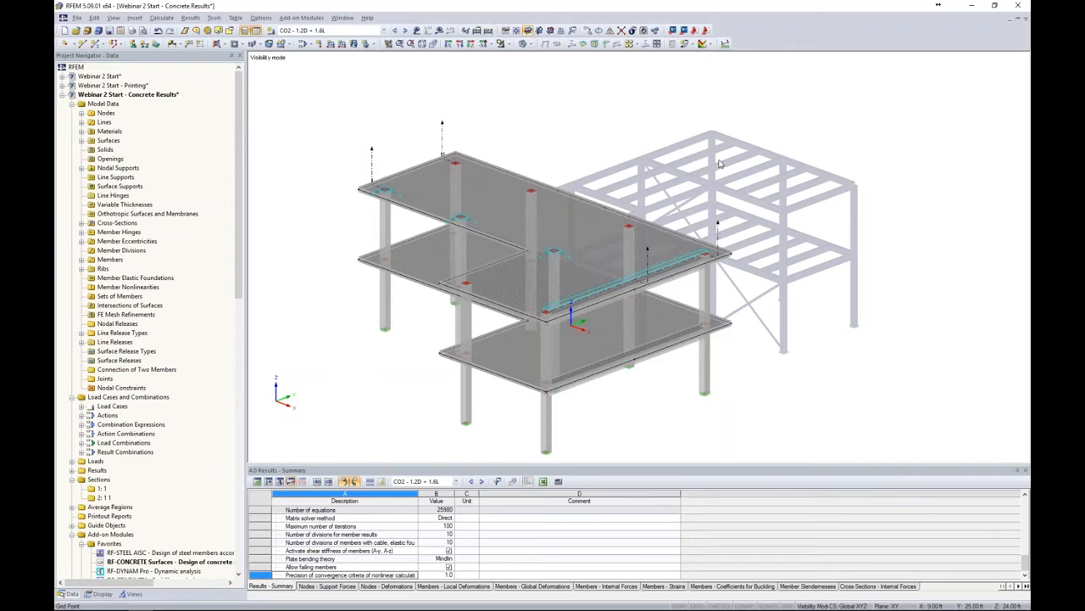
Save the current visibility as a new user-defined view named Concrete Structure Only
{"action": "left_click", "coordinate": [134, 594]}
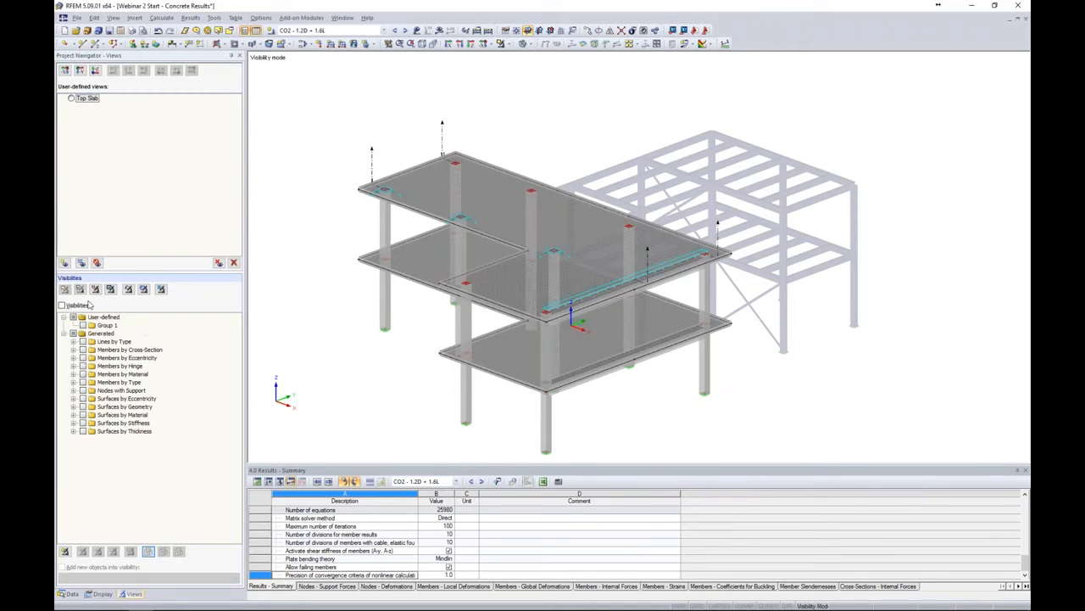
{"action": "left_click", "coordinate": [63, 263]}
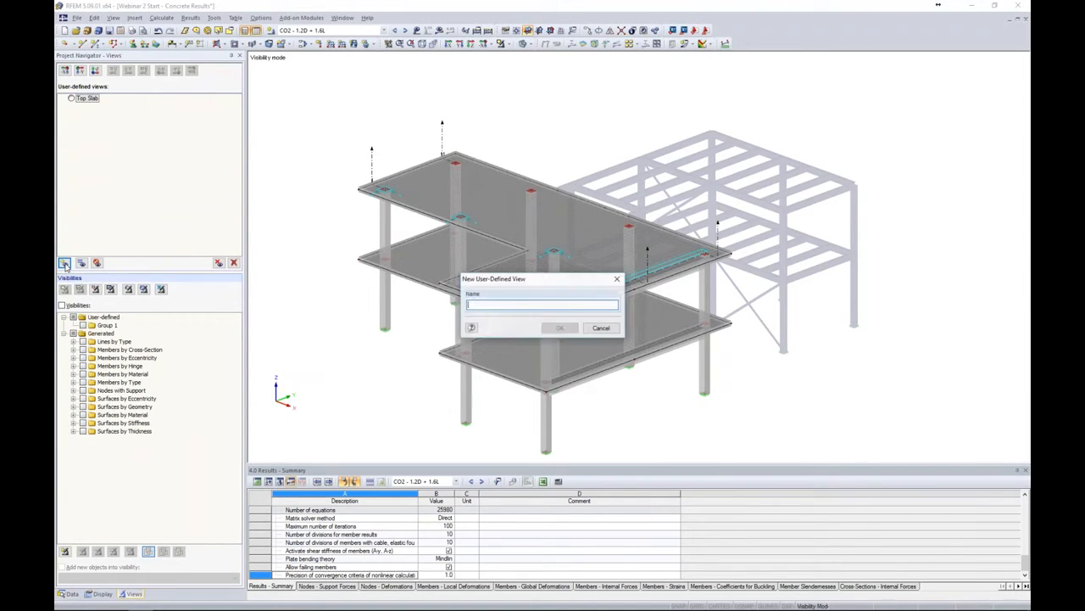
{"action": "type", "text": "Concrete Structure Only"}
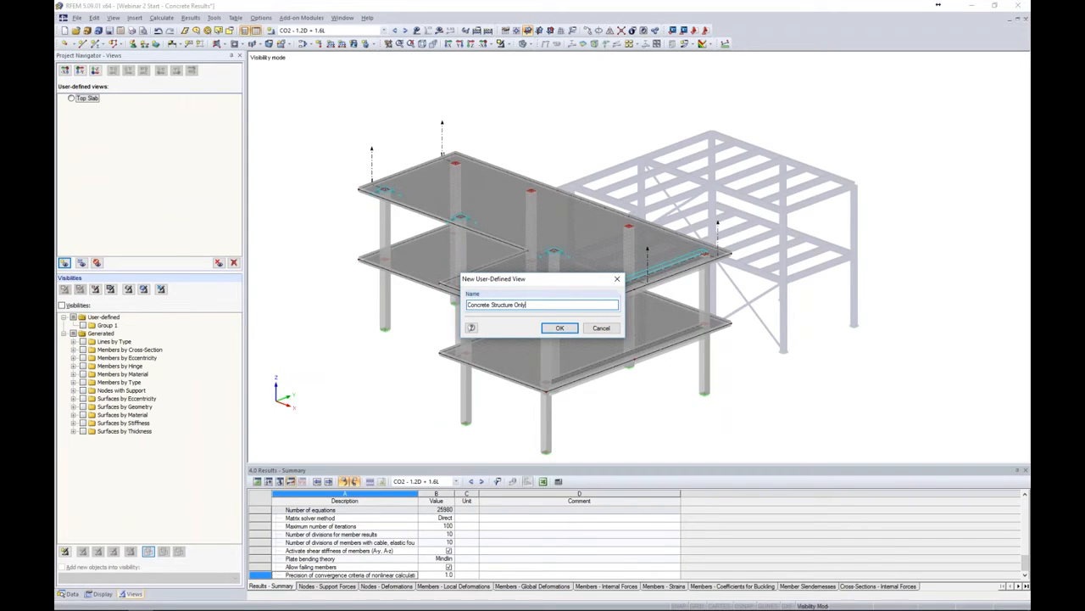
{"action": "left_click", "coordinate": [558, 328]}
Turn on the grid and set the work plane origin at a column's base node
{"action": "middle_click_drag", "start_coordinate": [793, 363], "coordinate": [740, 288]}
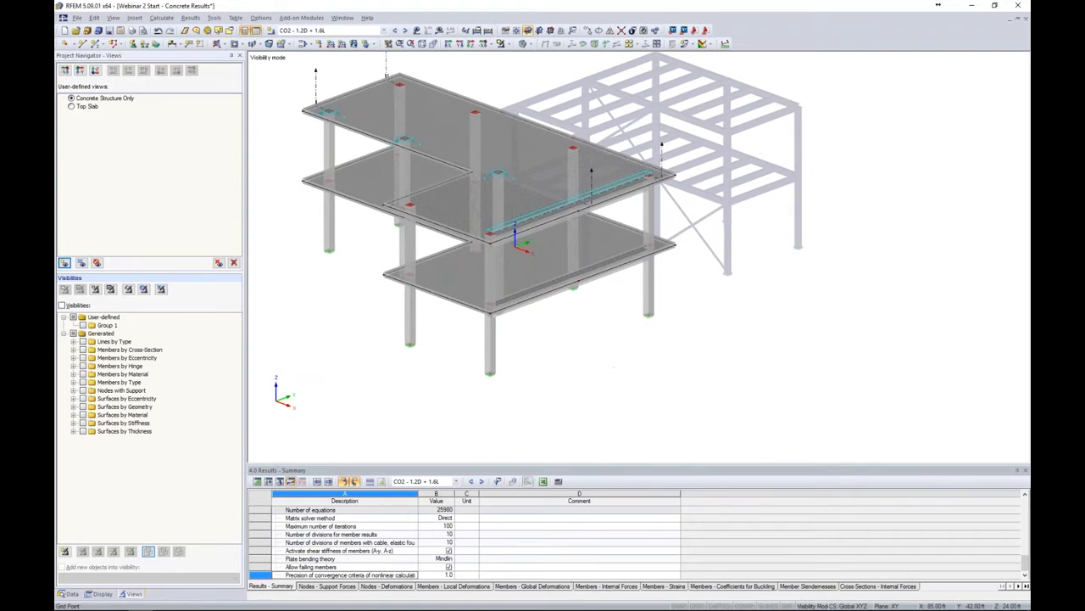
{"action": "middle_click_drag", "start_coordinate": [669, 335], "coordinate": [695, 344], "text": "ctrl"}
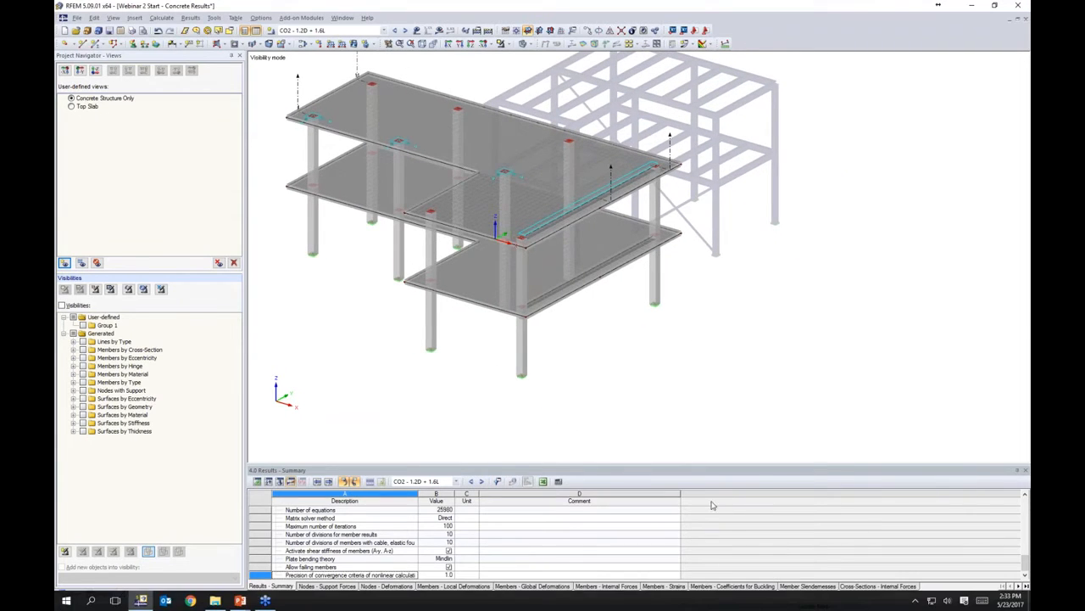
{"action": "left_click", "coordinate": [701, 605]}
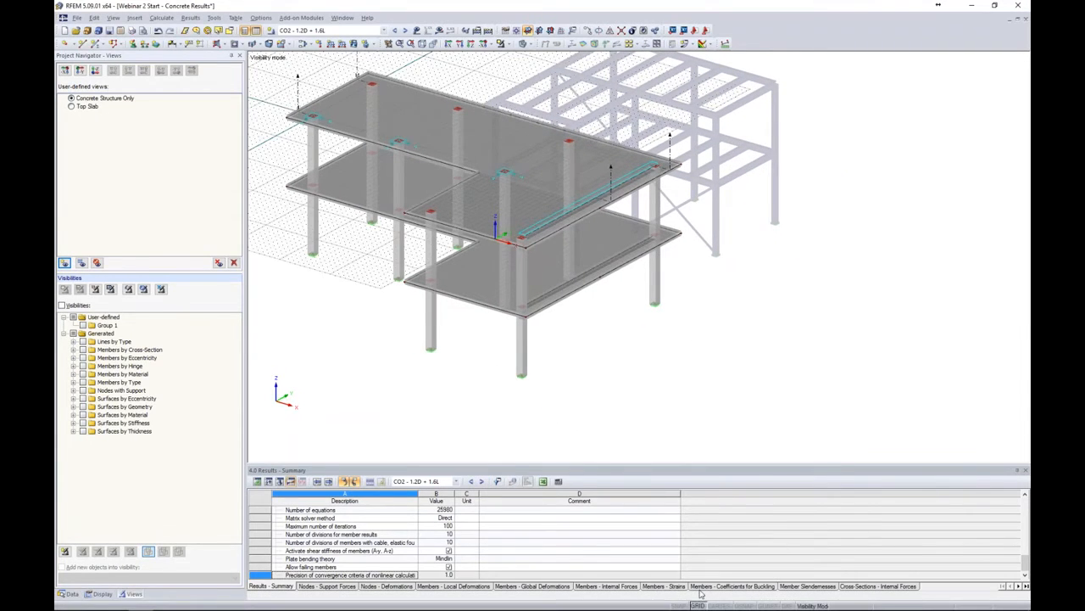
{"action": "left_click", "coordinate": [521, 41]}
{"action": "left_click", "coordinate": [522, 374]}
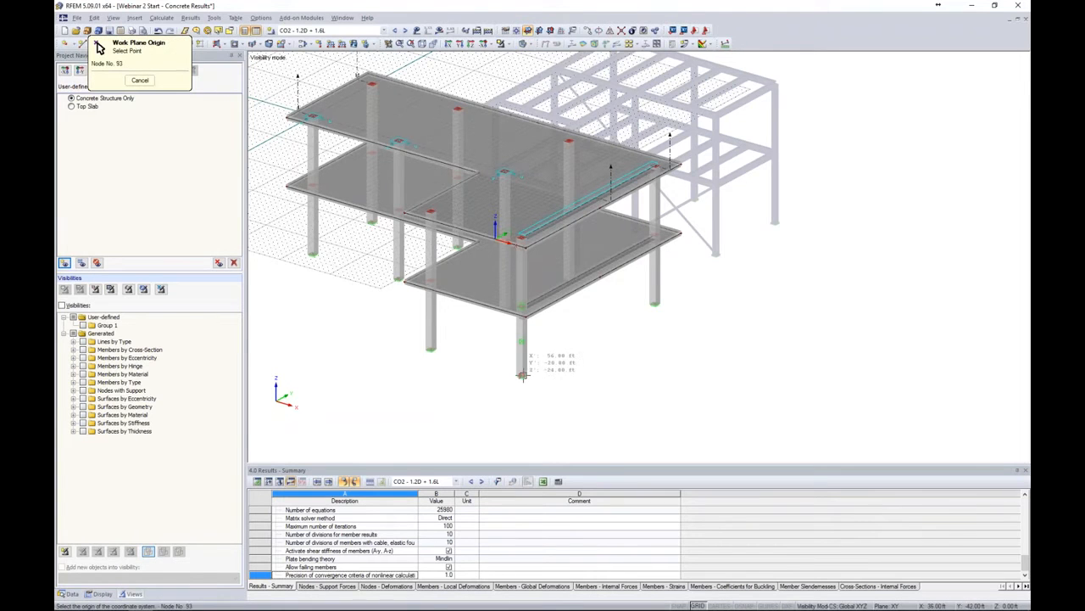
Drag a selected column out onto the work plane grid clear of the structure, accepting deletion of results
{"action": "middle_click_drag", "start_coordinate": [619, 345], "coordinate": [697, 297], "text": "ctrl"}
{"action": "left_click", "coordinate": [582, 315]}
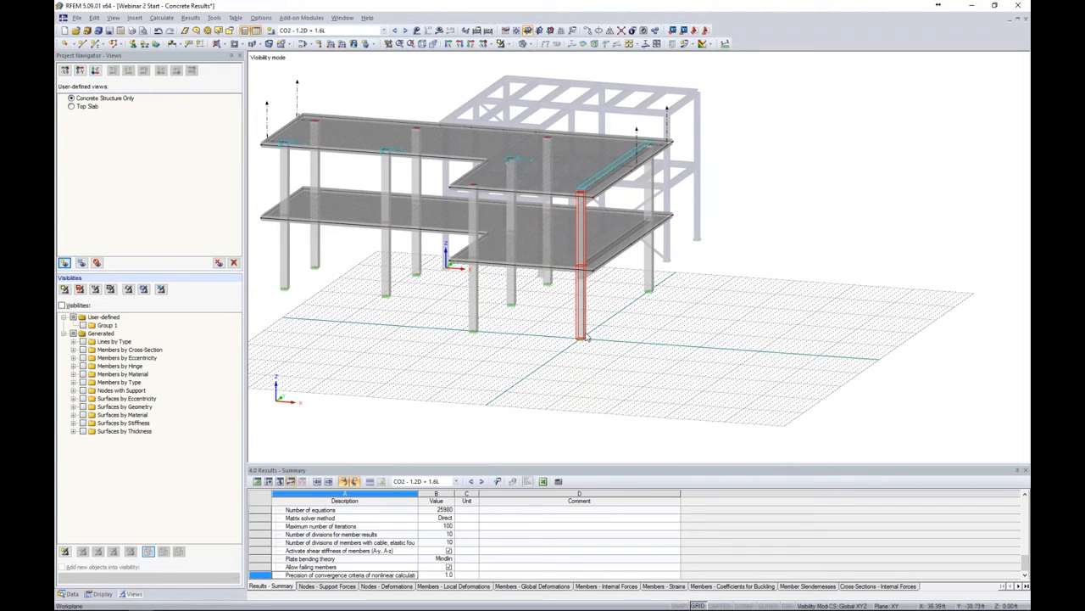
{"action": "left_click_drag", "start_coordinate": [704, 337], "coordinate": [701, 348], "text": "ctrl"}
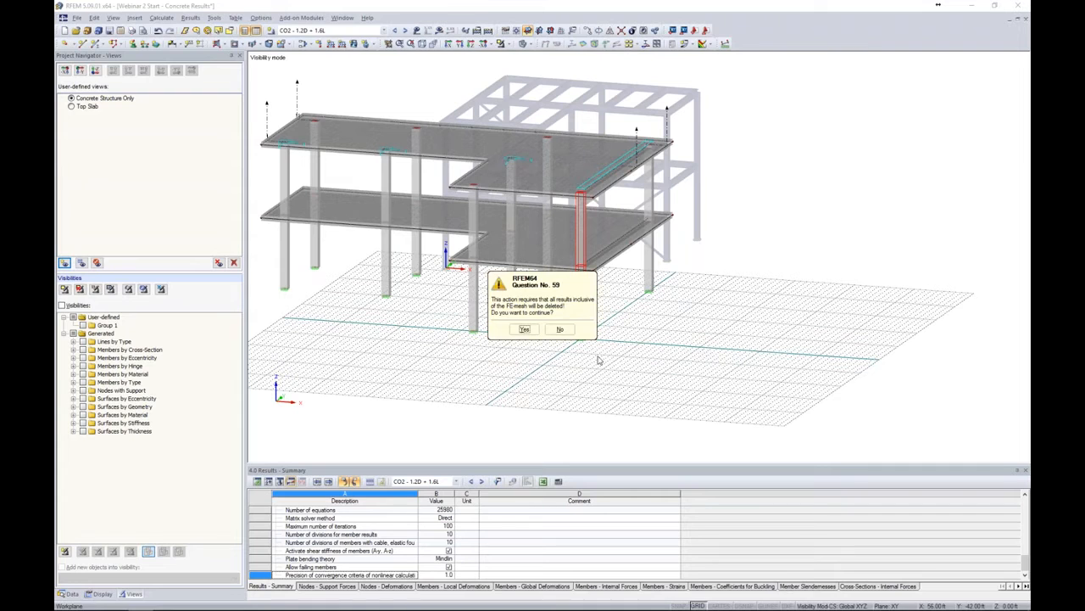
{"action": "left_click", "coordinate": [524, 329]}
Edit the relocated member and set its member type to Result Beam
{"action": "middle_click_drag", "start_coordinate": [635, 354], "coordinate": [701, 341], "text": "ctrl"}
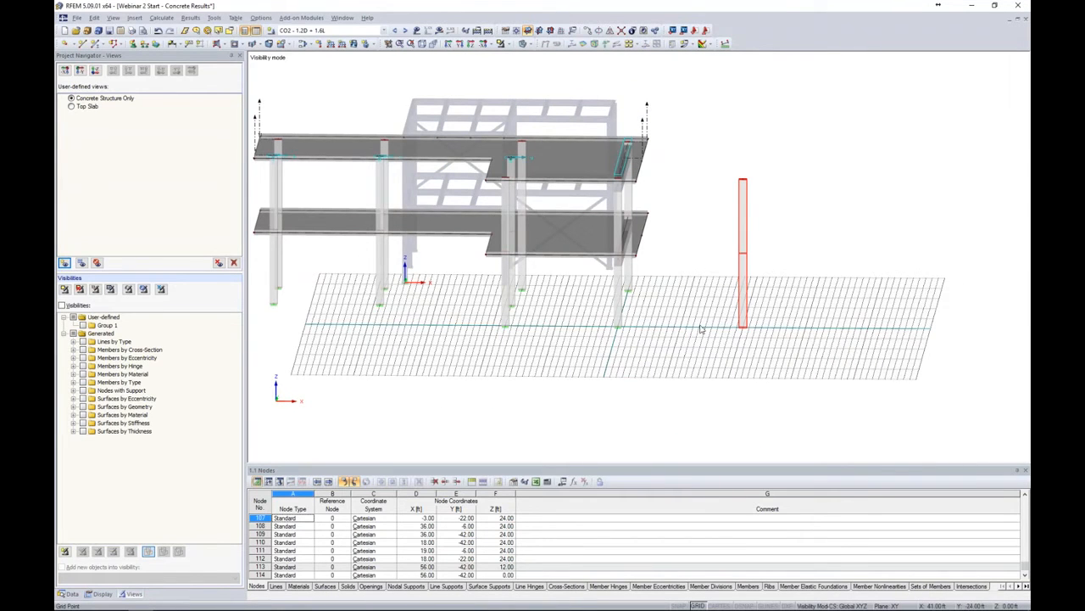
{"action": "middle_click_drag", "start_coordinate": [673, 346], "coordinate": [747, 345], "text": "ctrl"}
{"action": "left_click", "coordinate": [802, 290]}
{"action": "left_click", "coordinate": [774, 216]}
{"action": "right_click", "coordinate": [774, 211]}
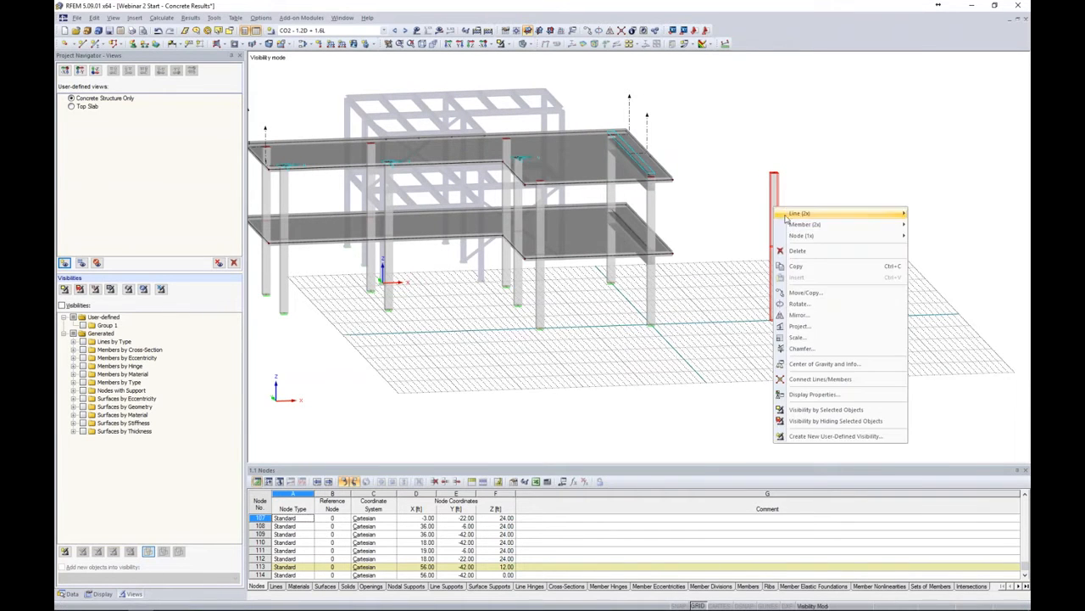
{"action": "mouse_move", "coordinate": [785, 225]}
{"action": "left_click", "coordinate": [750, 229]}
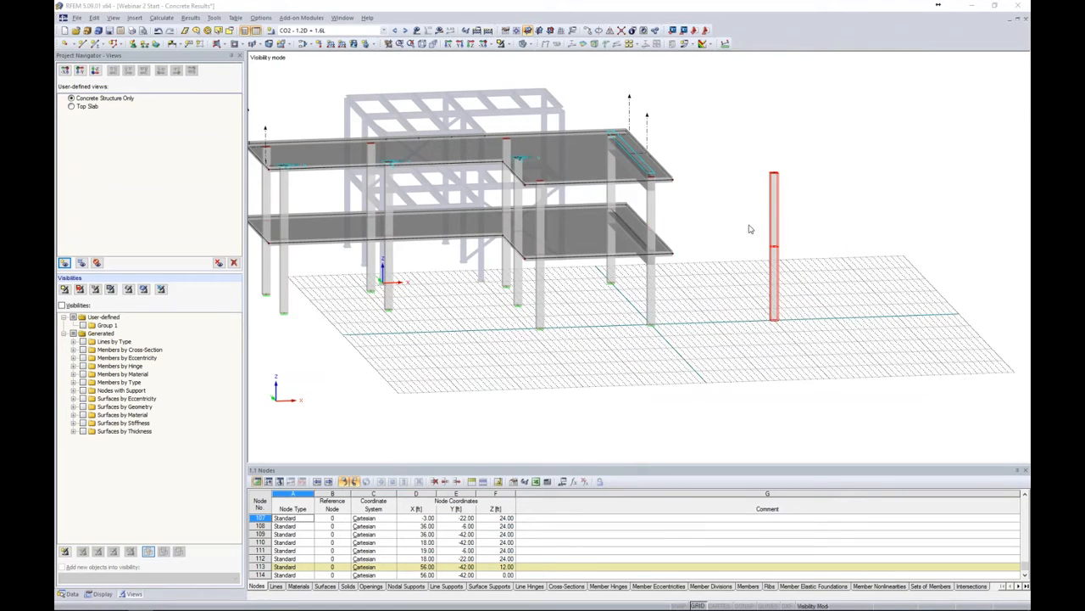
{"action": "left_click", "coordinate": [552, 184]}
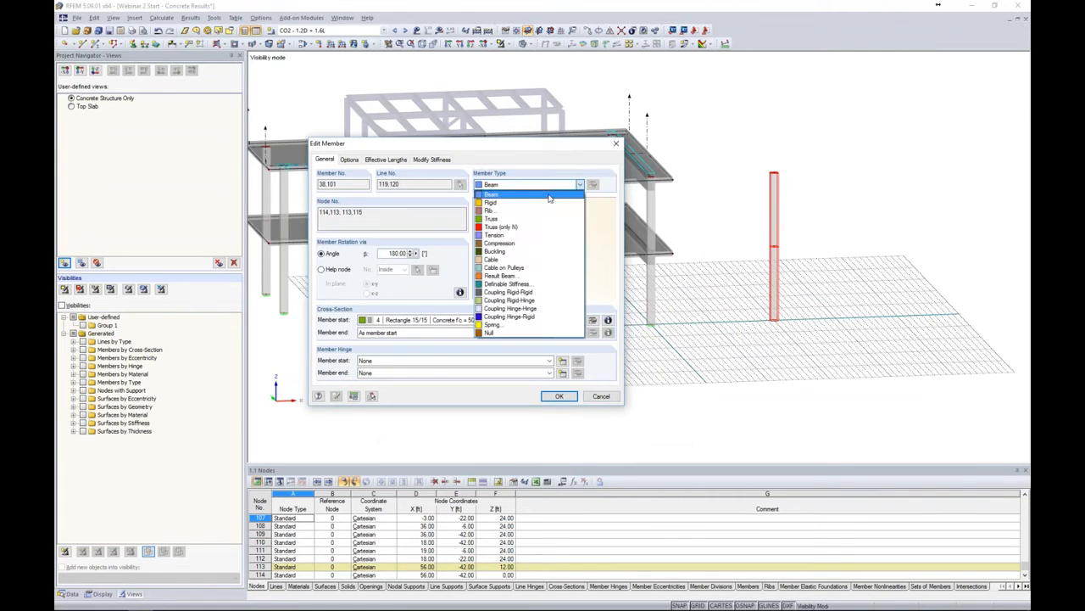
{"action": "left_click", "coordinate": [506, 276]}
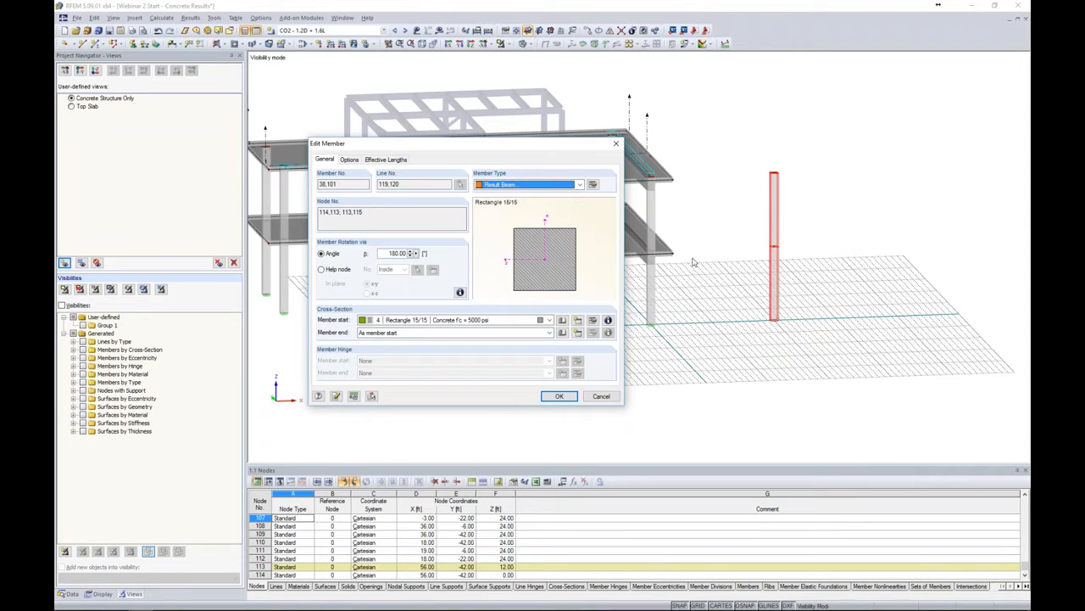
Open the result beam parameters and set integration to From listed including objects
{"action": "left_click", "coordinate": [595, 186]}
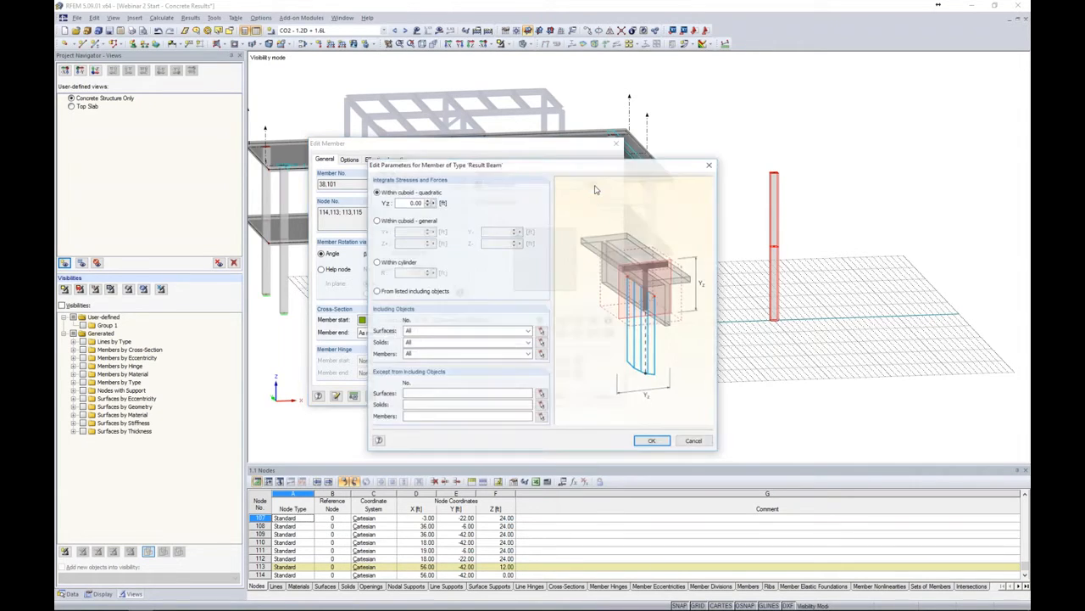
{"action": "left_click_drag", "start_coordinate": [600, 170], "coordinate": [607, 158]}
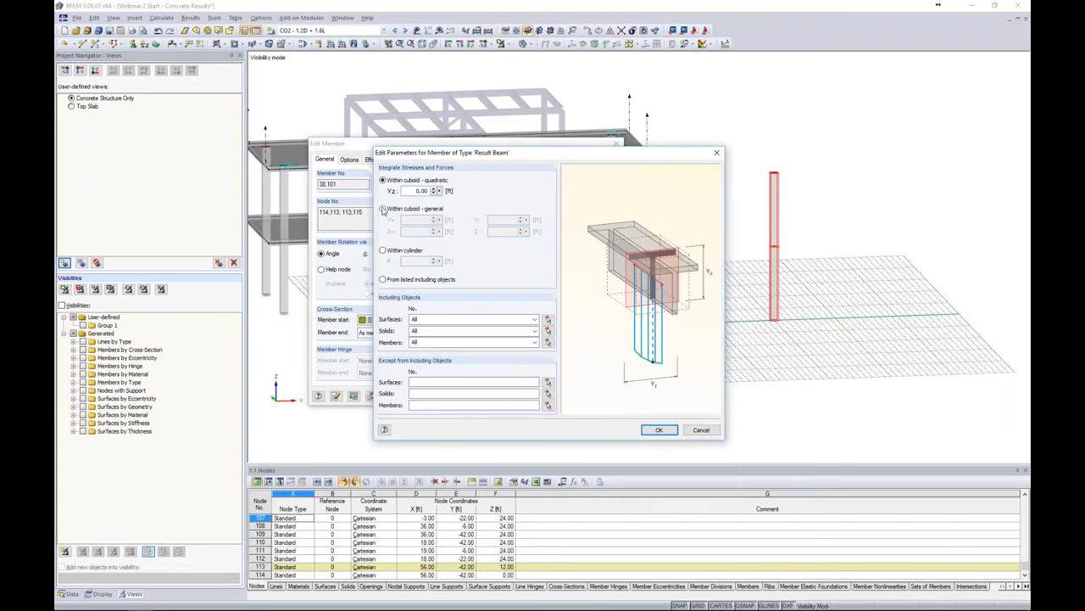
{"action": "left_click", "coordinate": [385, 208]}
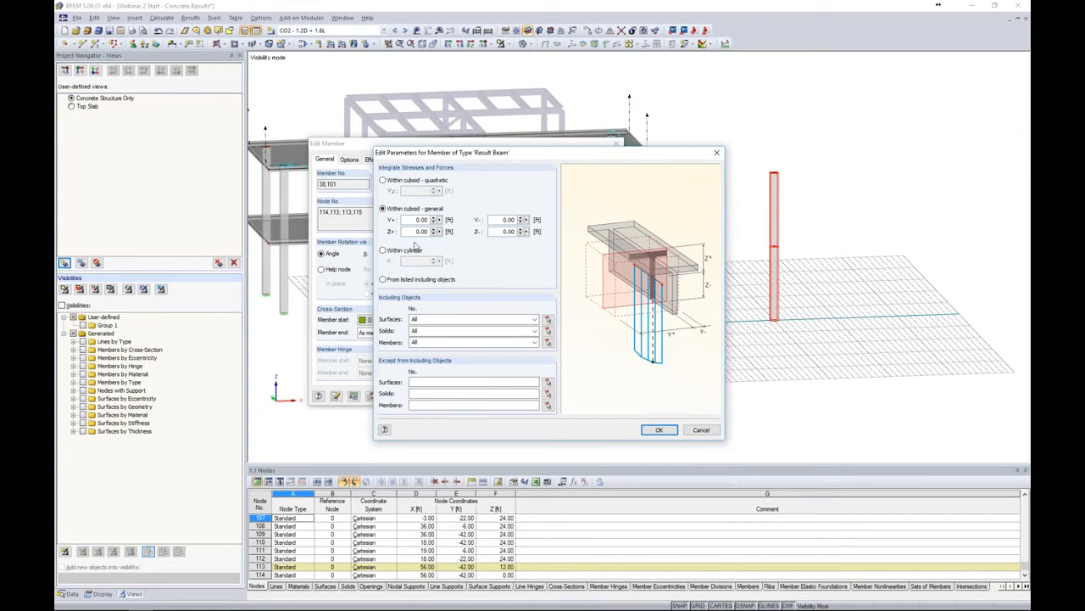
{"action": "left_click", "coordinate": [384, 251]}
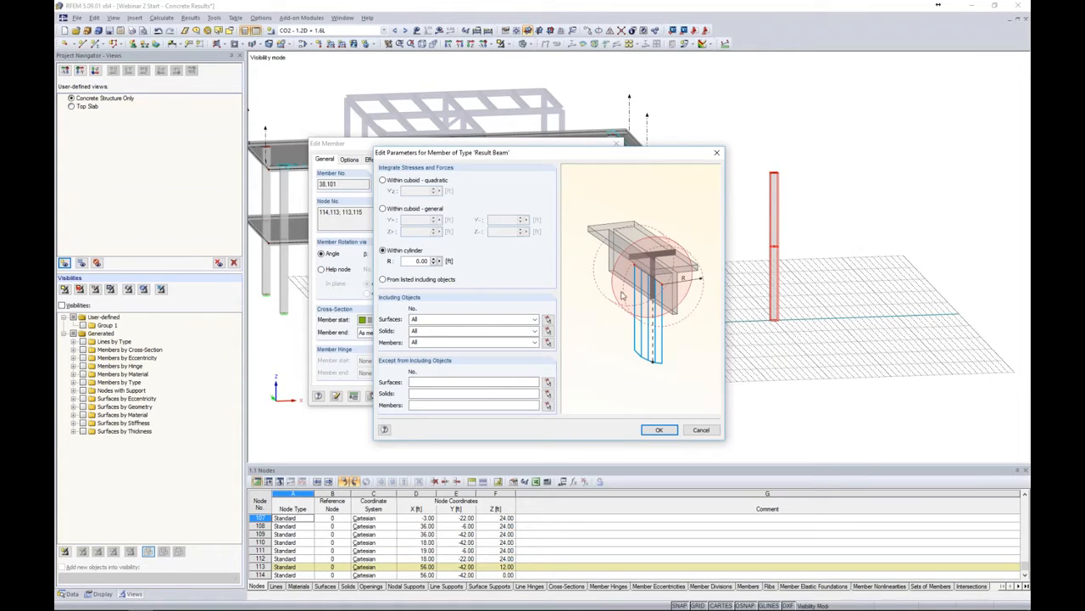
{"action": "left_click", "coordinate": [382, 280]}
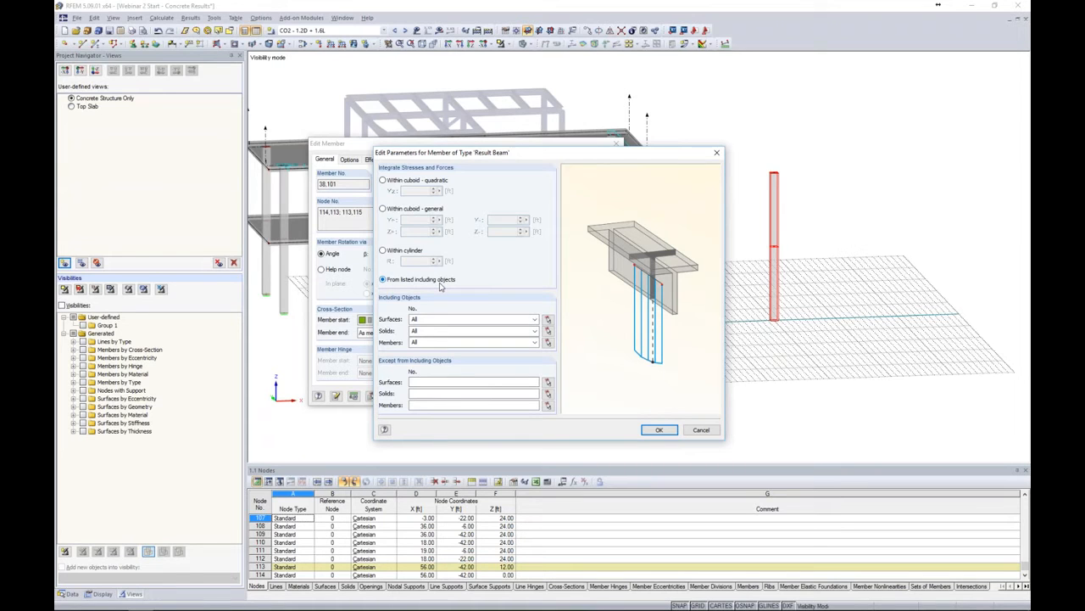
Pick surfaces 1 and 2 as including surfaces and set including solids to None
{"action": "left_click", "coordinate": [548, 320]}
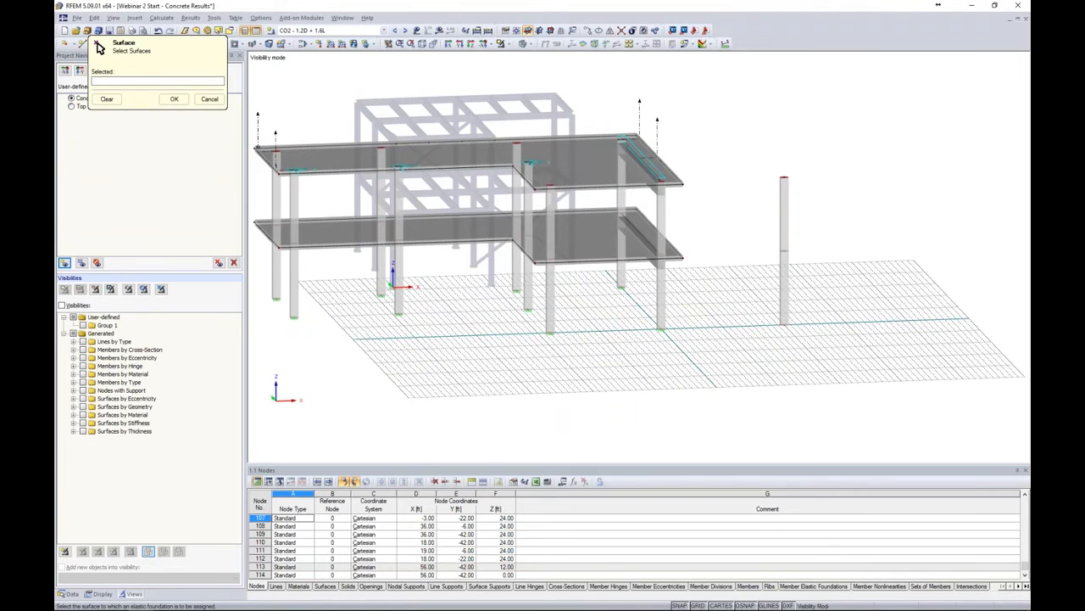
{"action": "left_click_drag", "start_coordinate": [753, 383], "coordinate": [293, 88]}
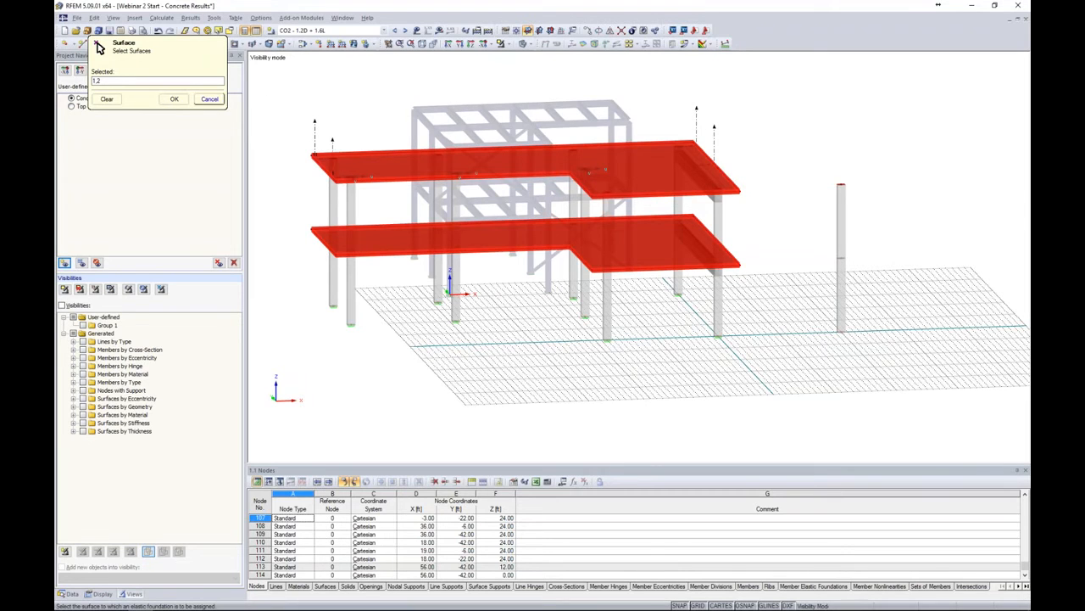
{"action": "left_click", "coordinate": [174, 98]}
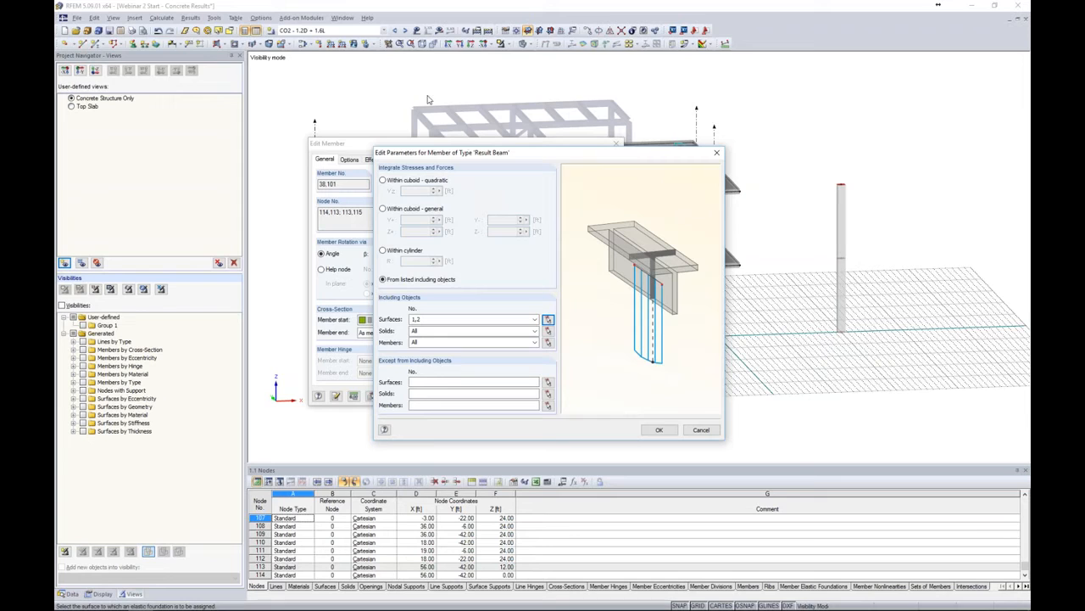
{"action": "left_click", "coordinate": [535, 331]}
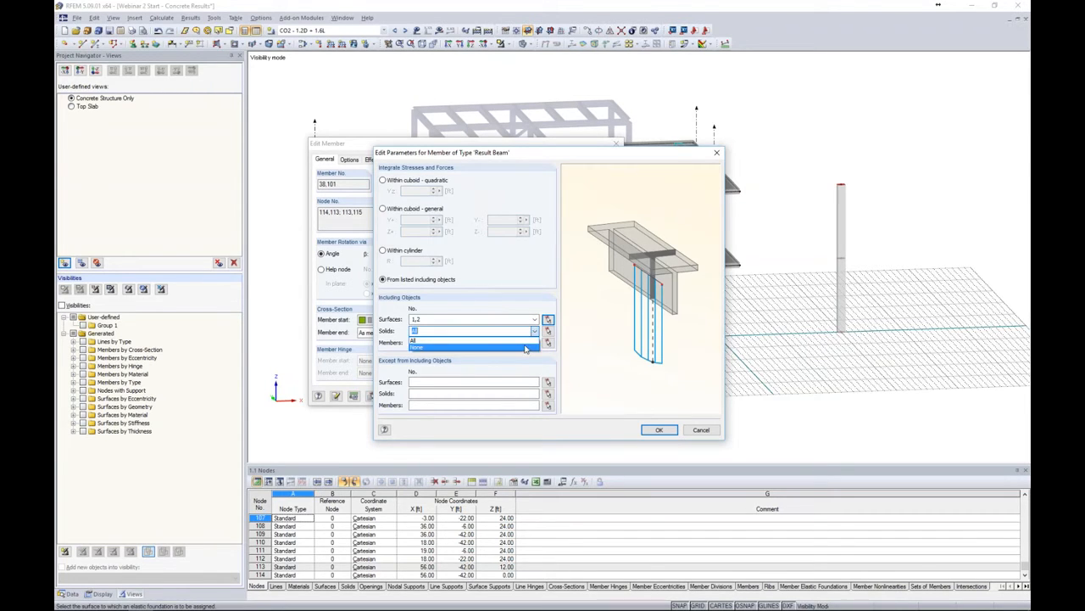
{"action": "left_click", "coordinate": [525, 348]}
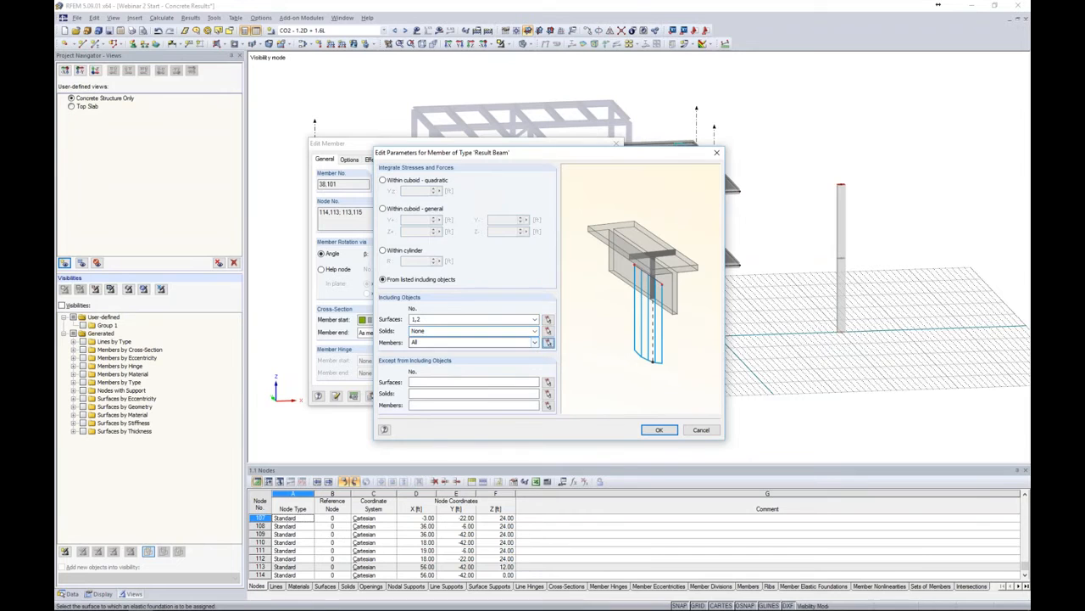
Window-select the included members in the model and confirm both member dialogs
{"action": "left_click", "coordinate": [547, 342]}
{"action": "left_click_drag", "start_coordinate": [763, 379], "coordinate": [288, 81]}
{"action": "left_click", "coordinate": [174, 99]}
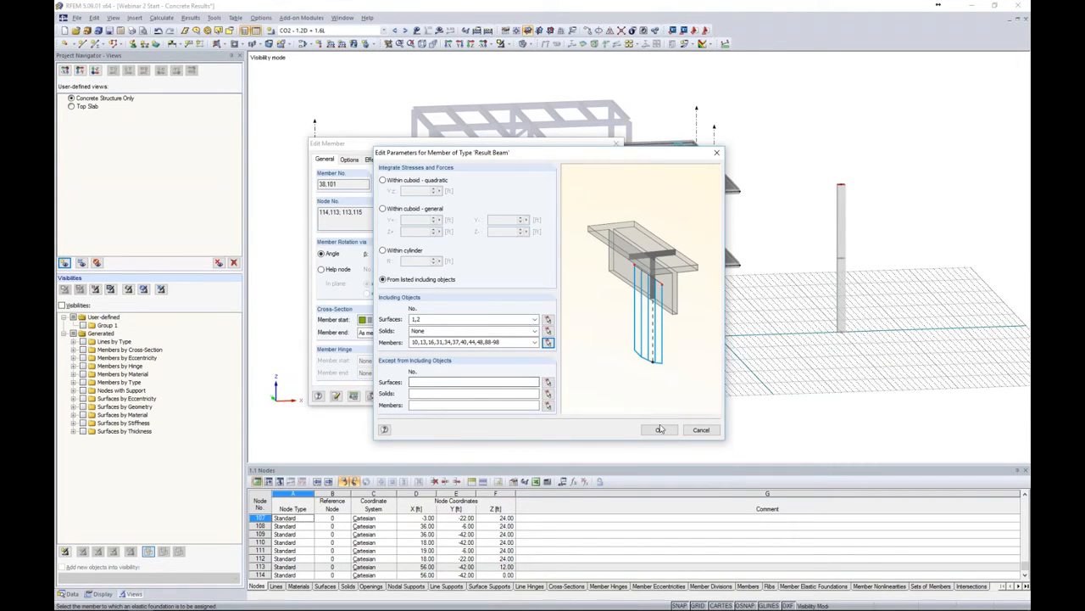
{"action": "left_click", "coordinate": [659, 429]}
{"action": "left_click", "coordinate": [563, 398]}
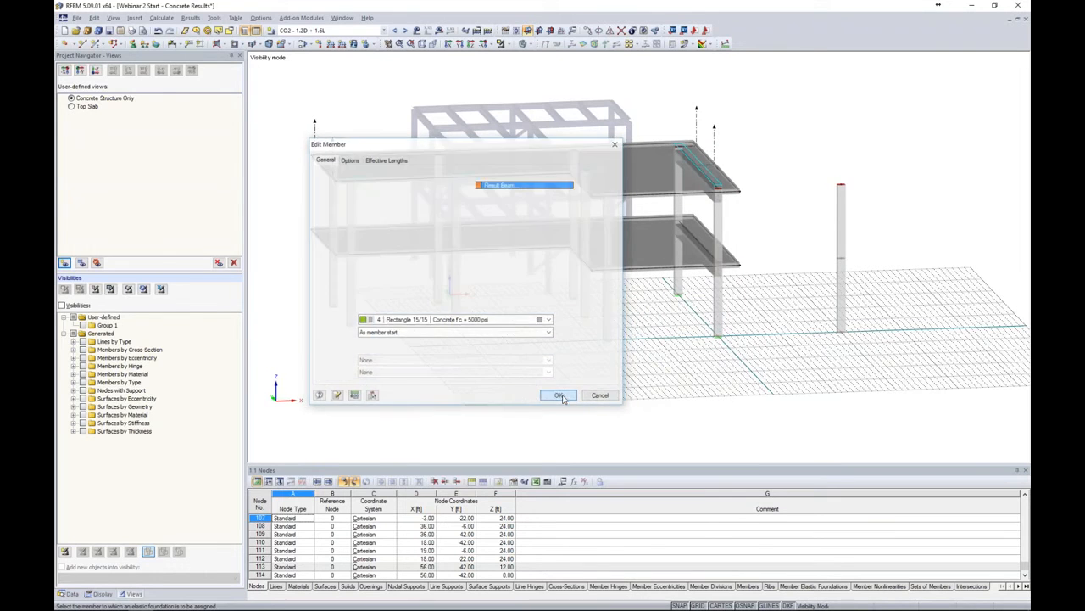
Switch the active load case to load combination CO3 and display its loads on the model
{"action": "middle_click_drag", "start_coordinate": [641, 381], "coordinate": [561, 178], "text": "ctrl"}
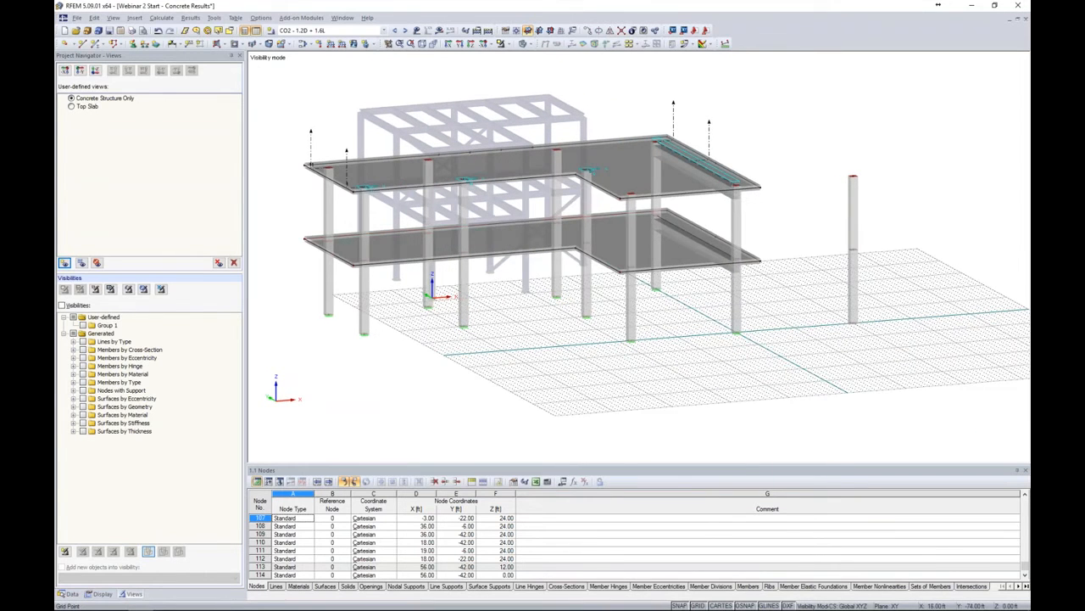
{"action": "left_click", "coordinate": [383, 29]}
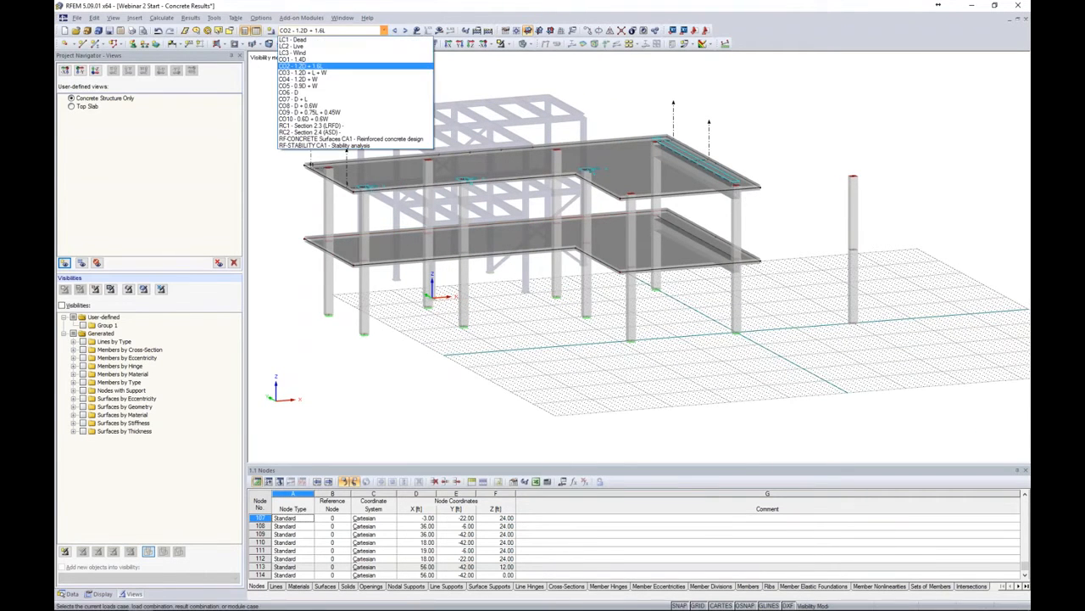
{"action": "left_click", "coordinate": [367, 73]}
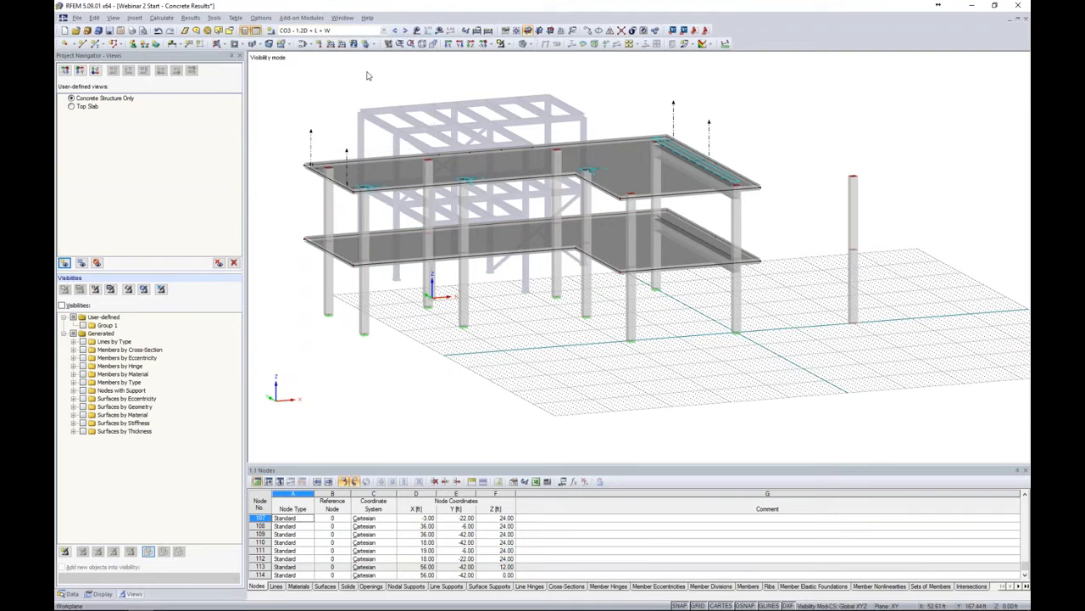
{"action": "left_click", "coordinate": [417, 29]}
{"action": "middle_click_drag", "start_coordinate": [554, 304], "coordinate": [739, 264], "text": "ctrl"}
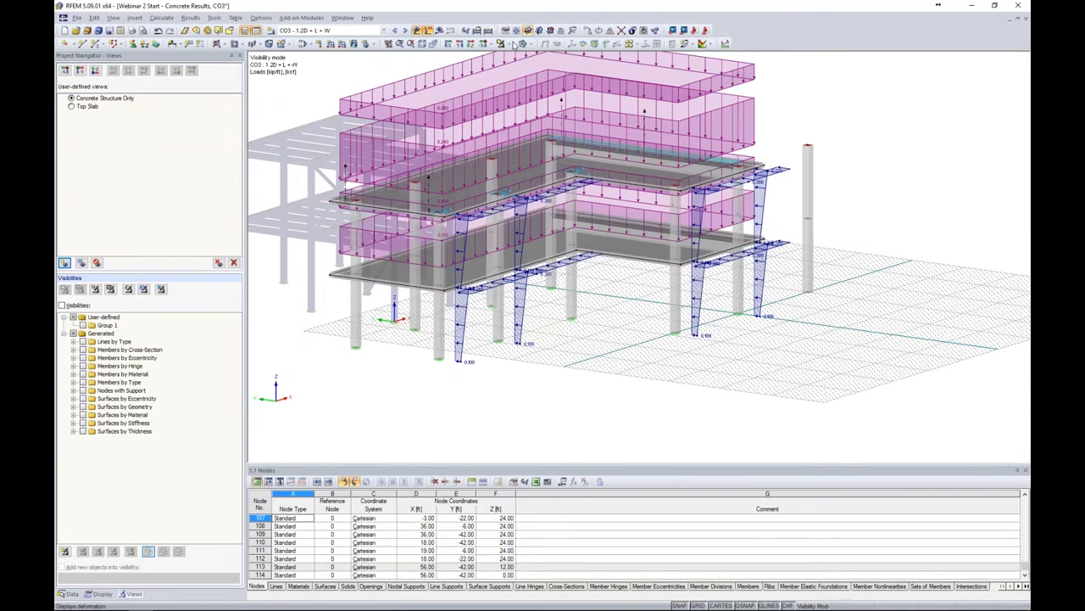
Hide the loads and start the calculation to show the results of CO3
{"action": "left_click", "coordinate": [416, 29]}
{"action": "left_click", "coordinate": [439, 31]}
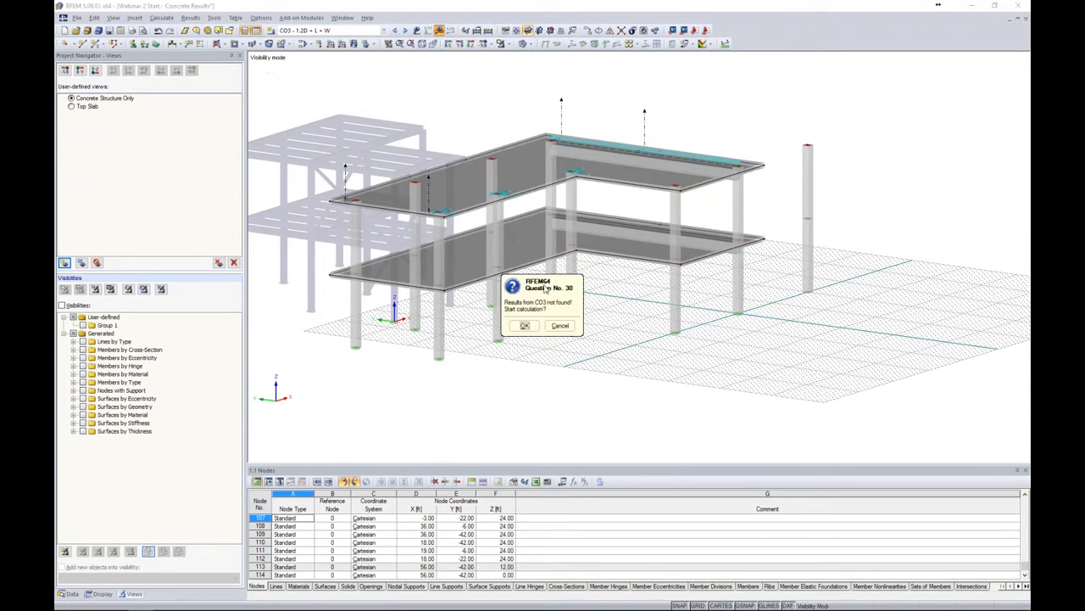
{"action": "left_click", "coordinate": [511, 323]}
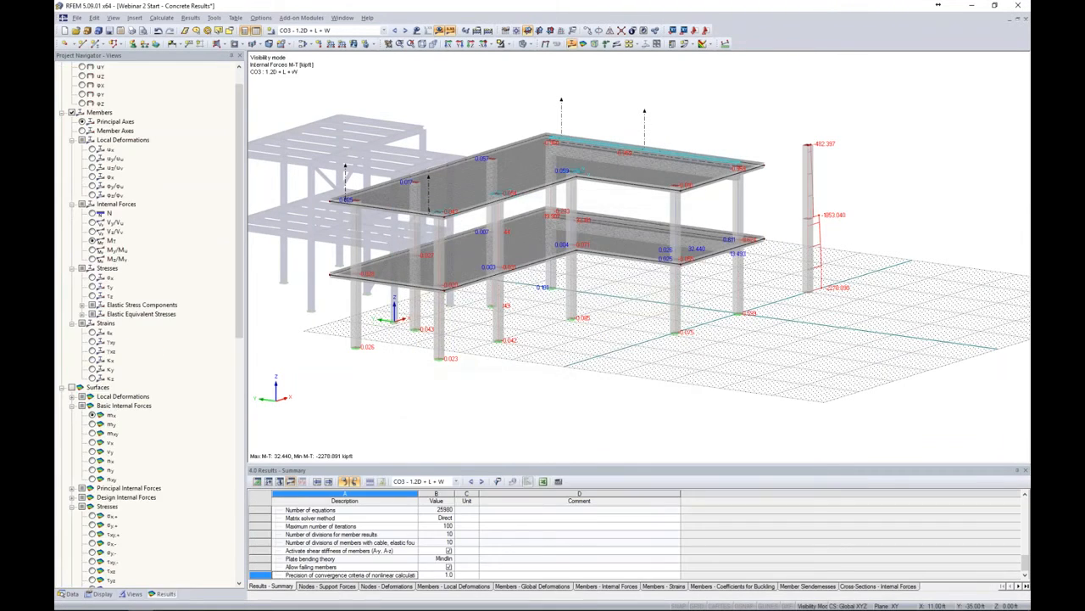
Display the member internal shear forces Vy/Vu for CO3, including the result beam
{"action": "middle_click_drag", "start_coordinate": [781, 355], "coordinate": [746, 353], "text": "ctrl"}
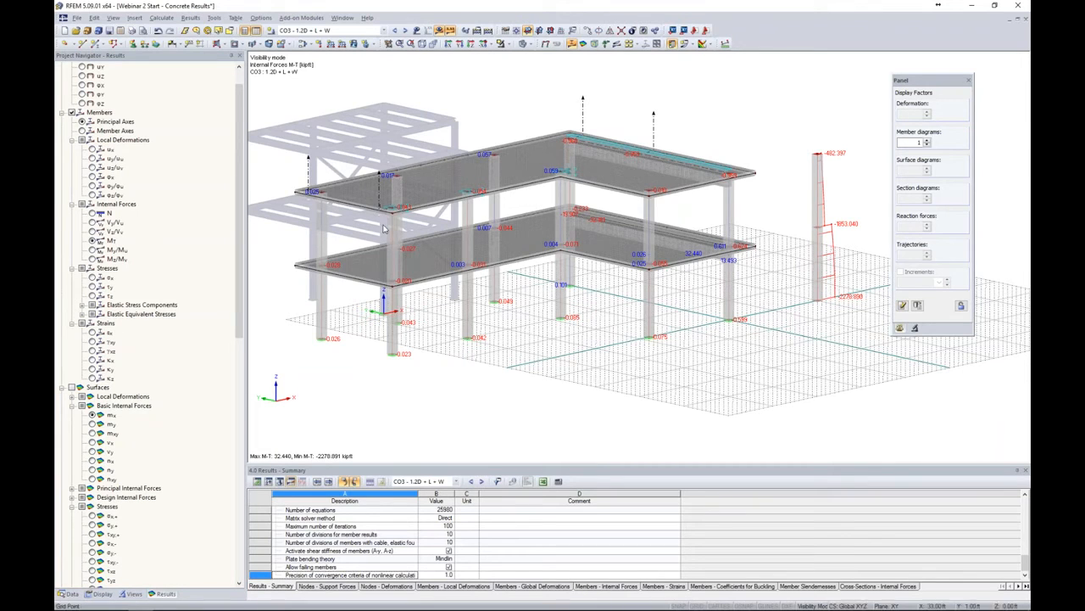
{"action": "left_click", "coordinate": [92, 223]}
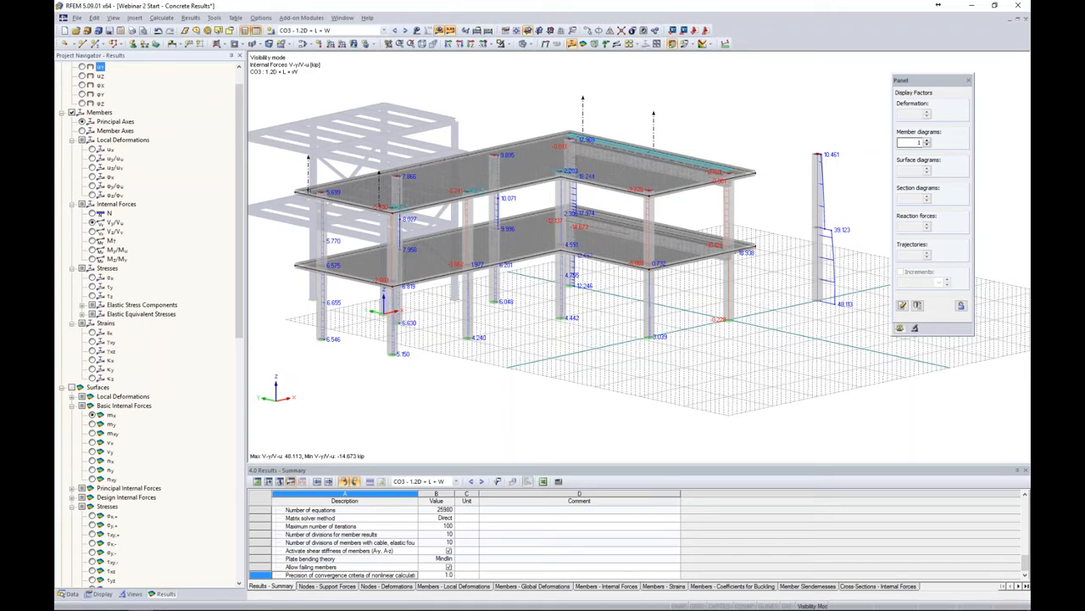
{"action": "left_click_drag", "start_coordinate": [939, 87], "coordinate": [963, 78]}
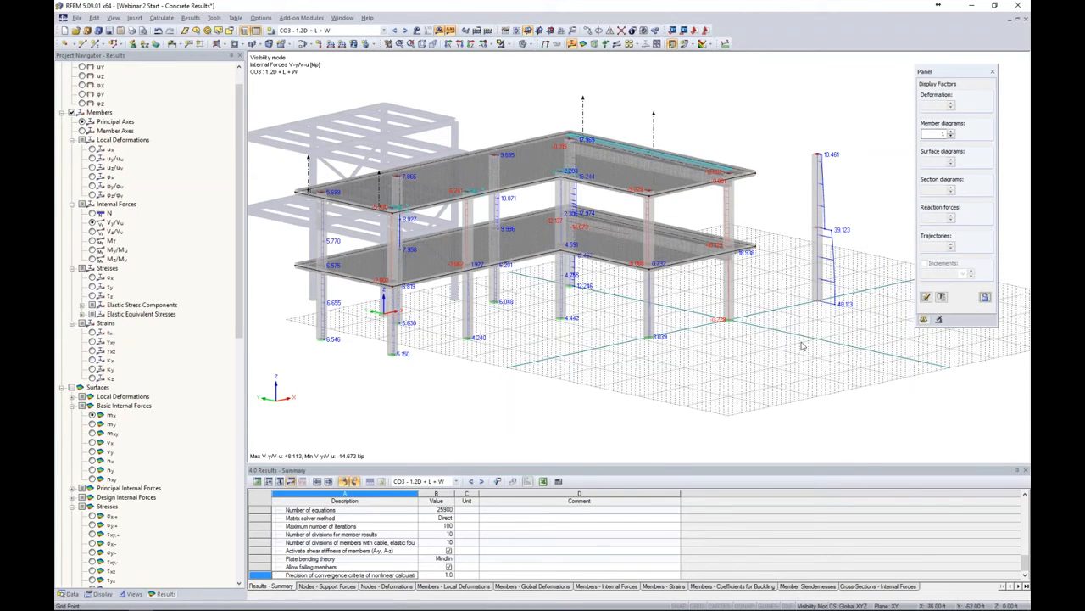
{"action": "left_click", "coordinate": [697, 605]}
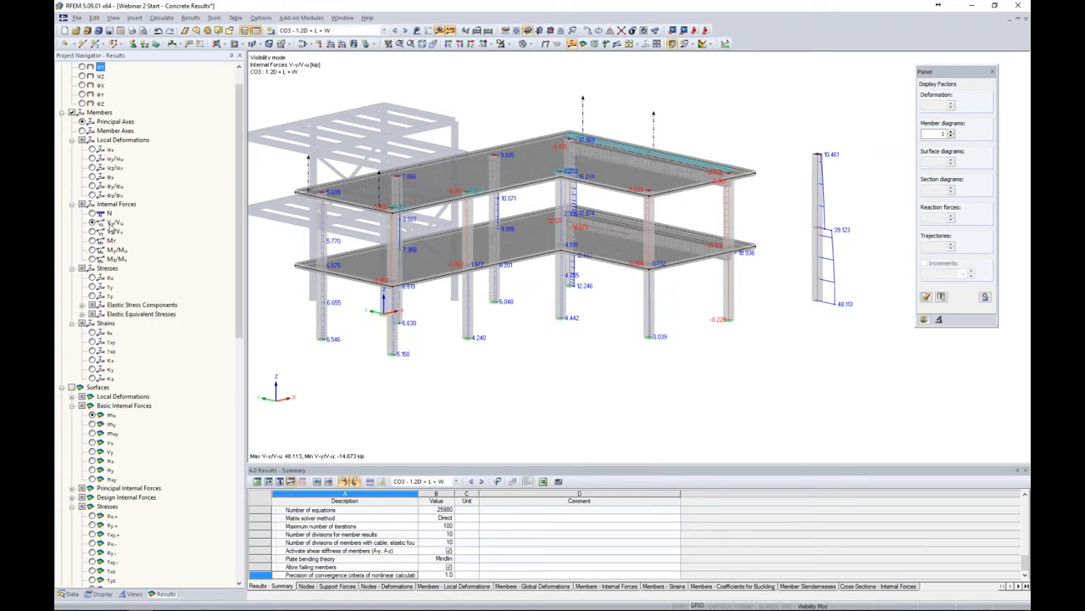
Turn the local axis systems of members on for the result beam, then turn them off again
{"action": "right_click", "coordinate": [817, 272]}
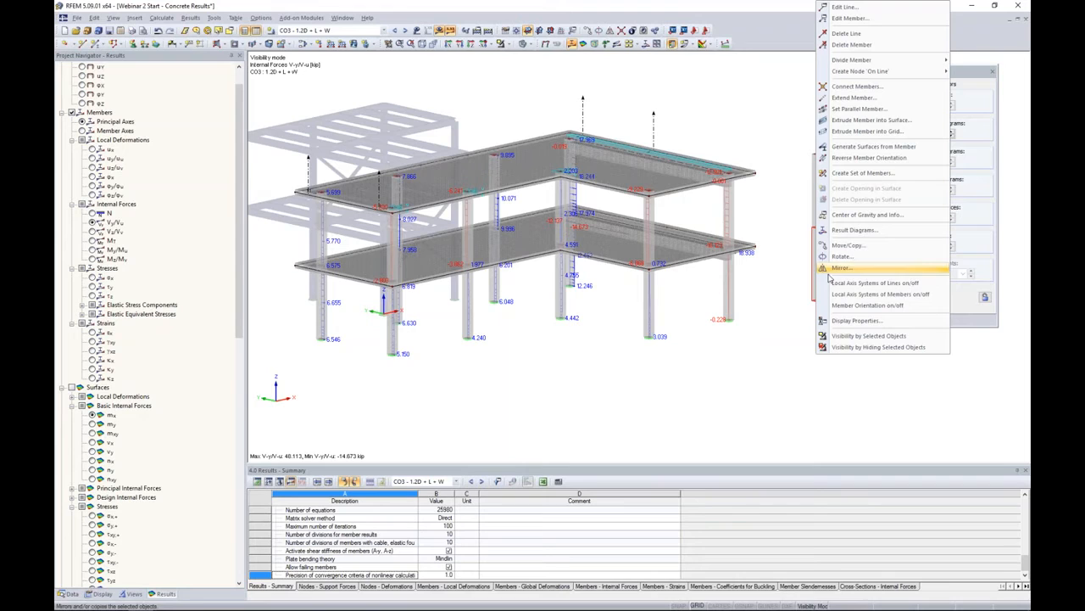
{"action": "left_click", "coordinate": [834, 294]}
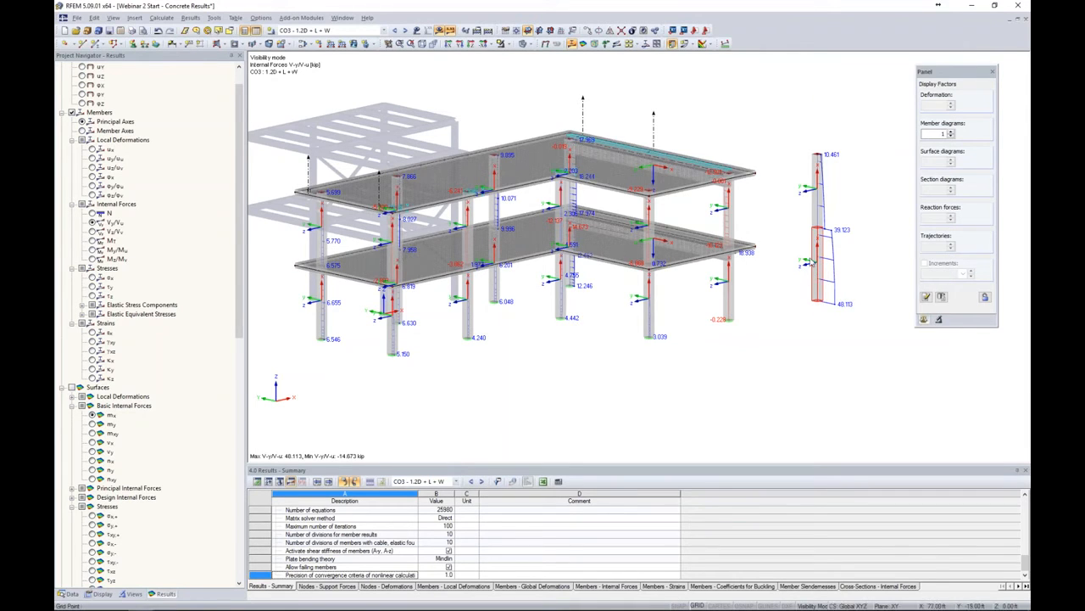
{"action": "right_click", "coordinate": [821, 255]}
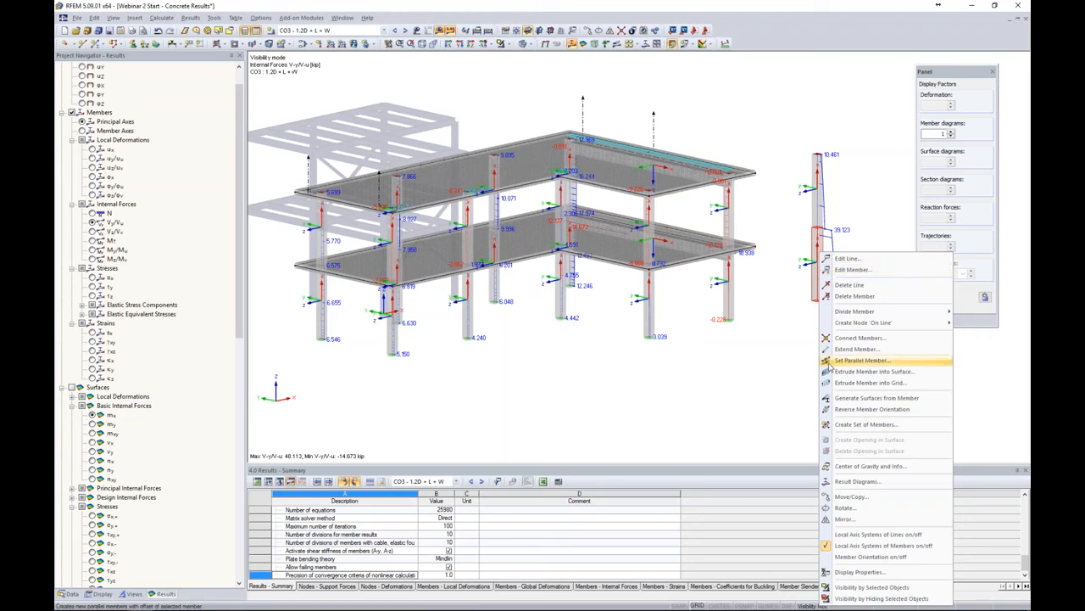
{"action": "left_click", "coordinate": [858, 545]}
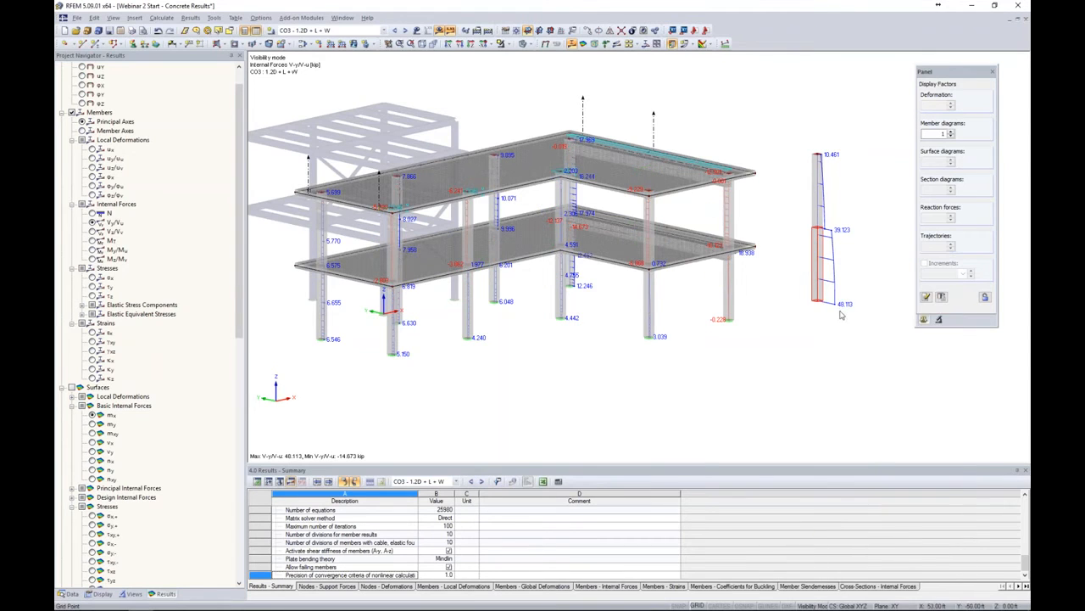
Zoom in on the result beam and display the member shear force Vz/Vv diagram
{"action": "scroll", "coordinate": [840, 272], "scroll_direction": "up", "scroll_amount": 3}
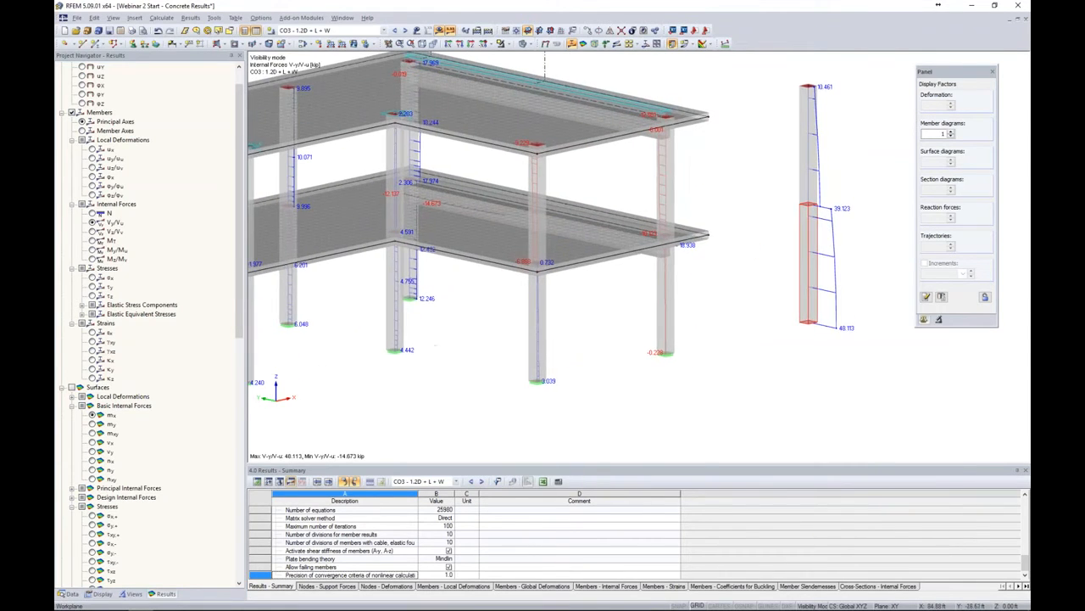
{"action": "middle_click_drag", "start_coordinate": [858, 187], "coordinate": [857, 215]}
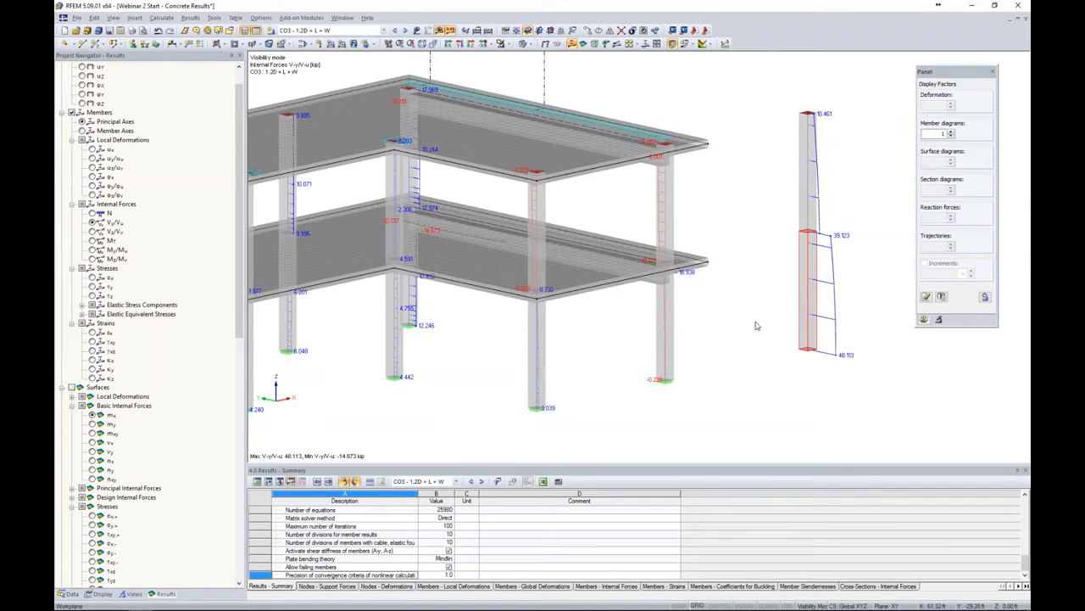
{"action": "scroll", "coordinate": [768, 308], "scroll_direction": "down", "scroll_amount": 1}
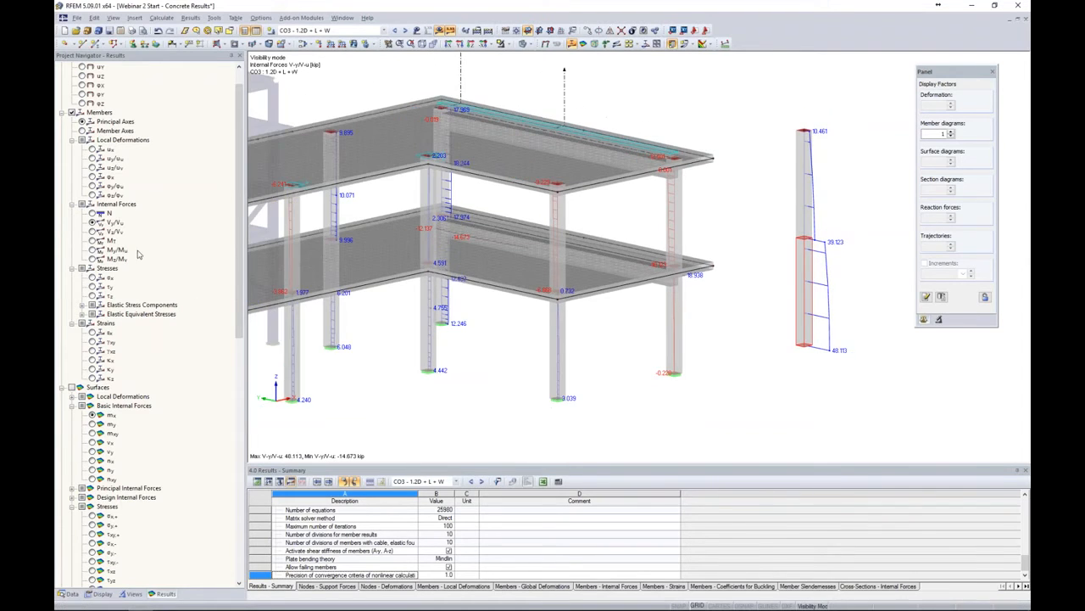
{"action": "left_click", "coordinate": [92, 232]}
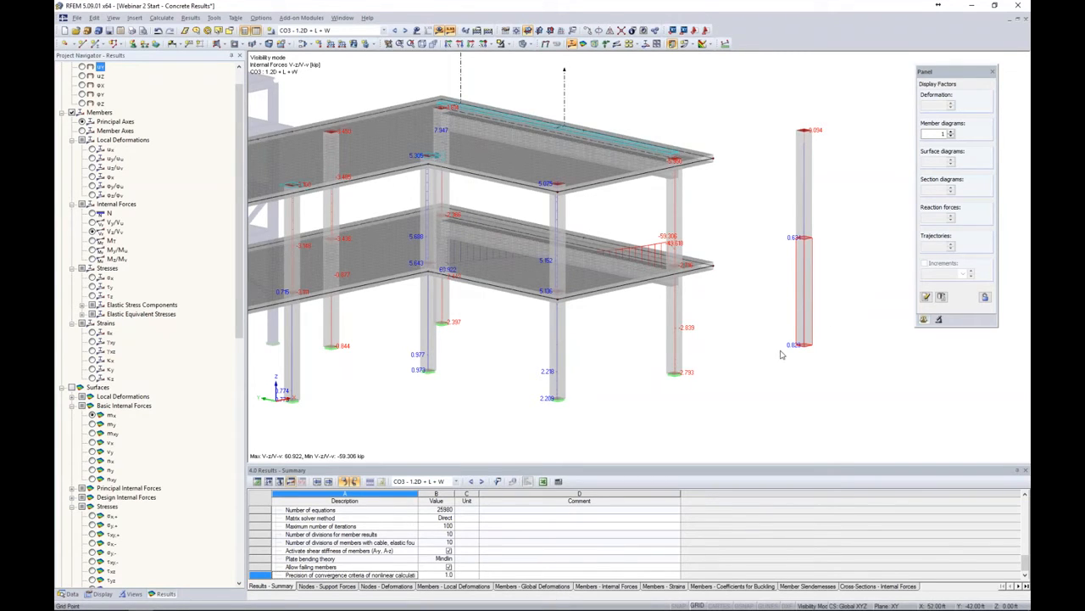
Display the member axial force N diagram on the result beam and columns
{"action": "scroll", "coordinate": [782, 350], "scroll_direction": "down", "scroll_amount": 2}
{"action": "middle_click_drag", "start_coordinate": [776, 349], "coordinate": [813, 323]}
{"action": "left_click", "coordinate": [93, 214]}
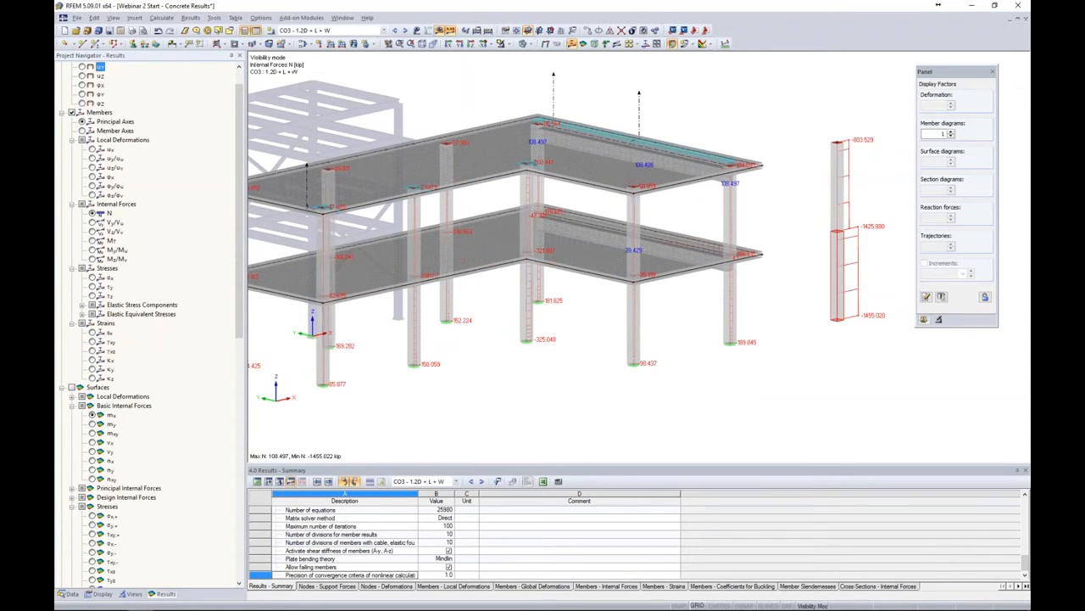
Enlarge the results summary table and review the CO3 load and displacement summary
{"action": "scroll", "coordinate": [783, 296], "scroll_direction": "down", "scroll_amount": 2}
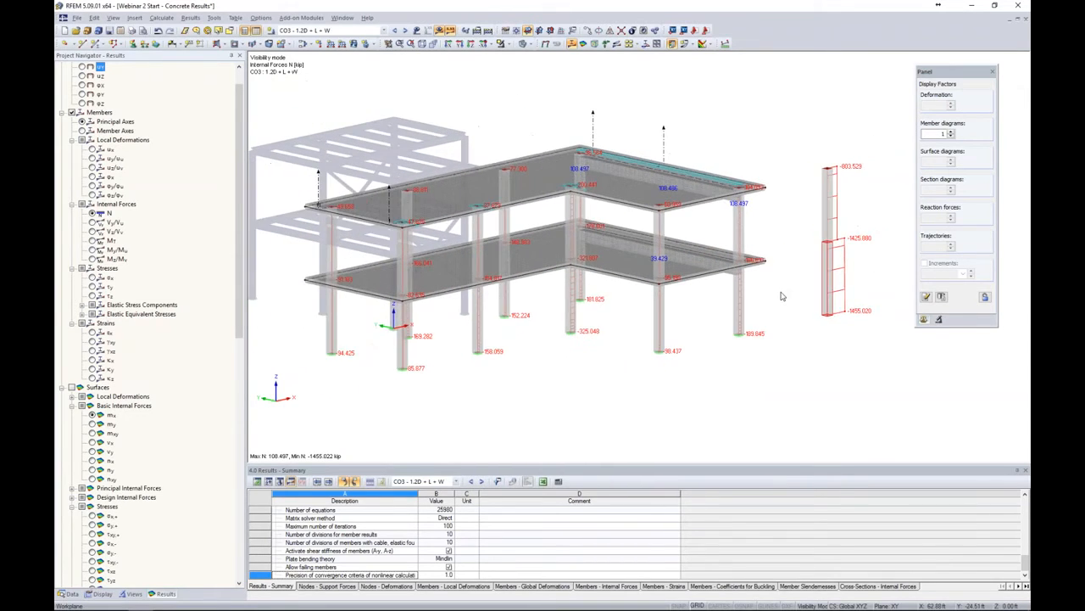
{"action": "middle_click_drag", "start_coordinate": [783, 295], "coordinate": [763, 289]}
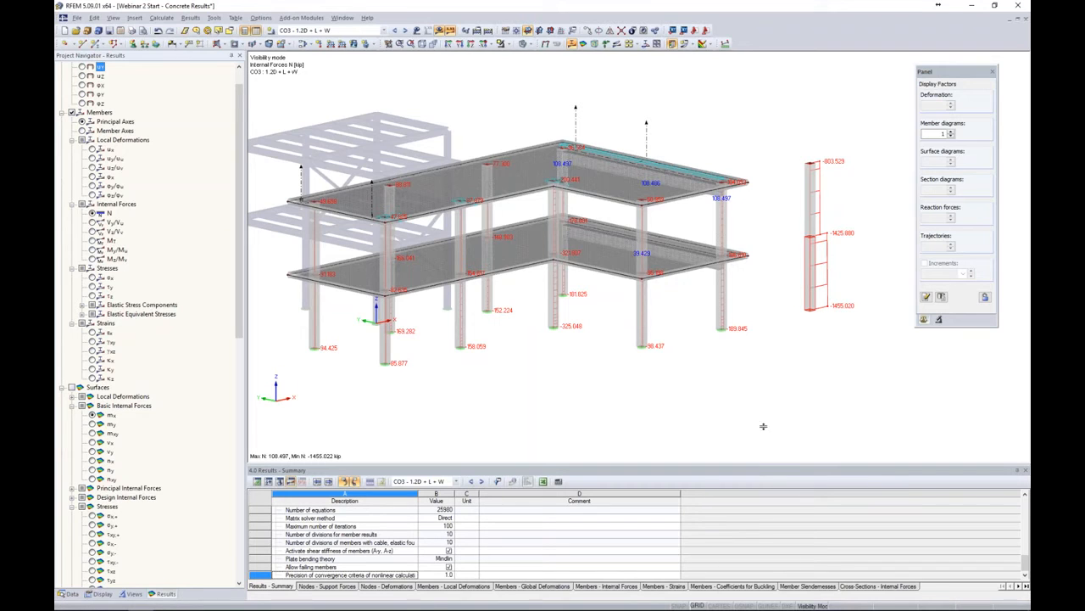
{"action": "left_click_drag", "start_coordinate": [764, 463], "coordinate": [764, 378]}
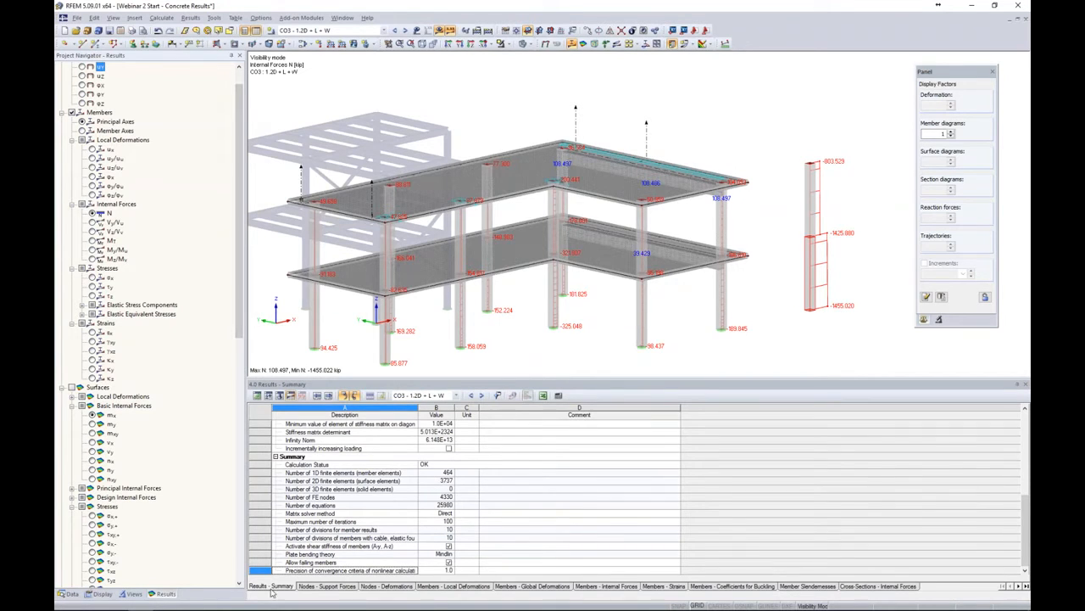
{"action": "scroll", "coordinate": [302, 480], "scroll_direction": "up", "scroll_amount": 10}
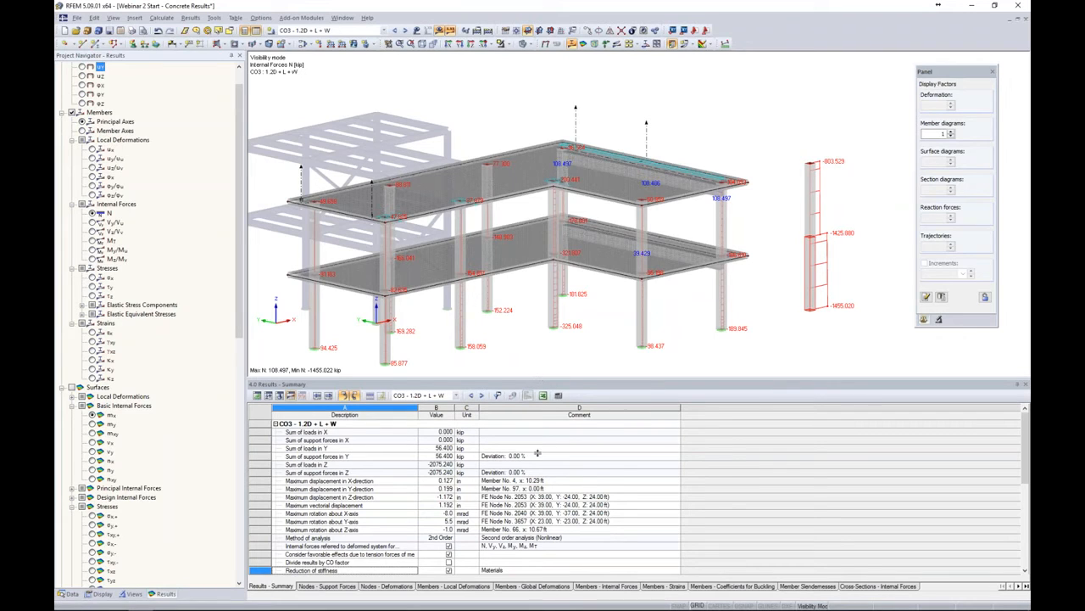
{"action": "left_click_drag", "start_coordinate": [537, 453], "coordinate": [566, 451]}
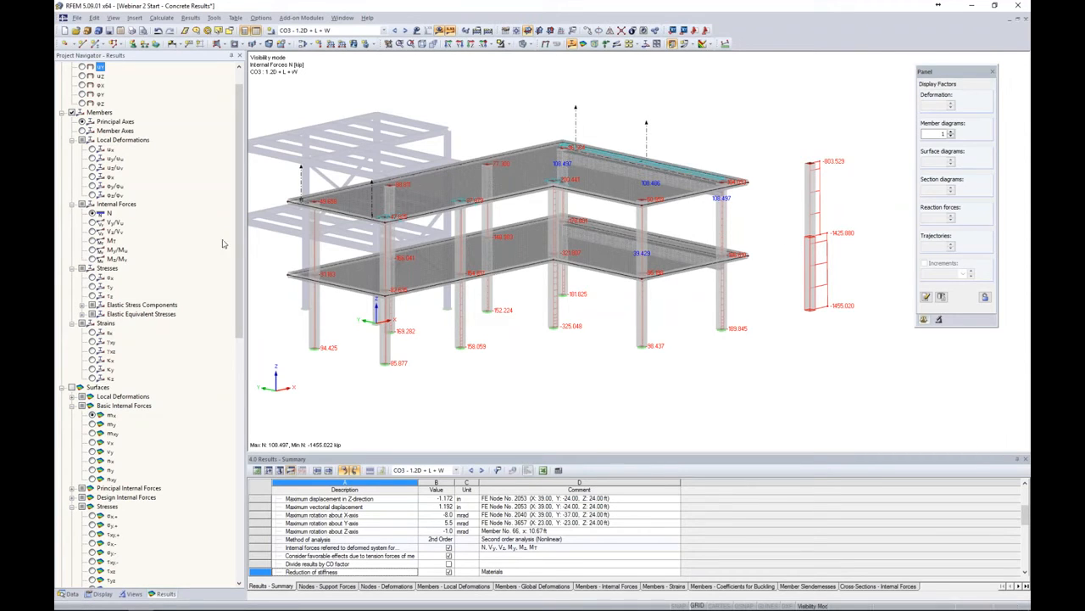
Compare the result beam's diagrams for Vz/Vv, My/Mu and N internal forces
{"action": "left_click", "coordinate": [92, 231]}
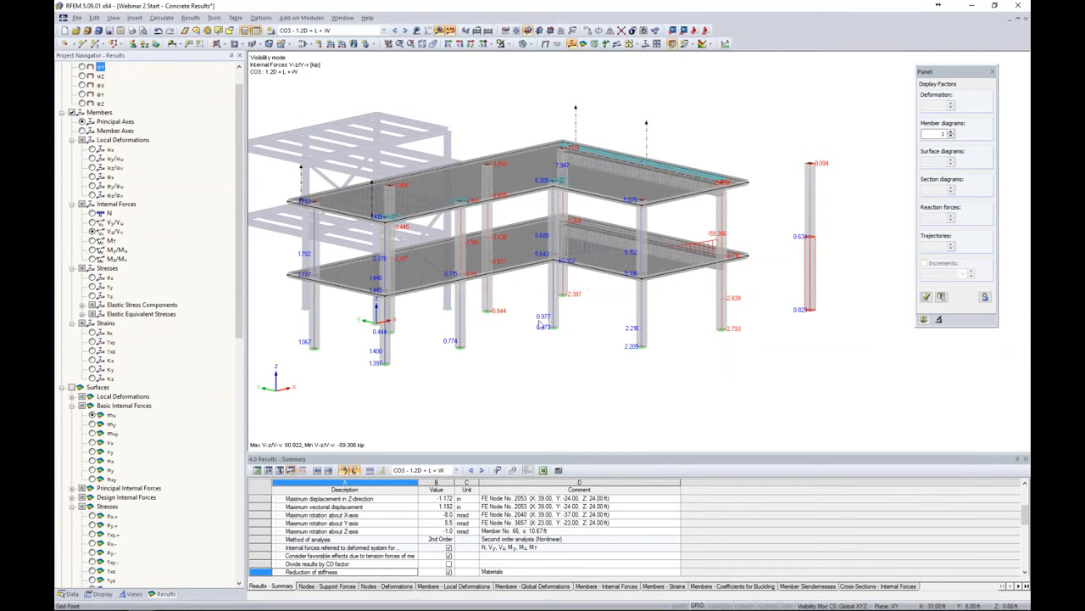
{"action": "left_click", "coordinate": [93, 249]}
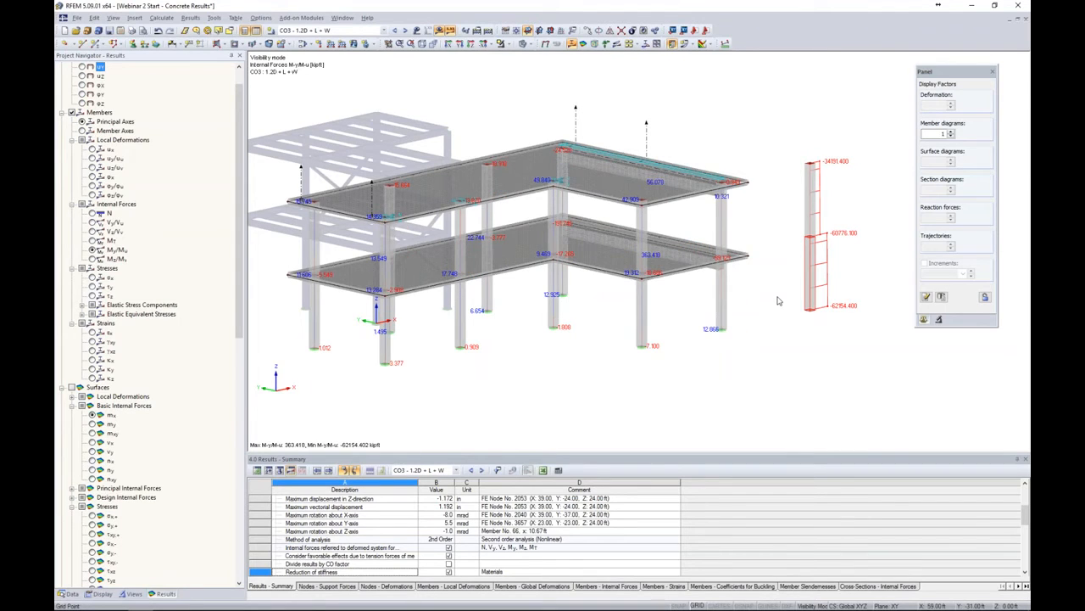
{"action": "left_click", "coordinate": [94, 212]}
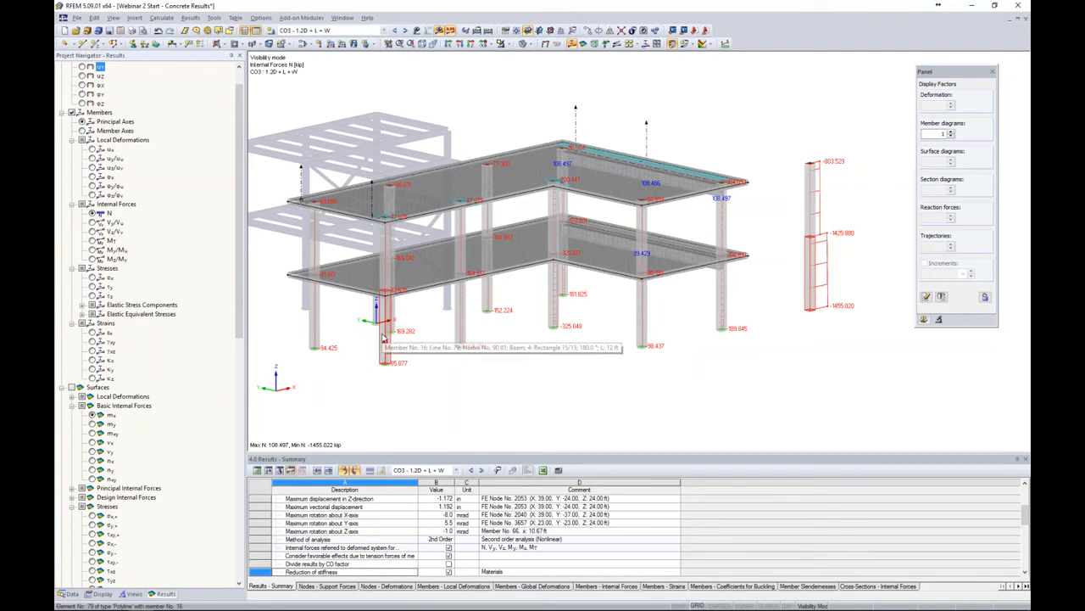
{"action": "key", "text": "alt+Tab"}
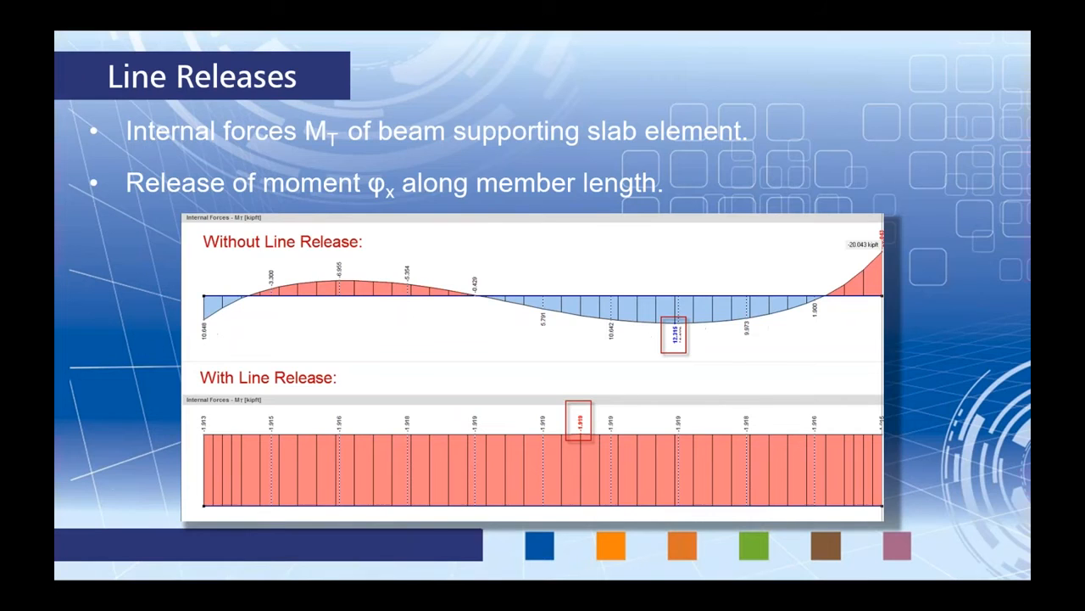
{"action": "key", "text": "Right"}
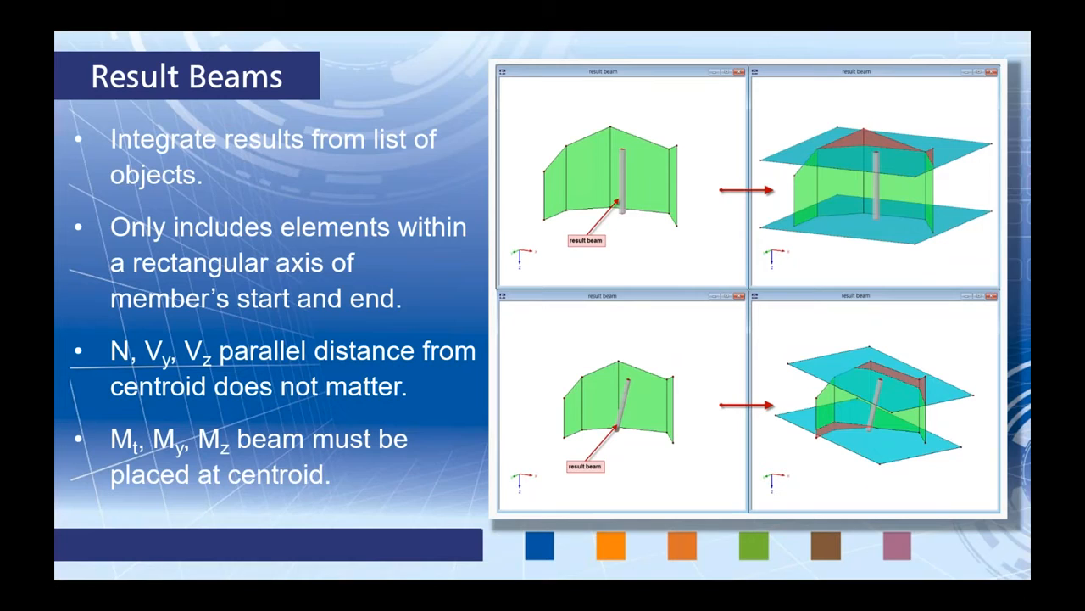
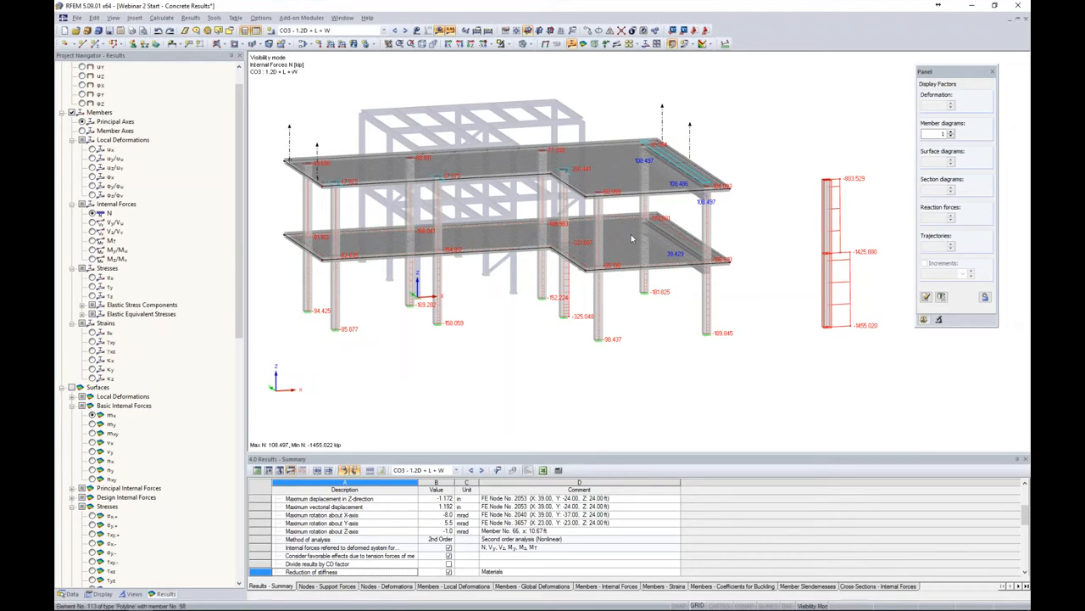
Review the Result Beams slide in the presentation, then return to the model window
{"action": "key", "text": "alt+Tab"}
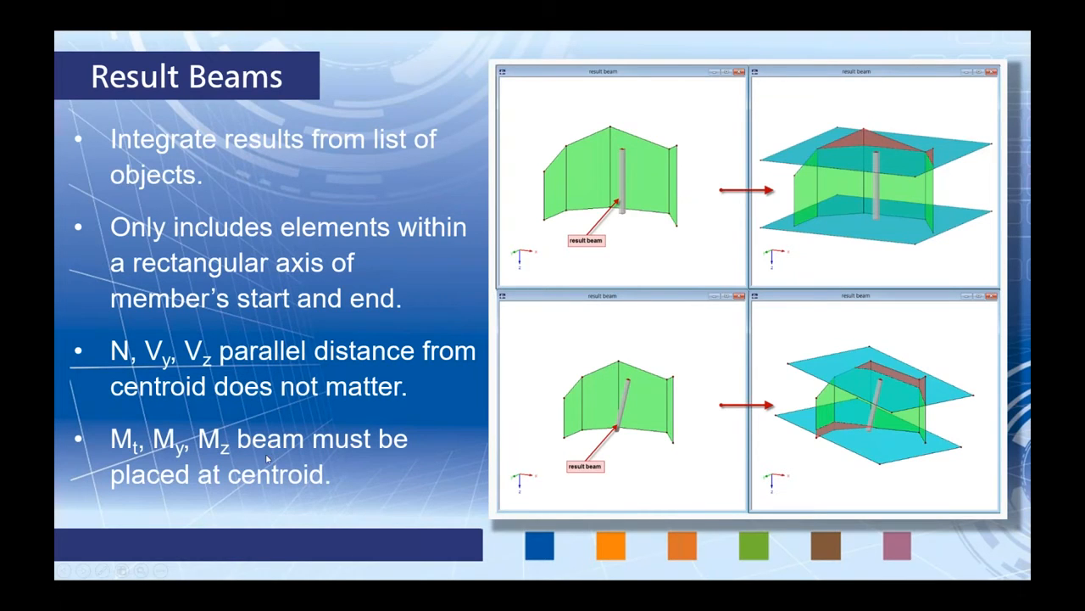
{"action": "key", "text": "alt+Tab"}
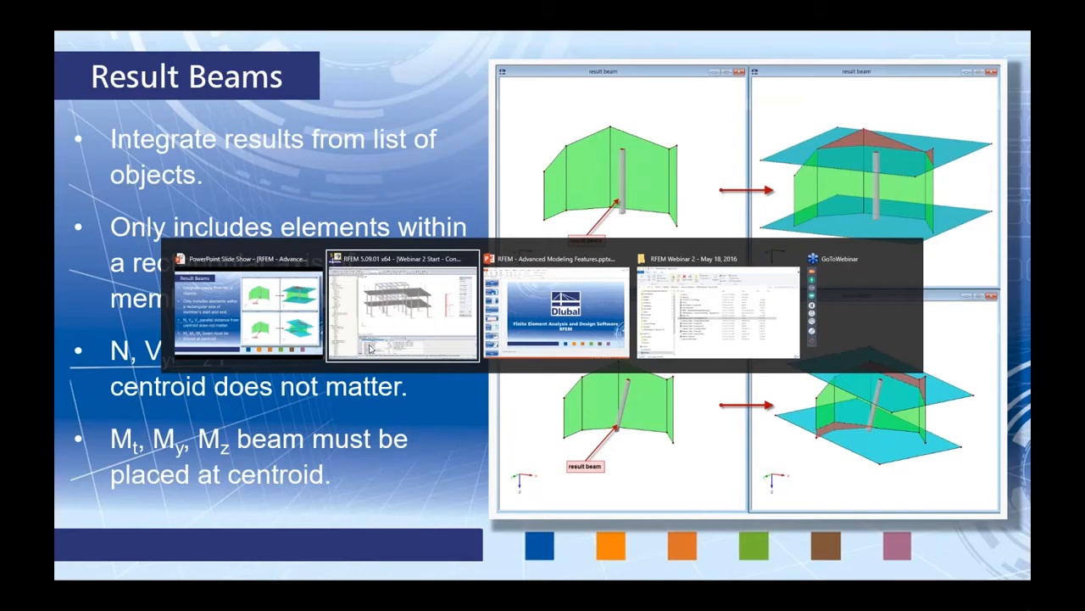
{"action": "left_click", "coordinate": [398, 298]}
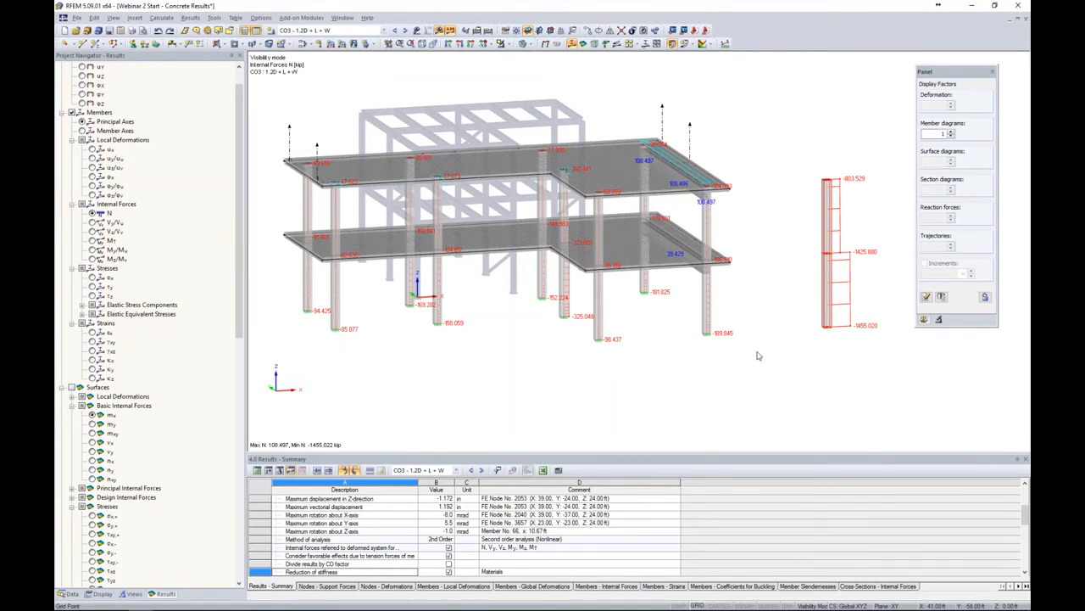
Show only the top slab by activating the Top Slab user-defined view
{"action": "right_click", "coordinate": [725, 364]}
{"action": "left_click", "coordinate": [751, 383]}
{"action": "middle_click_drag", "start_coordinate": [761, 371], "coordinate": [451, 379], "text": "ctrl"}
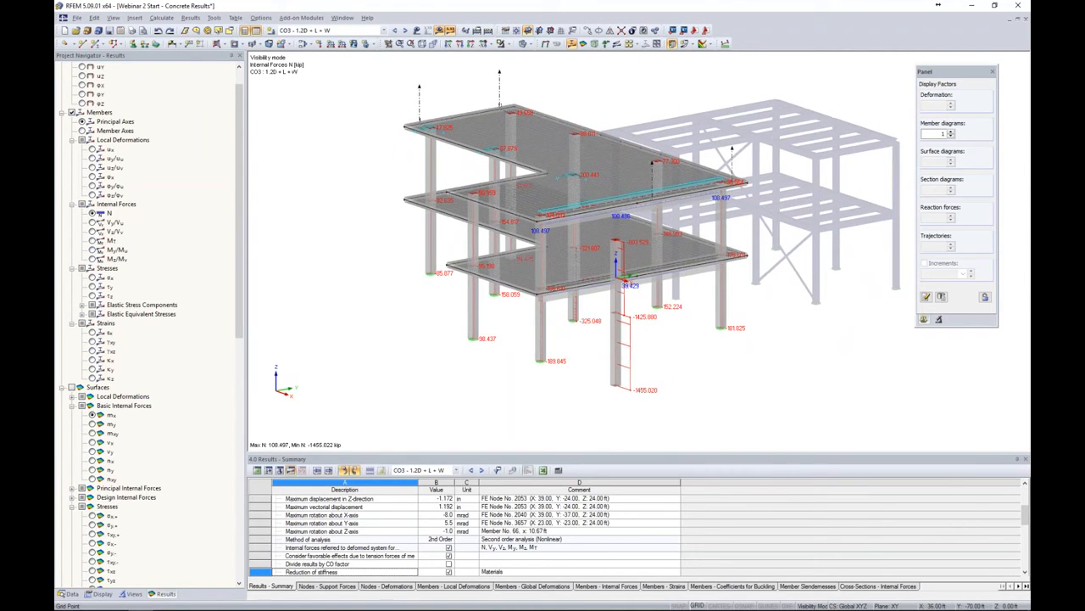
{"action": "scroll", "coordinate": [546, 162], "scroll_direction": "up", "scroll_amount": 2}
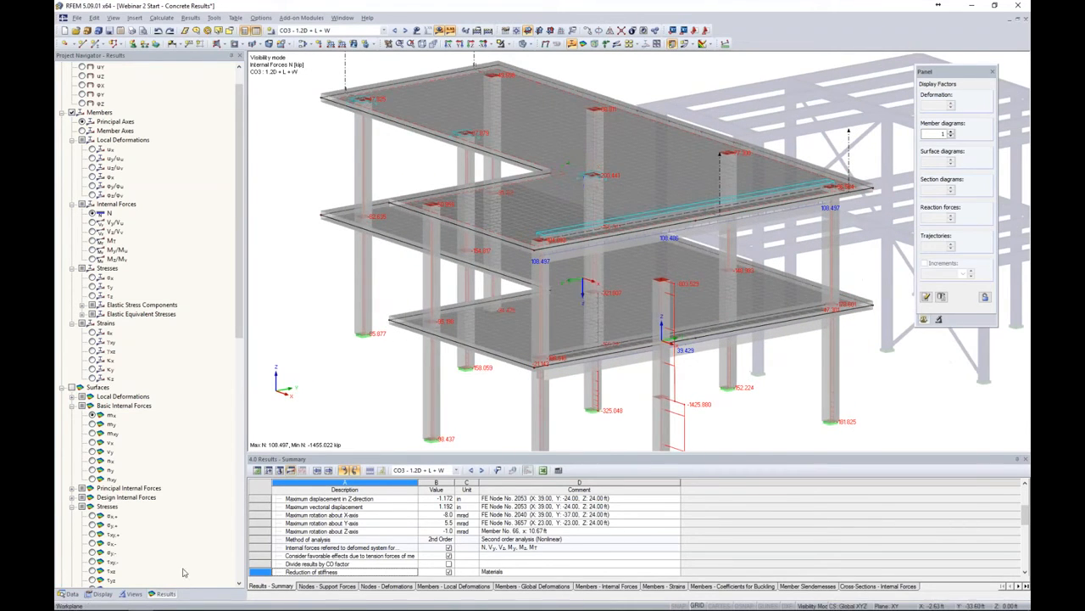
{"action": "left_click", "coordinate": [133, 594]}
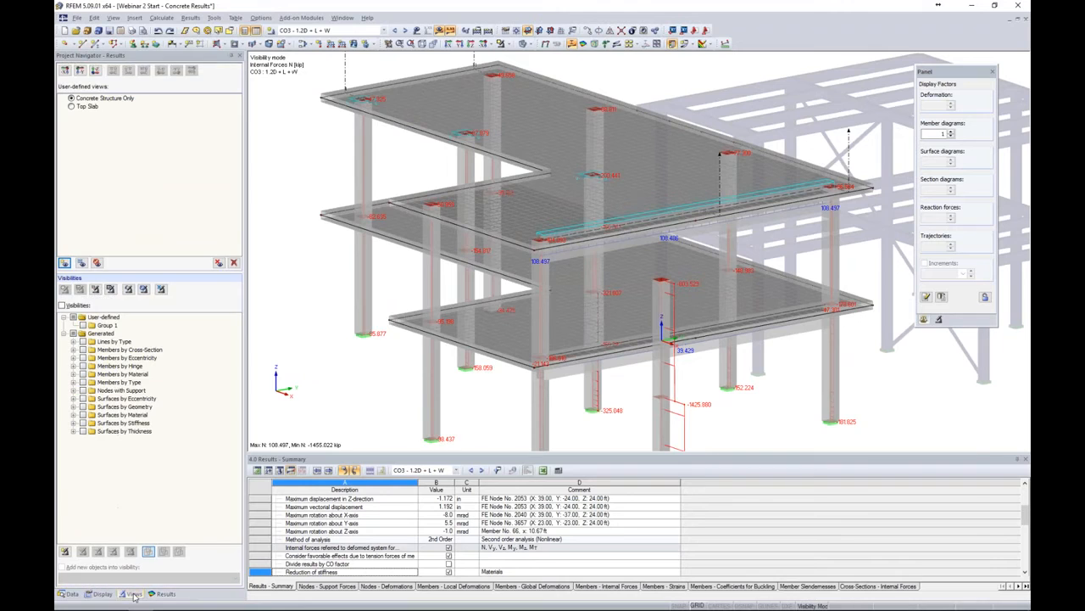
{"action": "left_click", "coordinate": [71, 106]}
{"action": "middle_click_drag", "start_coordinate": [636, 126], "coordinate": [715, 114]}
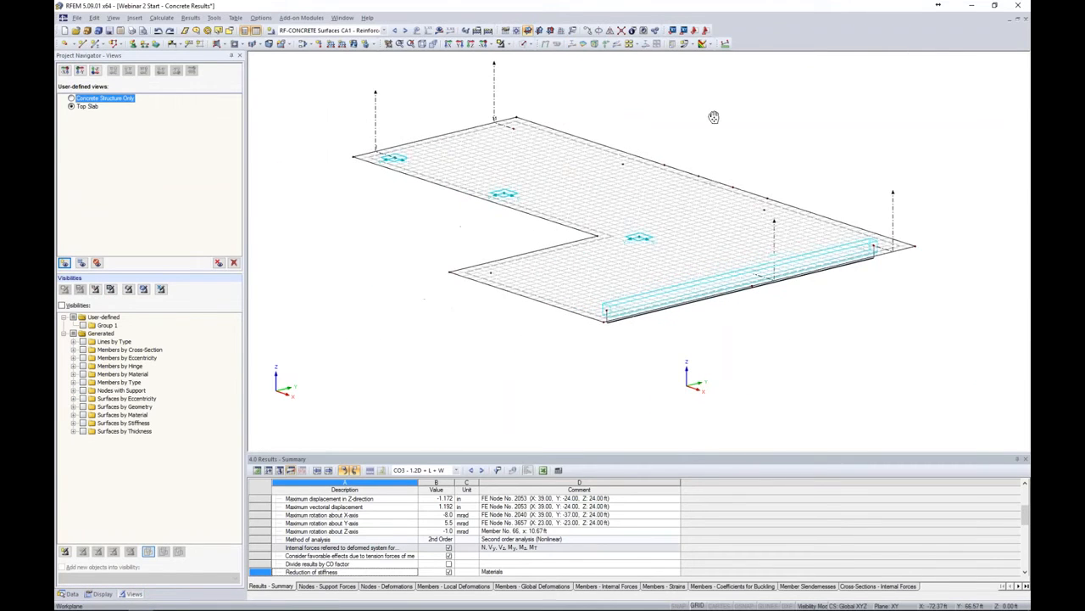
{"action": "left_click", "coordinate": [458, 143]}
{"action": "key", "text": "Escape"}
{"action": "left_click", "coordinate": [298, 252]}
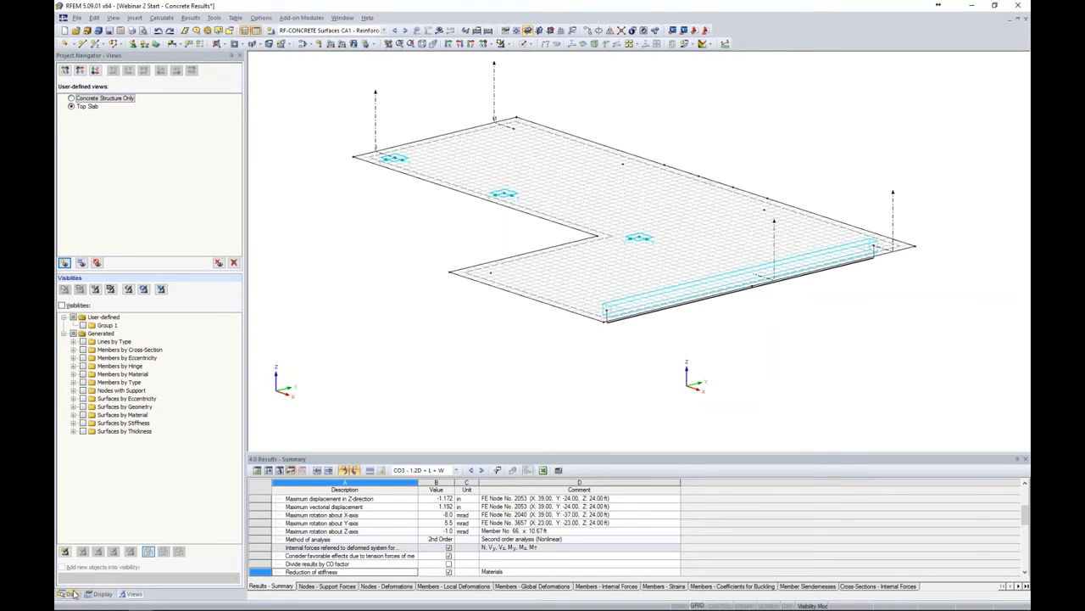
Start a new member of type Result Beam and set it to integrate within a general cuboid
{"action": "left_click", "coordinate": [70, 593]}
{"action": "left_click", "coordinate": [98, 46]}
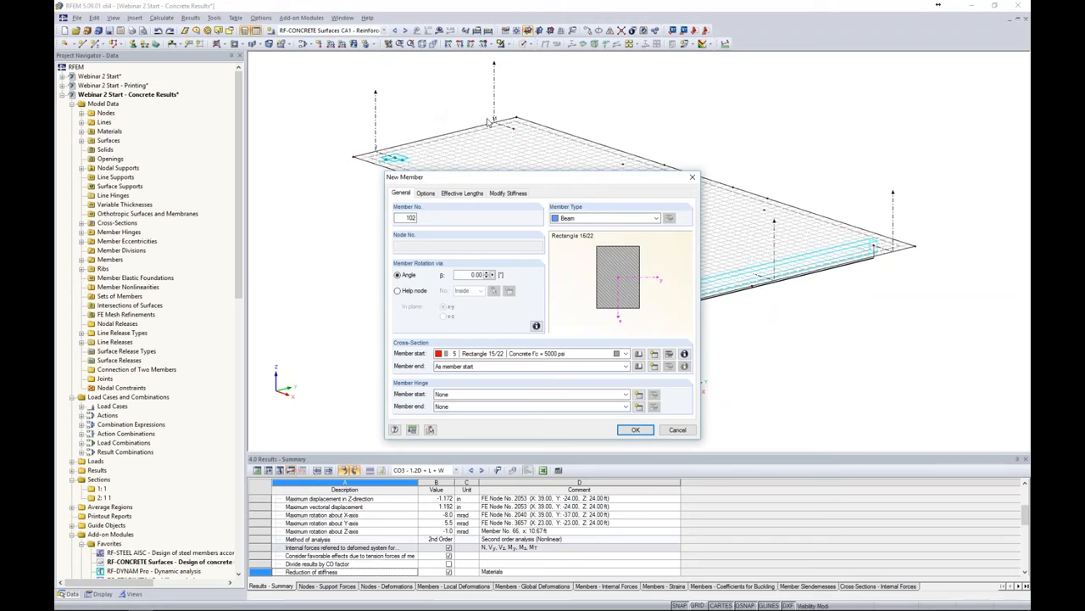
{"action": "left_click", "coordinate": [607, 218]}
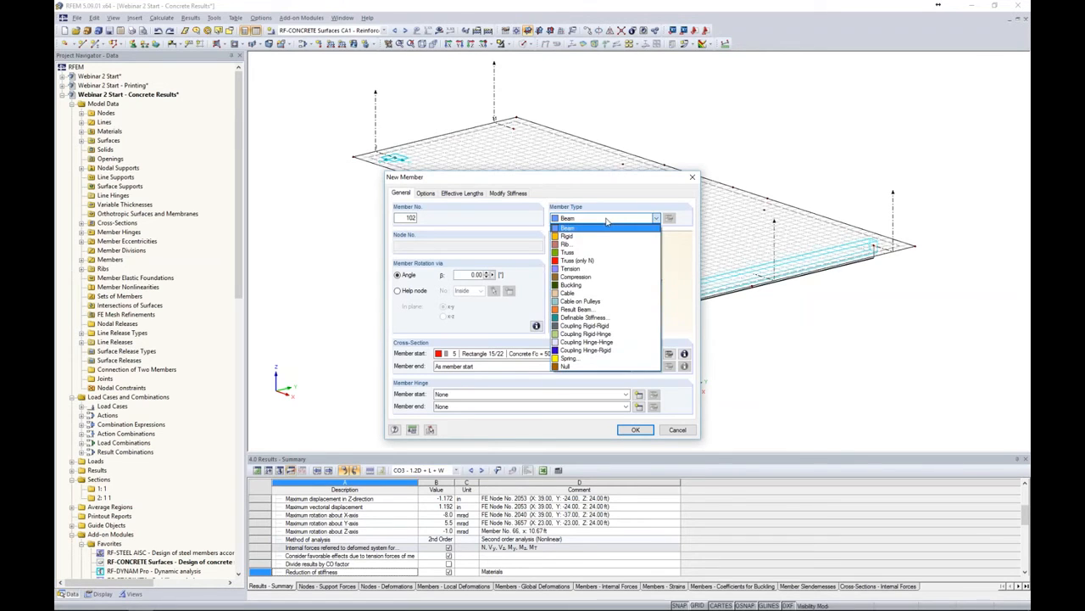
{"action": "left_click", "coordinate": [579, 309]}
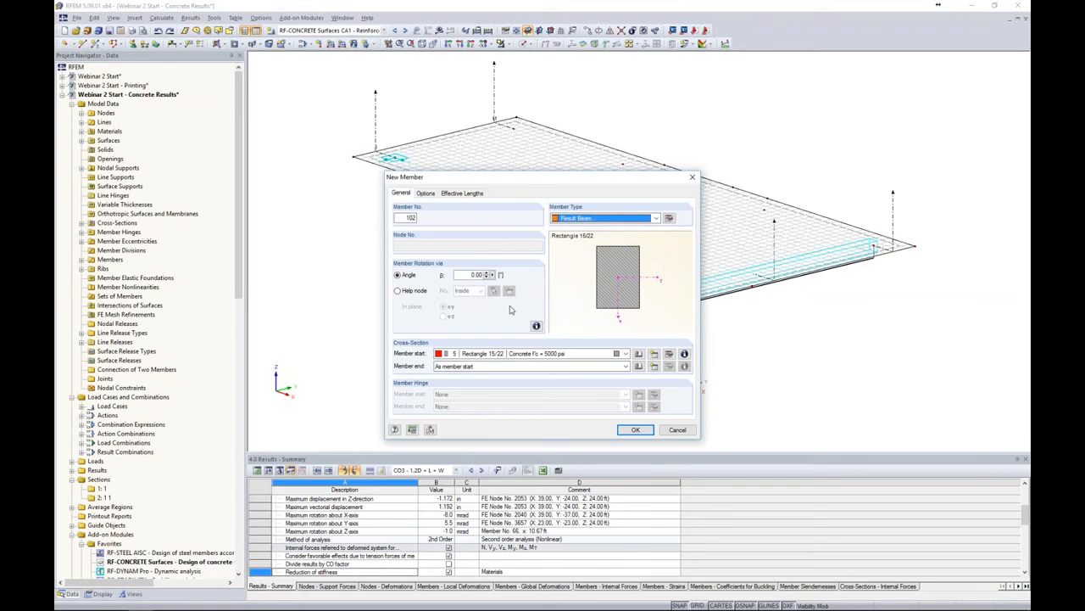
{"action": "left_click", "coordinate": [670, 218]}
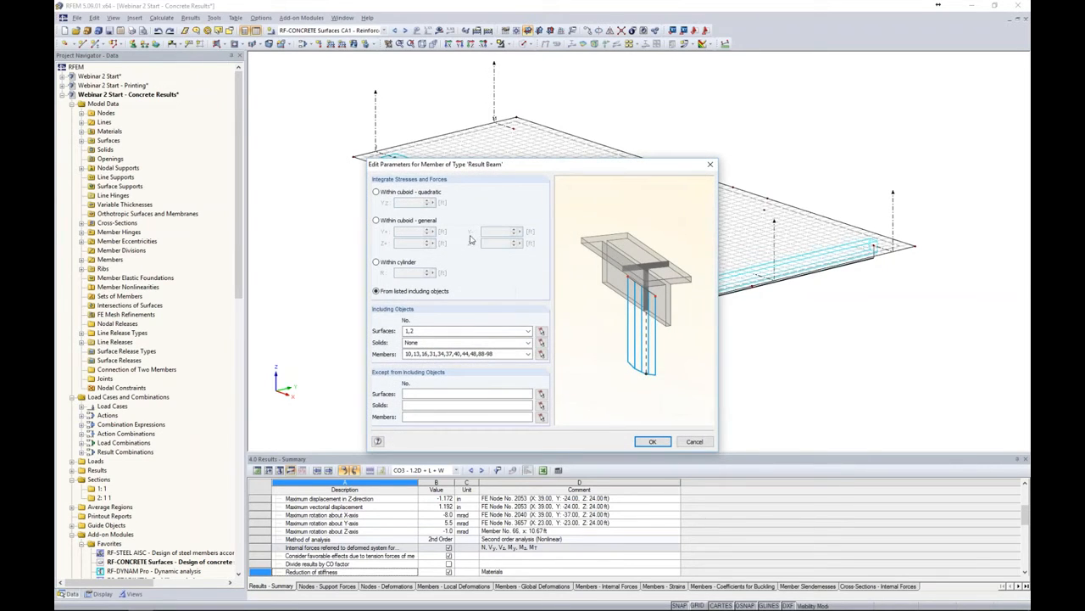
{"action": "left_click", "coordinate": [376, 221]}
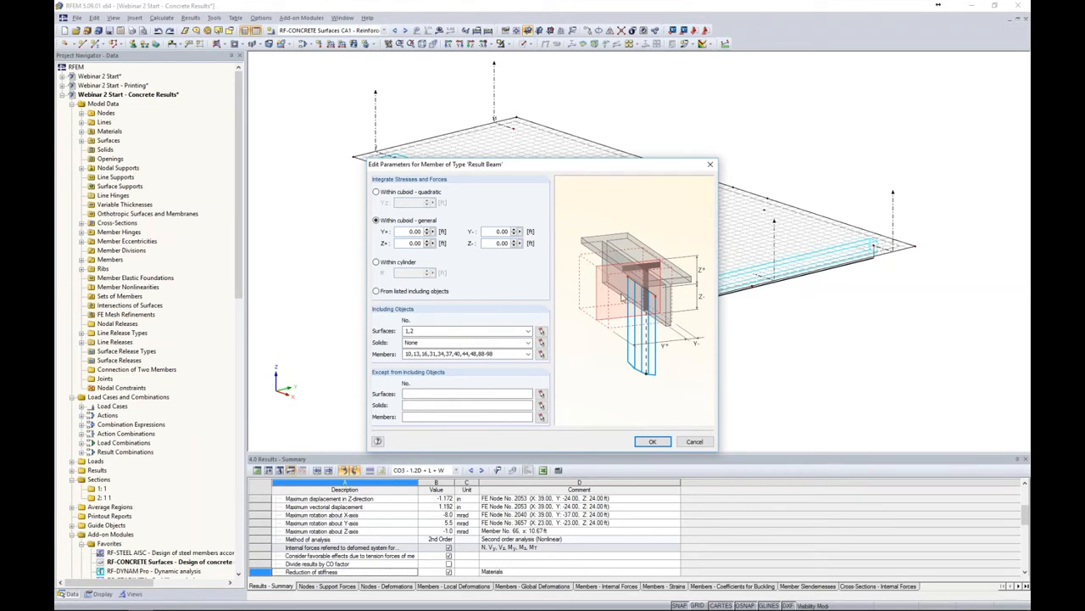
Set the cuboid extents Y+ to 2 ft and Z+ and Z- to 1 ft, then confirm the member settings
{"action": "left_click_drag", "start_coordinate": [405, 230], "coordinate": [444, 235]}
{"action": "type", "text": "2"}
{"action": "key", "text": "Tab"}
{"action": "double_click", "coordinate": [410, 242]}
{"action": "type", "text": "1"}
{"action": "key", "text": "Tab"}
{"action": "type", "text": "1"}
{"action": "left_click", "coordinate": [652, 442]}
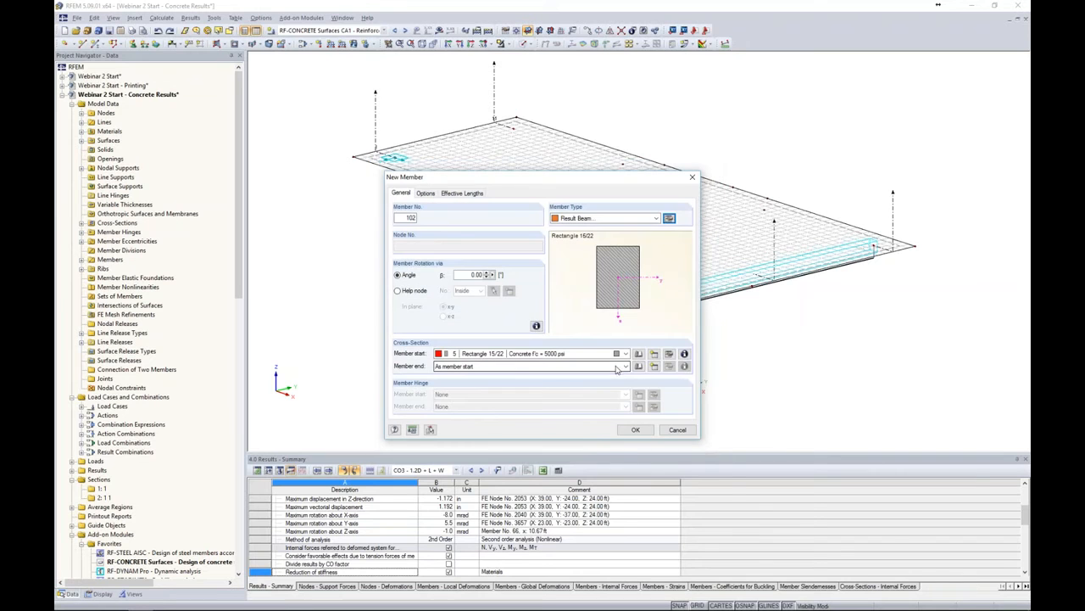
{"action": "left_click", "coordinate": [635, 429]}
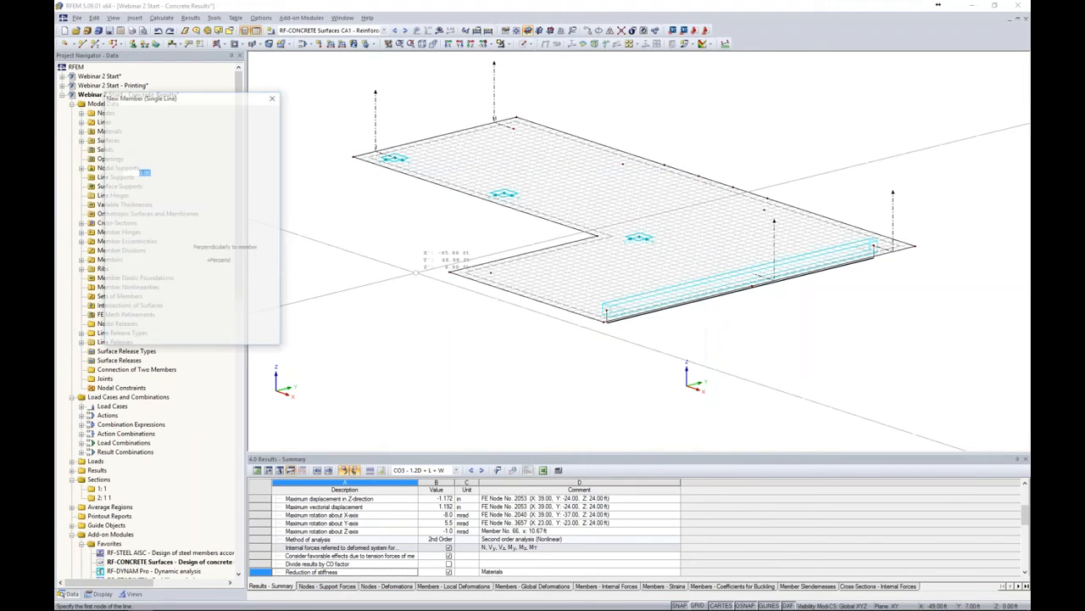
Place the result beam about 62 ft long along the top slab between its two end nodes
{"action": "middle_click_drag", "start_coordinate": [435, 224], "coordinate": [455, 282]}
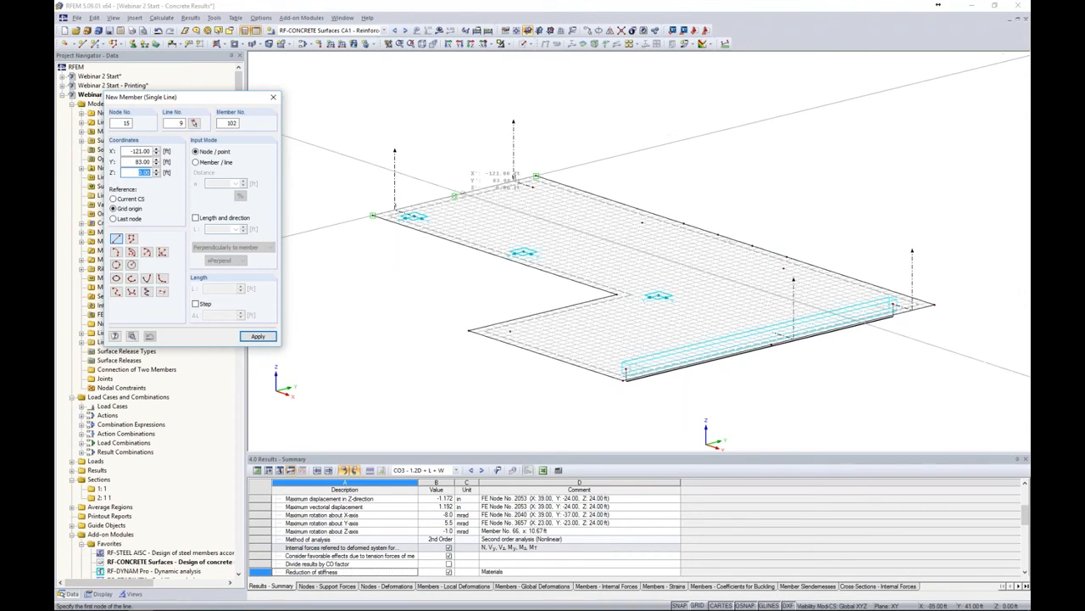
{"action": "left_click", "coordinate": [454, 196]}
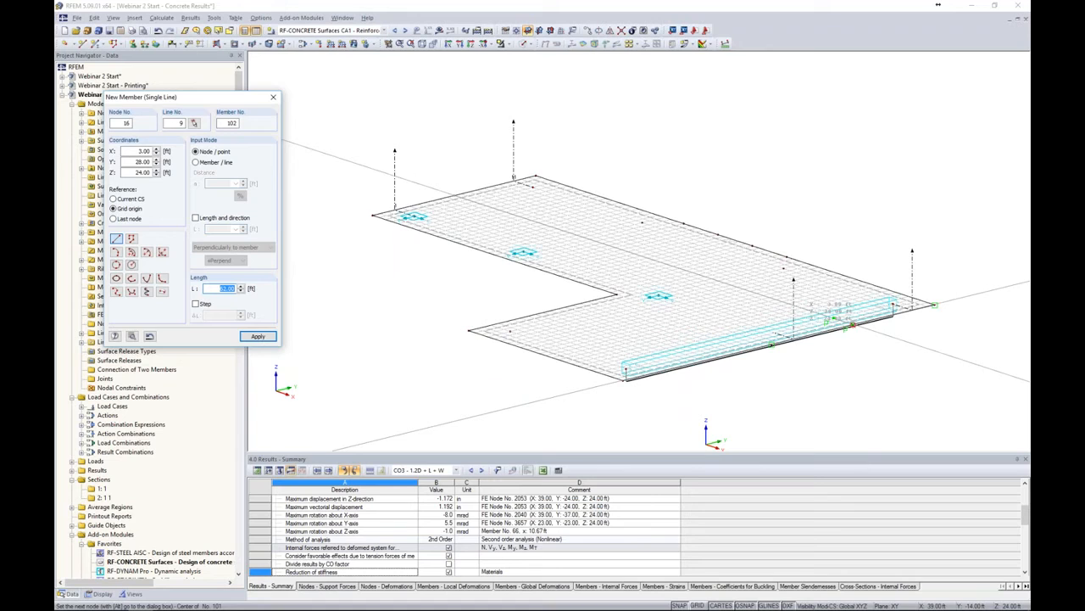
{"action": "left_click", "coordinate": [853, 325]}
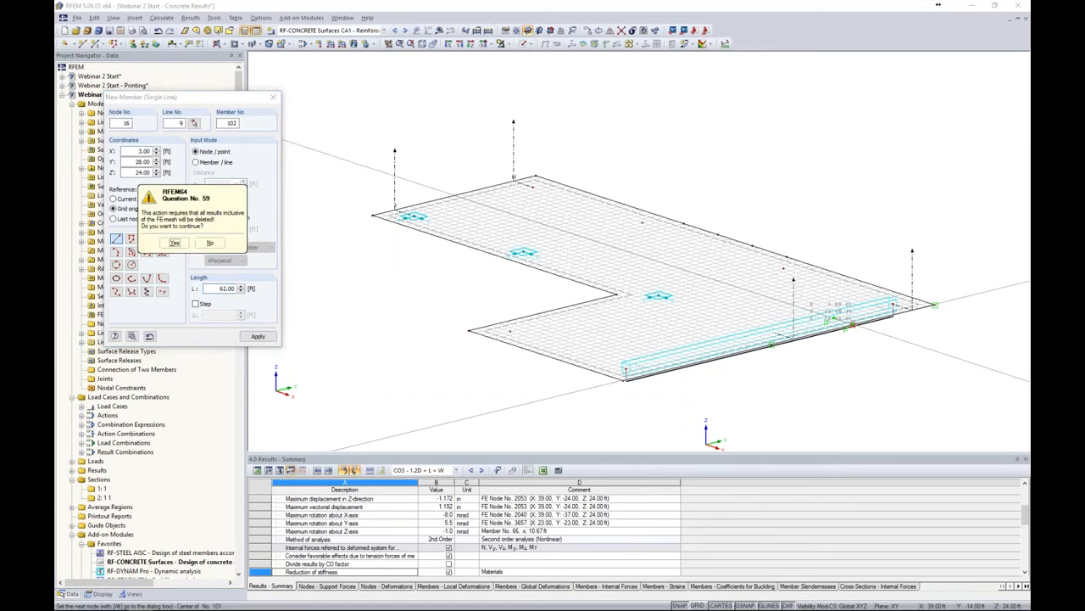
{"action": "left_click", "coordinate": [174, 243]}
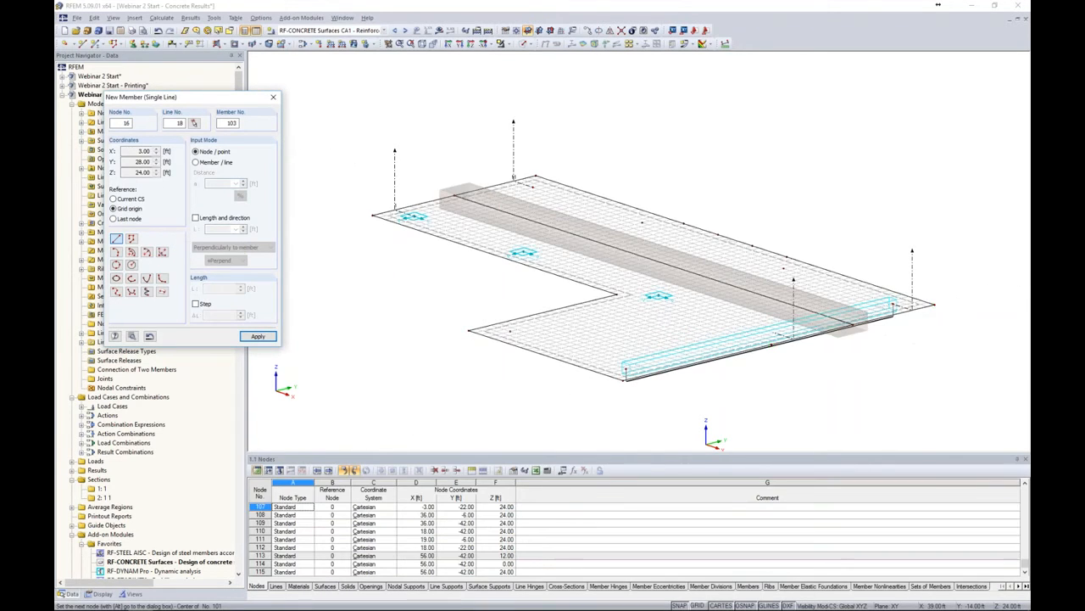
{"action": "key", "text": "Escape"}
Switch the model to the solid transparent display model
{"action": "middle_click_drag", "start_coordinate": [413, 306], "coordinate": [271, 249], "text": "ctrl"}
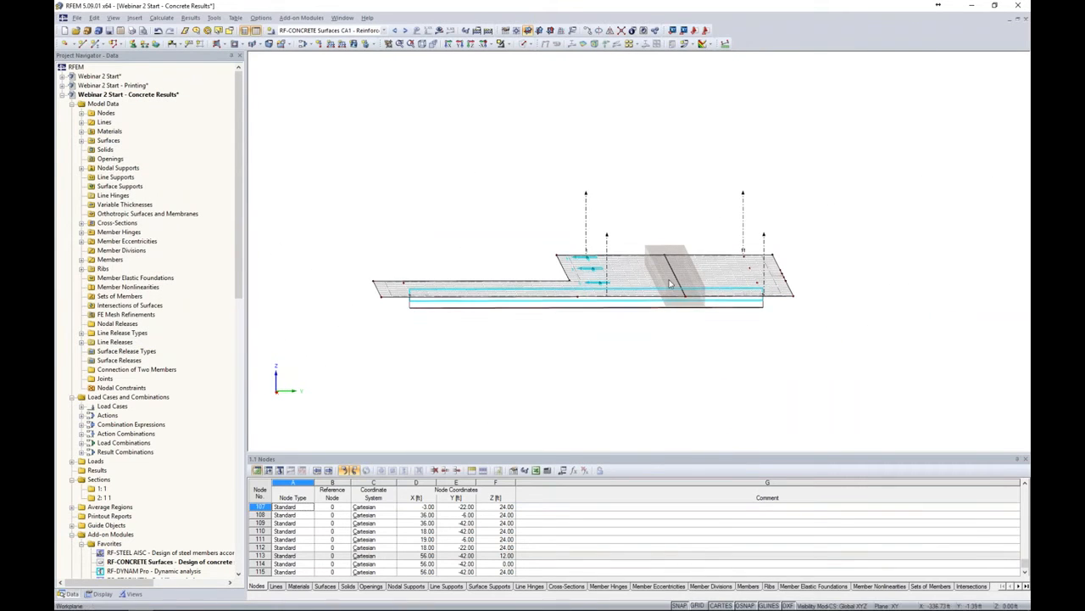
{"action": "left_click", "coordinate": [524, 43]}
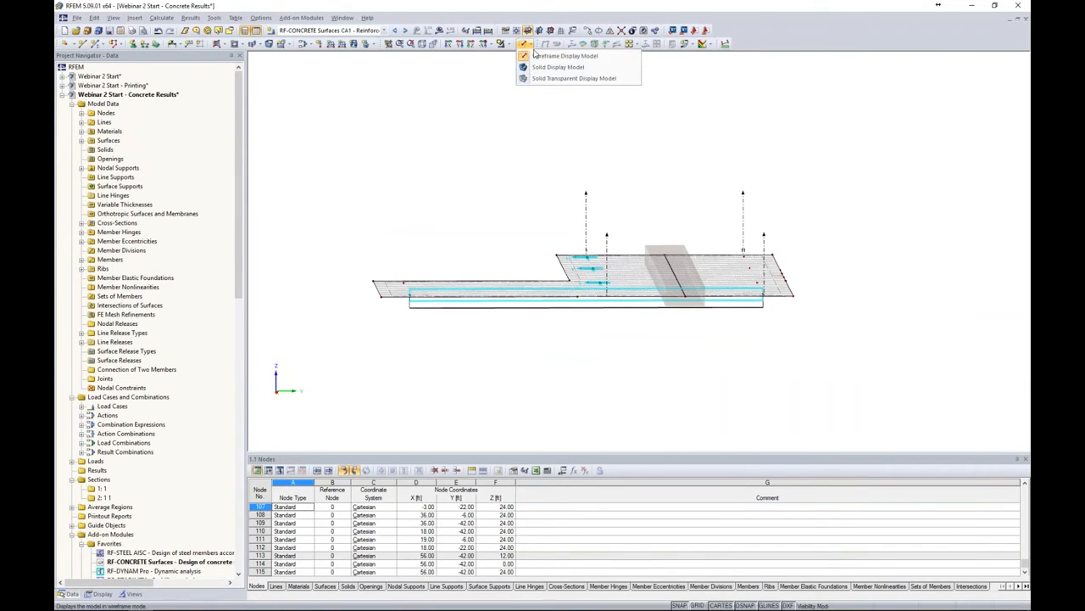
{"action": "left_click", "coordinate": [535, 80]}
{"action": "middle_click_drag", "start_coordinate": [543, 196], "coordinate": [760, 188], "text": "ctrl"}
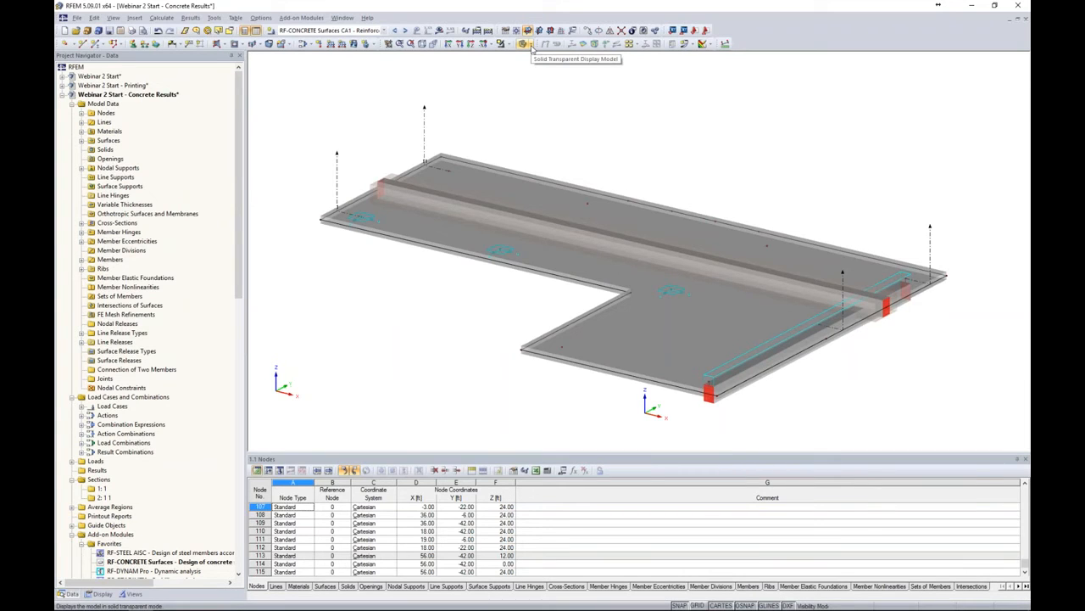
Select load combination CO2 and show its results instead of the loads
{"action": "left_click", "coordinate": [384, 30]}
{"action": "left_click", "coordinate": [365, 66]}
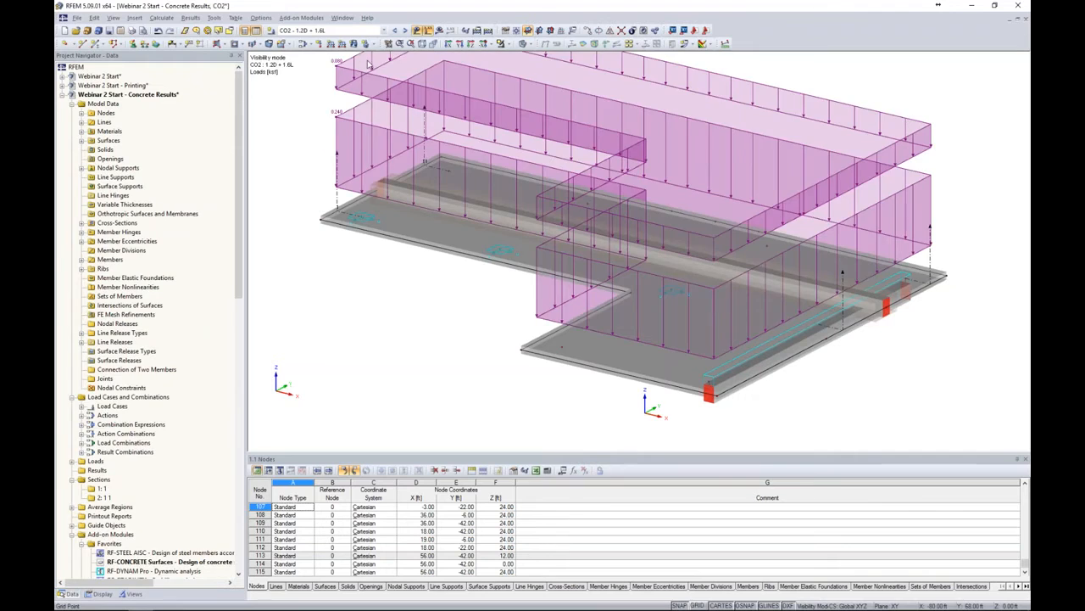
{"action": "left_click", "coordinate": [417, 30]}
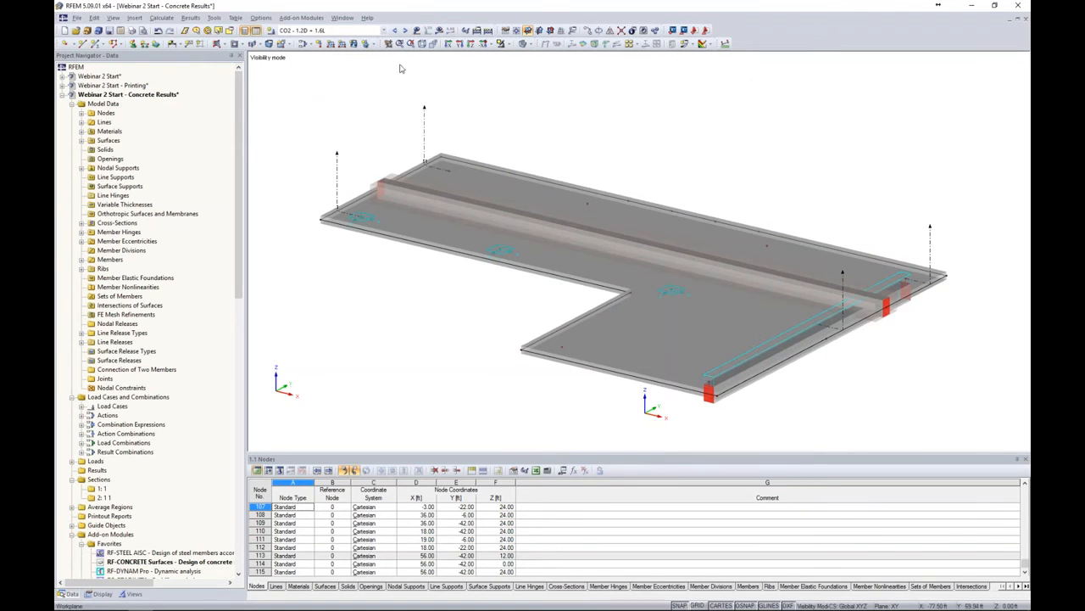
{"action": "left_click", "coordinate": [439, 30]}
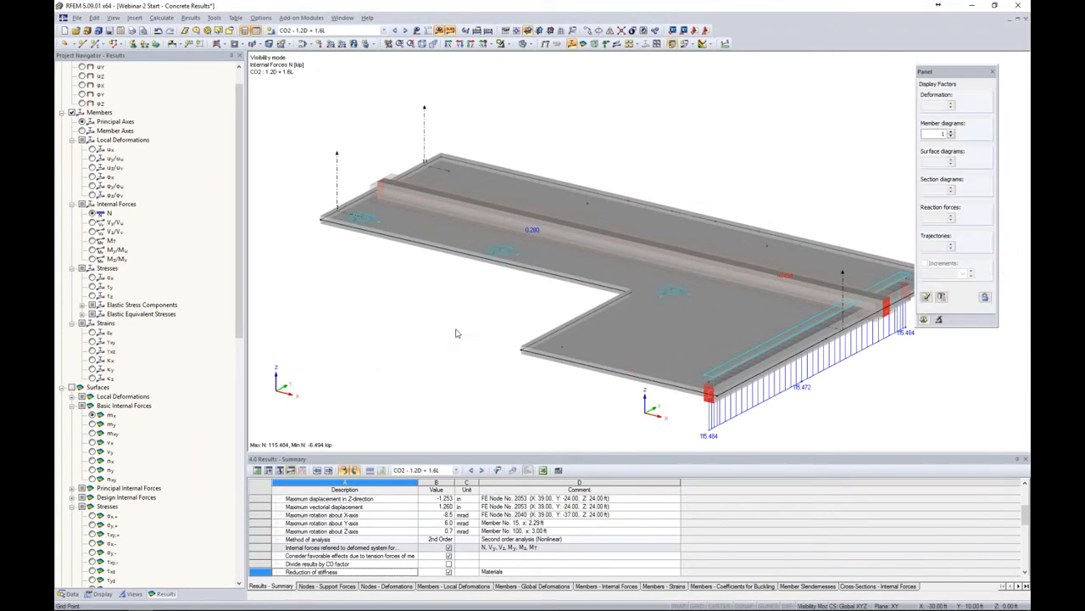
Display the My/Mu moment diagram on the result beam in wireframe display
{"action": "middle_click_drag", "start_coordinate": [453, 334], "coordinate": [423, 296]}
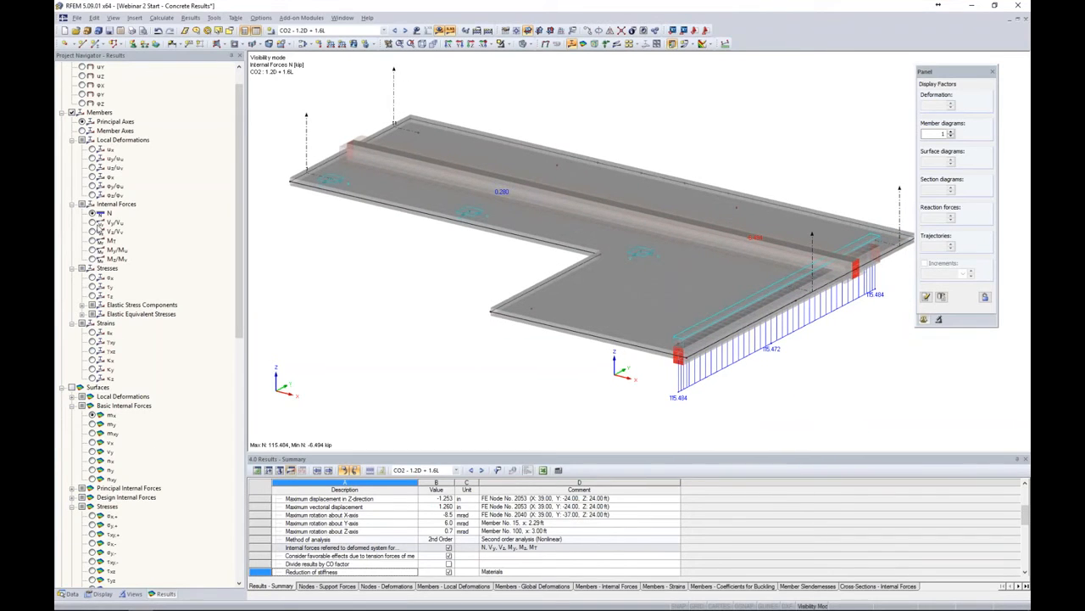
{"action": "left_click", "coordinate": [72, 113]}
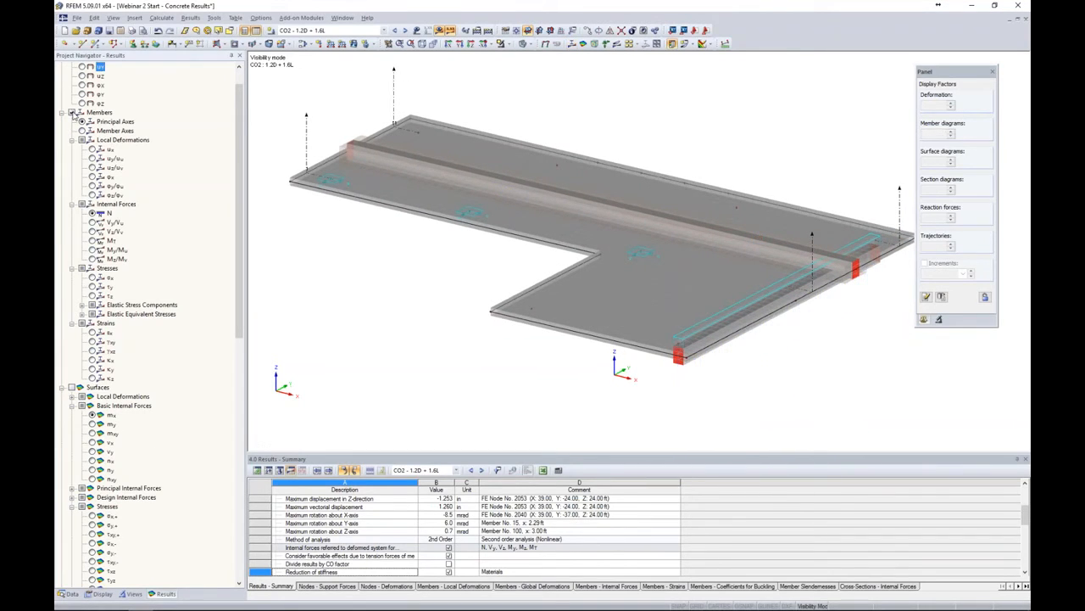
{"action": "left_click", "coordinate": [72, 113]}
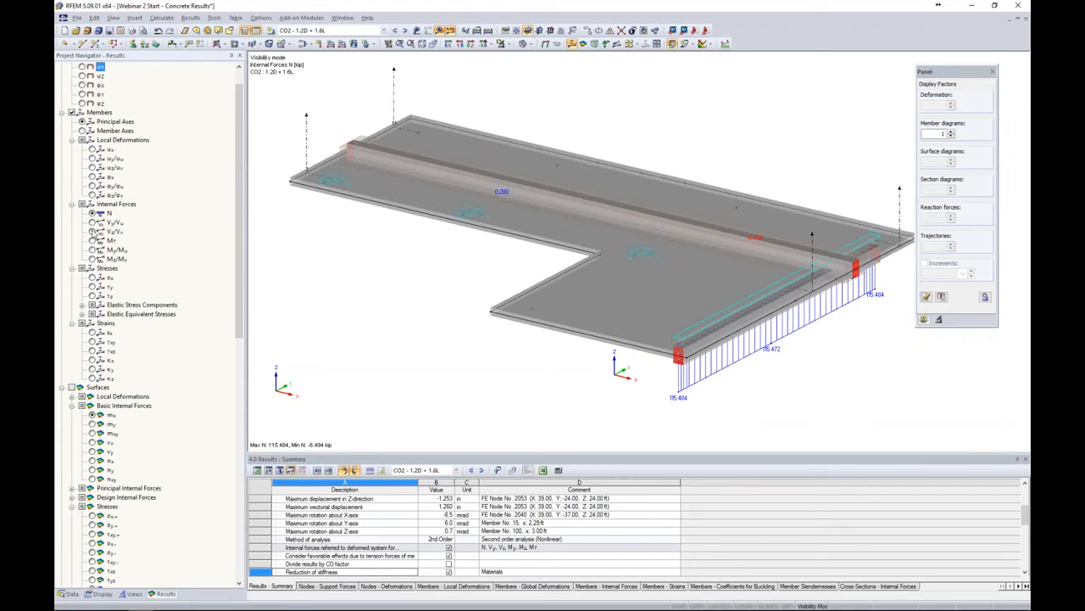
{"action": "left_click", "coordinate": [92, 250]}
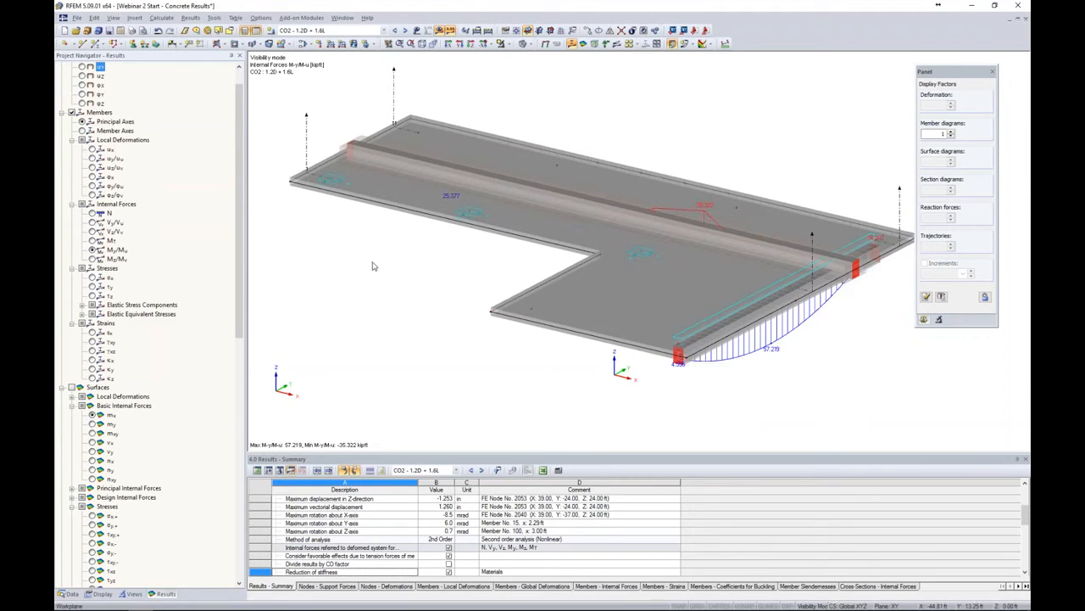
{"action": "left_click", "coordinate": [529, 44]}
{"action": "left_click", "coordinate": [535, 61]}
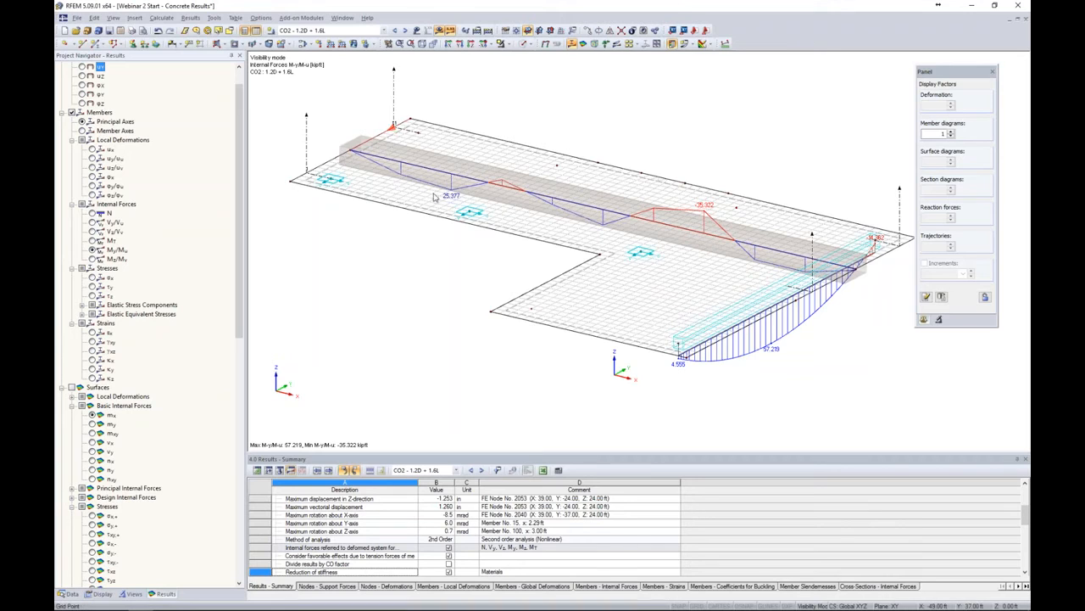
Open the calculation parameters and confirm the global calculation settings
{"action": "left_click", "coordinate": [167, 20]}
{"action": "left_click", "coordinate": [176, 116]}
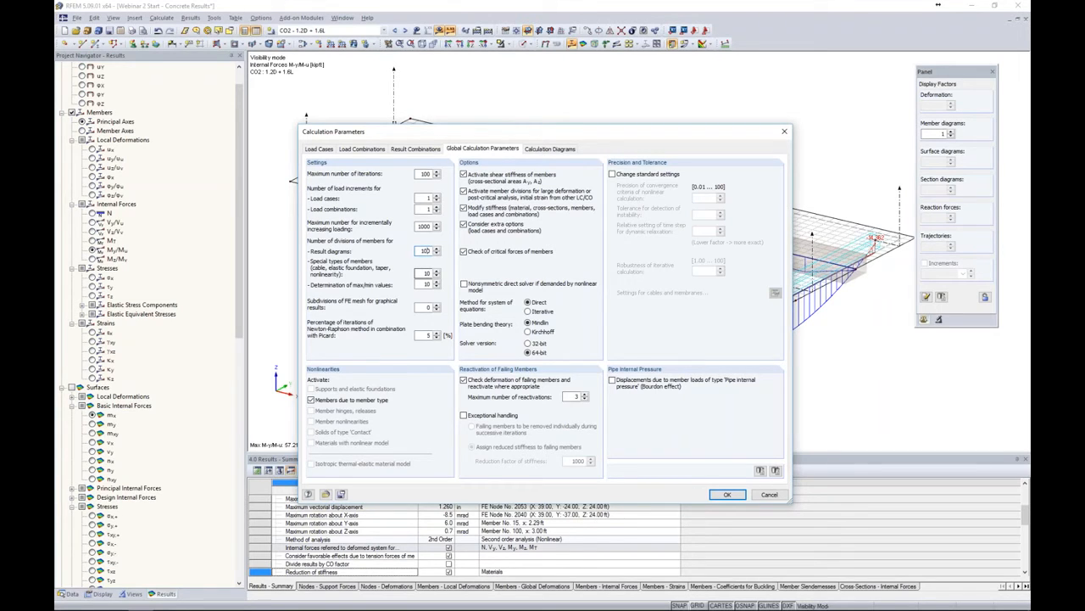
{"action": "left_click", "coordinate": [726, 494]}
{"action": "left_click", "coordinate": [527, 340]}
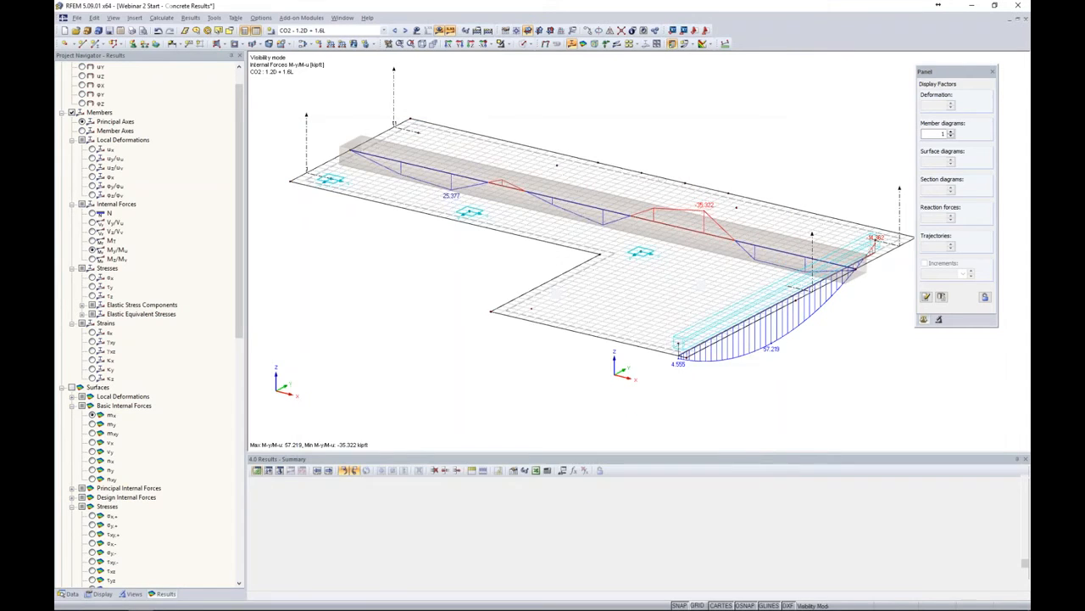
Recalculate CO2 results and display the Mz/Mv moment diagram on the result beam
{"action": "left_click", "coordinate": [440, 31]}
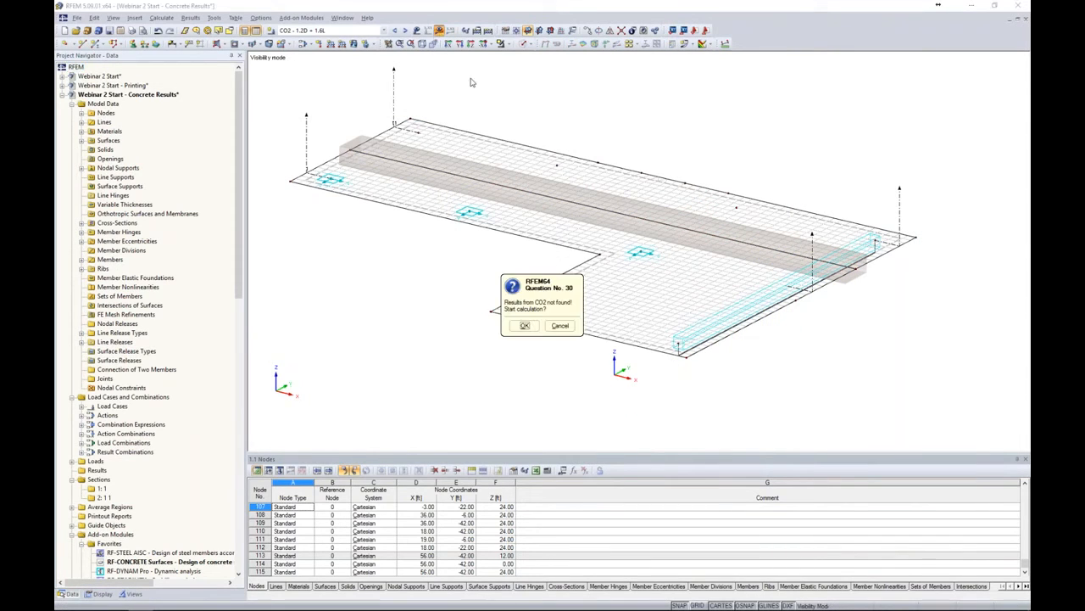
{"action": "left_click", "coordinate": [524, 326]}
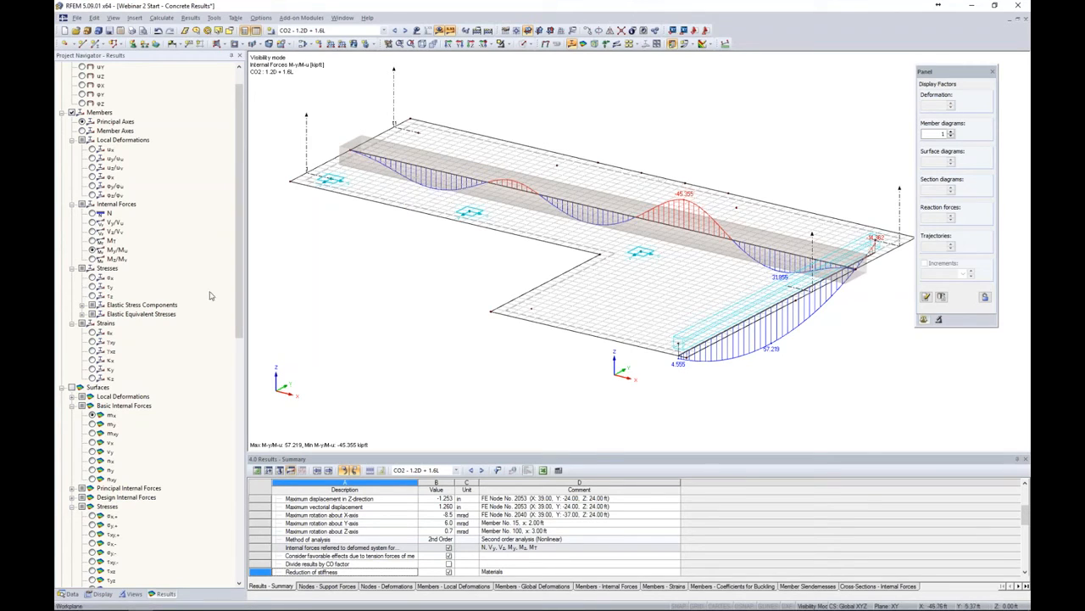
{"action": "left_click", "coordinate": [92, 259]}
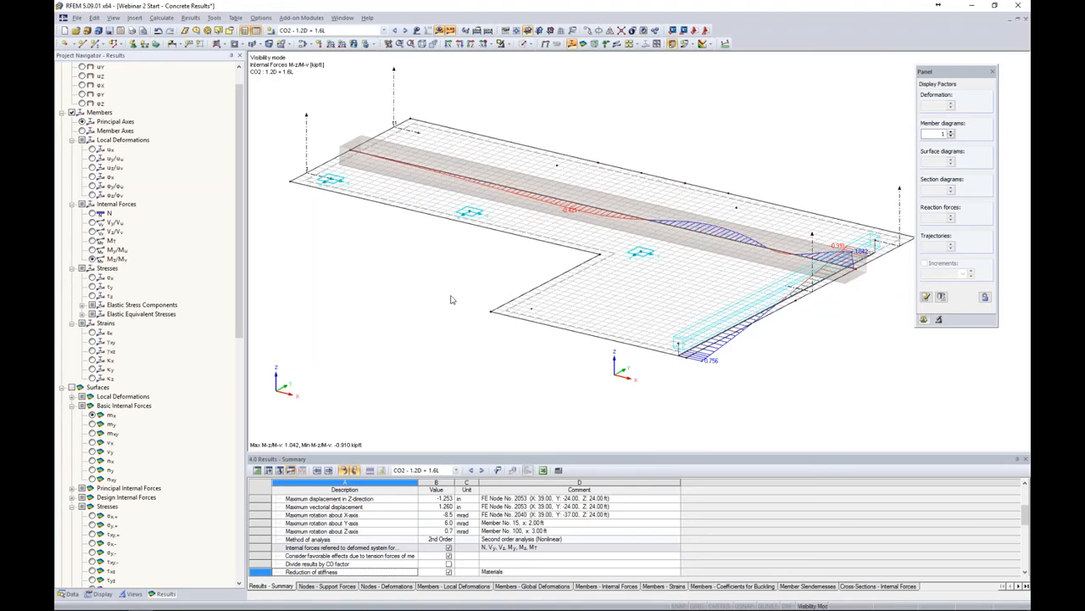
Display the N, Vy/Vu and Vz/Vv internal force diagrams on the result beam
{"action": "middle_click_drag", "start_coordinate": [487, 283], "coordinate": [476, 324], "text": "ctrl"}
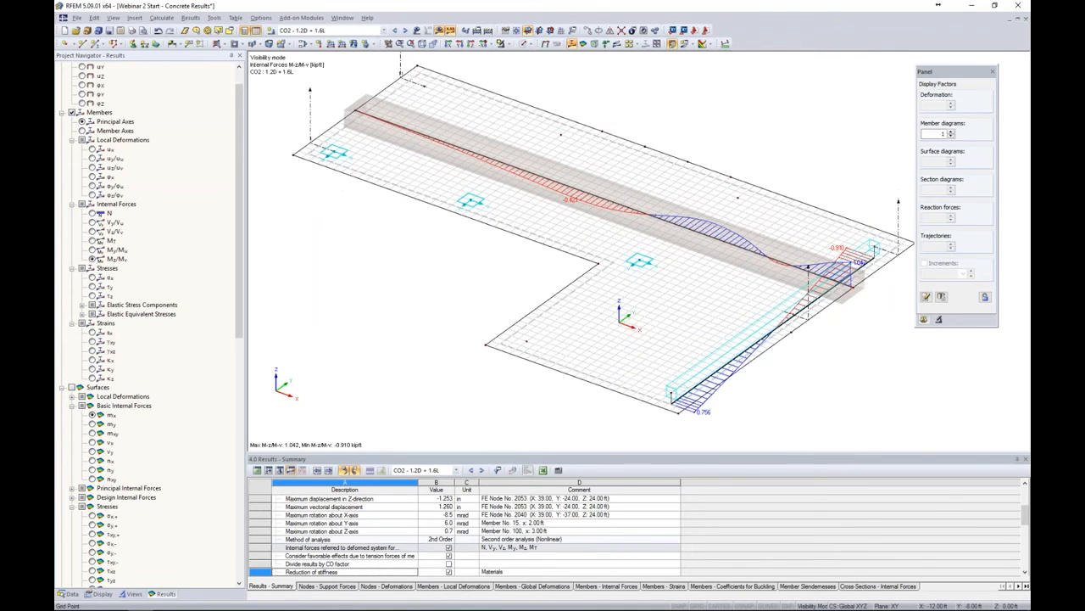
{"action": "left_click", "coordinate": [92, 213]}
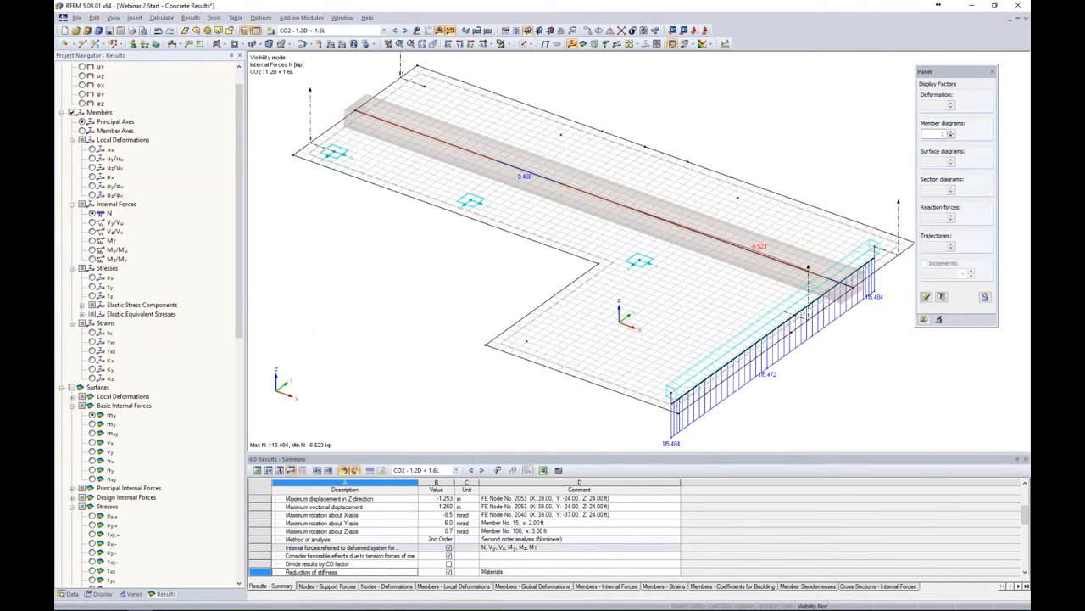
{"action": "left_click", "coordinate": [92, 222]}
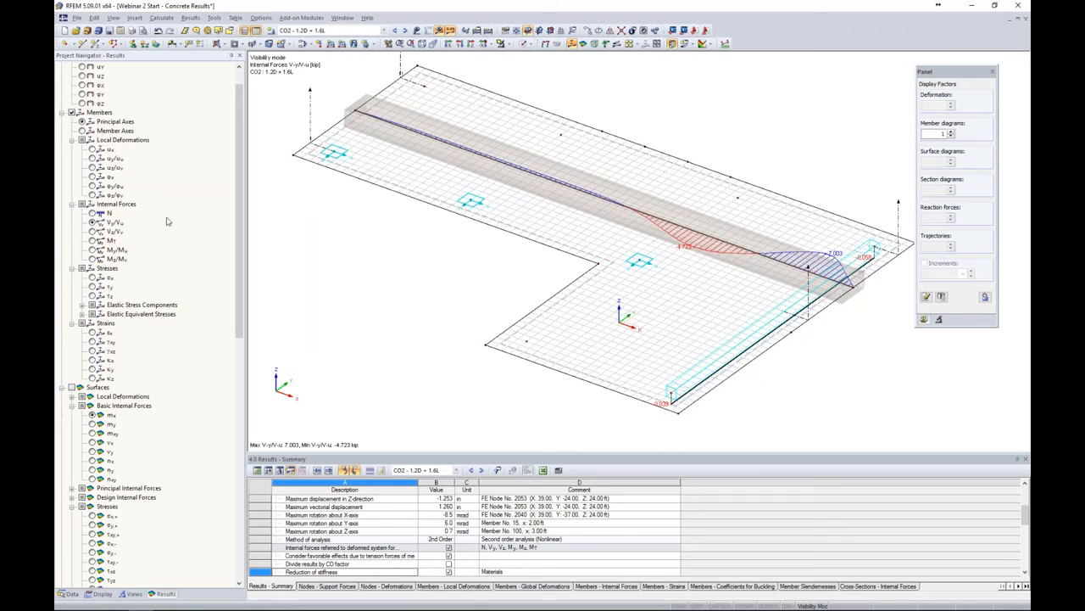
{"action": "left_click", "coordinate": [92, 231]}
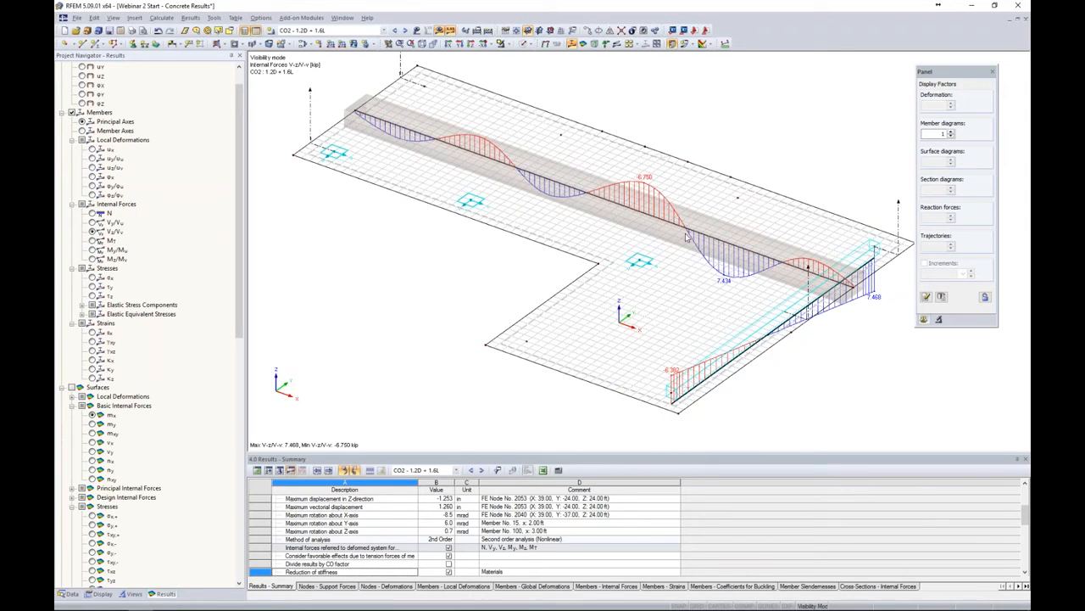
{"action": "middle_click_drag", "start_coordinate": [830, 311], "coordinate": [832, 346], "text": "ctrl"}
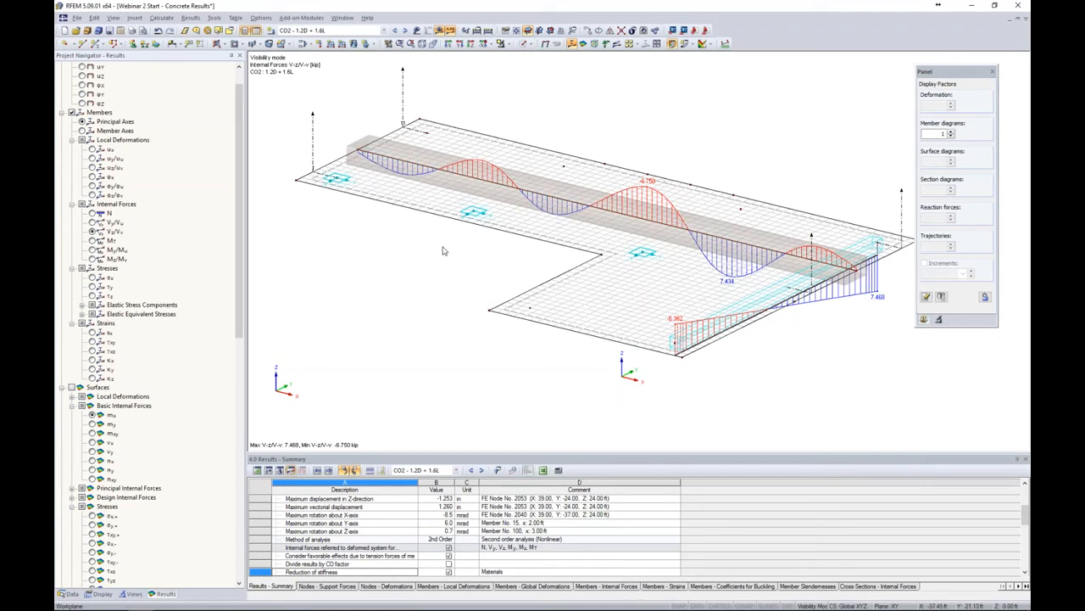
{"action": "scroll", "coordinate": [449, 253], "scroll_direction": "down", "scroll_amount": 4}
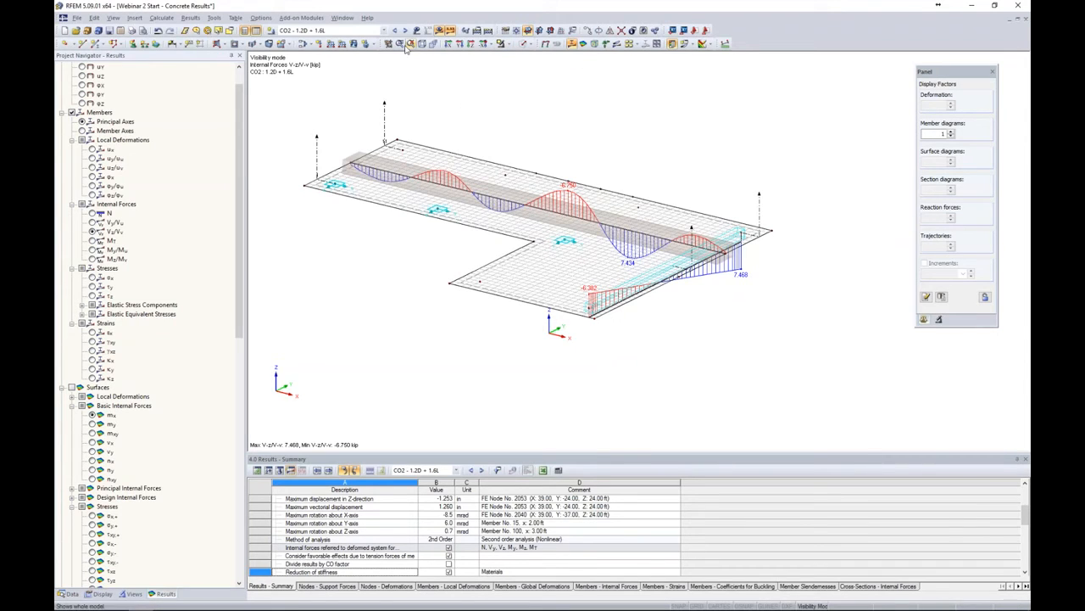
Show the whole model with results hidden and switch to the solid display model
{"action": "left_click", "coordinate": [505, 44]}
{"action": "left_click", "coordinate": [532, 132]}
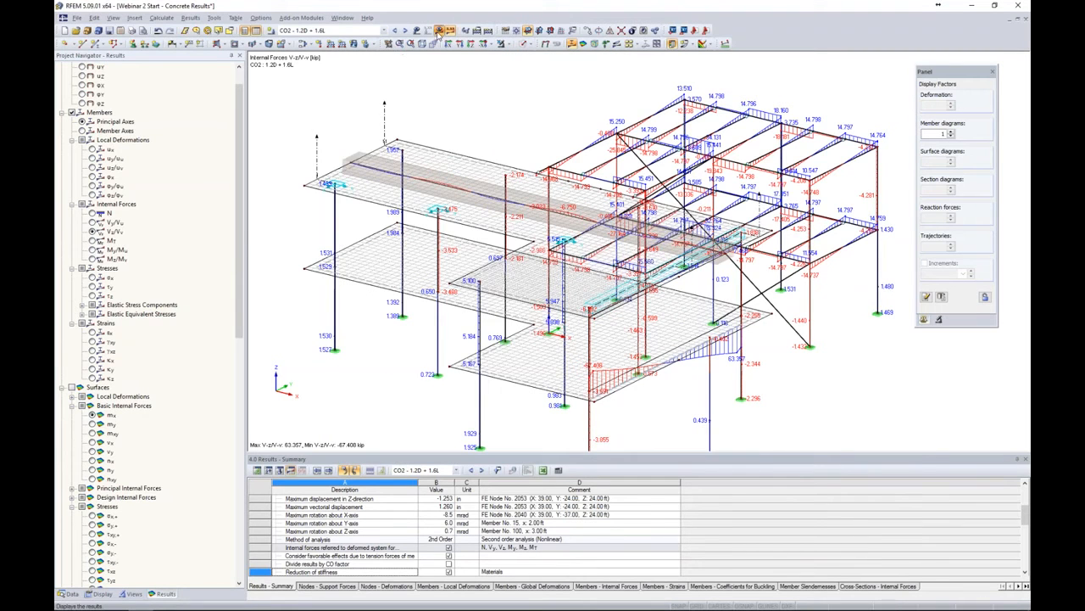
{"action": "left_click", "coordinate": [481, 45]}
{"action": "left_click", "coordinate": [527, 44]}
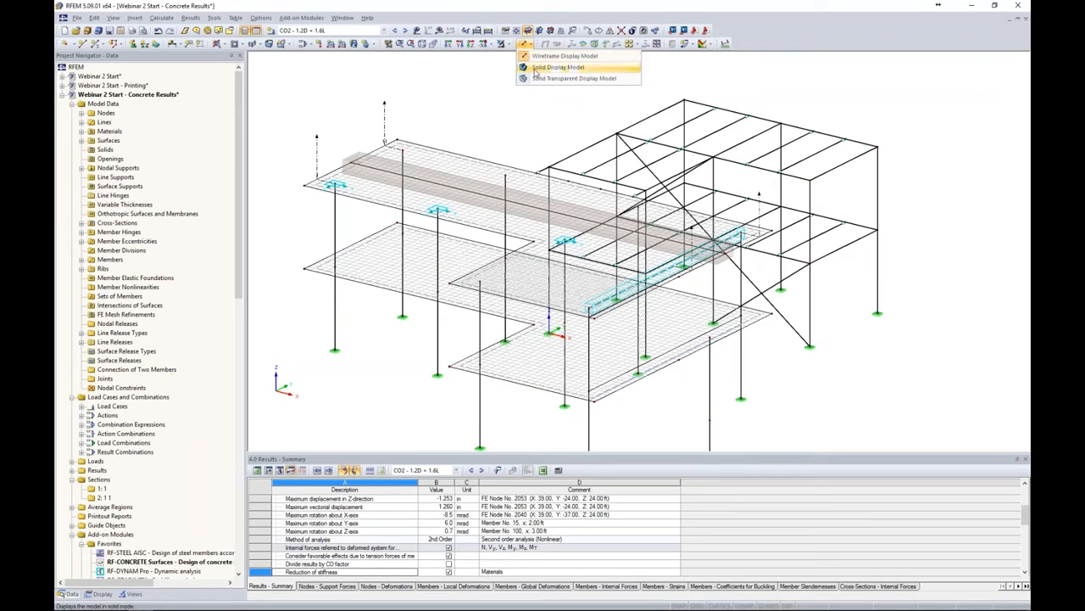
{"action": "left_click", "coordinate": [535, 80]}
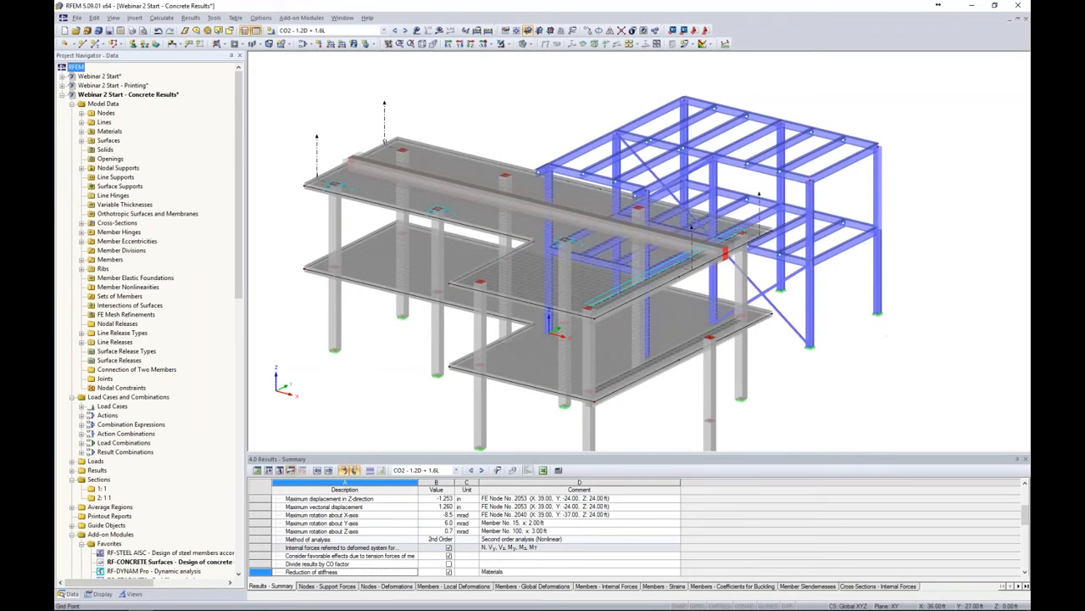
Reverse the member orientation of the corner column under the steel frame's roof beam
{"action": "middle_click_drag", "start_coordinate": [842, 314], "coordinate": [767, 319], "text": "ctrl"}
{"action": "middle_click_drag", "start_coordinate": [874, 260], "coordinate": [757, 271]}
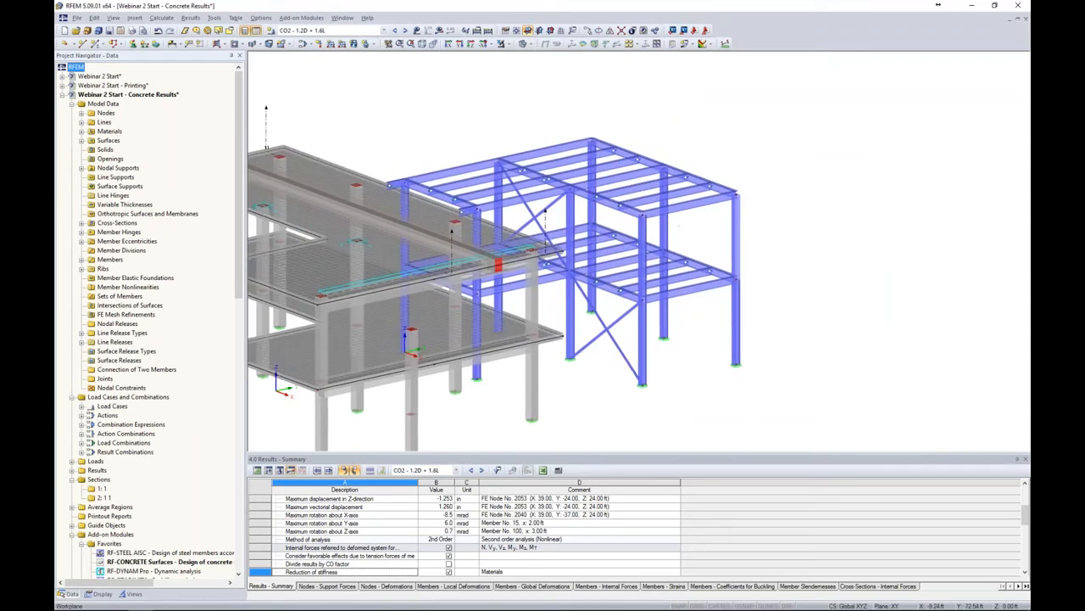
{"action": "scroll", "coordinate": [759, 208], "scroll_direction": "up", "scroll_amount": 2}
{"action": "scroll", "coordinate": [759, 208], "scroll_direction": "up", "scroll_amount": 4}
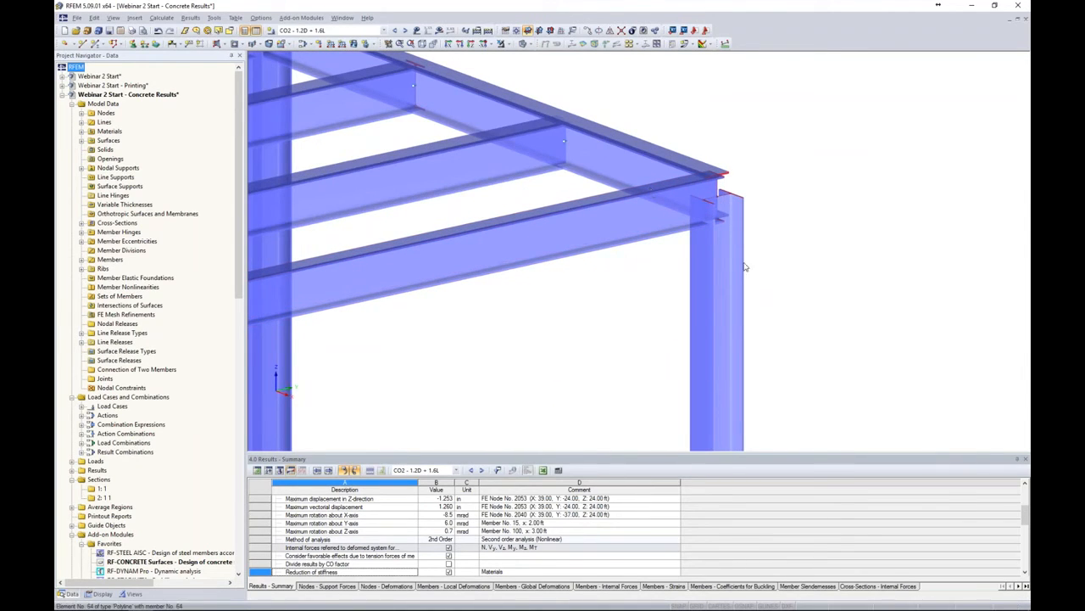
{"action": "mouse_move", "coordinate": [718, 209]}
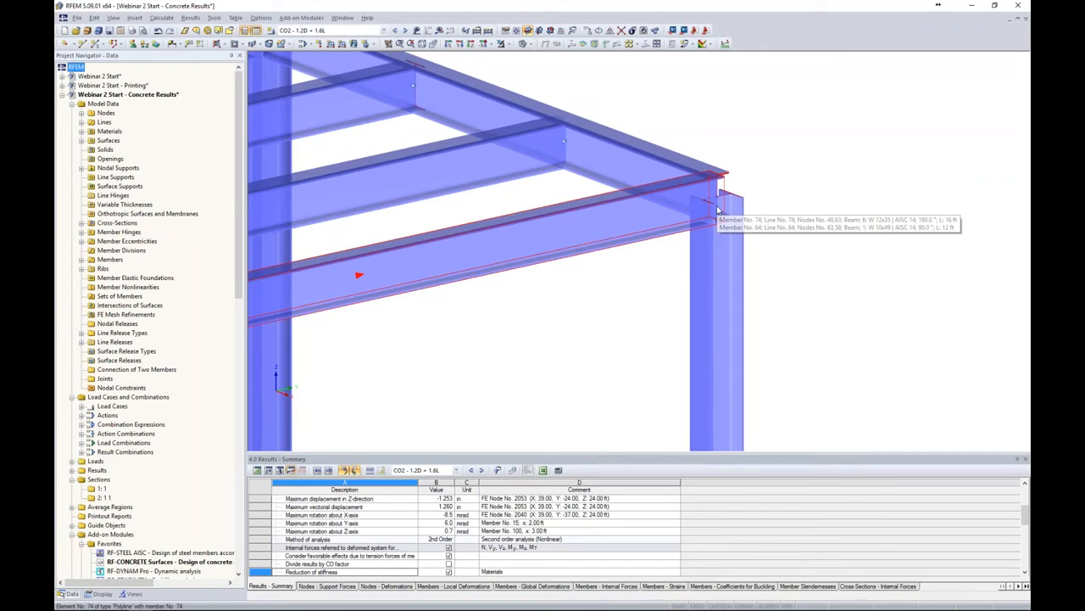
{"action": "left_click", "coordinate": [528, 43]}
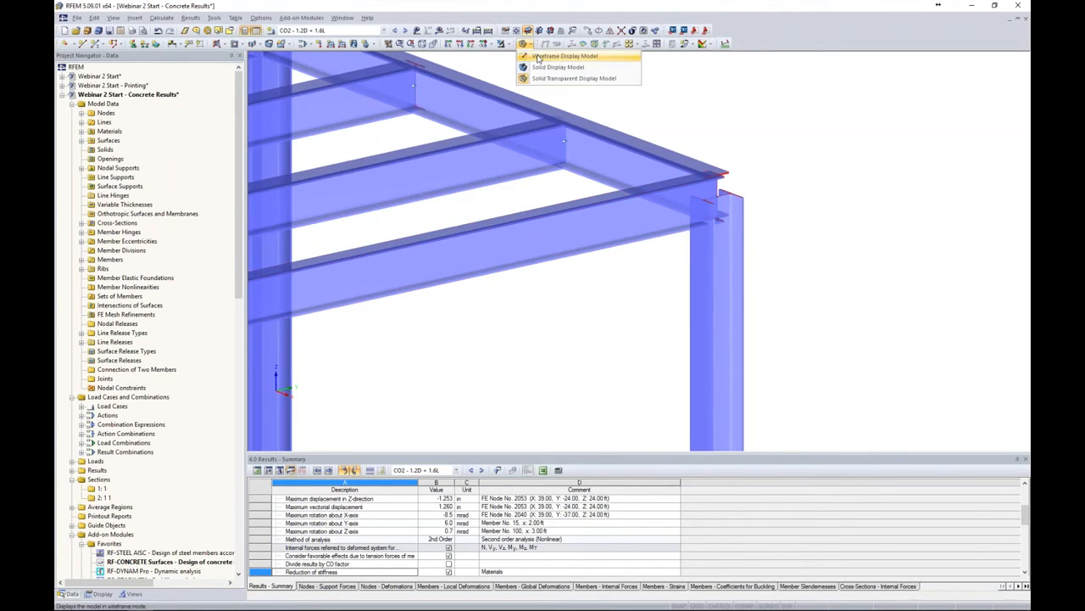
{"action": "left_click", "coordinate": [555, 77]}
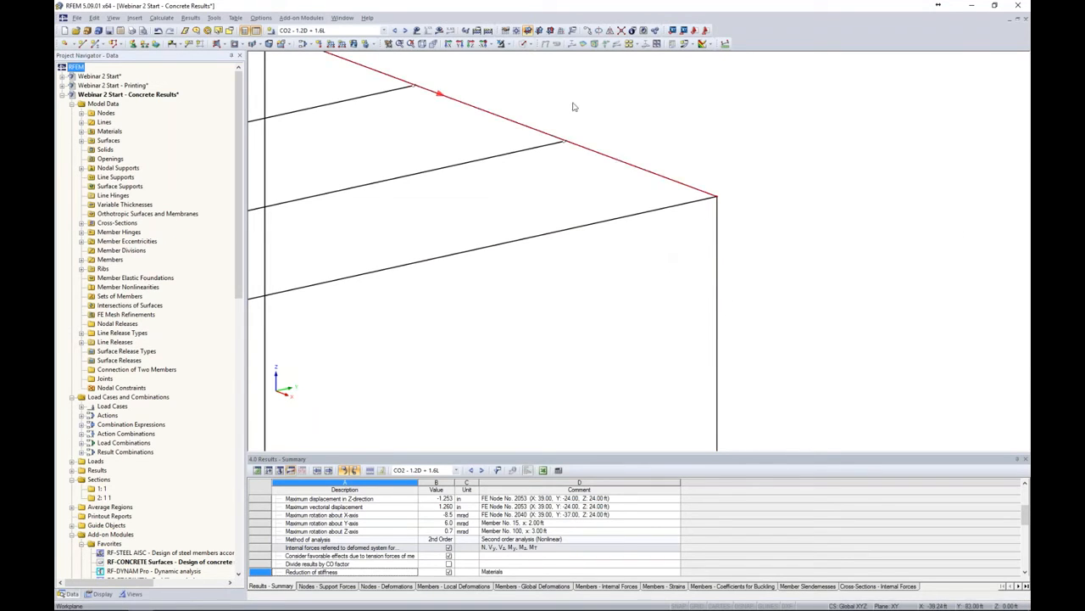
{"action": "scroll", "coordinate": [688, 154], "scroll_direction": "down", "scroll_amount": 1}
{"action": "scroll", "coordinate": [714, 153], "scroll_direction": "down", "scroll_amount": 2}
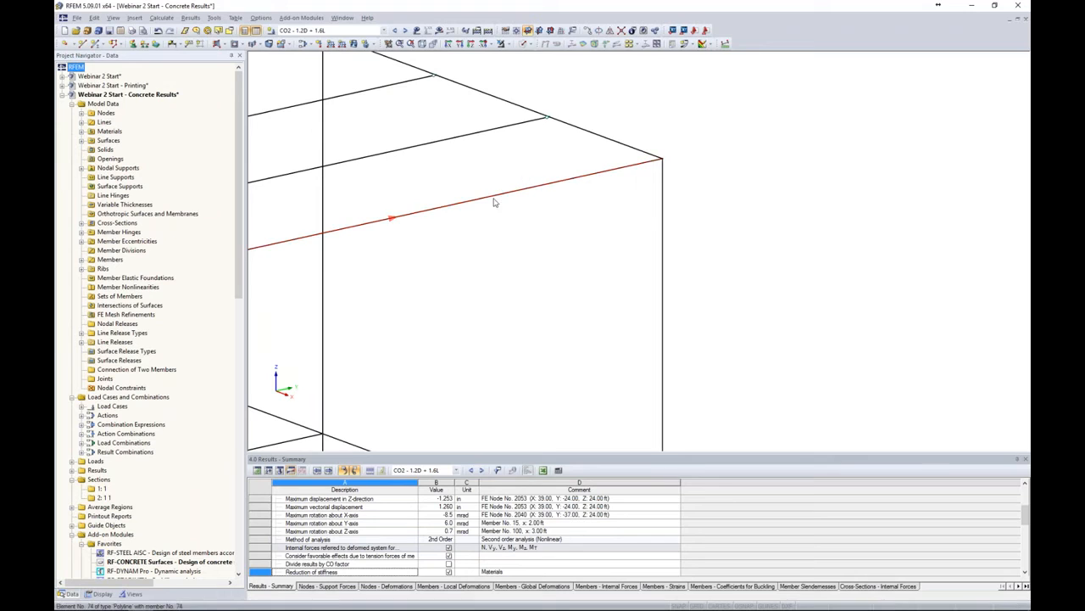
{"action": "right_click", "coordinate": [663, 174]}
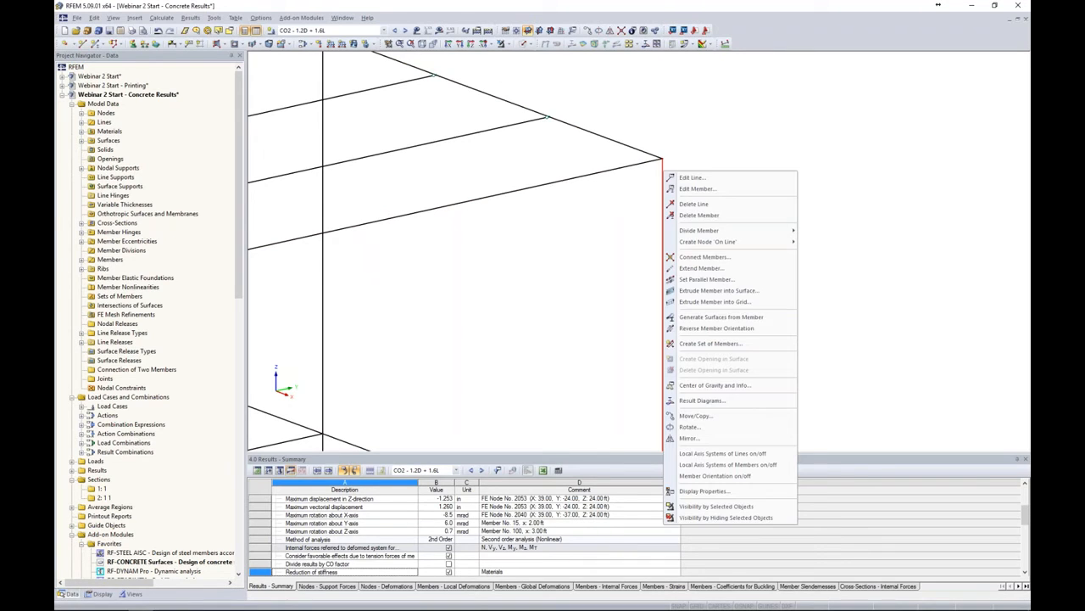
{"action": "left_click", "coordinate": [695, 334]}
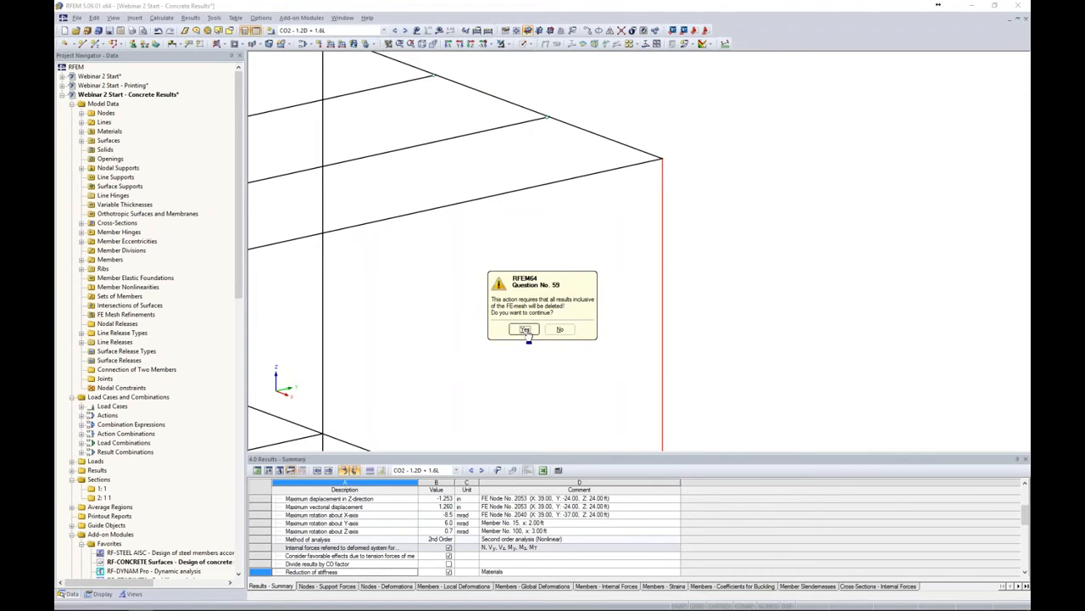
{"action": "left_click", "coordinate": [522, 331]}
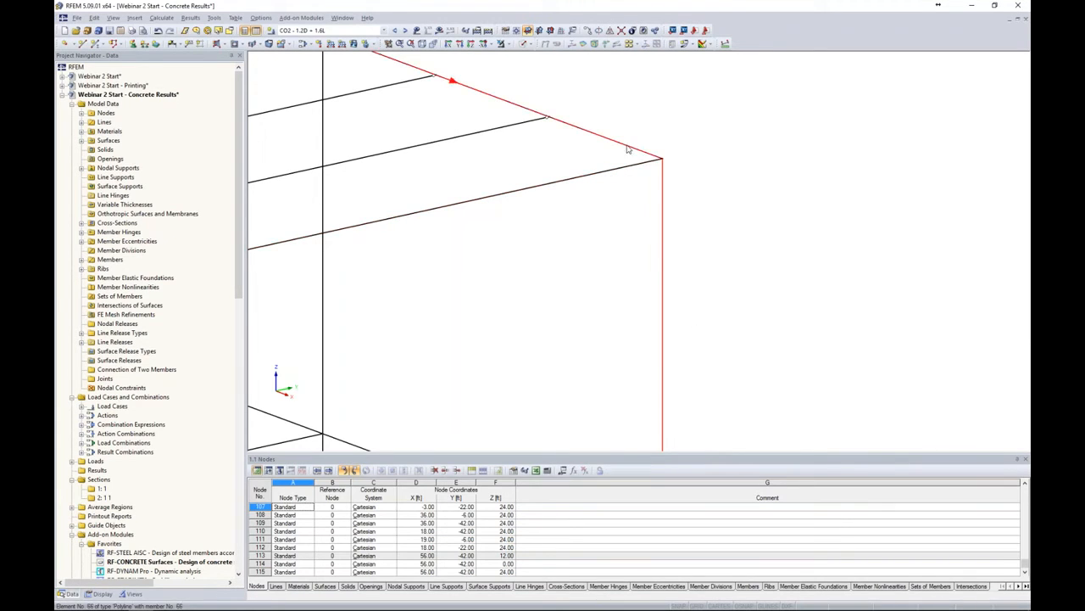
Divide the selected corner beam and column members with a new node 3 ft from each member end
{"action": "left_click_drag", "start_coordinate": [704, 237], "coordinate": [606, 101]}
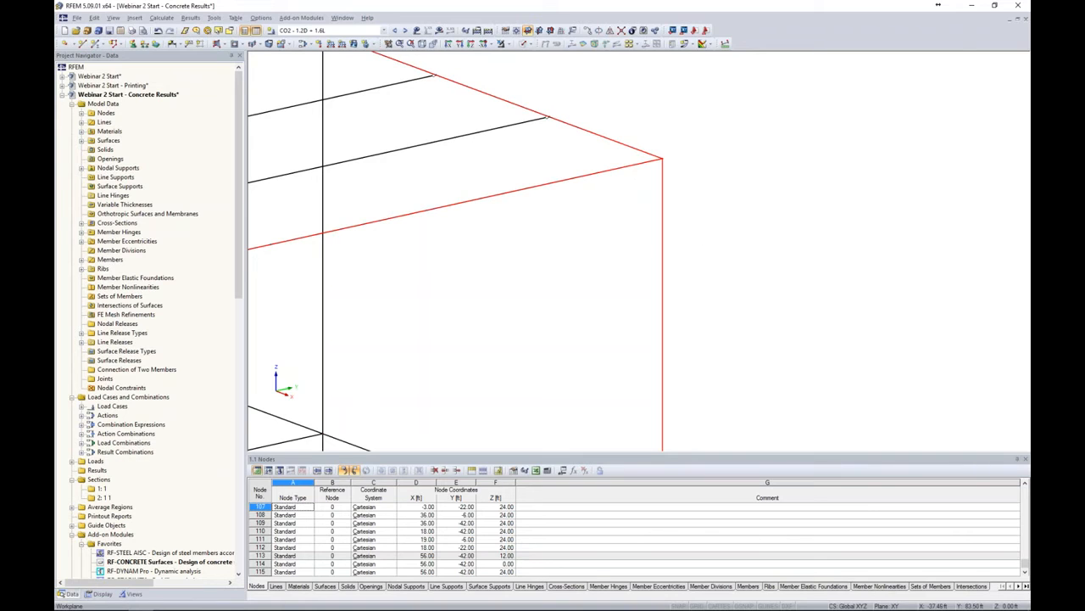
{"action": "right_click", "coordinate": [616, 143]}
{"action": "mouse_move", "coordinate": [734, 165]}
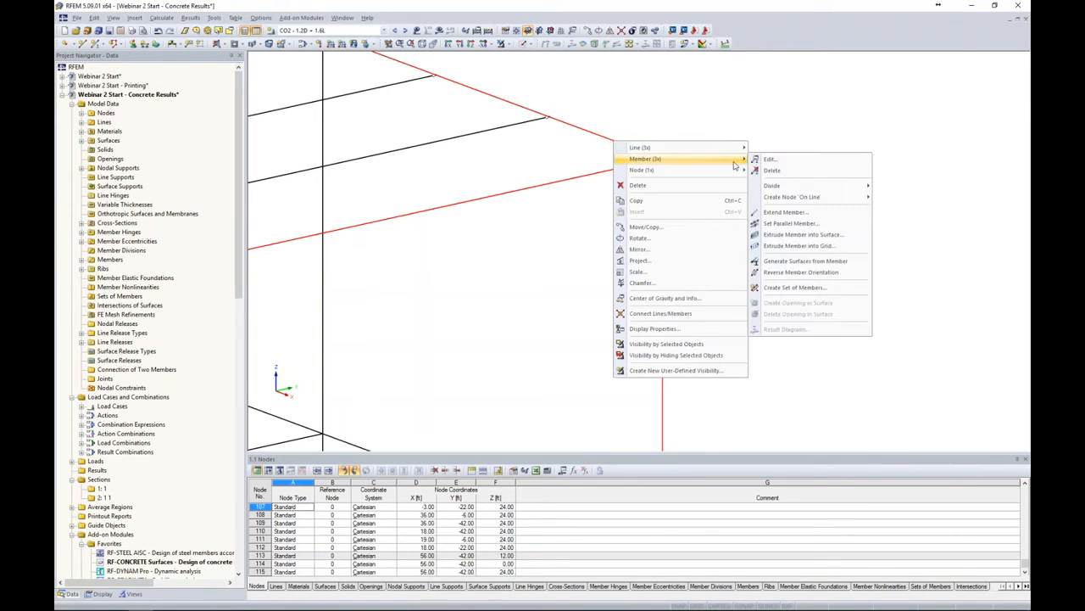
{"action": "mouse_move", "coordinate": [790, 189]}
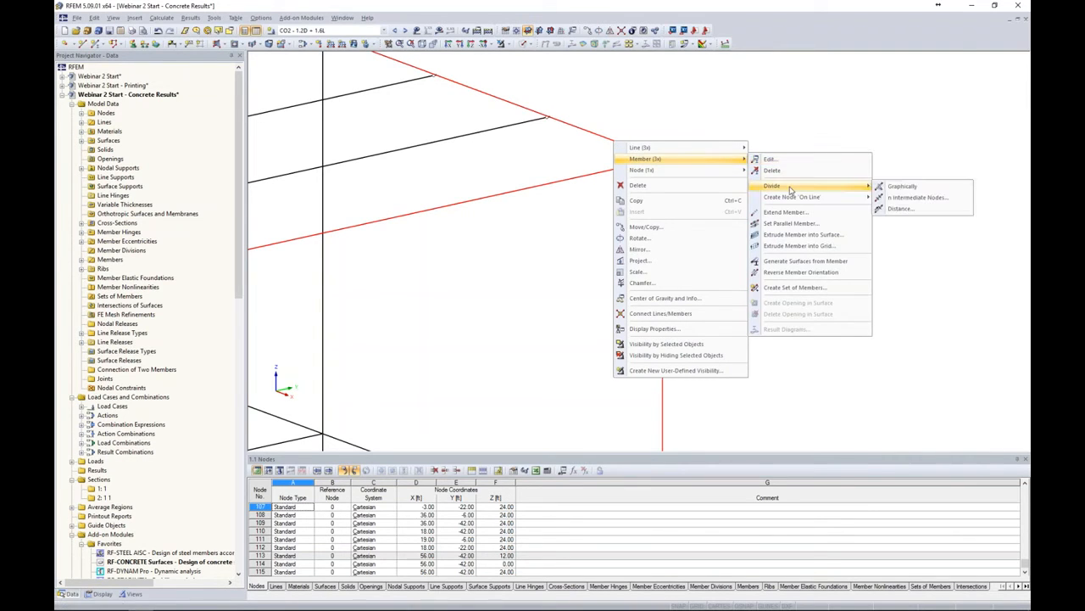
{"action": "left_click", "coordinate": [895, 210]}
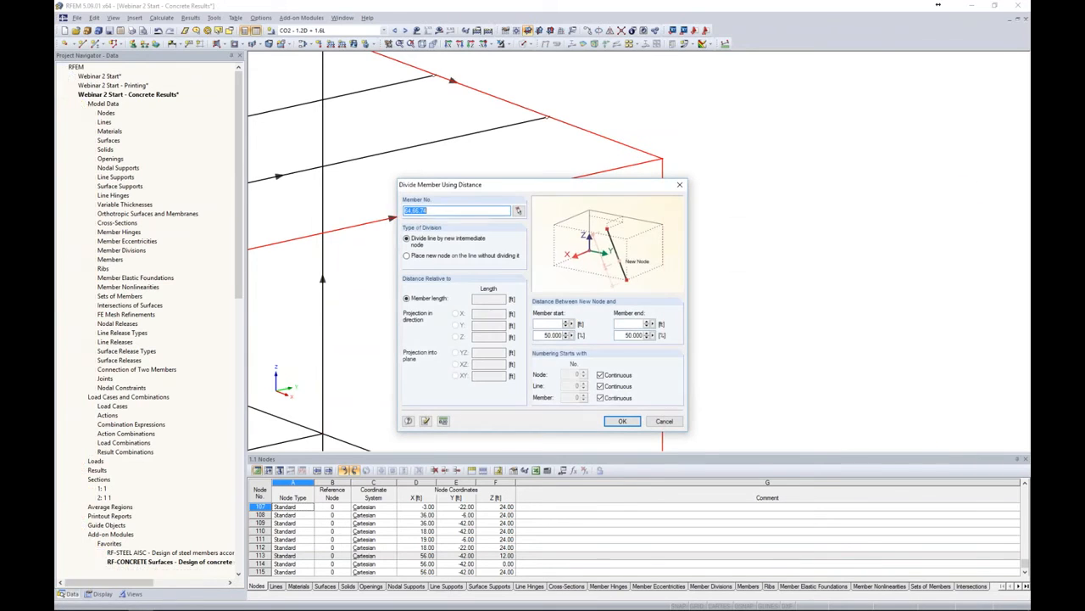
{"action": "left_click_drag", "start_coordinate": [612, 185], "coordinate": [891, 108]}
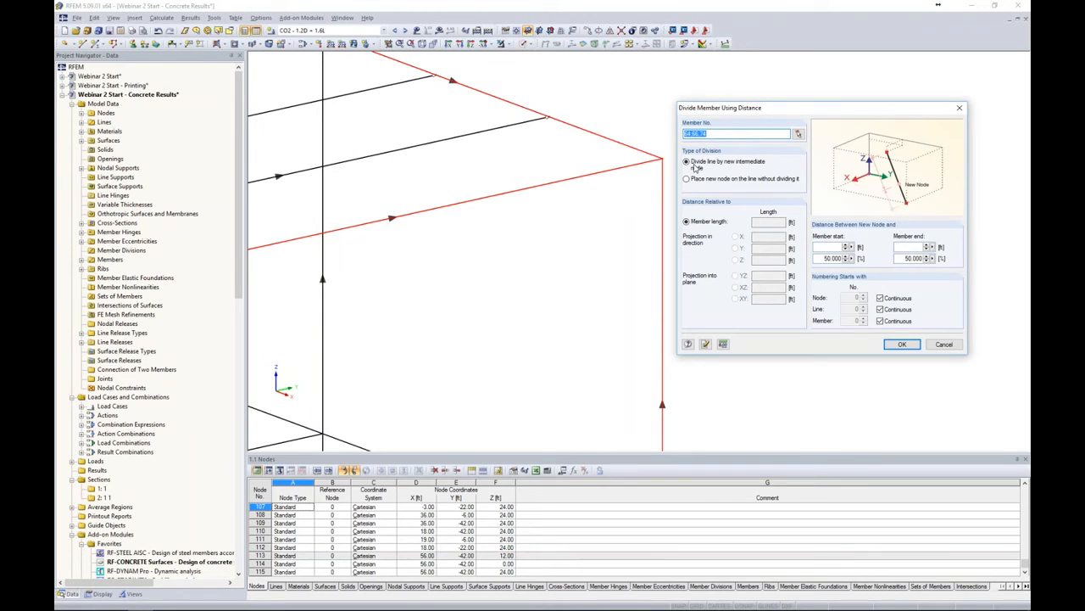
{"action": "left_click", "coordinate": [912, 247]}
{"action": "type", "text": "3"}
{"action": "left_click", "coordinate": [890, 345]}
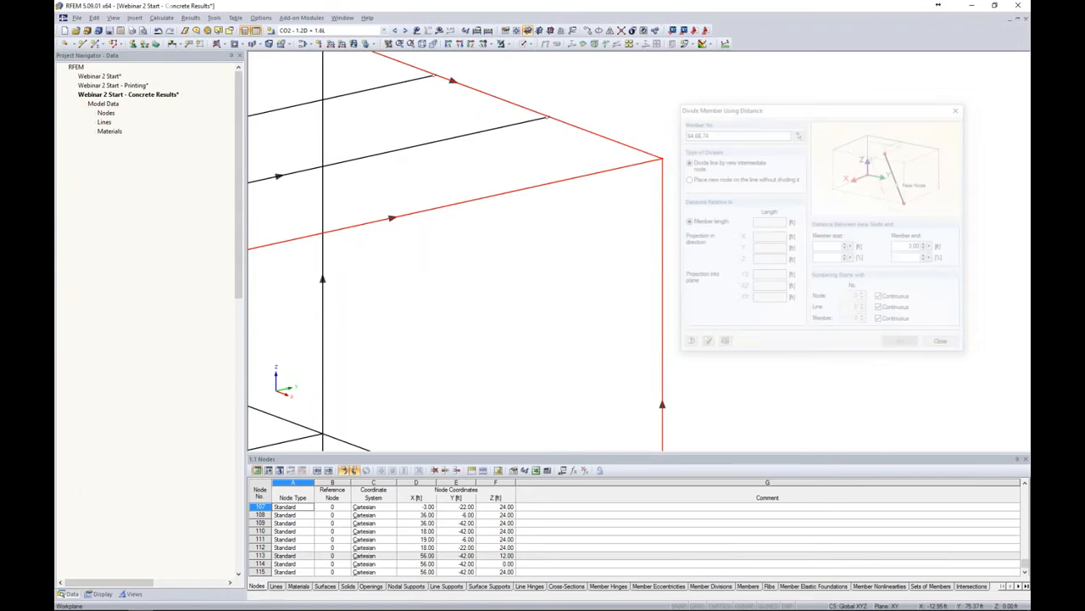
{"action": "left_click", "coordinate": [704, 204]}
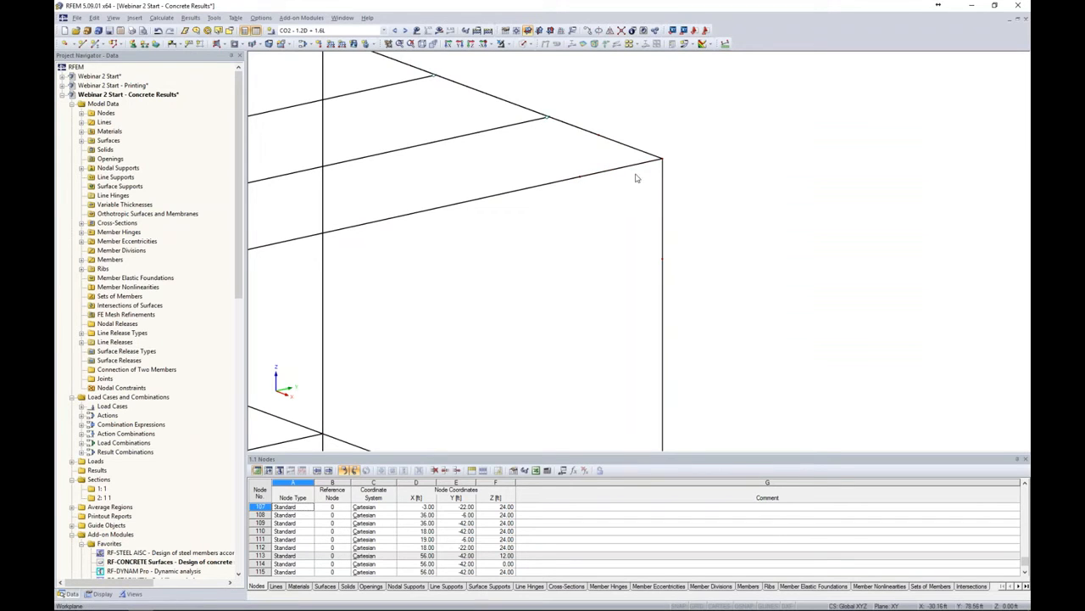
Generate surfaces from the short beam and column segments at the frame corner
{"action": "left_click", "coordinate": [524, 43]}
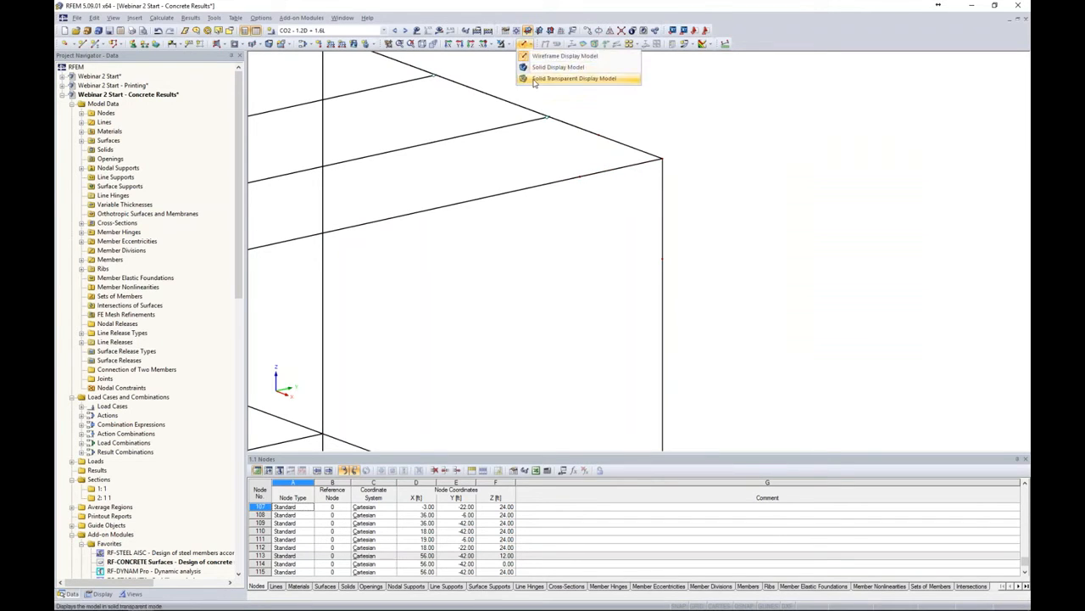
{"action": "left_click", "coordinate": [560, 78]}
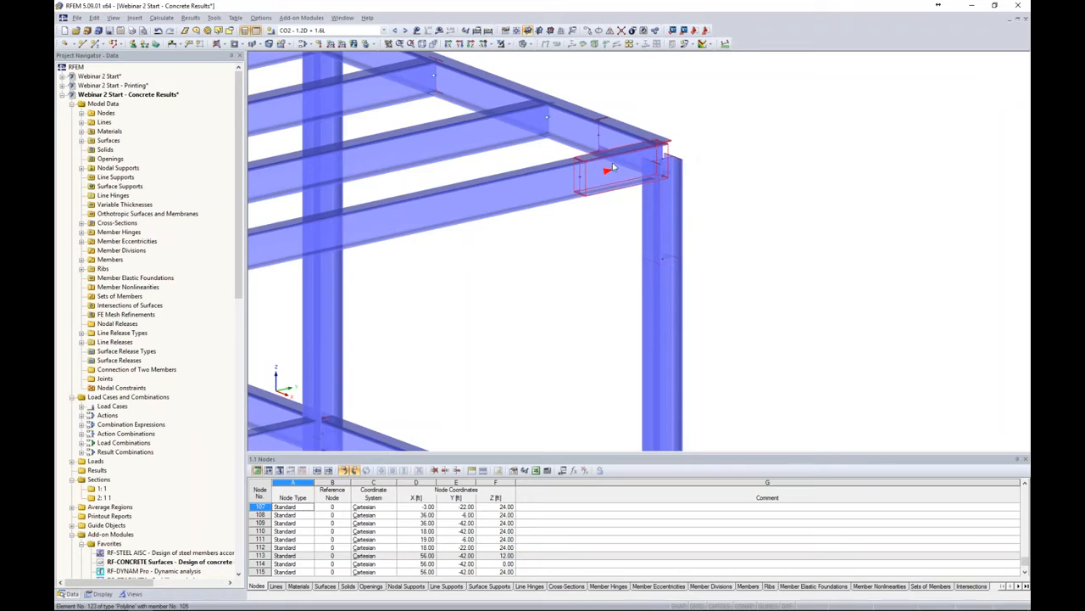
{"action": "left_click", "coordinate": [526, 44]}
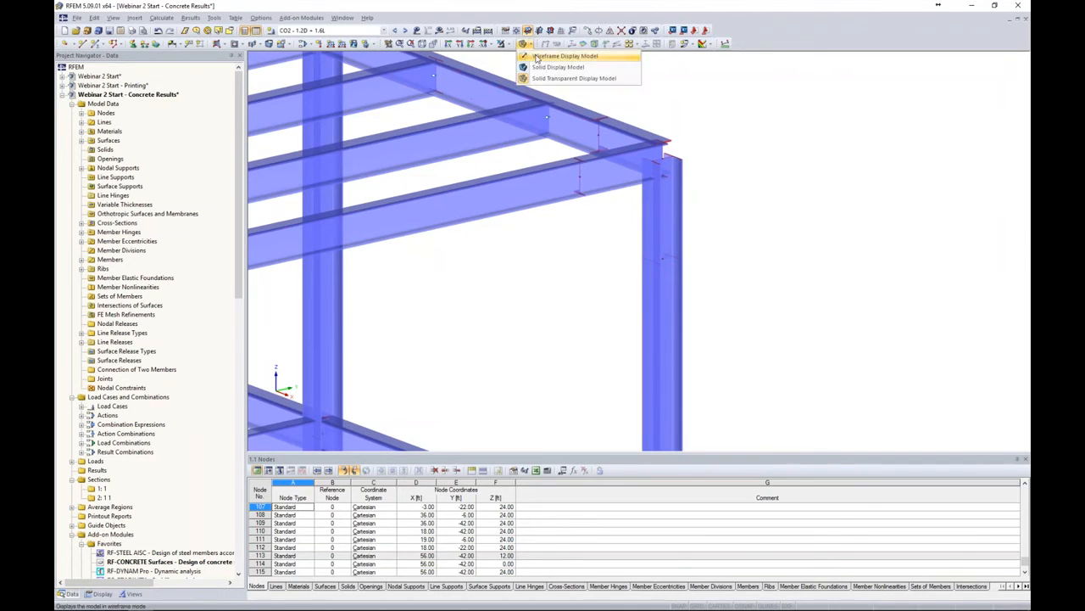
{"action": "left_click", "coordinate": [537, 57]}
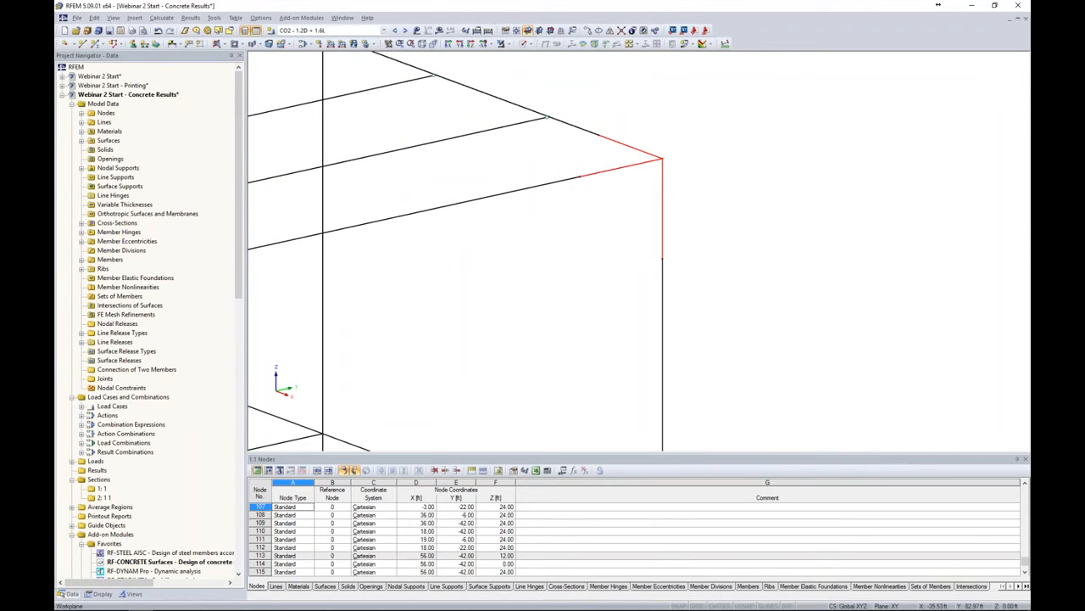
{"action": "right_click", "coordinate": [633, 167]}
{"action": "mouse_move", "coordinate": [664, 184]}
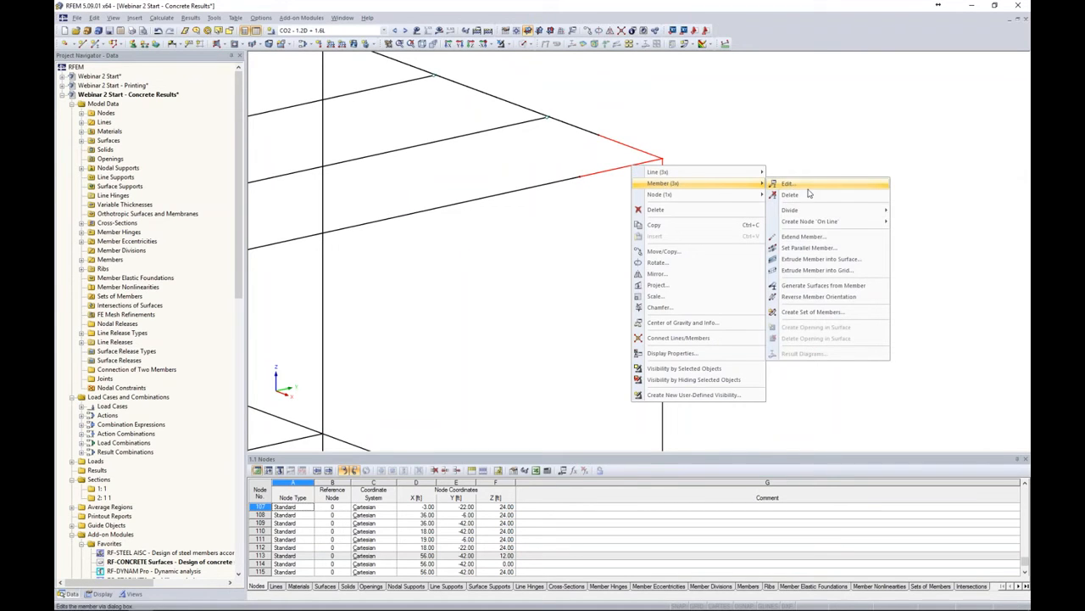
{"action": "left_click", "coordinate": [795, 289]}
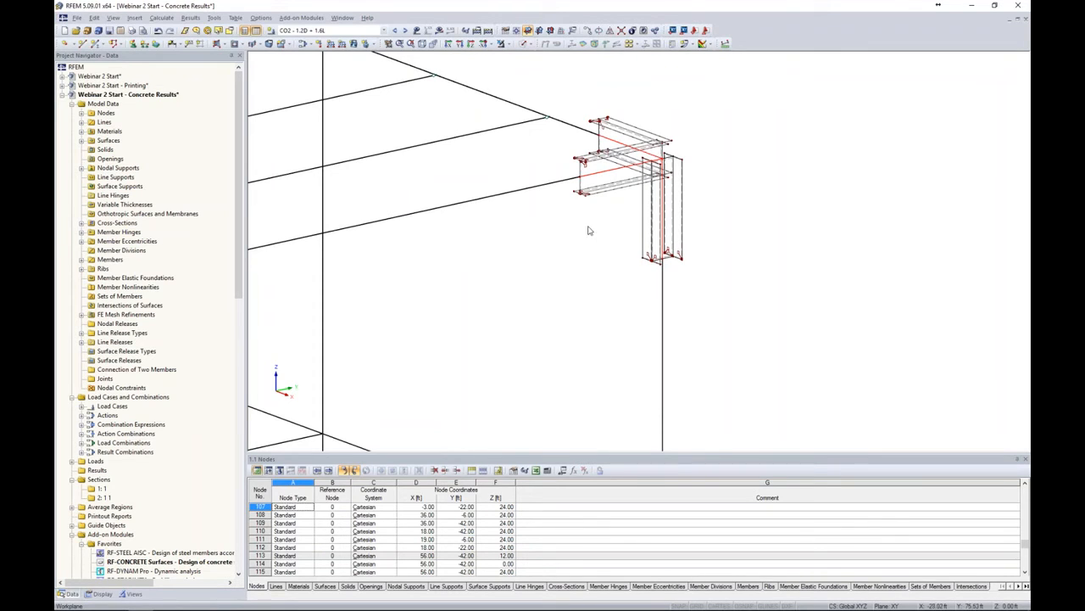
Switch the navigator to display settings and hide FE mesh refinements in the model view
{"action": "mouse_move", "coordinate": [544, 188]}
{"action": "mouse_move", "coordinate": [595, 178]}
{"action": "middle_click_drag", "start_coordinate": [586, 233], "coordinate": [553, 276]}
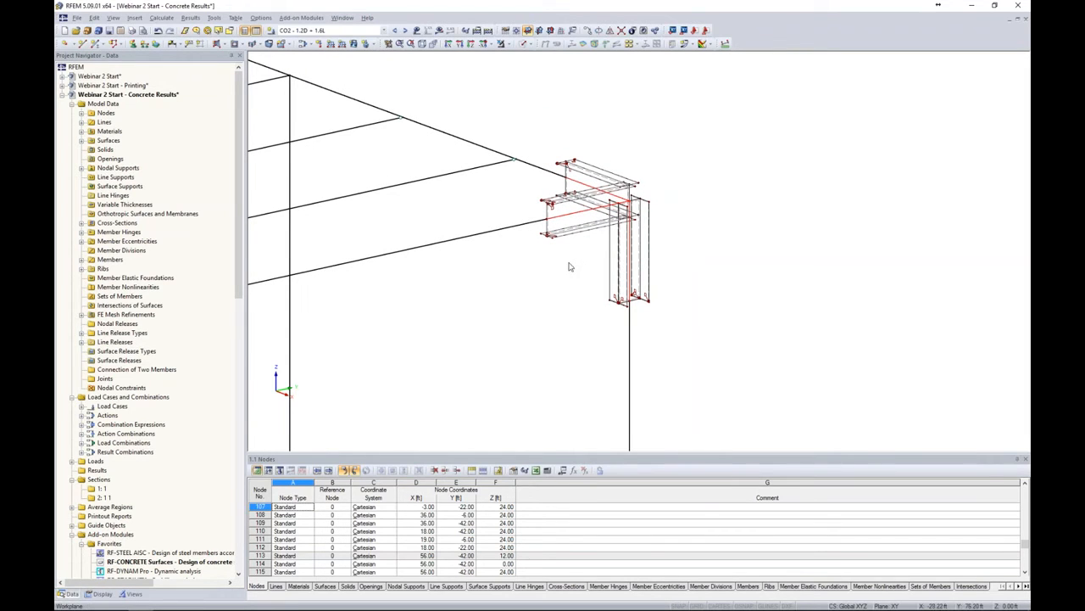
{"action": "left_click", "coordinate": [100, 593]}
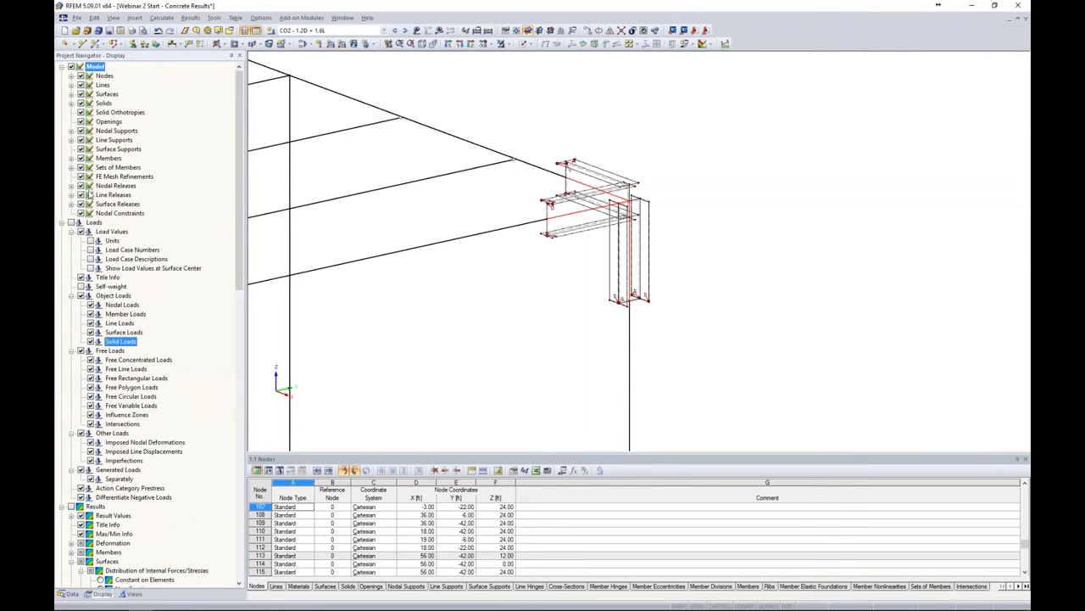
{"action": "left_click", "coordinate": [81, 177]}
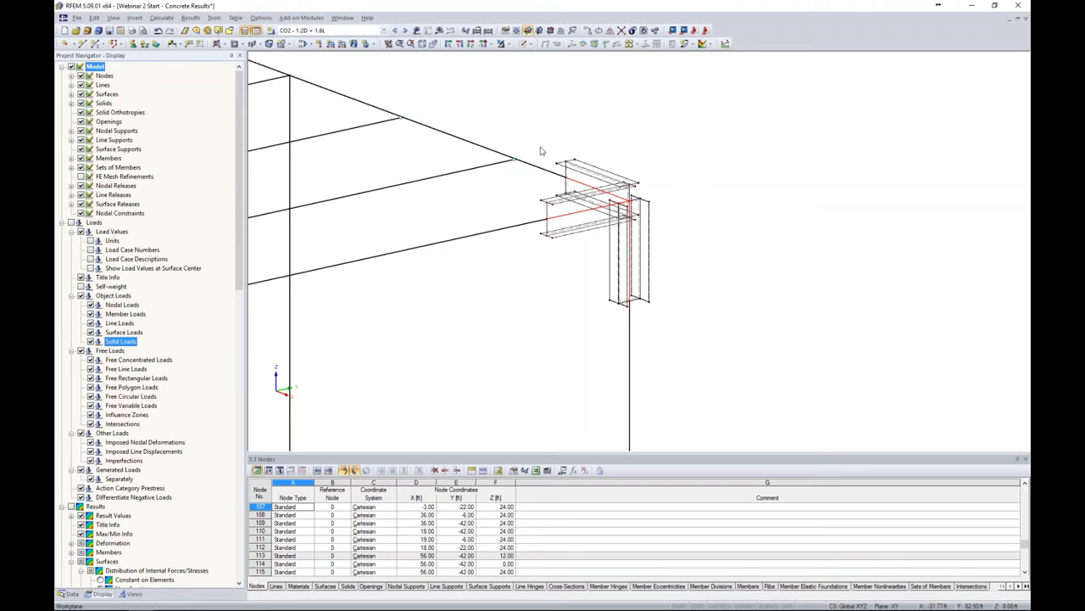
Open the roof beam member's and a corner flange surface's properties to review them, closing both without changes
{"action": "left_click_drag", "start_coordinate": [529, 129], "coordinate": [688, 334]}
{"action": "left_click_drag", "start_coordinate": [582, 296], "coordinate": [531, 137]}
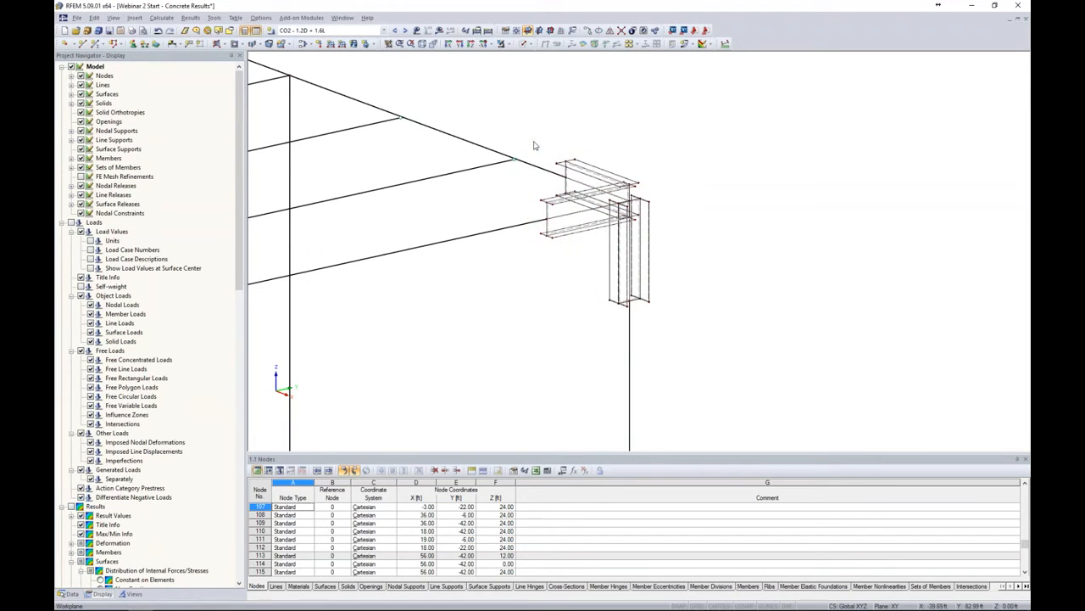
{"action": "double_click", "coordinate": [496, 231]}
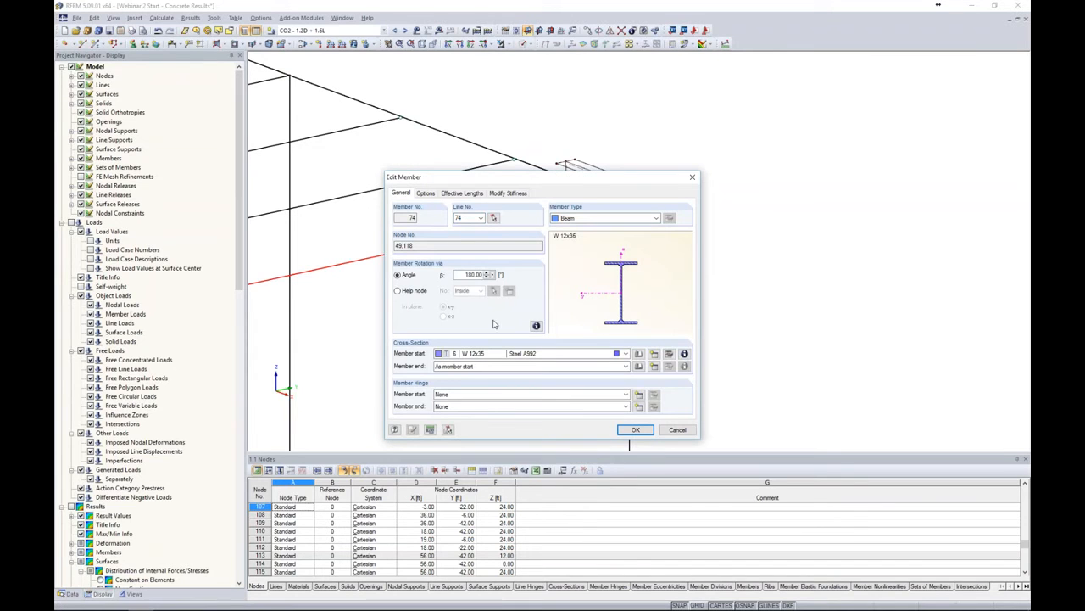
{"action": "left_click", "coordinate": [636, 430]}
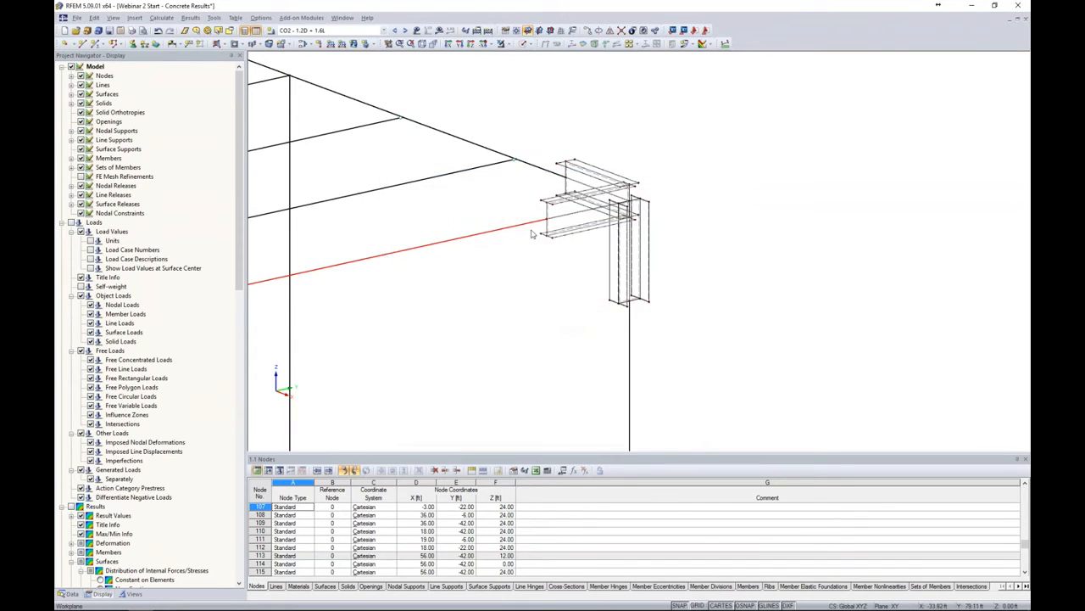
{"action": "scroll", "coordinate": [547, 214], "scroll_direction": "up", "scroll_amount": 3}
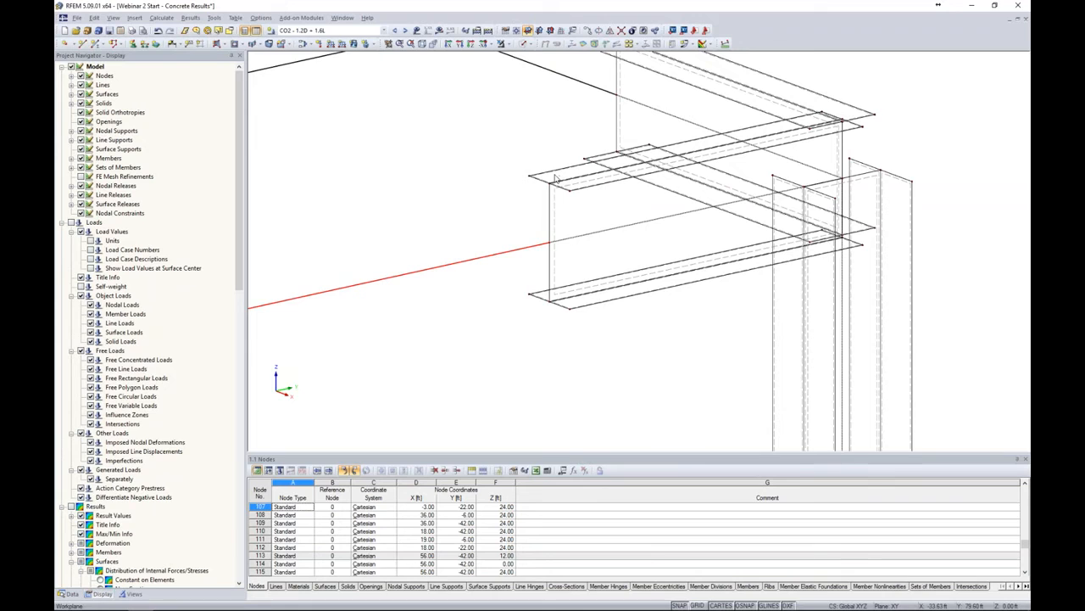
{"action": "double_click", "coordinate": [556, 255]}
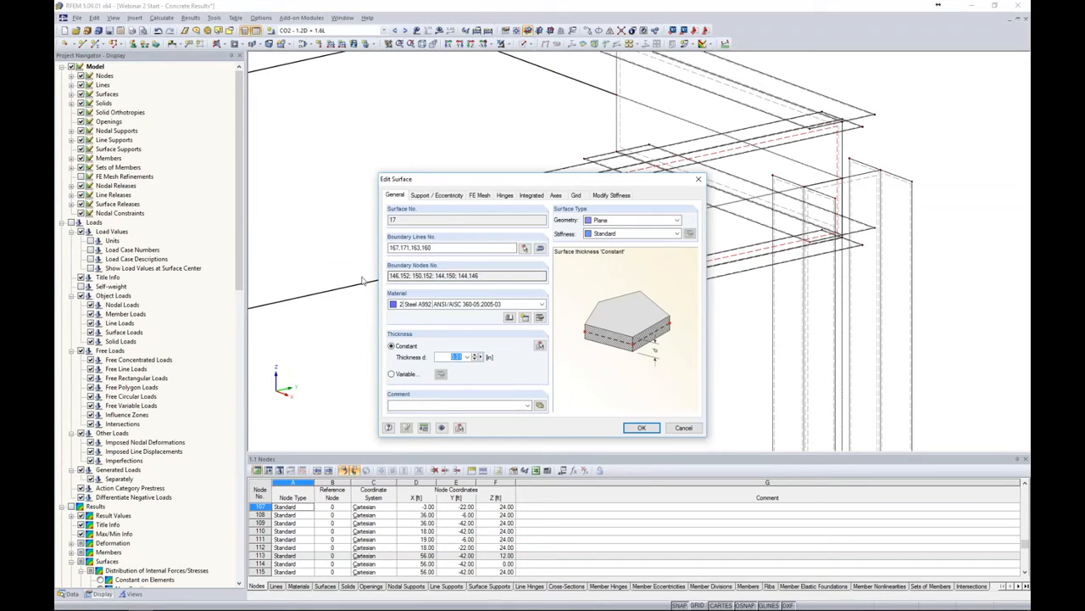
{"action": "left_click", "coordinate": [683, 427]}
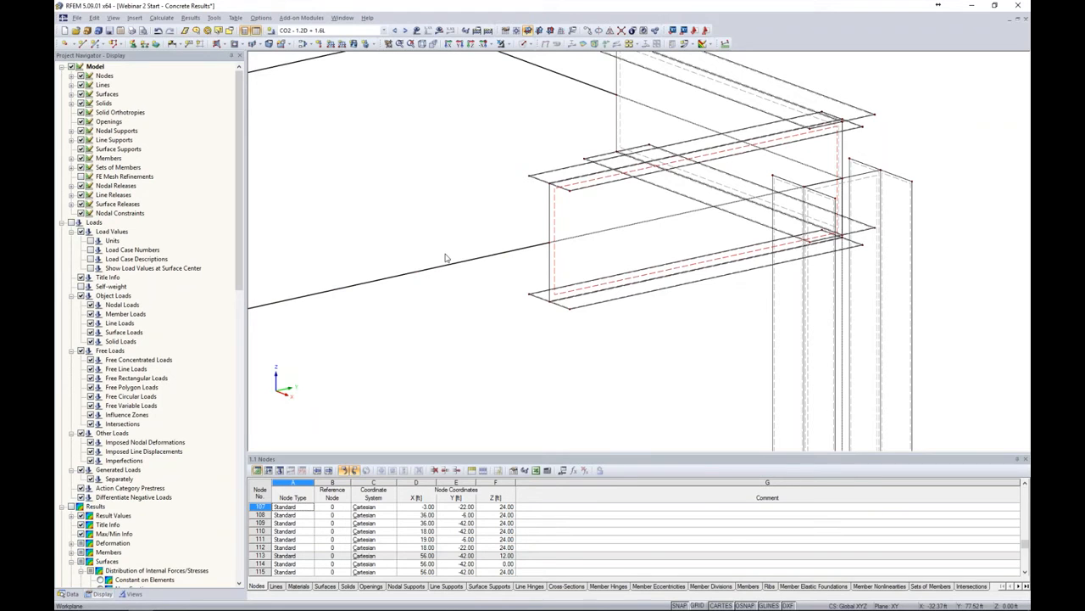
Isolate the selected corner joint objects in visibility mode, showing hidden objects in the background
{"action": "scroll", "coordinate": [504, 252], "scroll_direction": "down", "scroll_amount": 5}
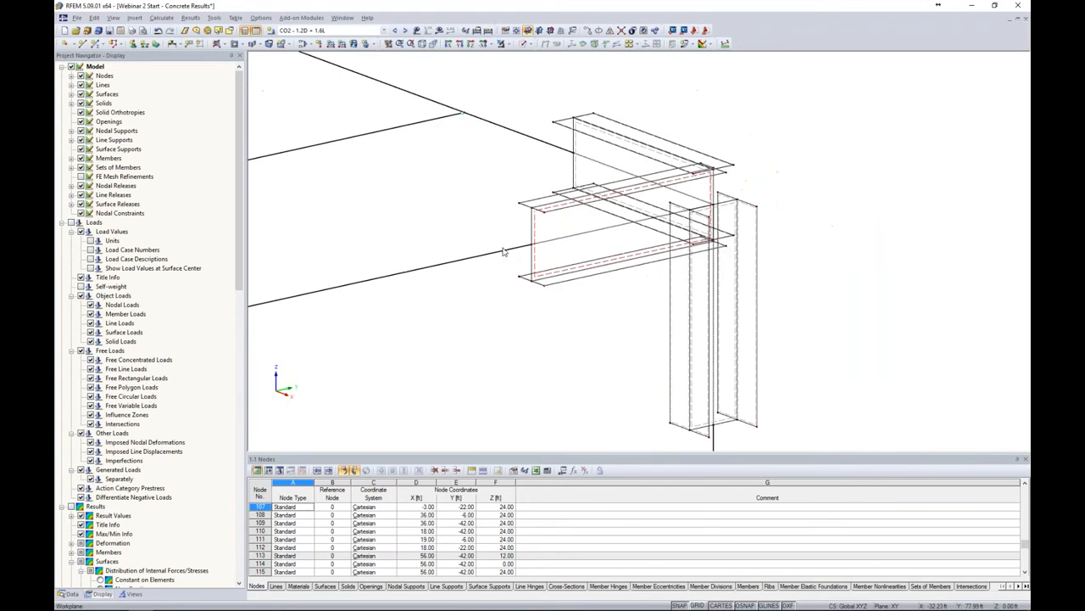
{"action": "left_click_drag", "start_coordinate": [496, 77], "coordinate": [787, 439]}
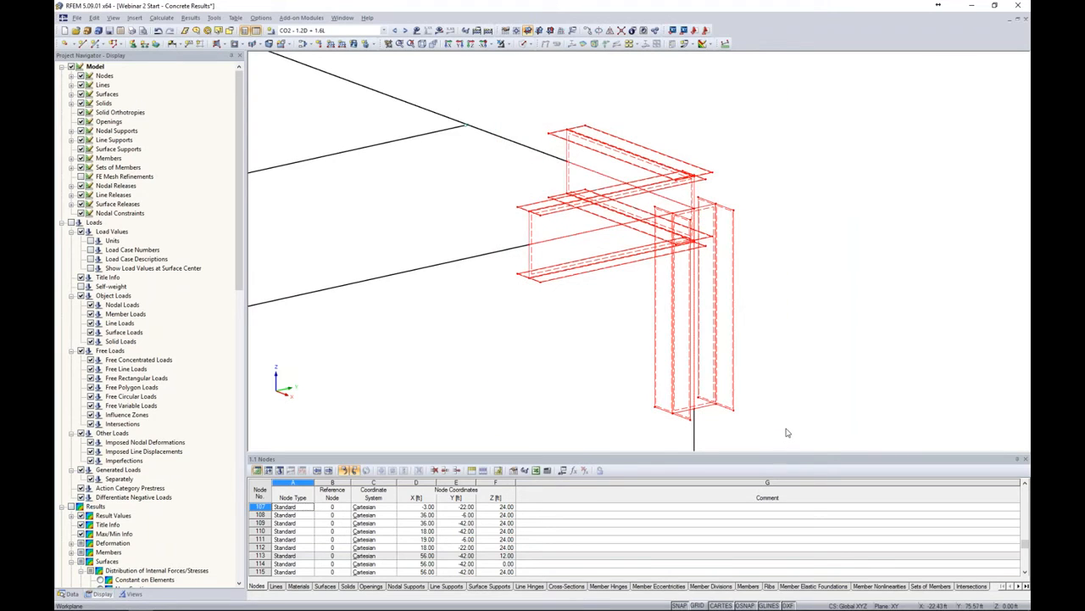
{"action": "left_click", "coordinate": [505, 44]}
{"action": "left_click", "coordinate": [513, 56]}
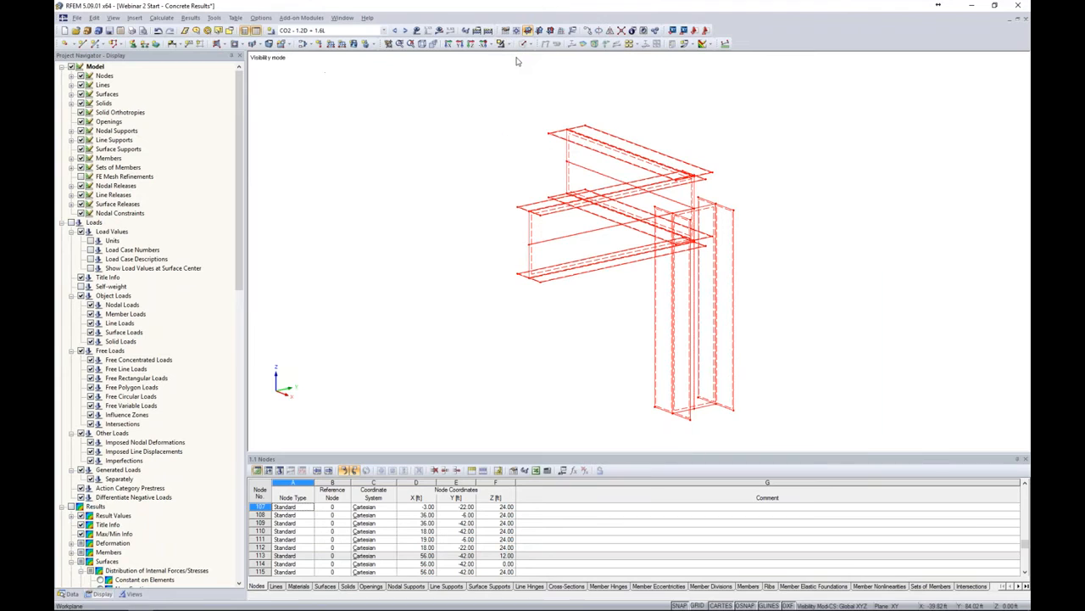
{"action": "right_click", "coordinate": [822, 117]}
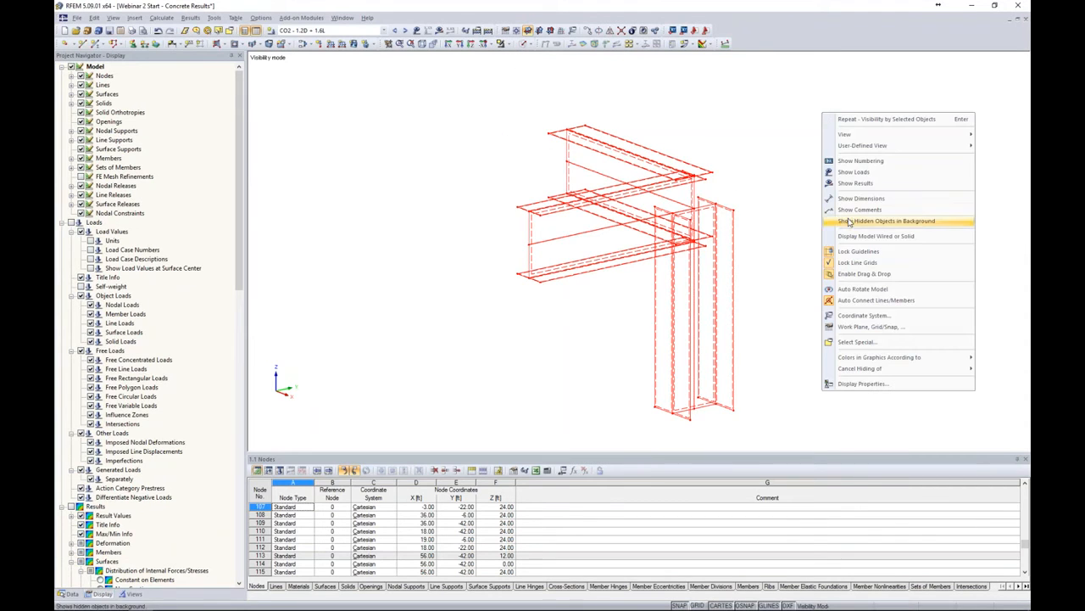
{"action": "left_click", "coordinate": [842, 221]}
{"action": "left_click", "coordinate": [806, 211]}
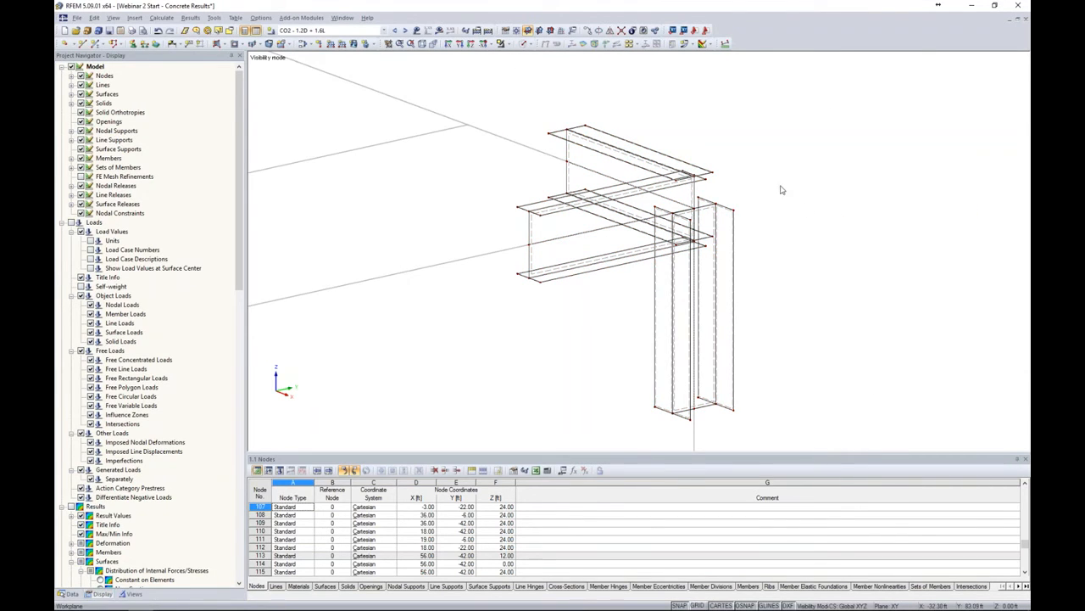
Select the six beam top-flange nodes at the column and move them 0.58 ft upward in Z
{"action": "left_click", "coordinate": [714, 174]}
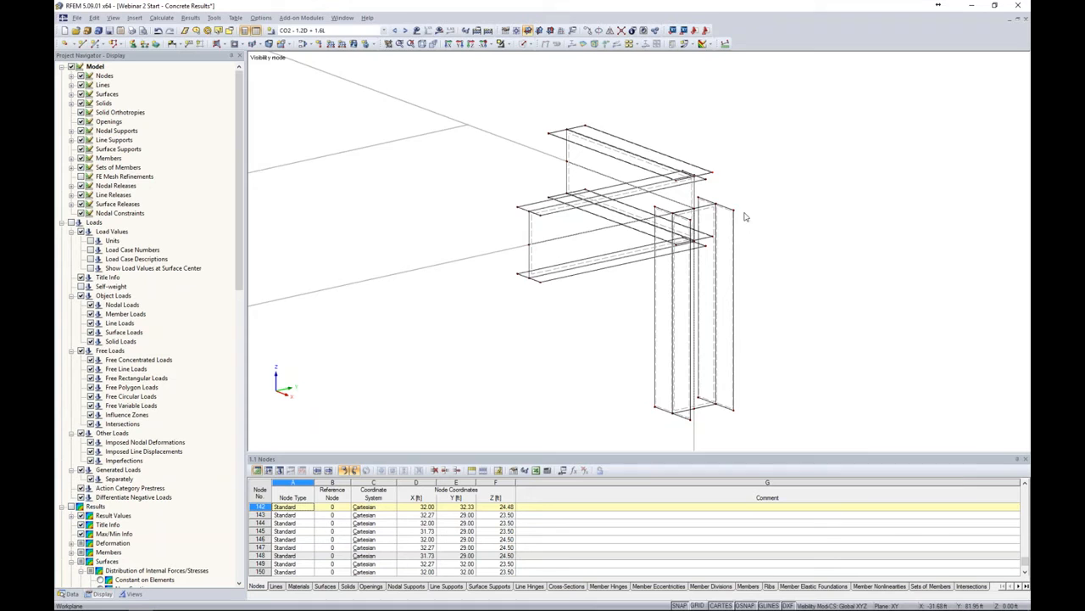
{"action": "middle_click_drag", "start_coordinate": [771, 220], "coordinate": [571, 213], "text": "ctrl"}
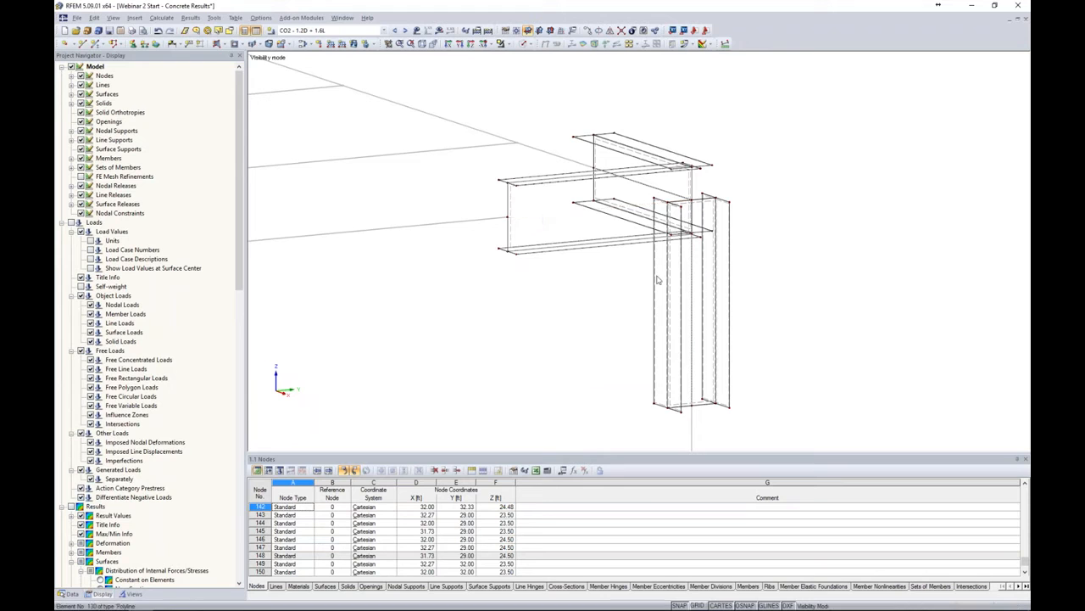
{"action": "scroll", "coordinate": [685, 296], "scroll_direction": "up", "scroll_amount": 5}
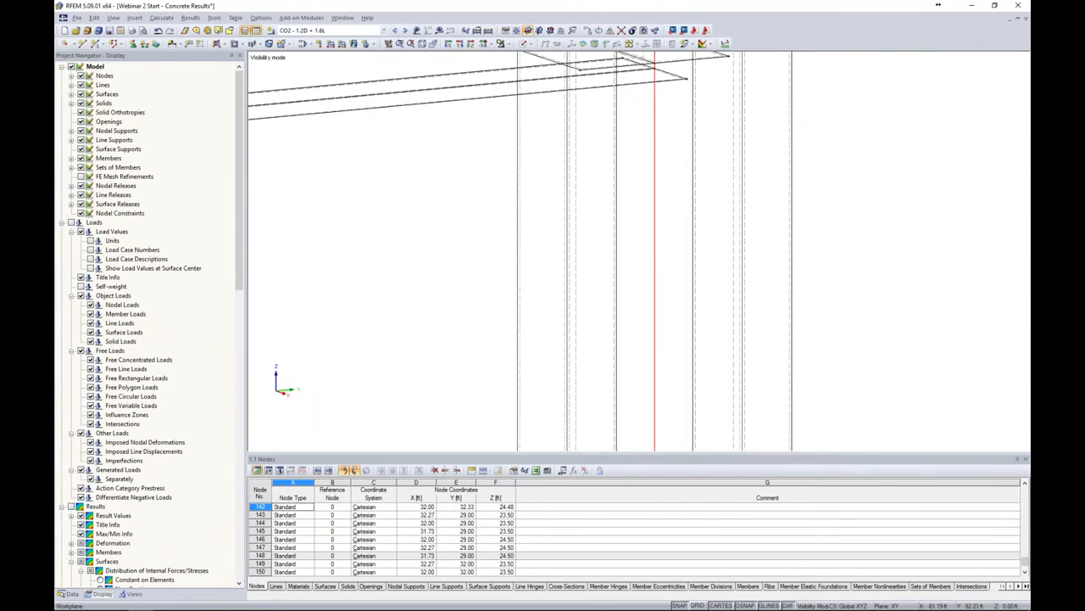
{"action": "scroll", "coordinate": [647, 271], "scroll_direction": "down", "scroll_amount": 5}
{"action": "middle_click_drag", "start_coordinate": [587, 217], "coordinate": [641, 296]}
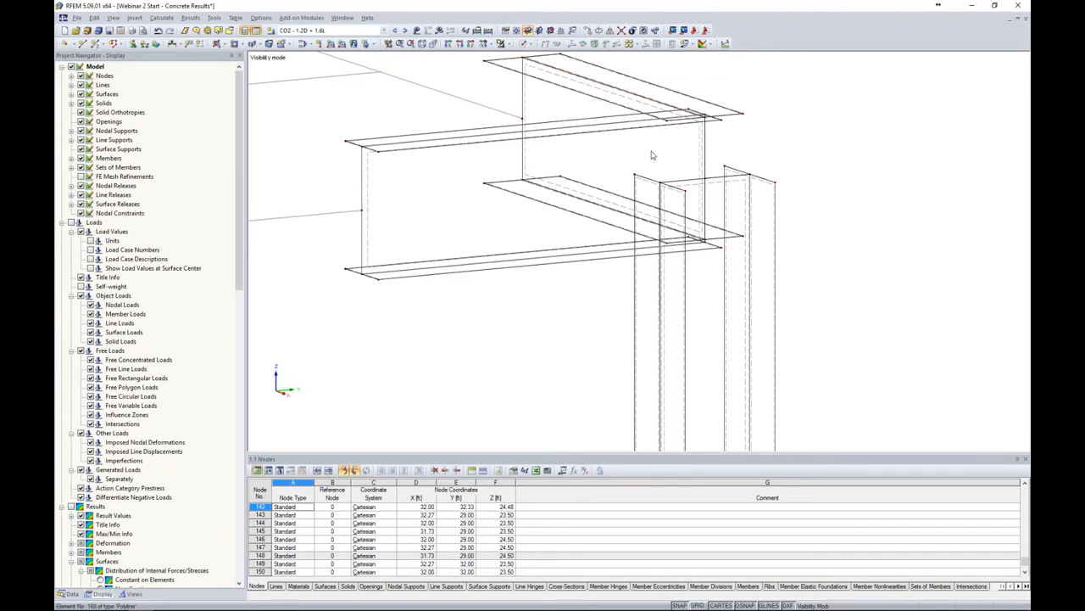
{"action": "middle_click_drag", "start_coordinate": [782, 169], "coordinate": [691, 170], "text": "ctrl"}
{"action": "left_click", "coordinate": [607, 174]}
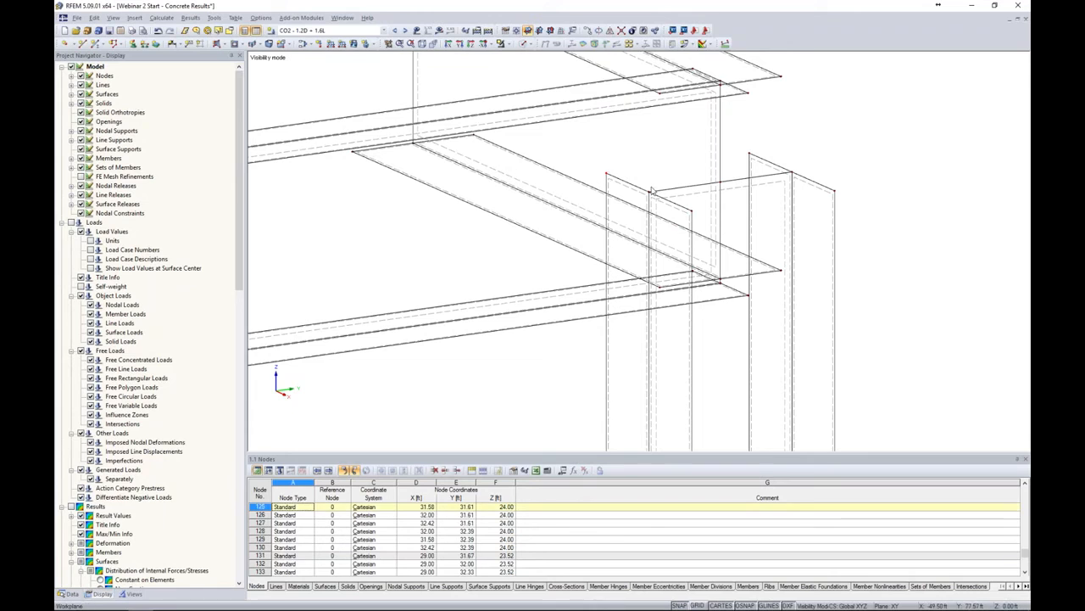
{"action": "left_click", "coordinate": [649, 192], "text": "ctrl"}
{"action": "left_click", "coordinate": [692, 210], "text": "ctrl"}
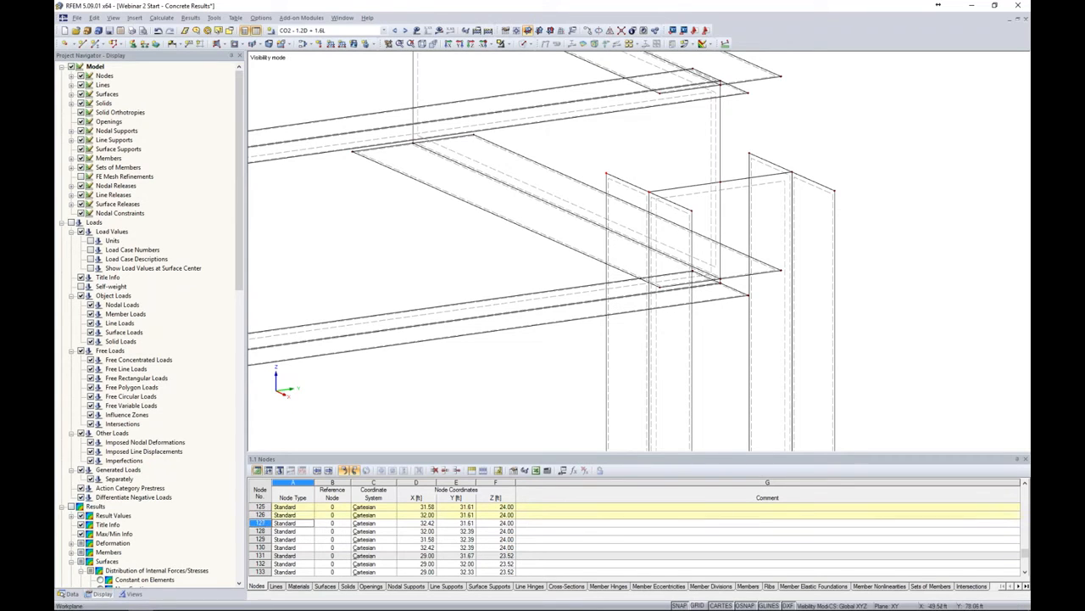
{"action": "left_click", "coordinate": [750, 154], "text": "ctrl"}
{"action": "left_click", "coordinate": [791, 173], "text": "ctrl"}
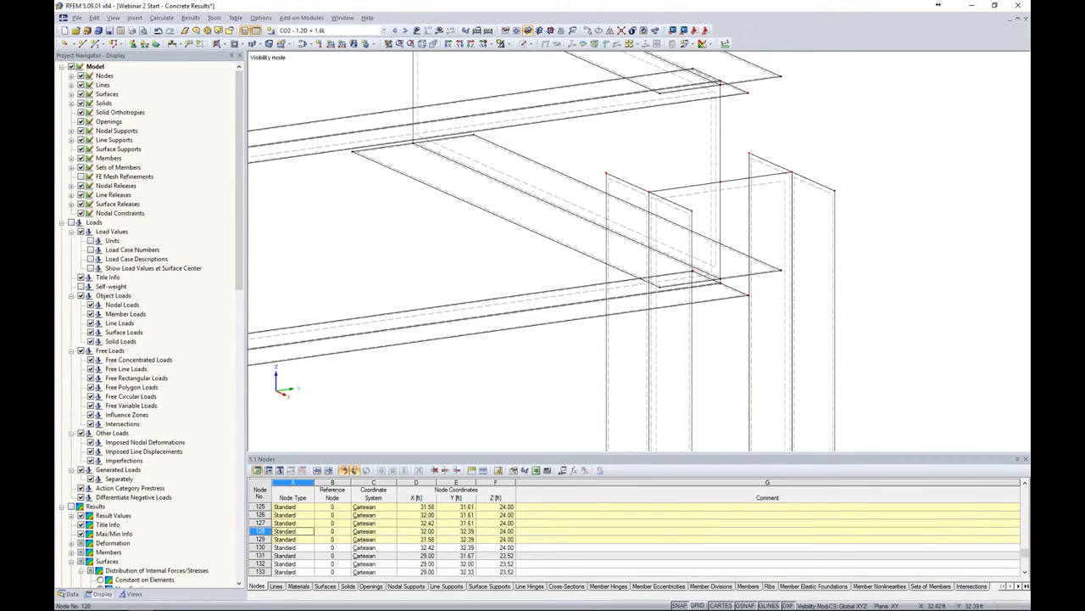
{"action": "left_click", "coordinate": [834, 190], "text": "ctrl"}
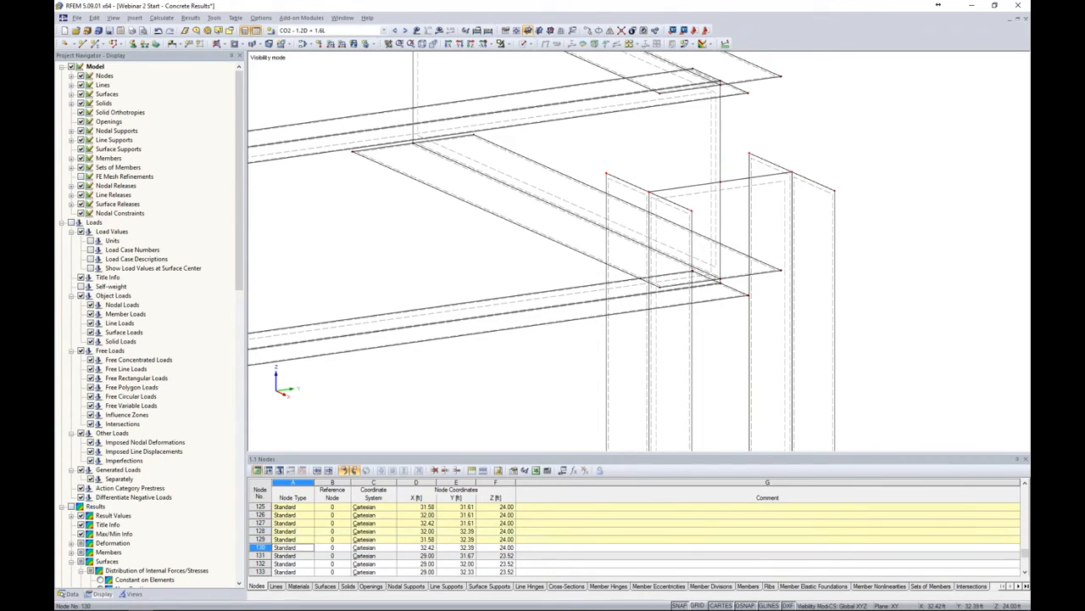
{"action": "left_click", "coordinate": [588, 30]}
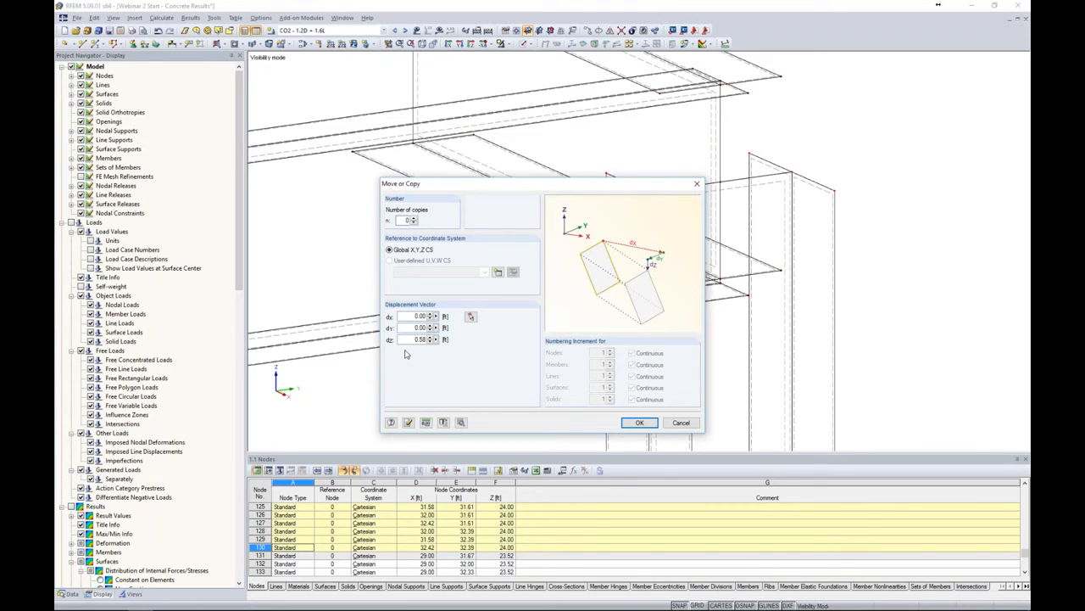
{"action": "left_click", "coordinate": [636, 422]}
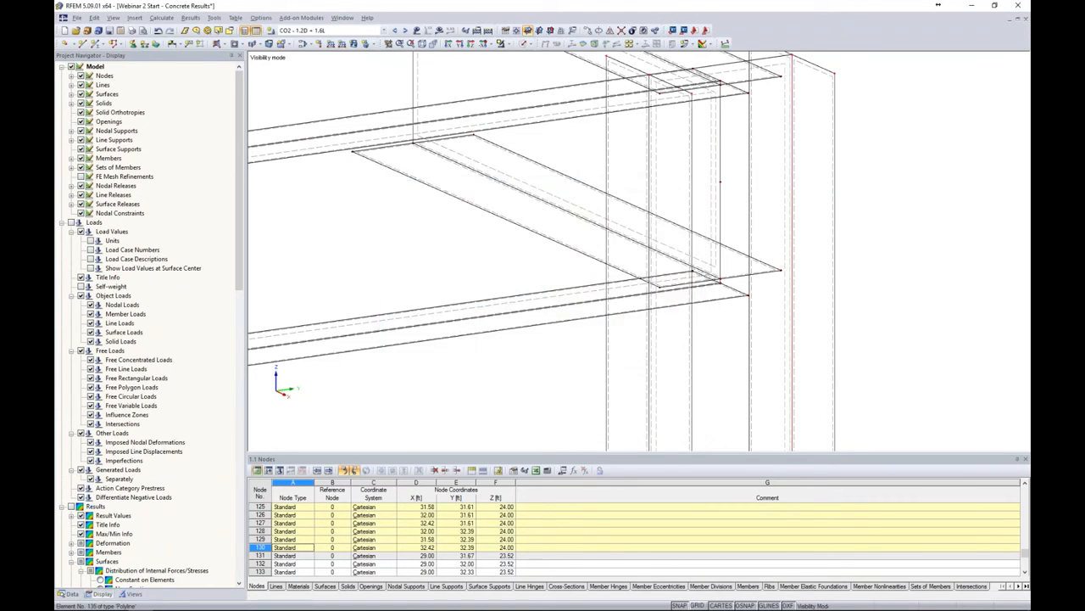
Select the three upper column-flange nodes and drag them onto the beam's top flange edge
{"action": "middle_click_drag", "start_coordinate": [885, 206], "coordinate": [897, 150], "text": "ctrl"}
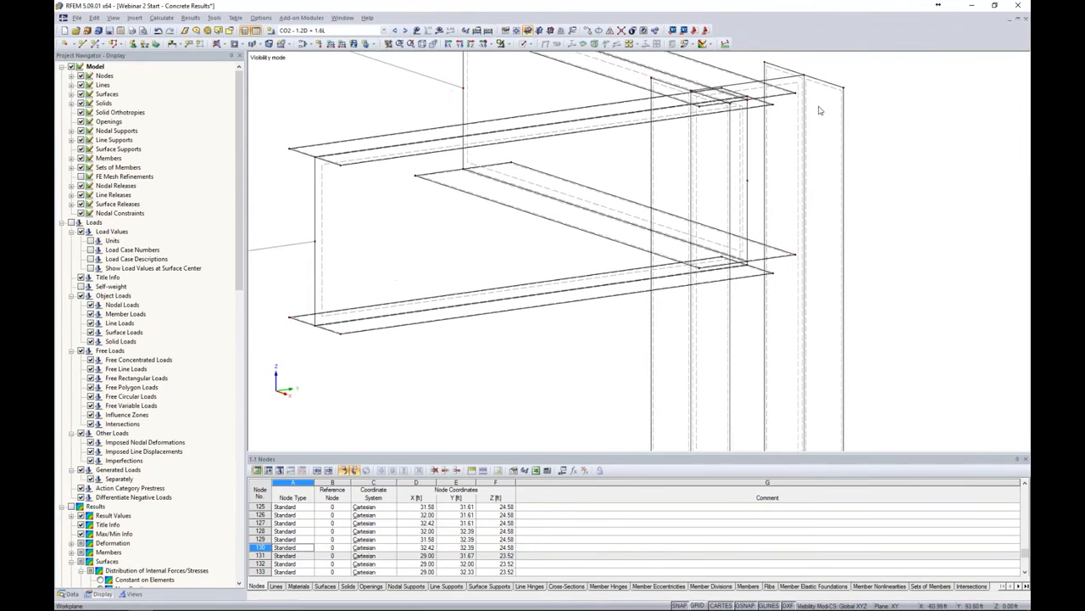
{"action": "middle_click_drag", "start_coordinate": [807, 113], "coordinate": [931, 173], "text": "ctrl"}
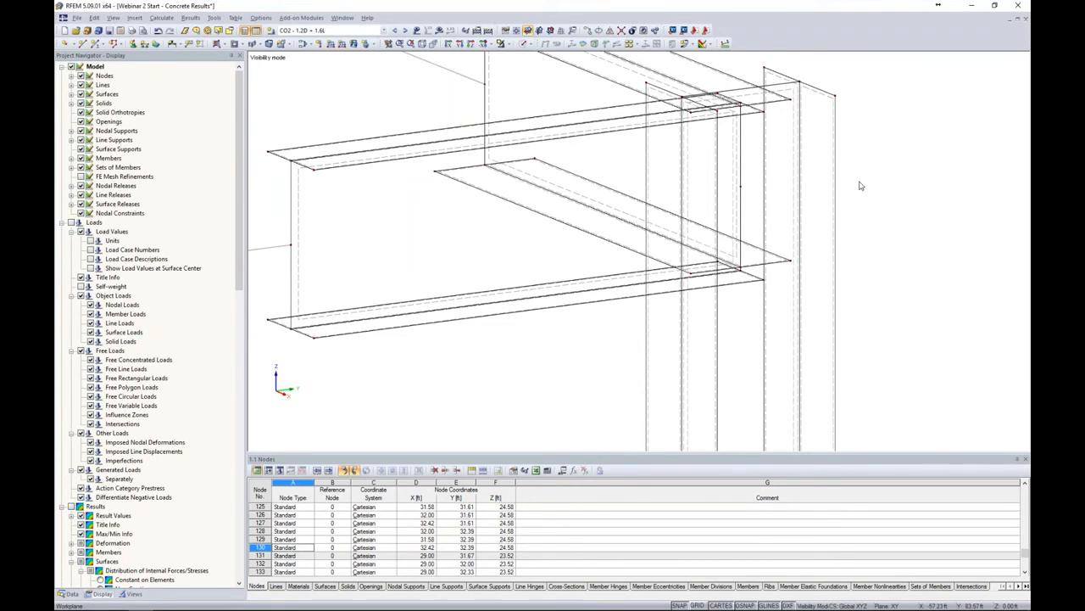
{"action": "scroll", "coordinate": [858, 181], "scroll_direction": "down", "scroll_amount": 4}
{"action": "middle_click_drag", "start_coordinate": [856, 182], "coordinate": [697, 170], "text": "ctrl"}
{"action": "scroll", "coordinate": [697, 170], "scroll_direction": "up", "scroll_amount": 5}
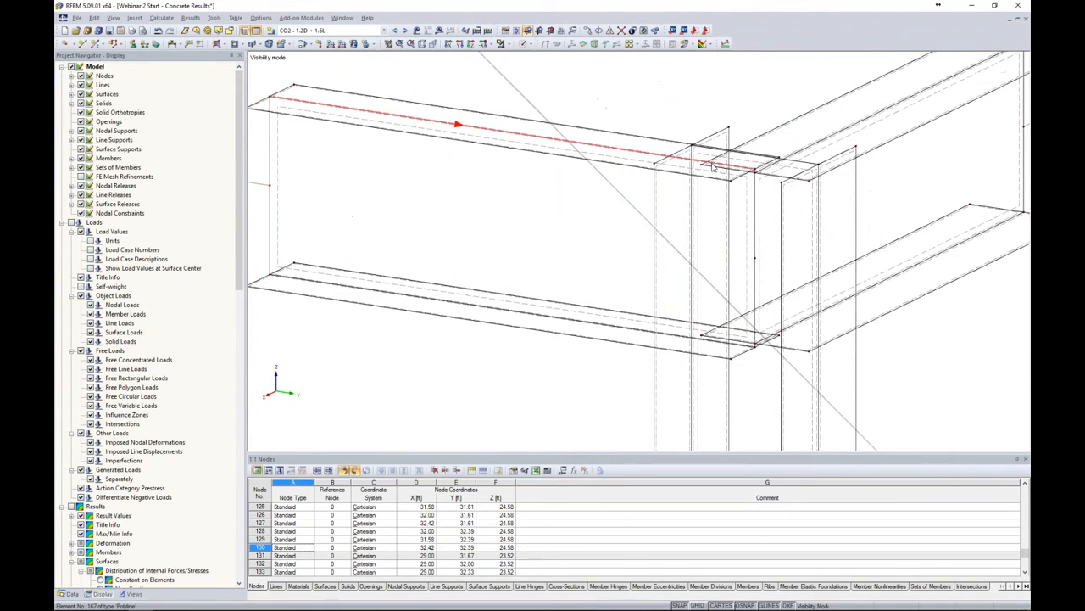
{"action": "left_click", "coordinate": [757, 206]}
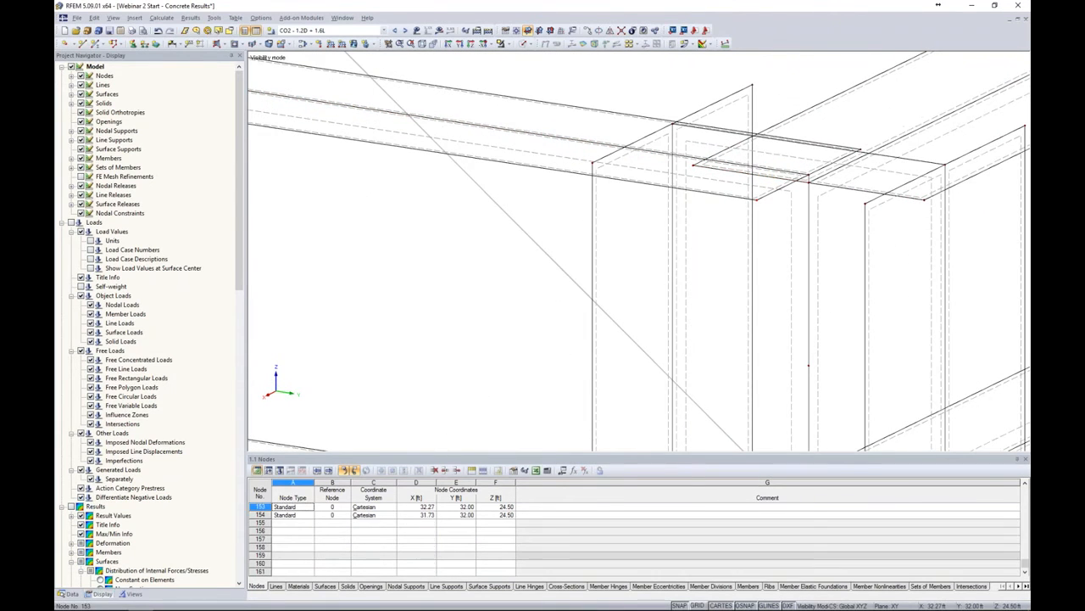
{"action": "left_click", "coordinate": [809, 175], "text": "ctrl"}
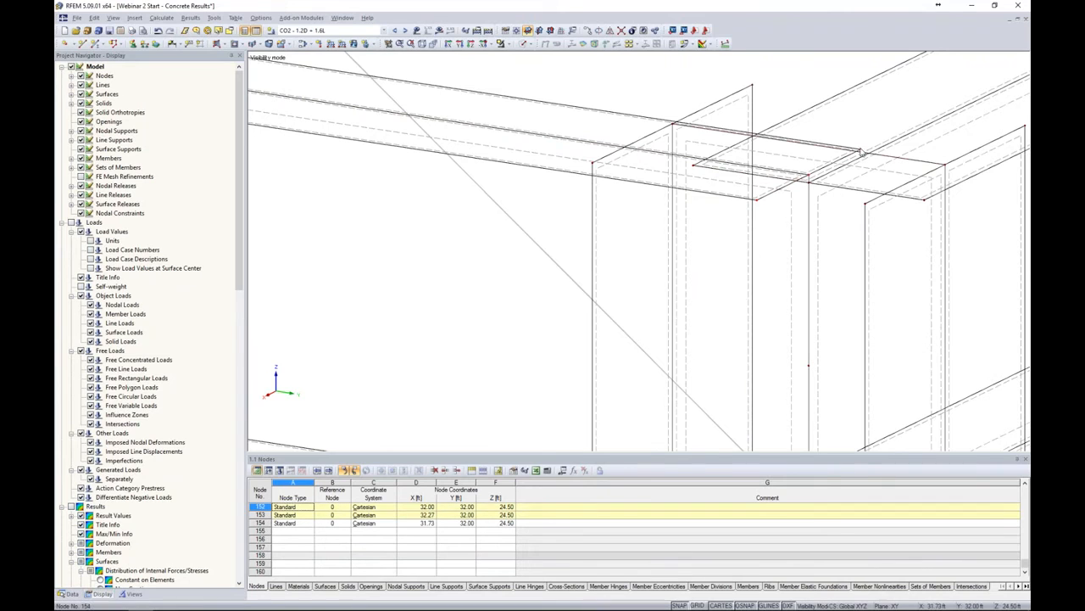
{"action": "left_click", "coordinate": [861, 151], "text": "ctrl"}
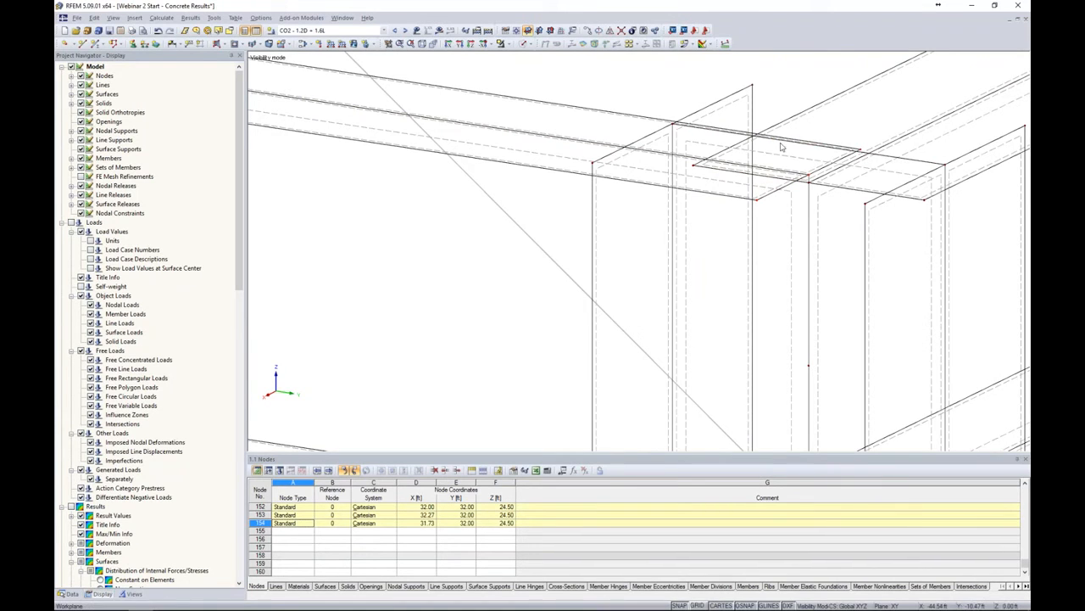
{"action": "left_click_drag", "start_coordinate": [810, 176], "coordinate": [672, 156]}
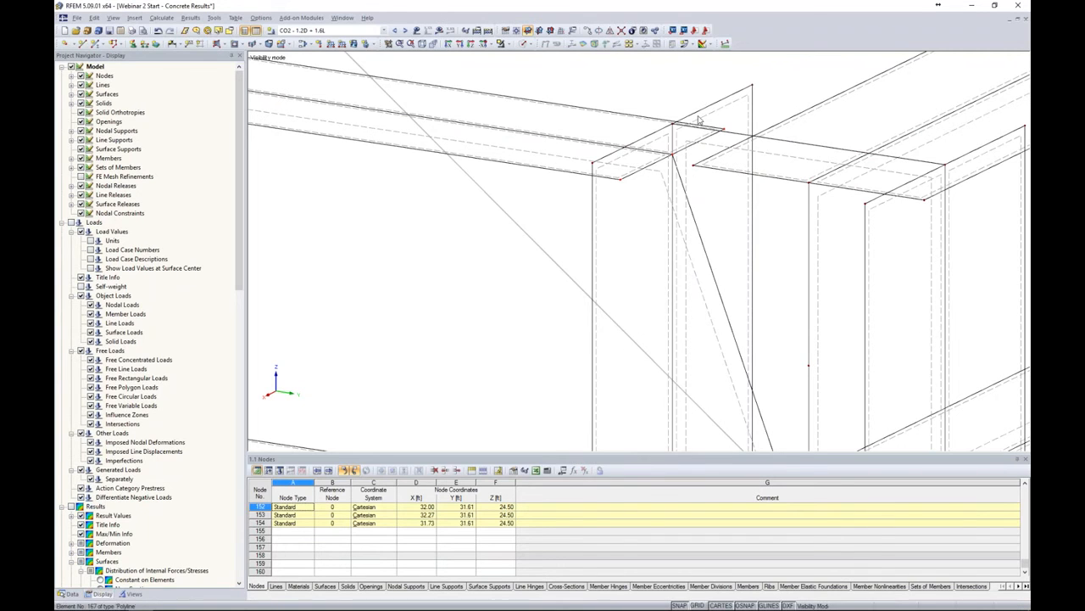
Select the lower flange nodes at the column and drag them onto the beam's bottom flange edge
{"action": "scroll", "coordinate": [687, 140], "scroll_direction": "down", "scroll_amount": 4}
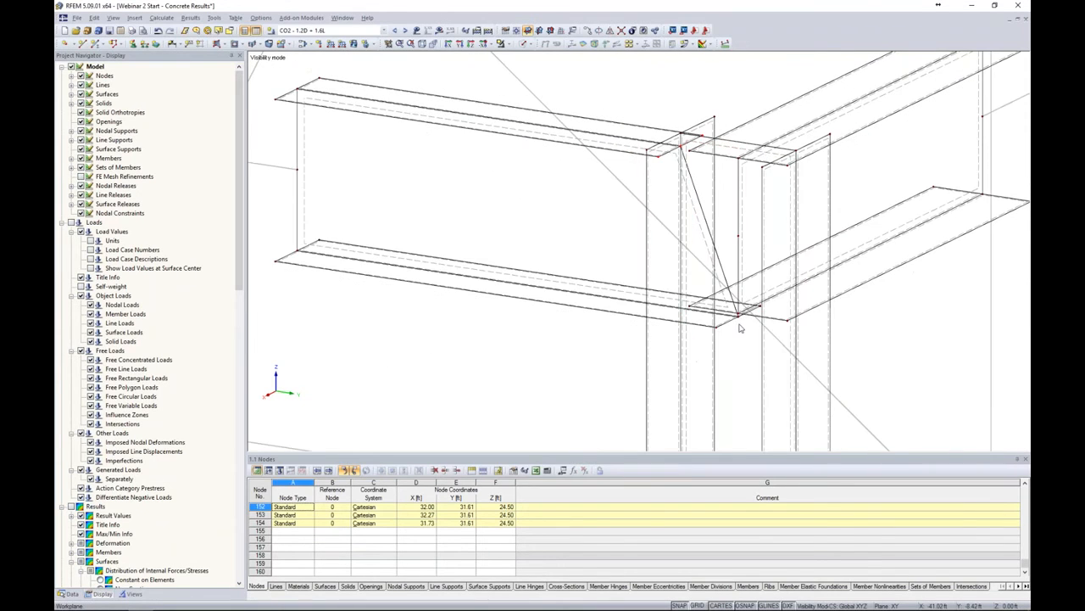
{"action": "scroll", "coordinate": [740, 325], "scroll_direction": "down", "scroll_amount": 4}
{"action": "scroll", "coordinate": [737, 326], "scroll_direction": "up", "scroll_amount": 5}
{"action": "scroll", "coordinate": [753, 364], "scroll_direction": "up", "scroll_amount": 2}
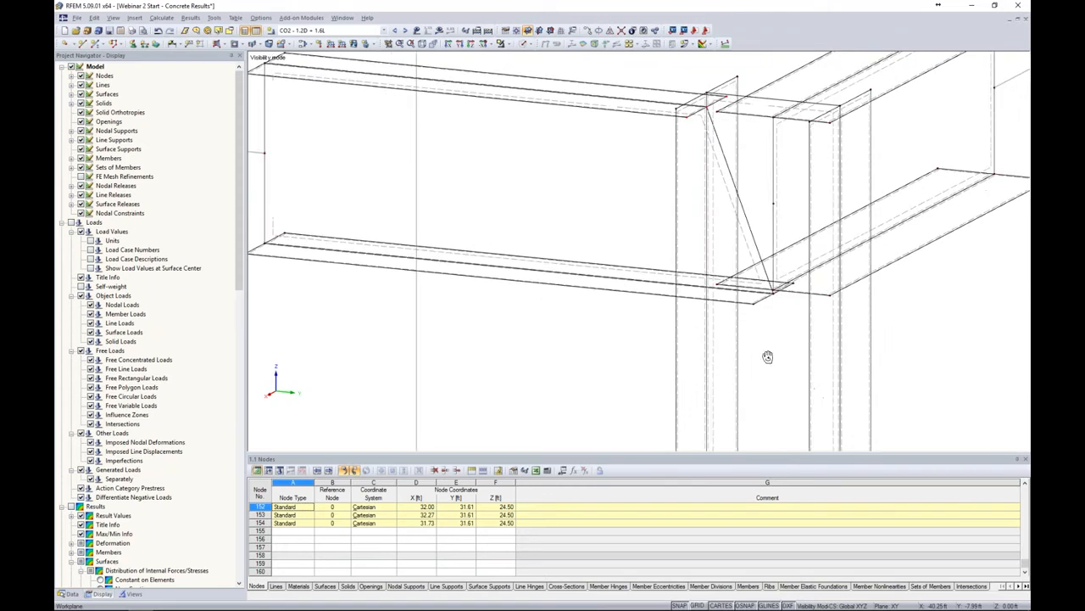
{"action": "left_click", "coordinate": [727, 285]}
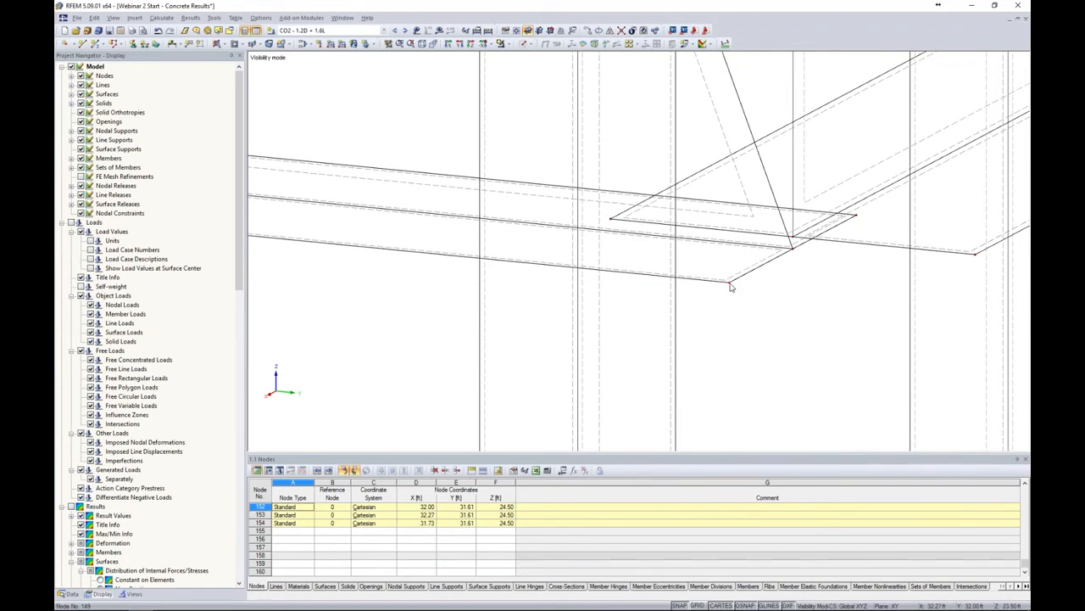
{"action": "left_click", "coordinate": [793, 249], "text": "ctrl"}
{"action": "left_click_drag", "start_coordinate": [793, 249], "coordinate": [581, 229]}
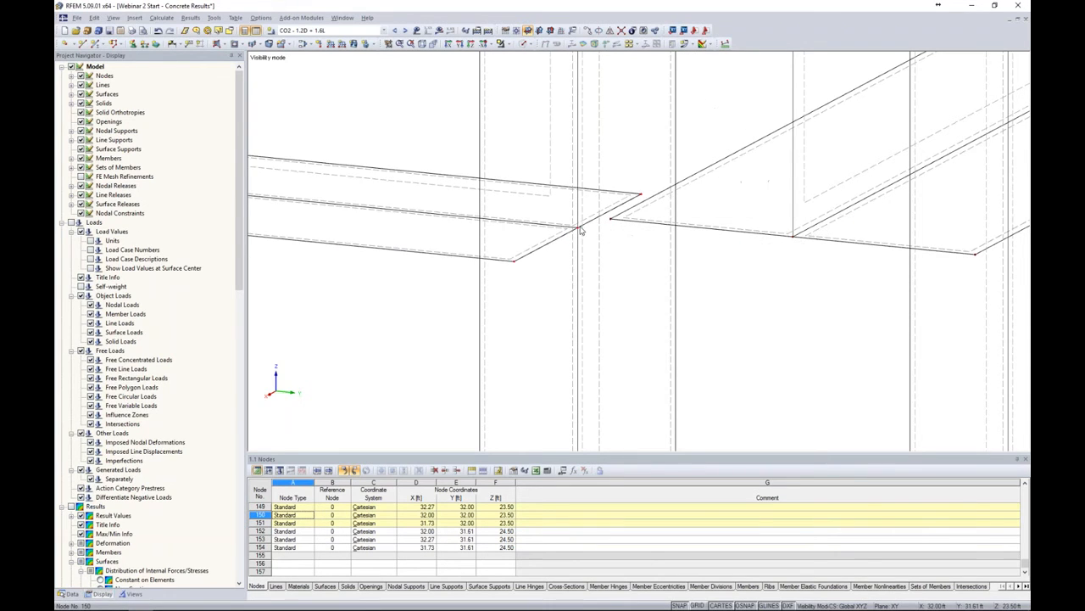
Inspect the corner joint from several angles, switching between solid transparent and wireframe display
{"action": "scroll", "coordinate": [582, 230], "scroll_direction": "down", "scroll_amount": 9}
{"action": "middle_click_drag", "start_coordinate": [661, 263], "coordinate": [751, 269], "text": "ctrl"}
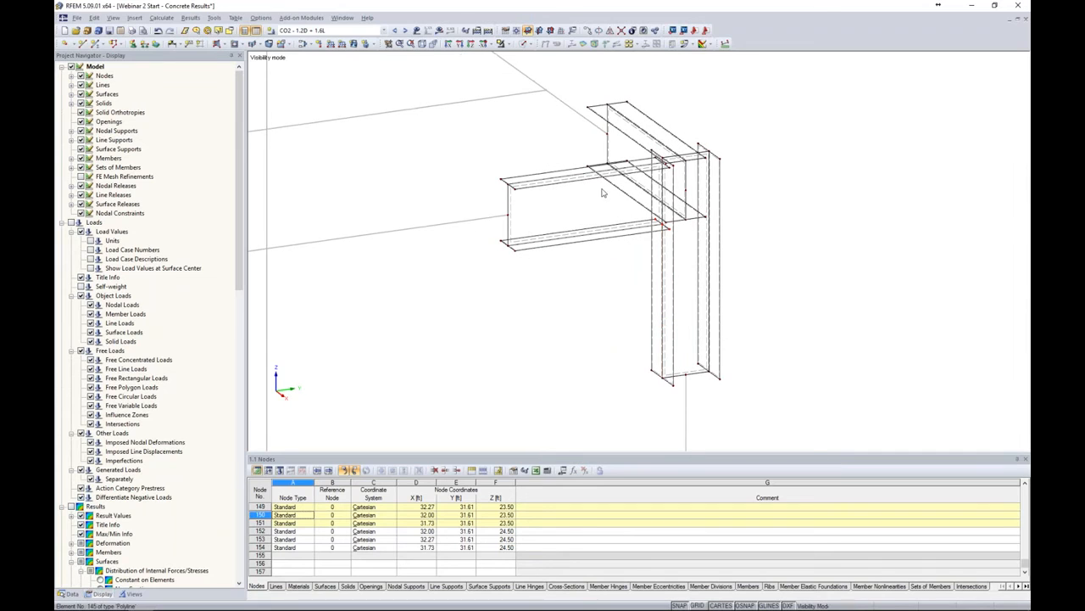
{"action": "left_click", "coordinate": [530, 45]}
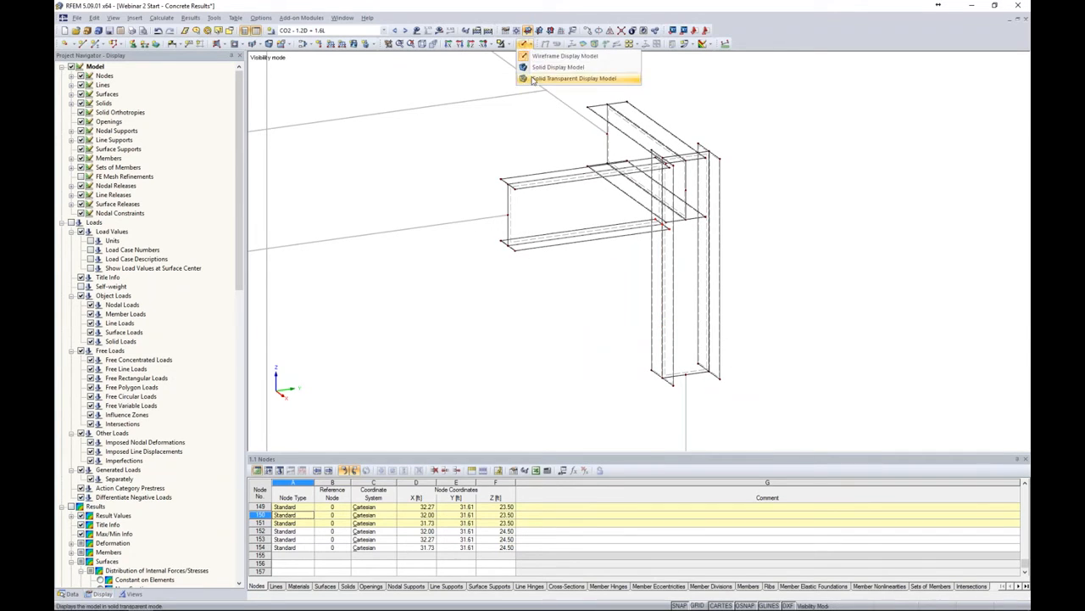
{"action": "left_click", "coordinate": [535, 81]}
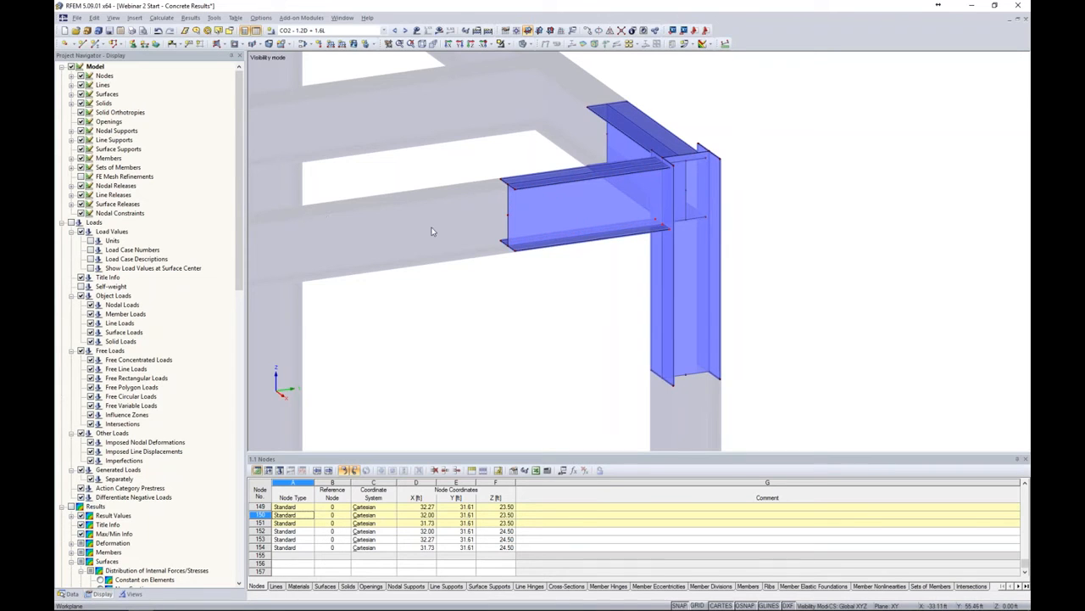
{"action": "middle_click_drag", "start_coordinate": [497, 262], "coordinate": [551, 272], "text": "ctrl"}
{"action": "left_click", "coordinate": [527, 44]}
{"action": "left_click", "coordinate": [540, 61]}
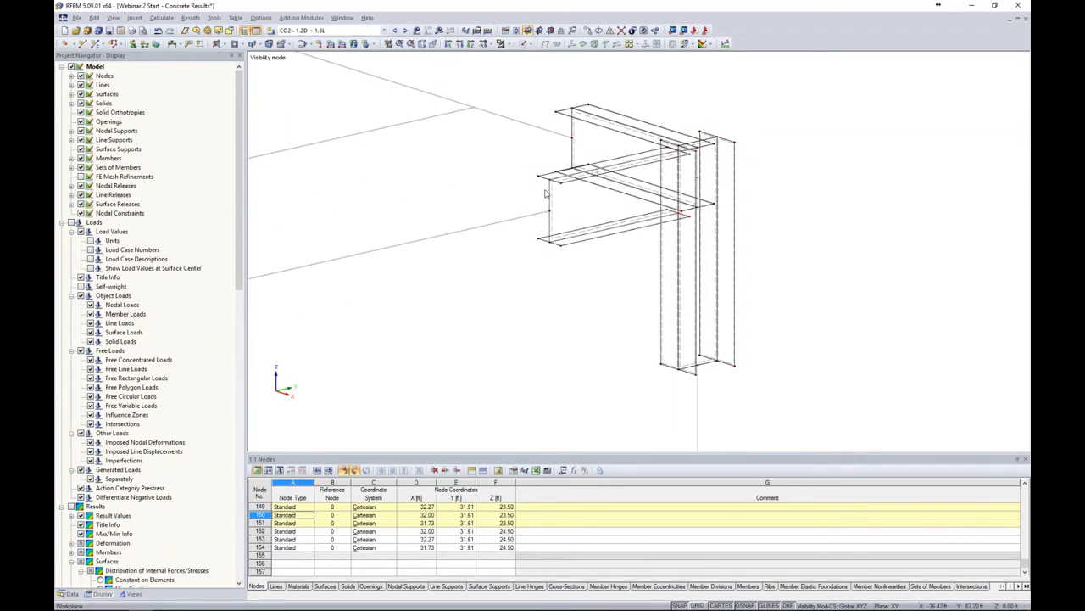
{"action": "middle_click_drag", "start_coordinate": [500, 264], "coordinate": [522, 218], "text": "ctrl"}
{"action": "scroll", "coordinate": [526, 221], "scroll_direction": "up", "scroll_amount": 2}
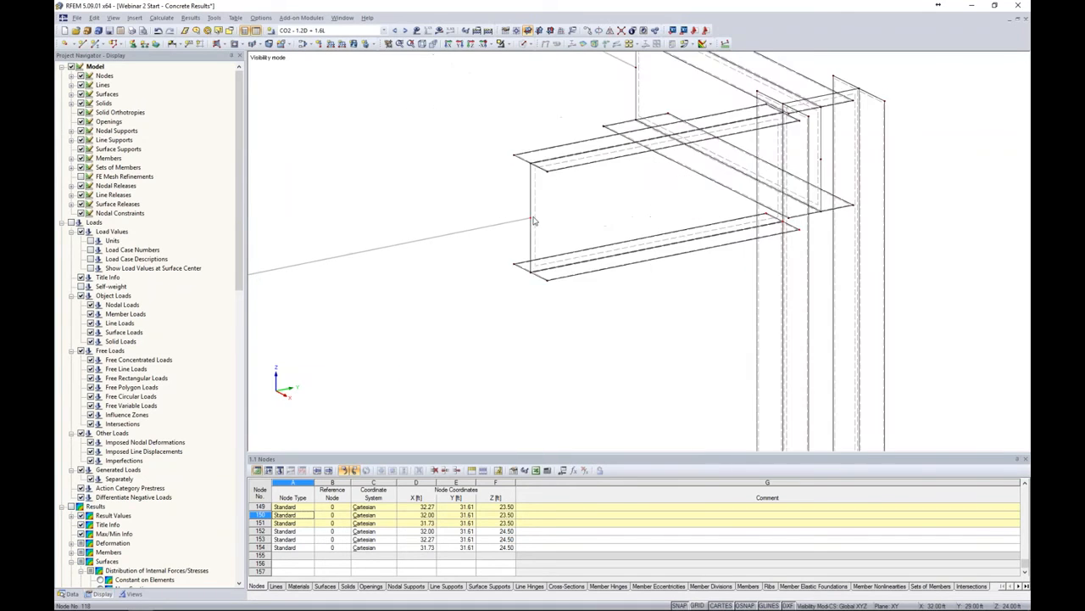
{"action": "scroll", "coordinate": [534, 220], "scroll_direction": "up", "scroll_amount": 2}
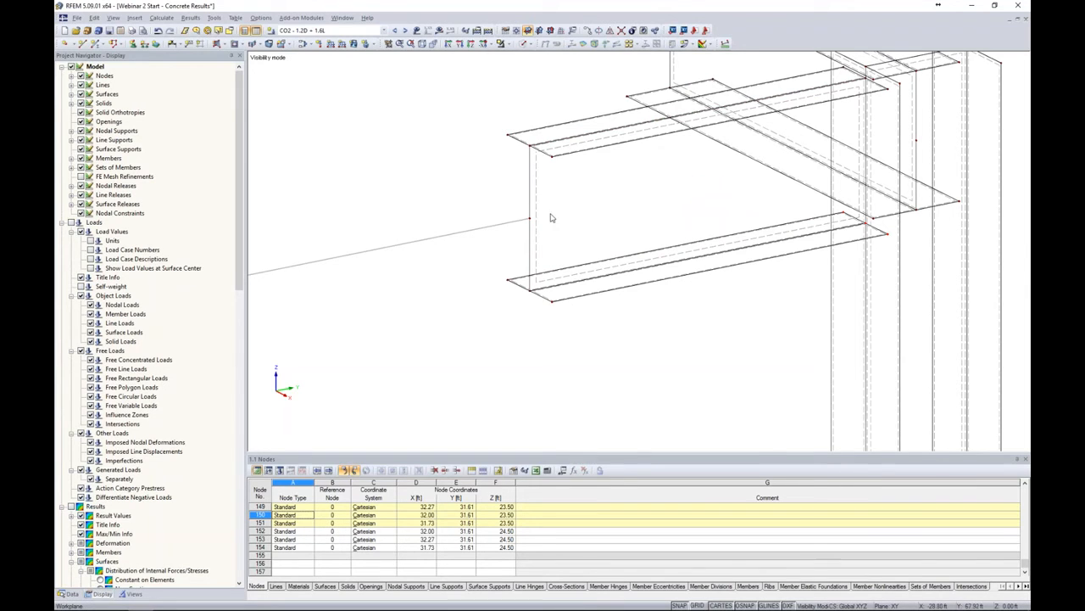
{"action": "scroll", "coordinate": [551, 218], "scroll_direction": "down", "scroll_amount": 3}
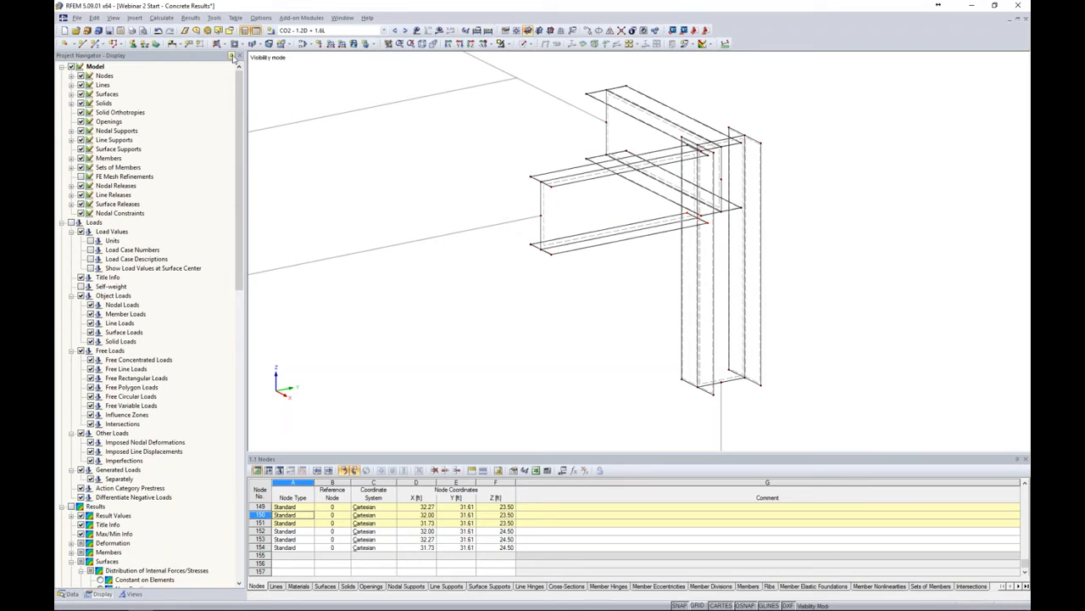
Create a Rigid-stiffness polygonal surface closing the beam's free end through its four corner nodes
{"action": "left_click", "coordinate": [224, 44]}
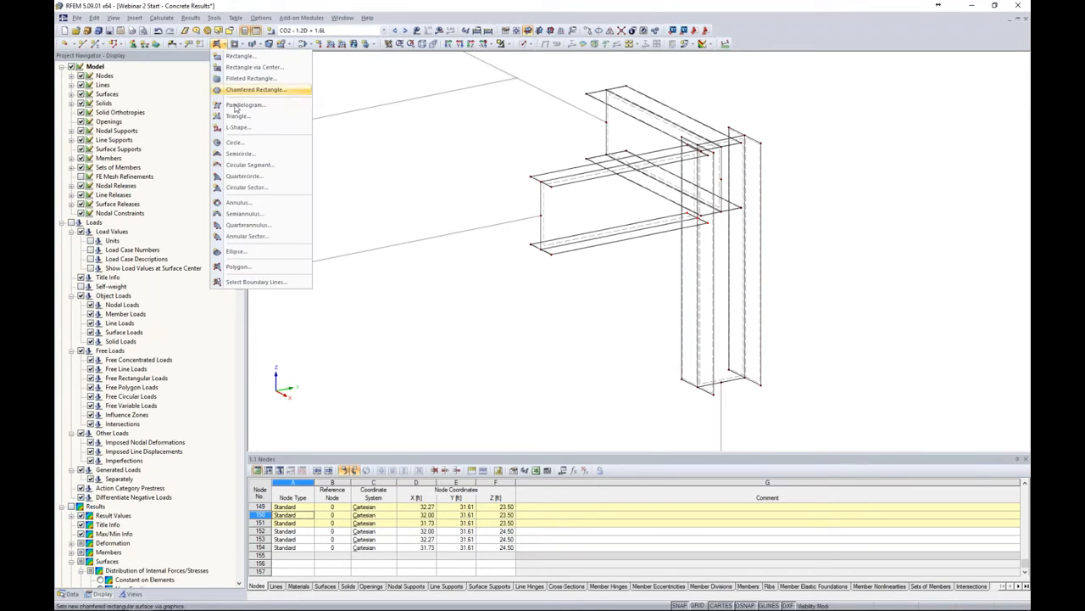
{"action": "left_click", "coordinate": [292, 268]}
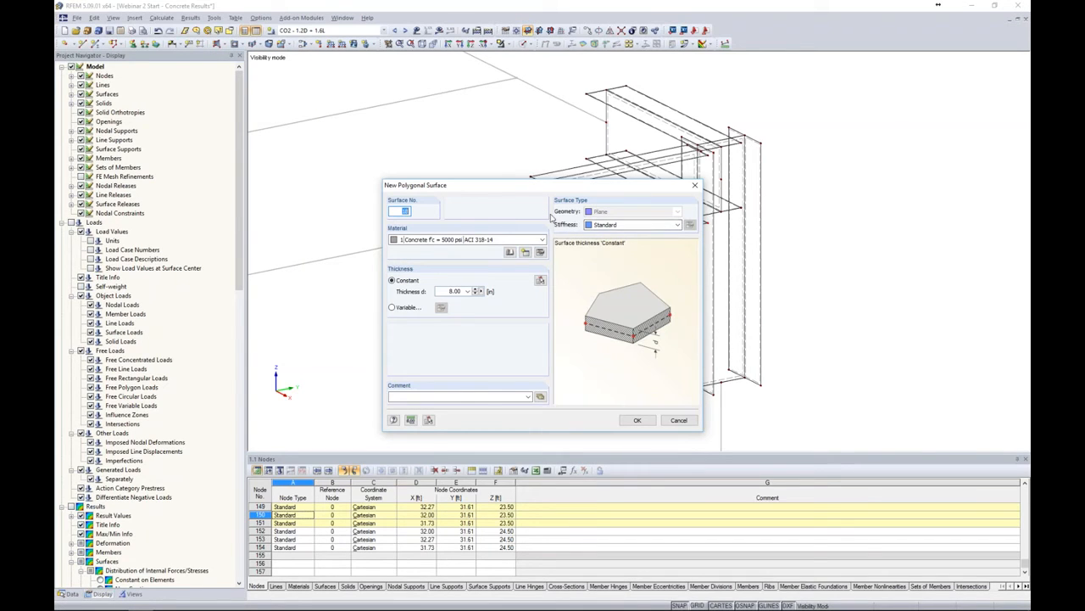
{"action": "left_click", "coordinate": [631, 225]}
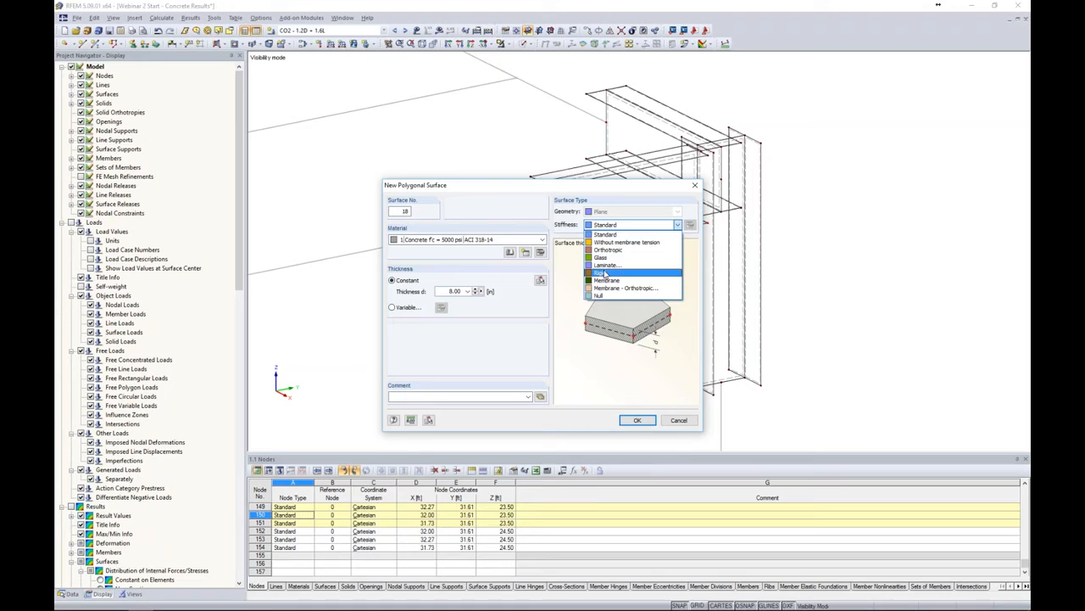
{"action": "left_click", "coordinate": [604, 275]}
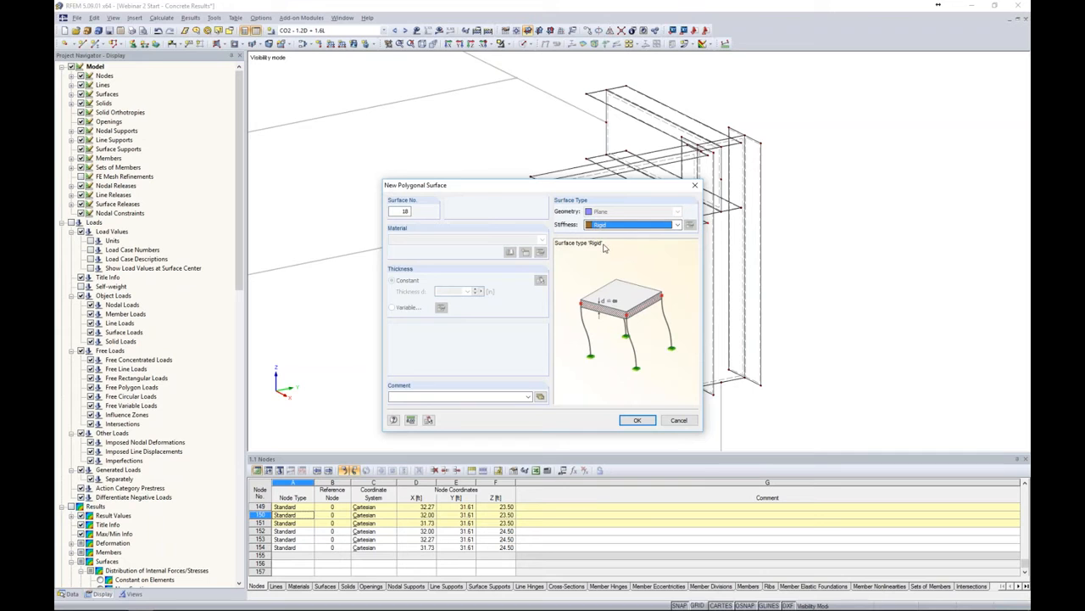
{"action": "left_click", "coordinate": [636, 420]}
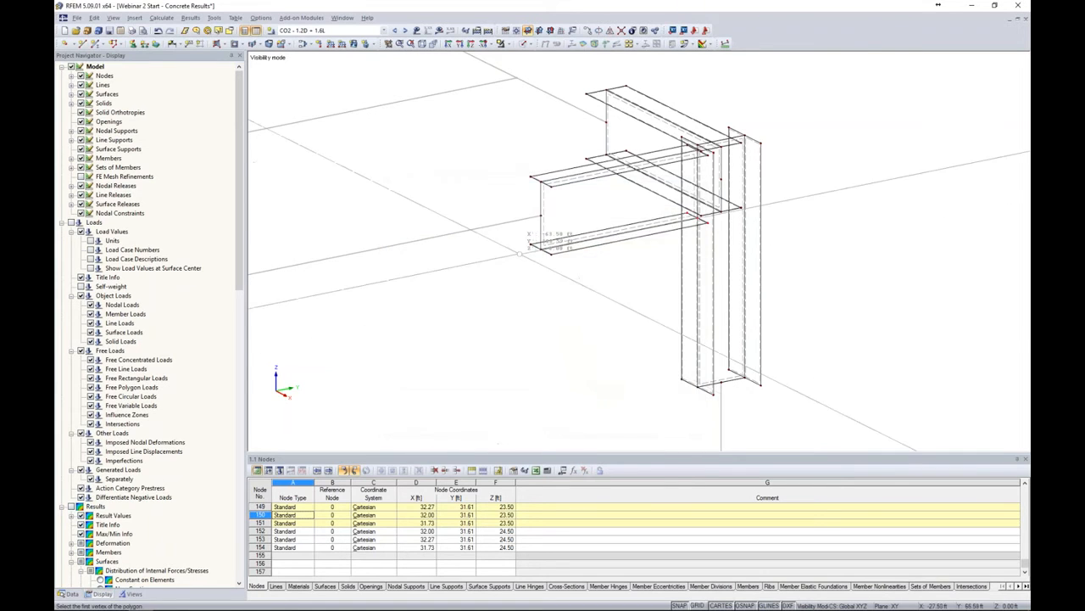
{"action": "scroll", "coordinate": [536, 125], "scroll_direction": "up", "scroll_amount": 4}
{"action": "left_click", "coordinate": [541, 143]}
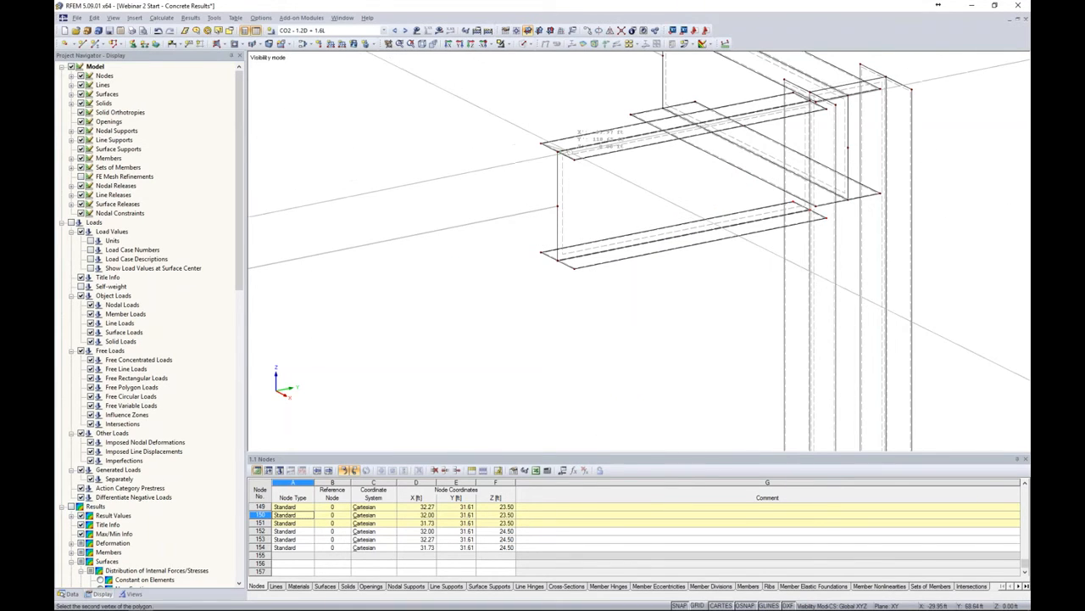
{"action": "left_click", "coordinate": [575, 159]}
{"action": "left_click", "coordinate": [574, 268]}
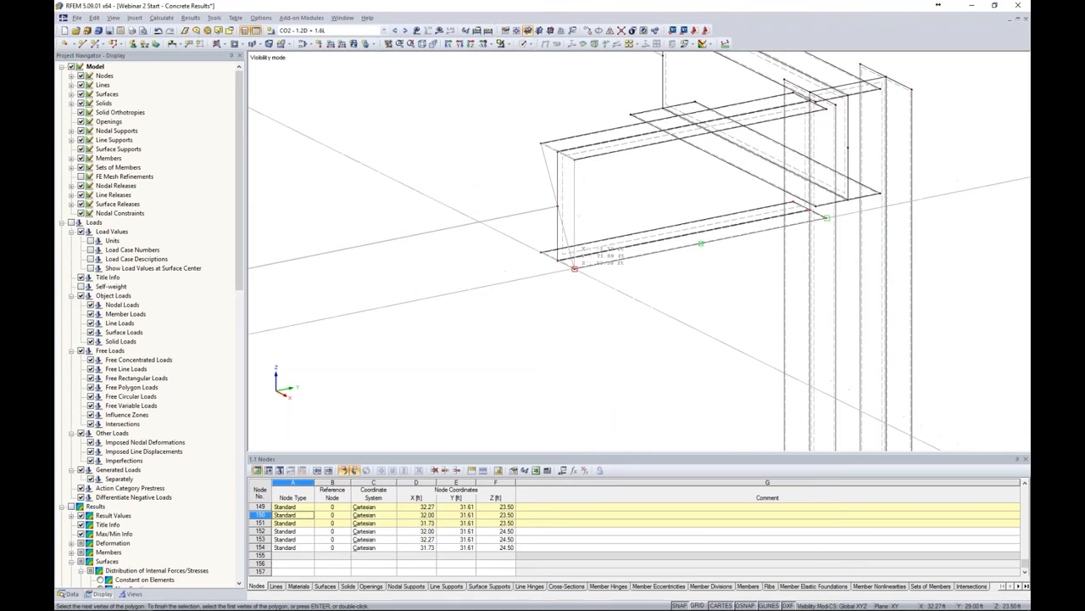
{"action": "left_click", "coordinate": [541, 252]}
{"action": "left_click", "coordinate": [541, 143]}
Create another rigid polygonal surface closing the column's top end through its four corner nodes
{"action": "scroll", "coordinate": [541, 230], "scroll_direction": "down", "scroll_amount": 1}
{"action": "scroll", "coordinate": [541, 230], "scroll_direction": "down", "scroll_amount": 1}
{"action": "middle_click_drag", "start_coordinate": [601, 122], "coordinate": [534, 203]}
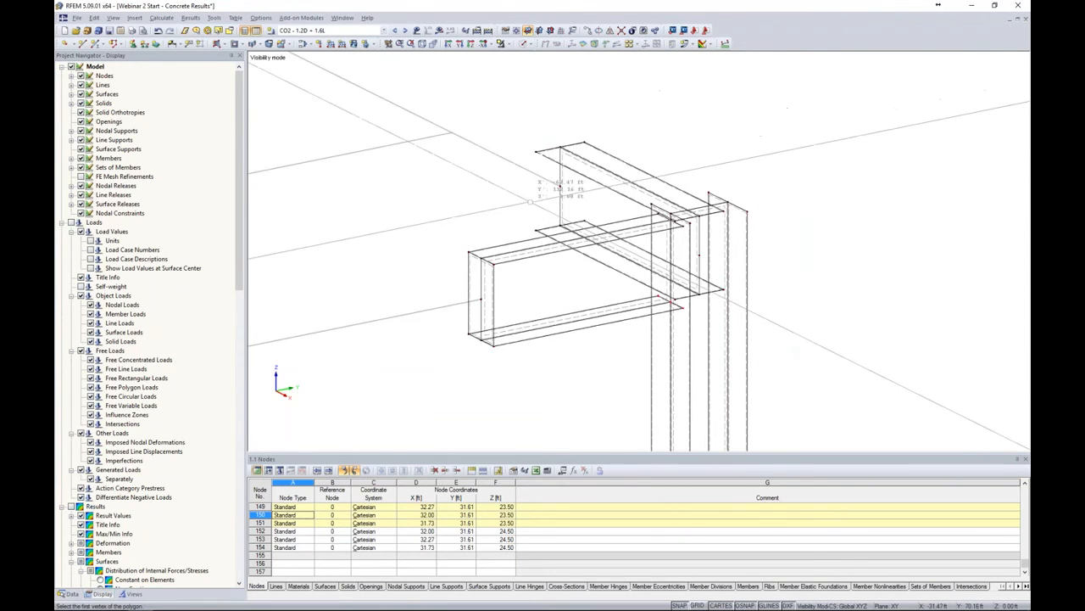
{"action": "scroll", "coordinate": [561, 179], "scroll_direction": "up", "scroll_amount": 2}
{"action": "left_click", "coordinate": [526, 138]}
{"action": "left_click", "coordinate": [562, 132]}
{"action": "left_click", "coordinate": [597, 241]}
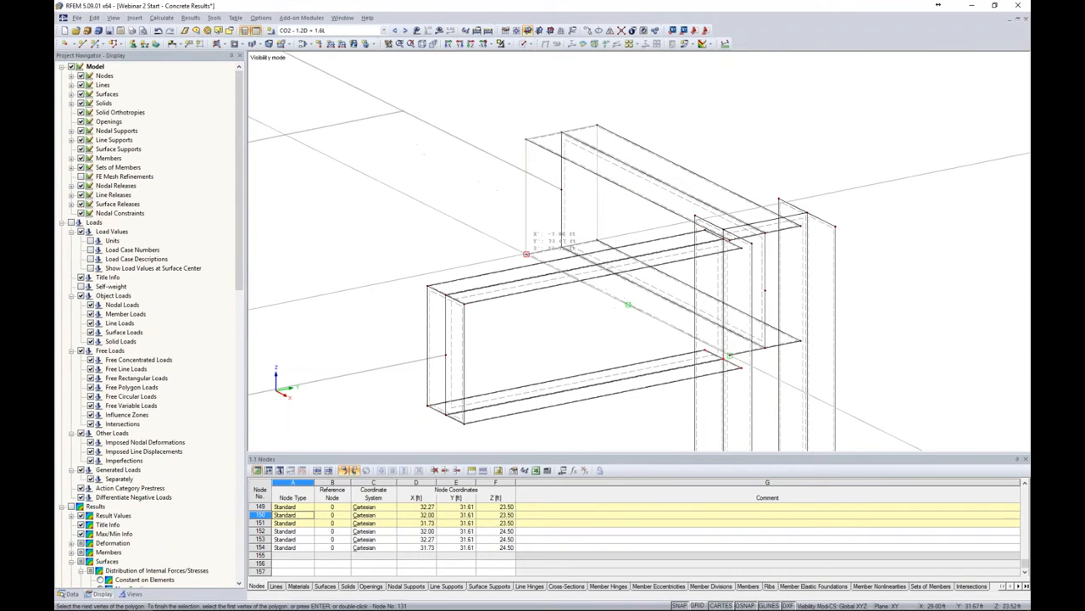
{"action": "left_click", "coordinate": [526, 252]}
{"action": "left_click", "coordinate": [526, 138]}
Create a rigid polygonal surface closing the column's bottom end through its four corner nodes
{"action": "scroll", "coordinate": [598, 194], "scroll_direction": "down", "scroll_amount": 3}
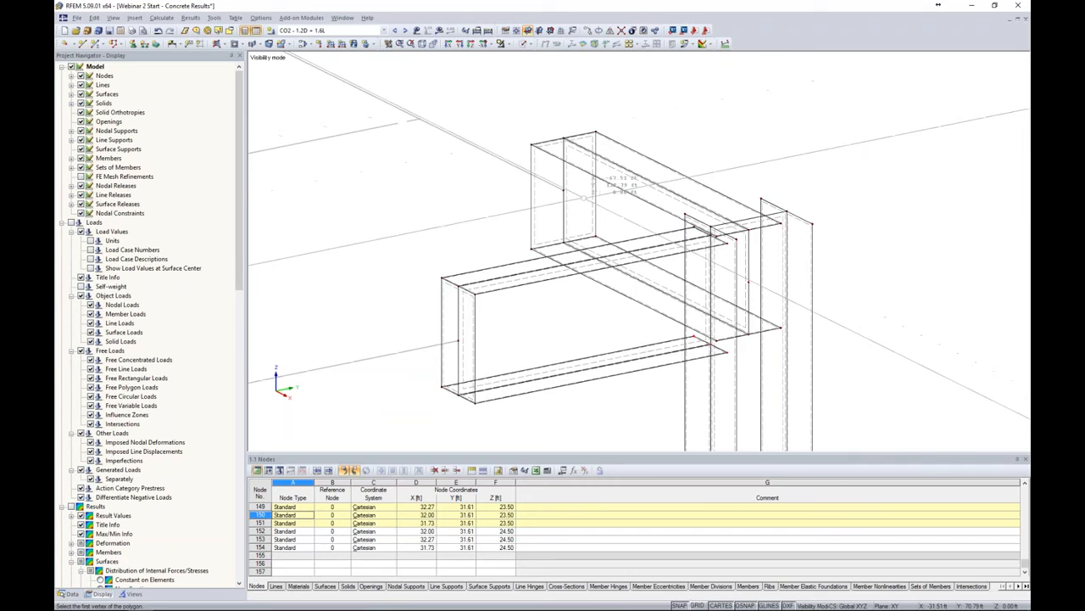
{"action": "middle_click_drag", "start_coordinate": [681, 302], "coordinate": [608, 133]}
{"action": "scroll", "coordinate": [642, 276], "scroll_direction": "up", "scroll_amount": 1}
{"action": "scroll", "coordinate": [642, 276], "scroll_direction": "up", "scroll_amount": 1}
{"action": "left_click", "coordinate": [571, 278]}
{"action": "left_click", "coordinate": [655, 260]}
{"action": "key", "text": "Escape"}
{"action": "left_click", "coordinate": [571, 278]}
{"action": "left_click", "coordinate": [654, 260]}
{"action": "left_click", "coordinate": [711, 288]}
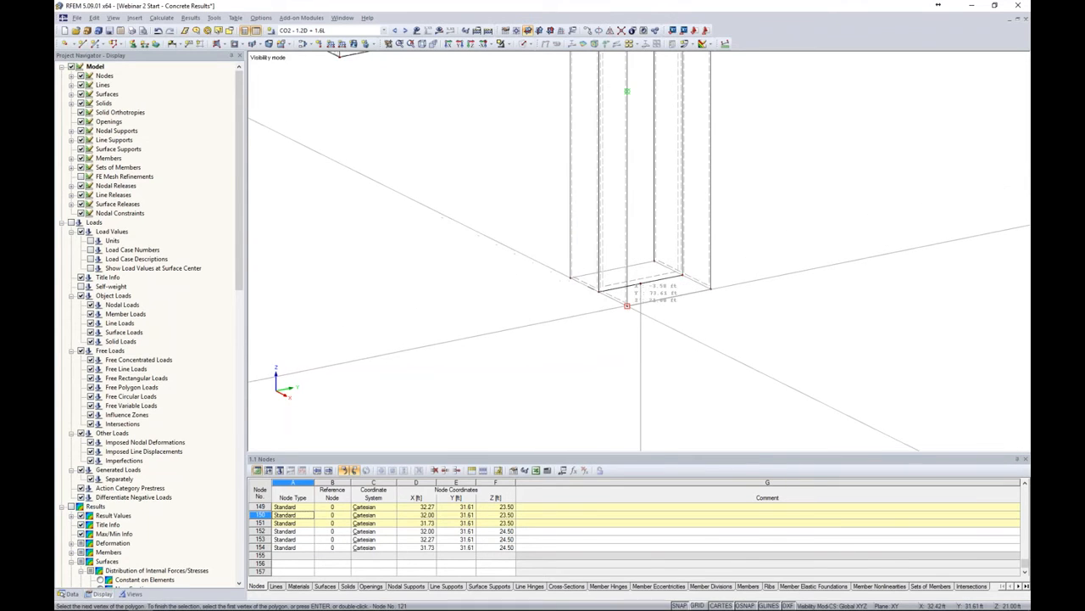
{"action": "double_click", "coordinate": [628, 305]}
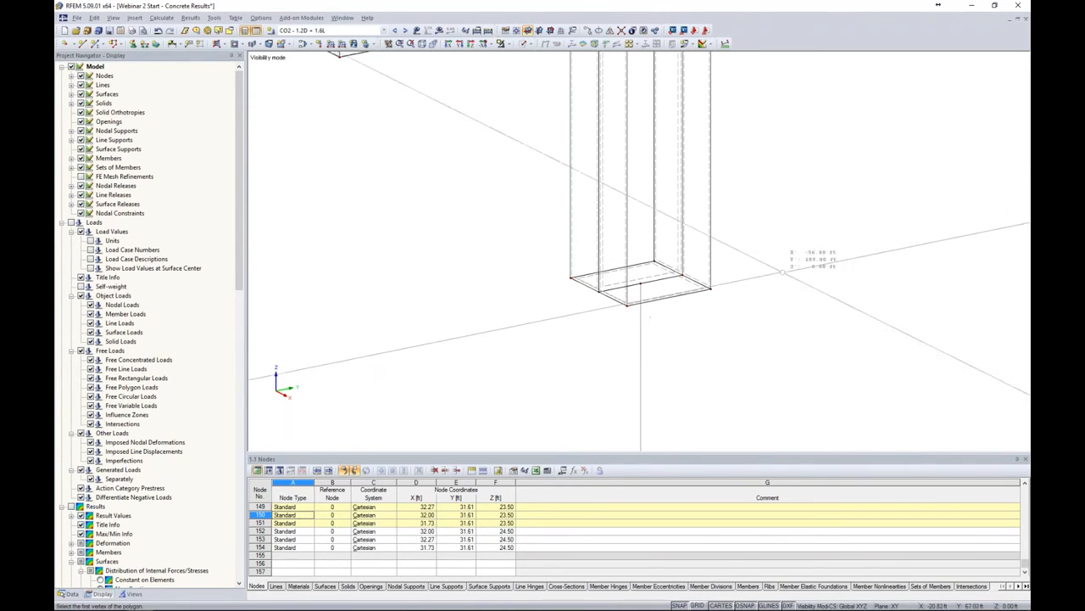
Review the joint in solid transparent display, then return to the wireframe model
{"action": "left_click", "coordinate": [524, 43]}
{"action": "left_click", "coordinate": [537, 83]}
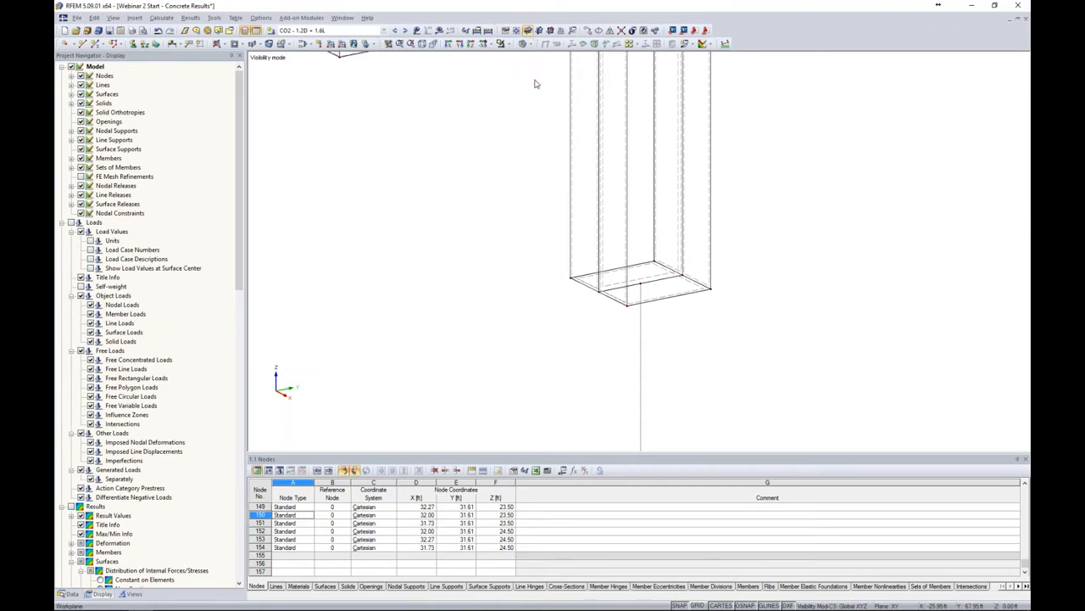
{"action": "scroll", "coordinate": [712, 304], "scroll_direction": "down", "scroll_amount": 3}
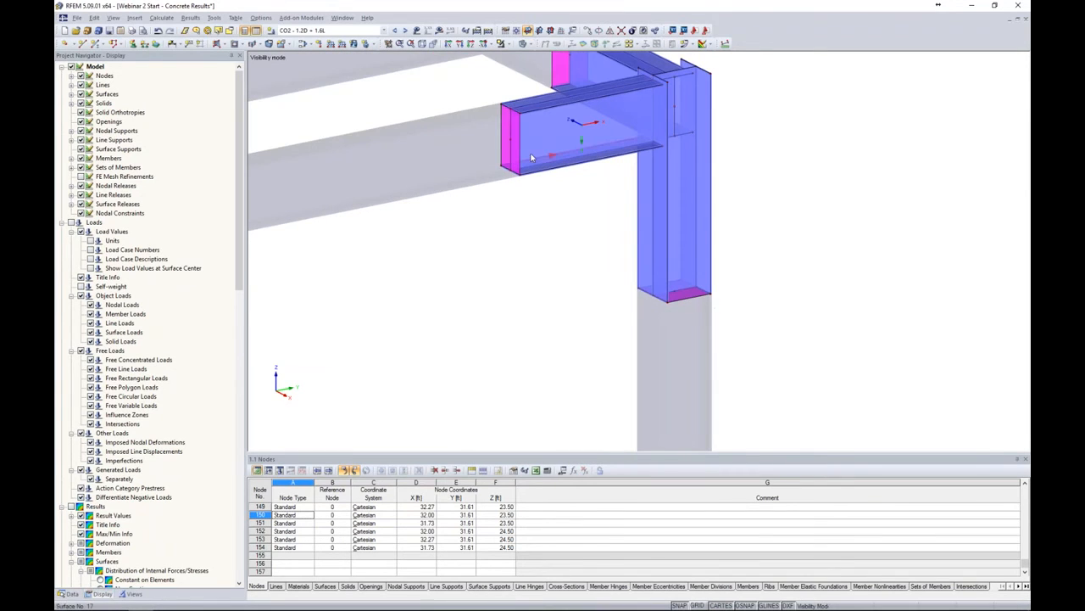
{"action": "middle_click_drag", "start_coordinate": [581, 213], "coordinate": [517, 270]}
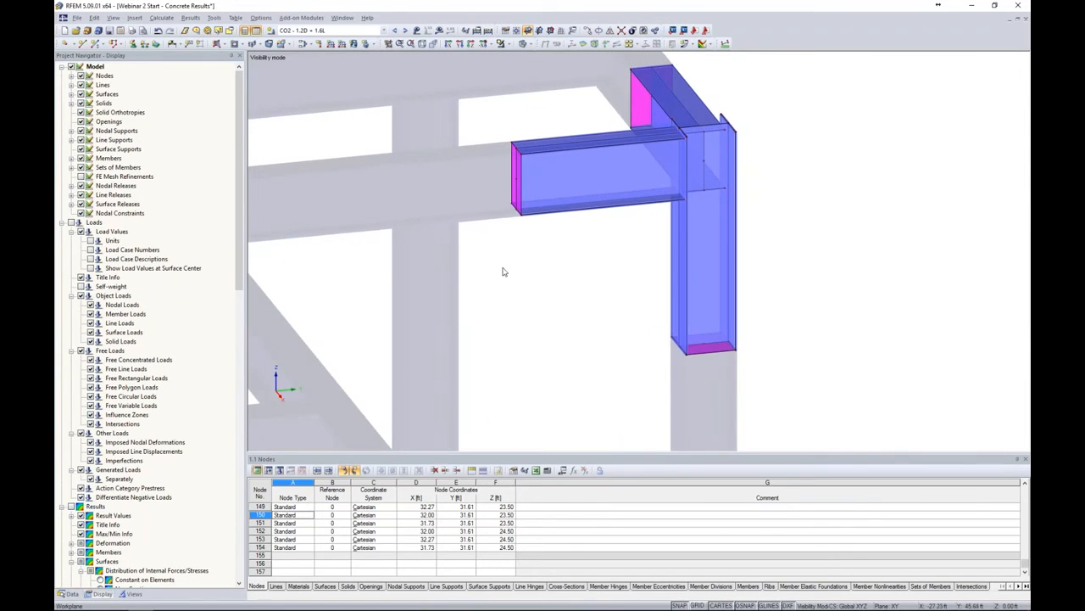
{"action": "left_click", "coordinate": [535, 57]}
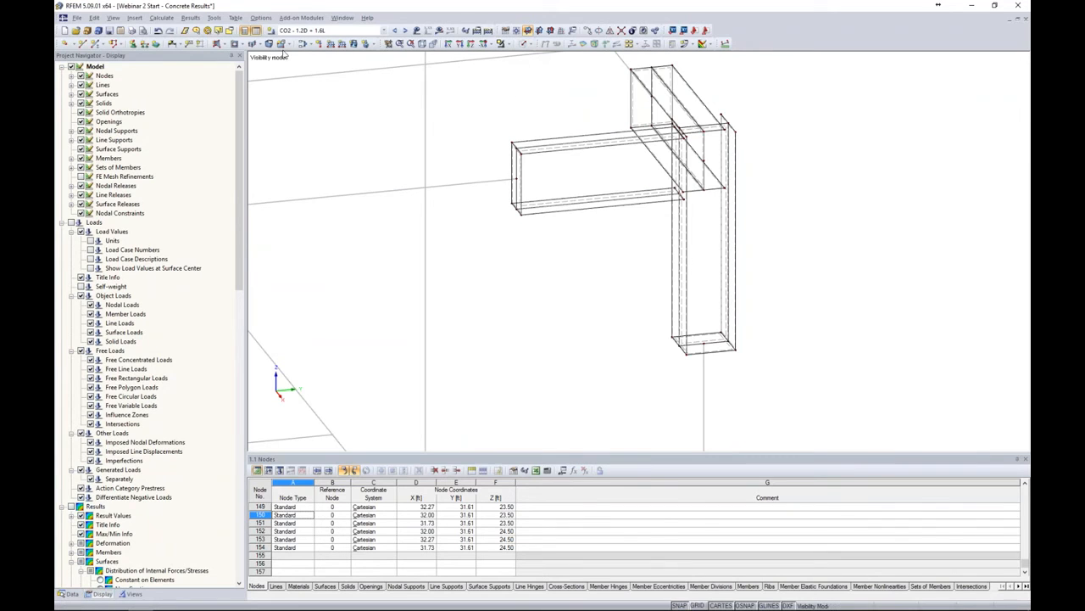
Open the FE mesh settings, check the target length of finite elements, and confirm the dialog
{"action": "left_click", "coordinate": [163, 18]}
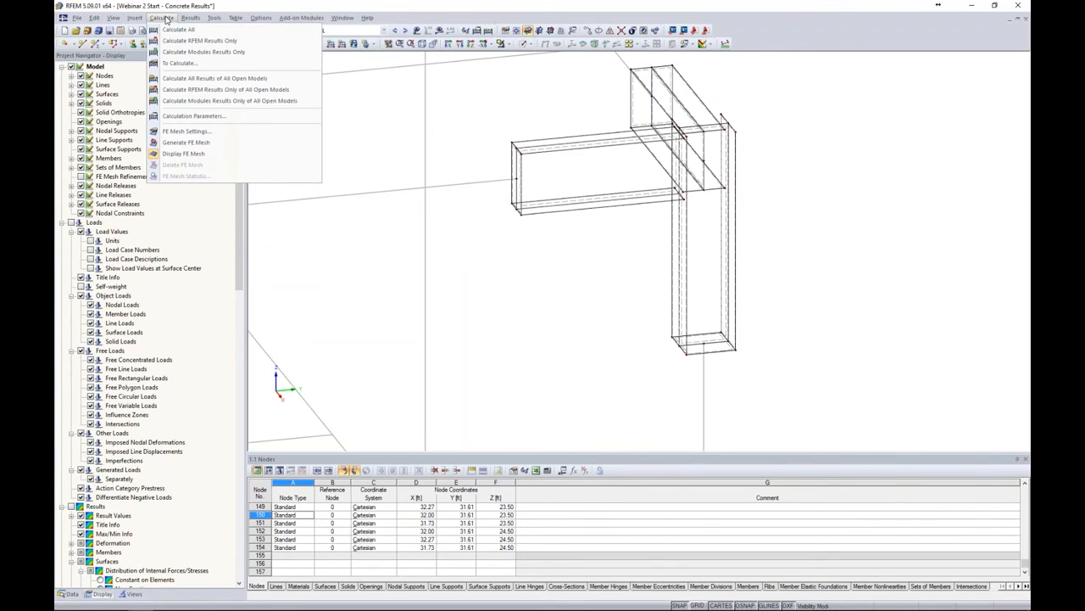
{"action": "left_click", "coordinate": [182, 132]}
{"action": "double_click", "coordinate": [444, 190]}
{"action": "left_click", "coordinate": [452, 192]}
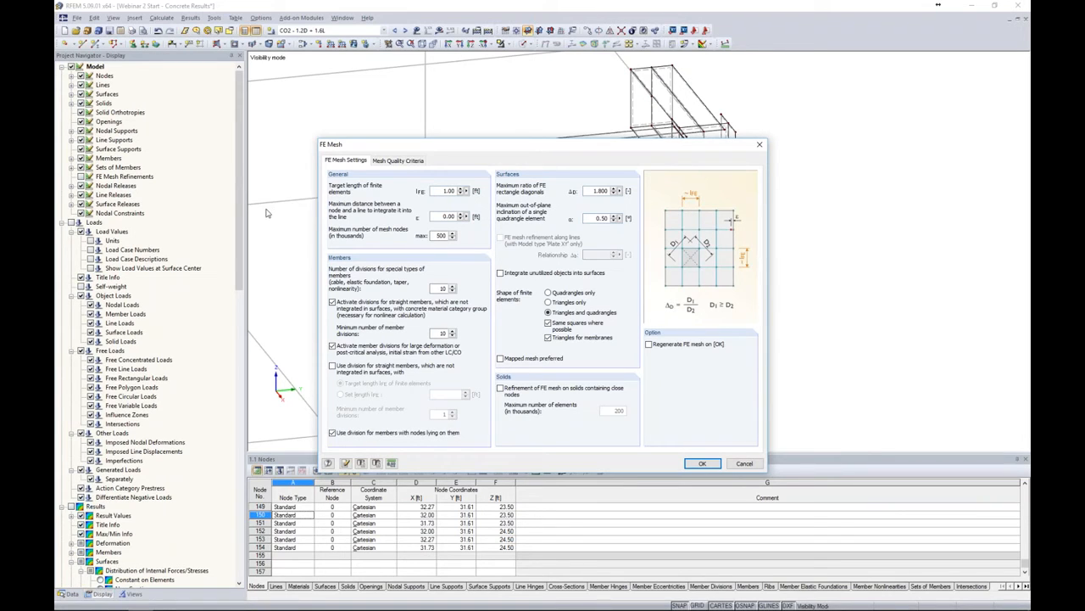
{"action": "left_click_drag", "start_coordinate": [538, 150], "coordinate": [316, 110]}
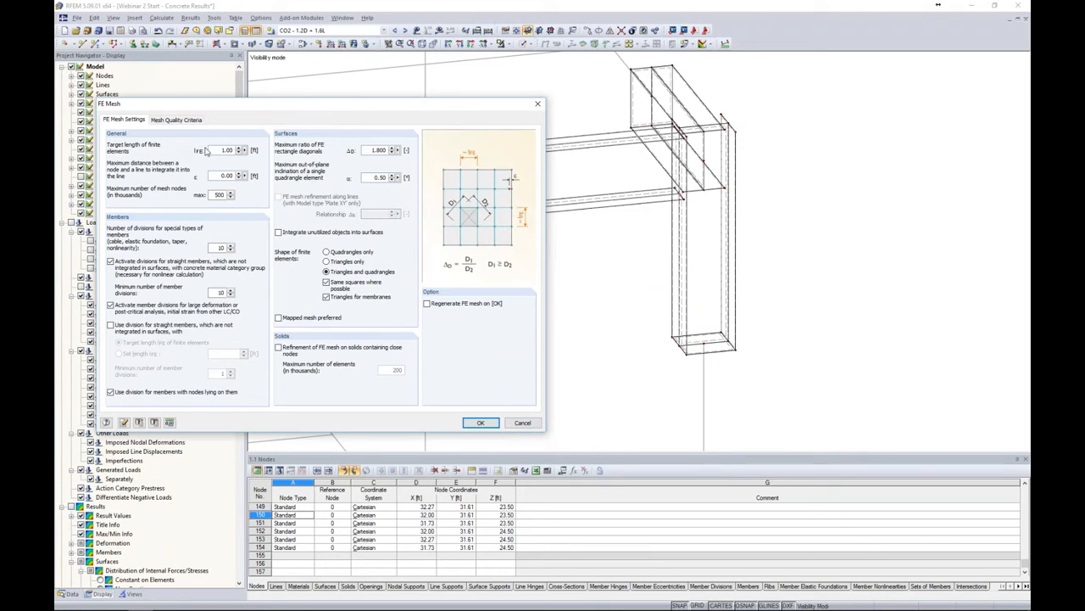
{"action": "left_click", "coordinate": [480, 423]}
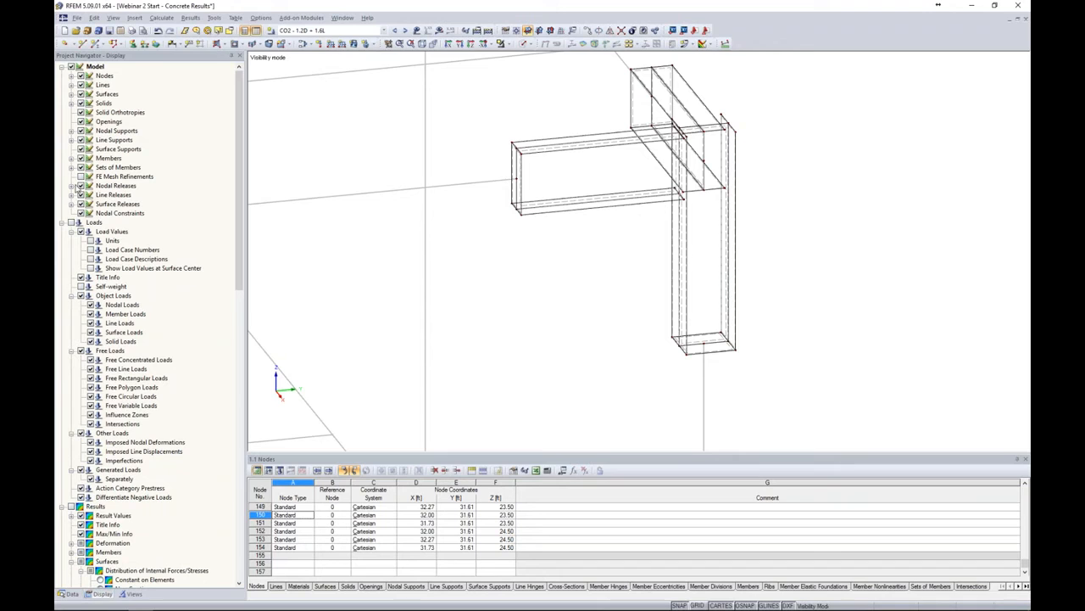
Show FE mesh refinements and open the surface refinement on surfaces 3-17 to review its target FE length
{"action": "left_click", "coordinate": [81, 176]}
{"action": "middle_click_drag", "start_coordinate": [557, 290], "coordinate": [586, 268], "text": "ctrl"}
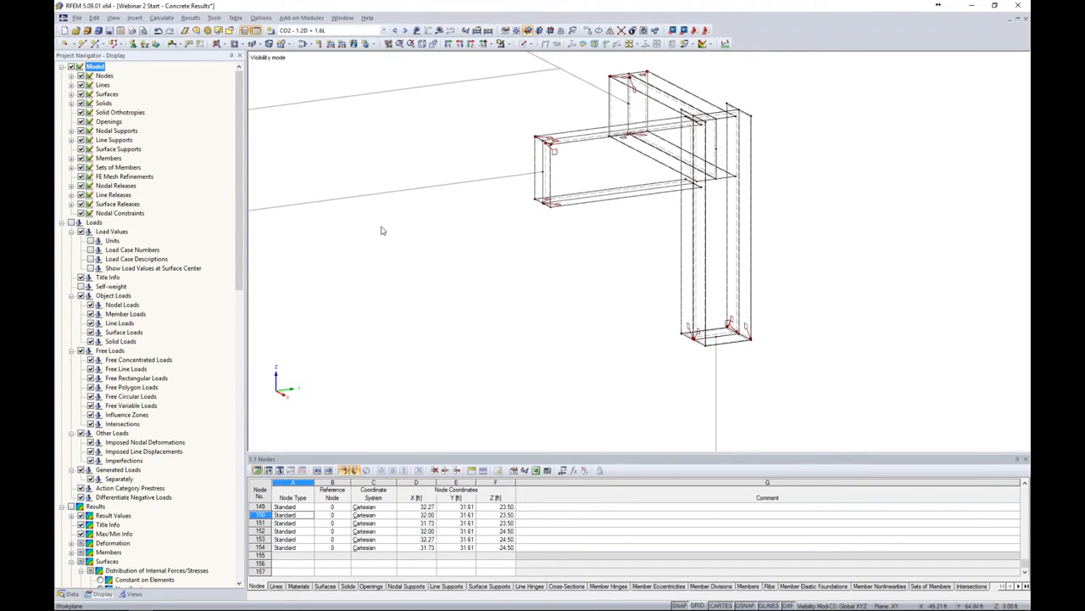
{"action": "scroll", "coordinate": [552, 151], "scroll_direction": "up", "scroll_amount": 5}
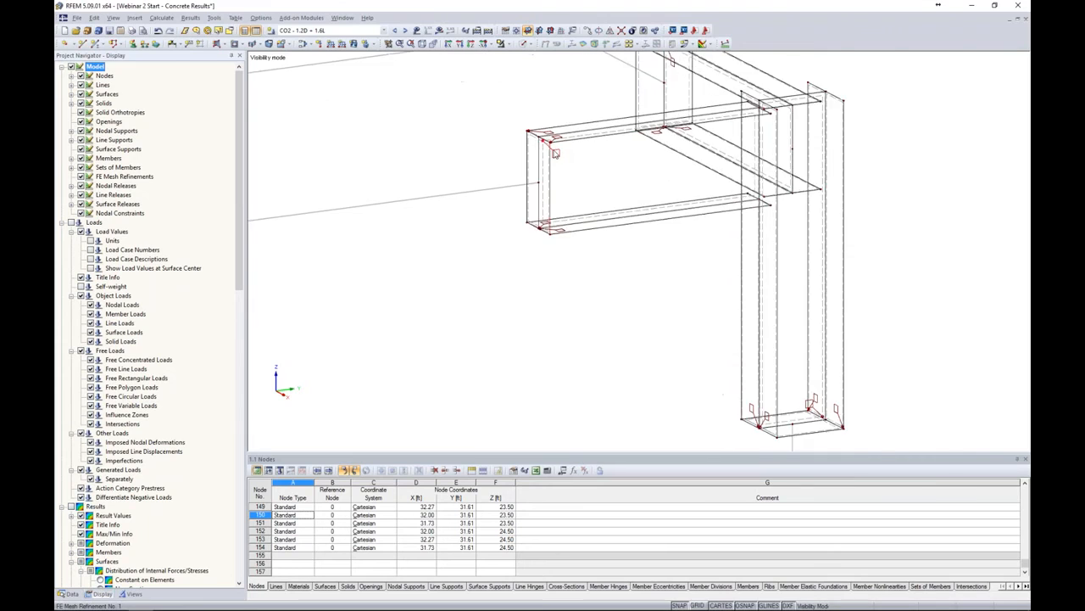
{"action": "double_click", "coordinate": [557, 153]}
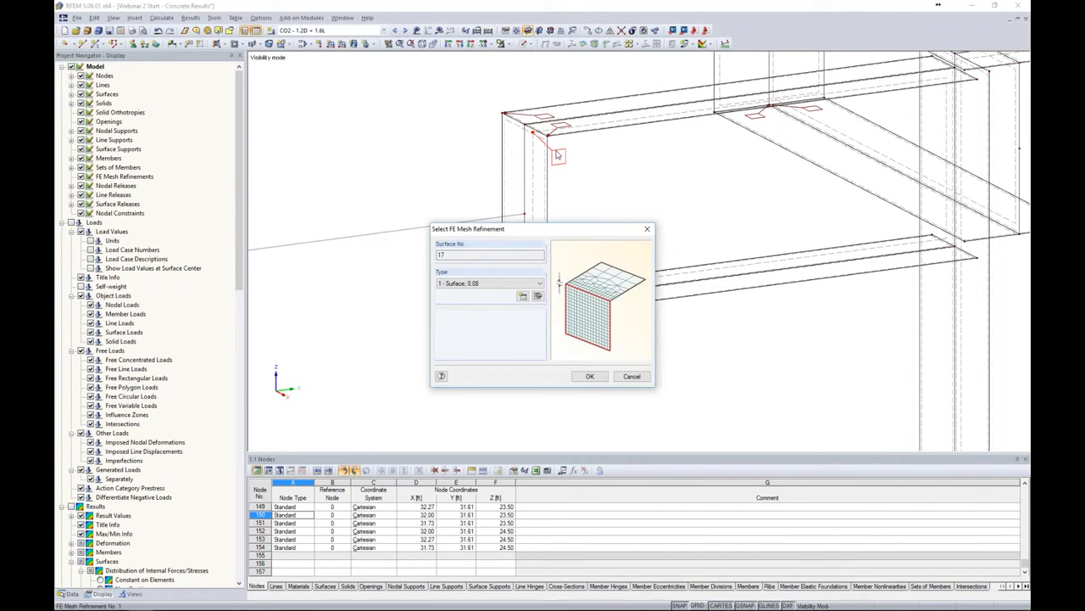
{"action": "left_click", "coordinate": [537, 296]}
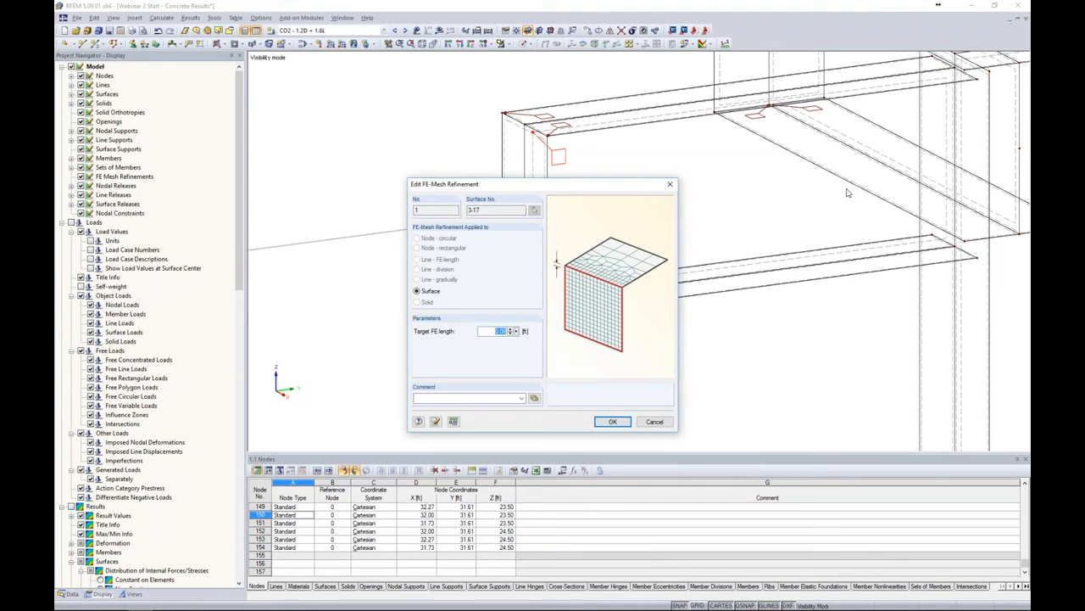
{"action": "left_click", "coordinate": [609, 422]}
{"action": "left_click", "coordinate": [590, 376]}
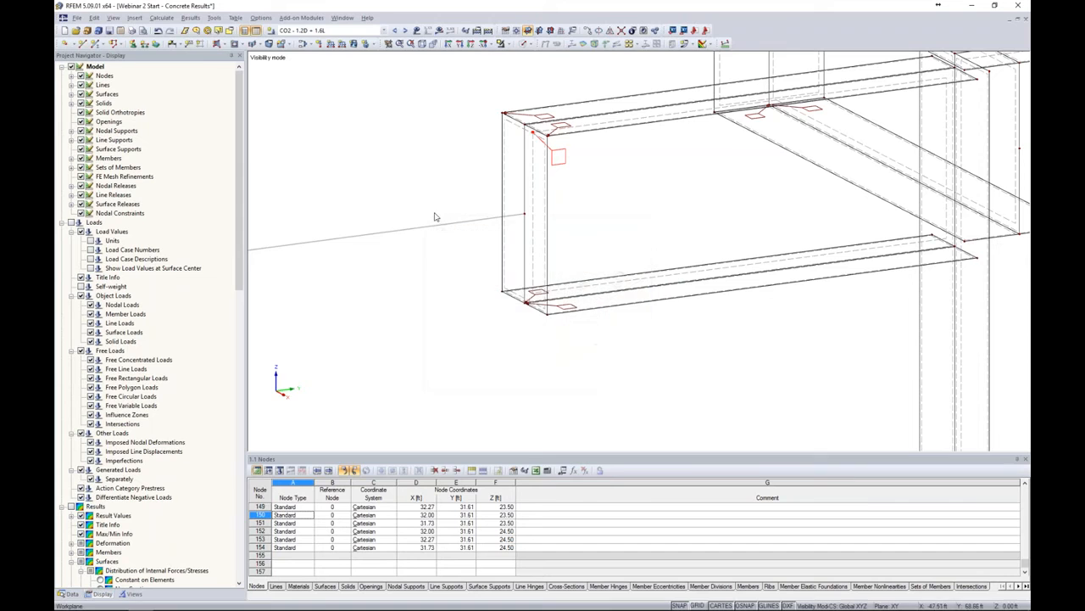
Generate the FE mesh for the model
{"action": "left_click", "coordinate": [161, 17]}
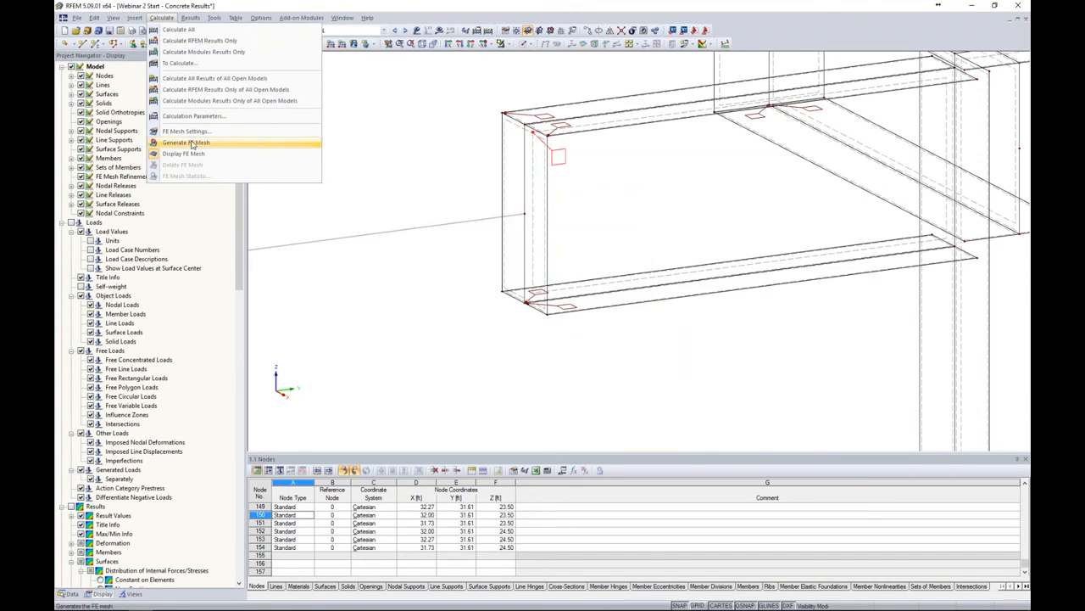
{"action": "left_click", "coordinate": [186, 142]}
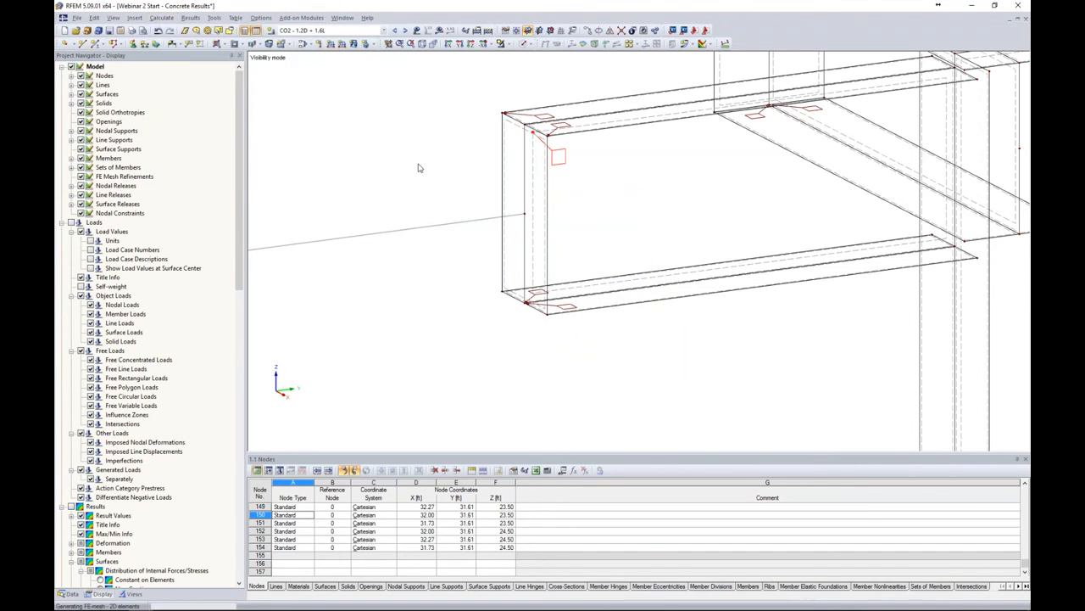
{"action": "left_click", "coordinate": [502, 43]}
{"action": "left_click", "coordinate": [521, 132]}
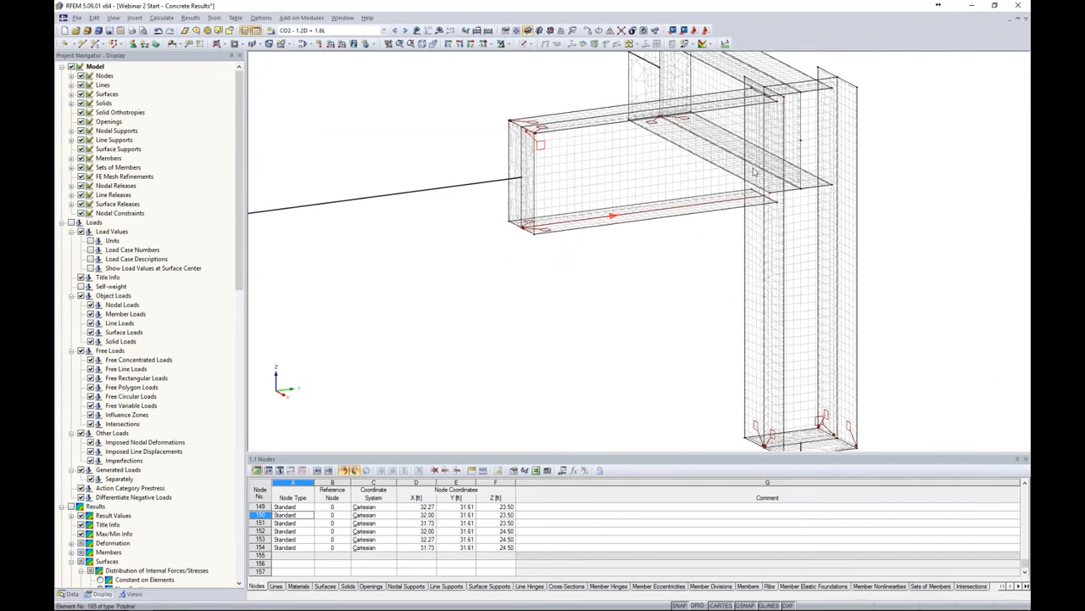
Inspect the generated FE mesh around the corner joint and across the whole frame model
{"action": "scroll", "coordinate": [519, 189], "scroll_direction": "up", "scroll_amount": 3}
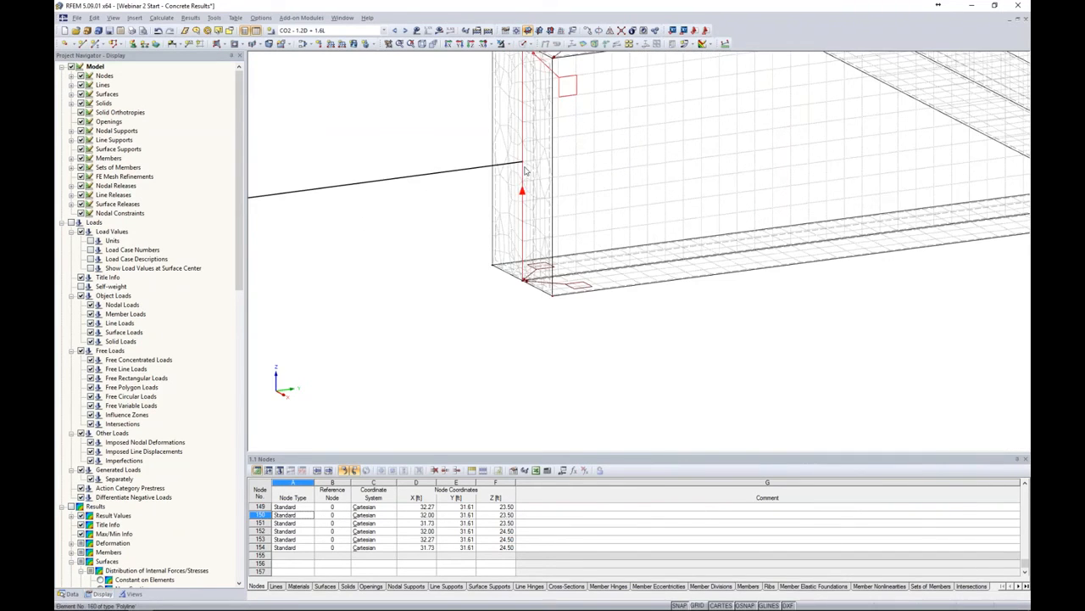
{"action": "scroll", "coordinate": [543, 170], "scroll_direction": "down", "scroll_amount": 5}
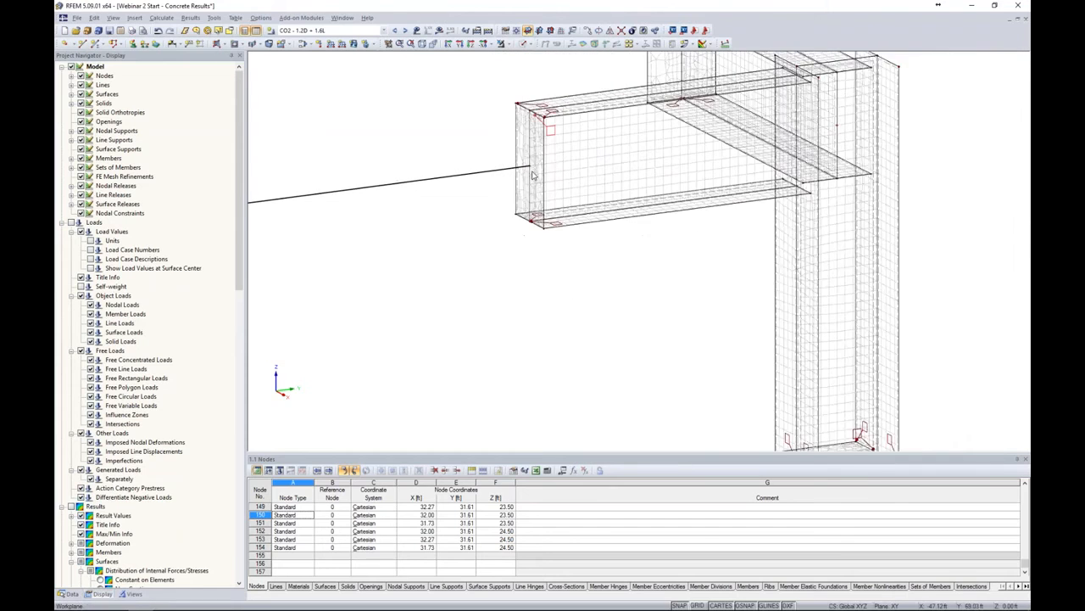
{"action": "scroll", "coordinate": [642, 218], "scroll_direction": "down", "scroll_amount": 5}
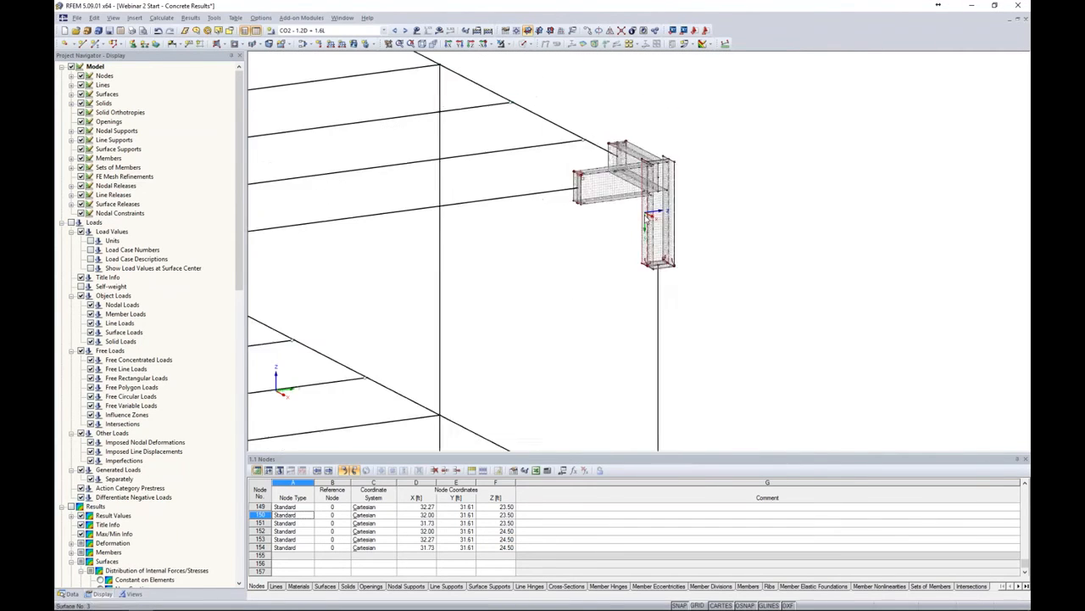
{"action": "middle_click_drag", "start_coordinate": [590, 270], "coordinate": [886, 196]}
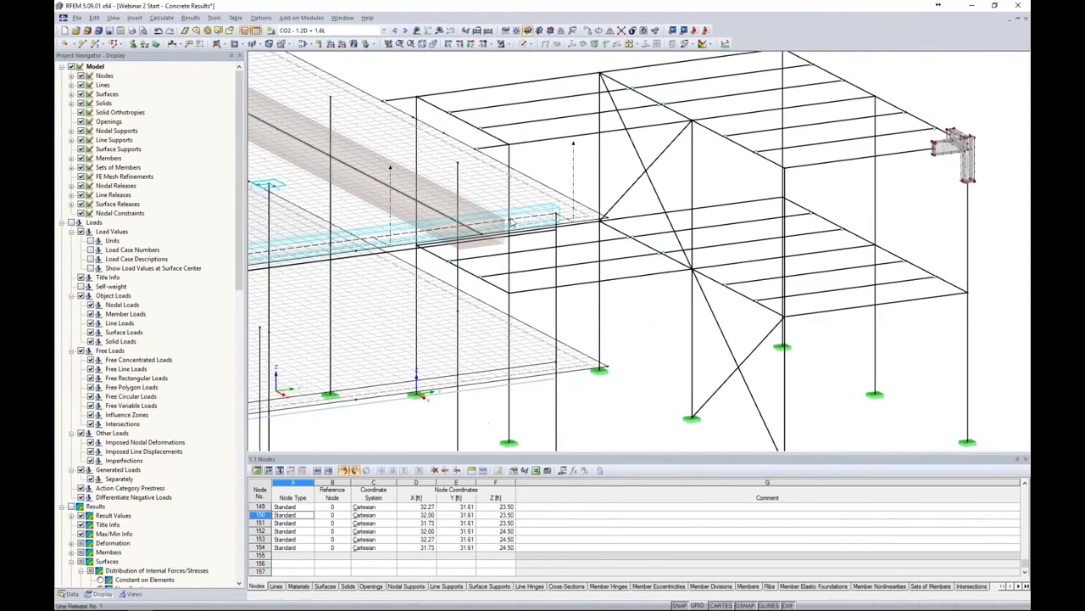
{"action": "scroll", "coordinate": [487, 202], "scroll_direction": "up", "scroll_amount": 4}
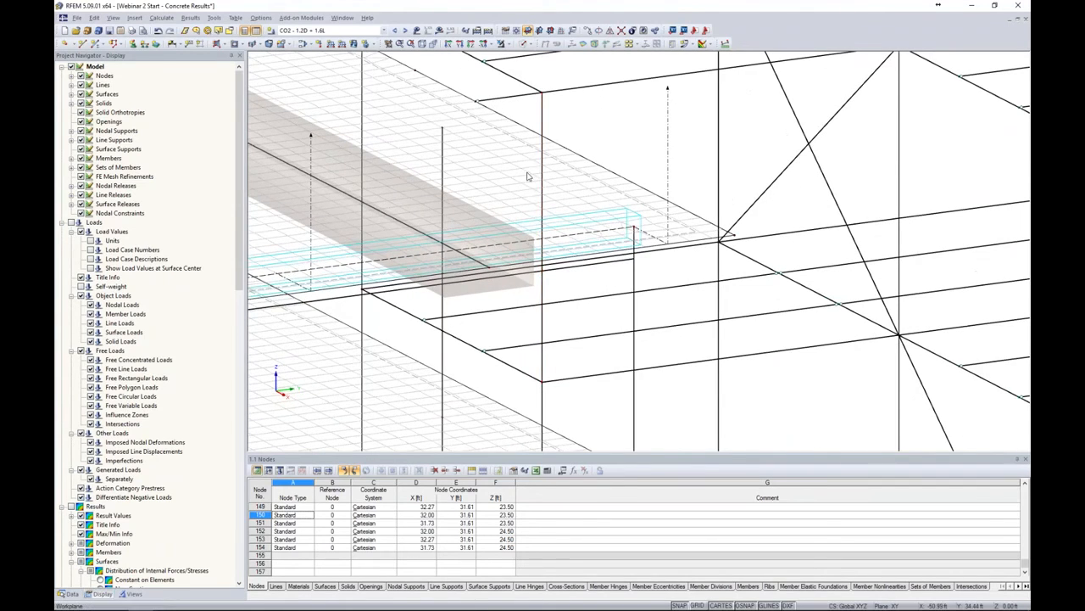
{"action": "scroll", "coordinate": [614, 183], "scroll_direction": "down", "scroll_amount": 2}
{"action": "scroll", "coordinate": [614, 182], "scroll_direction": "down", "scroll_amount": 3}
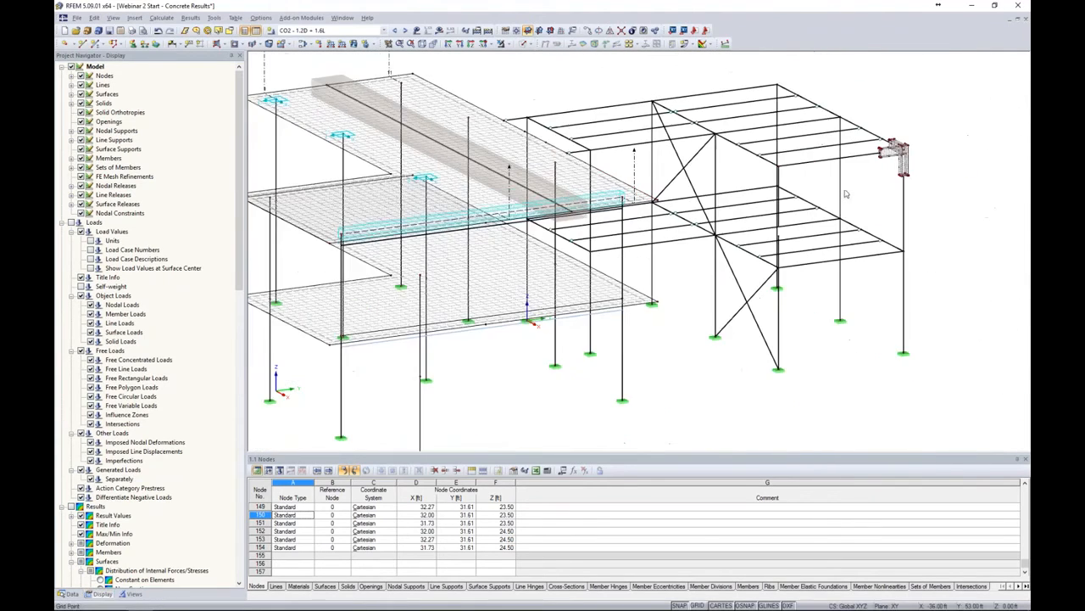
{"action": "scroll", "coordinate": [742, 180], "scroll_direction": "up", "scroll_amount": 6}
{"action": "scroll", "coordinate": [738, 174], "scroll_direction": "up", "scroll_amount": 5}
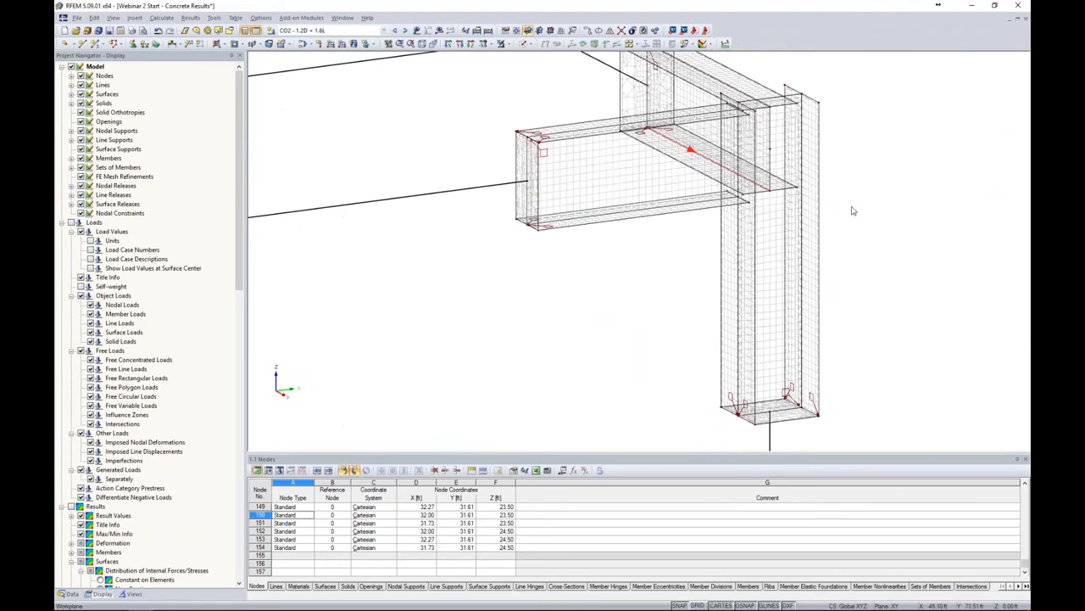
{"action": "scroll", "coordinate": [716, 157], "scroll_direction": "up", "scroll_amount": 2}
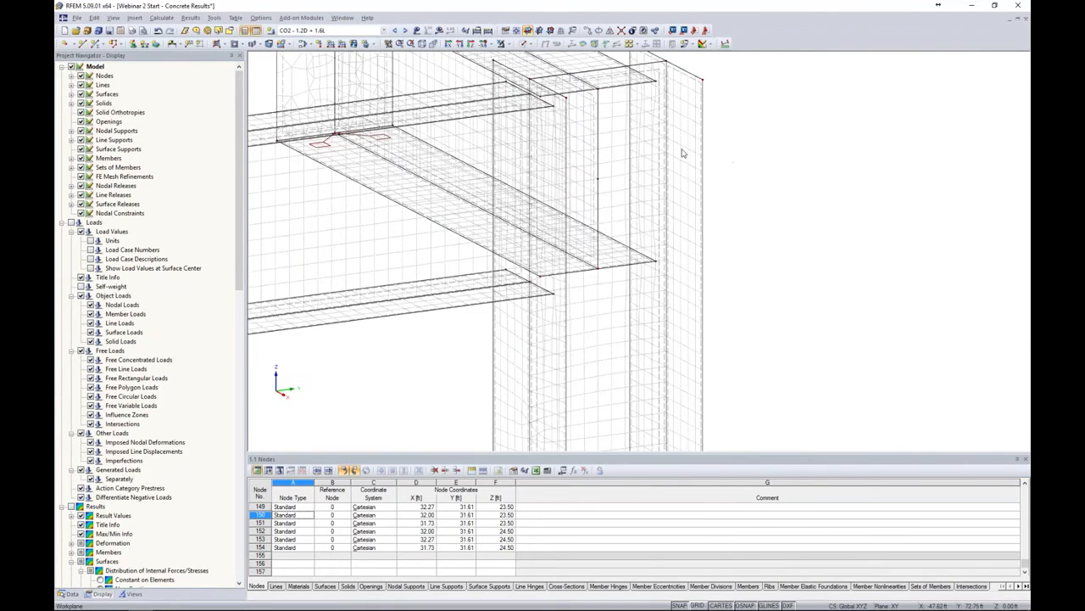
Add a circular FE mesh refinement on the two inner corner nodes, adjusting its radius and inner and outer target FE lengths
{"action": "left_click", "coordinate": [598, 88]}
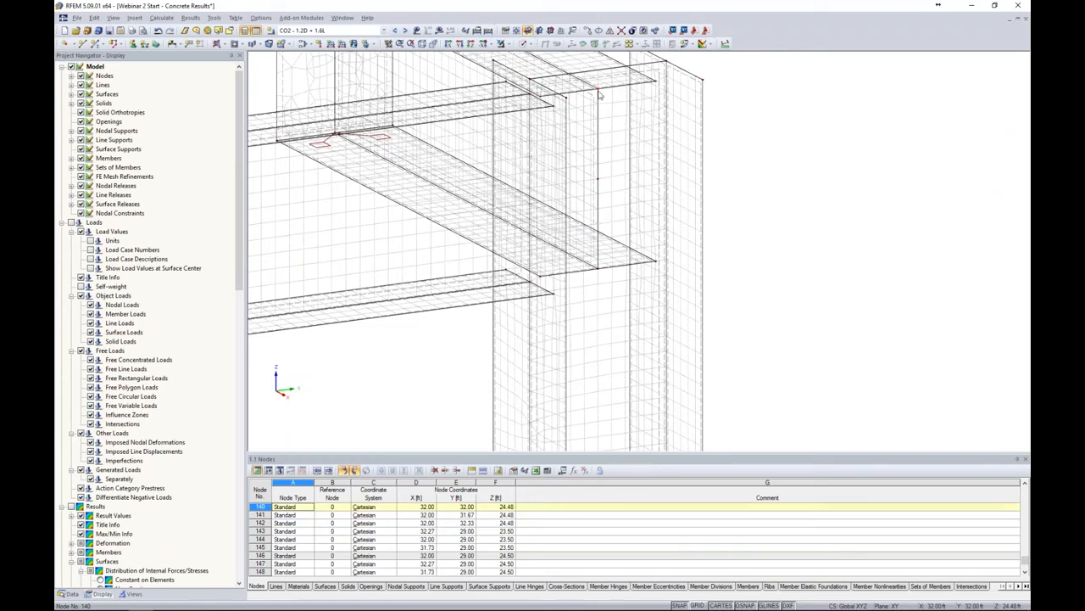
{"action": "left_click", "coordinate": [597, 272]}
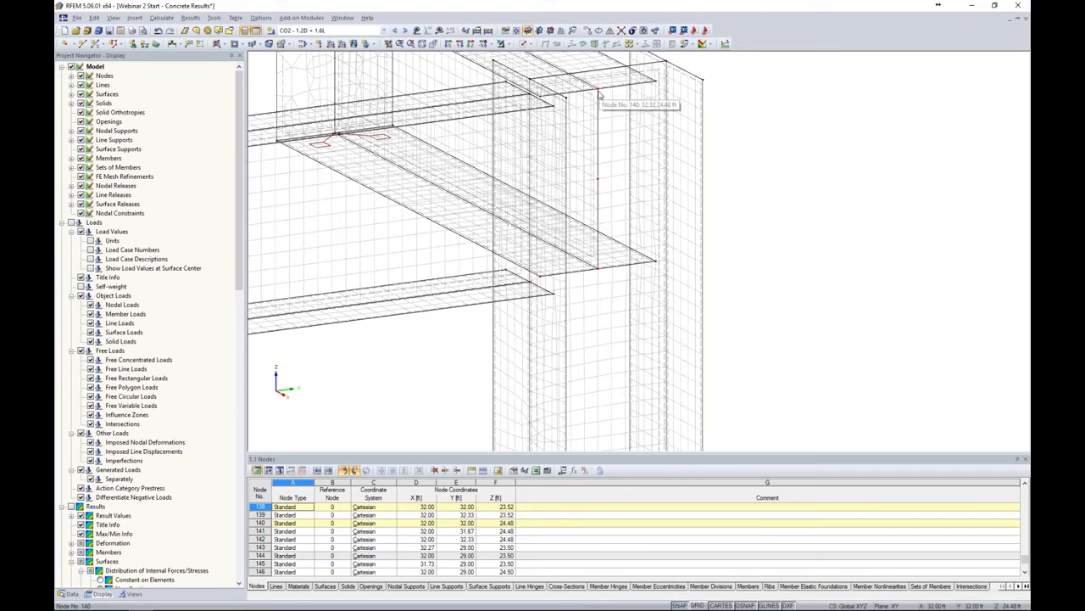
{"action": "right_click", "coordinate": [599, 94]}
{"action": "mouse_move", "coordinate": [624, 119]}
{"action": "left_click", "coordinate": [754, 130]}
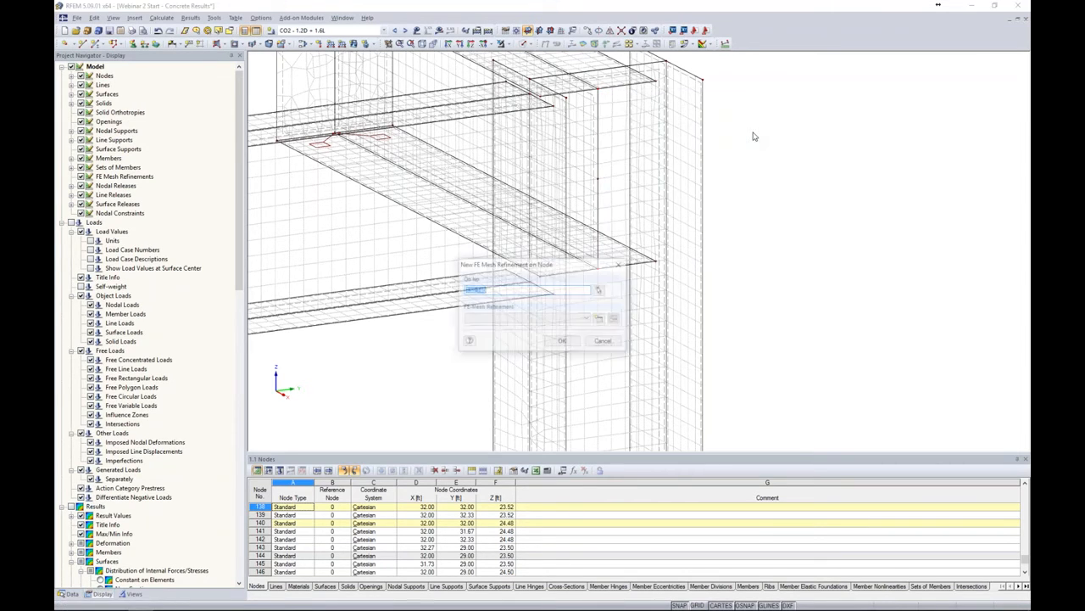
{"action": "left_click", "coordinate": [598, 317]}
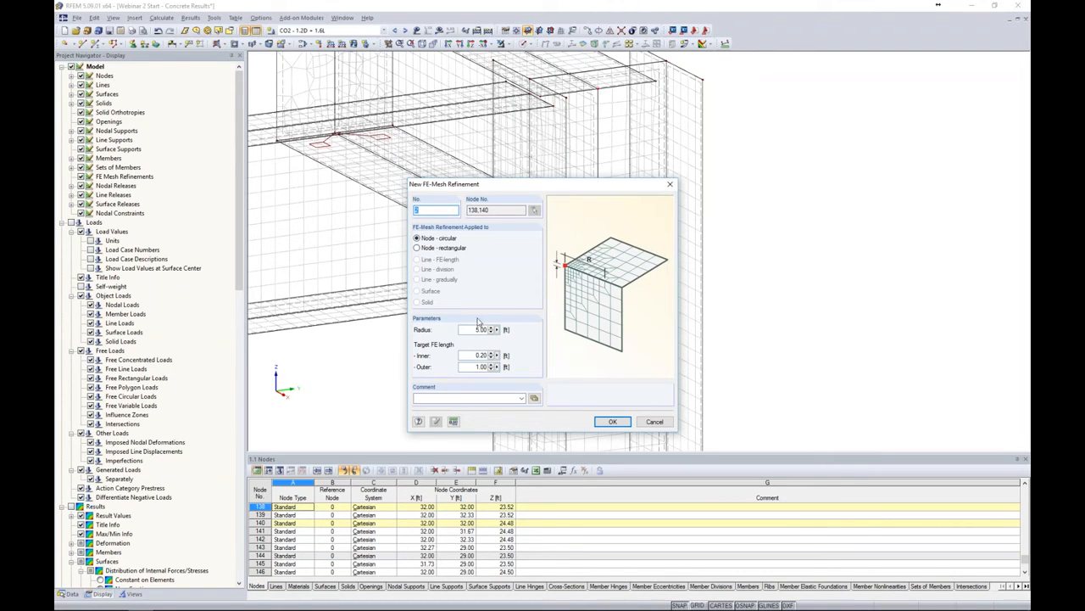
{"action": "double_click", "coordinate": [471, 330]}
{"action": "type", "text": "0.5"}
{"action": "key", "text": "Tab"}
{"action": "type", "text": "0"}
{"action": "double_click", "coordinate": [473, 367]}
{"action": "type", "text": "0.0"}
{"action": "left_click", "coordinate": [608, 422]}
{"action": "left_click", "coordinate": [563, 342]}
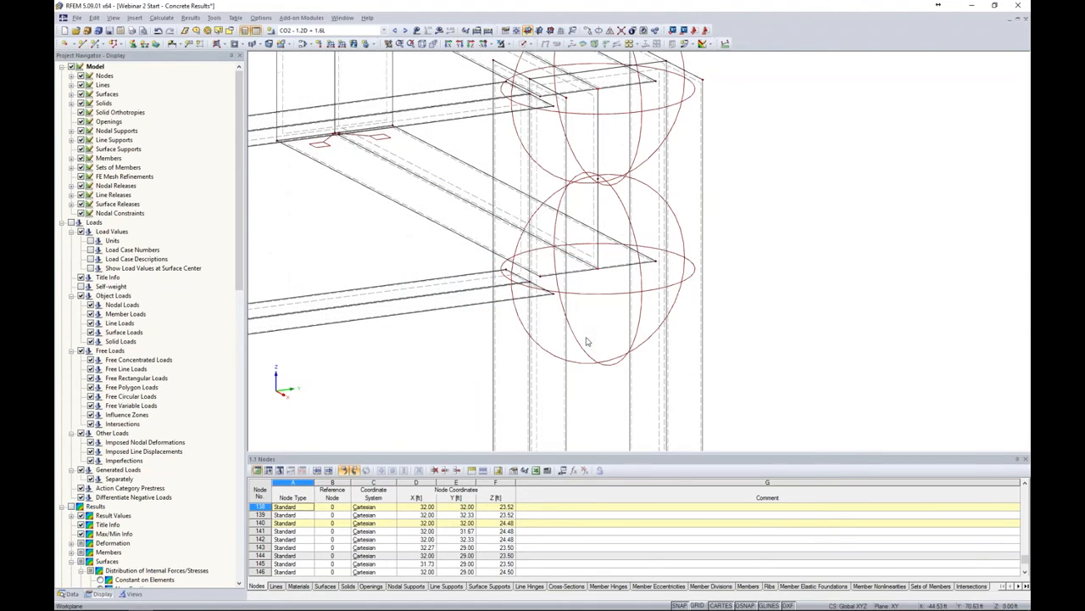
Regenerate the FE mesh for the model
{"action": "scroll", "coordinate": [623, 273], "scroll_direction": "down", "scroll_amount": 2}
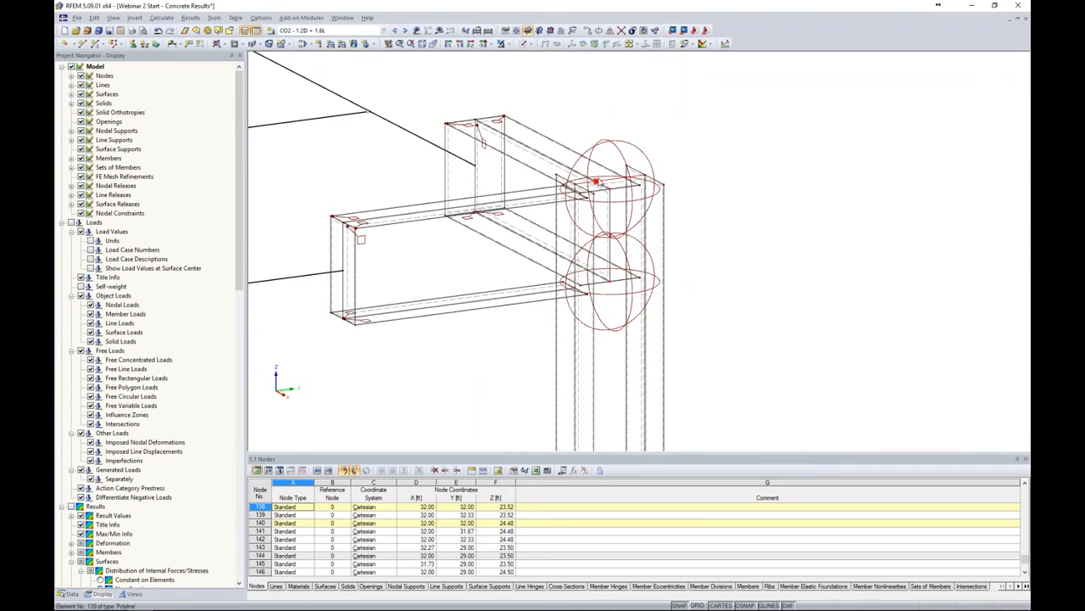
{"action": "left_click", "coordinate": [161, 21]}
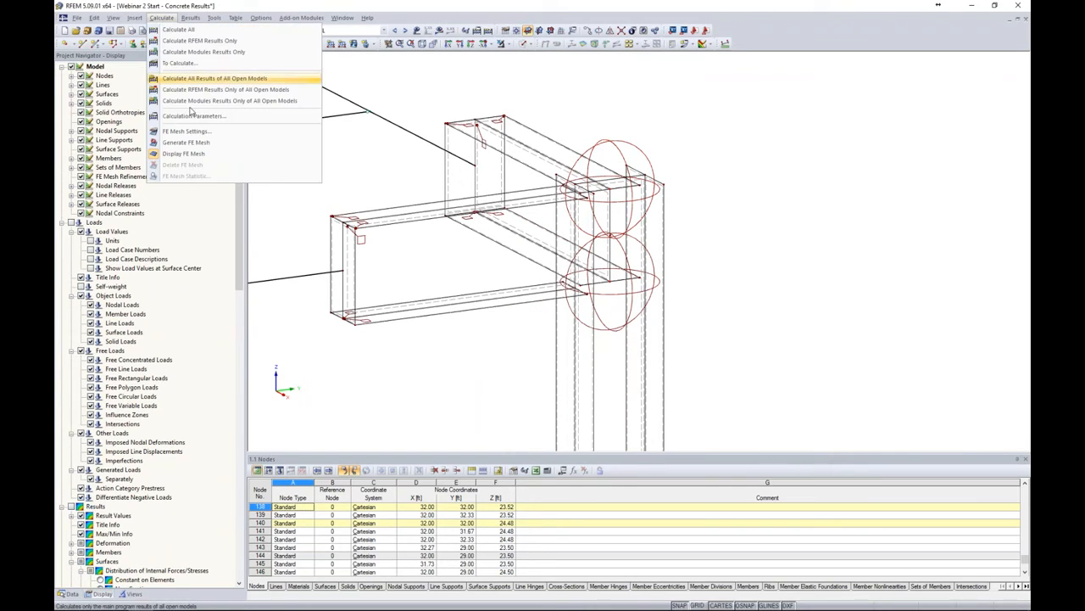
{"action": "left_click", "coordinate": [187, 142]}
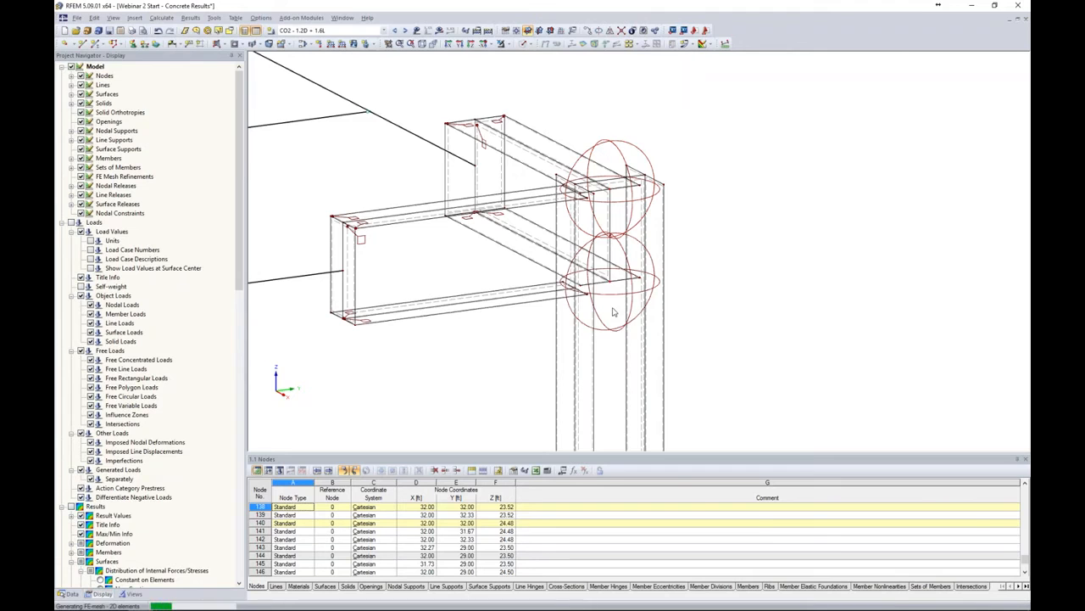
Inspect the refined mesh at the joint corner and hide the FE mesh refinement display
{"action": "scroll", "coordinate": [612, 310], "scroll_direction": "up", "scroll_amount": 2}
{"action": "scroll", "coordinate": [609, 290], "scroll_direction": "up", "scroll_amount": 4}
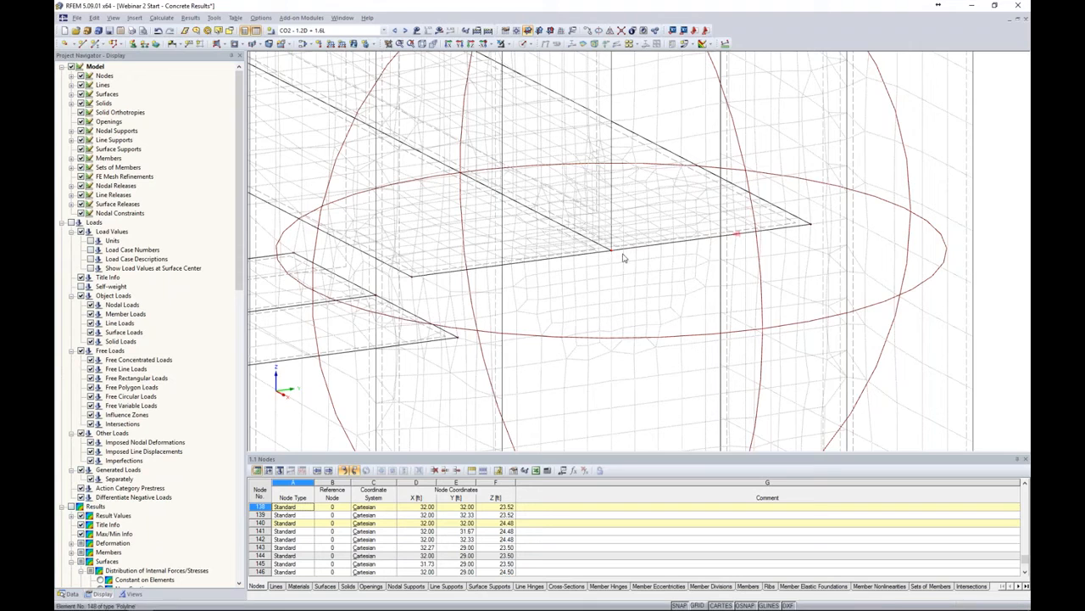
{"action": "scroll", "coordinate": [725, 296], "scroll_direction": "down", "scroll_amount": 1}
{"action": "scroll", "coordinate": [725, 297], "scroll_direction": "down", "scroll_amount": 5}
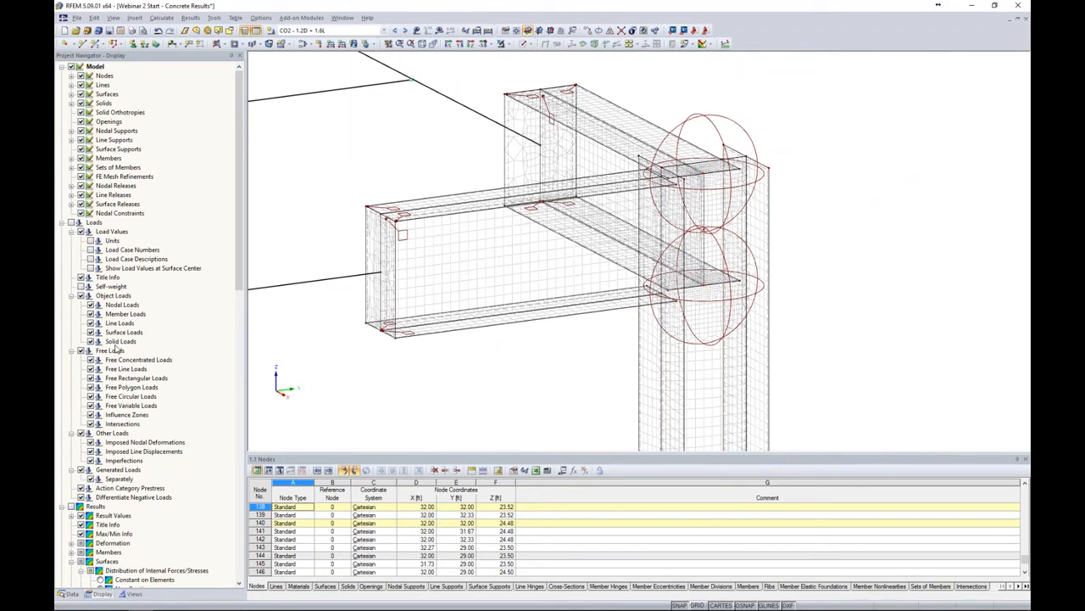
{"action": "left_click", "coordinate": [81, 184]}
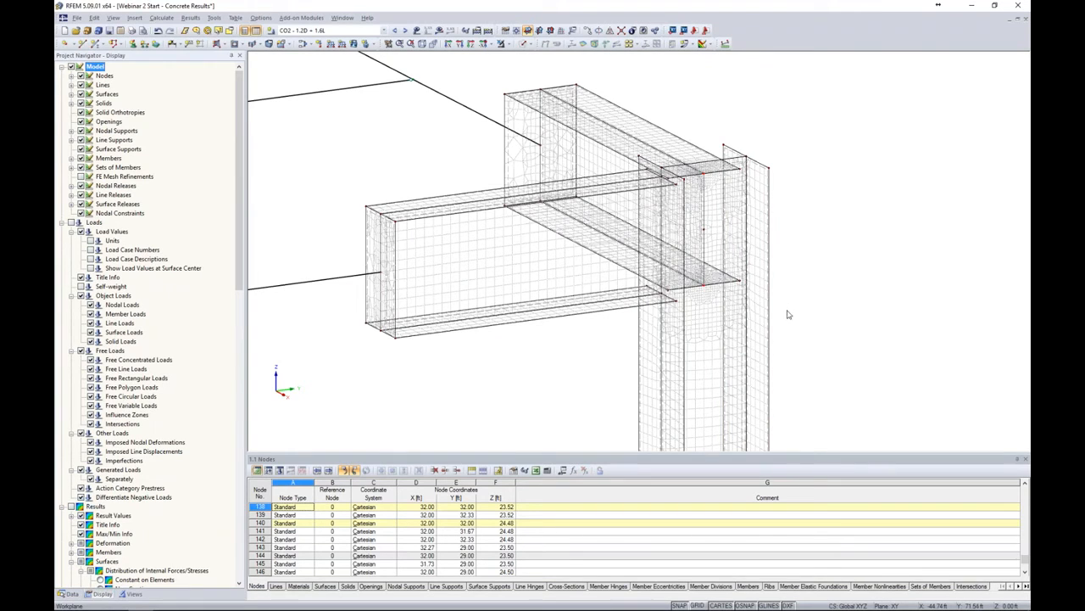
{"action": "middle_click_drag", "start_coordinate": [787, 281], "coordinate": [767, 250], "text": "ctrl"}
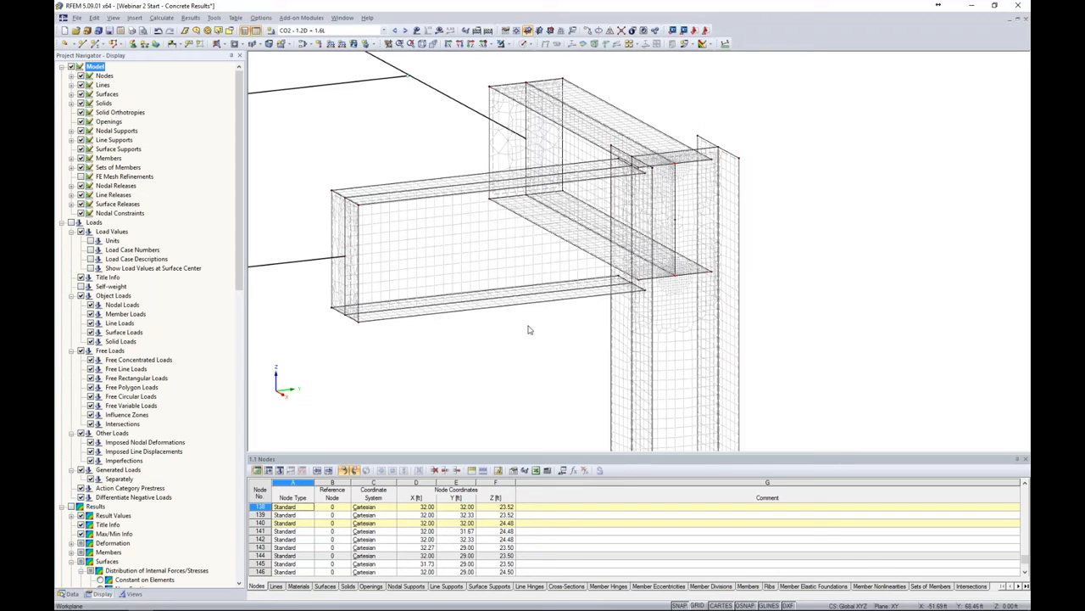
Start a new line release and define a new release type with rotational φx release and spring constant 40
{"action": "left_click", "coordinate": [71, 593]}
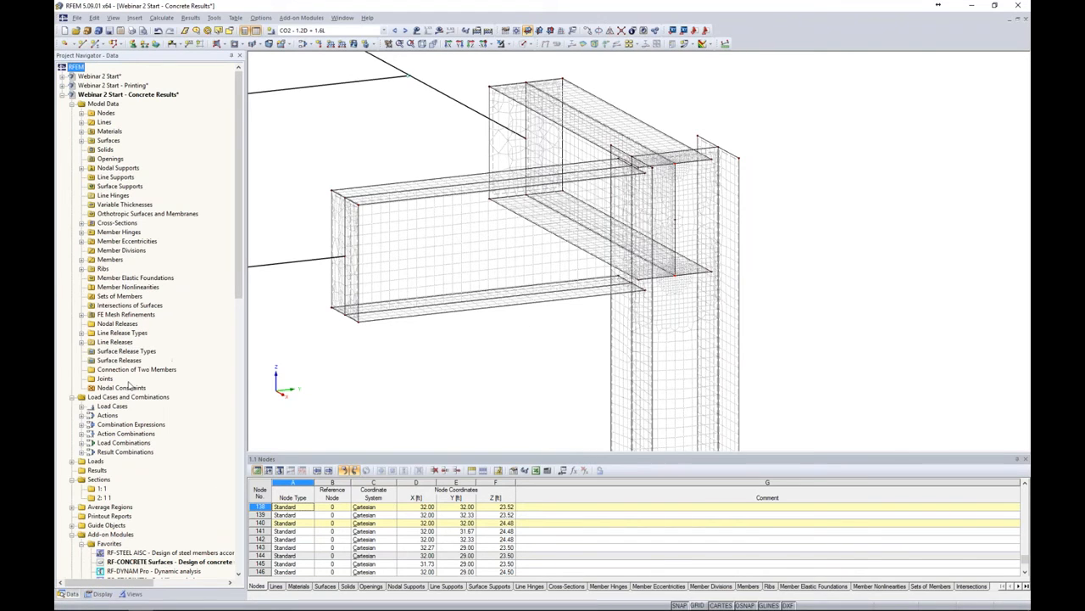
{"action": "right_click", "coordinate": [119, 342]}
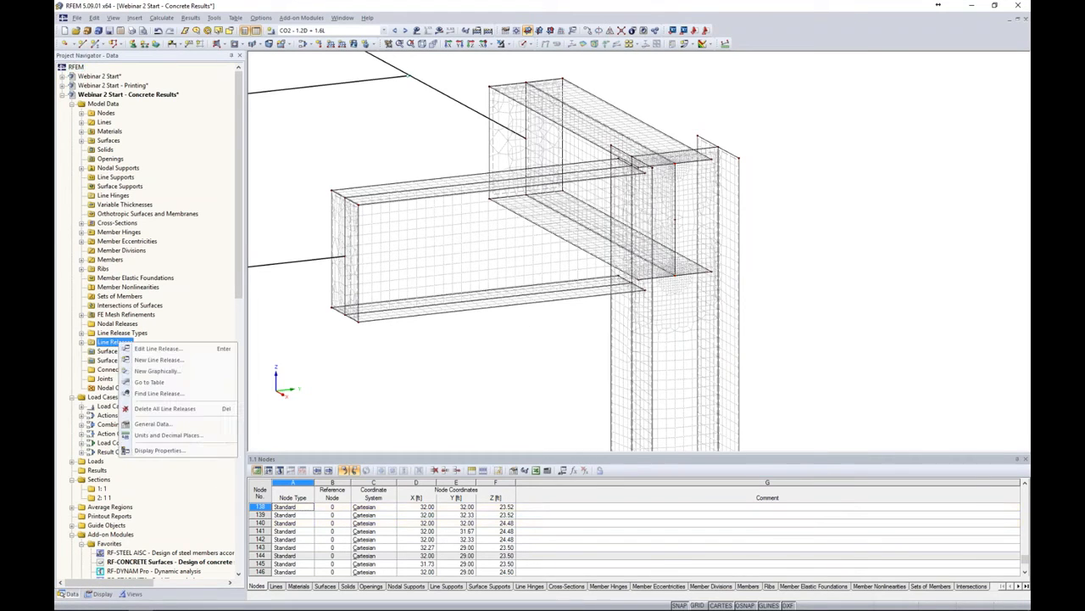
{"action": "left_click", "coordinate": [149, 371]}
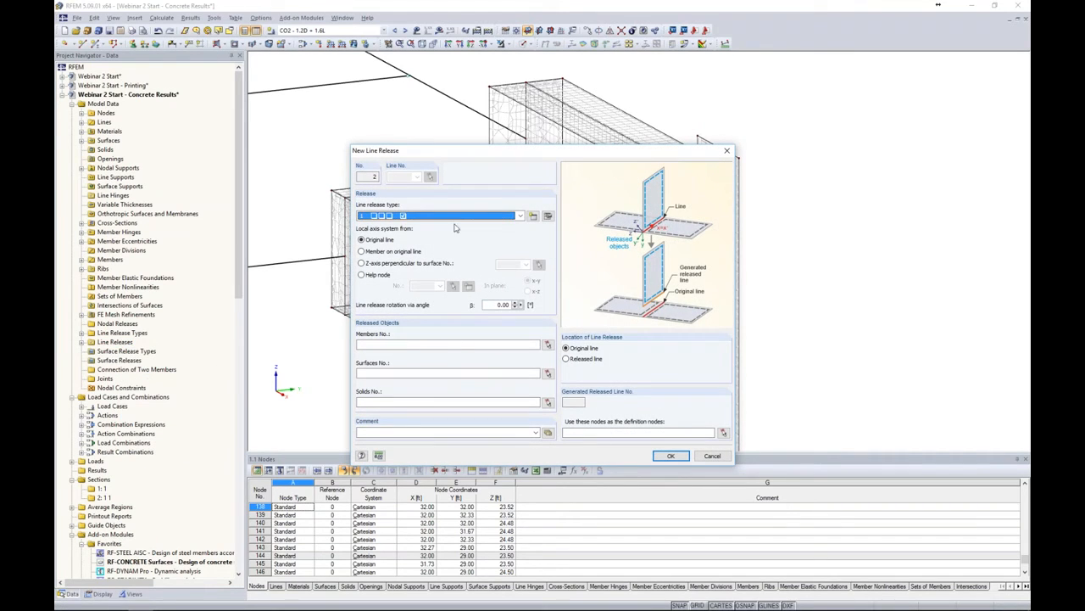
{"action": "left_click", "coordinate": [462, 217]}
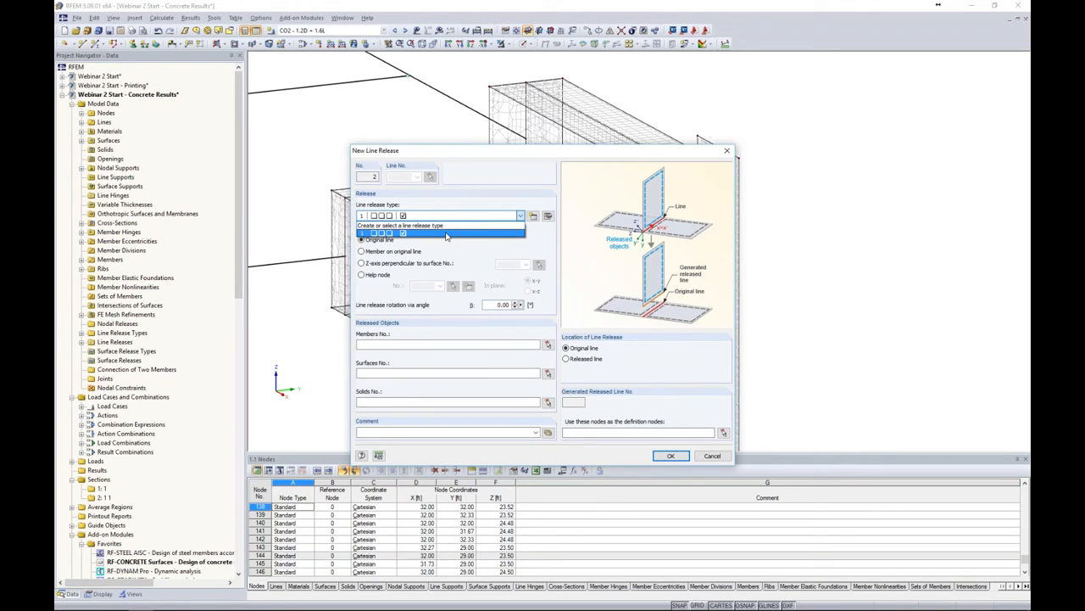
{"action": "left_click", "coordinate": [452, 248]}
{"action": "left_click", "coordinate": [532, 215]}
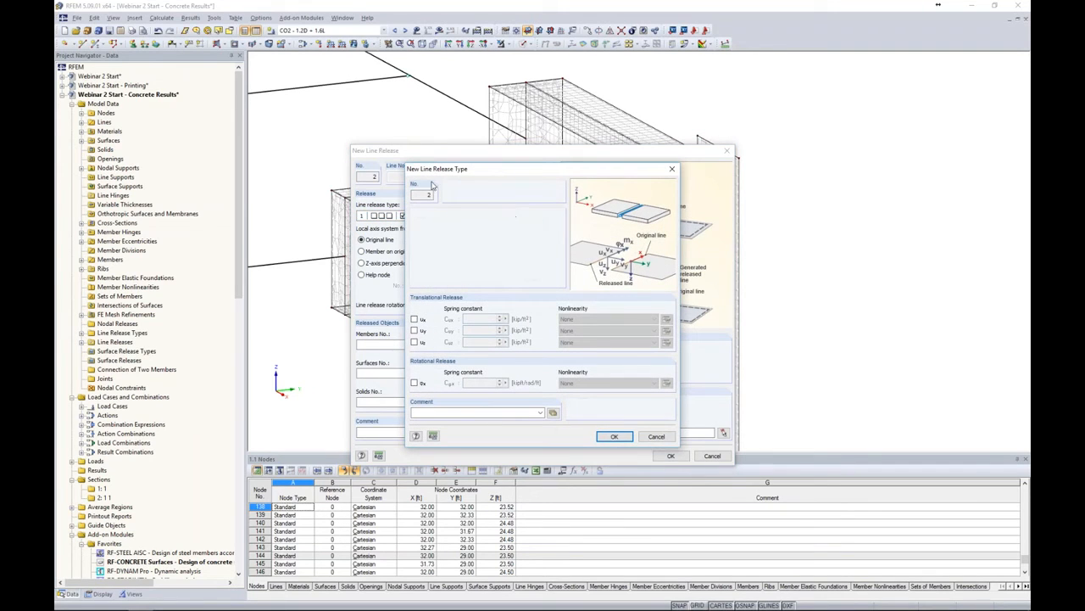
{"action": "left_click", "coordinate": [414, 383]}
{"action": "left_click", "coordinate": [484, 383]}
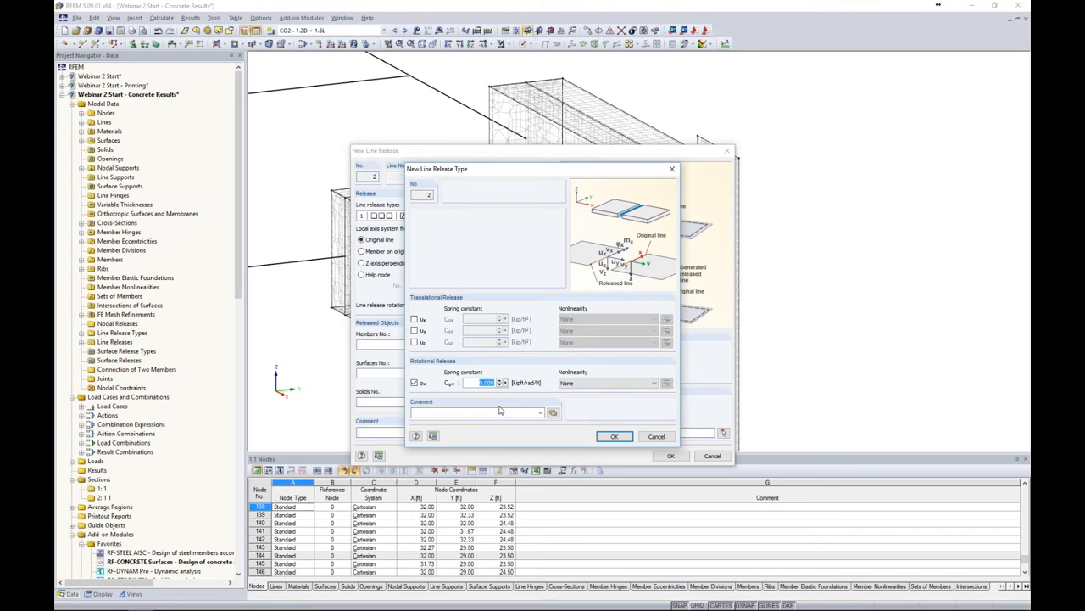
{"action": "type", "text": "40"}
{"action": "left_click", "coordinate": [609, 436]}
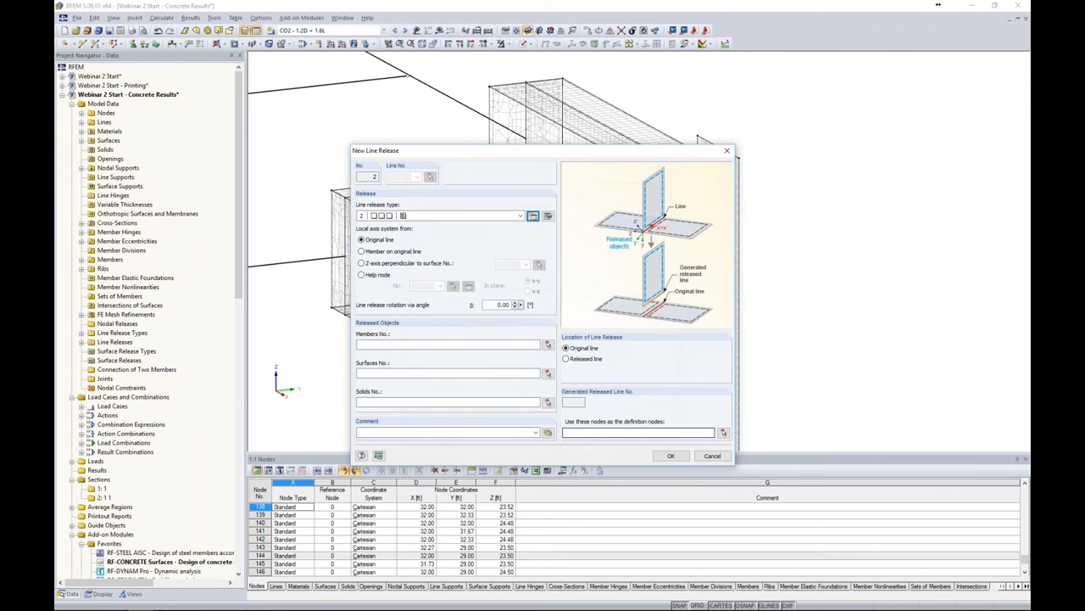
Pick surface 7 in the model as the released object and confirm the line release
{"action": "left_click", "coordinate": [548, 373]}
{"action": "scroll", "coordinate": [677, 201], "scroll_direction": "up", "scroll_amount": 3}
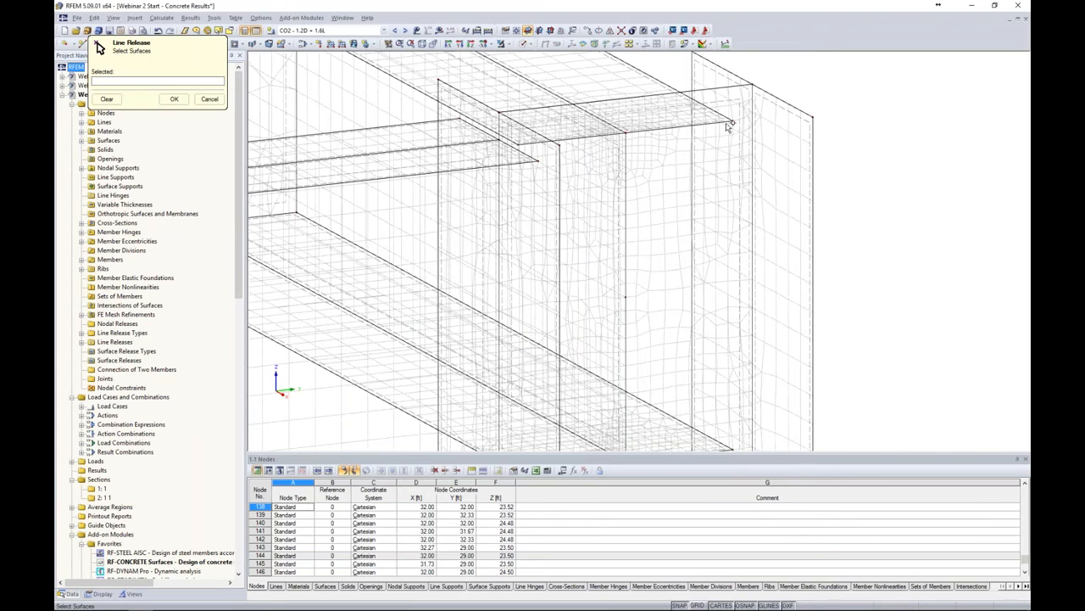
{"action": "left_click", "coordinate": [725, 102]}
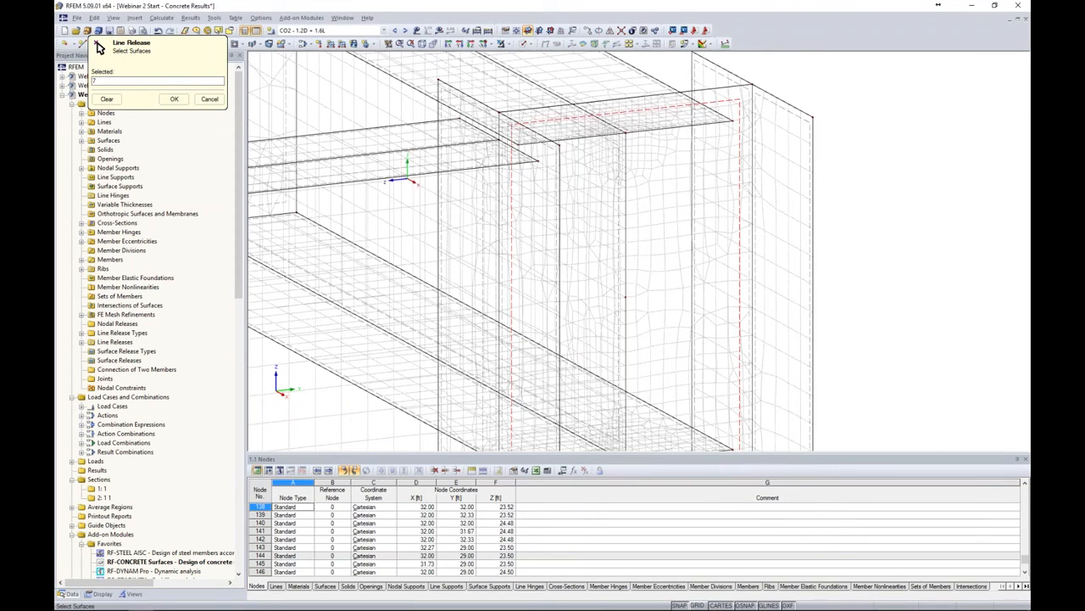
{"action": "left_click", "coordinate": [174, 99]}
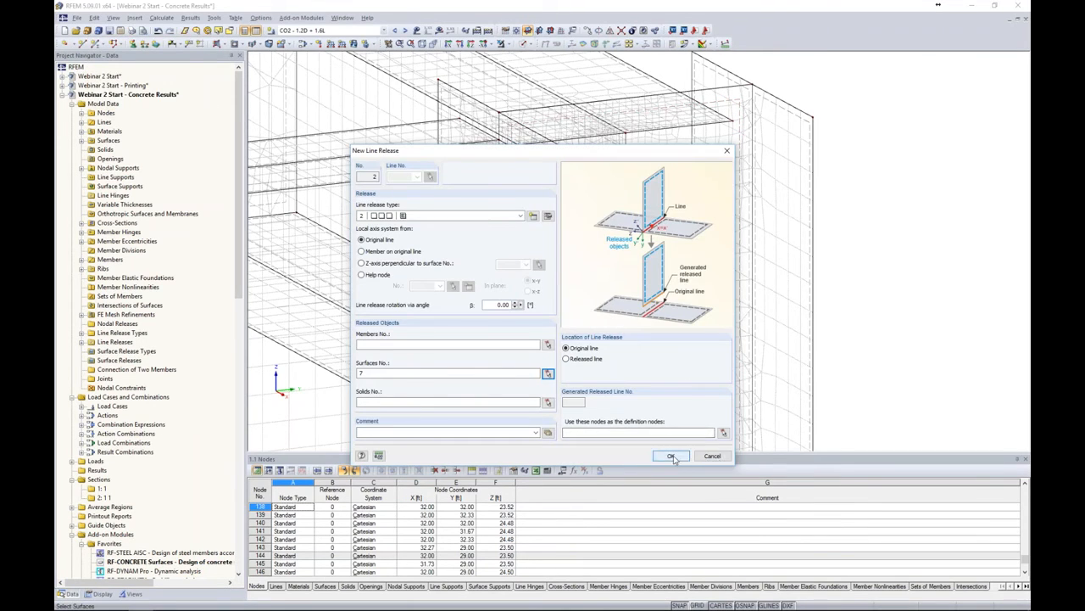
{"action": "left_click", "coordinate": [672, 456]}
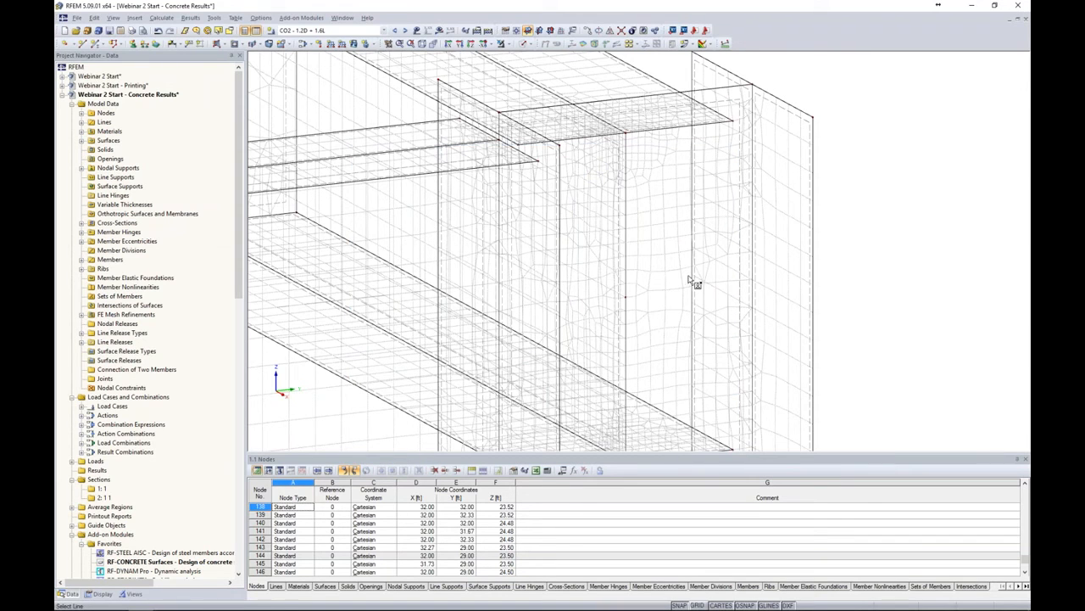
Assign the line release to the upper edge line where surface 7 meets the column
{"action": "left_click", "coordinate": [594, 138]}
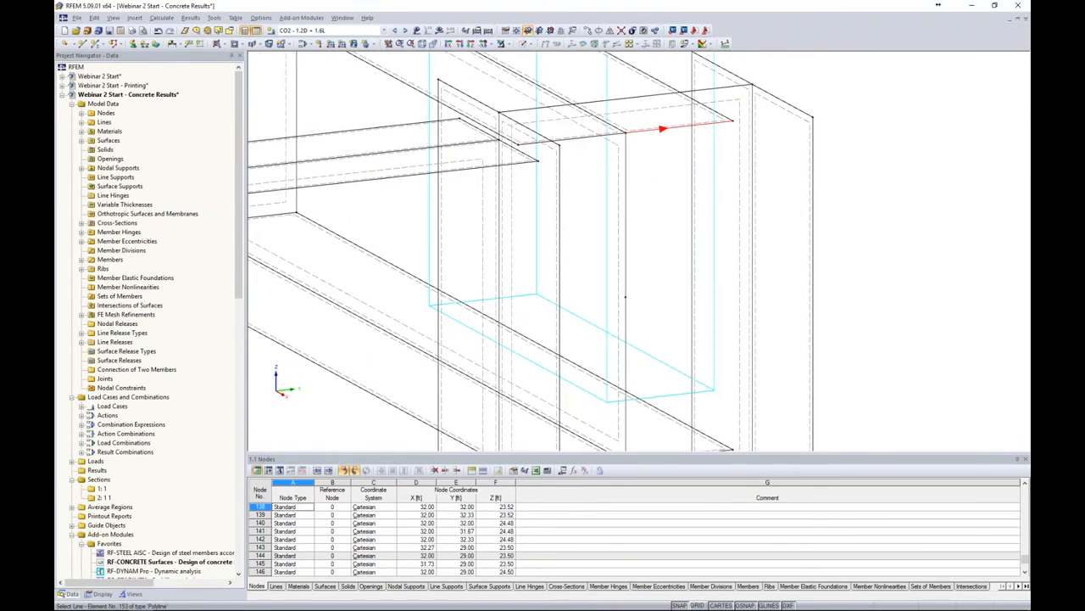
{"action": "scroll", "coordinate": [644, 226], "scroll_direction": "down", "scroll_amount": 3}
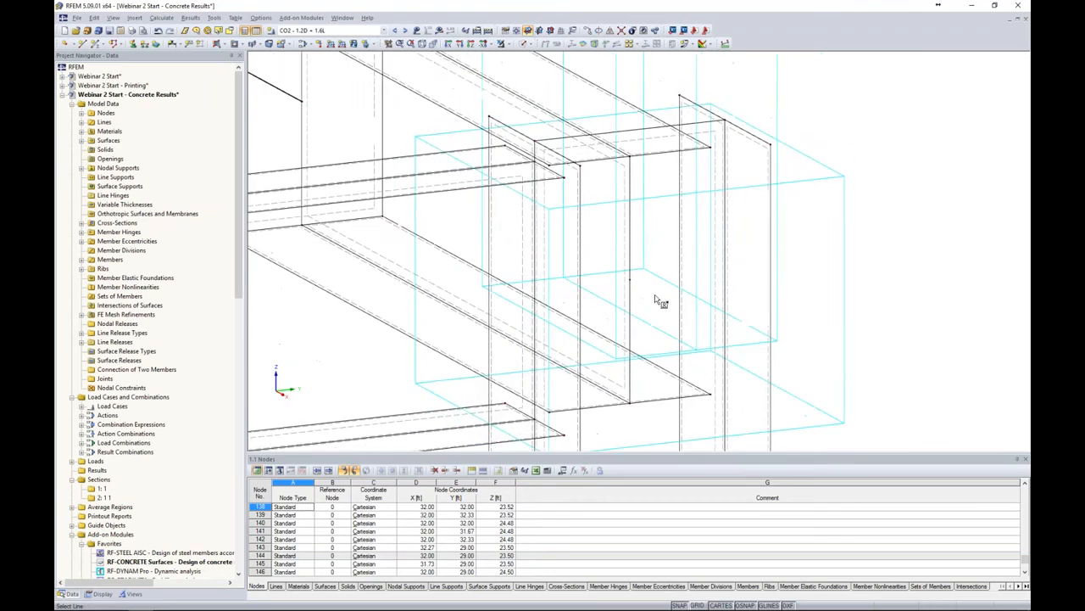
{"action": "middle_click_drag", "start_coordinate": [654, 295], "coordinate": [671, 220]}
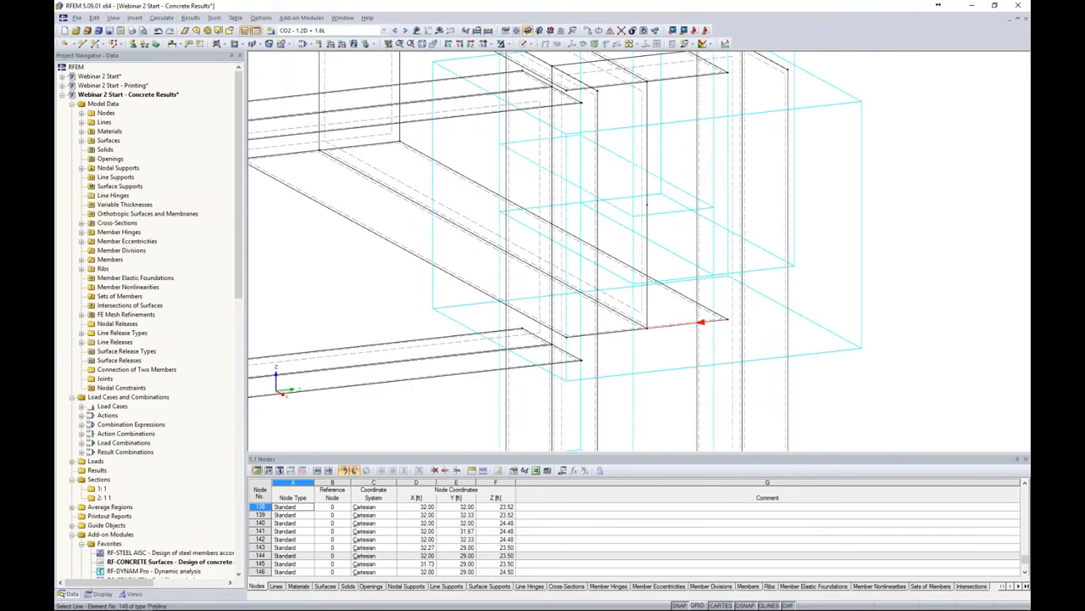
{"action": "scroll", "coordinate": [773, 305], "scroll_direction": "up", "scroll_amount": 2}
{"action": "scroll", "coordinate": [772, 305], "scroll_direction": "down", "scroll_amount": 2}
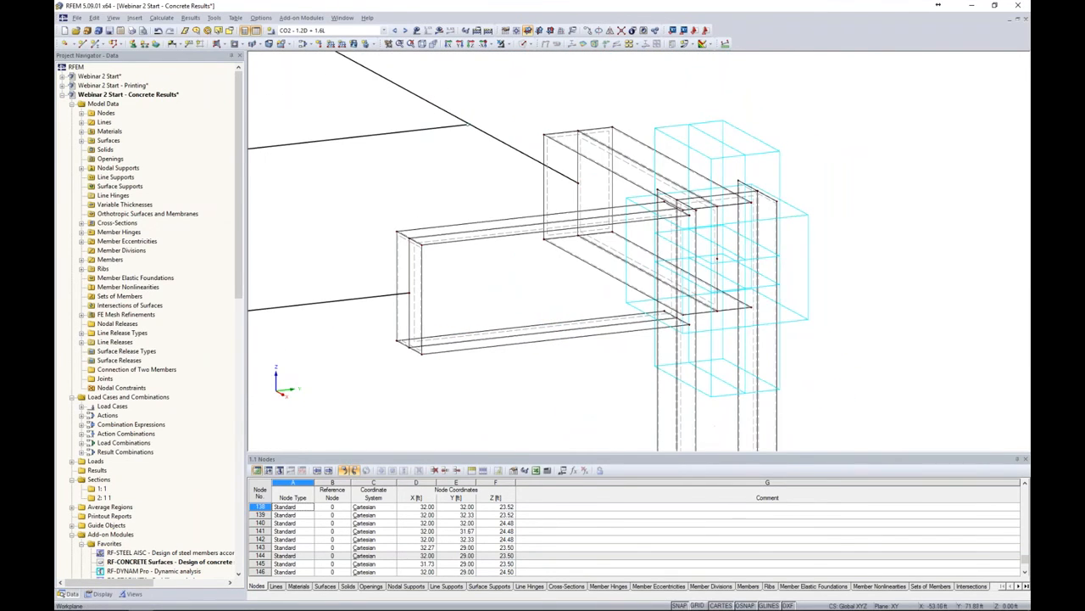
Hide the line release display in the model graphic
{"action": "middle_click_drag", "start_coordinate": [843, 297], "coordinate": [902, 292], "text": "ctrl"}
{"action": "middle_click_drag", "start_coordinate": [797, 180], "coordinate": [787, 271]}
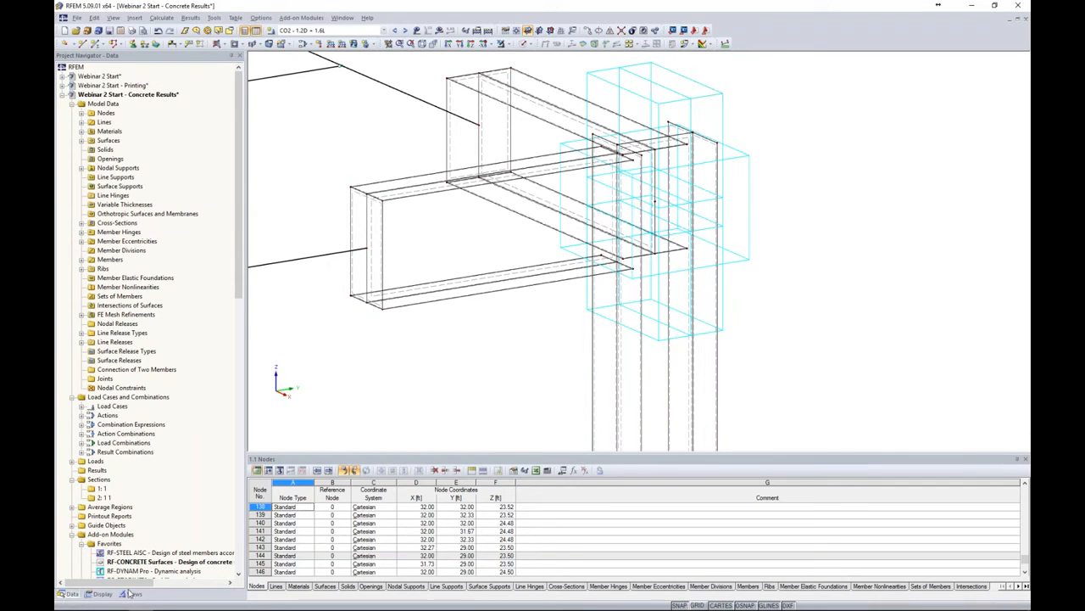
{"action": "left_click", "coordinate": [101, 594]}
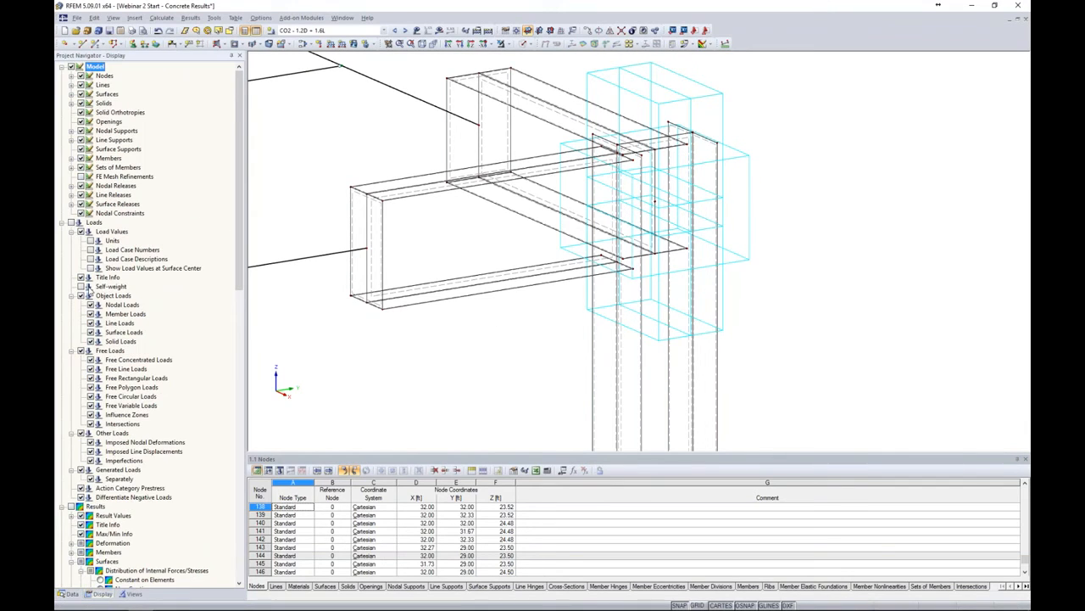
{"action": "left_click", "coordinate": [82, 194]}
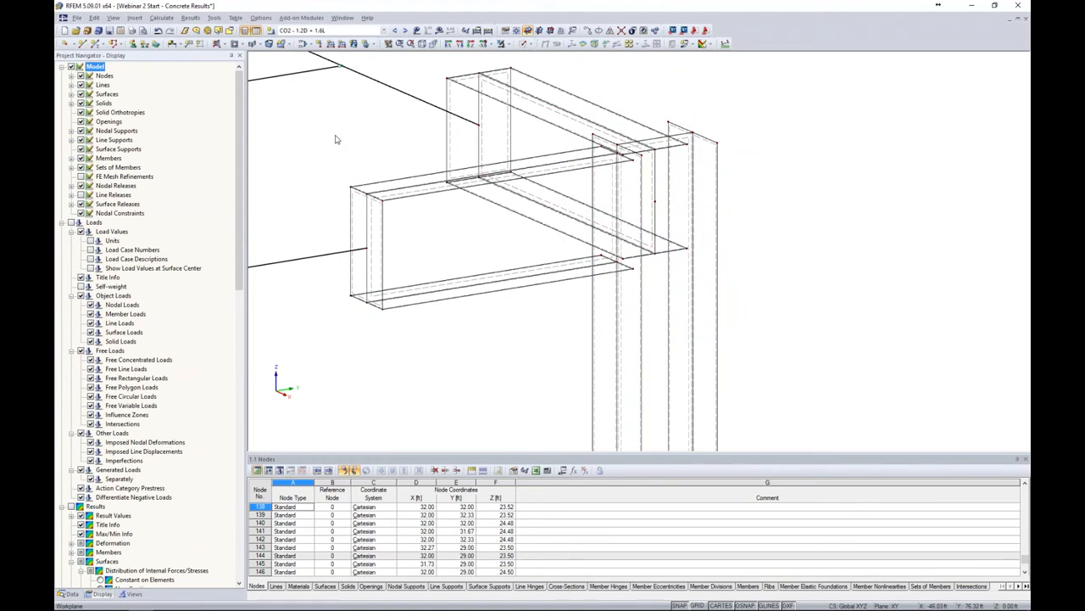
Switch the displayed load case to LC1 - Dead
{"action": "scroll", "coordinate": [336, 139], "scroll_direction": "down", "scroll_amount": 2}
{"action": "middle_click_drag", "start_coordinate": [336, 144], "coordinate": [468, 147]}
{"action": "scroll", "coordinate": [471, 147], "scroll_direction": "down", "scroll_amount": 1}
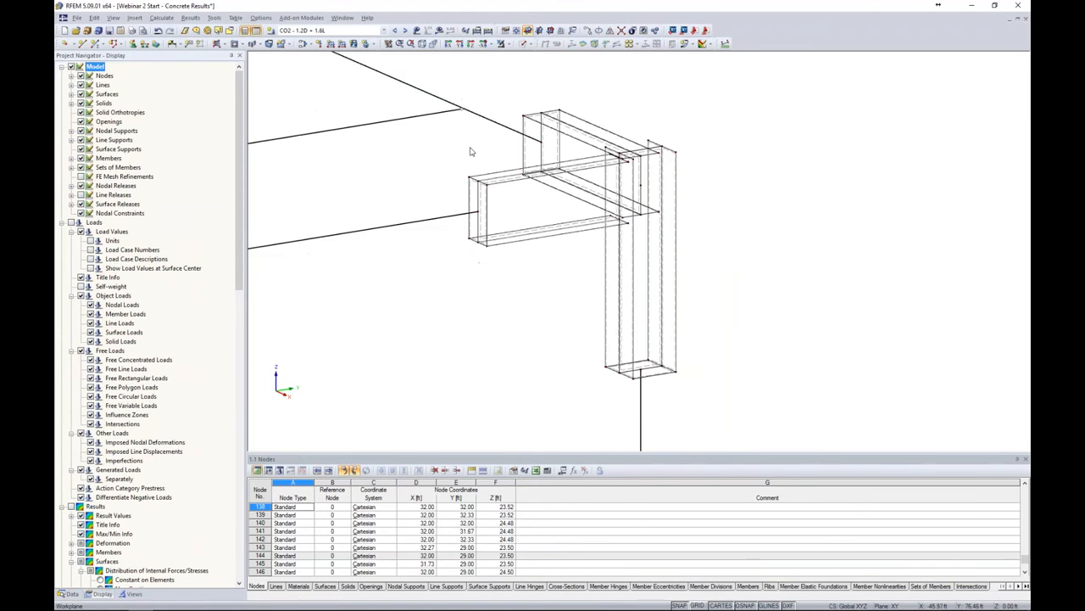
{"action": "scroll", "coordinate": [632, 173], "scroll_direction": "down", "scroll_amount": 3}
{"action": "middle_click_drag", "start_coordinate": [555, 175], "coordinate": [620, 194]}
{"action": "scroll", "coordinate": [621, 194], "scroll_direction": "down", "scroll_amount": 2}
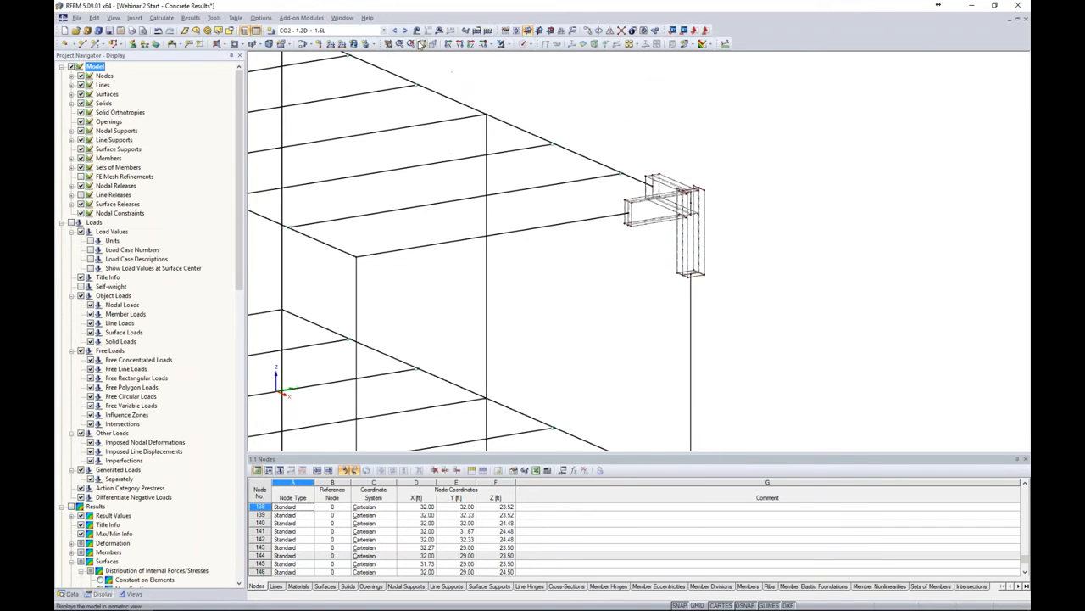
{"action": "left_click", "coordinate": [383, 30]}
{"action": "left_click", "coordinate": [376, 41]}
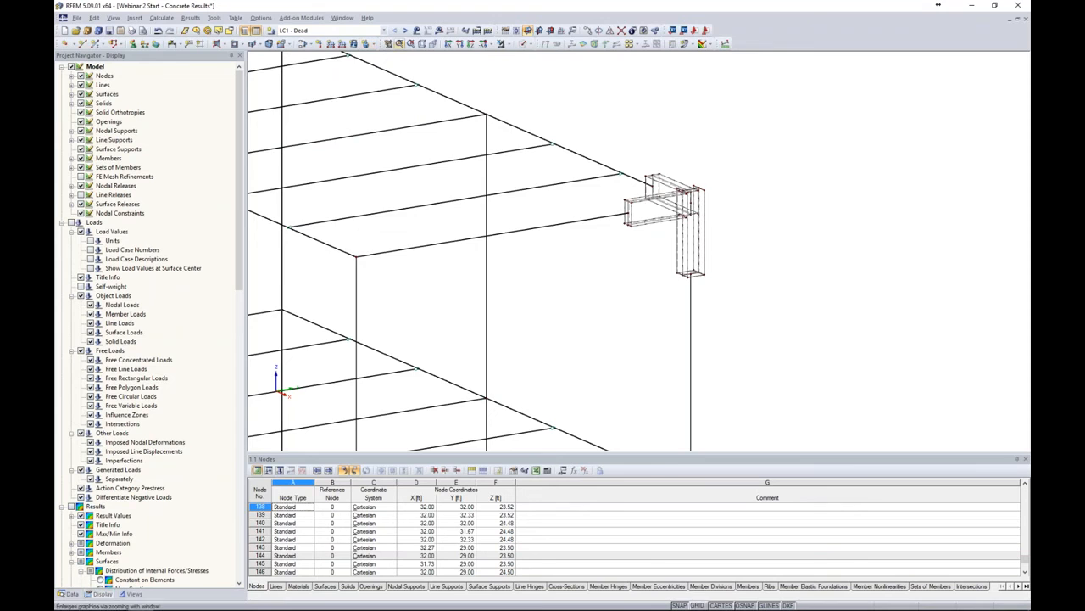
Create a uniform line load of -1.5 kip/ft in global ZL direction in LC1 on the joint beam's upper edge line
{"action": "scroll", "coordinate": [657, 140], "scroll_direction": "down", "scroll_amount": 2}
{"action": "middle_click_drag", "start_coordinate": [702, 165], "coordinate": [700, 153], "text": "ctrl"}
{"action": "mouse_move", "coordinate": [638, 80]}
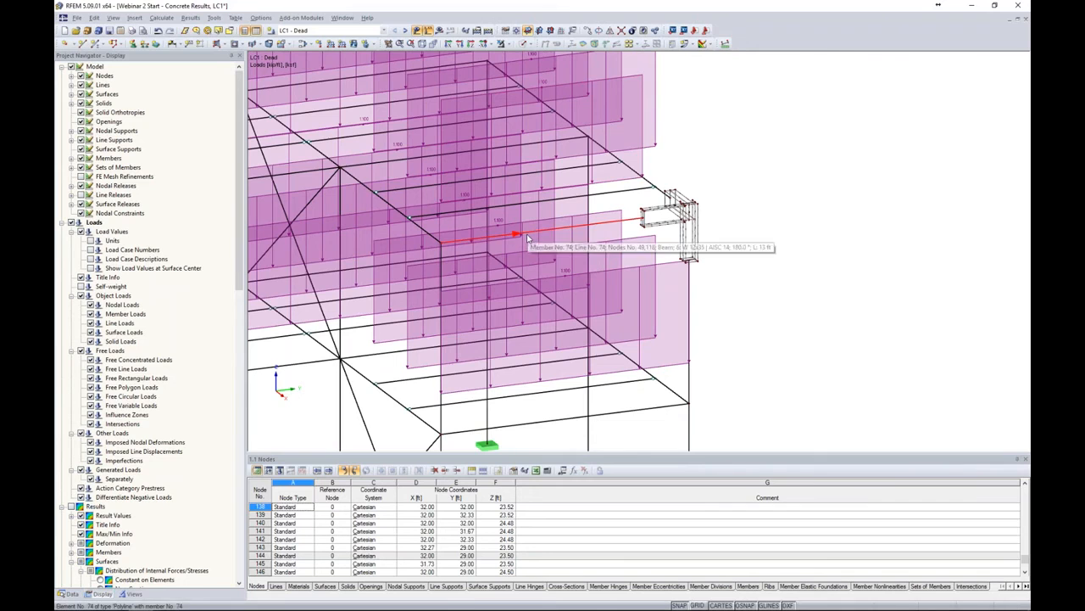
{"action": "scroll", "coordinate": [669, 243], "scroll_direction": "down", "scroll_amount": 5}
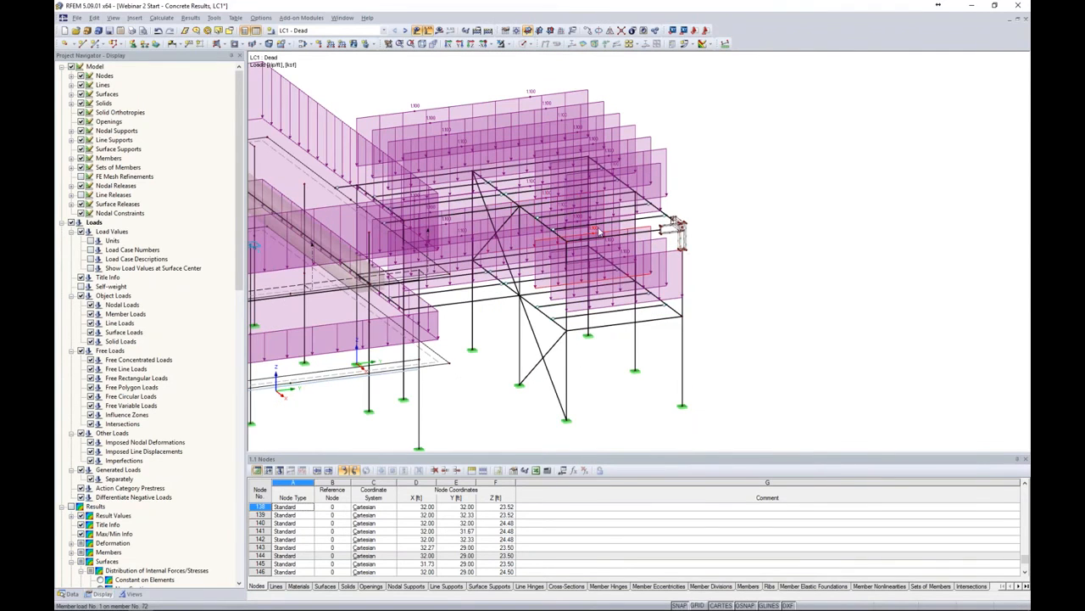
{"action": "scroll", "coordinate": [642, 229], "scroll_direction": "up", "scroll_amount": 5}
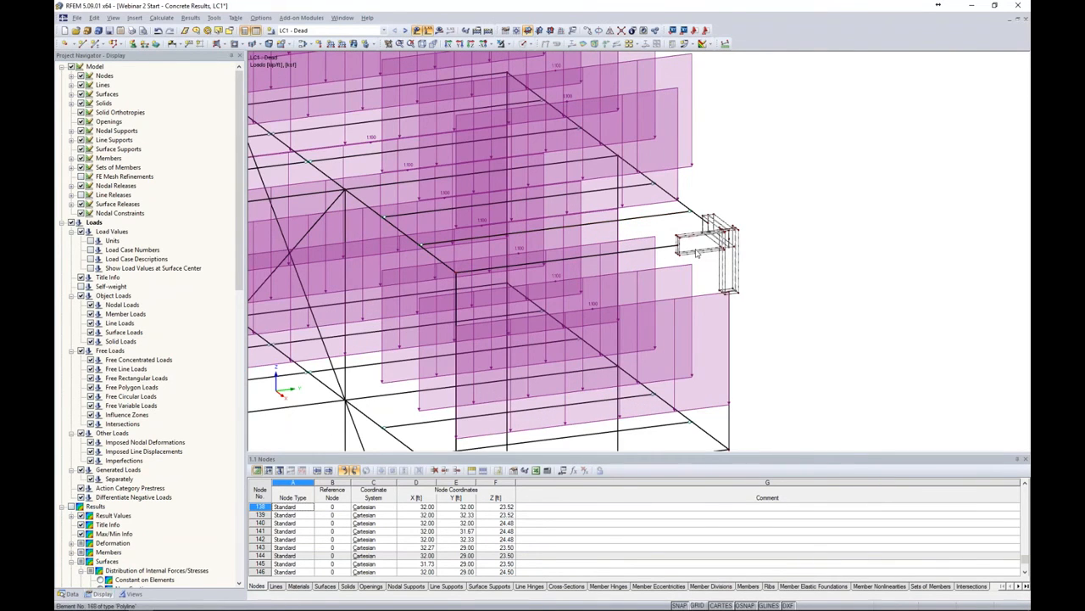
{"action": "scroll", "coordinate": [695, 250], "scroll_direction": "up", "scroll_amount": 3}
{"action": "scroll", "coordinate": [694, 245], "scroll_direction": "down", "scroll_amount": 2}
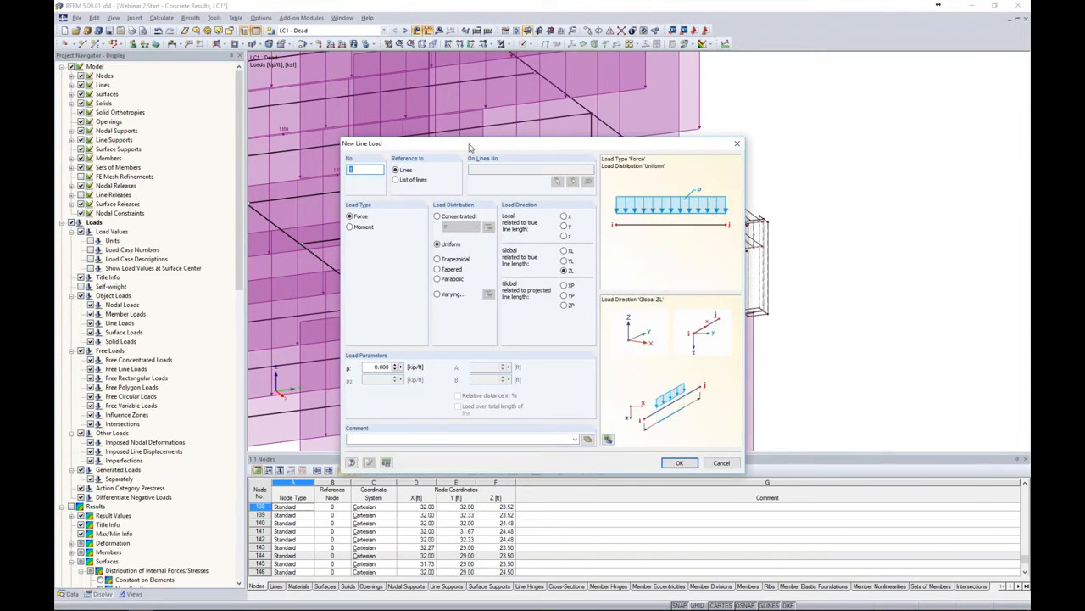
{"action": "left_click_drag", "start_coordinate": [471, 147], "coordinate": [388, 123]}
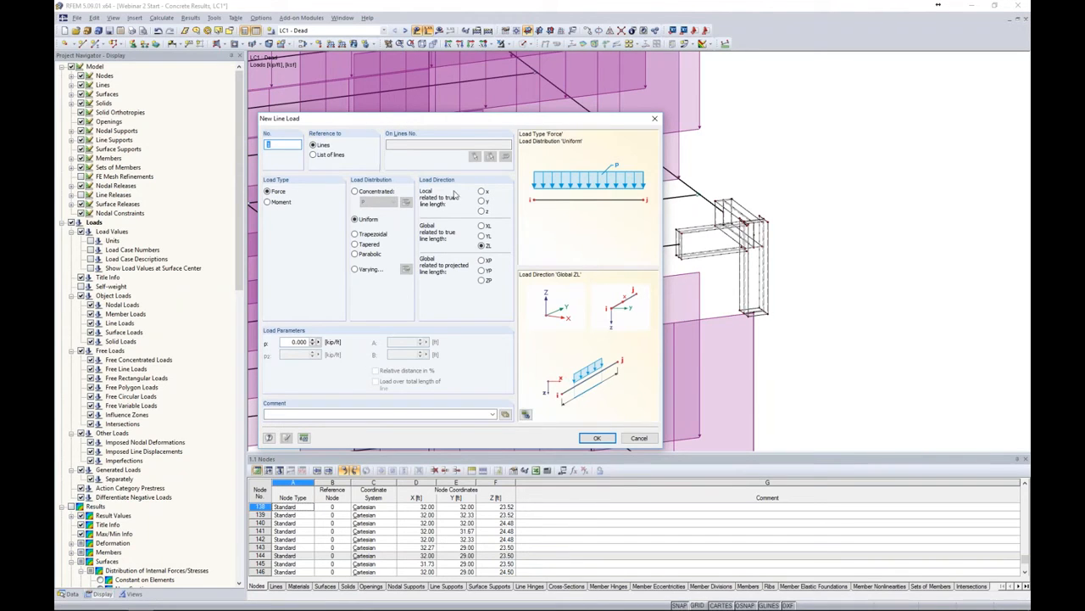
{"action": "left_click", "coordinate": [289, 341]}
{"action": "key", "text": "BackSpace"}
{"action": "type", "text": "-1.5"}
{"action": "left_click", "coordinate": [597, 437]}
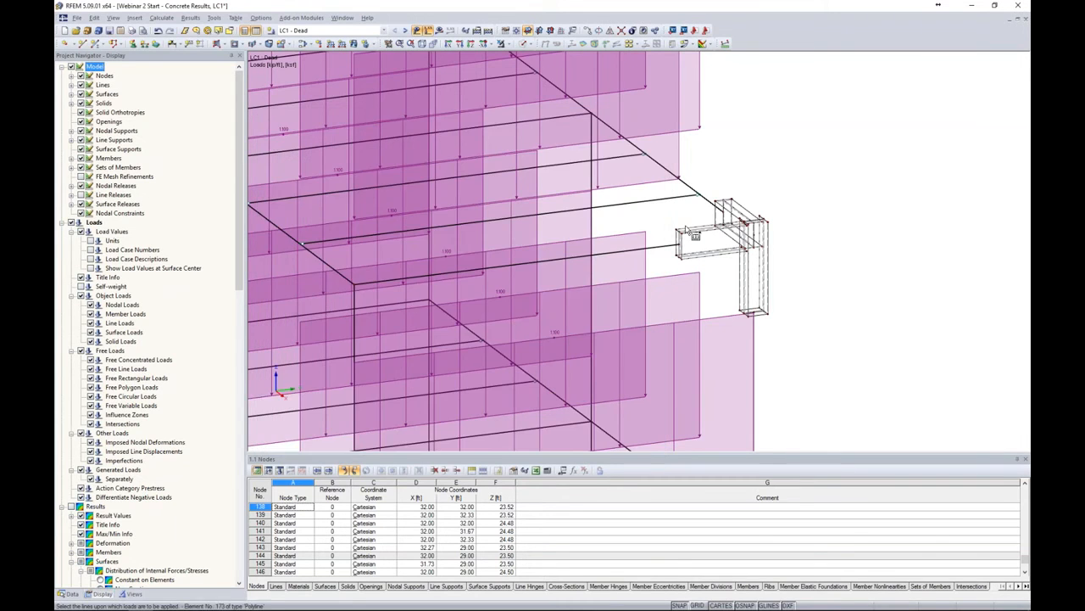
{"action": "scroll", "coordinate": [702, 229], "scroll_direction": "up", "scroll_amount": 5}
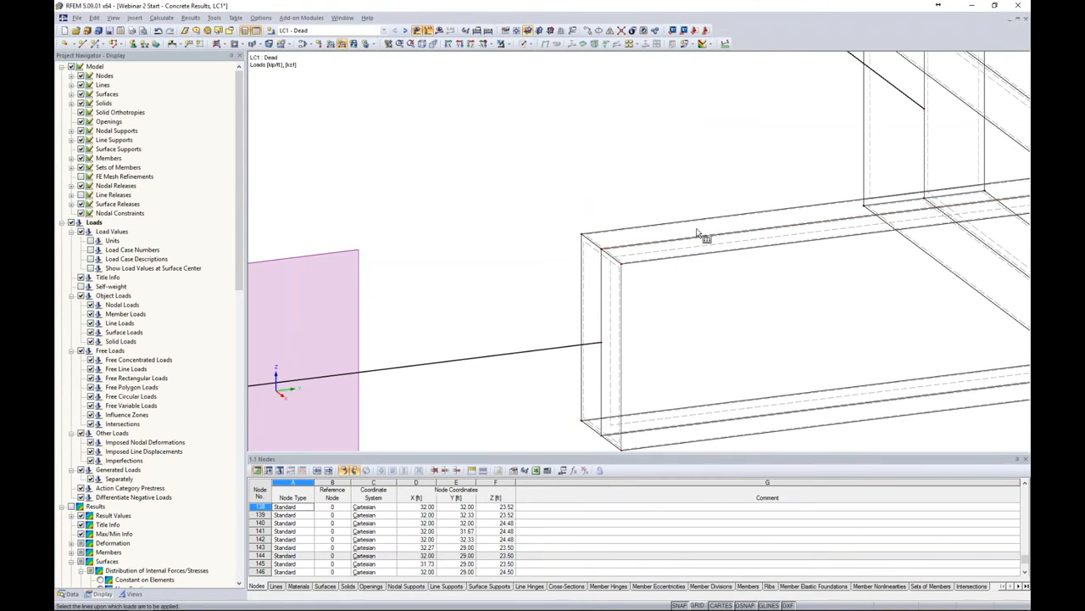
{"action": "scroll", "coordinate": [698, 233], "scroll_direction": "down", "scroll_amount": 5}
{"action": "scroll", "coordinate": [702, 236], "scroll_direction": "down", "scroll_amount": 5}
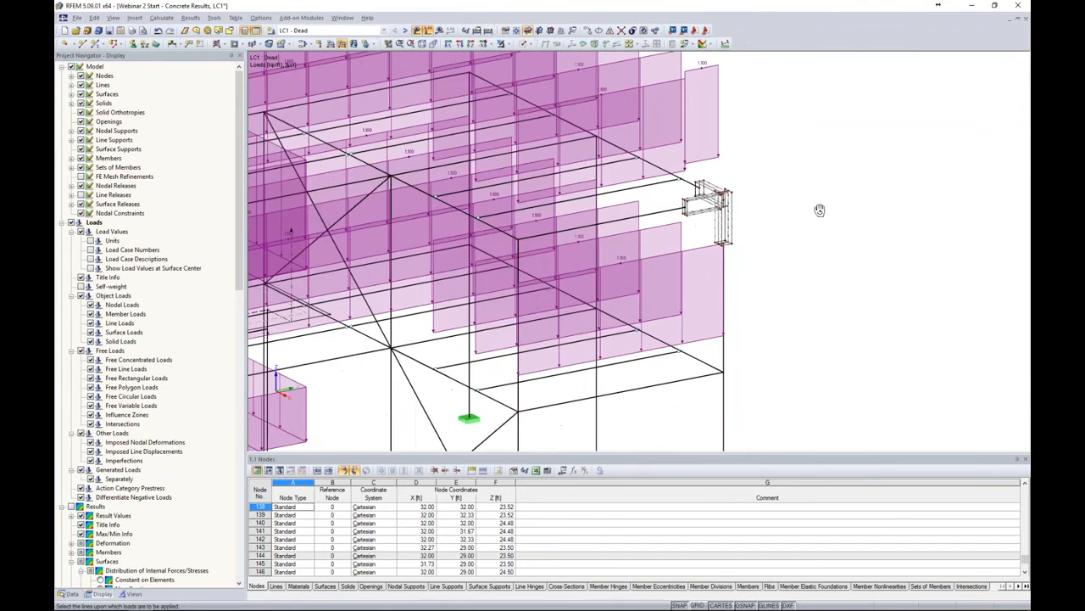
{"action": "middle_click_drag", "start_coordinate": [724, 219], "coordinate": [768, 306]}
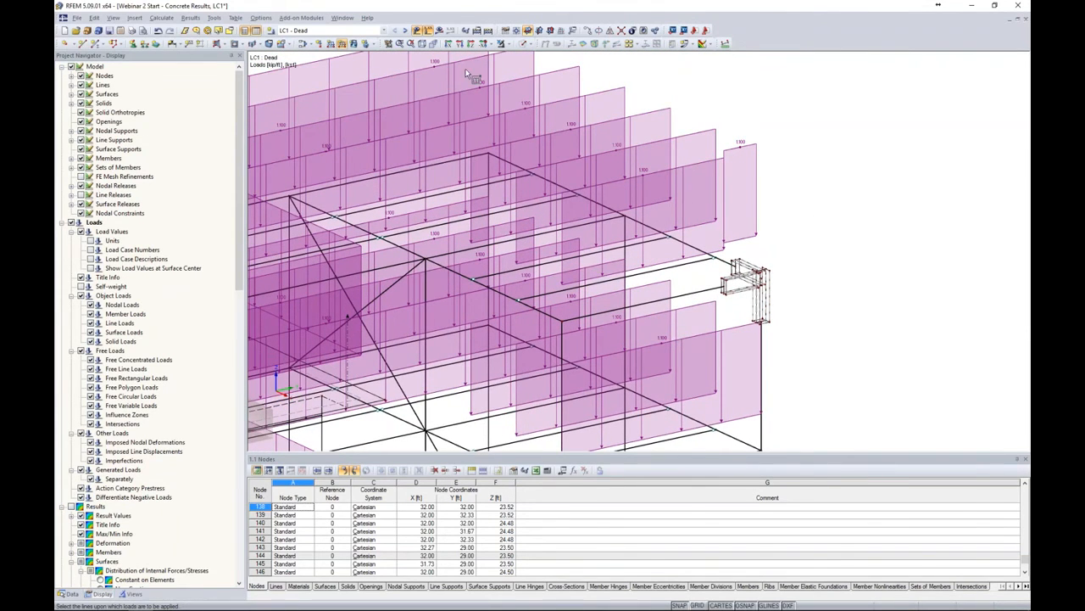
Switch to LC2 - Live and add a uniform line load on the joint beam's upper edge line
{"action": "left_click", "coordinate": [404, 31]}
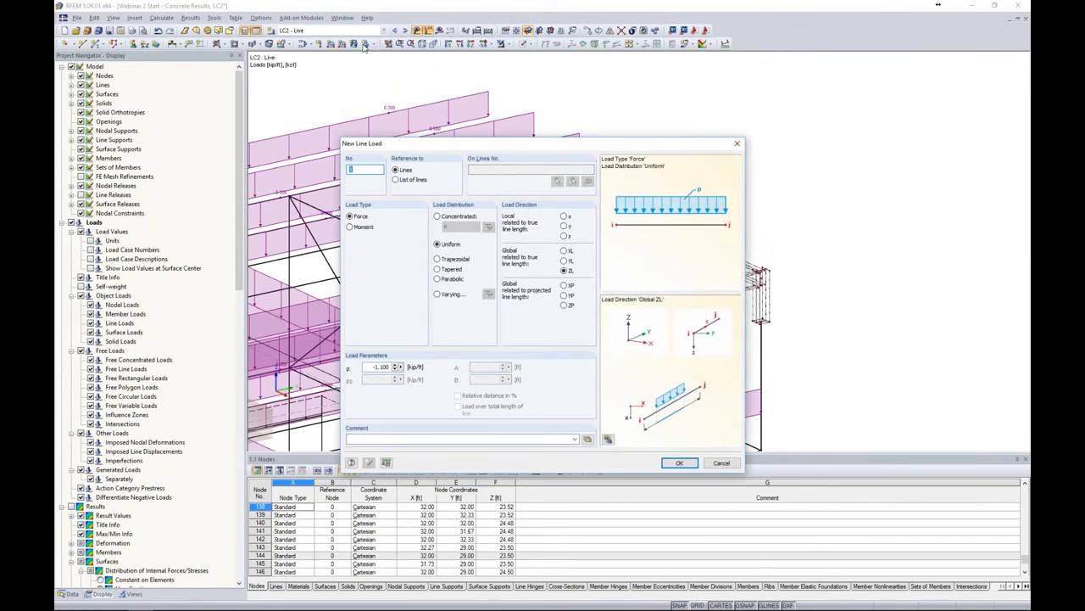
{"action": "double_click", "coordinate": [370, 366]}
{"action": "type", "text": "-0"}
{"action": "left_click", "coordinate": [680, 462]}
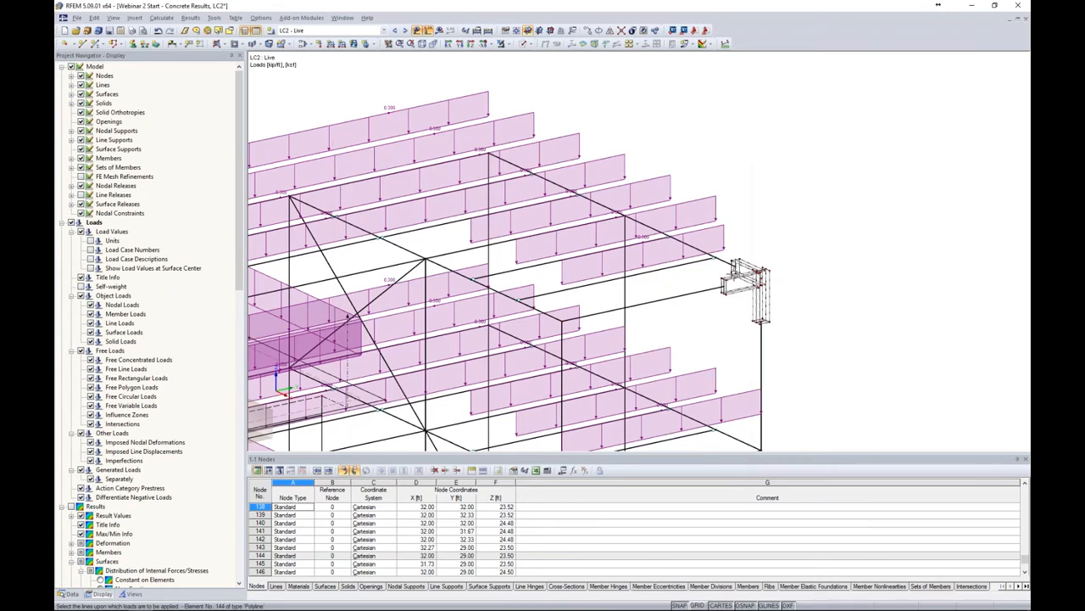
{"action": "scroll", "coordinate": [736, 277], "scroll_direction": "up", "scroll_amount": 2}
{"action": "scroll", "coordinate": [736, 276], "scroll_direction": "up", "scroll_amount": 3}
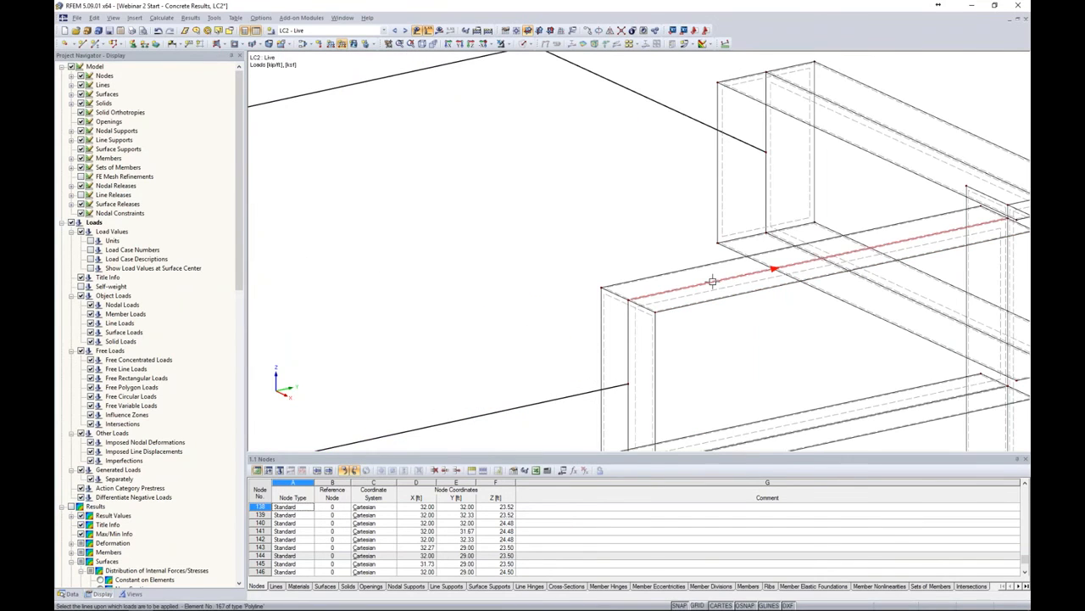
{"action": "scroll", "coordinate": [704, 285], "scroll_direction": "down", "scroll_amount": 5}
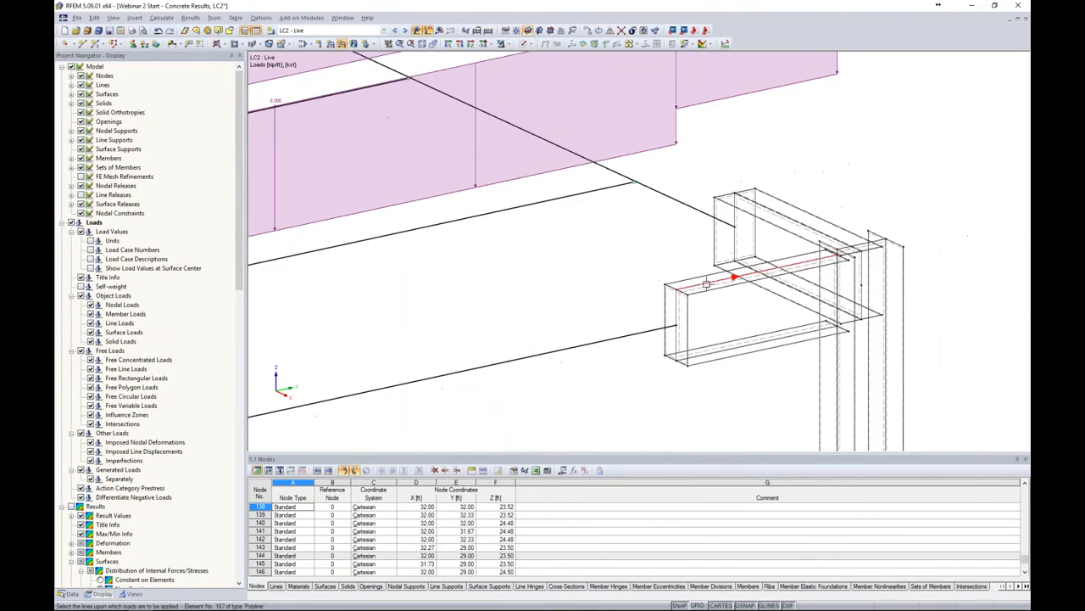
{"action": "scroll", "coordinate": [704, 284], "scroll_direction": "down", "scroll_amount": 1}
{"action": "scroll", "coordinate": [814, 245], "scroll_direction": "down", "scroll_amount": 2}
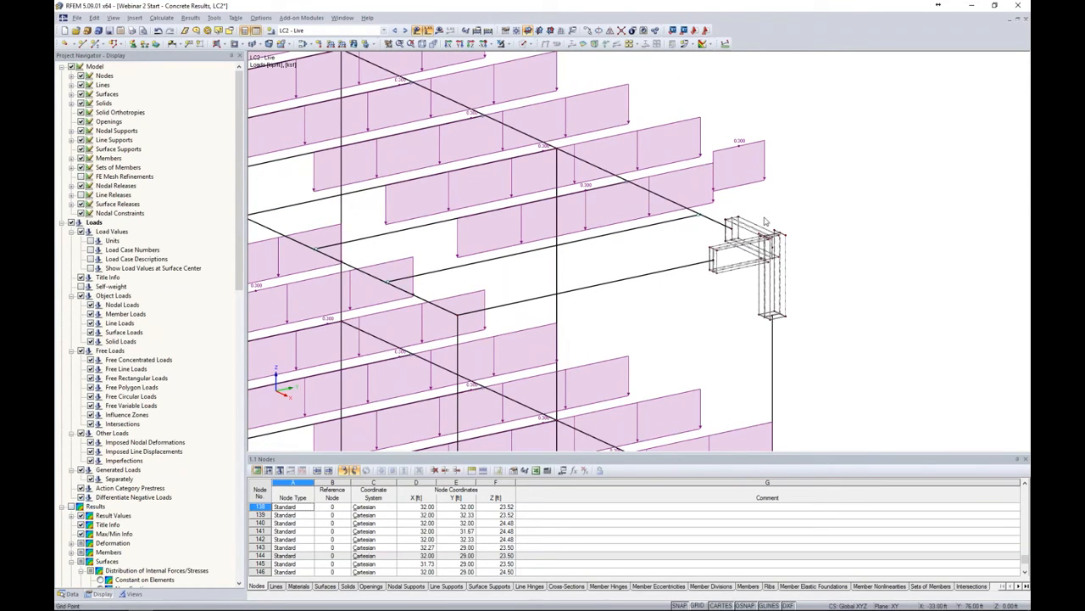
Select load combination CO2 - 1.2D + 1.6L and start its calculation
{"action": "left_click", "coordinate": [331, 31]}
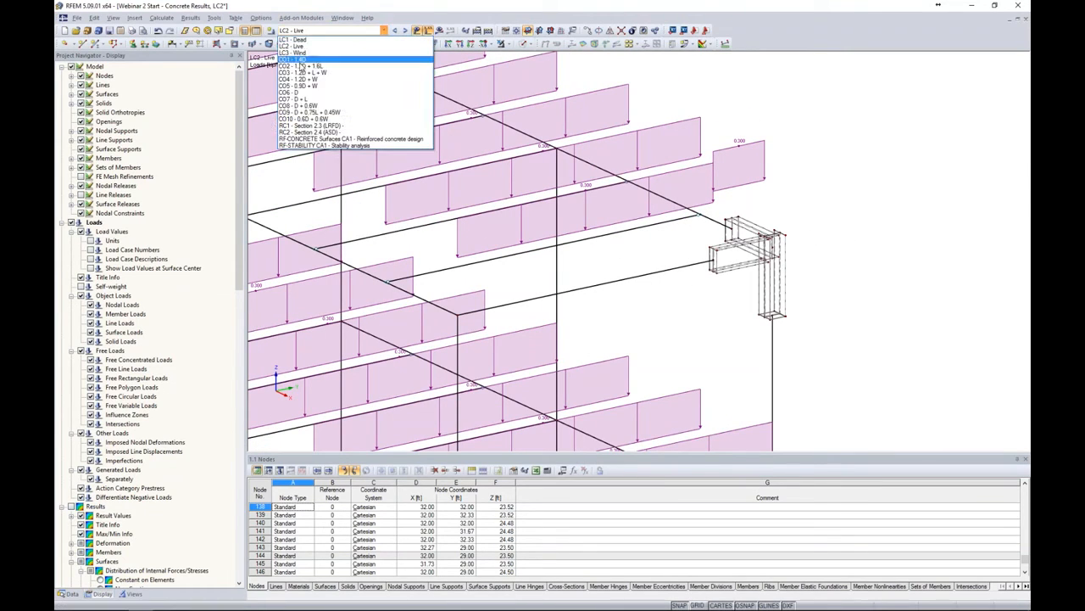
{"action": "left_click", "coordinate": [301, 68]}
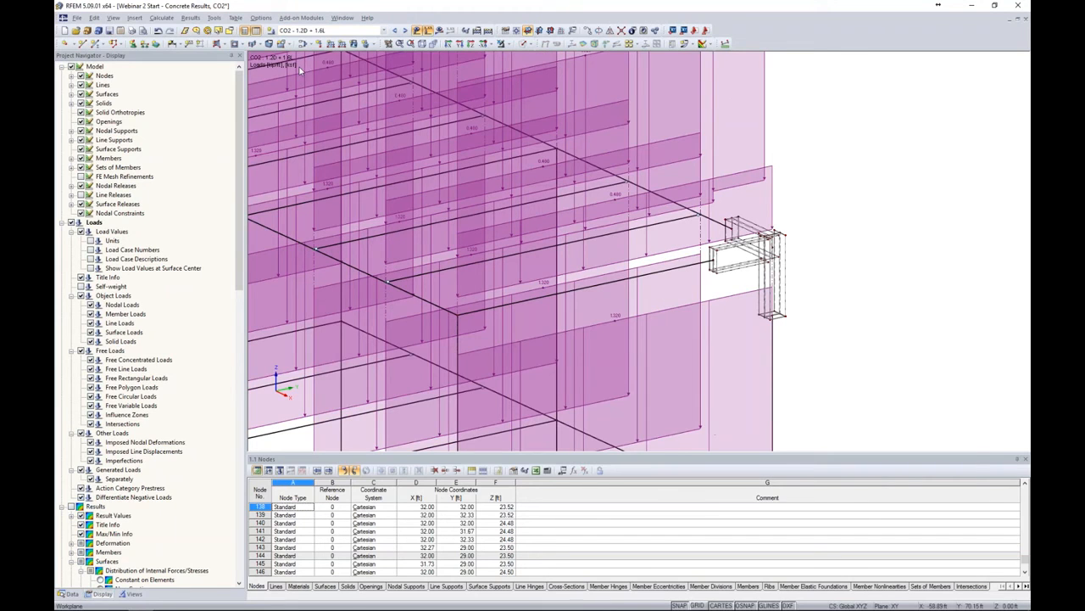
{"action": "left_click", "coordinate": [438, 30]}
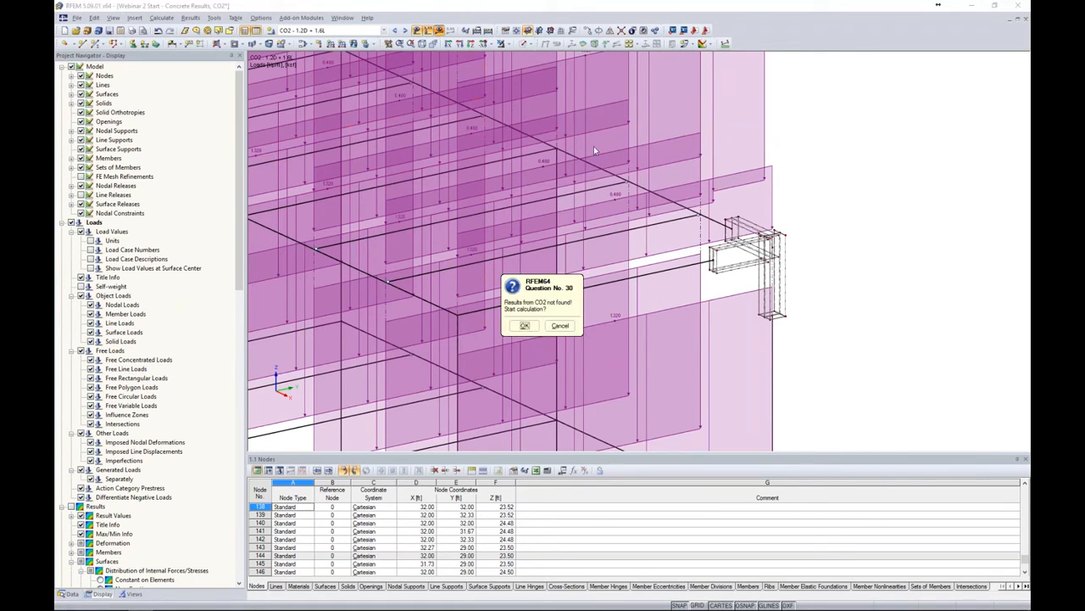
{"action": "left_click", "coordinate": [531, 327]}
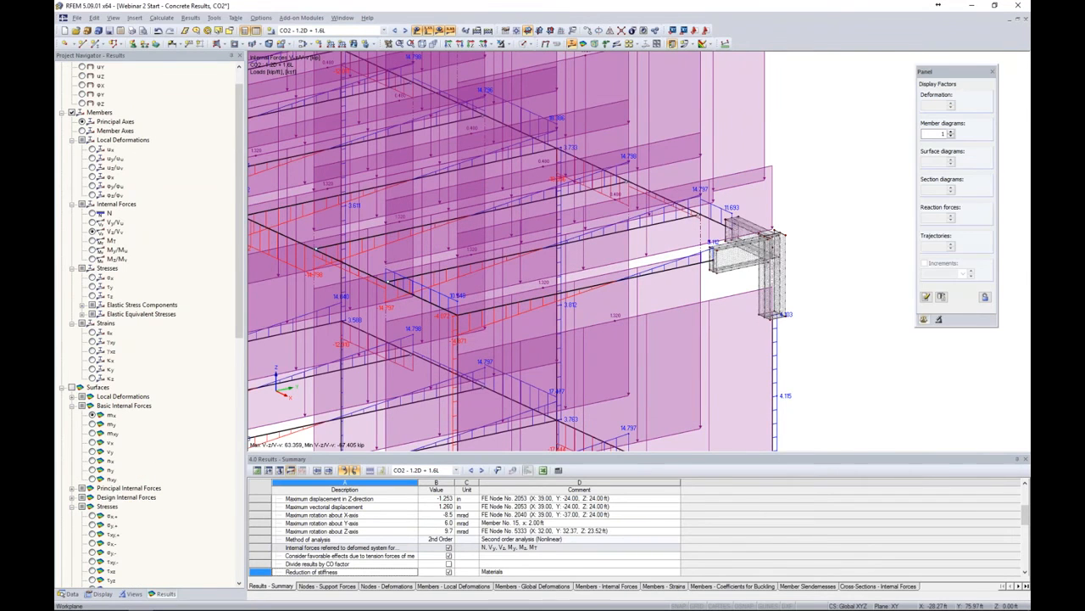
Hide the loads, select the joint surfaces and show only them in visibility mode
{"action": "left_click", "coordinate": [416, 31]}
{"action": "left_click_drag", "start_coordinate": [711, 168], "coordinate": [822, 313]}
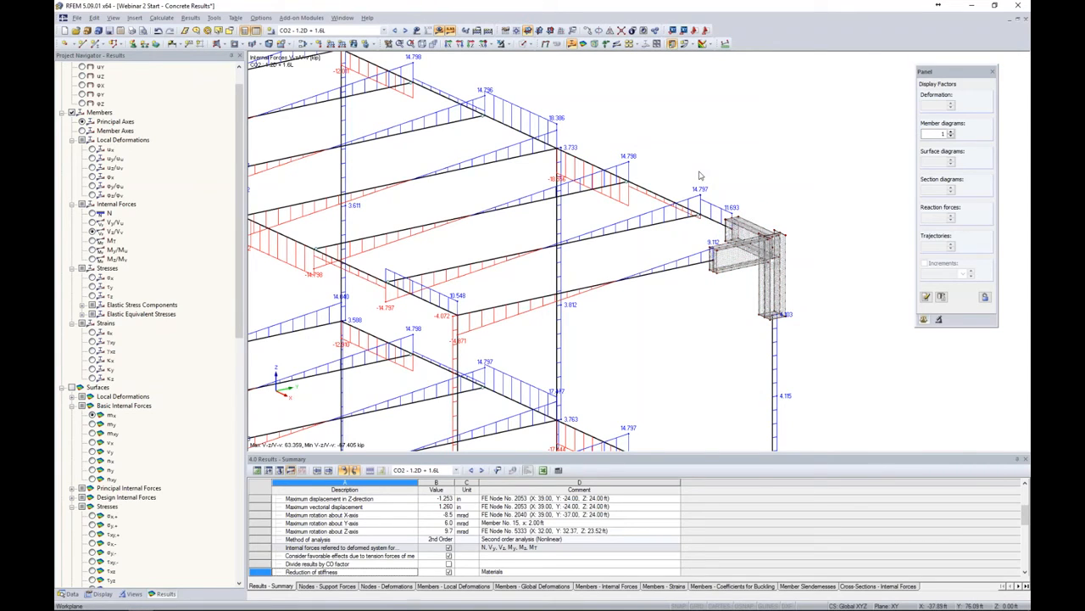
{"action": "left_click_drag", "start_coordinate": [693, 166], "coordinate": [825, 348]}
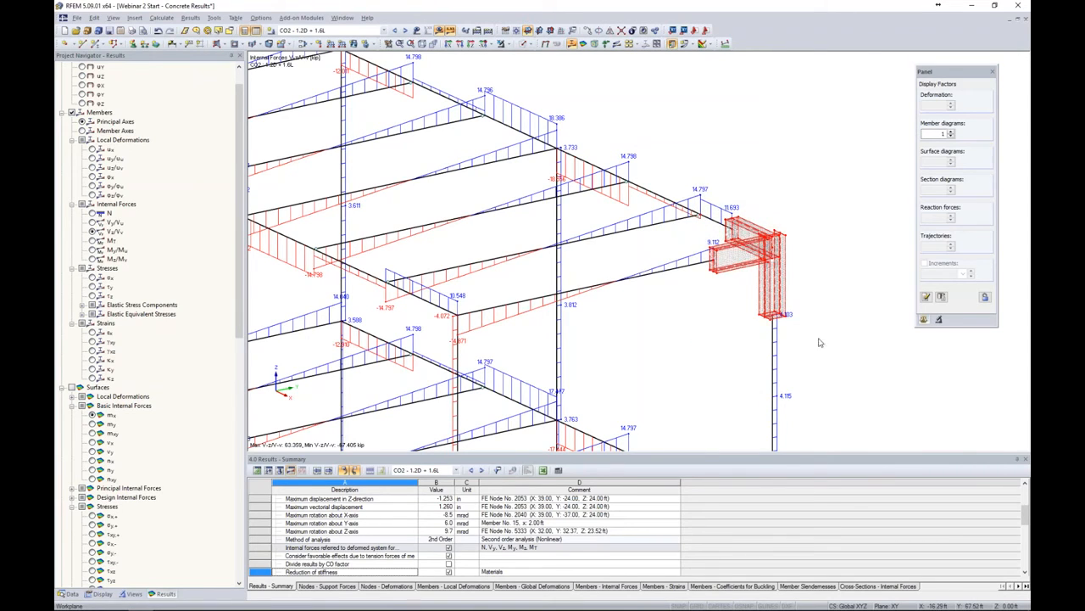
{"action": "left_click", "coordinate": [510, 45]}
{"action": "left_click", "coordinate": [516, 57]}
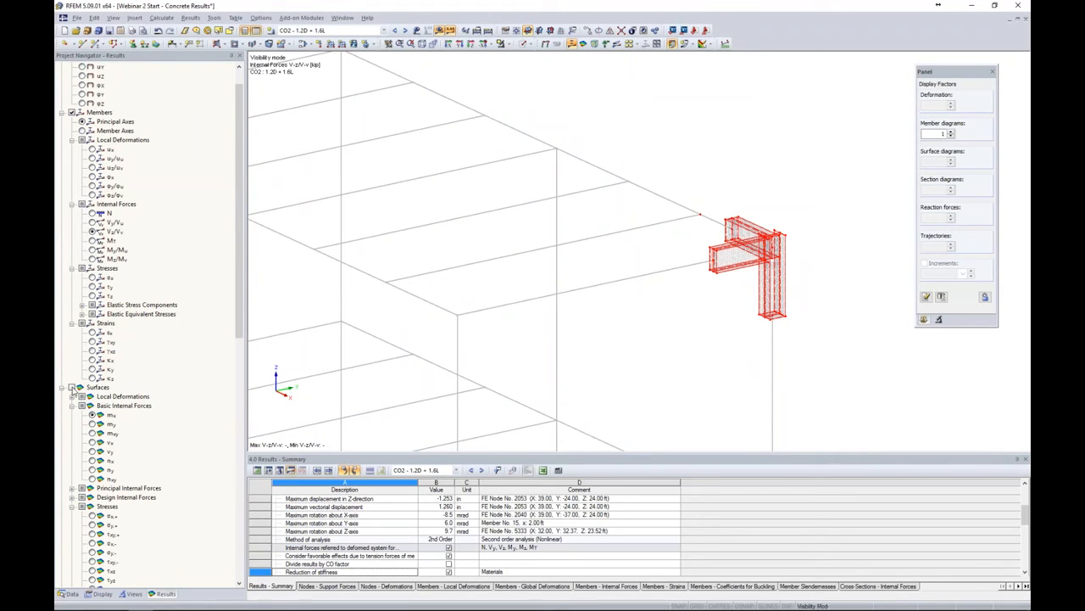
Display surface von Mises stresses σeqv,Max instead of member internal forces
{"action": "left_click", "coordinate": [72, 113]}
{"action": "left_click", "coordinate": [73, 387]}
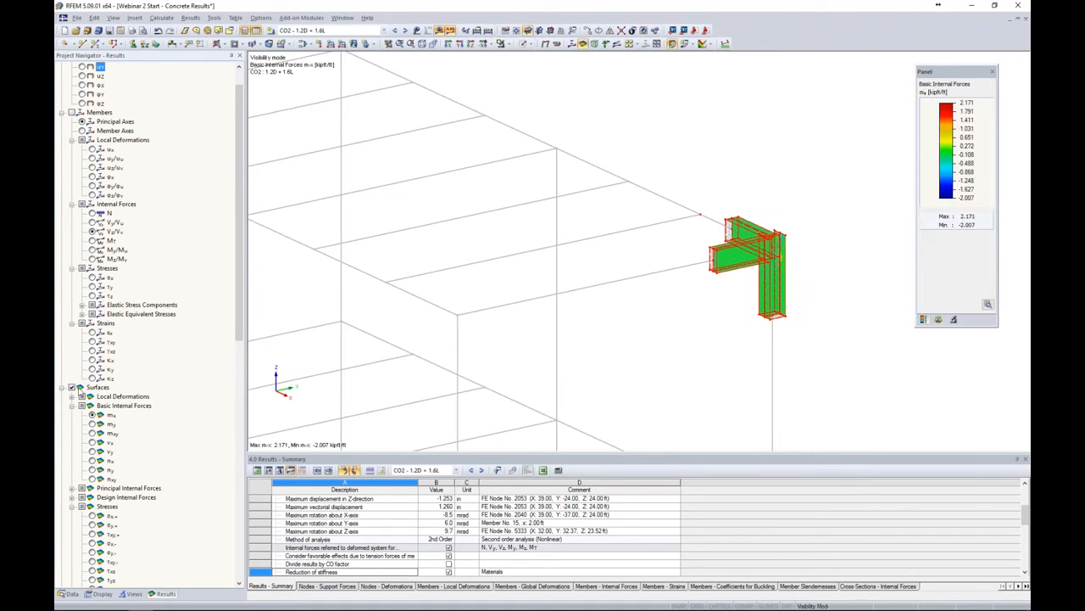
{"action": "scroll", "coordinate": [93, 394], "scroll_direction": "down", "scroll_amount": 13}
{"action": "left_click", "coordinate": [102, 387]}
{"action": "middle_click_drag", "start_coordinate": [390, 335], "coordinate": [441, 173], "text": "ctrl"}
{"action": "scroll", "coordinate": [601, 216], "scroll_direction": "up", "scroll_amount": 10}
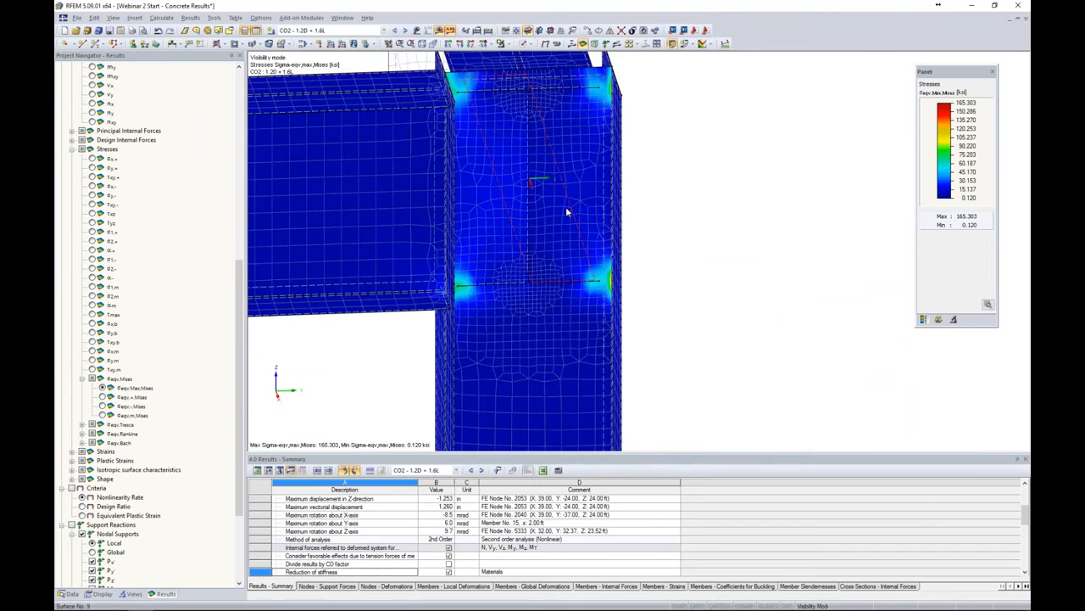
Examine the von Mises stress concentrations at the beam-to-column joint corners
{"action": "scroll", "coordinate": [566, 213], "scroll_direction": "down", "scroll_amount": 5}
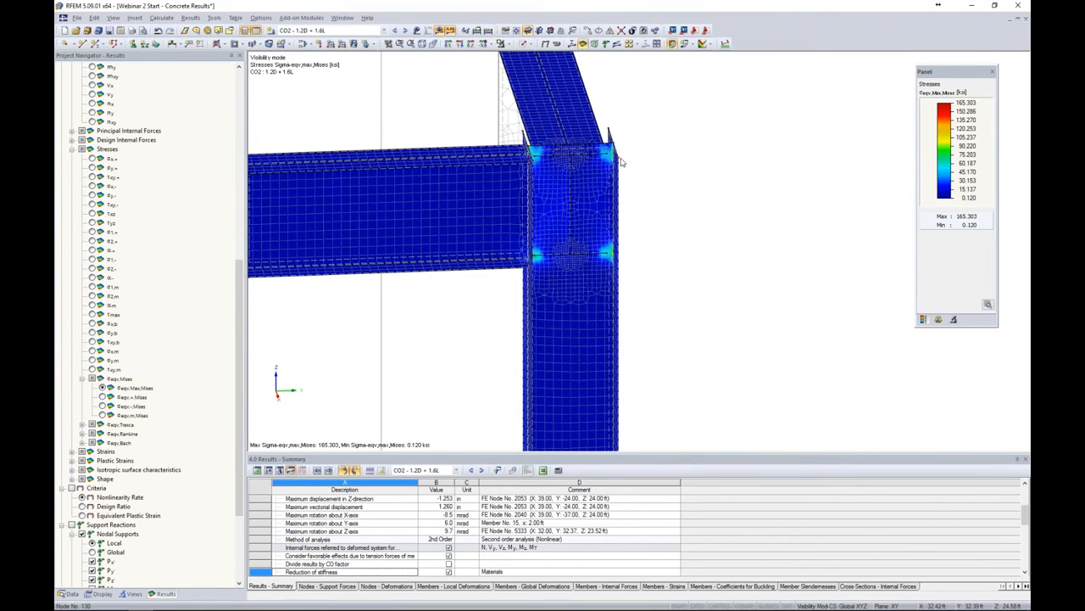
{"action": "middle_click_drag", "start_coordinate": [650, 240], "coordinate": [541, 248], "text": "ctrl"}
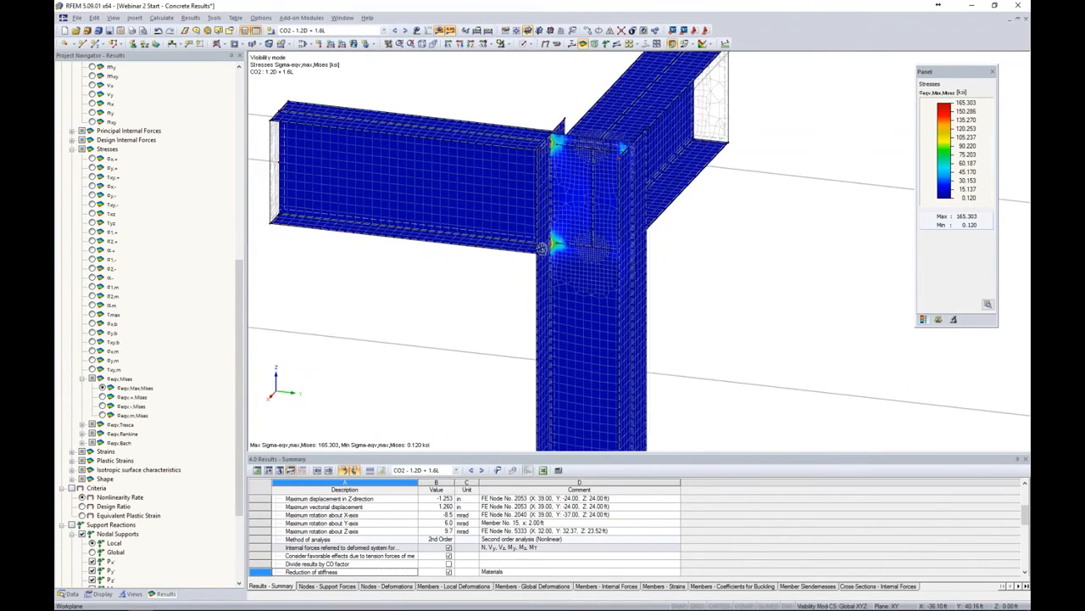
{"action": "scroll", "coordinate": [542, 247], "scroll_direction": "up", "scroll_amount": 6}
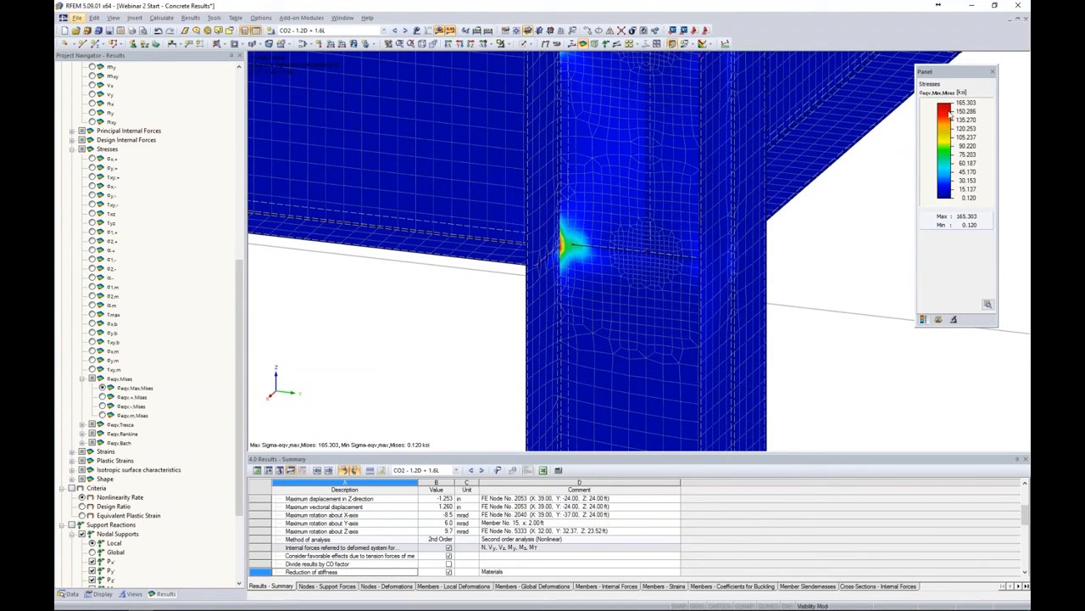
{"action": "middle_click_drag", "start_coordinate": [806, 238], "coordinate": [809, 314]}
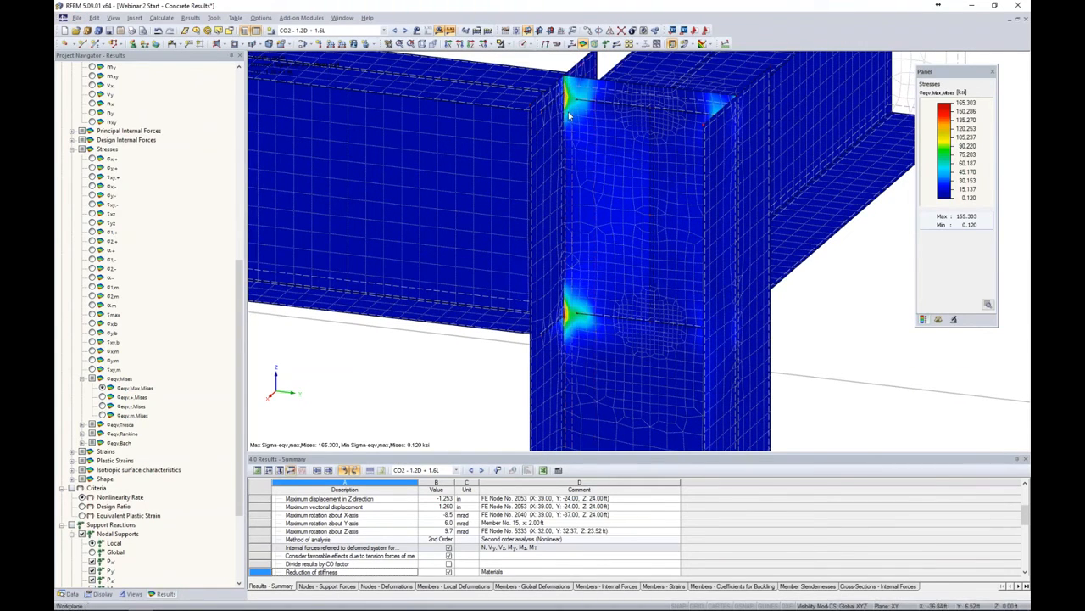
{"action": "mouse_move", "coordinate": [569, 115]}
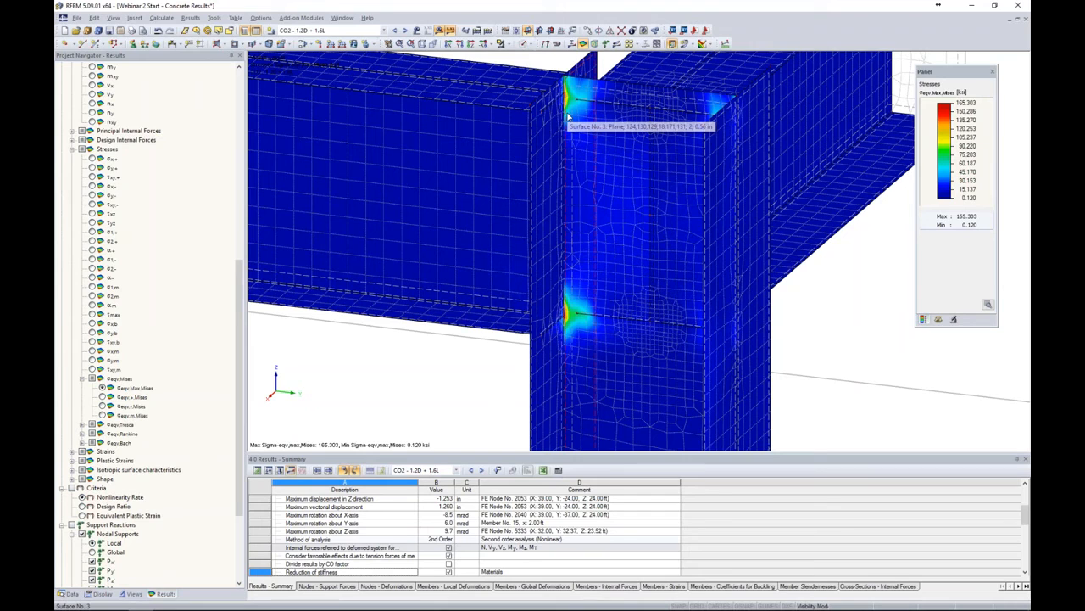
Open the display navigator and scroll to the FE mesh display options
{"action": "left_click", "coordinate": [98, 595]}
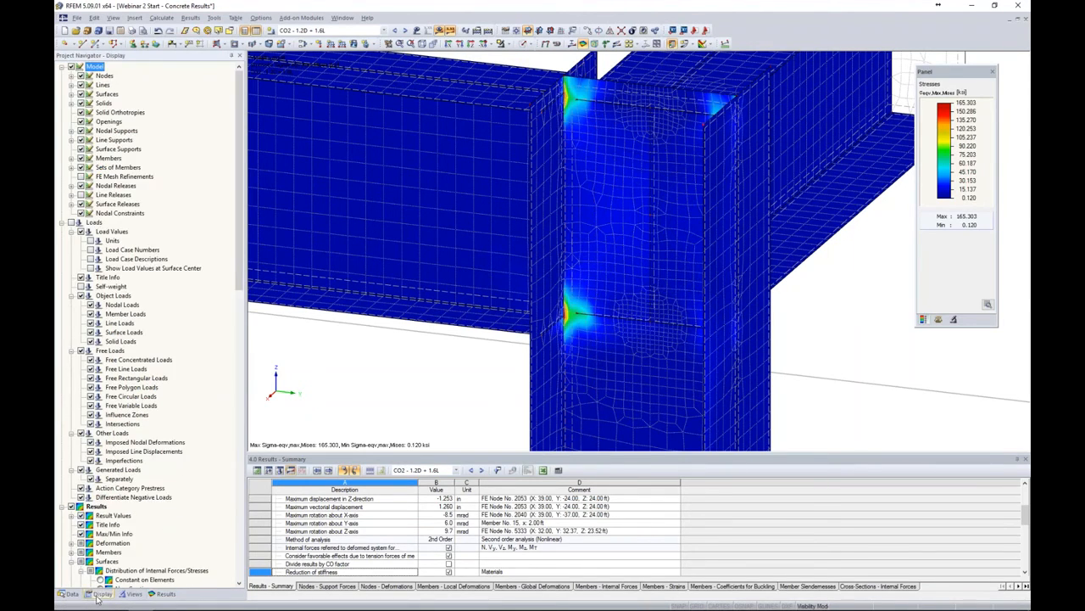
{"action": "scroll", "coordinate": [161, 509], "scroll_direction": "down", "scroll_amount": 5}
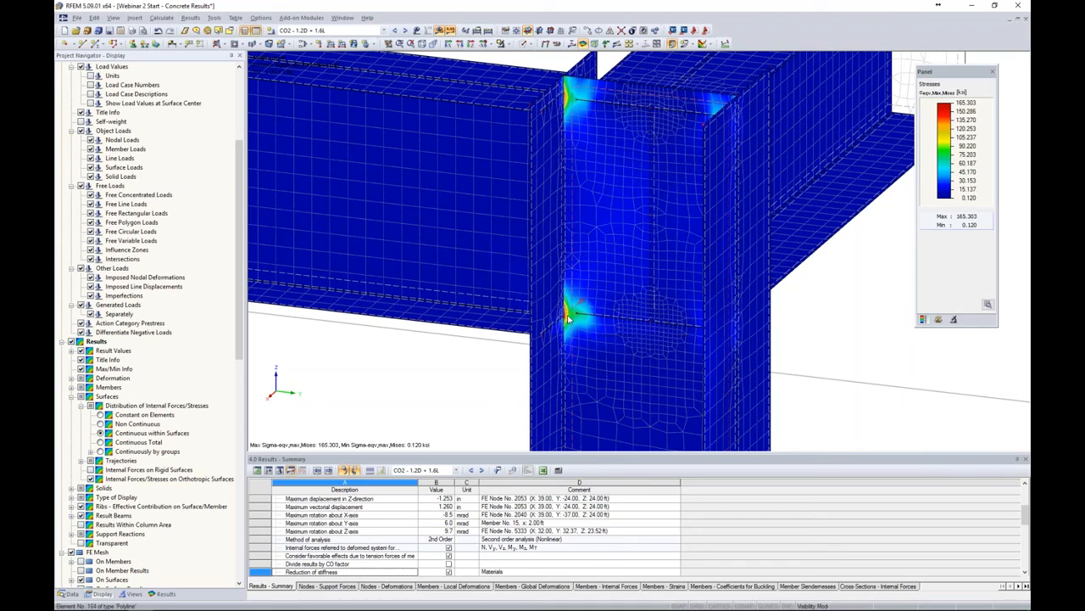
{"action": "scroll", "coordinate": [194, 432], "scroll_direction": "down", "scroll_amount": 1}
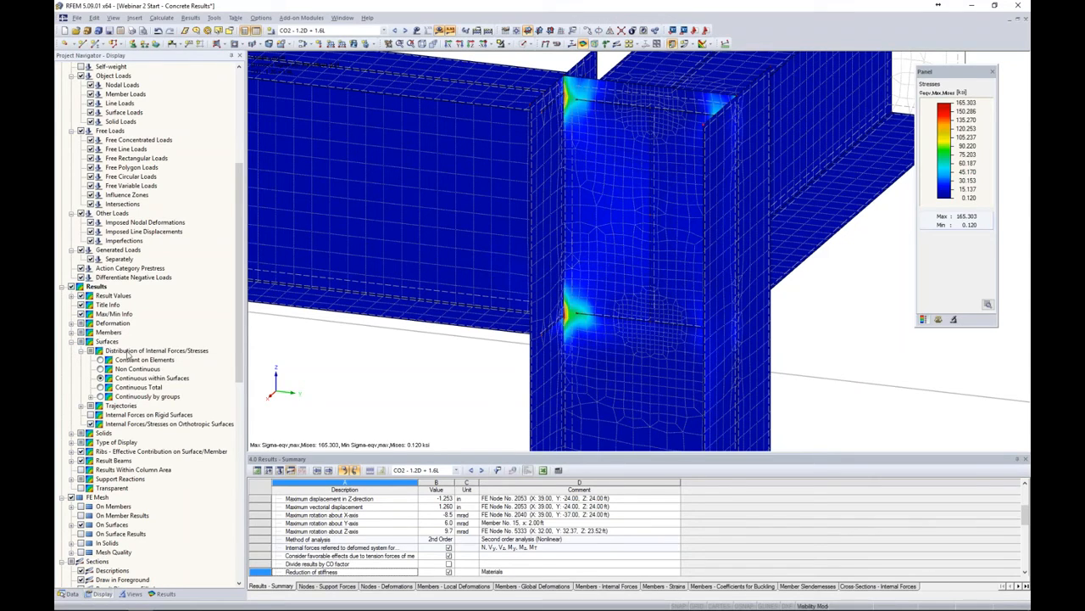
Switch the surface result distribution to constant on elements and inspect the von Mises stress peaks at the joint
{"action": "left_click", "coordinate": [100, 359]}
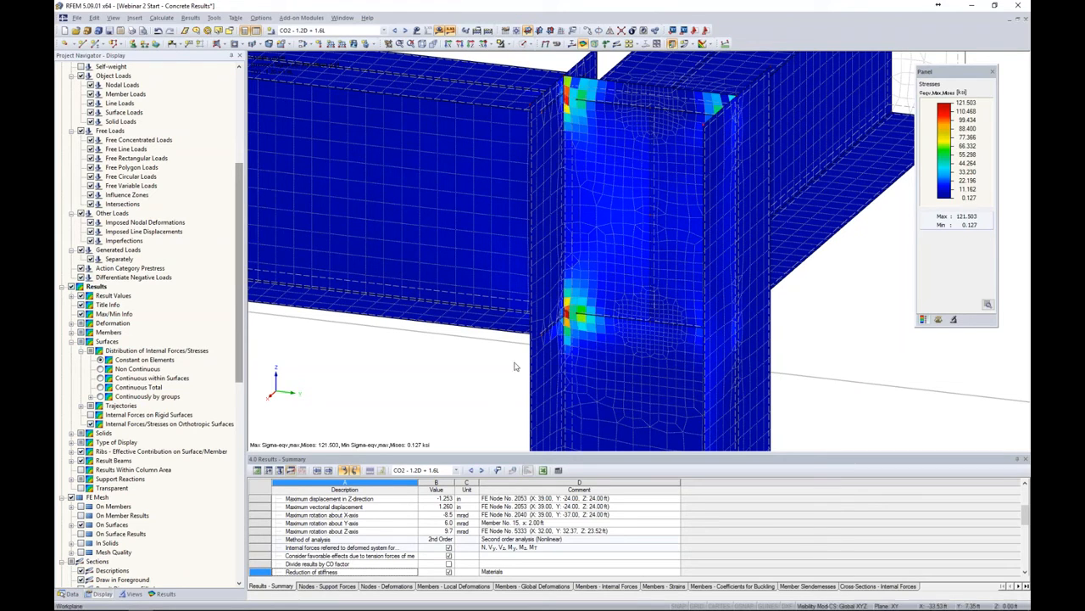
{"action": "scroll", "coordinate": [570, 315], "scroll_direction": "up", "scroll_amount": 3}
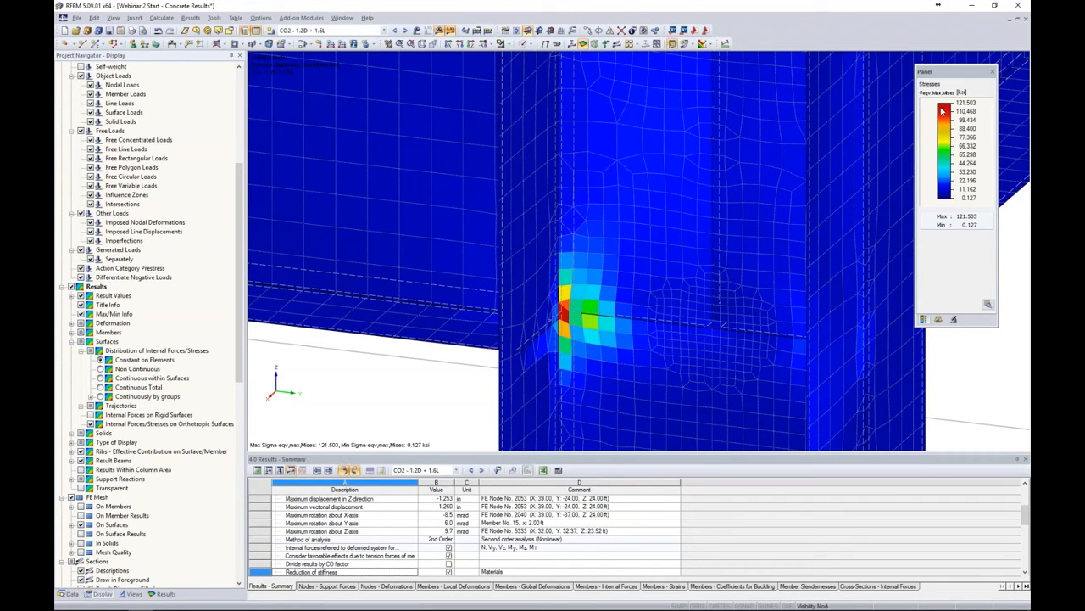
{"action": "scroll", "coordinate": [848, 178], "scroll_direction": "down", "scroll_amount": 5}
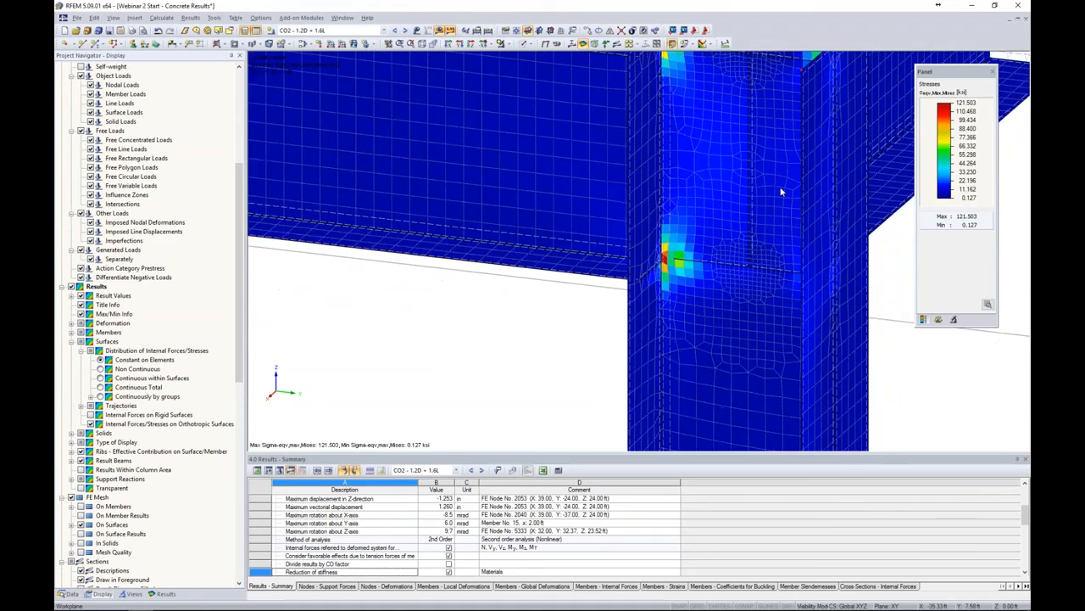
{"action": "scroll", "coordinate": [781, 193], "scroll_direction": "down", "scroll_amount": 2}
{"action": "scroll", "coordinate": [787, 198], "scroll_direction": "down", "scroll_amount": 3}
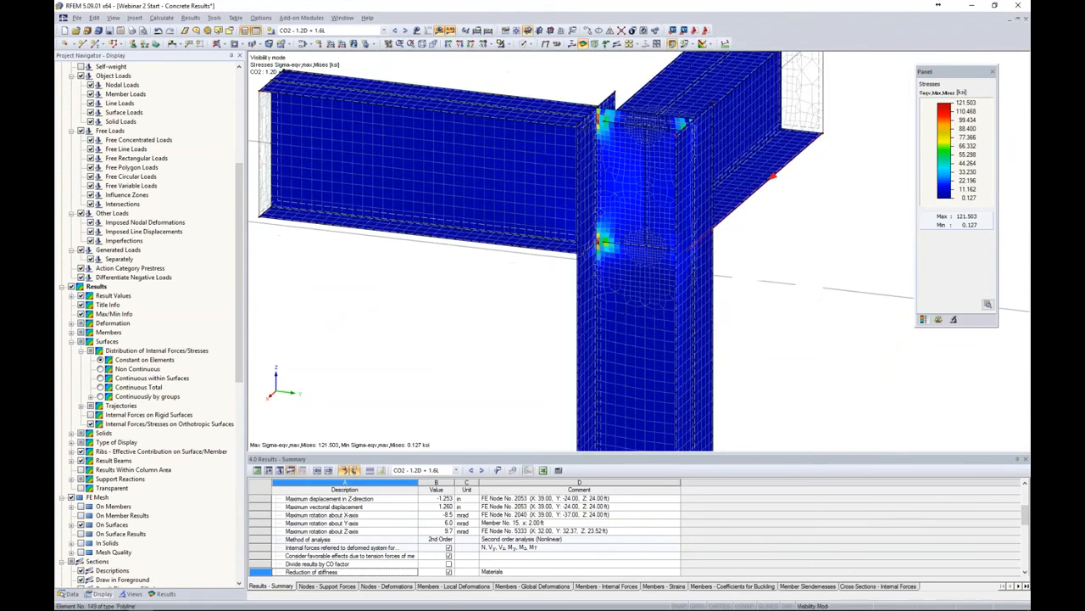
{"action": "scroll", "coordinate": [722, 213], "scroll_direction": "down", "scroll_amount": 4}
{"action": "middle_click_drag", "start_coordinate": [793, 200], "coordinate": [757, 243]}
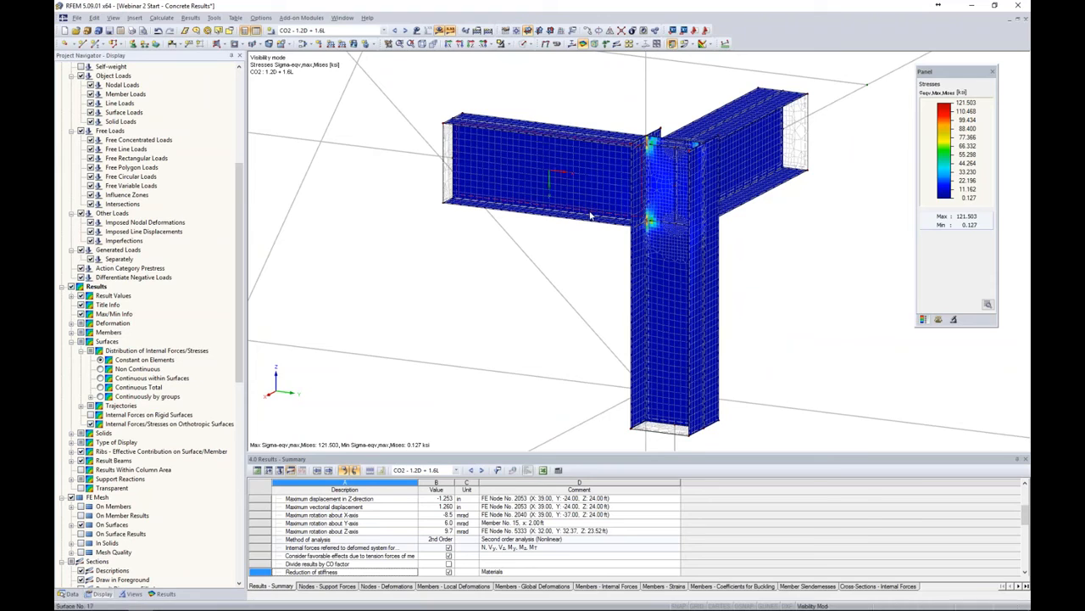
{"action": "middle_click_drag", "start_coordinate": [760, 236], "coordinate": [745, 224]}
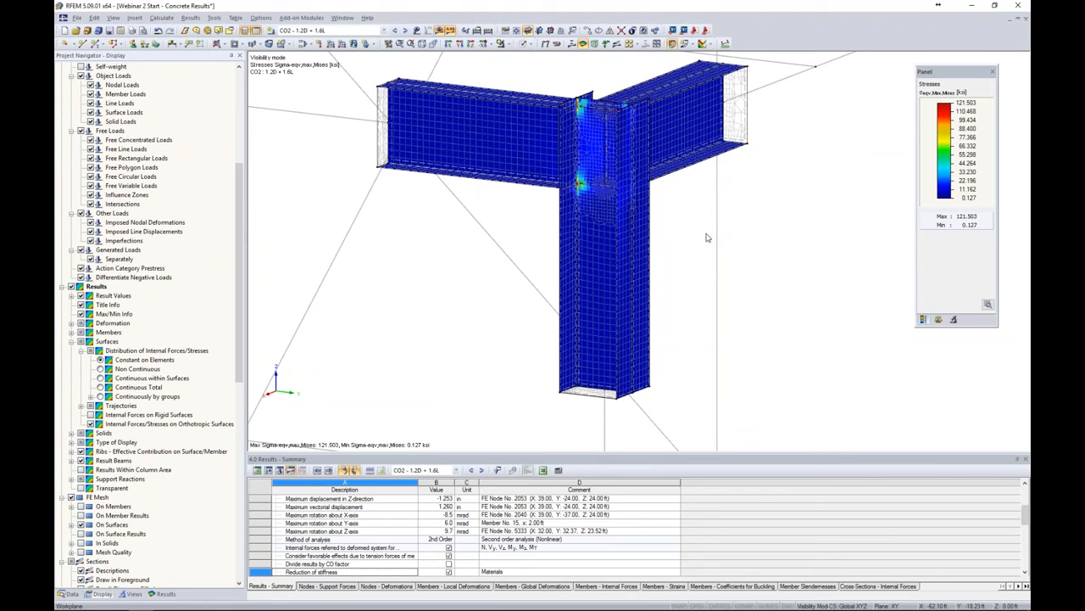
{"action": "left_click_drag", "start_coordinate": [687, 303], "coordinate": [479, 70]}
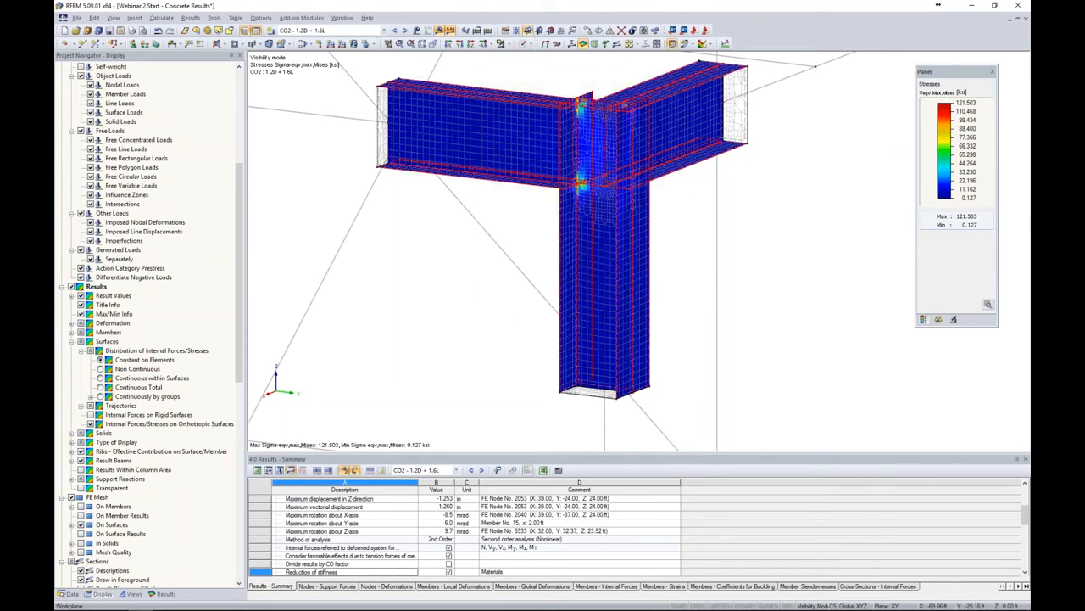
Edit the selected joint surfaces and create a new material to be imported from the material library
{"action": "right_click", "coordinate": [526, 111]}
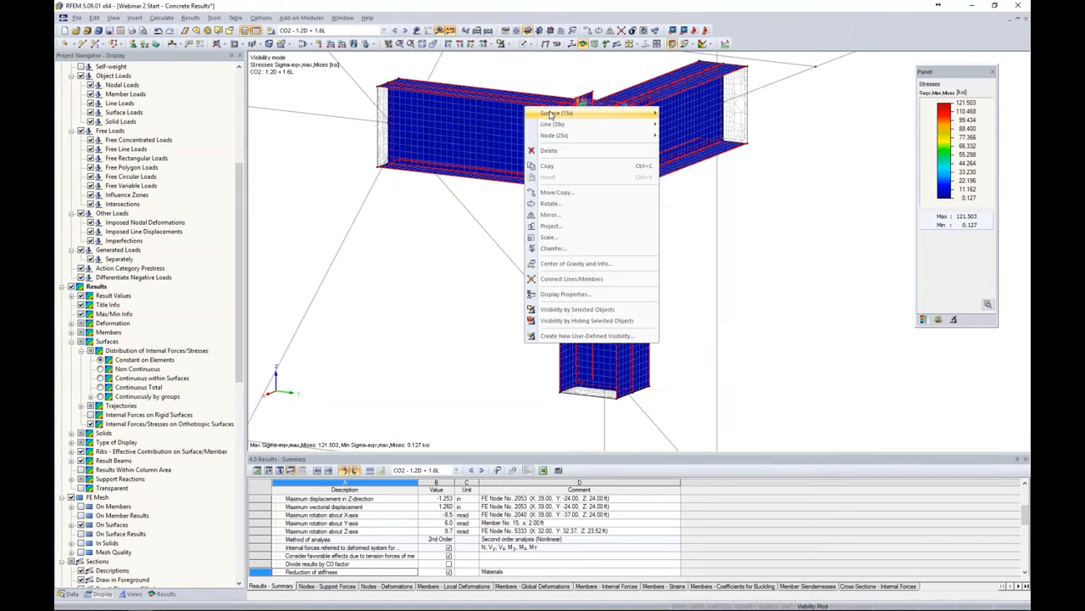
{"action": "mouse_move", "coordinate": [570, 115]}
{"action": "left_click", "coordinate": [684, 116]}
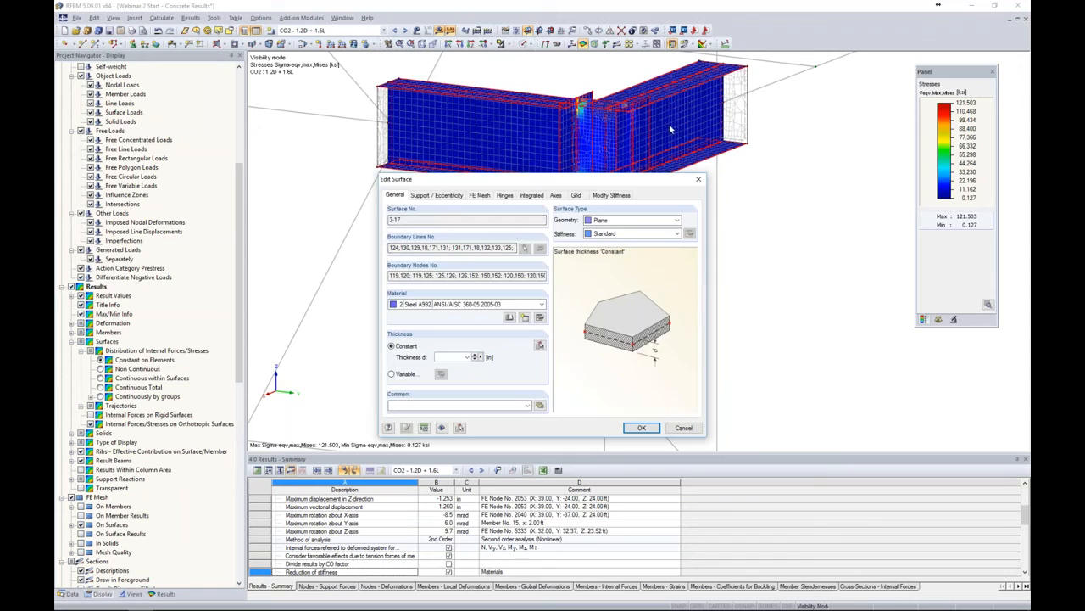
{"action": "left_click", "coordinate": [484, 305]}
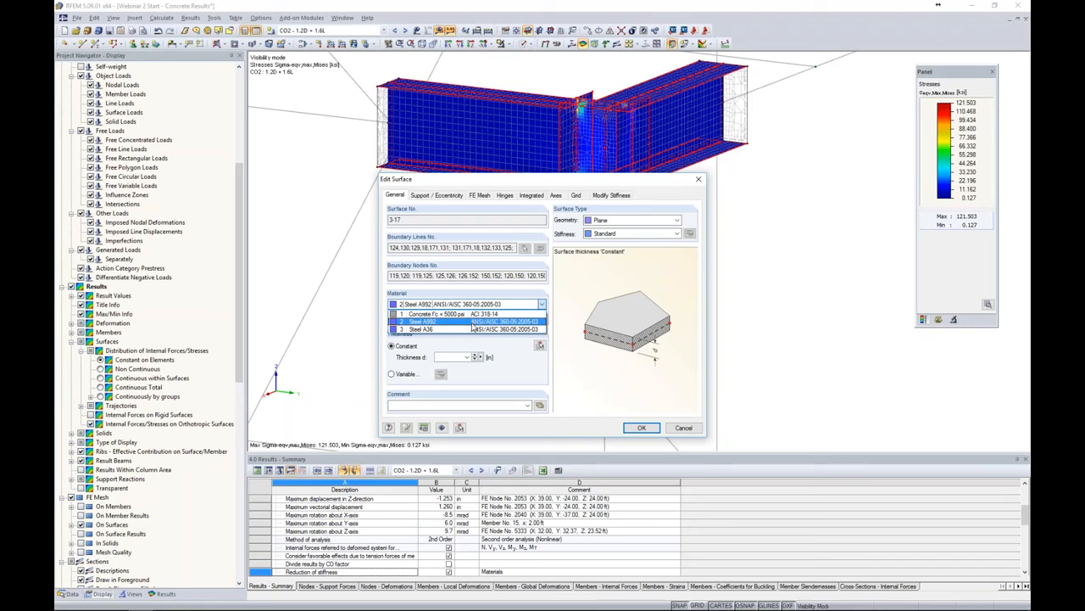
{"action": "left_click", "coordinate": [505, 347]}
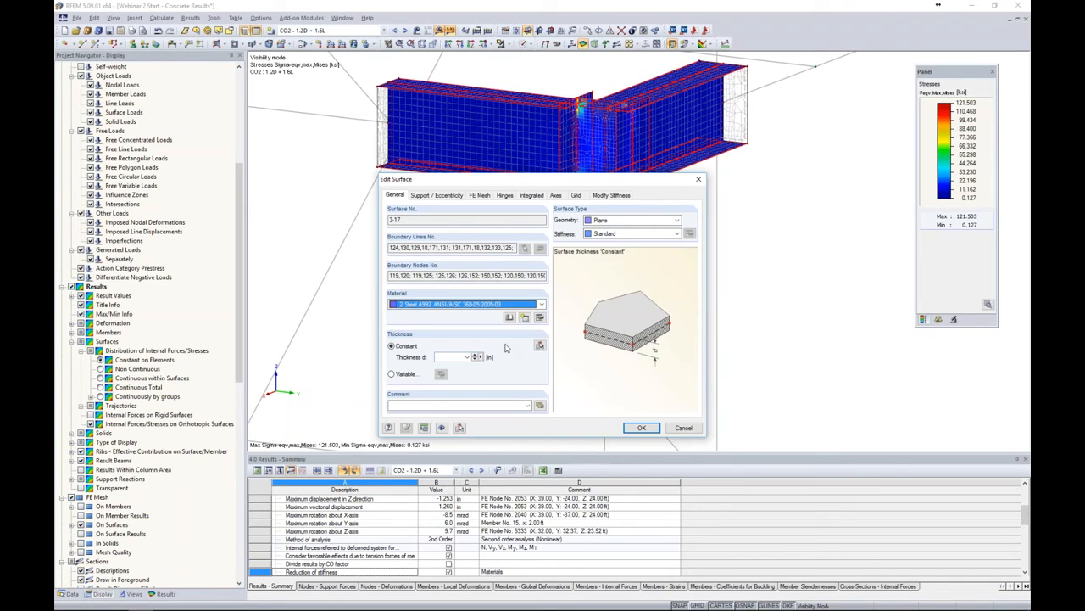
{"action": "left_click", "coordinate": [526, 320]}
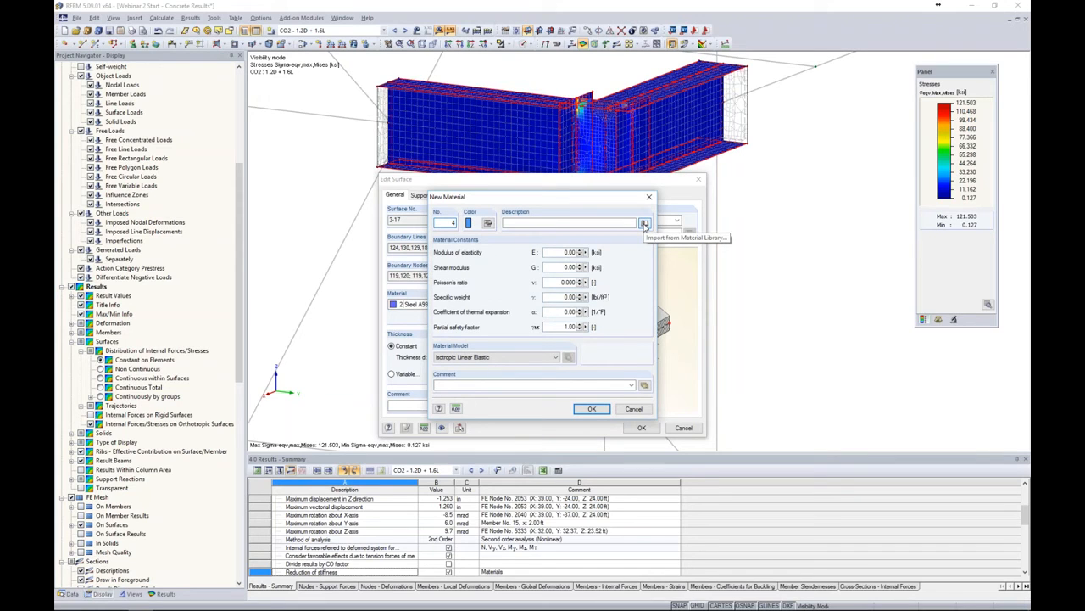
{"action": "left_click", "coordinate": [644, 224]}
Import Steel A992 from the USA favourites group of the material library
{"action": "left_click", "coordinate": [374, 294]}
{"action": "left_click", "coordinate": [398, 306]}
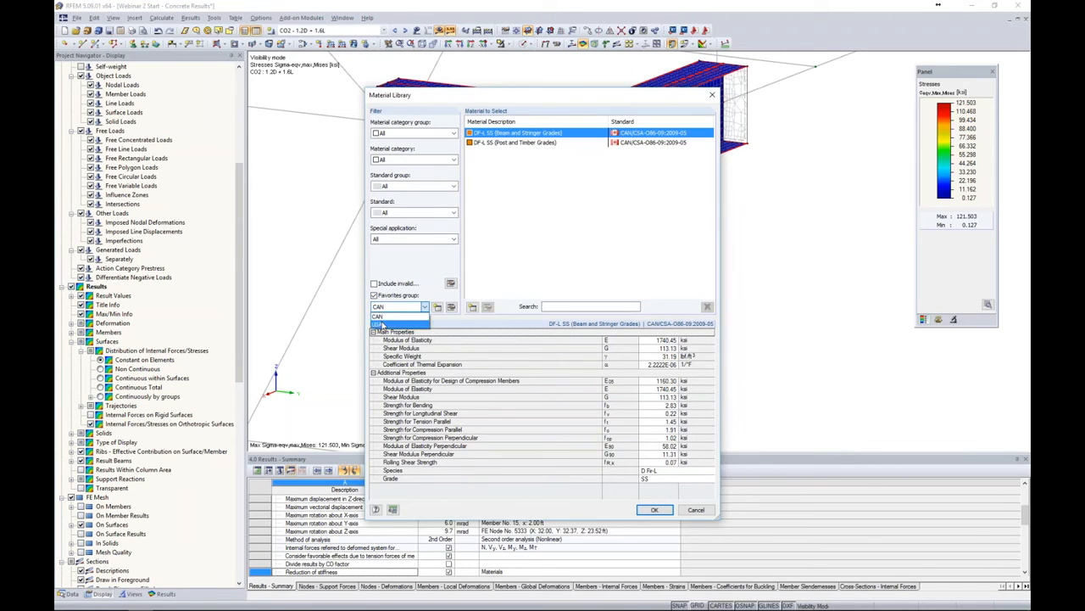
{"action": "left_click", "coordinate": [381, 324]}
{"action": "left_click", "coordinate": [488, 153]}
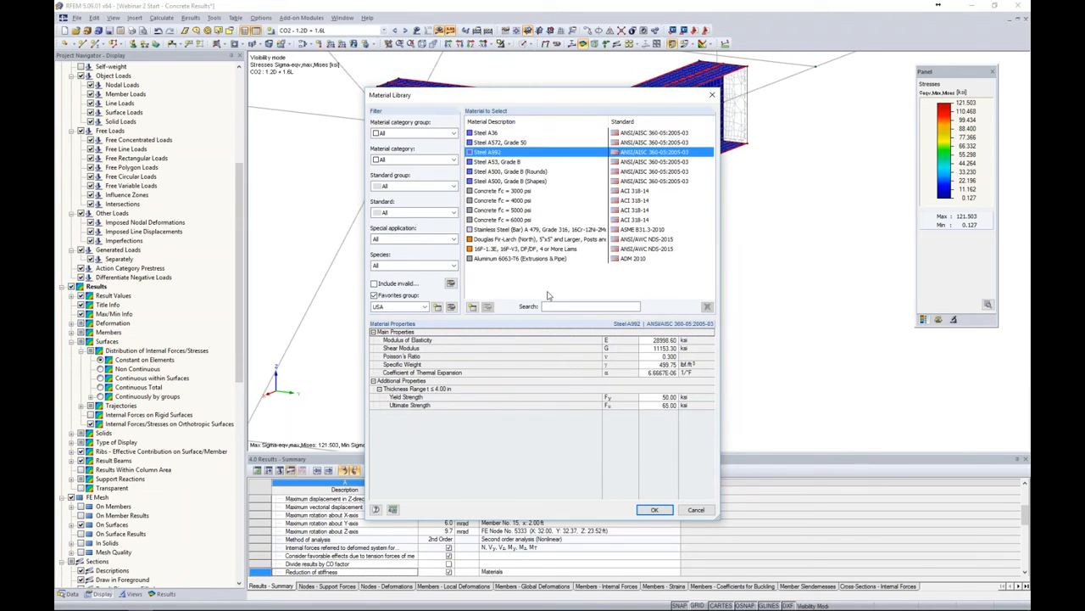
{"action": "left_click", "coordinate": [654, 510]}
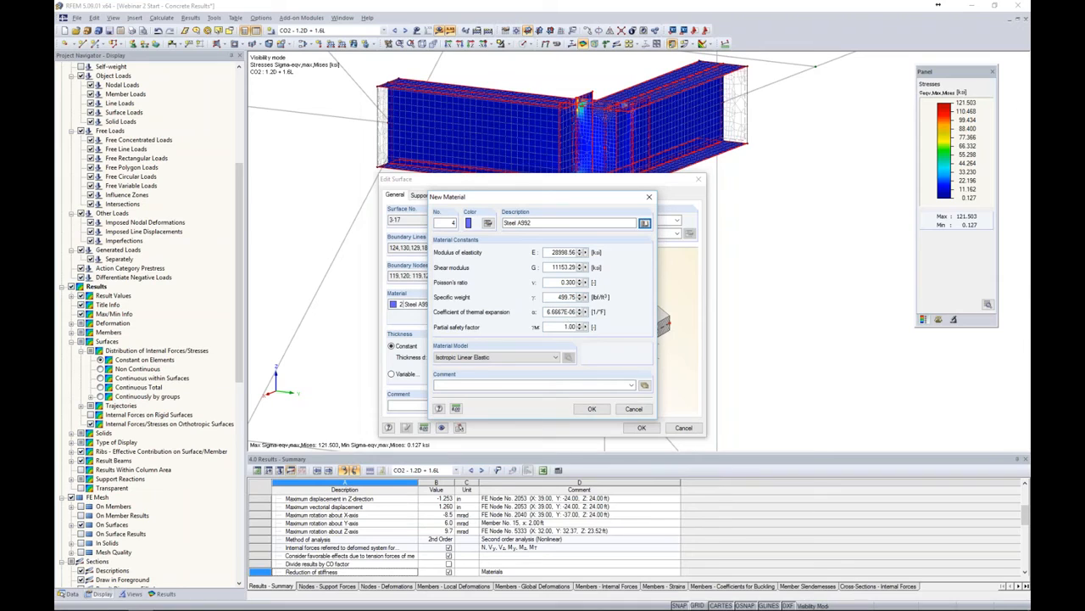
Set the new material's model to Isotropic Plastic 2D/3D with a yield strength of 50 ksi
{"action": "left_click", "coordinate": [512, 357]}
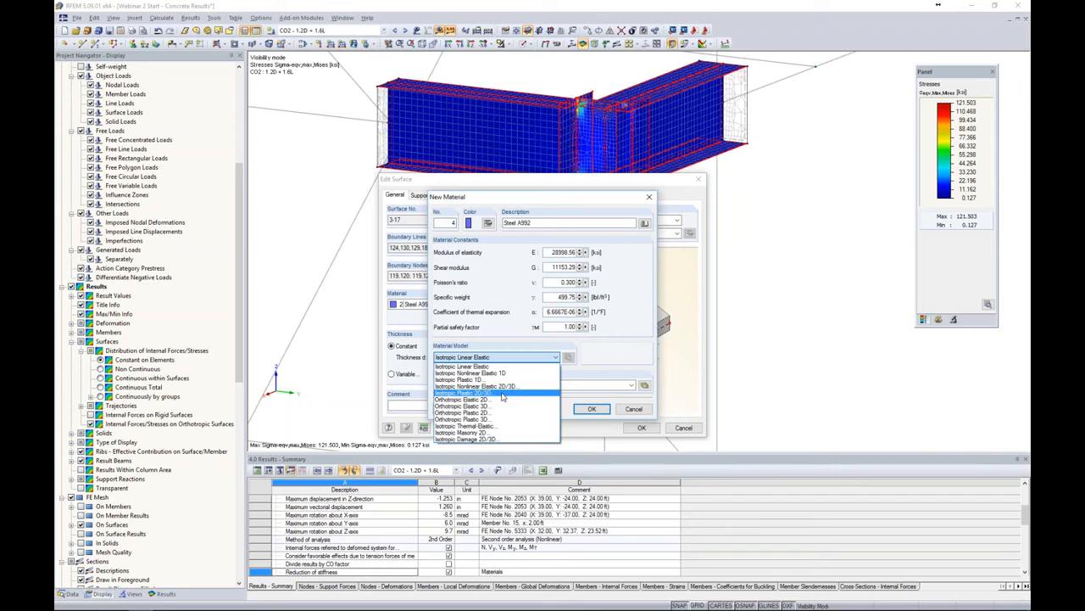
{"action": "left_click", "coordinate": [503, 394]}
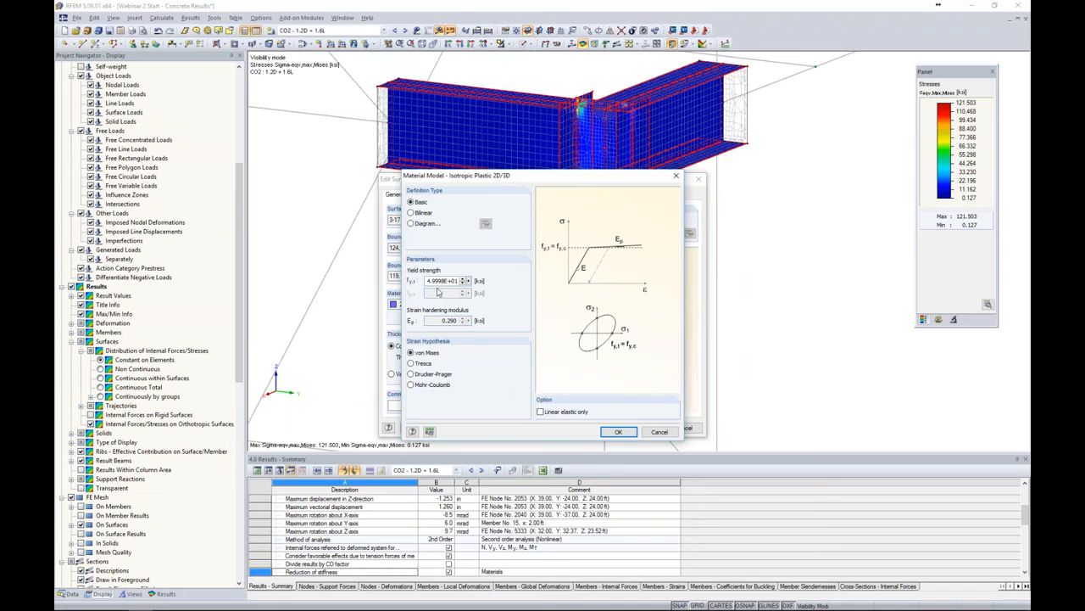
{"action": "left_click_drag", "start_coordinate": [429, 280], "coordinate": [535, 283]}
{"action": "type", "text": "50"}
{"action": "left_click", "coordinate": [611, 432]}
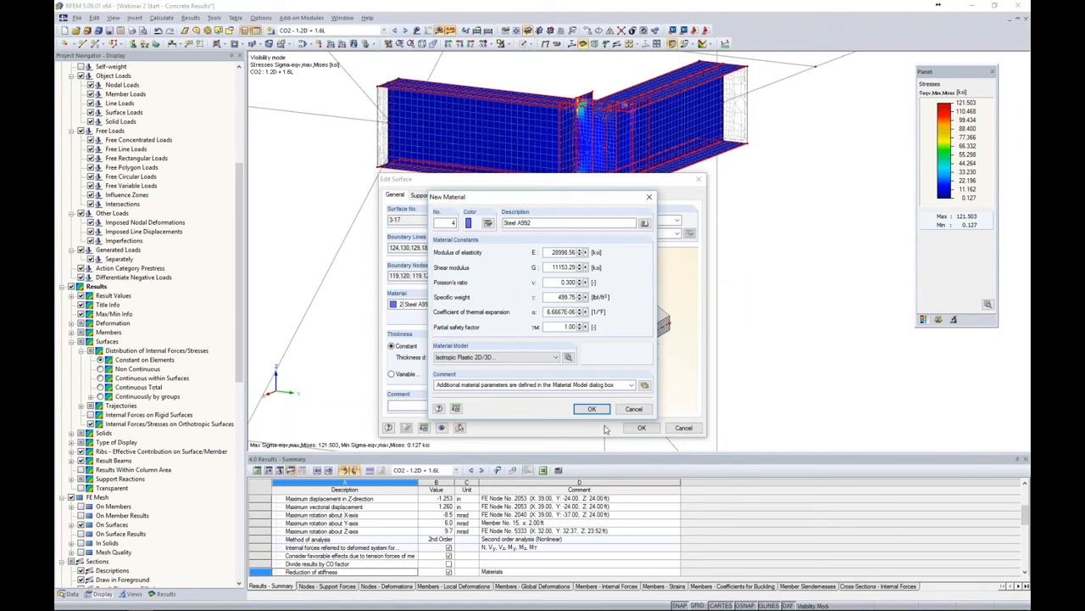
{"action": "left_click", "coordinate": [591, 408]}
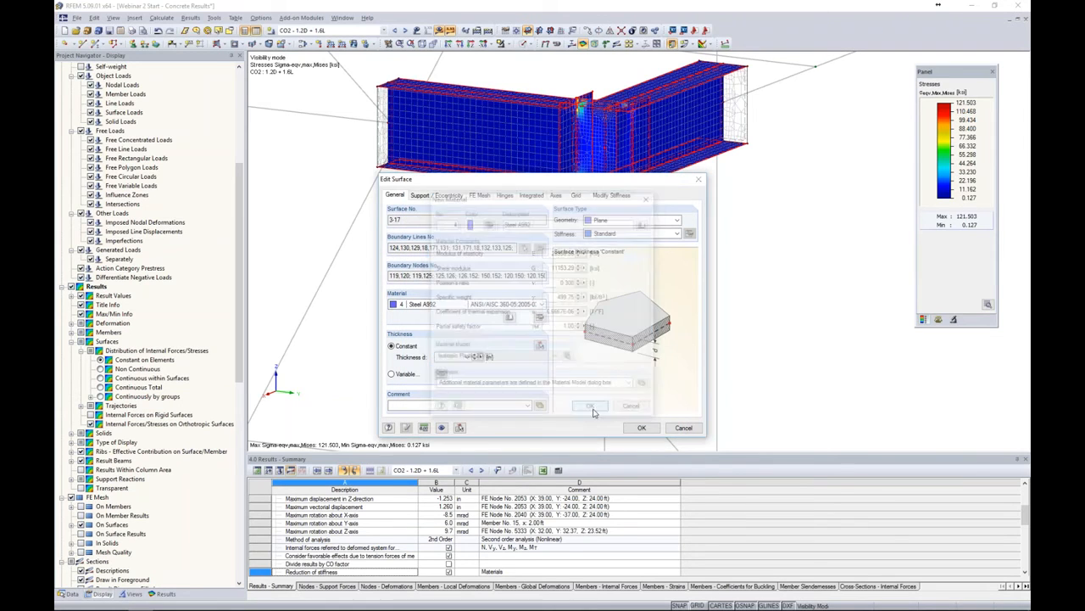
Assign material 4 Steel A992 to the joint surfaces and close the surface dialog
{"action": "left_click", "coordinate": [542, 303]}
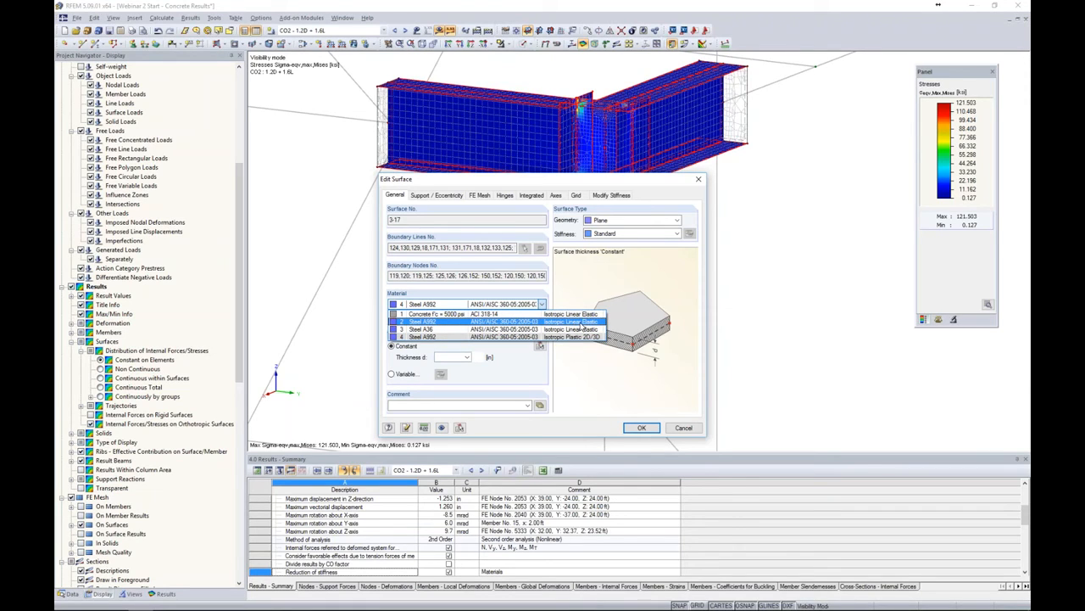
{"action": "left_click", "coordinate": [582, 386]}
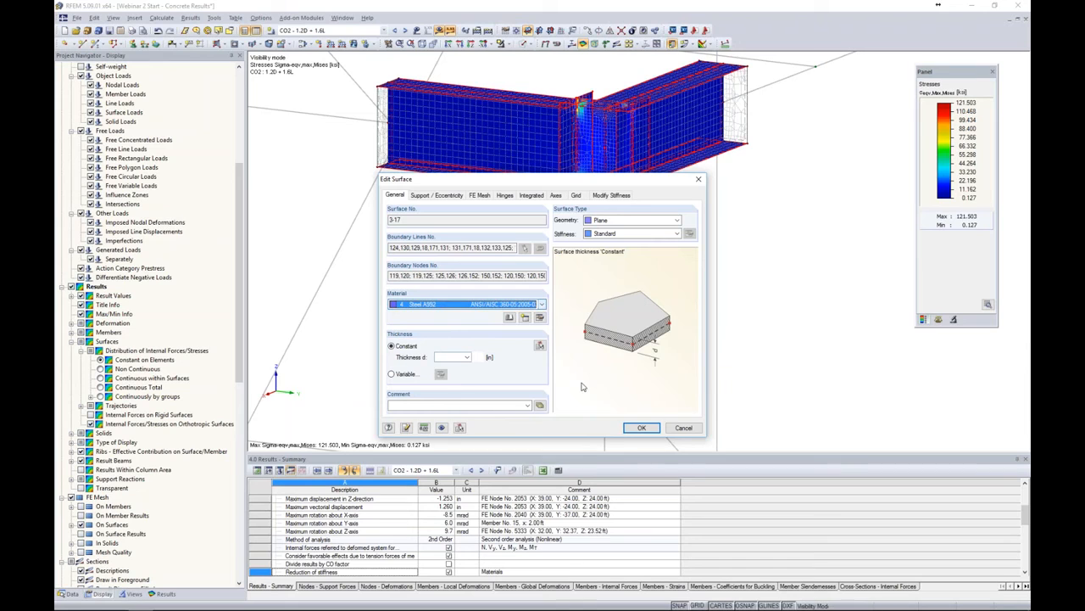
{"action": "left_click", "coordinate": [628, 422]}
Recalculate the results for load combination CO2
{"action": "left_click", "coordinate": [524, 329]}
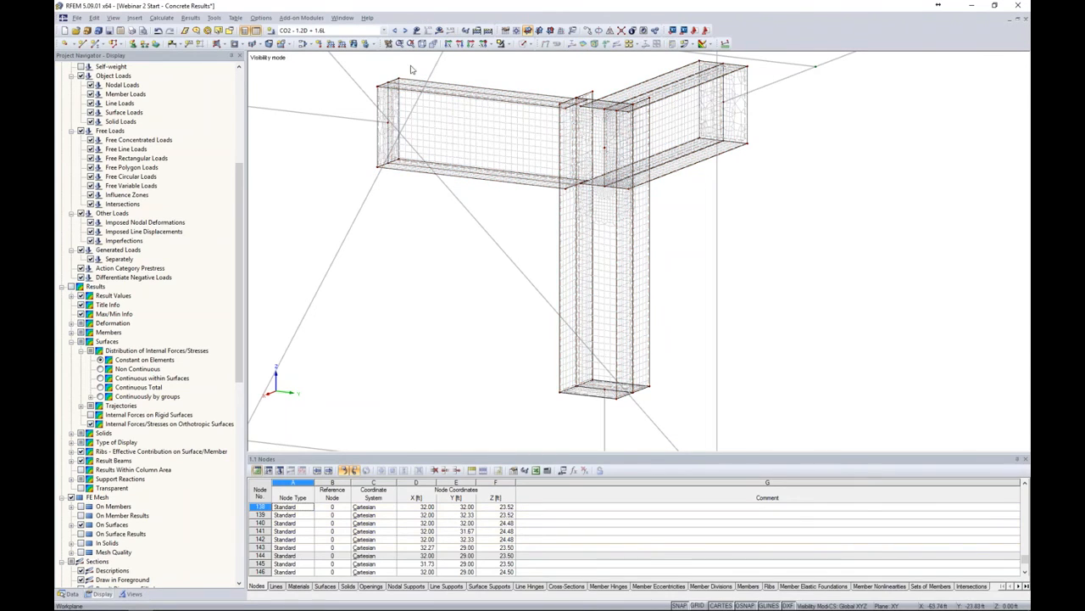
{"action": "left_click", "coordinate": [439, 31]}
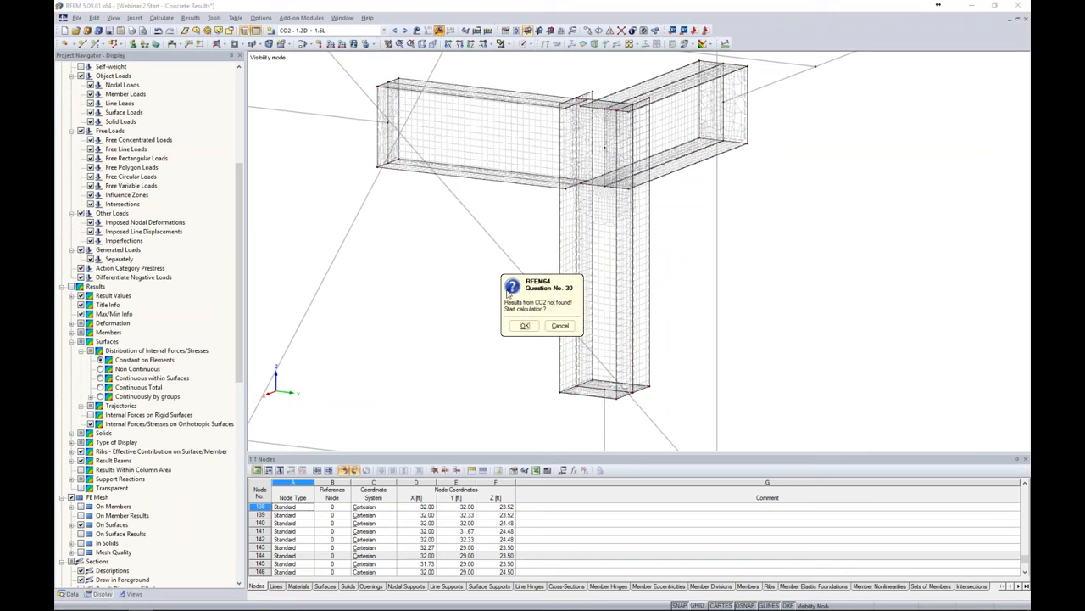
{"action": "left_click", "coordinate": [524, 326]}
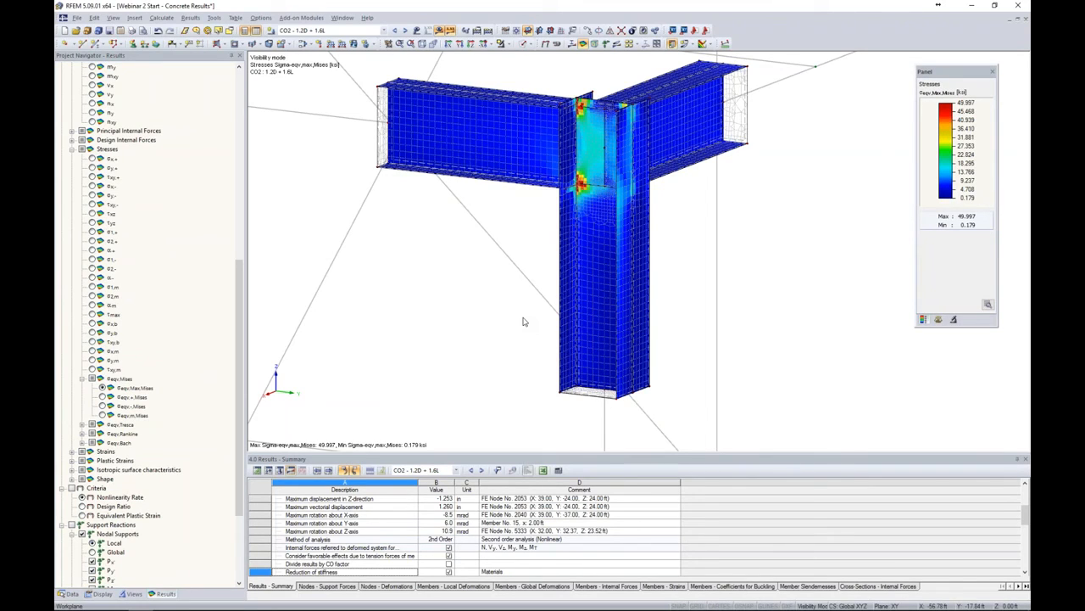
Examine the recalculated von Mises stresses at the beam-to-column joint corners
{"action": "left_click_drag", "start_coordinate": [929, 72], "coordinate": [807, 77]}
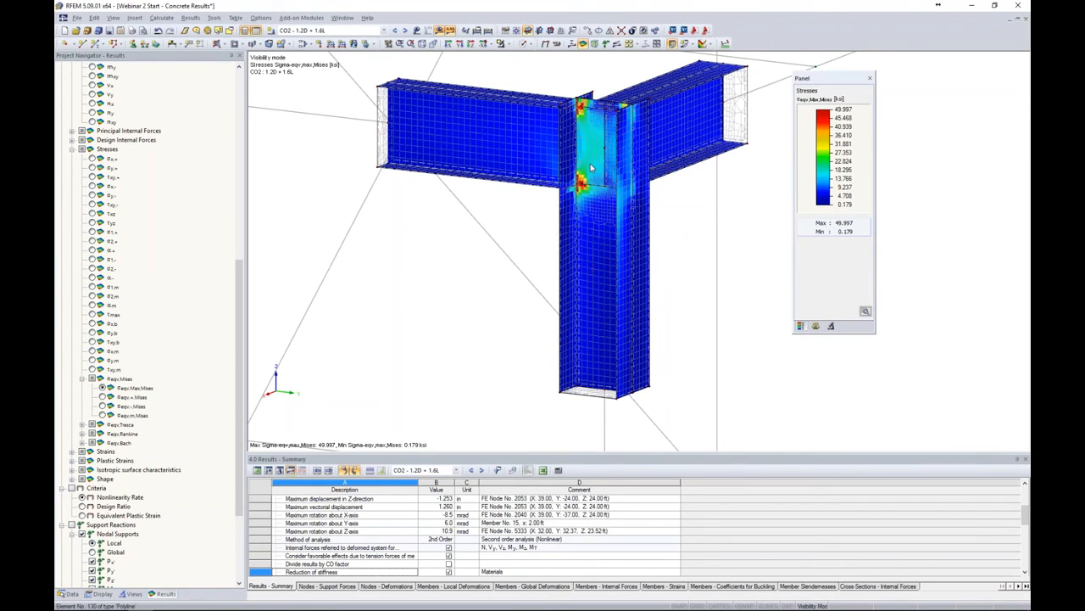
{"action": "scroll", "coordinate": [576, 154], "scroll_direction": "up", "scroll_amount": 2}
{"action": "scroll", "coordinate": [601, 168], "scroll_direction": "up", "scroll_amount": 2}
{"action": "middle_click_drag", "start_coordinate": [603, 134], "coordinate": [623, 204]}
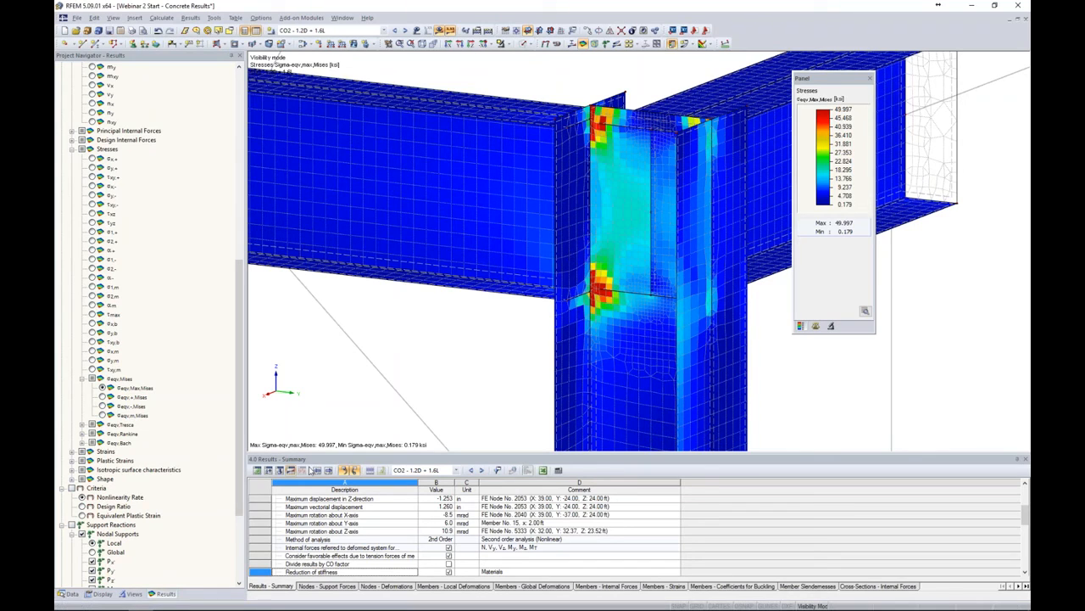
{"action": "scroll", "coordinate": [170, 493], "scroll_direction": "down", "scroll_amount": 5}
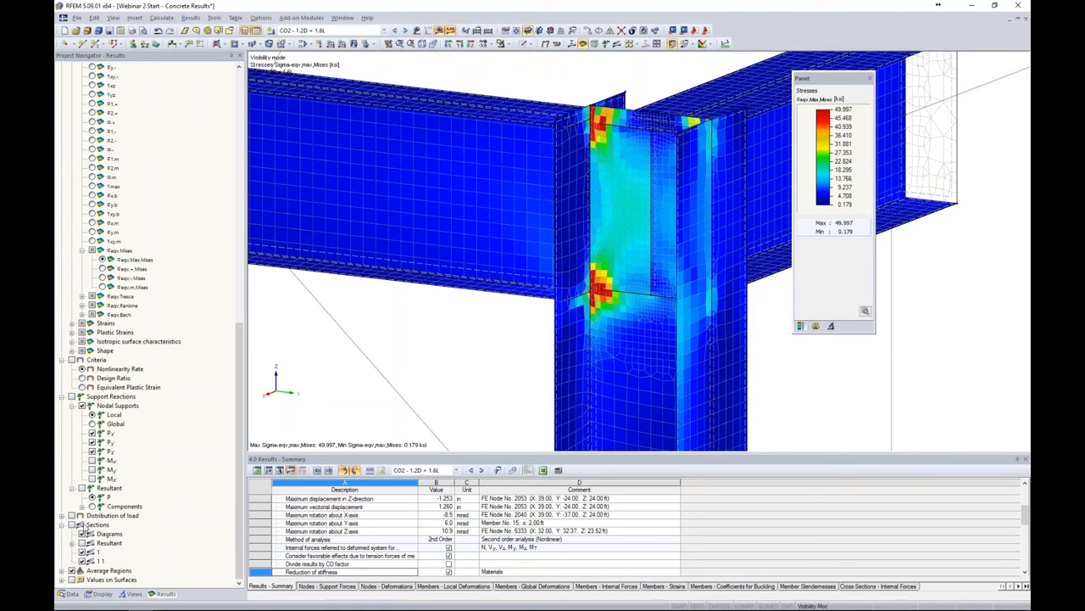
Display the nonlinearity rate criterion, then return to the σeqv,Max von Mises stress display
{"action": "left_click", "coordinate": [72, 361]}
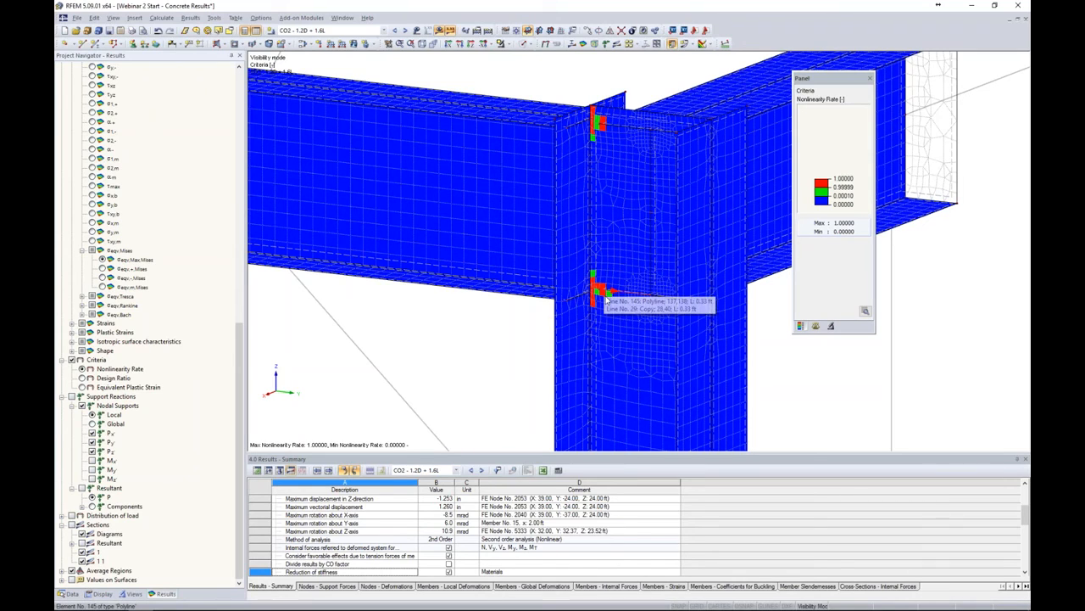
{"action": "left_click", "coordinate": [72, 362]}
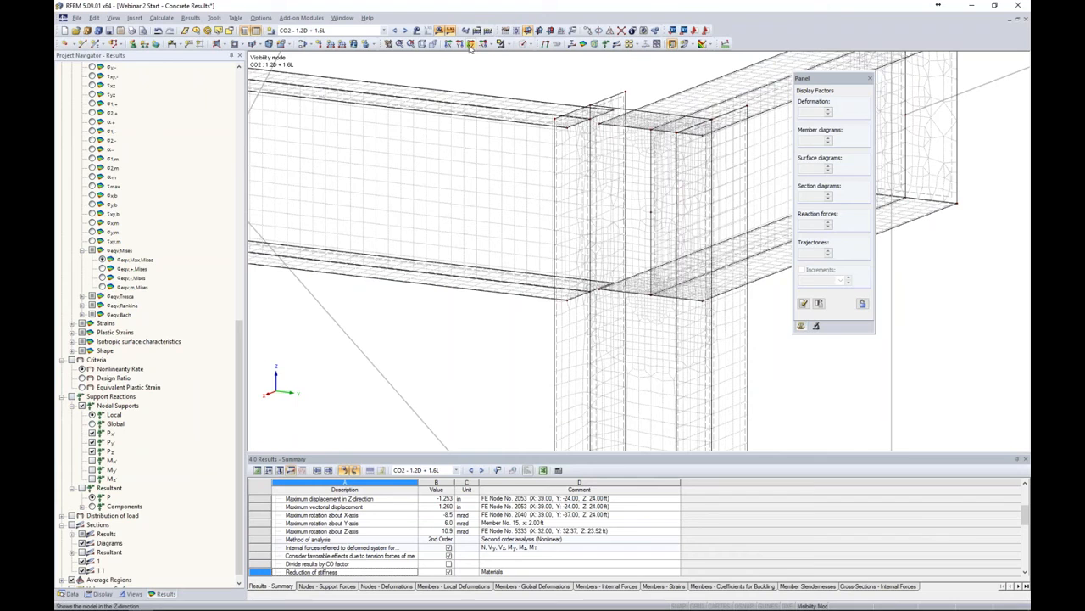
{"action": "scroll", "coordinate": [119, 320], "scroll_direction": "up", "scroll_amount": 1}
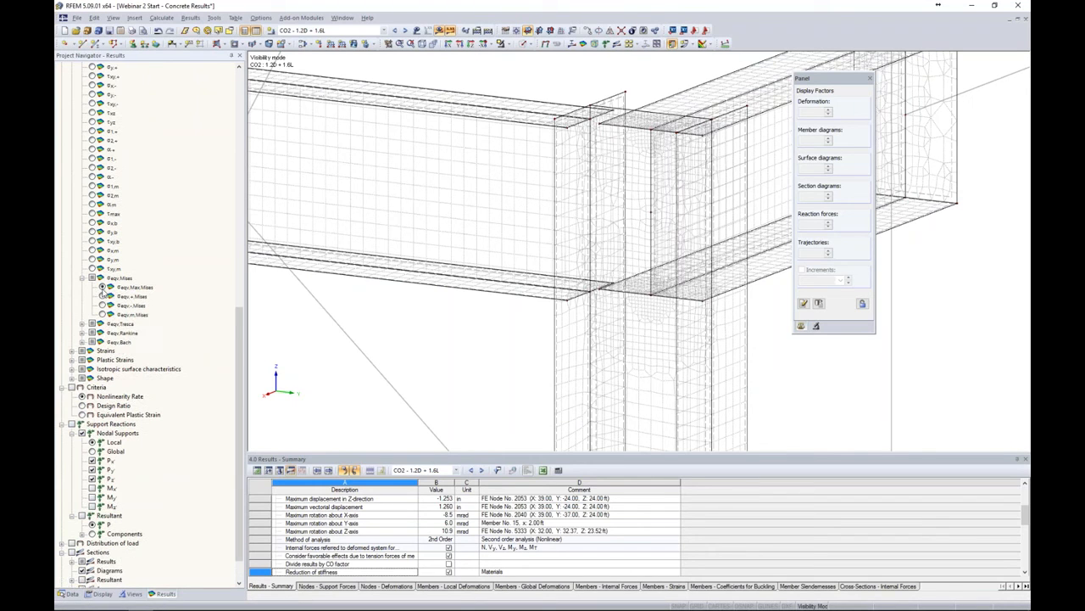
{"action": "left_click", "coordinate": [102, 288]}
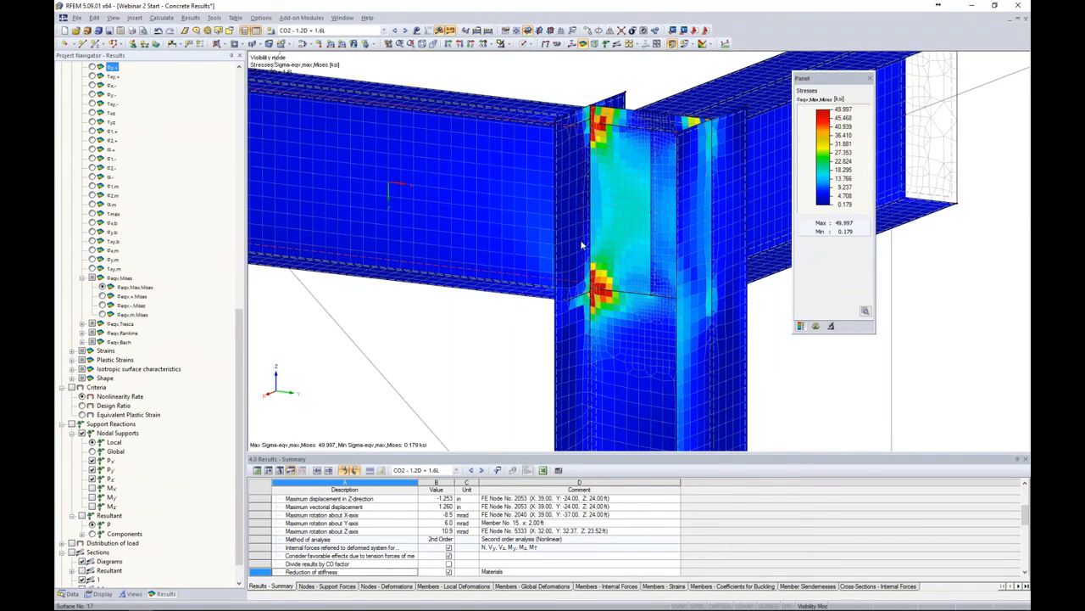
Export the current stress graphic as a 3D PDF named Webinar 2 Start - Concrete Results.pdf in Customer Models, replacing the existing file
{"action": "scroll", "coordinate": [583, 246], "scroll_direction": "down", "scroll_amount": 3}
{"action": "scroll", "coordinate": [582, 245], "scroll_direction": "down", "scroll_amount": 2}
{"action": "scroll", "coordinate": [660, 309], "scroll_direction": "down", "scroll_amount": 1}
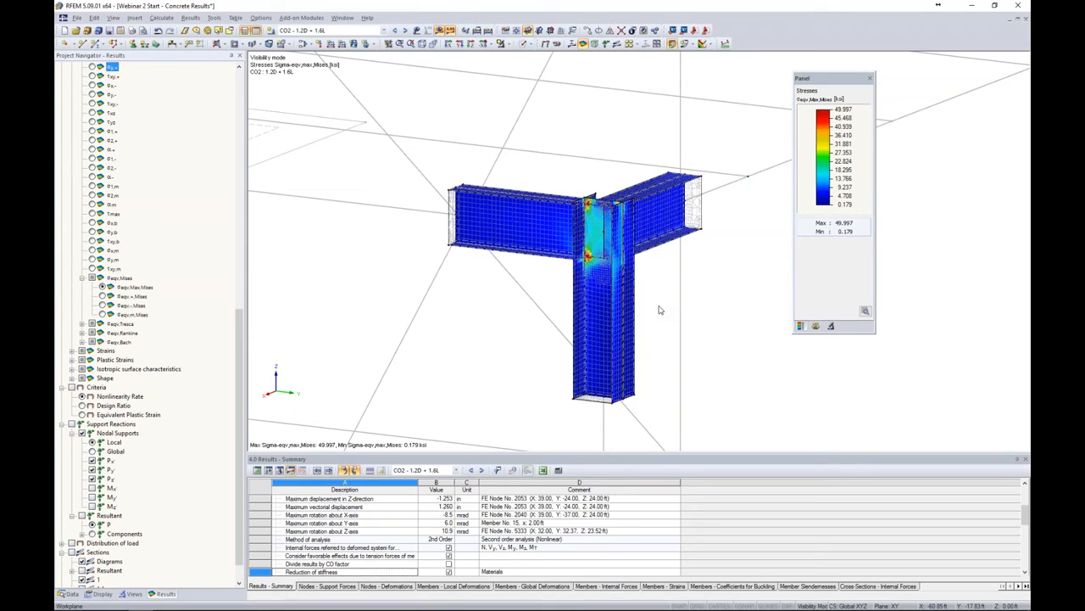
{"action": "middle_click_drag", "start_coordinate": [645, 288], "coordinate": [615, 231]}
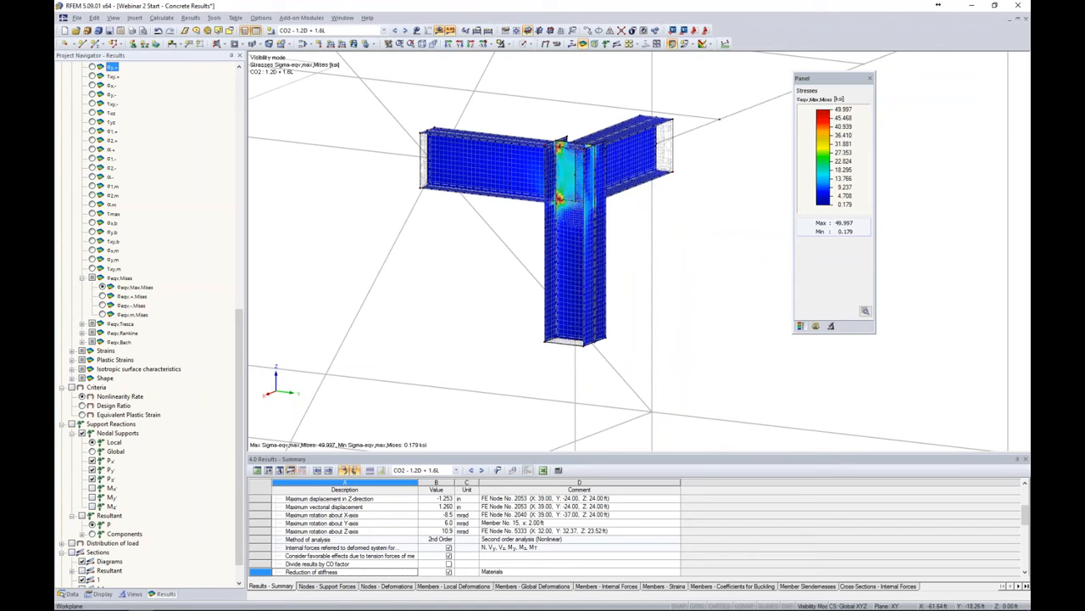
{"action": "scroll", "coordinate": [627, 240], "scroll_direction": "down", "scroll_amount": 5}
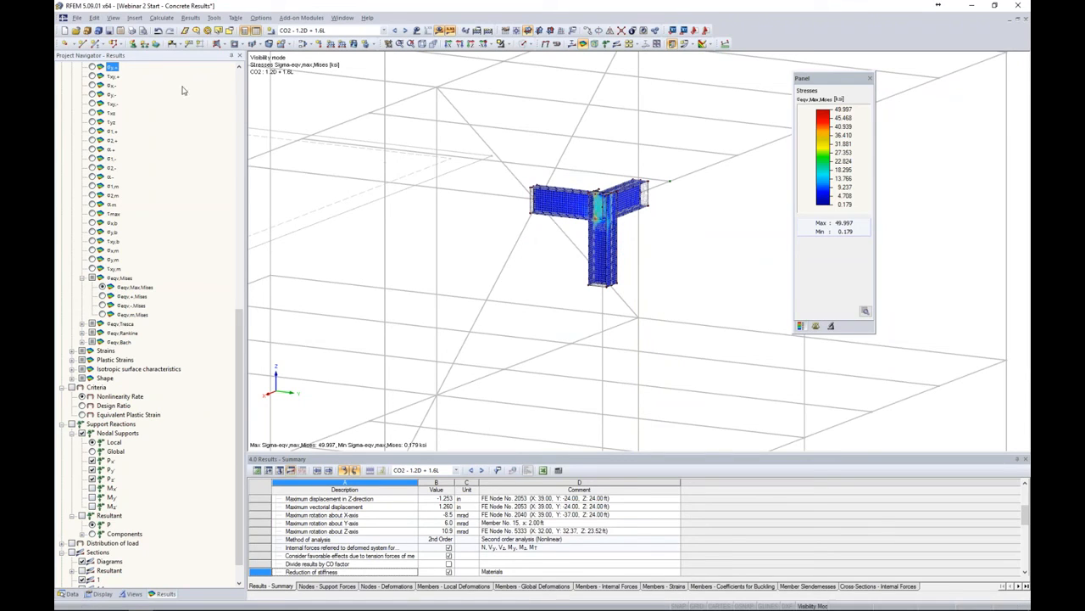
{"action": "left_click", "coordinate": [76, 18]}
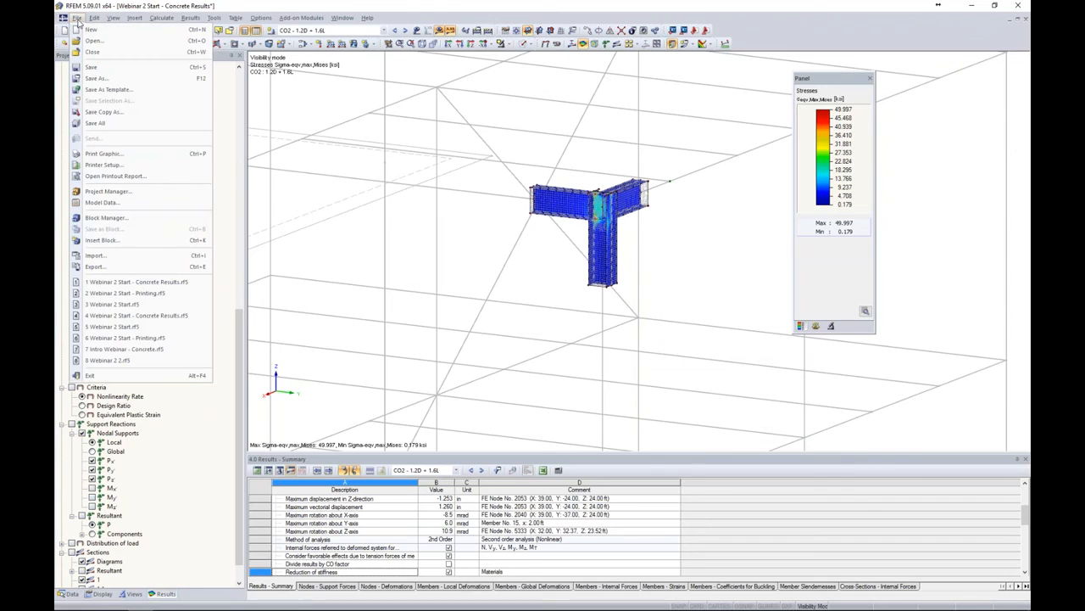
{"action": "left_click", "coordinate": [293, 105]}
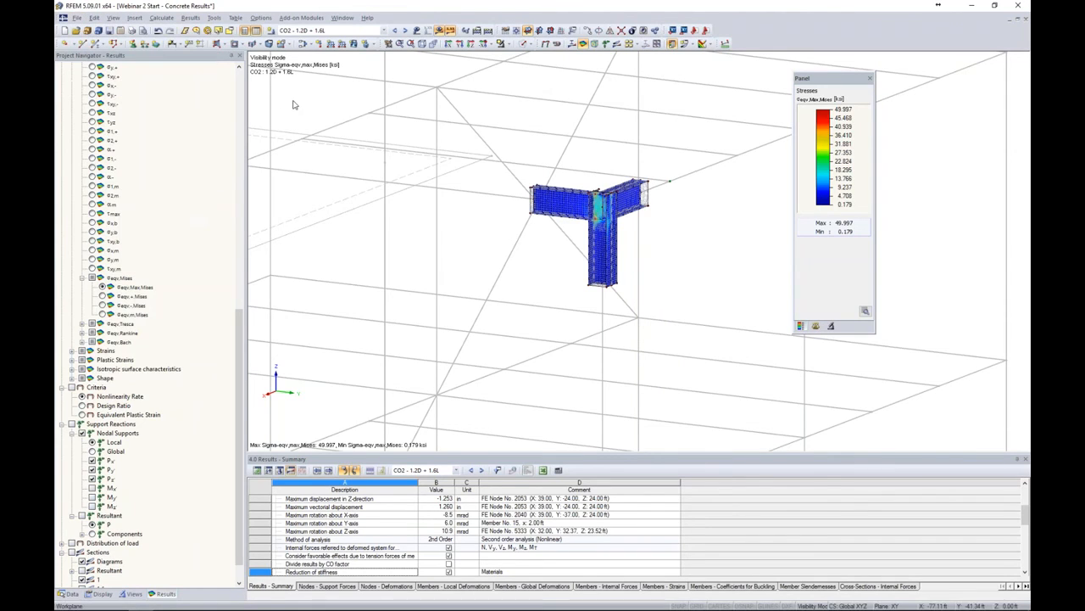
{"action": "left_click", "coordinate": [132, 31]}
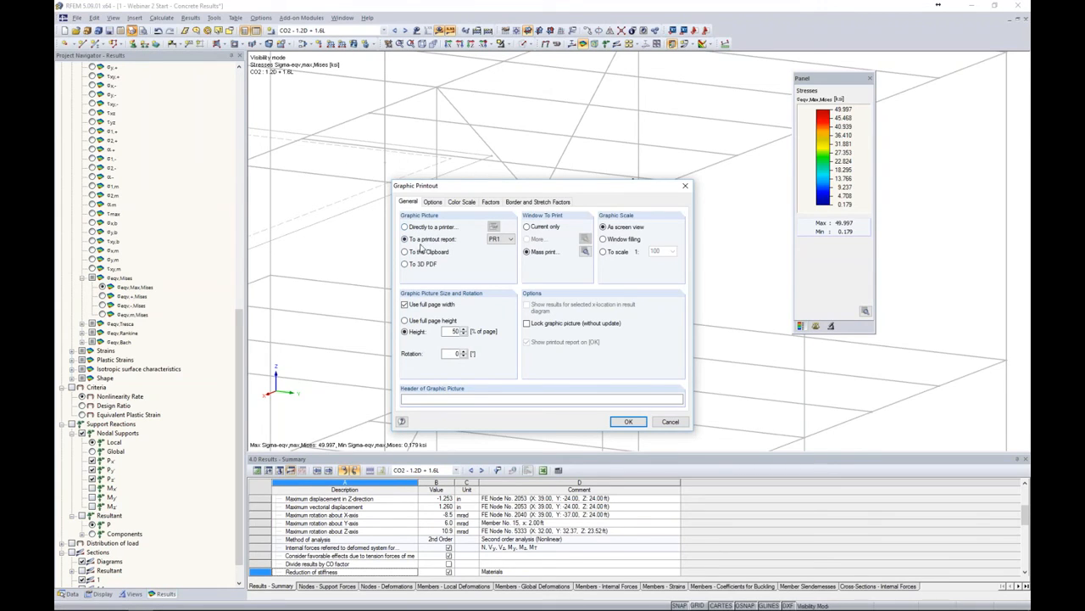
{"action": "left_click", "coordinate": [405, 264]}
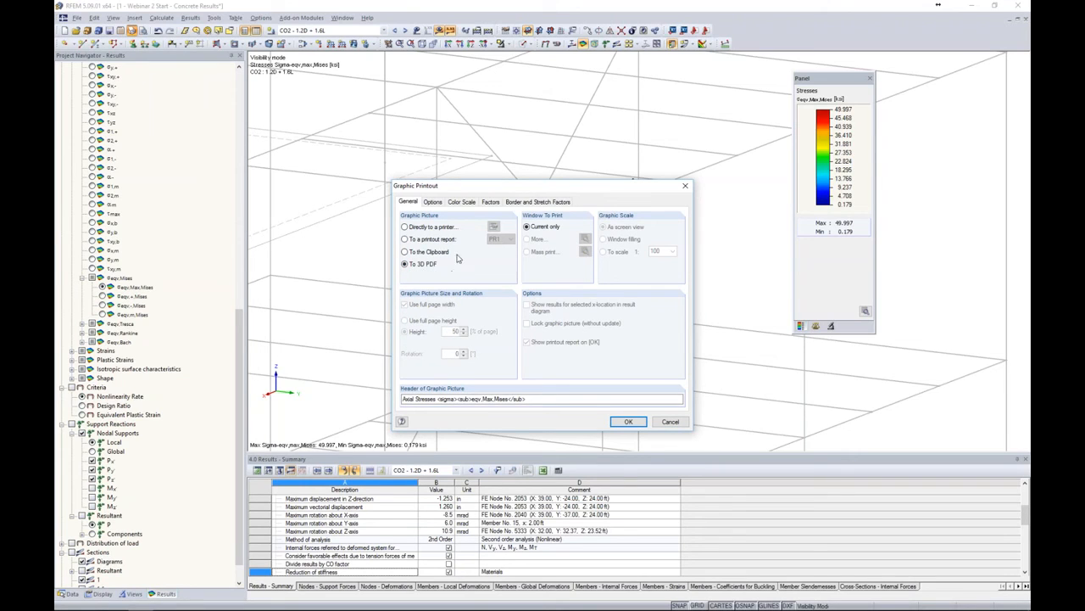
{"action": "left_click", "coordinate": [626, 420]}
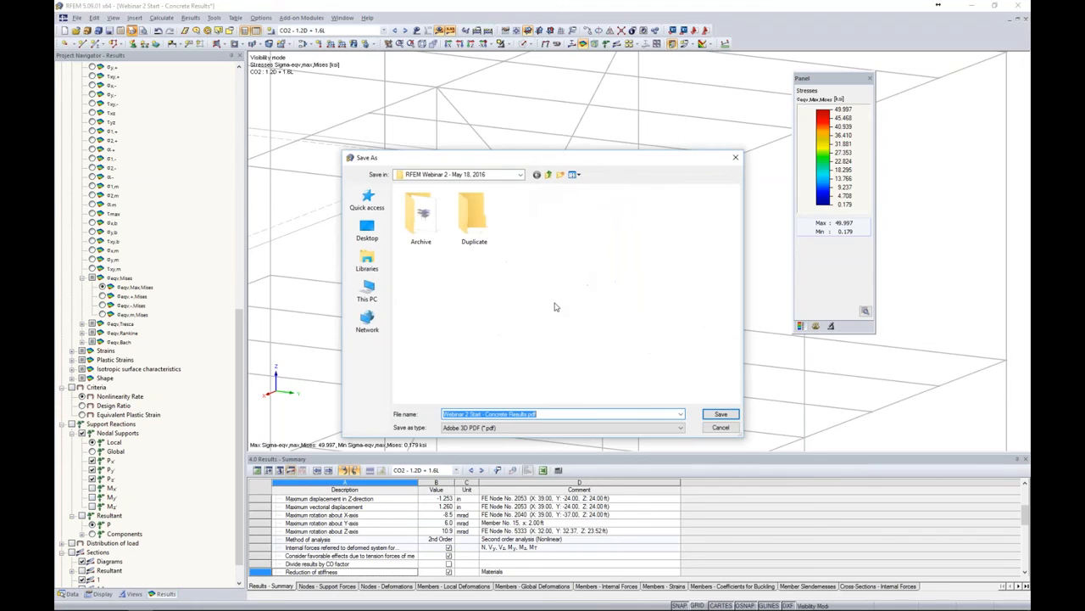
{"action": "left_click", "coordinate": [367, 235]}
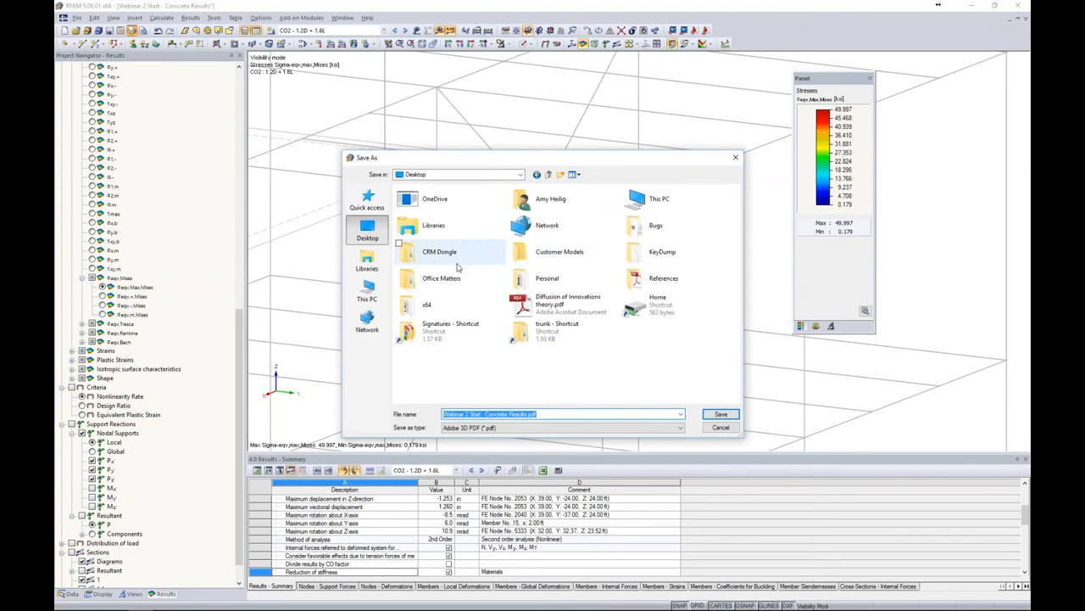
{"action": "double_click", "coordinate": [564, 265]}
{"action": "left_click", "coordinate": [720, 414]}
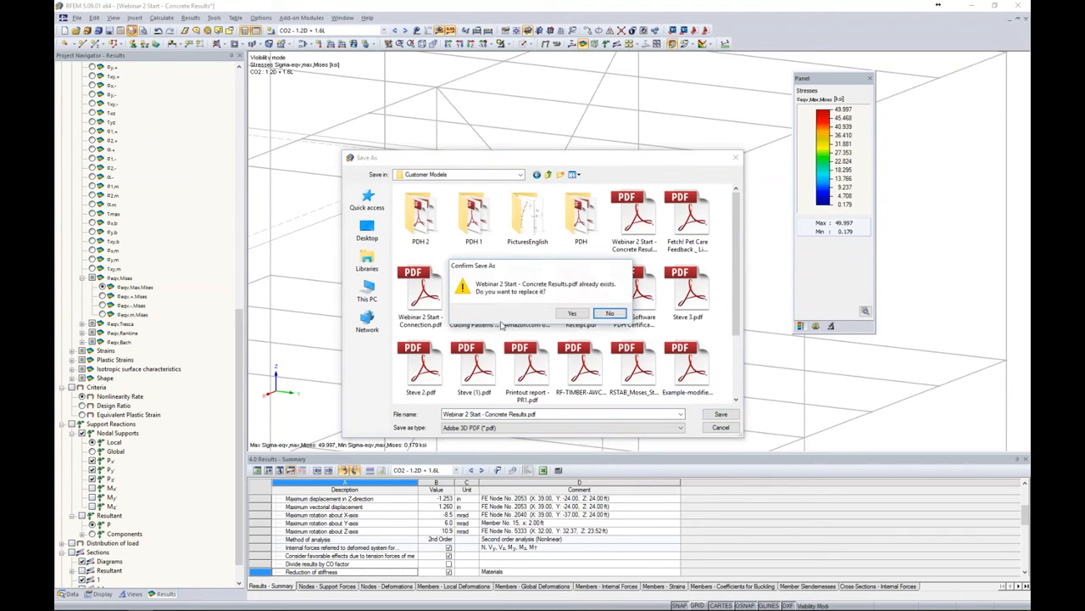
{"action": "left_click", "coordinate": [570, 312]}
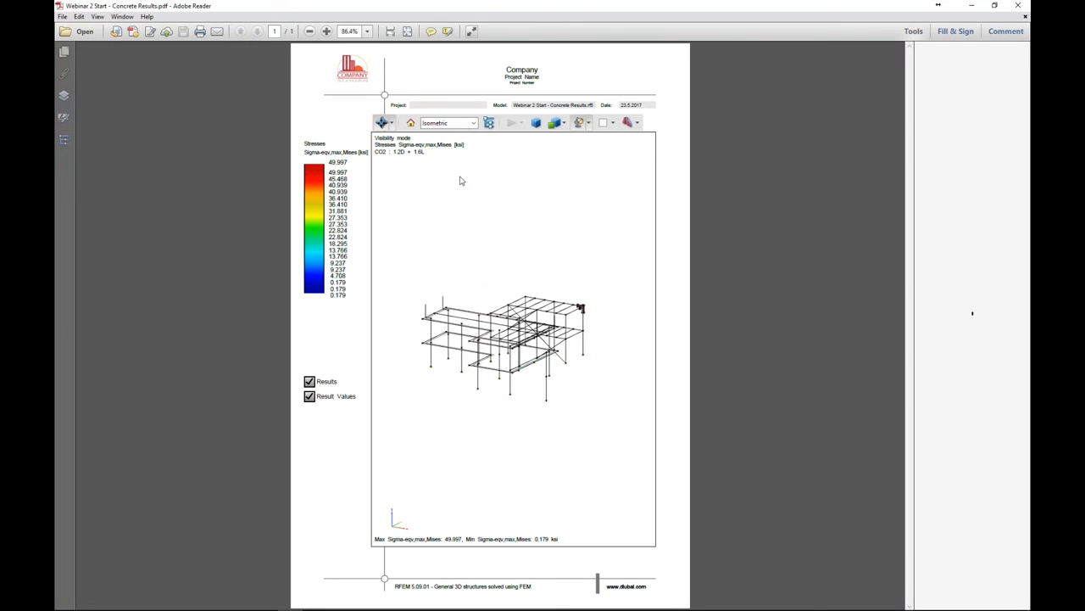
In Adobe Reader, spin, pan and zoom the 3D PDF model to inspect the joint stresses, then close the reader
{"action": "left_click", "coordinate": [392, 124]}
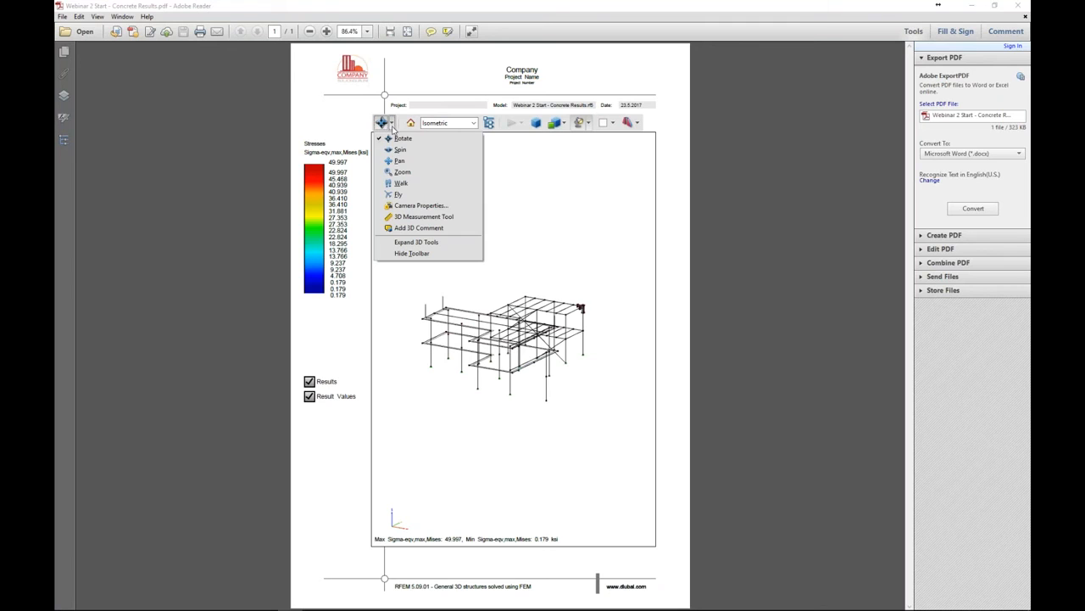
{"action": "left_click", "coordinate": [399, 149]}
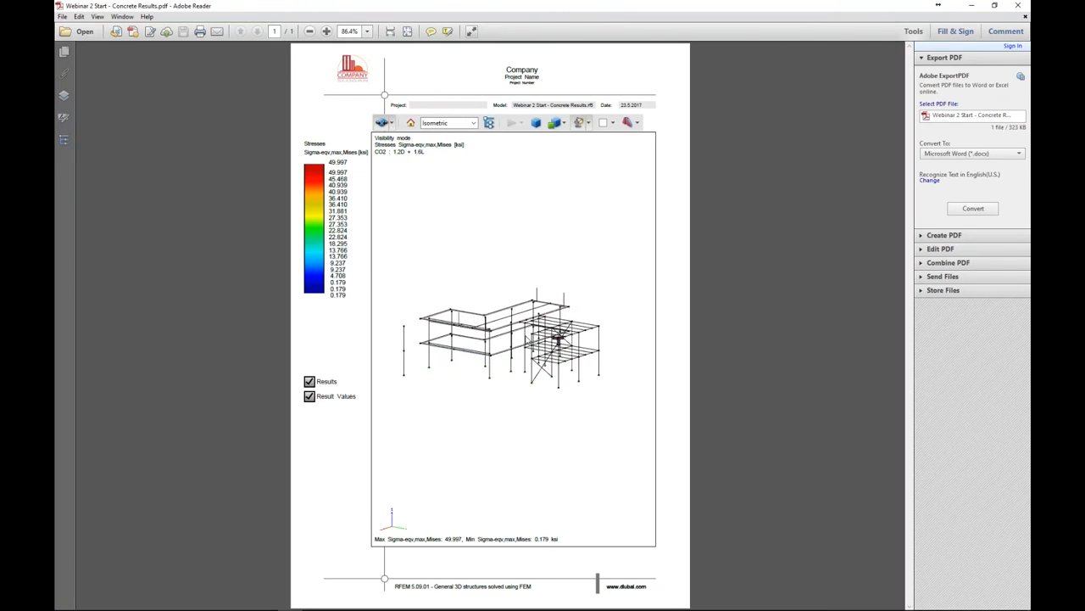
{"action": "left_click", "coordinate": [388, 123]}
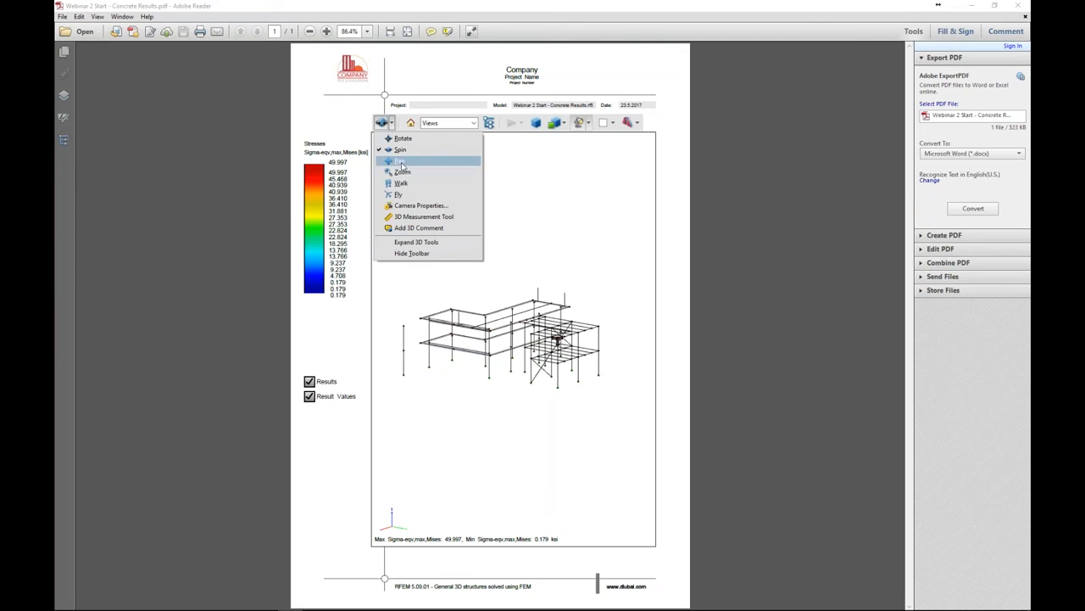
{"action": "left_click", "coordinate": [403, 162]}
{"action": "scroll", "coordinate": [566, 352], "scroll_direction": "up", "scroll_amount": 6}
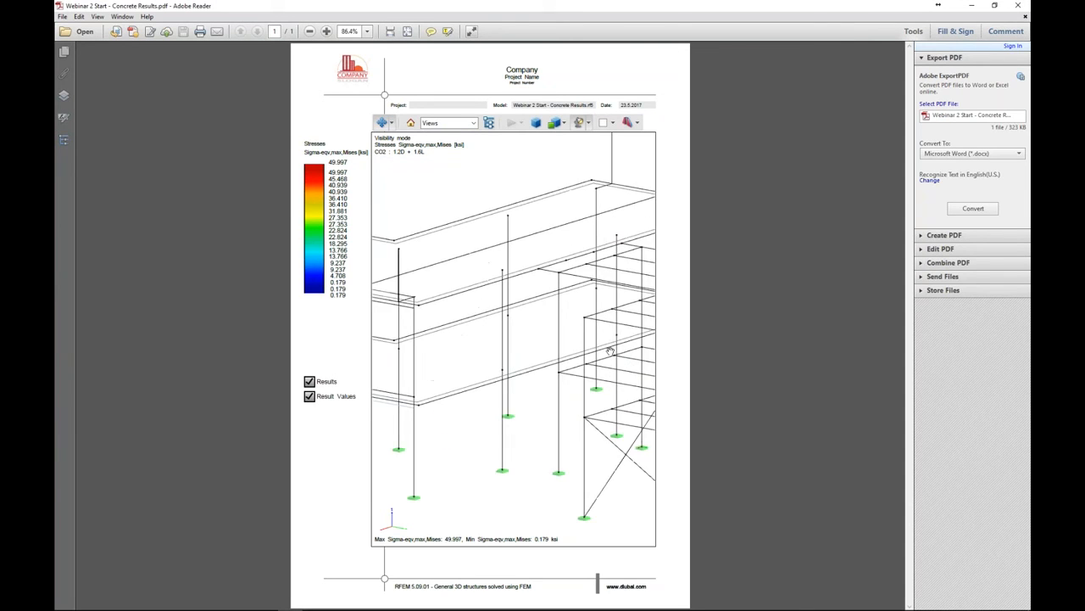
{"action": "scroll", "coordinate": [515, 337], "scroll_direction": "up", "scroll_amount": 10}
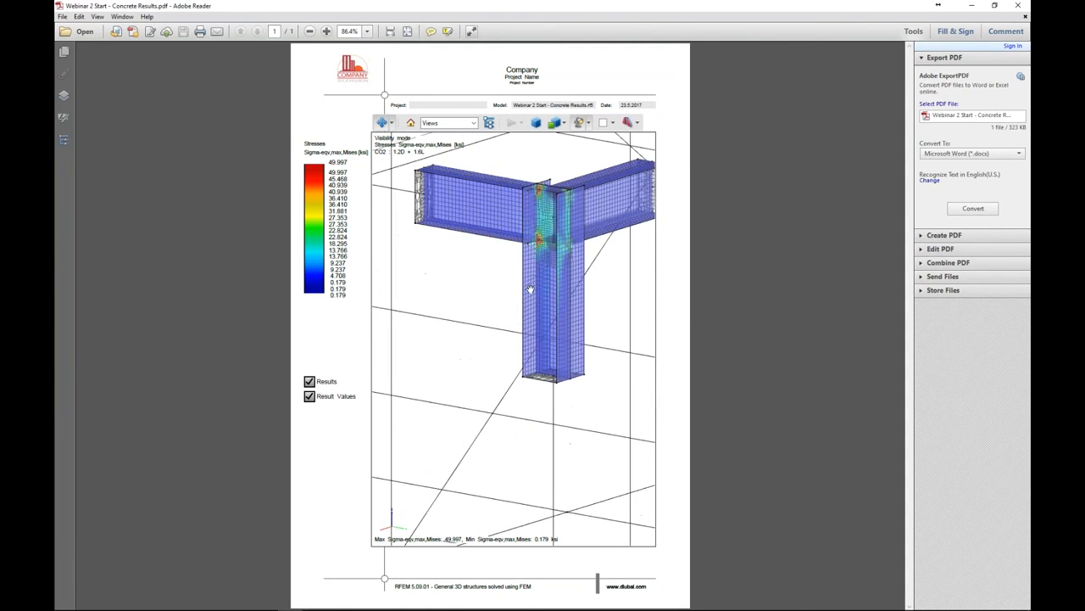
{"action": "left_click_drag", "start_coordinate": [528, 286], "coordinate": [446, 368]}
{"action": "scroll", "coordinate": [468, 338], "scroll_direction": "up", "scroll_amount": 3}
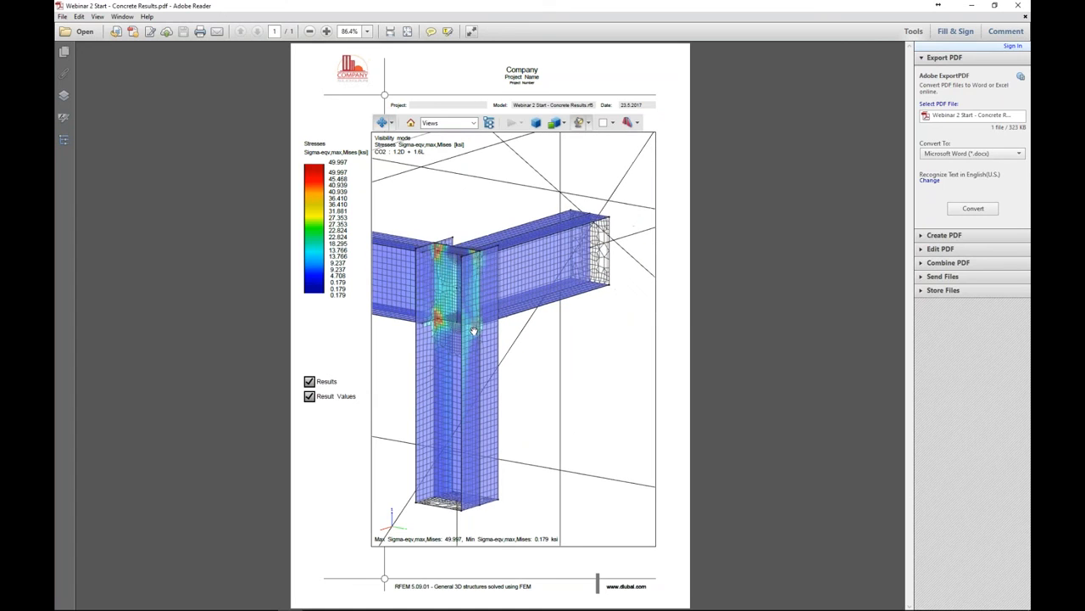
{"action": "left_click_drag", "start_coordinate": [514, 332], "coordinate": [575, 329]}
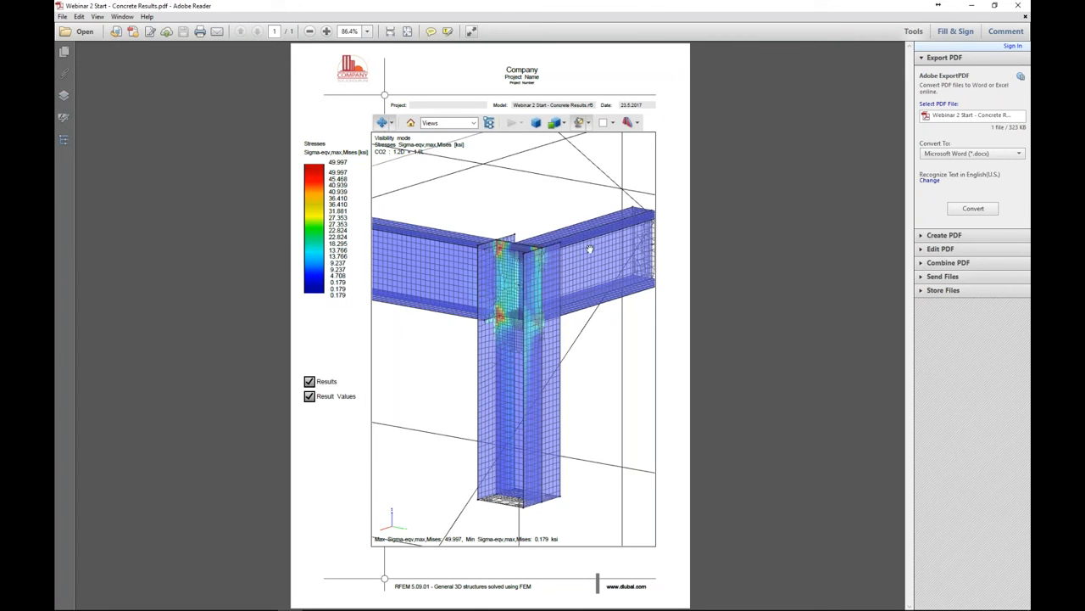
{"action": "left_click", "coordinate": [1017, 6]}
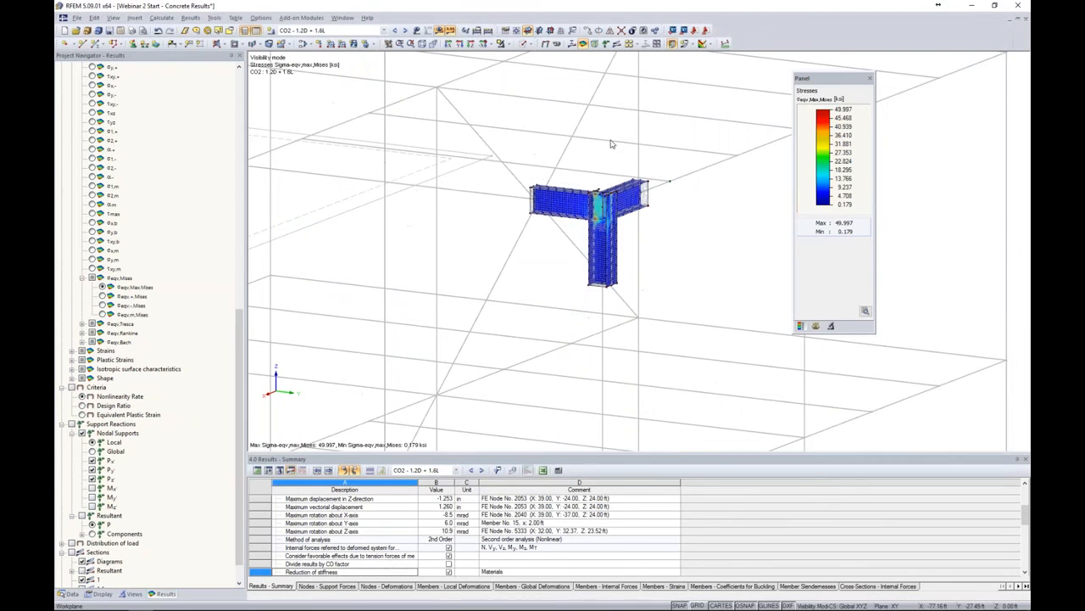
Switch to the Webinar 2 Start - Printing model window
{"action": "scroll", "coordinate": [611, 143], "scroll_direction": "up", "scroll_amount": 3}
{"action": "scroll", "coordinate": [683, 229], "scroll_direction": "up", "scroll_amount": 2}
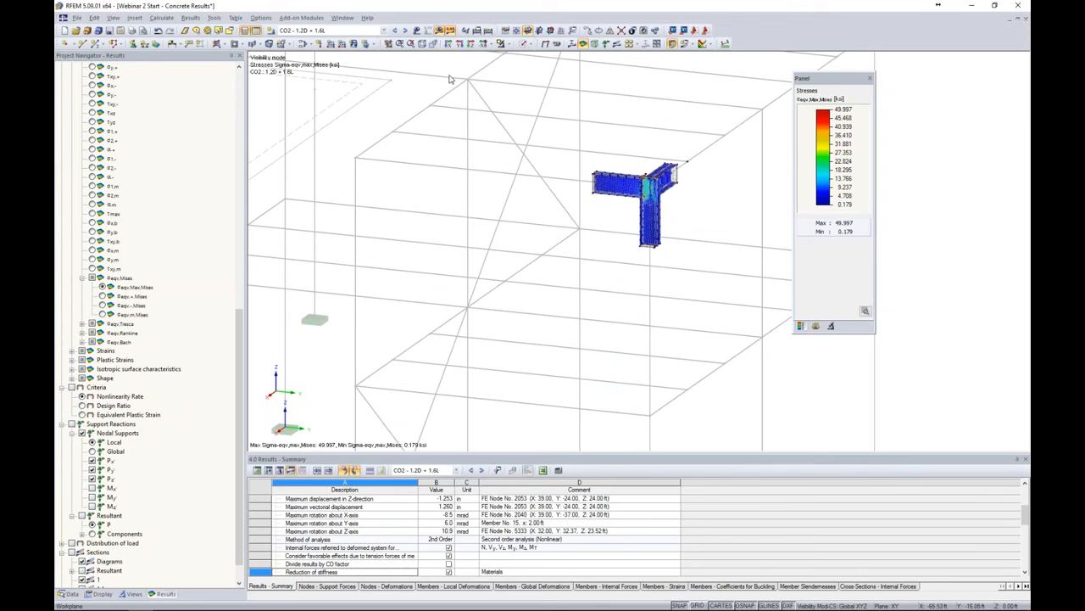
{"action": "left_click", "coordinate": [342, 18]}
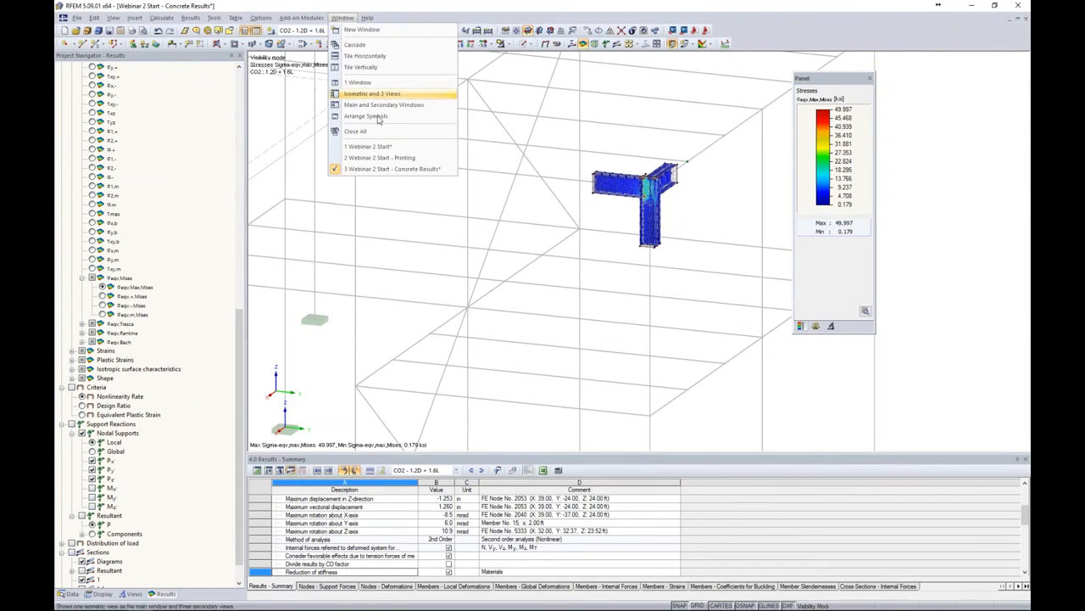
{"action": "left_click", "coordinate": [380, 159]}
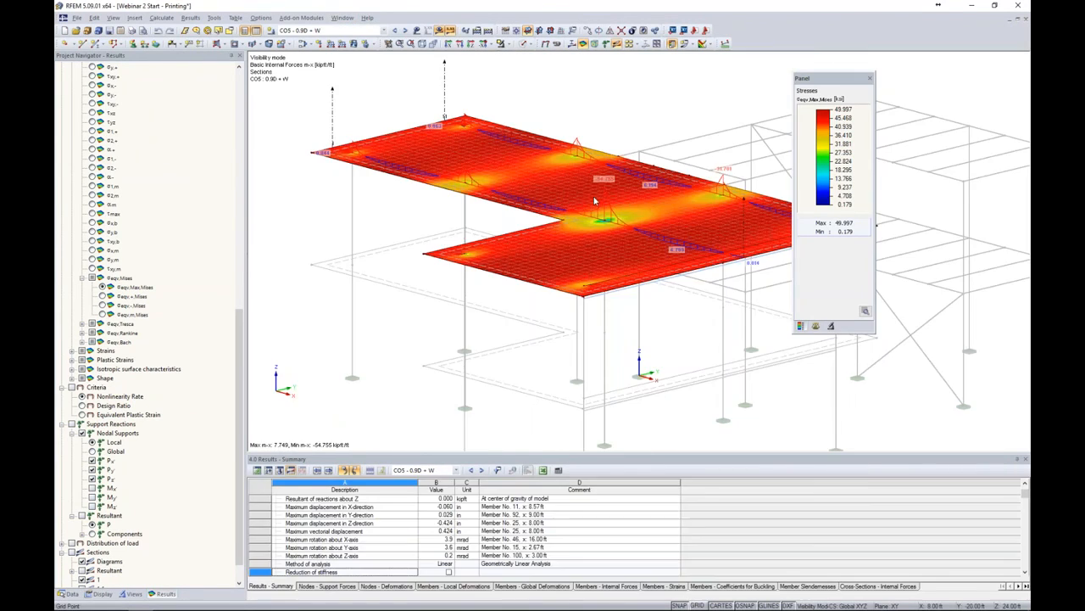
Show the color scale in the panel for the surface moment results and move the panel aside
{"action": "middle_click_drag", "start_coordinate": [658, 316], "coordinate": [593, 287]}
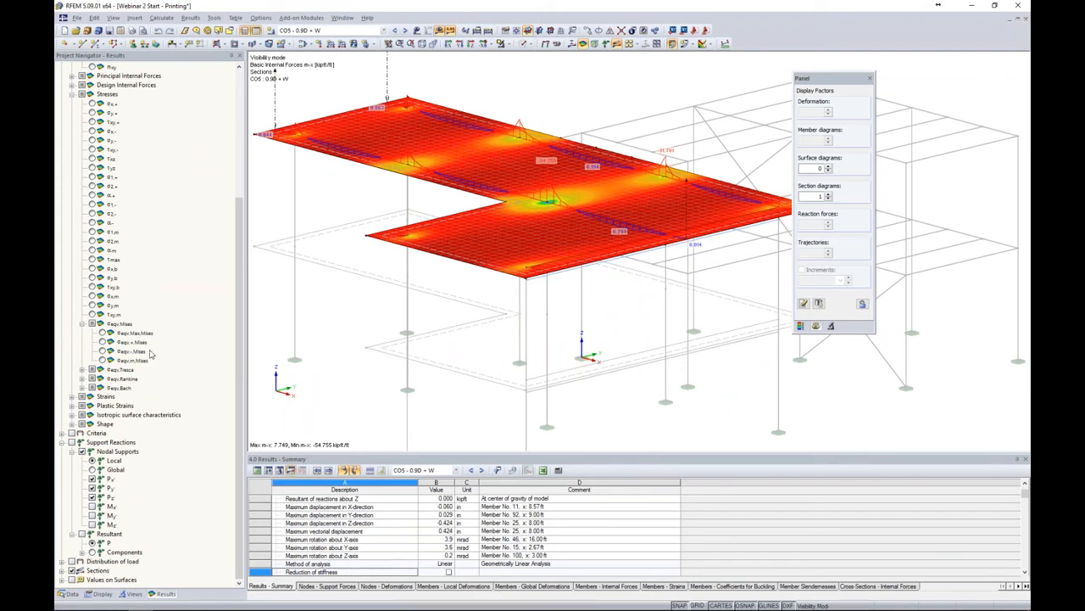
{"action": "scroll", "coordinate": [93, 204], "scroll_direction": "up", "scroll_amount": 6}
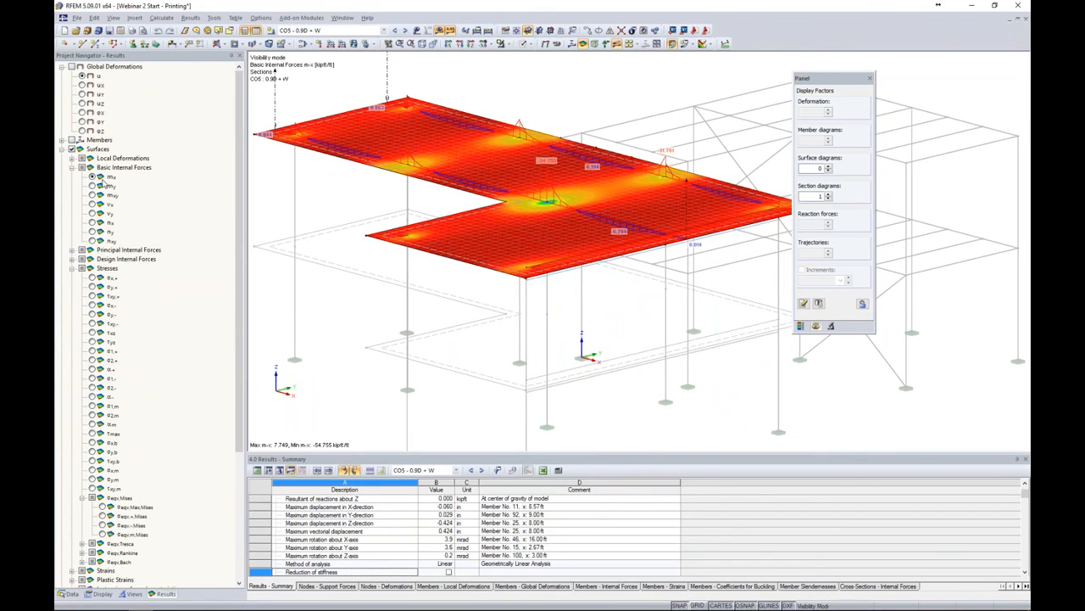
{"action": "left_click", "coordinate": [801, 327]}
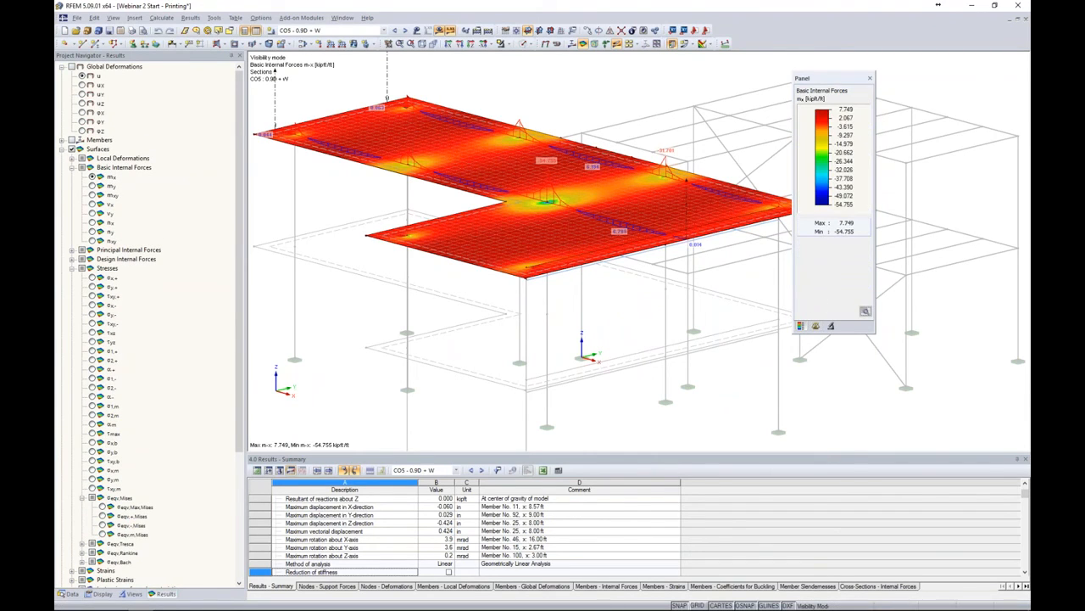
{"action": "left_click_drag", "start_coordinate": [830, 85], "coordinate": [854, 80]}
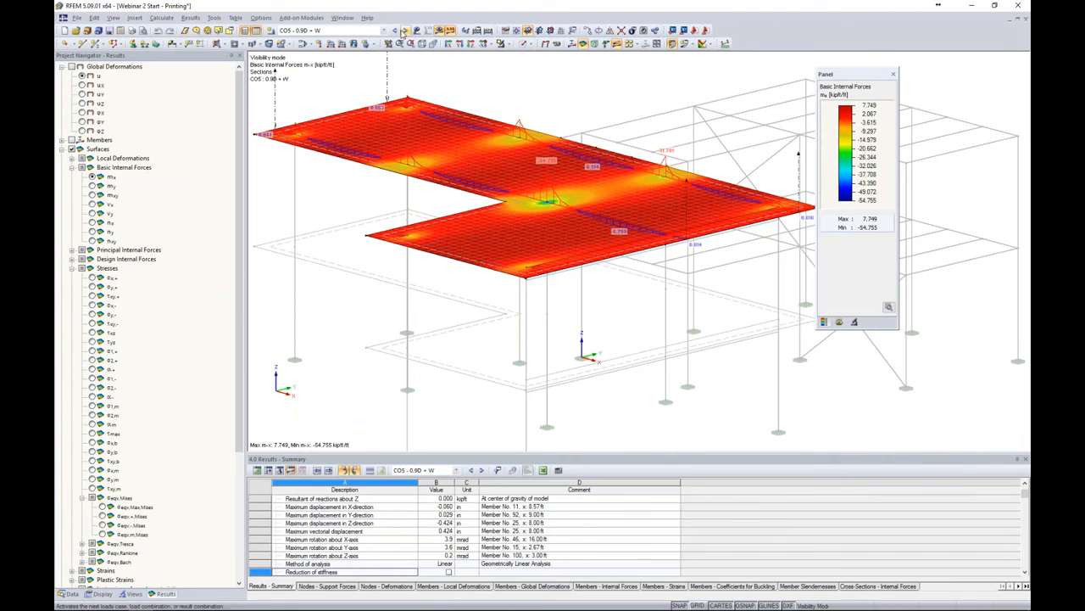
Step through the load combinations to CO8 - D + 0.6W
{"action": "left_click", "coordinate": [405, 32]}
{"action": "left_click", "coordinate": [406, 32]}
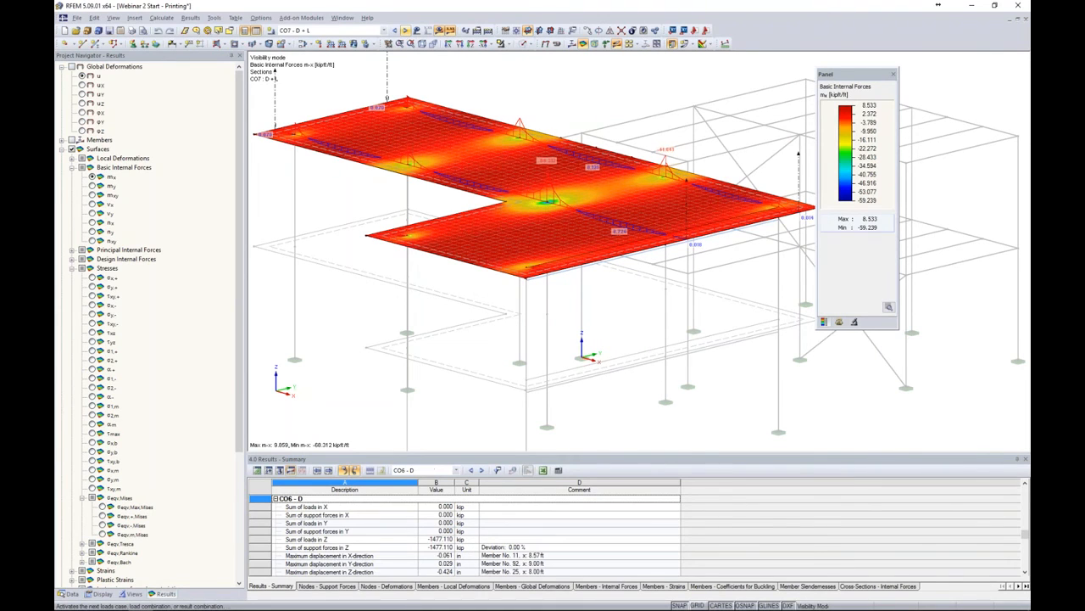
{"action": "middle_click_drag", "start_coordinate": [646, 131], "coordinate": [655, 138]}
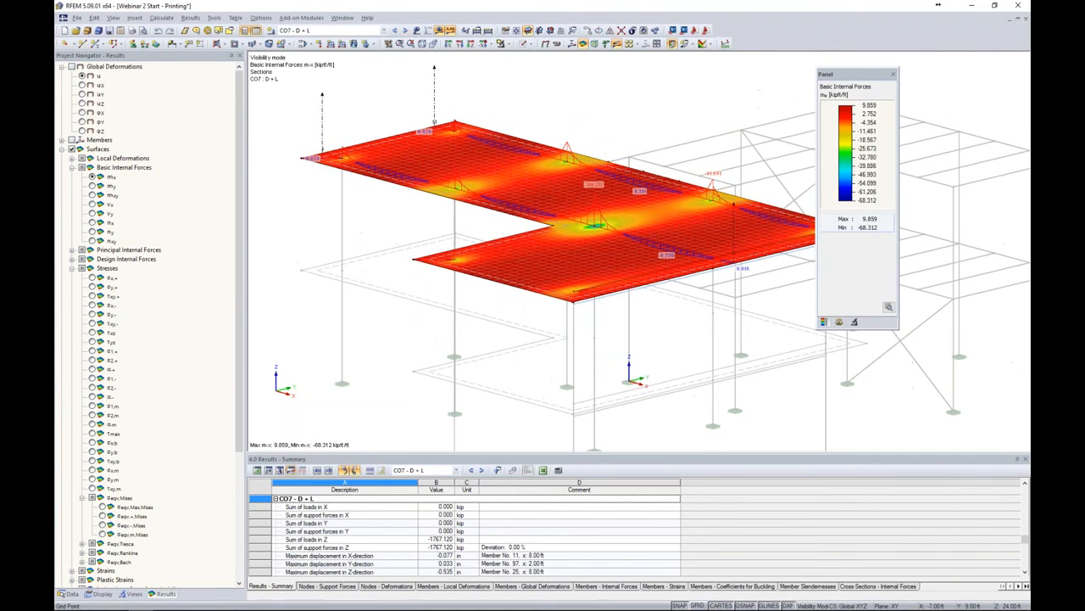
{"action": "left_click_drag", "start_coordinate": [838, 81], "coordinate": [892, 78]}
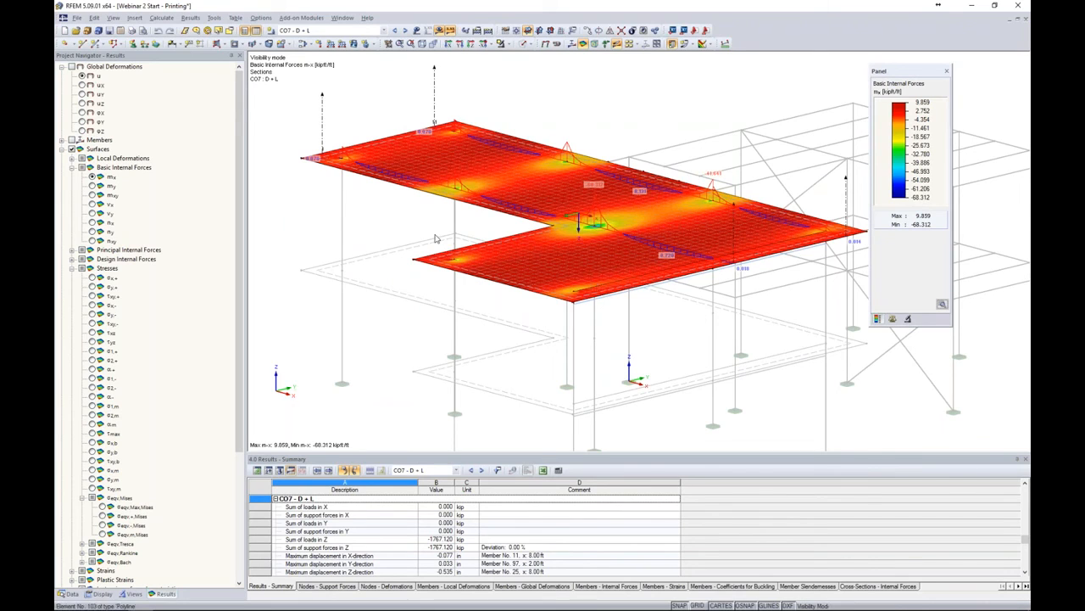
{"action": "left_click", "coordinate": [406, 30]}
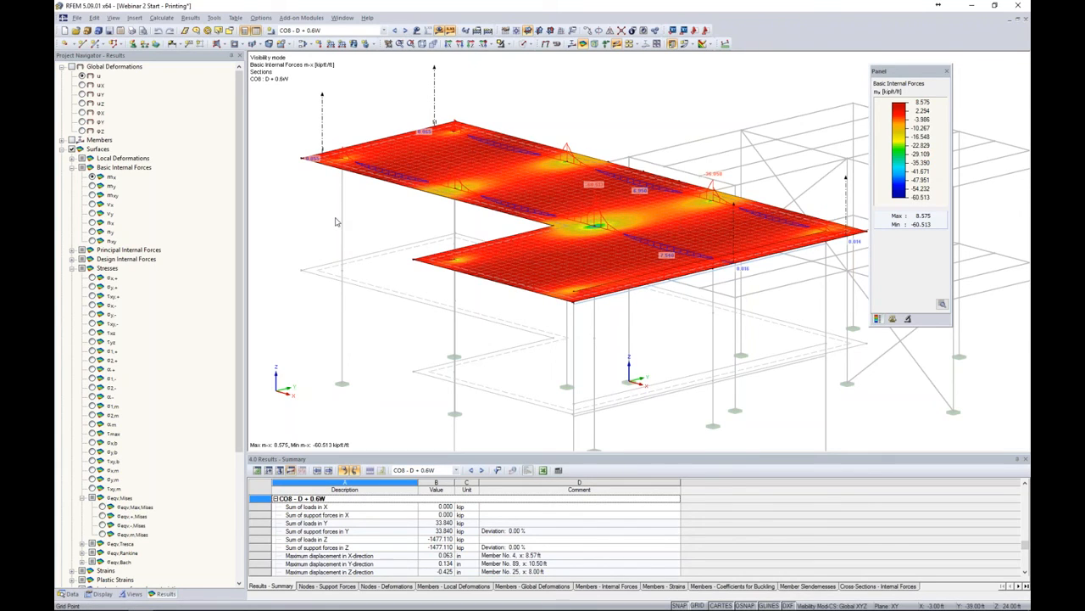
Open the graphic printout for the current picture, switch it to mass print into a printout report, and open the mass print settings
{"action": "left_click", "coordinate": [133, 31]}
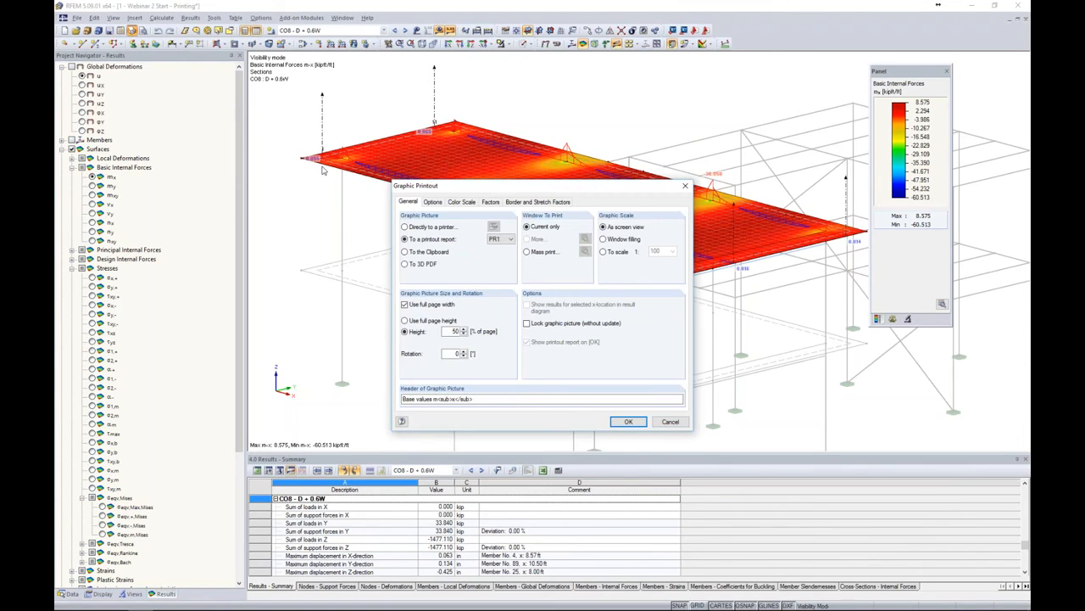
{"action": "left_click", "coordinate": [527, 253]}
{"action": "double_click", "coordinate": [455, 332]}
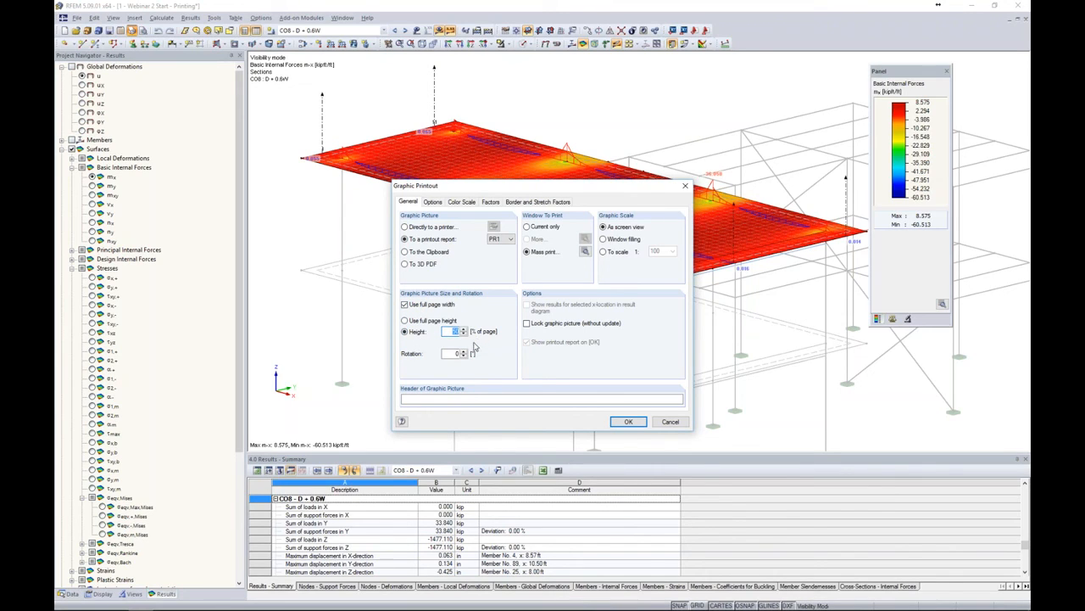
{"action": "left_click", "coordinate": [582, 254]}
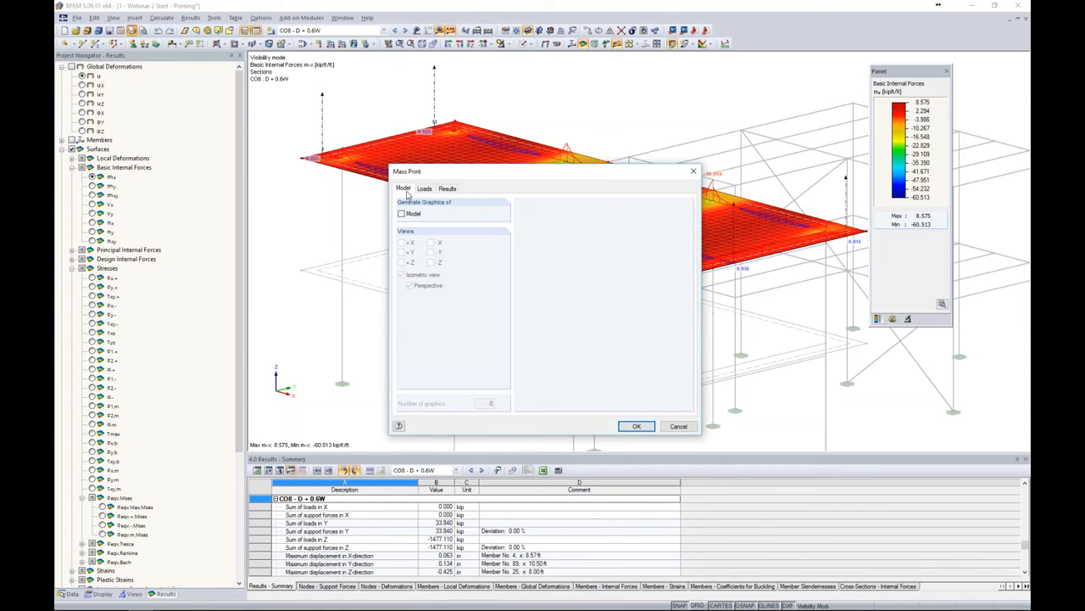
Generate mx result graphics for all load cases and combinations into a new printout report using template 7 - Input data and reduced results
{"action": "left_click", "coordinate": [424, 189]}
{"action": "left_click", "coordinate": [446, 189]}
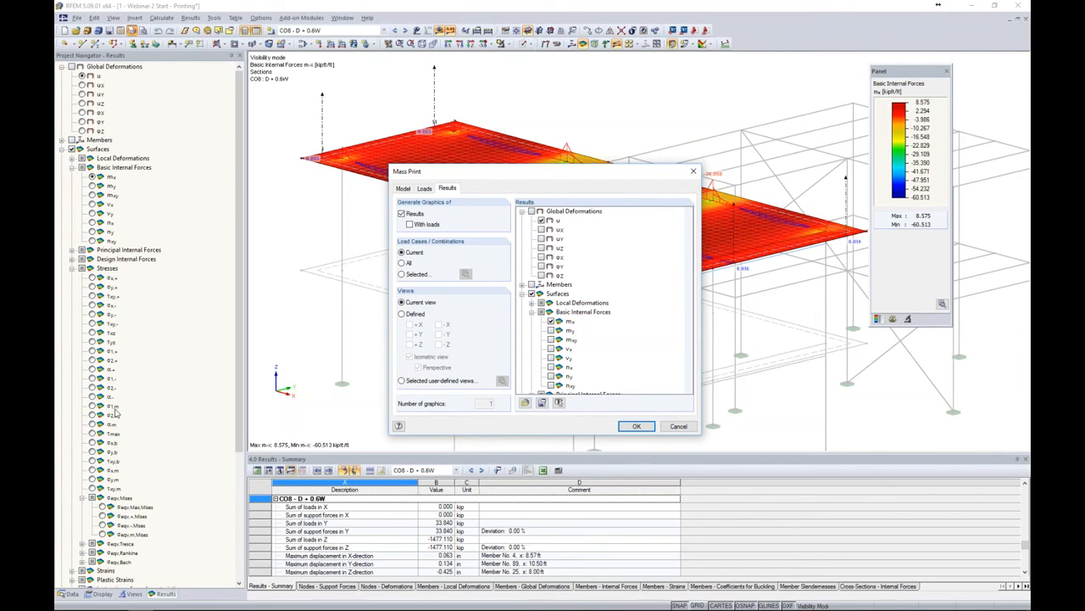
{"action": "left_click", "coordinate": [551, 322]}
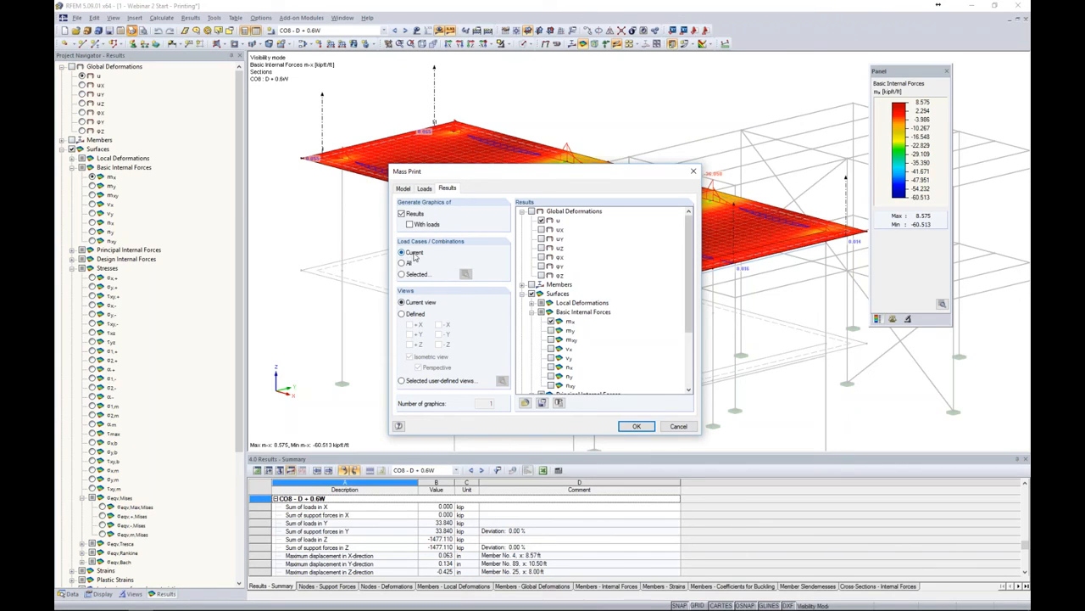
{"action": "left_click", "coordinate": [403, 263]}
{"action": "left_click", "coordinate": [641, 427]}
{"action": "left_click", "coordinate": [640, 427]}
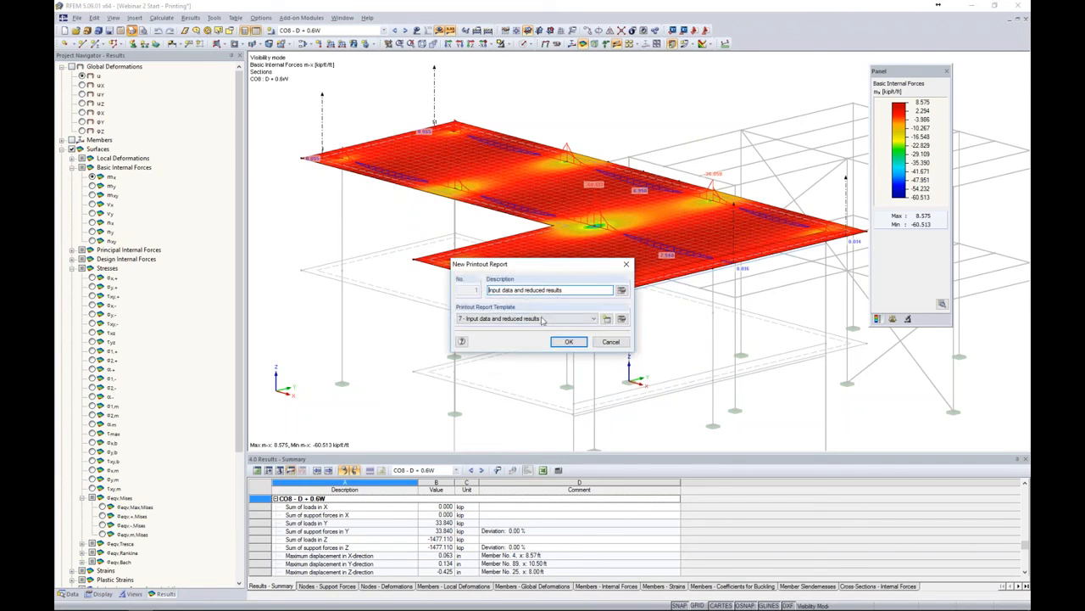
{"action": "left_click", "coordinate": [541, 318]}
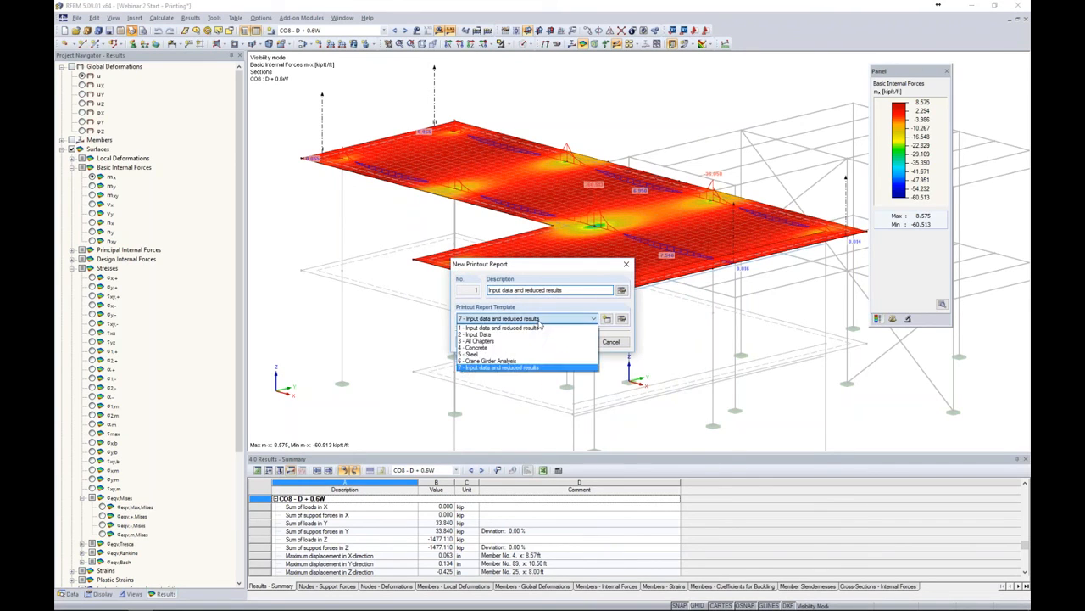
{"action": "left_click", "coordinate": [530, 370]}
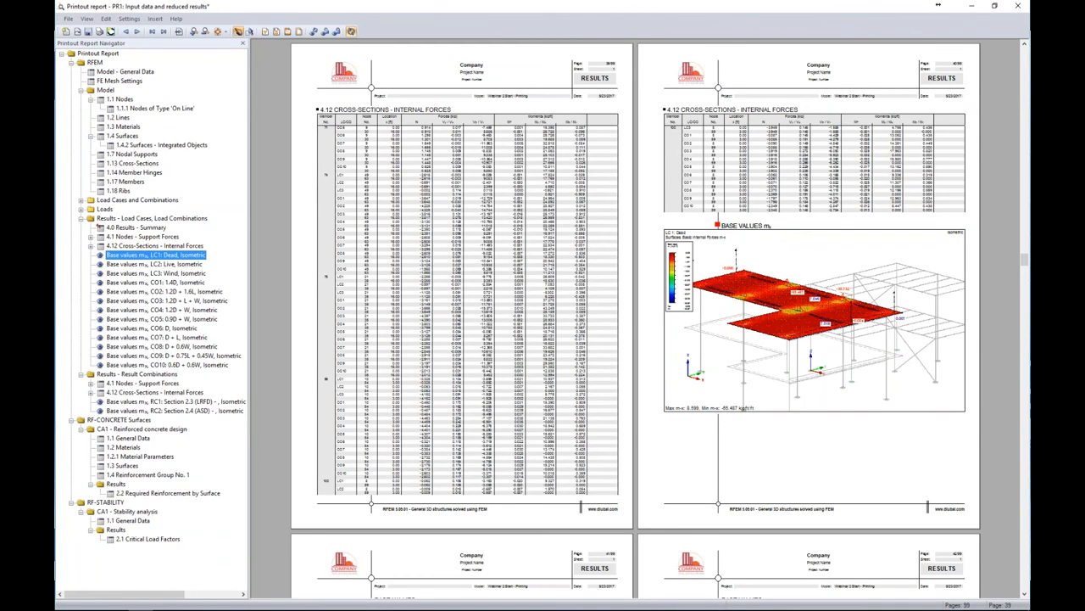
Scroll through the mass-printed mx graphics for each load case in the printout report
{"action": "scroll", "coordinate": [567, 337], "scroll_direction": "up", "scroll_amount": 3}
{"action": "scroll", "coordinate": [310, 300], "scroll_direction": "down", "scroll_amount": 15}
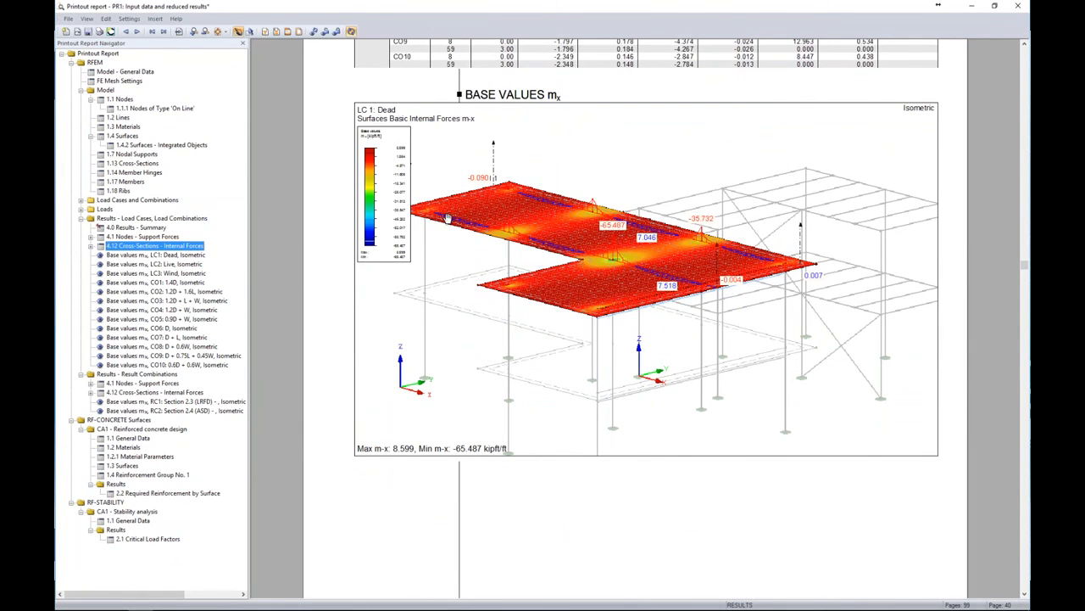
{"action": "scroll", "coordinate": [447, 219], "scroll_direction": "down", "scroll_amount": 15}
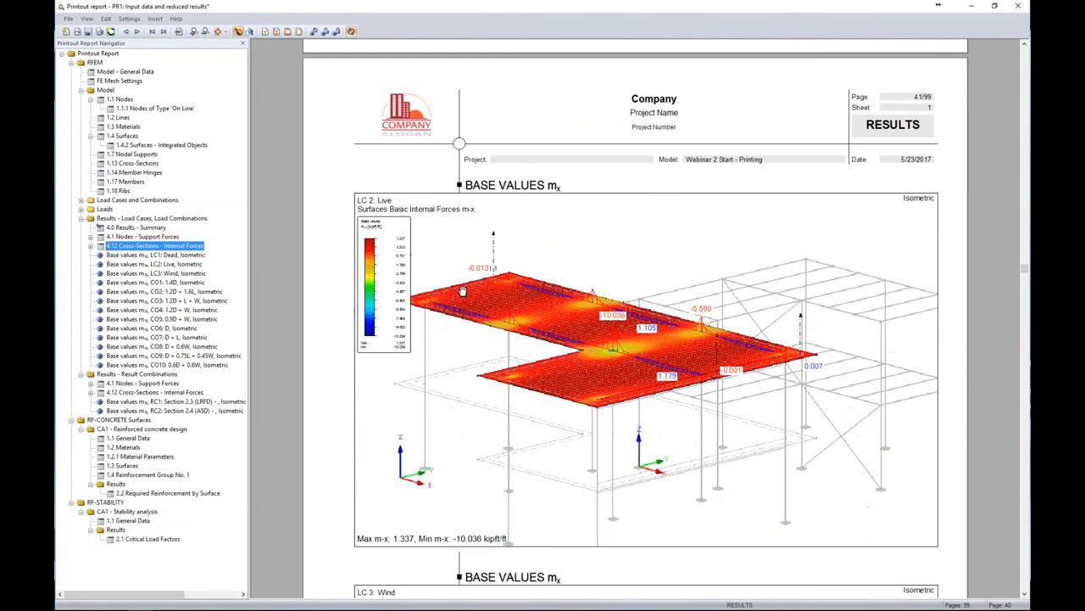
{"action": "scroll", "coordinate": [462, 291], "scroll_direction": "down", "scroll_amount": 15}
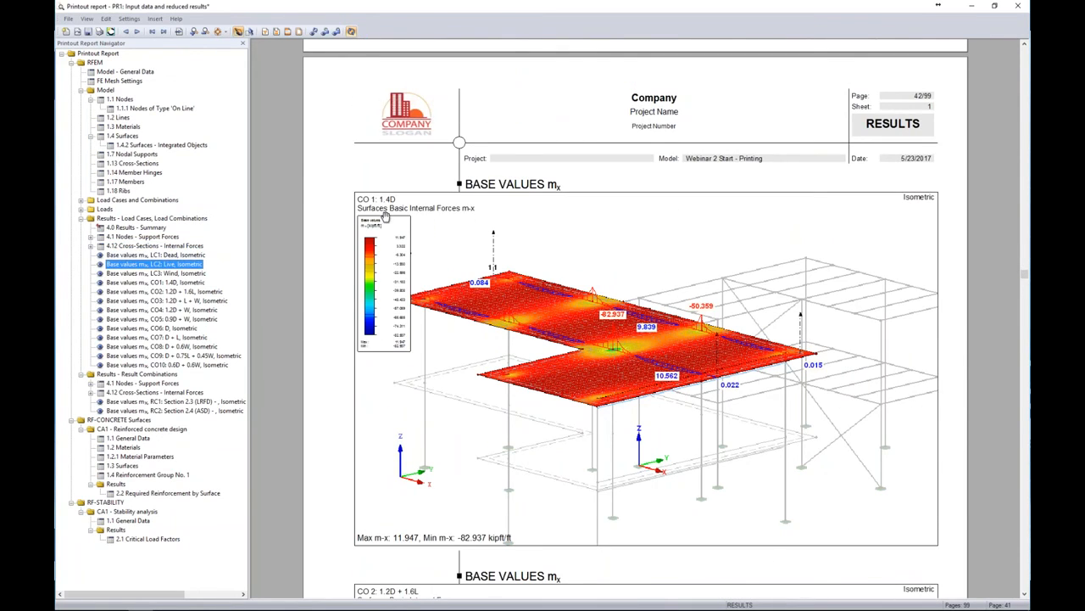
{"action": "scroll", "coordinate": [406, 251], "scroll_direction": "down", "scroll_amount": 15}
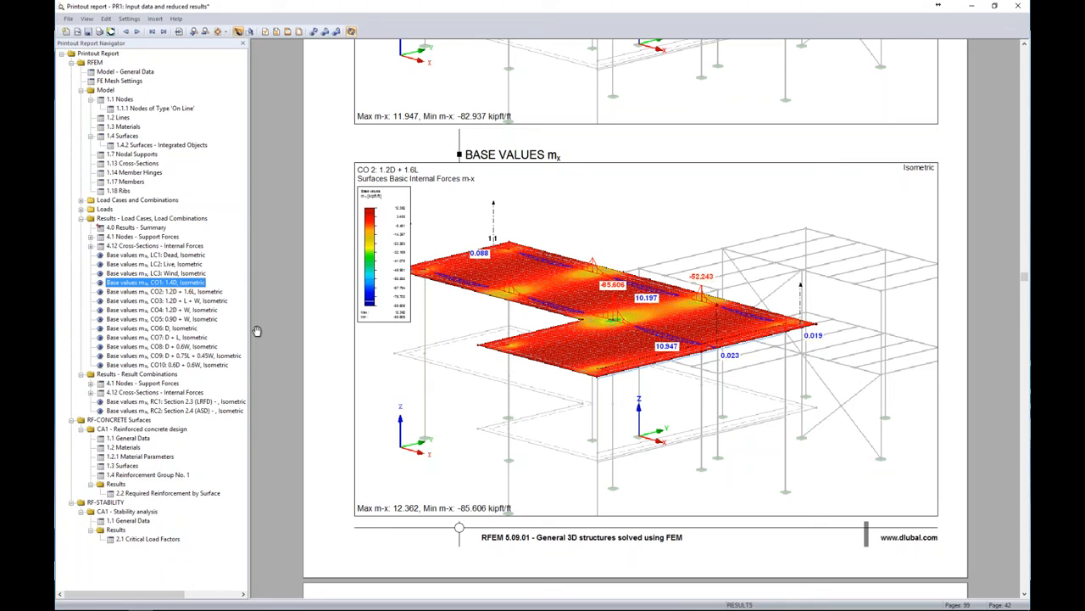
Open the CO 2 mx graphic in the model, adjust its display settings in the navigator, and return to the printout report
{"action": "right_click", "coordinate": [603, 222]}
{"action": "left_click", "coordinate": [627, 277]}
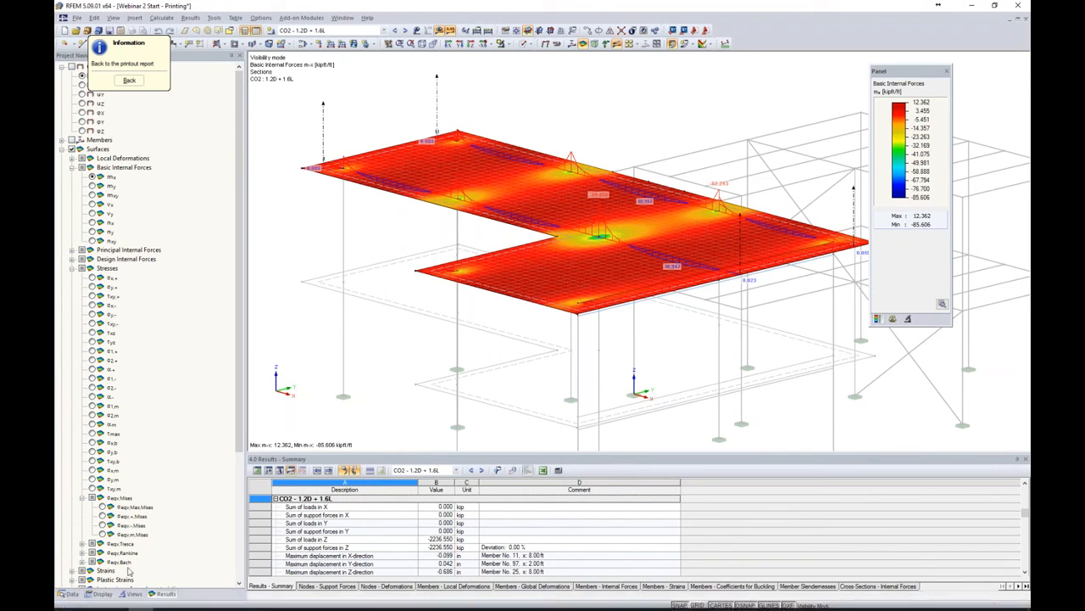
{"action": "left_click", "coordinate": [103, 593]}
{"action": "scroll", "coordinate": [118, 491], "scroll_direction": "down", "scroll_amount": 8}
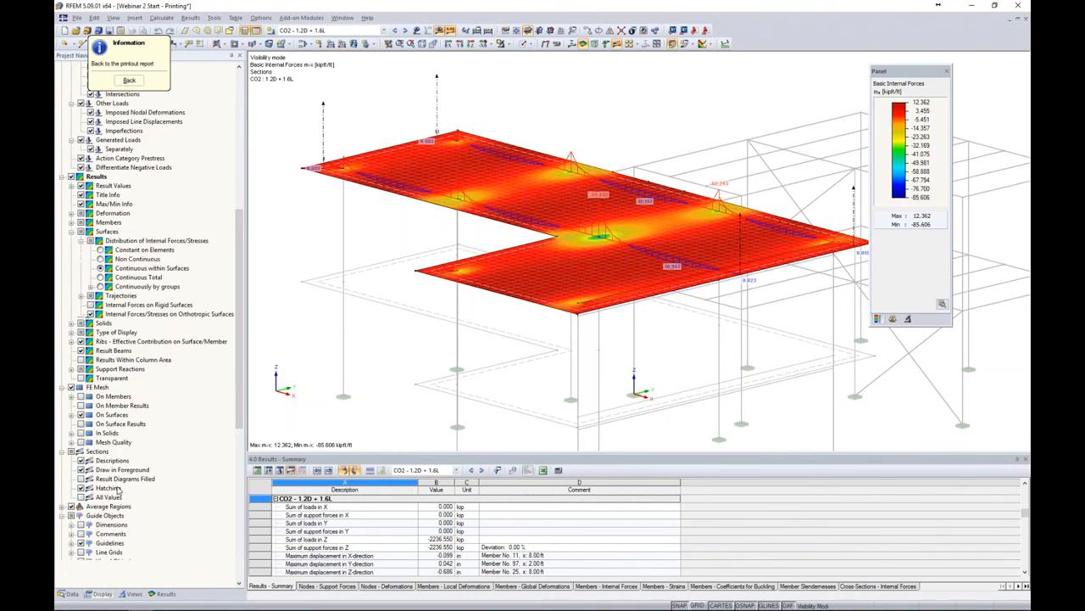
{"action": "left_click", "coordinate": [71, 278]}
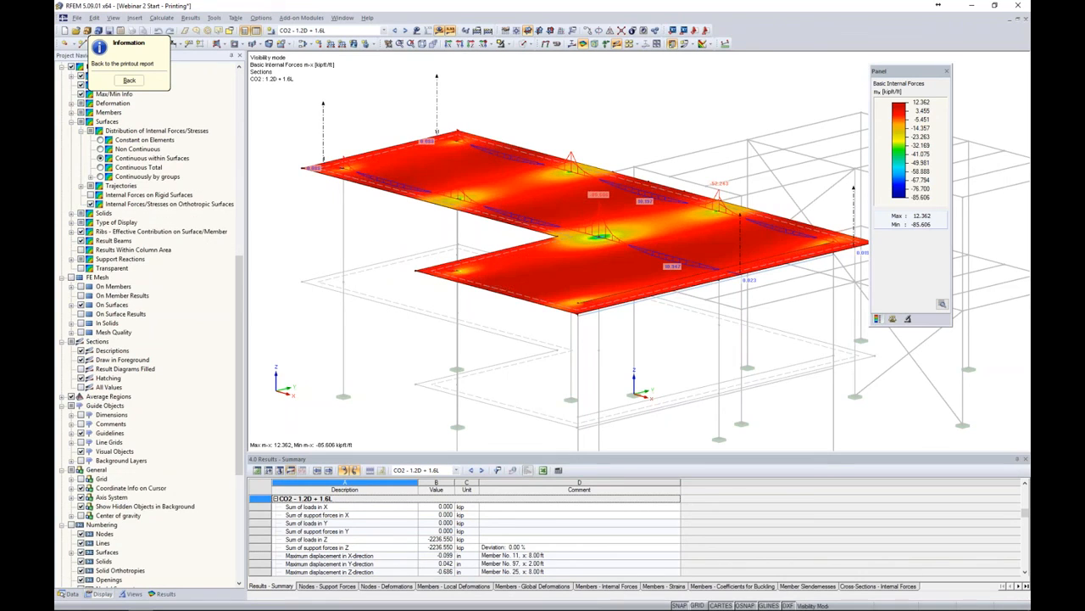
{"action": "left_click", "coordinate": [129, 81]}
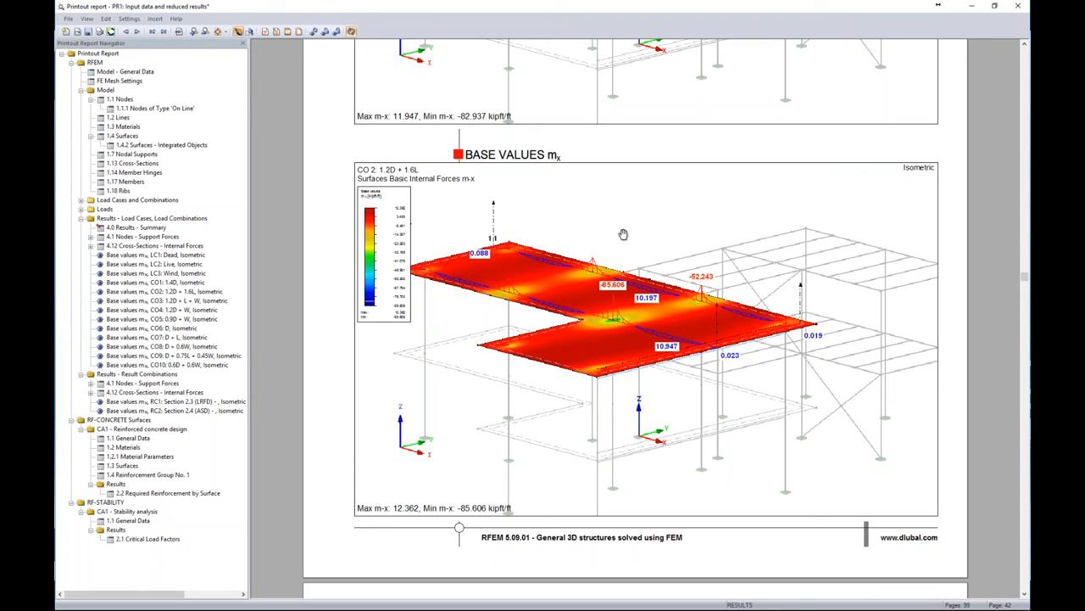
Move the RF-CONCRETE Surfaces chapter below the RF-STABILITY chapter in the printout report
{"action": "scroll", "coordinate": [623, 234], "scroll_direction": "down", "scroll_amount": 2, "text": "ctrl"}
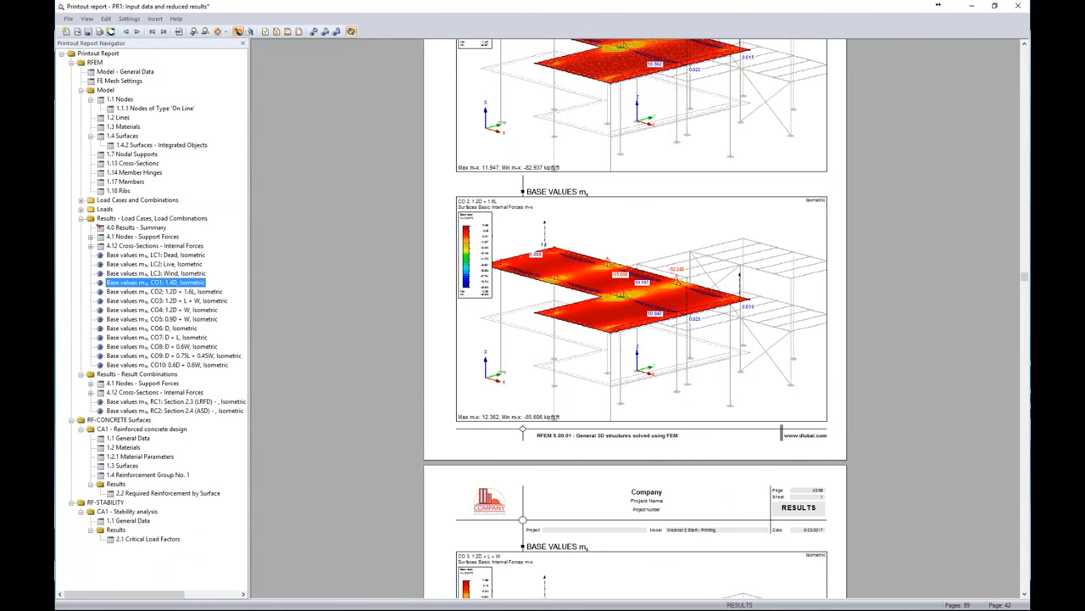
{"action": "scroll", "coordinate": [625, 301], "scroll_direction": "down", "scroll_amount": 3}
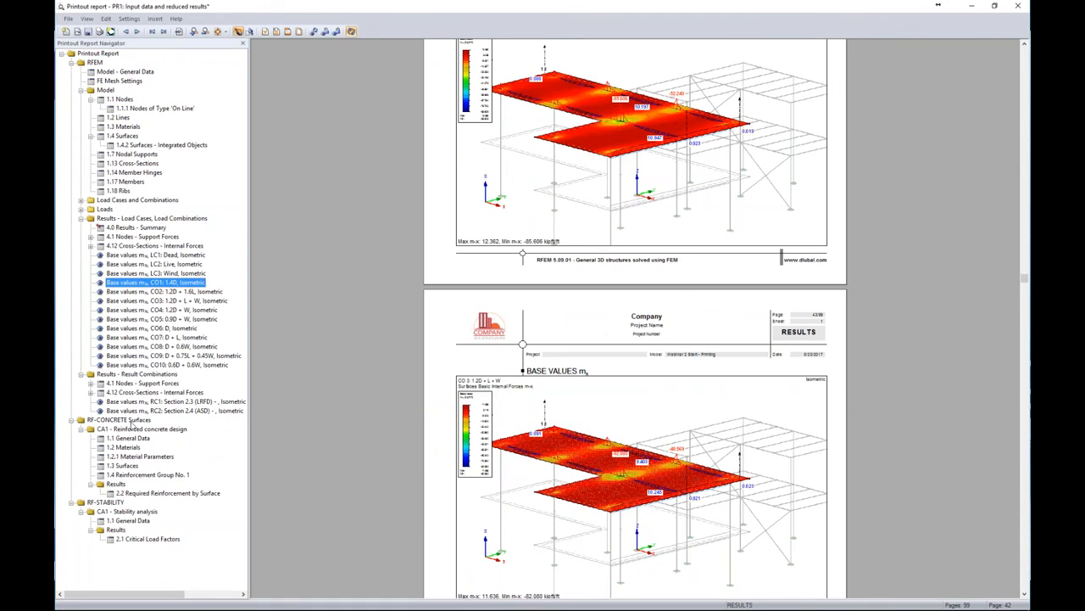
{"action": "left_click", "coordinate": [119, 419]}
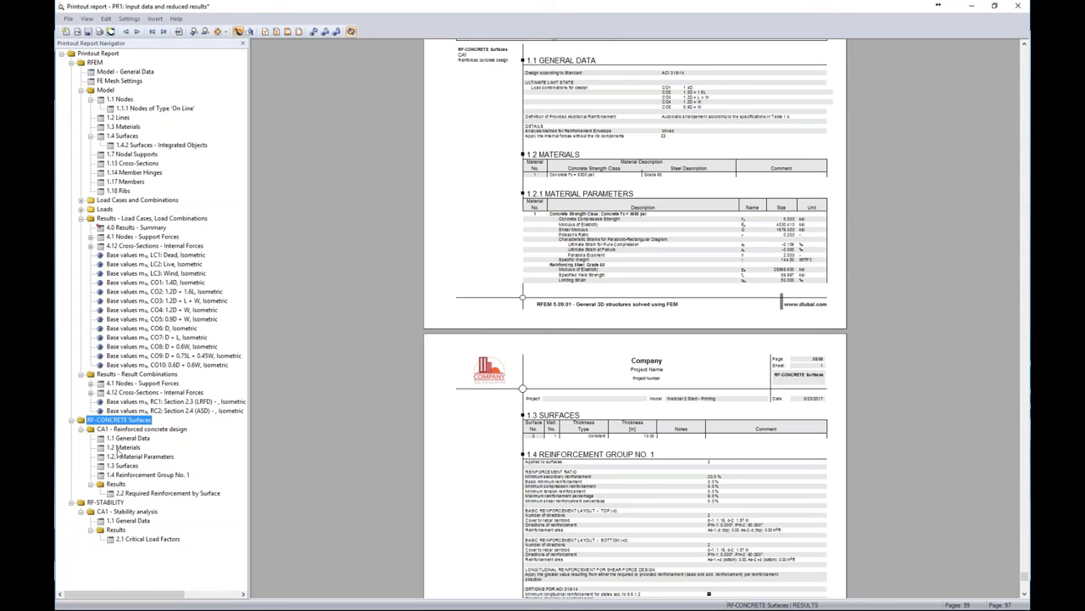
{"action": "left_click", "coordinate": [106, 502]}
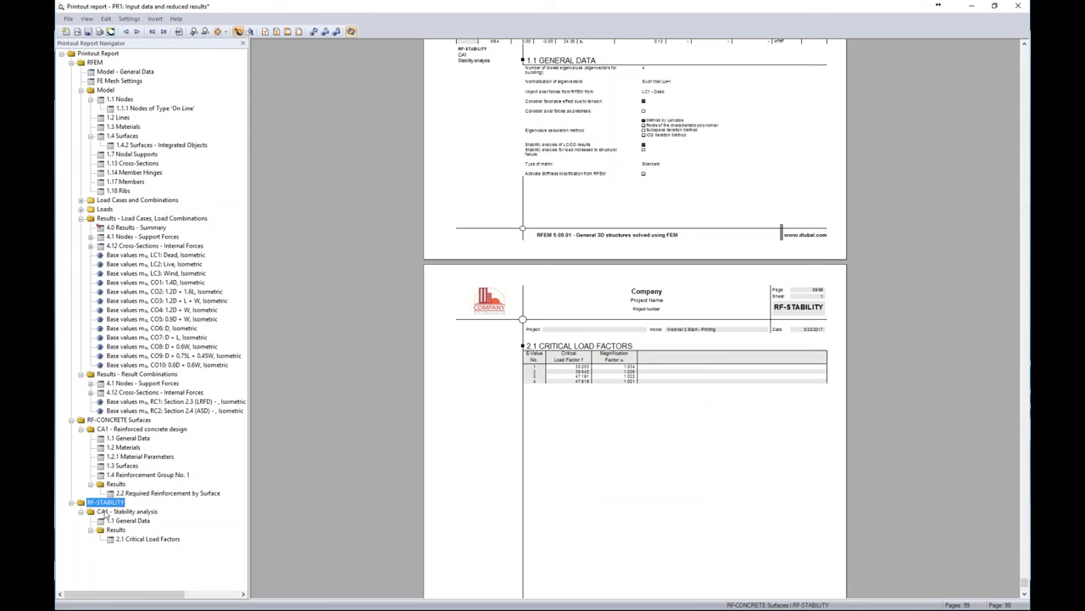
{"action": "left_click", "coordinate": [127, 421]}
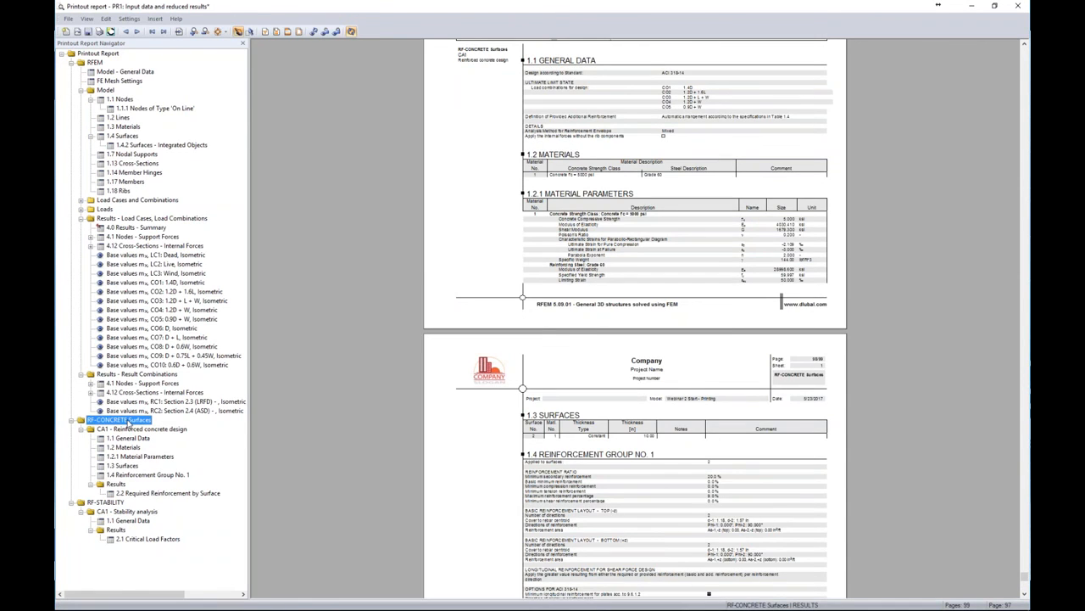
{"action": "left_click_drag", "start_coordinate": [127, 422], "coordinate": [120, 506]}
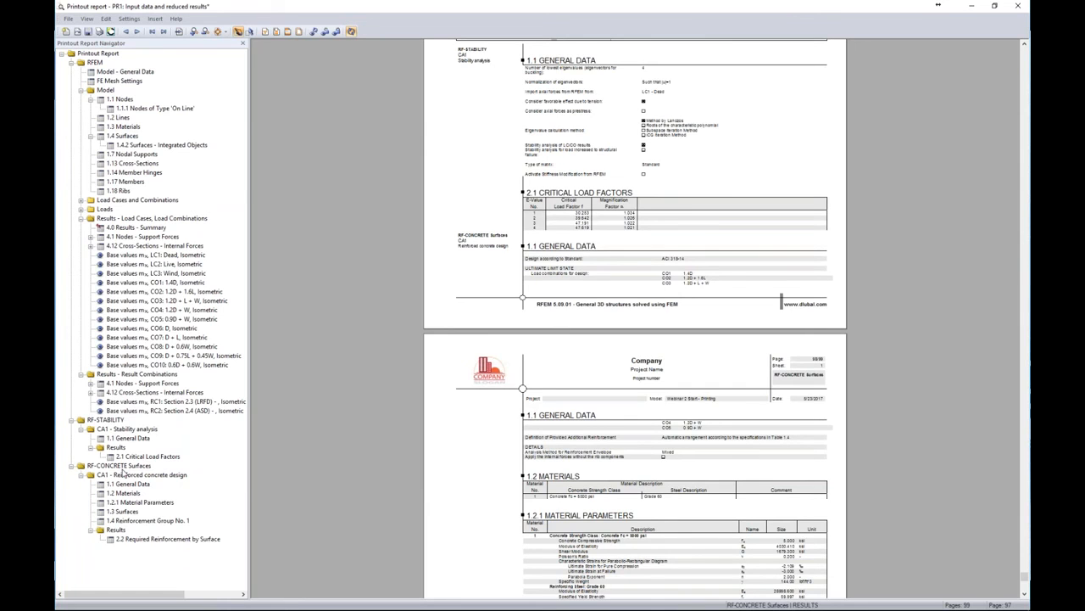
Scroll back up through the result combination tables of the printout report
{"action": "scroll", "coordinate": [365, 354], "scroll_direction": "up", "scroll_amount": 10}
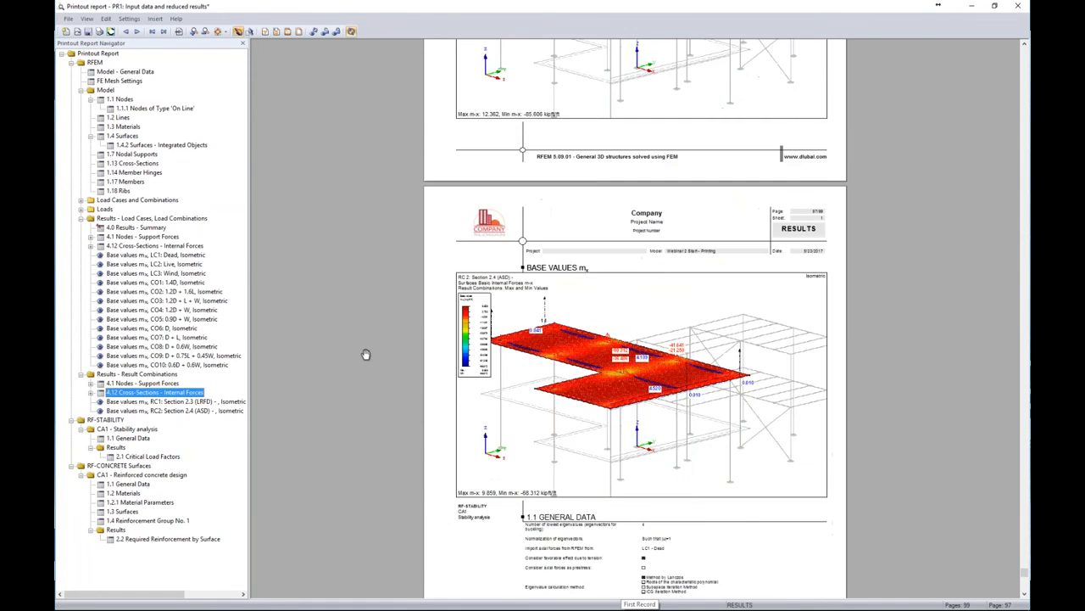
{"action": "scroll", "coordinate": [366, 353], "scroll_direction": "up", "scroll_amount": 3}
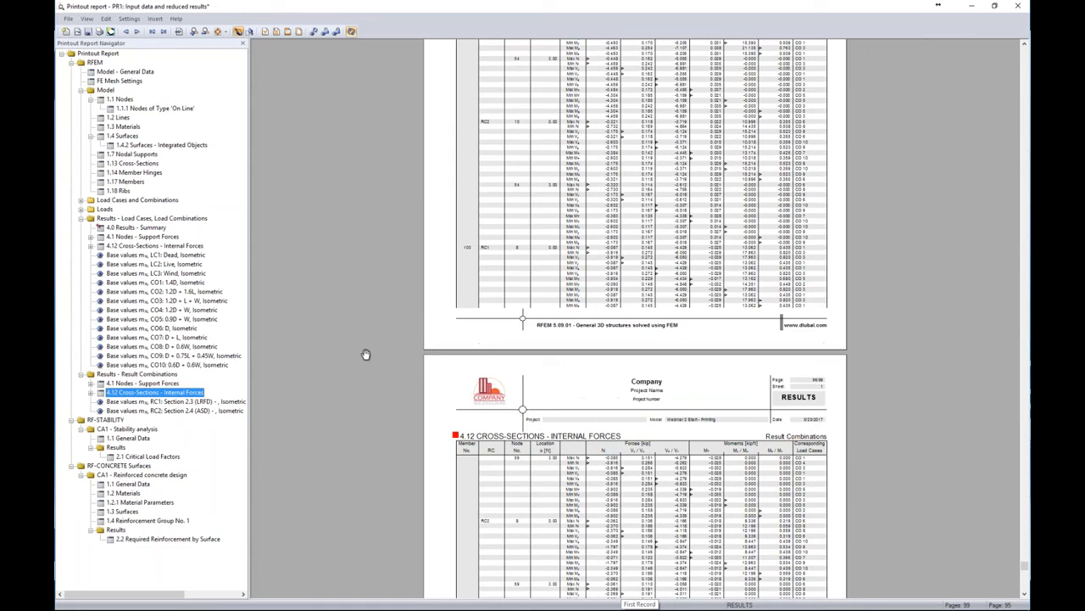
{"action": "scroll", "coordinate": [366, 353], "scroll_direction": "up", "scroll_amount": 13}
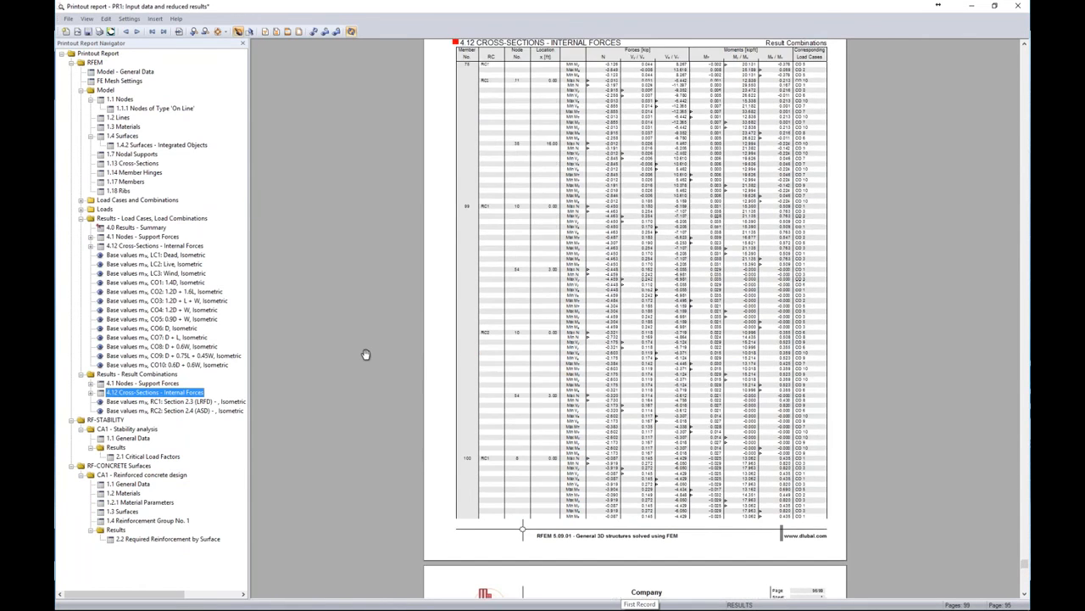
{"action": "scroll", "coordinate": [365, 353], "scroll_direction": "up", "scroll_amount": 2}
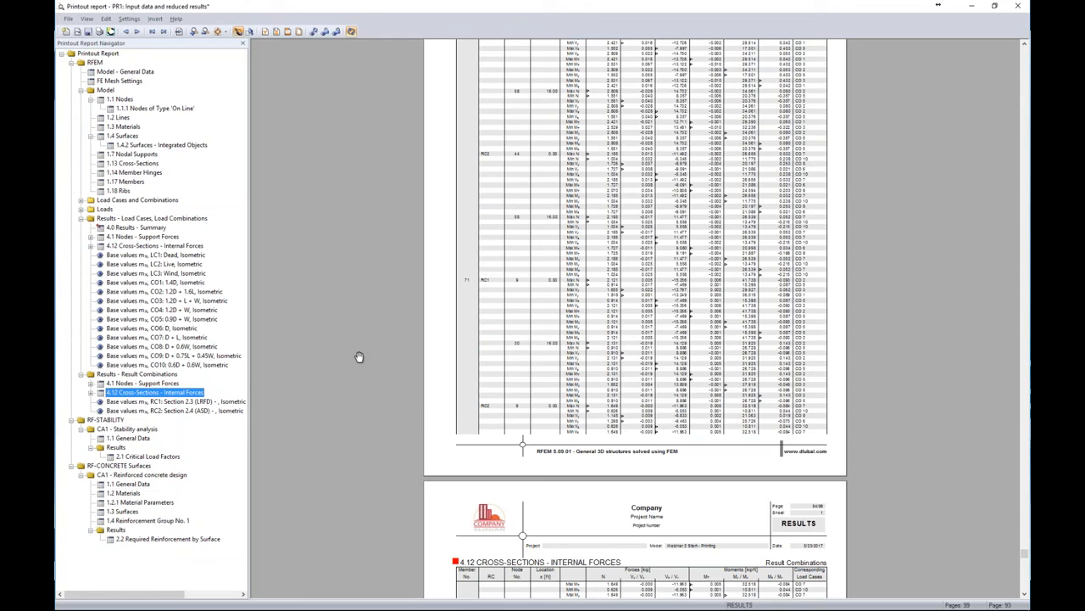
{"action": "key", "text": "alt+Tab"}
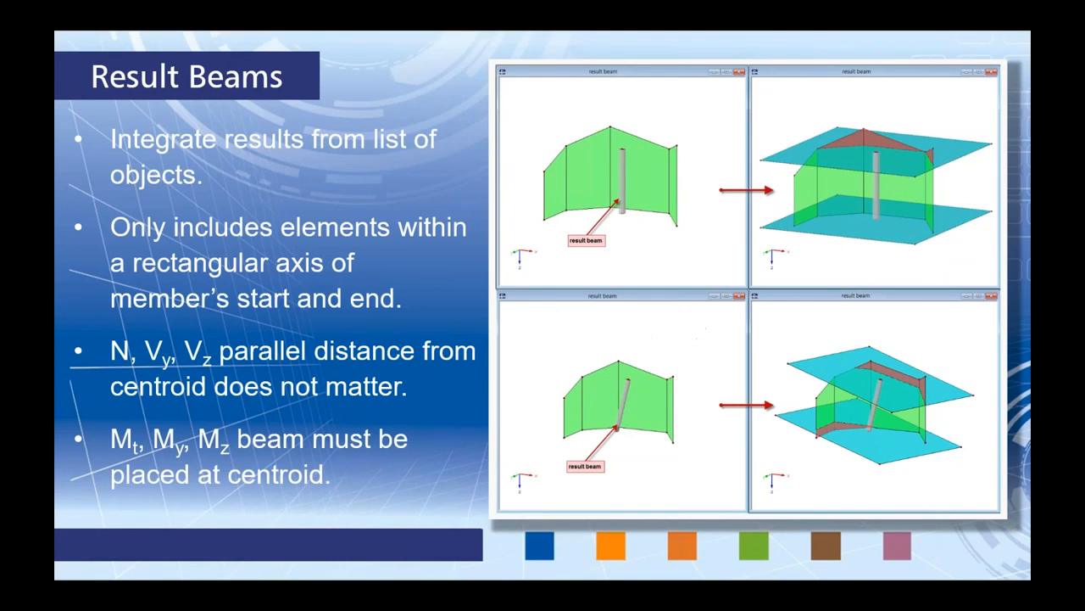
{"action": "key", "text": "Right"}
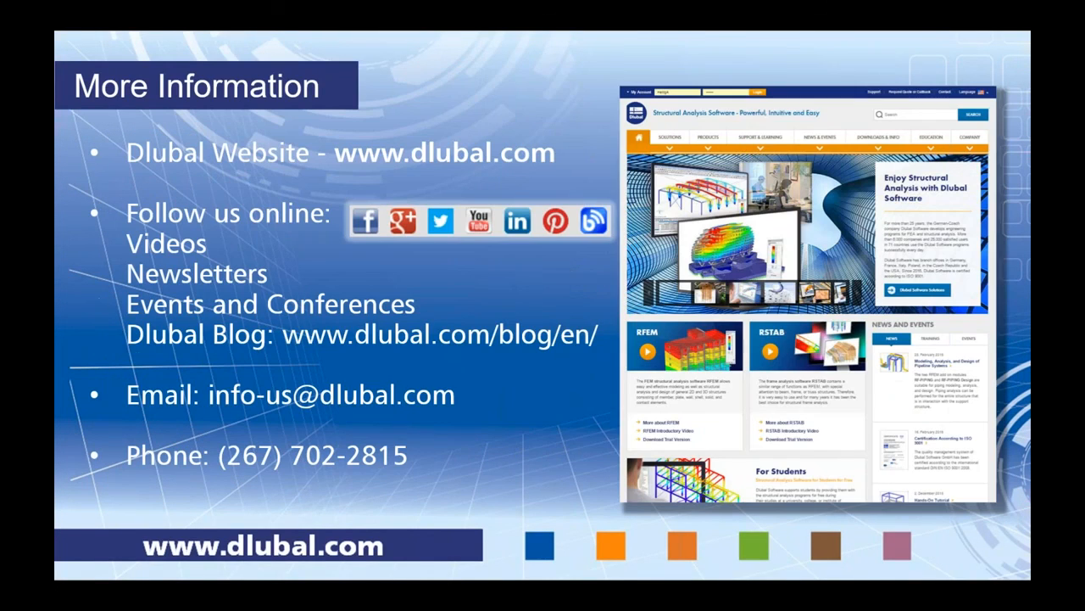